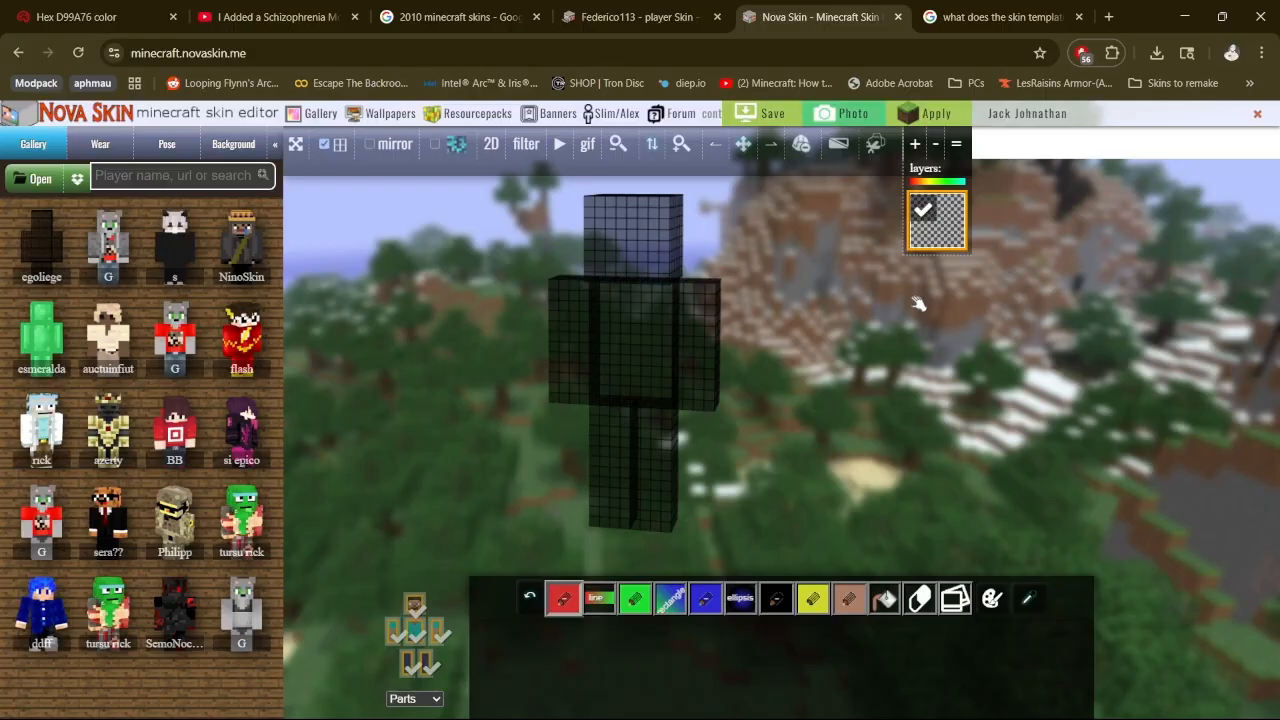
Paint the bottom two rows of the head's front face in the skin tone
drag(924, 344, 950, 341)
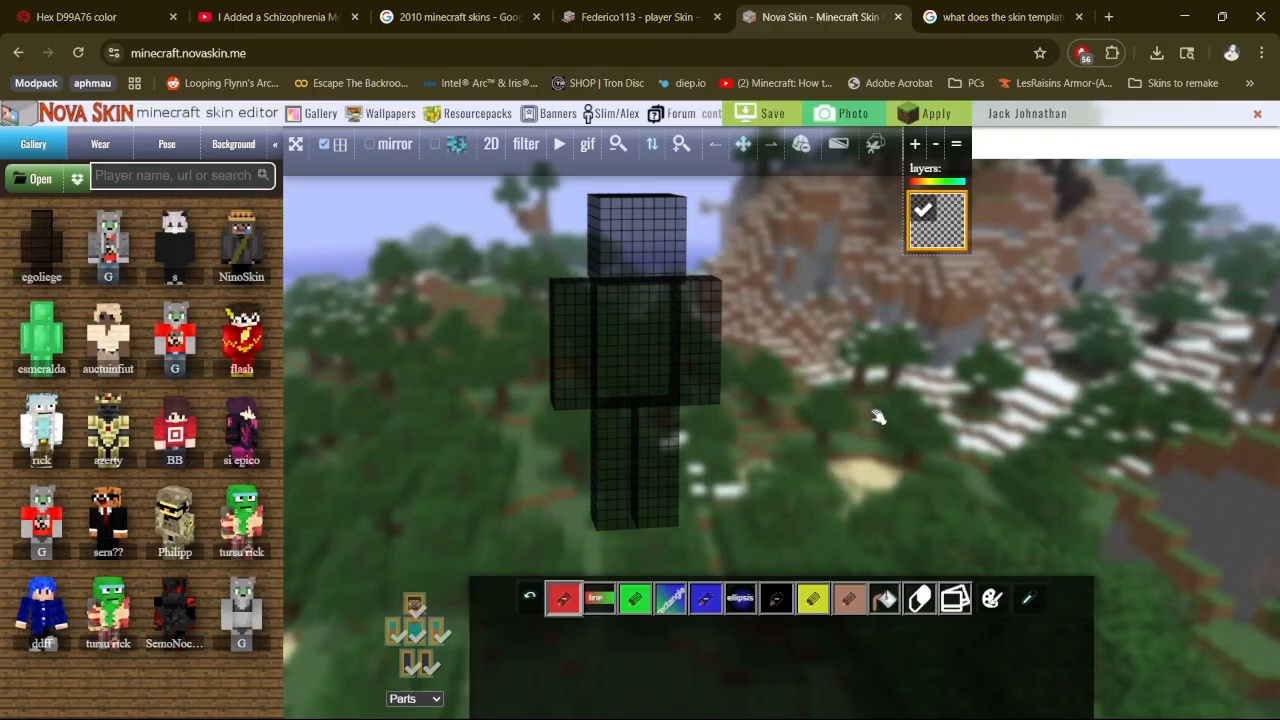
mouse_move(878, 417)
mouse_down()
mouse_move(861, 413)
mouse_move(926, 435)
mouse_move(869, 409)
mouse_up()
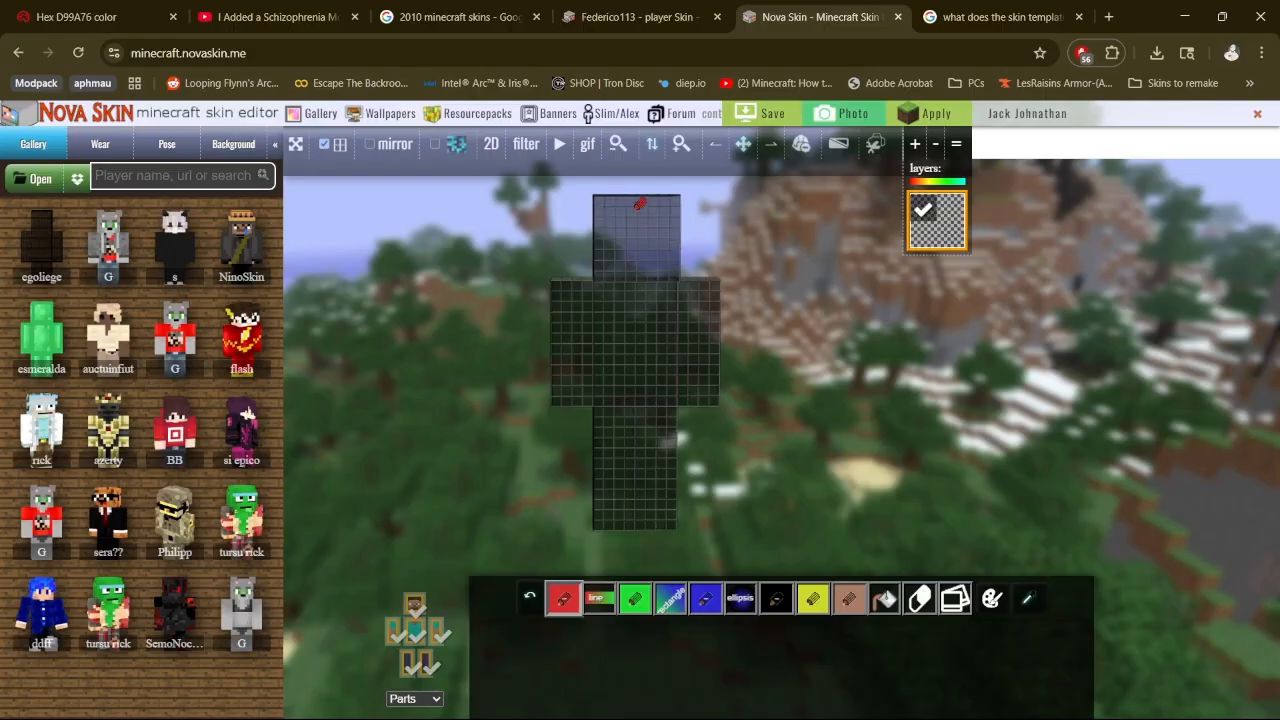
click(850, 598)
mouse_move(682, 274)
mouse_down()
mouse_move(598, 269)
mouse_move(677, 264)
mouse_up()
click(651, 265)
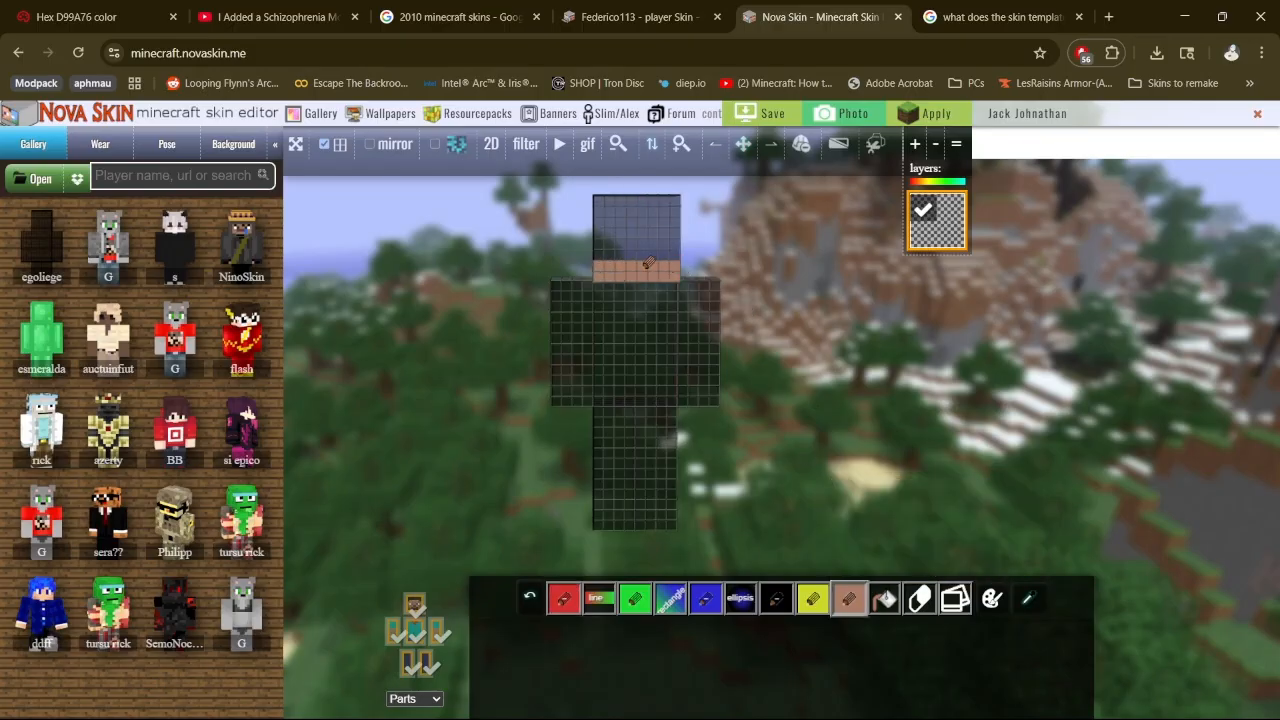
Draw the two eyes above the skin-tone rows with black inner pixels and yellow outer pixels
click(781, 597)
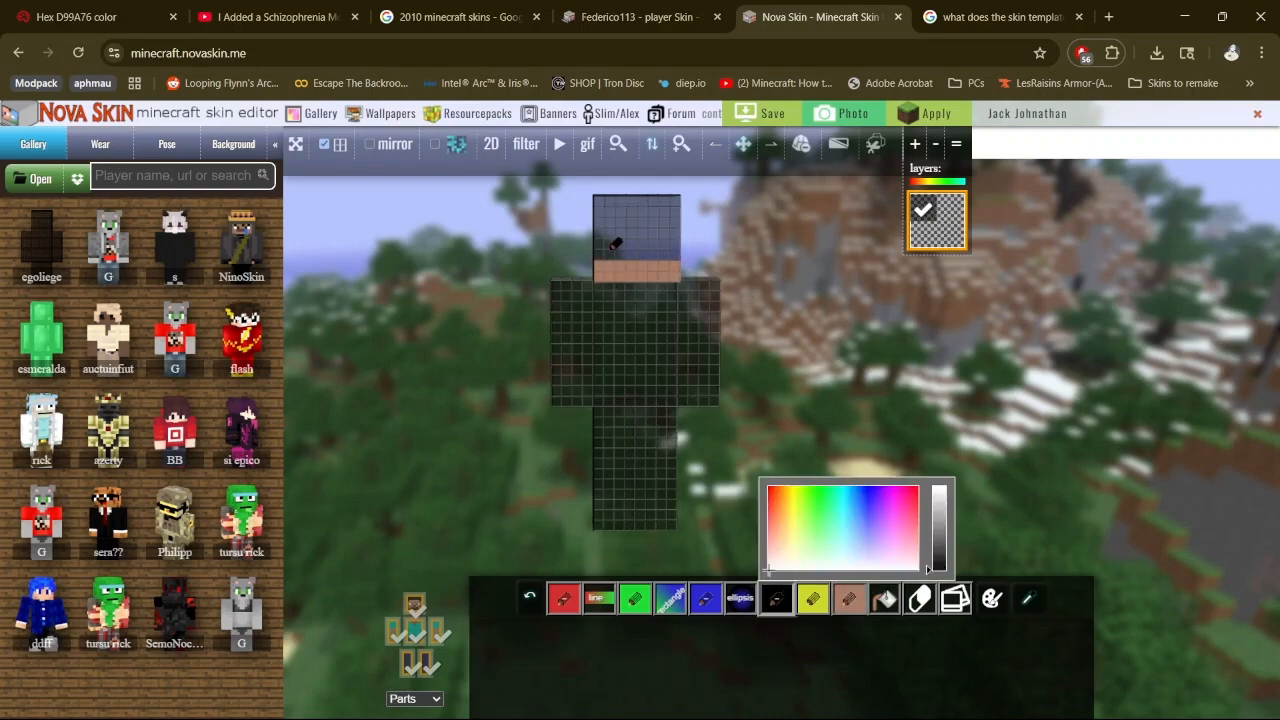
click(619, 253)
mouse_move(620, 255)
mouse_down()
mouse_move(620, 244)
mouse_move(653, 255)
mouse_up()
click(808, 597)
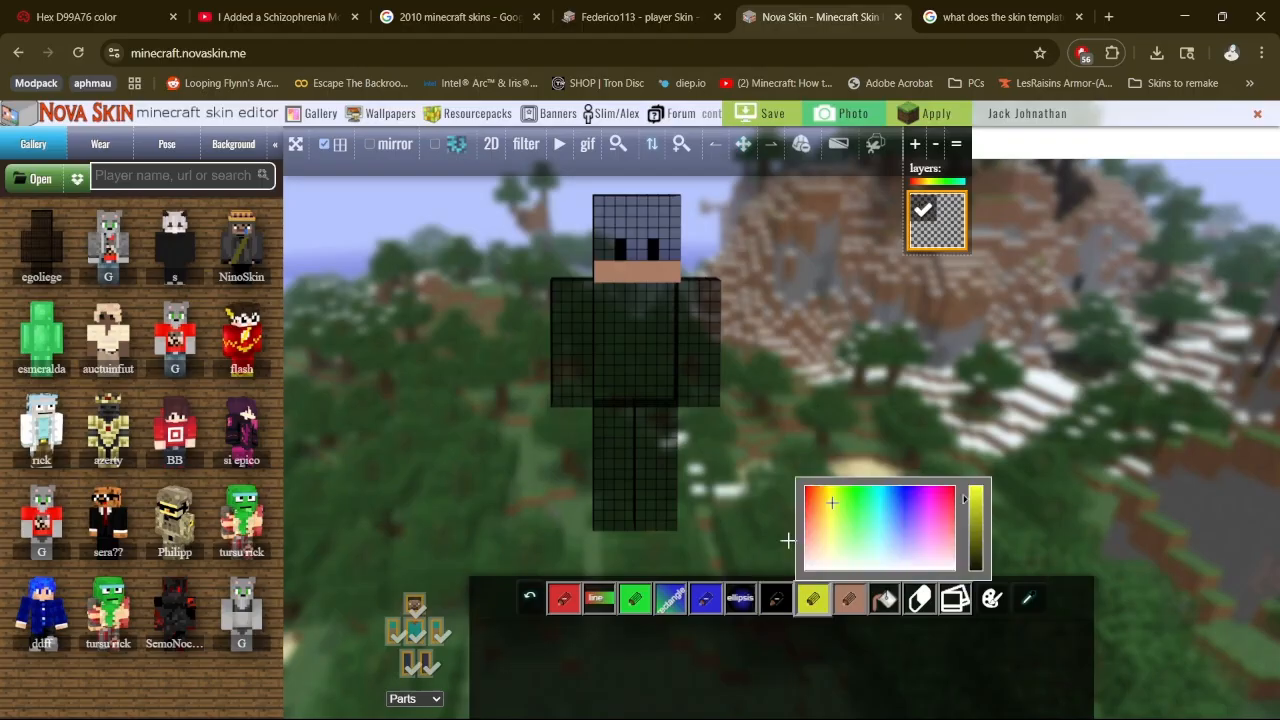
drag(661, 244, 609, 255)
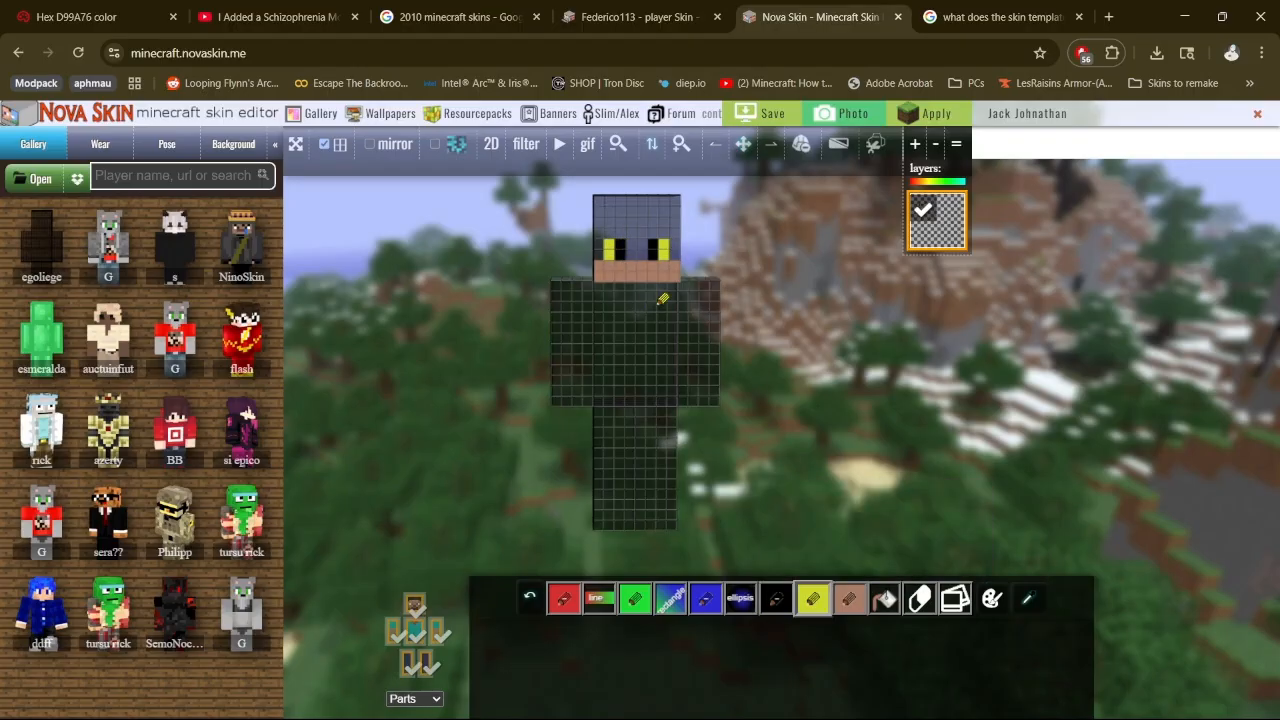
Paint red hair across the upper face and fill the remaining face pixels around the eyes with the skin tone
click(563, 598)
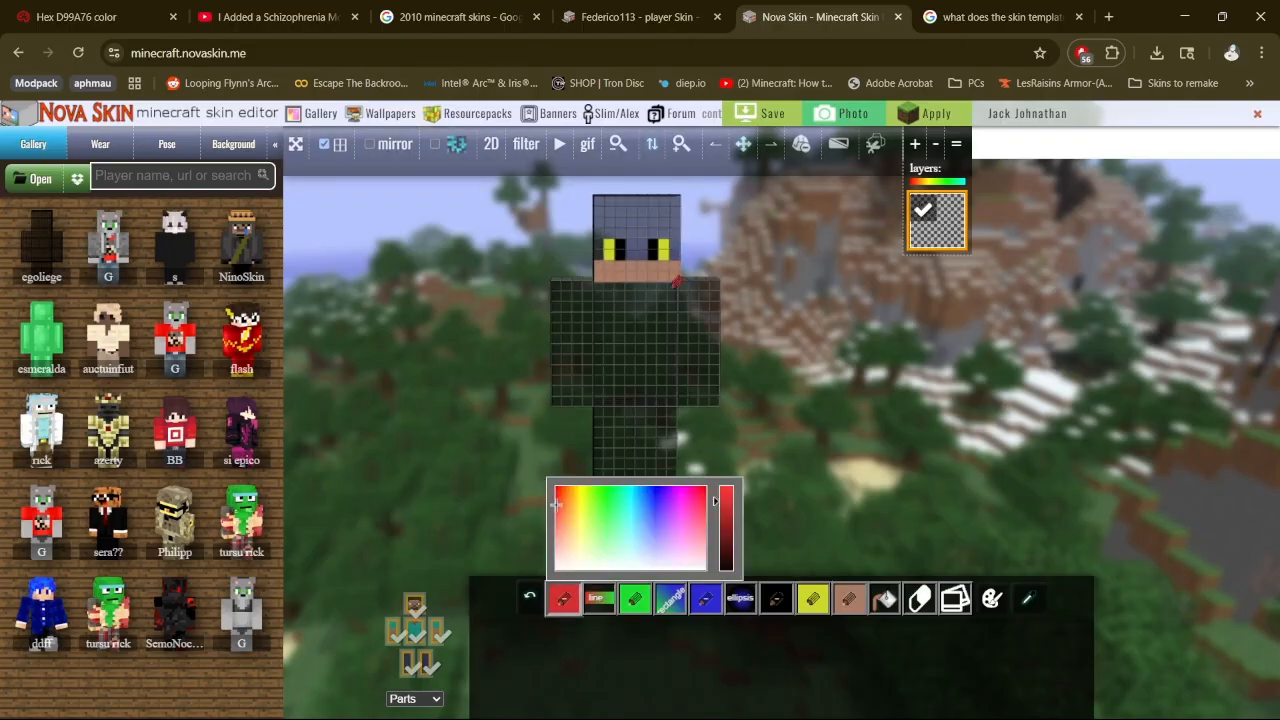
mouse_move(640, 206)
mouse_down()
mouse_move(600, 222)
mouse_move(681, 237)
mouse_move(647, 206)
mouse_move(673, 205)
mouse_move(608, 192)
mouse_move(757, 214)
mouse_move(679, 218)
mouse_move(888, 282)
mouse_up()
click(847, 600)
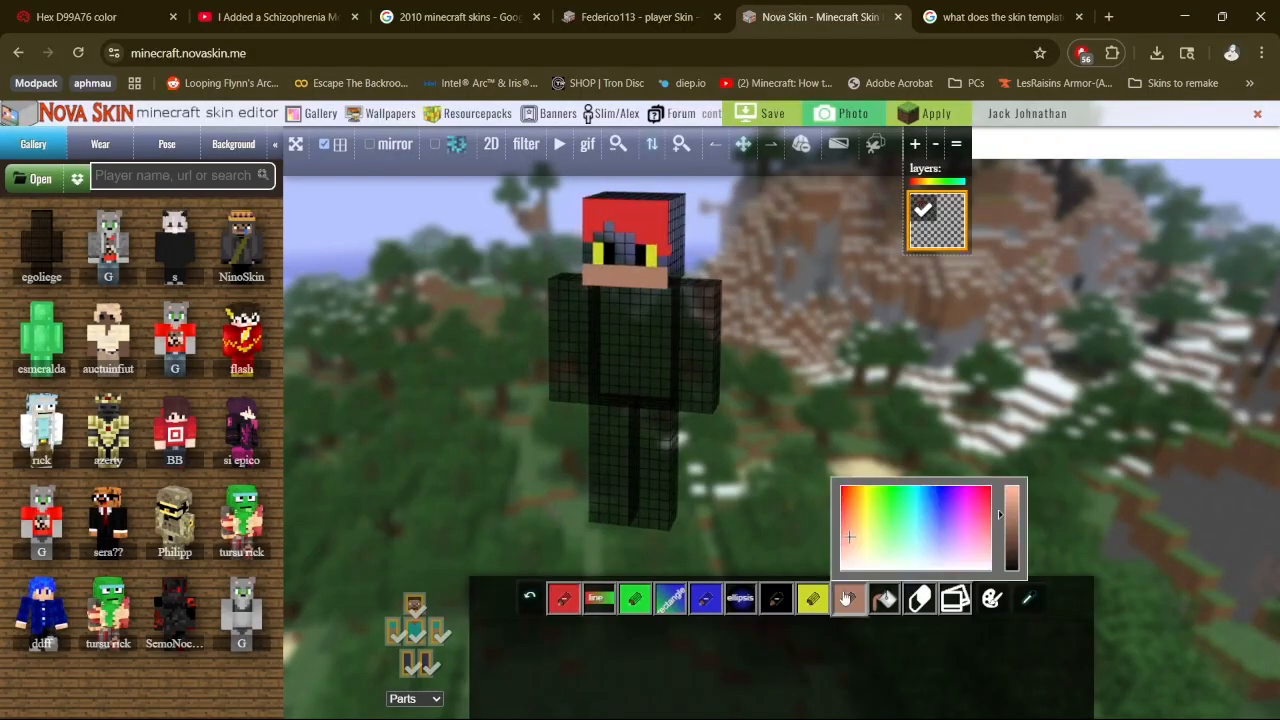
mouse_move(637, 235)
mouse_down()
mouse_move(630, 258)
mouse_move(605, 232)
mouse_move(618, 225)
mouse_move(590, 254)
mouse_up()
drag(729, 266, 634, 252)
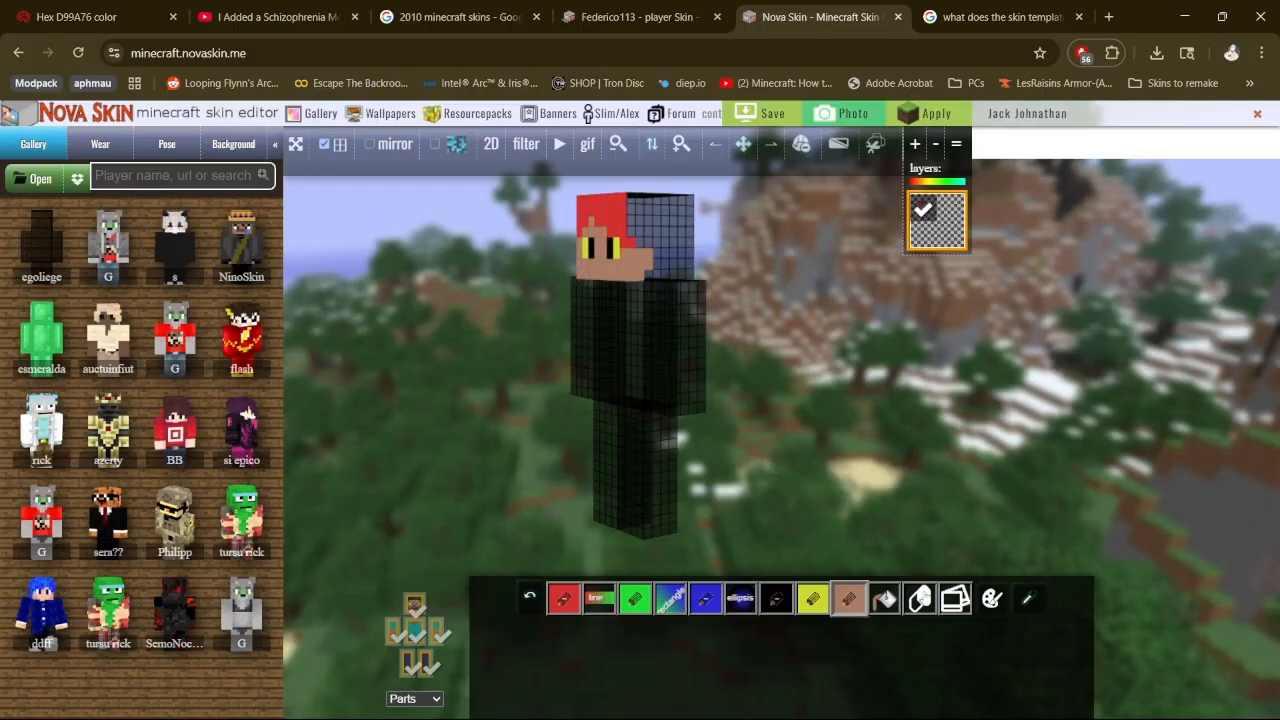
Touch up the skin-tone pixels beside the eye and paint a matching skin-tone cheek on the opposite side of the head
click(919, 598)
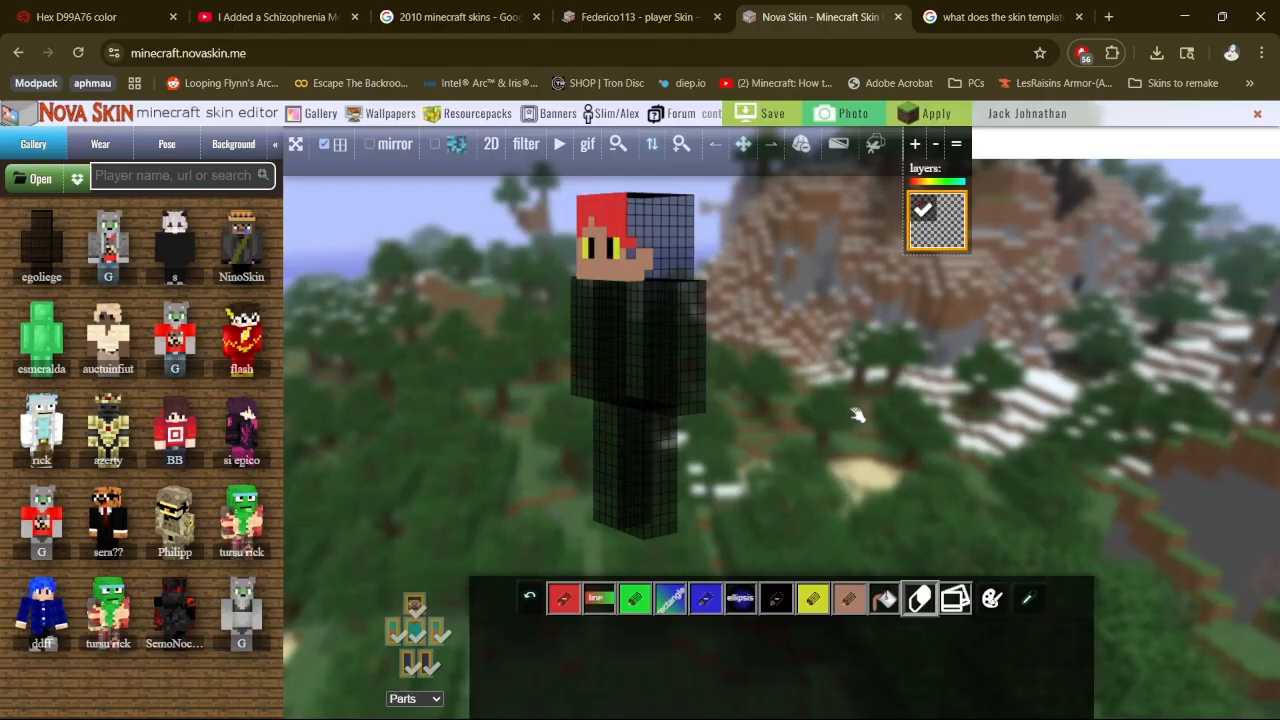
click(838, 603)
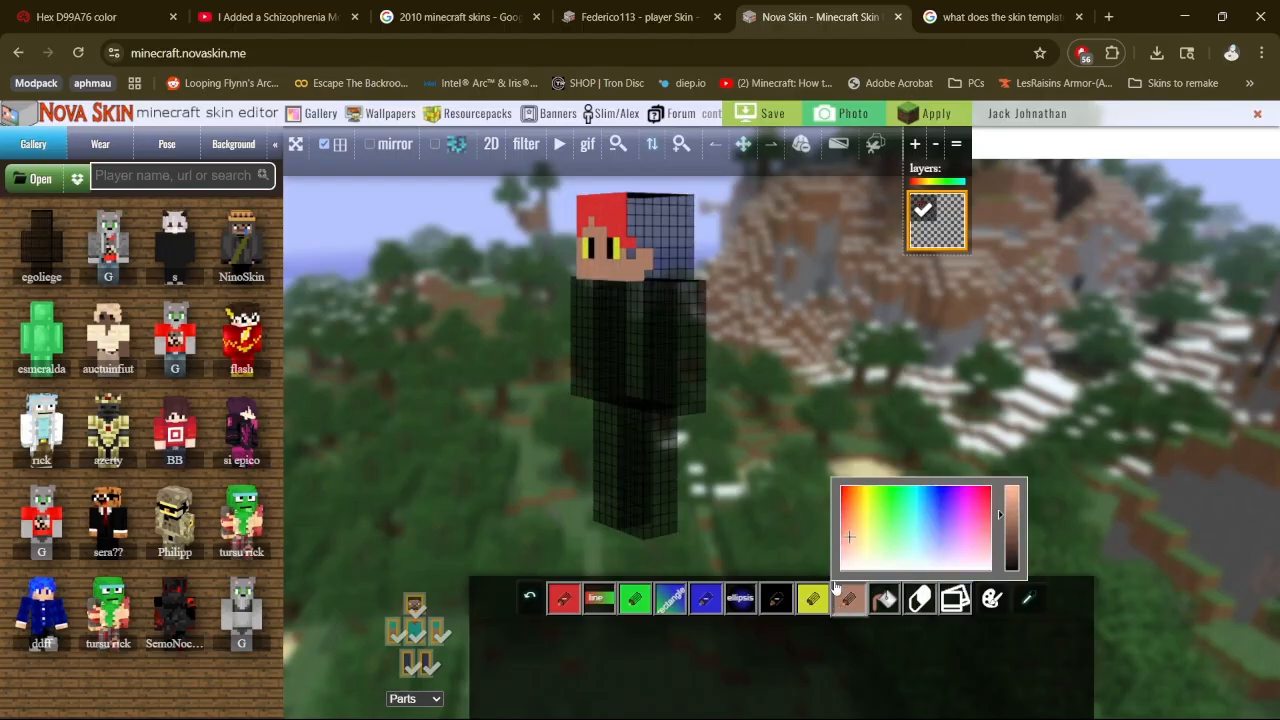
click(636, 248)
drag(814, 298, 1008, 312)
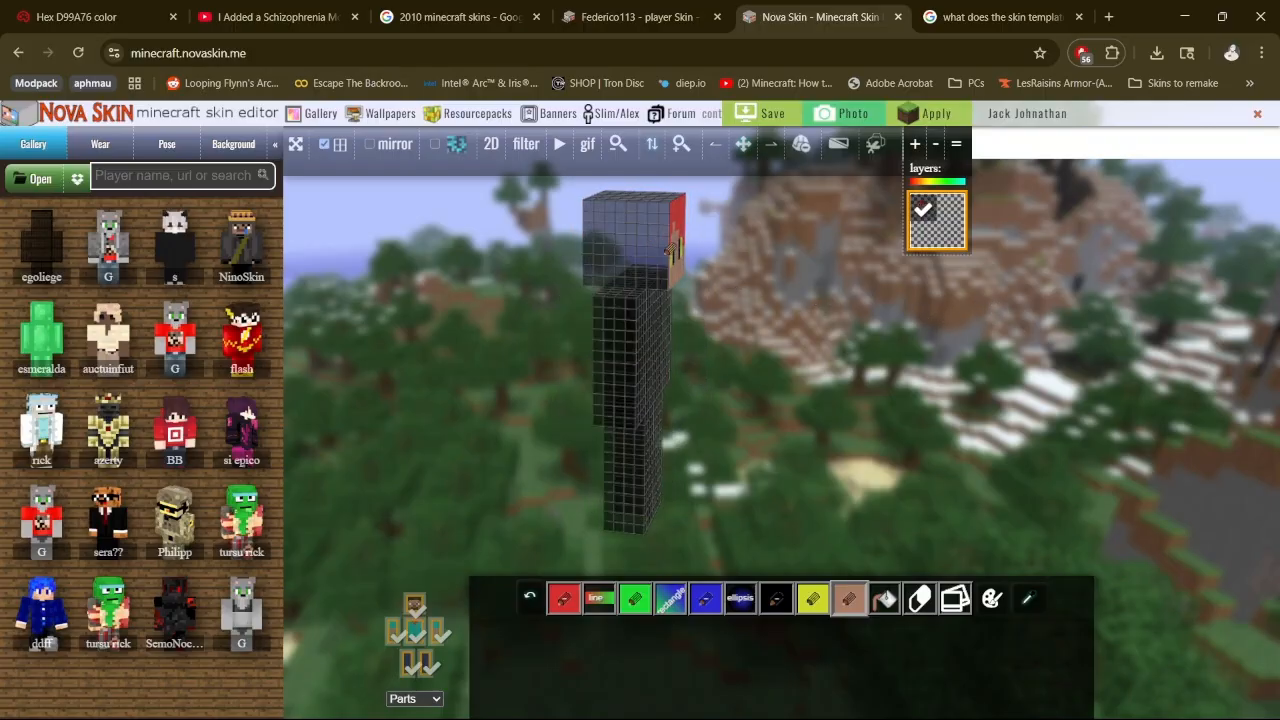
drag(739, 287, 713, 288)
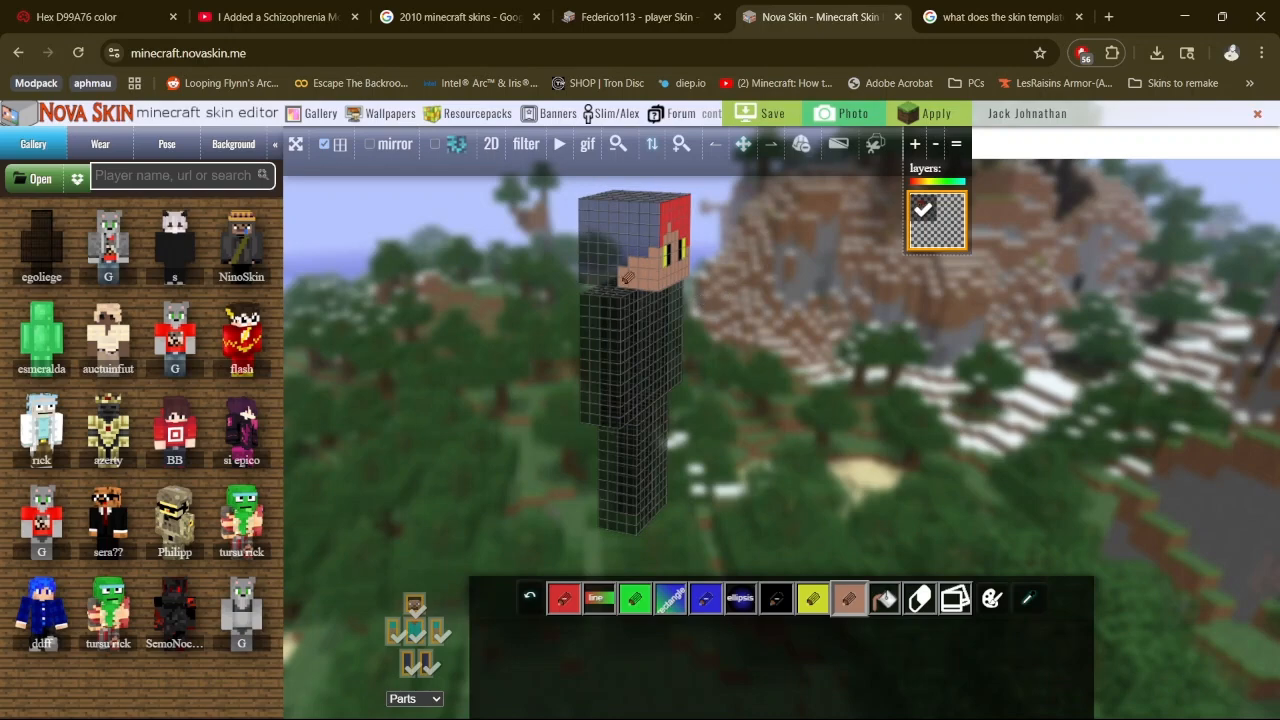
drag(707, 291, 738, 343)
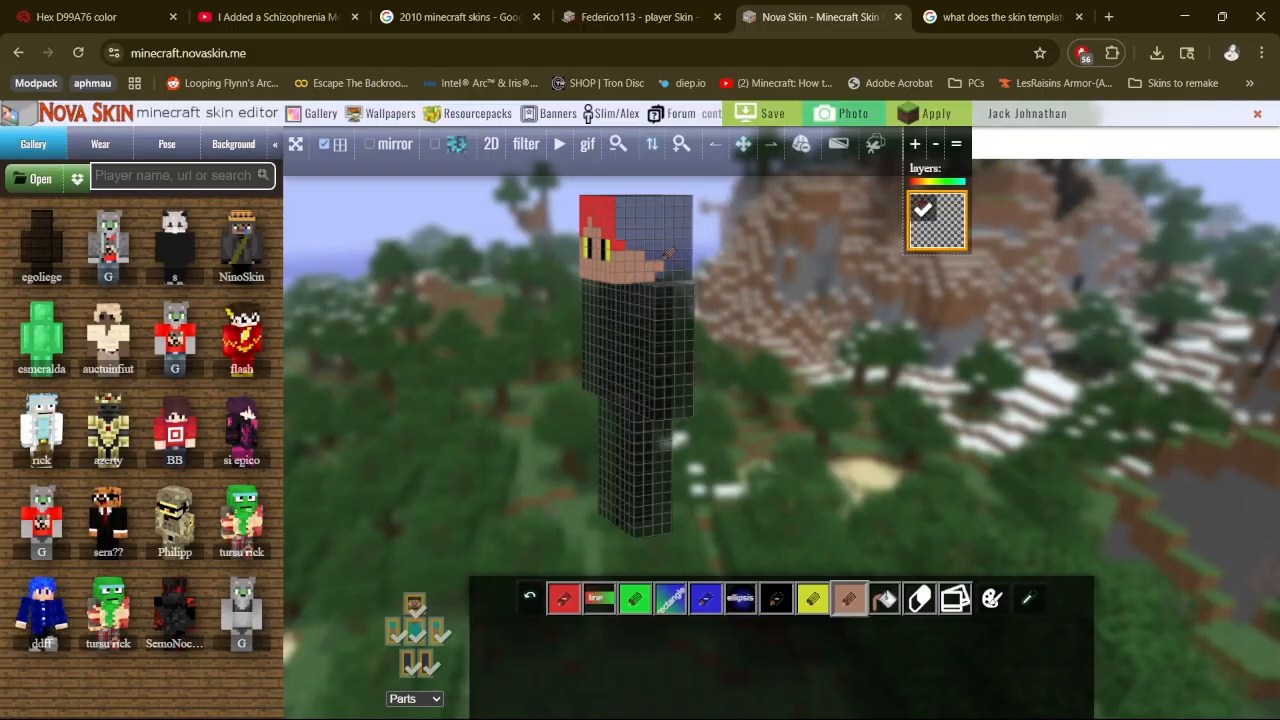
Hide the torso and paint the underside of the head in the skin tone
drag(876, 362, 600, 238)
drag(688, 289, 855, 376)
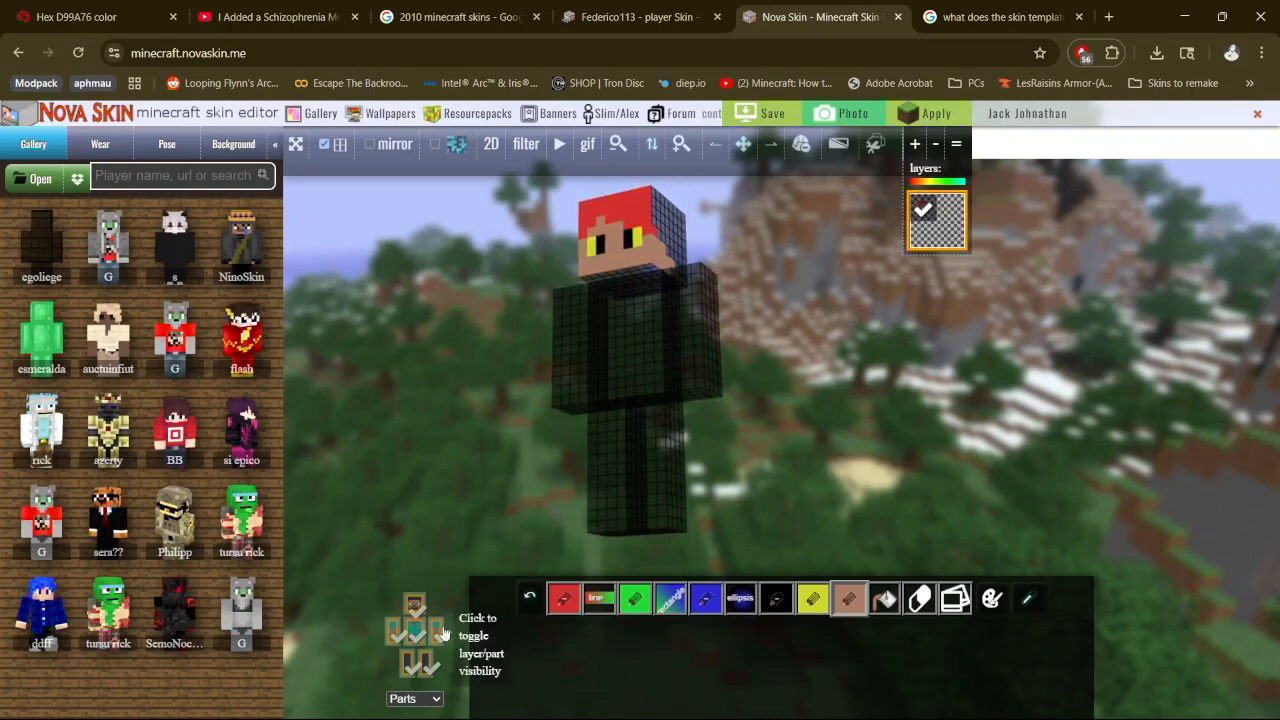
click(410, 632)
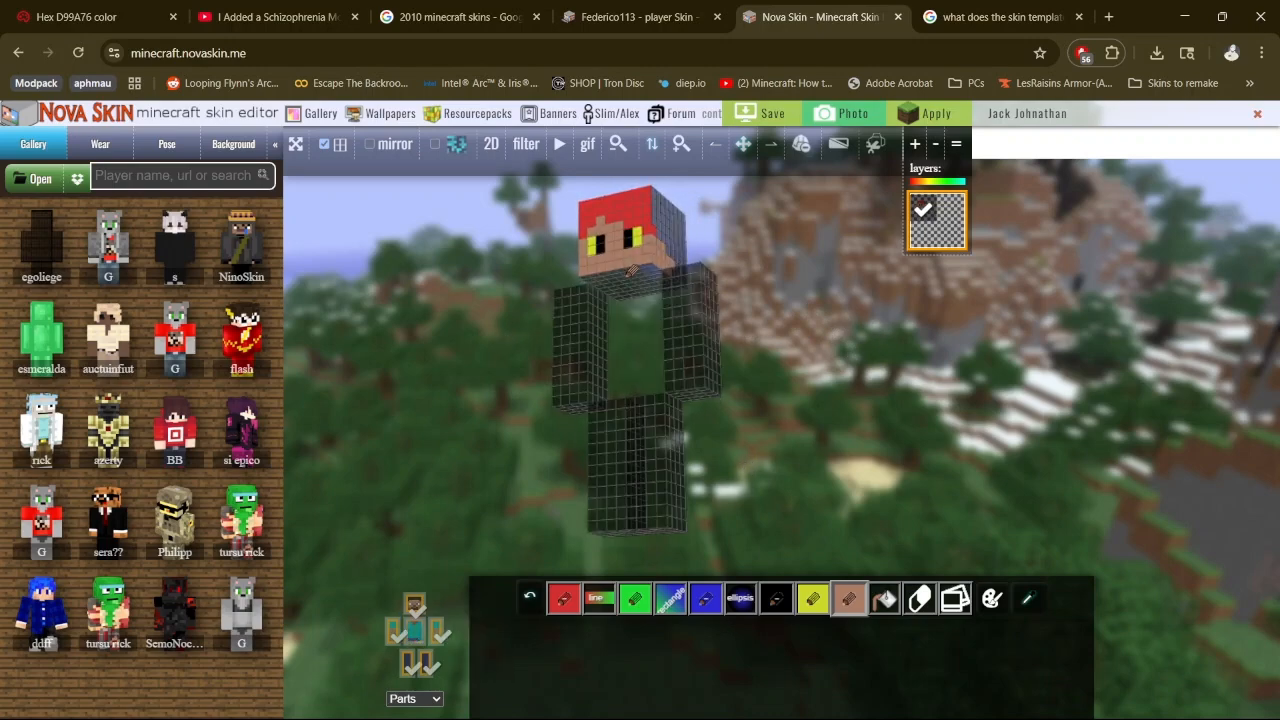
drag(830, 300, 596, 548)
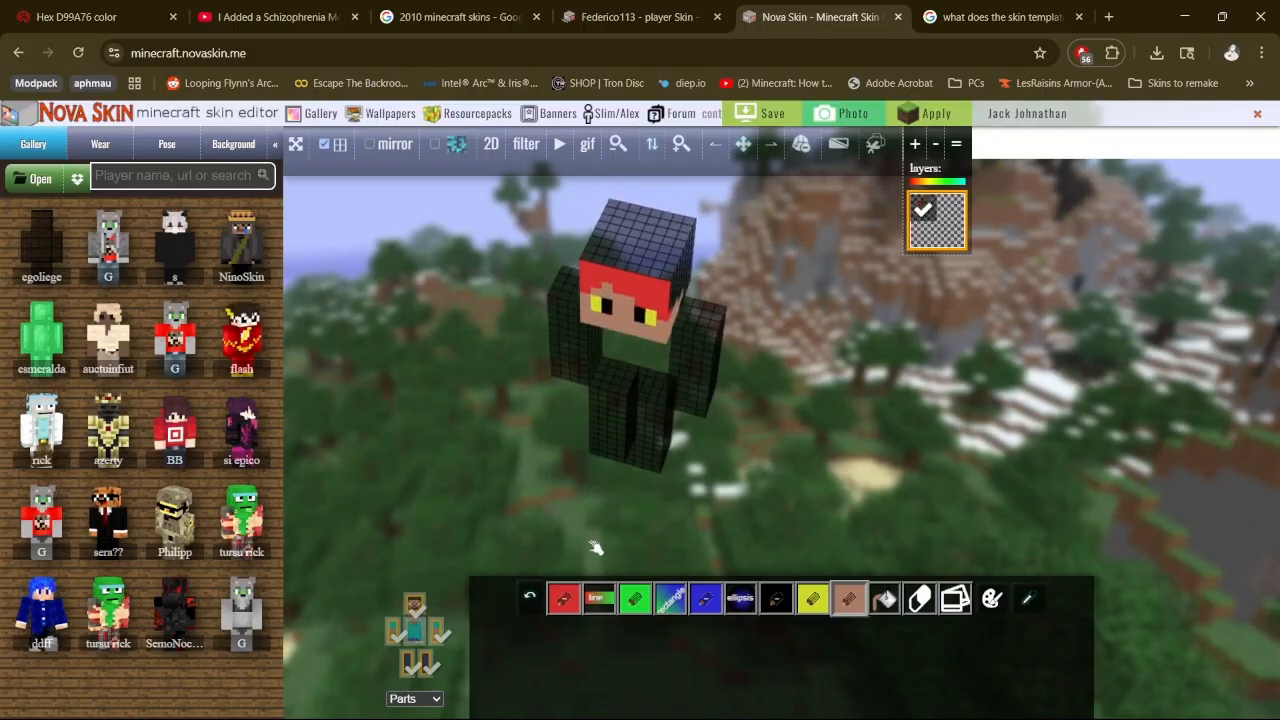
Paint the top, sides and back of the head red as hair, leaving the skin-tone cheeks
click(563, 598)
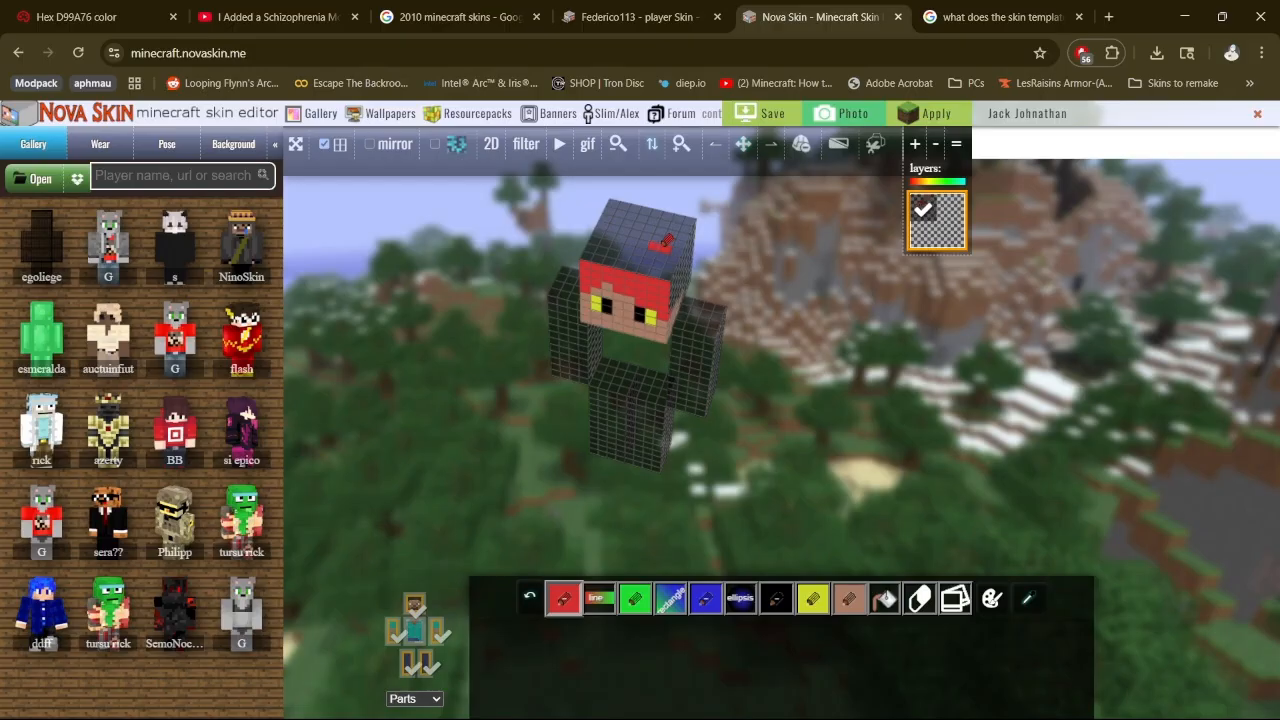
mouse_move(663, 243)
mouse_down()
mouse_move(698, 209)
mouse_move(540, 197)
mouse_move(688, 270)
mouse_move(866, 399)
mouse_move(946, 363)
mouse_move(625, 250)
mouse_move(590, 232)
mouse_move(590, 208)
mouse_move(640, 222)
mouse_move(645, 200)
mouse_move(662, 222)
mouse_move(649, 202)
mouse_move(637, 221)
mouse_up()
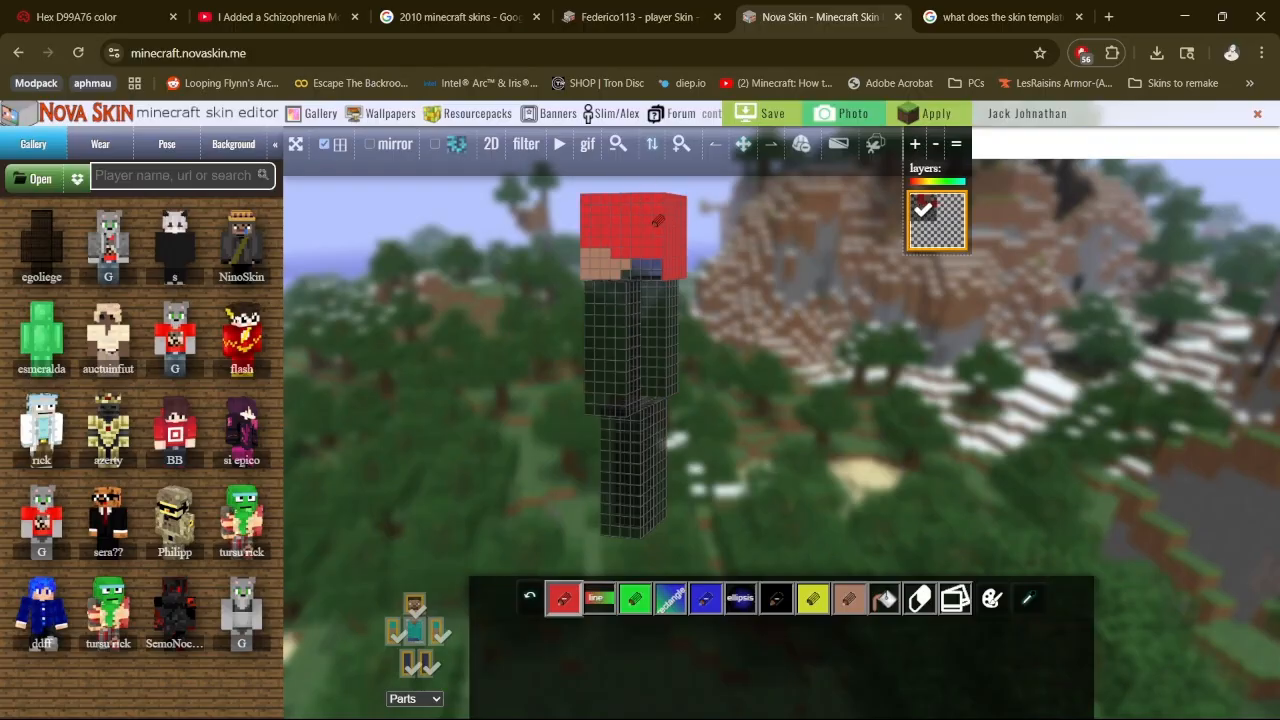
key(alt+Tab)
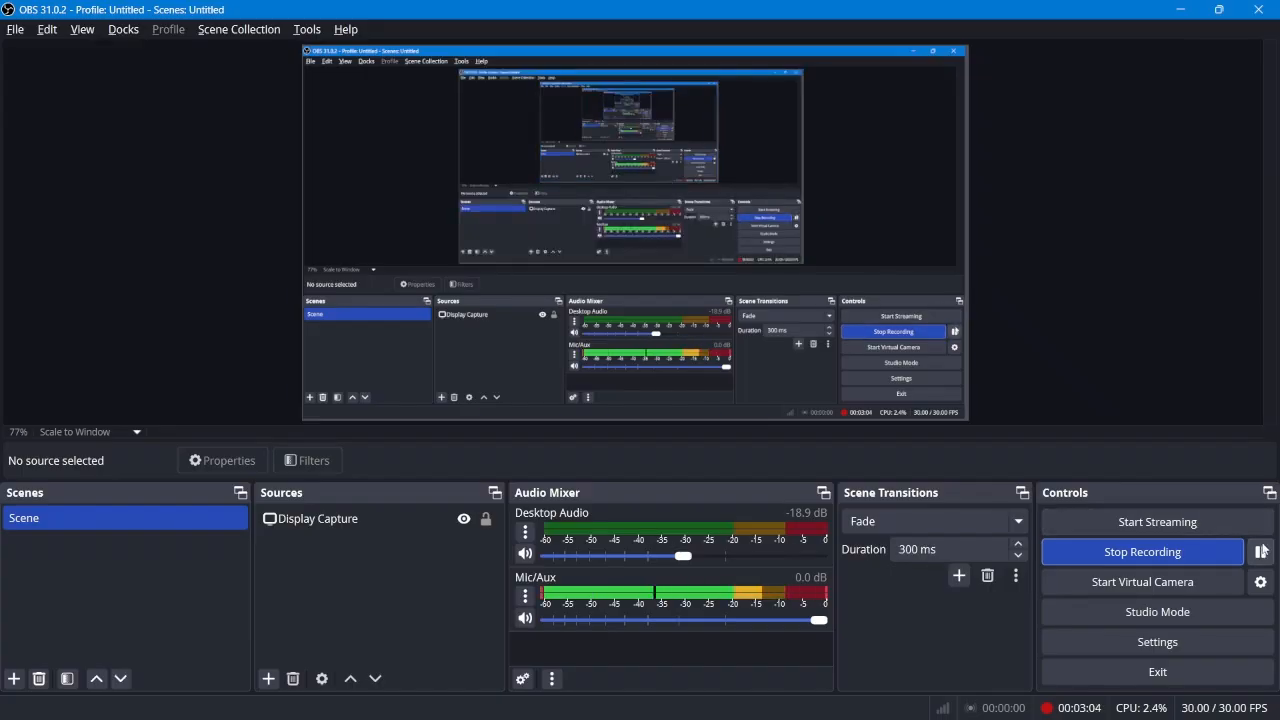
click(1262, 551)
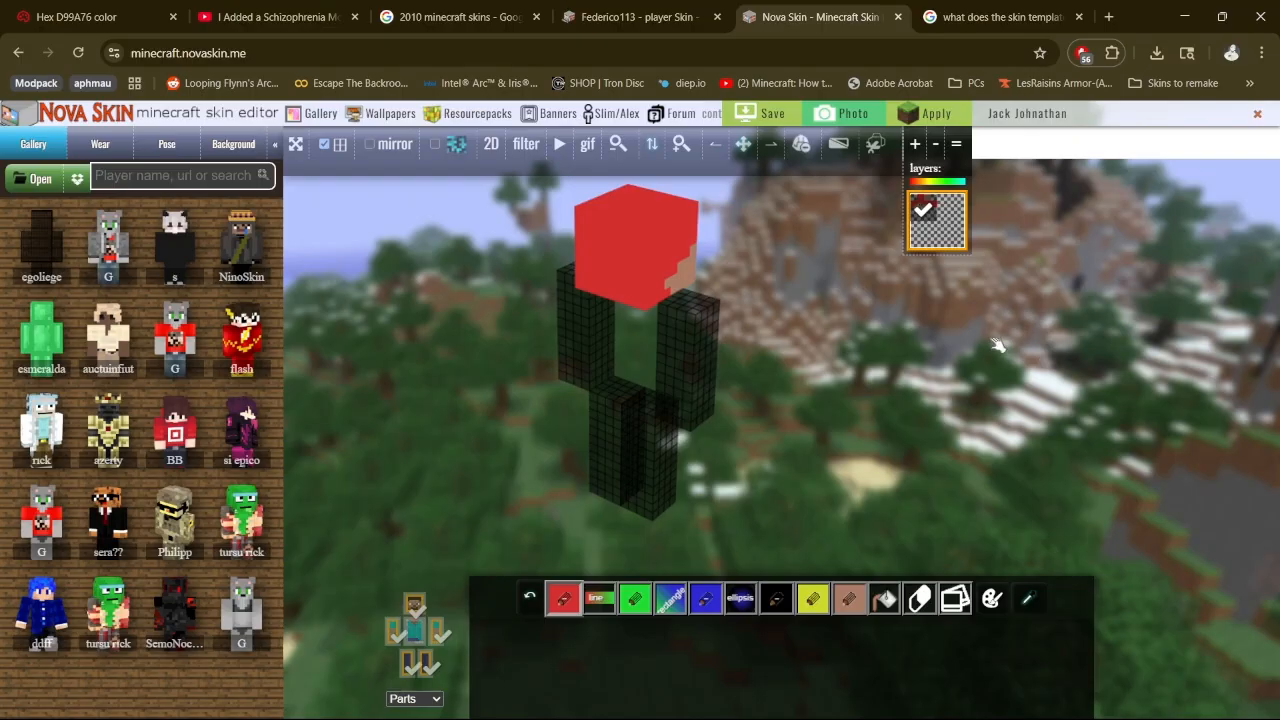
Hide both arms and examine the head from below and from the front
drag(997, 342, 727, 264)
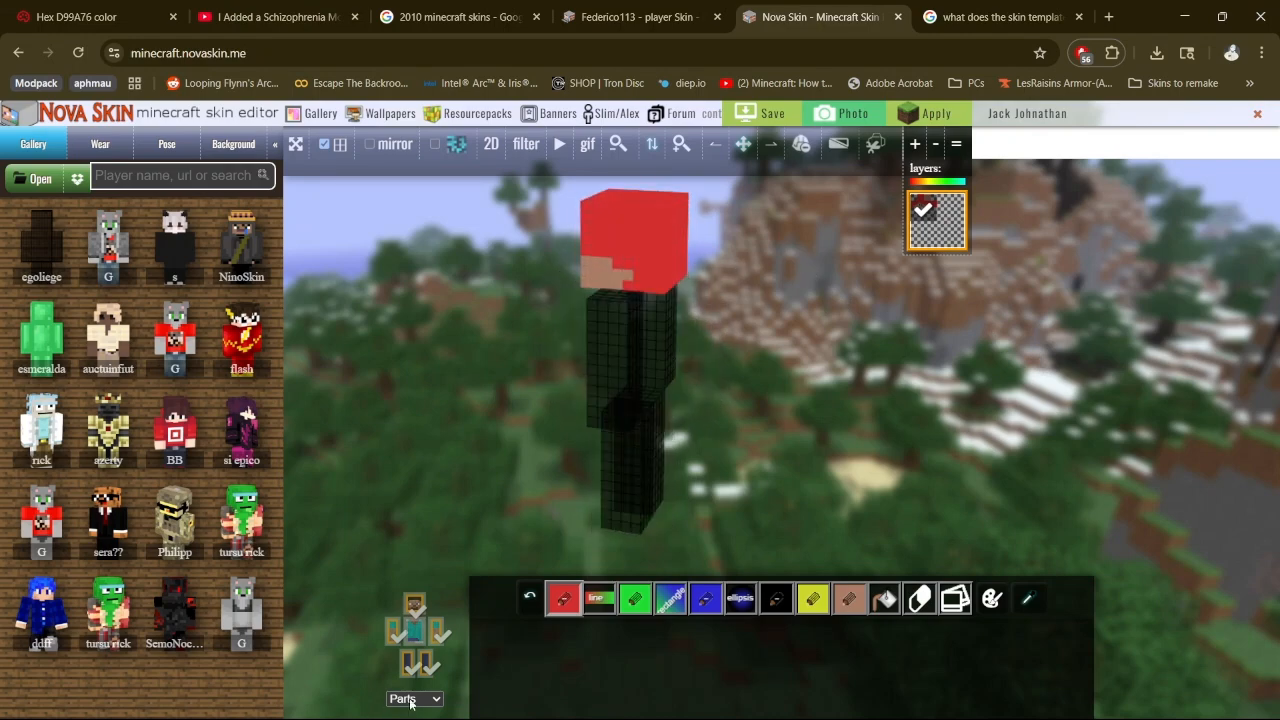
click(391, 636)
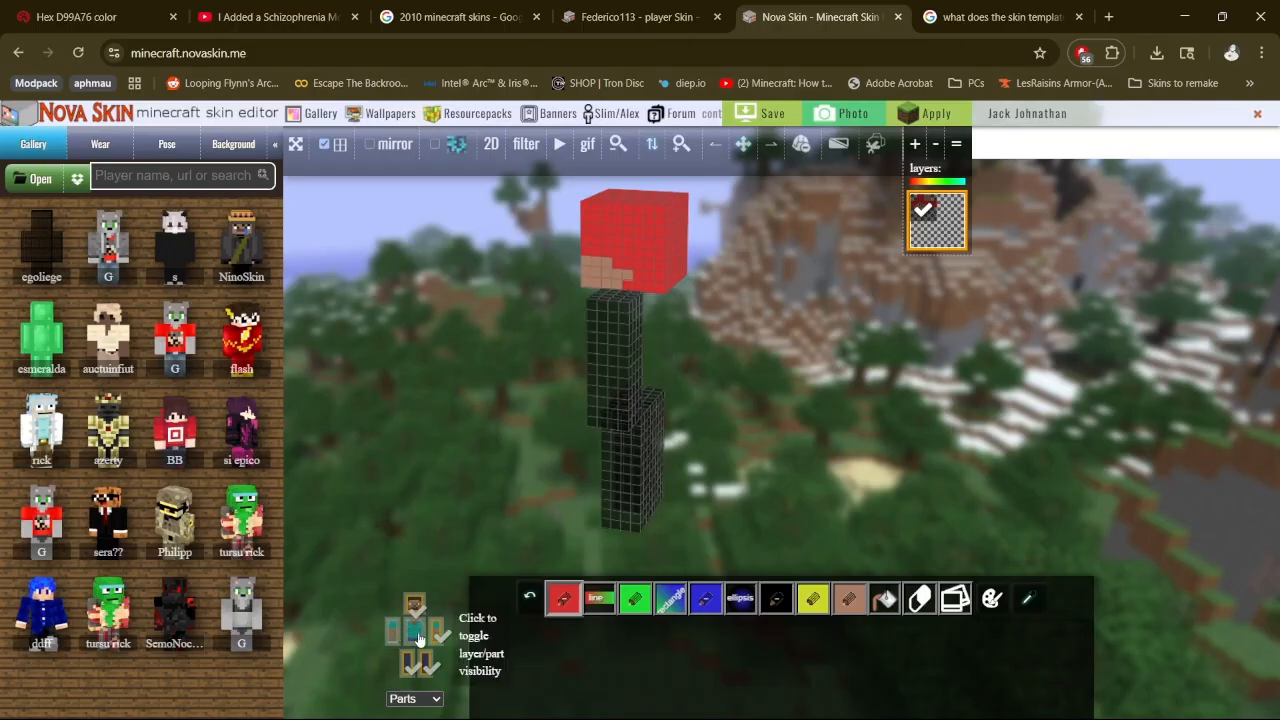
click(434, 634)
drag(567, 373, 552, 330)
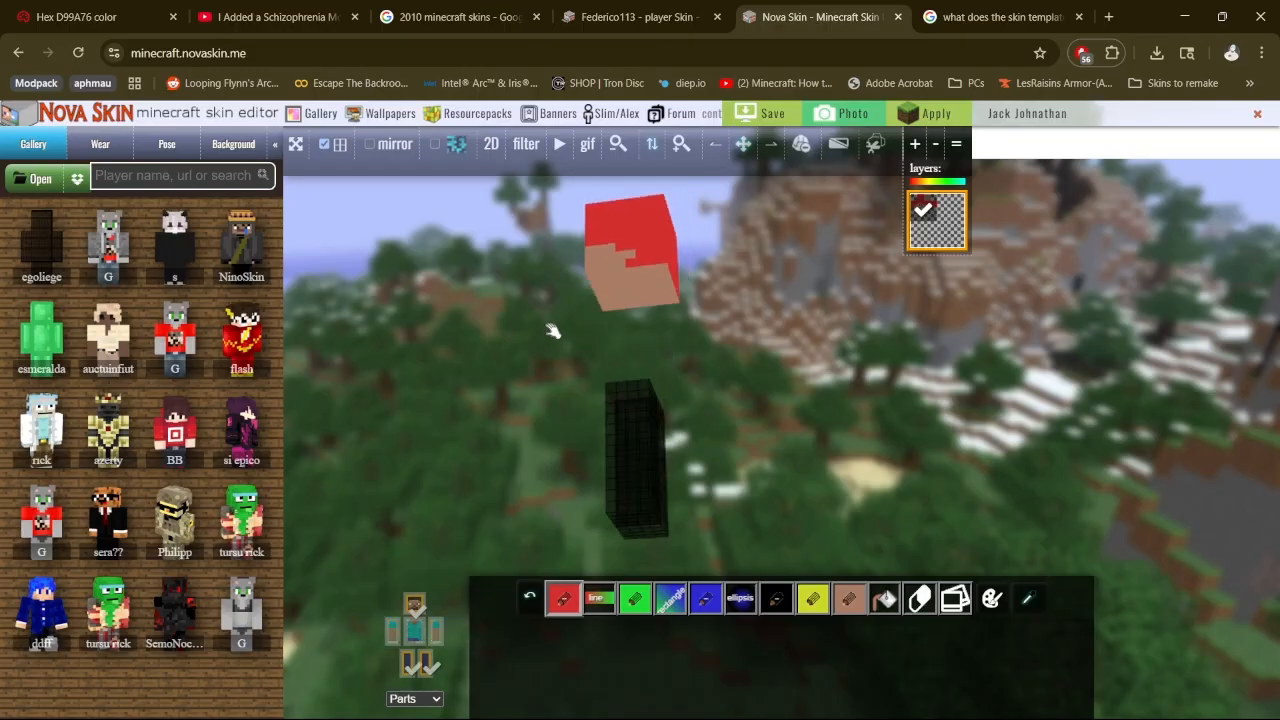
mouse_move(632, 262)
mouse_down()
mouse_move(678, 294)
mouse_move(660, 300)
mouse_move(705, 351)
mouse_move(757, 375)
mouse_move(725, 382)
mouse_move(675, 277)
mouse_move(777, 338)
mouse_move(764, 382)
mouse_move(856, 385)
mouse_move(772, 321)
mouse_move(778, 343)
mouse_move(913, 389)
mouse_up()
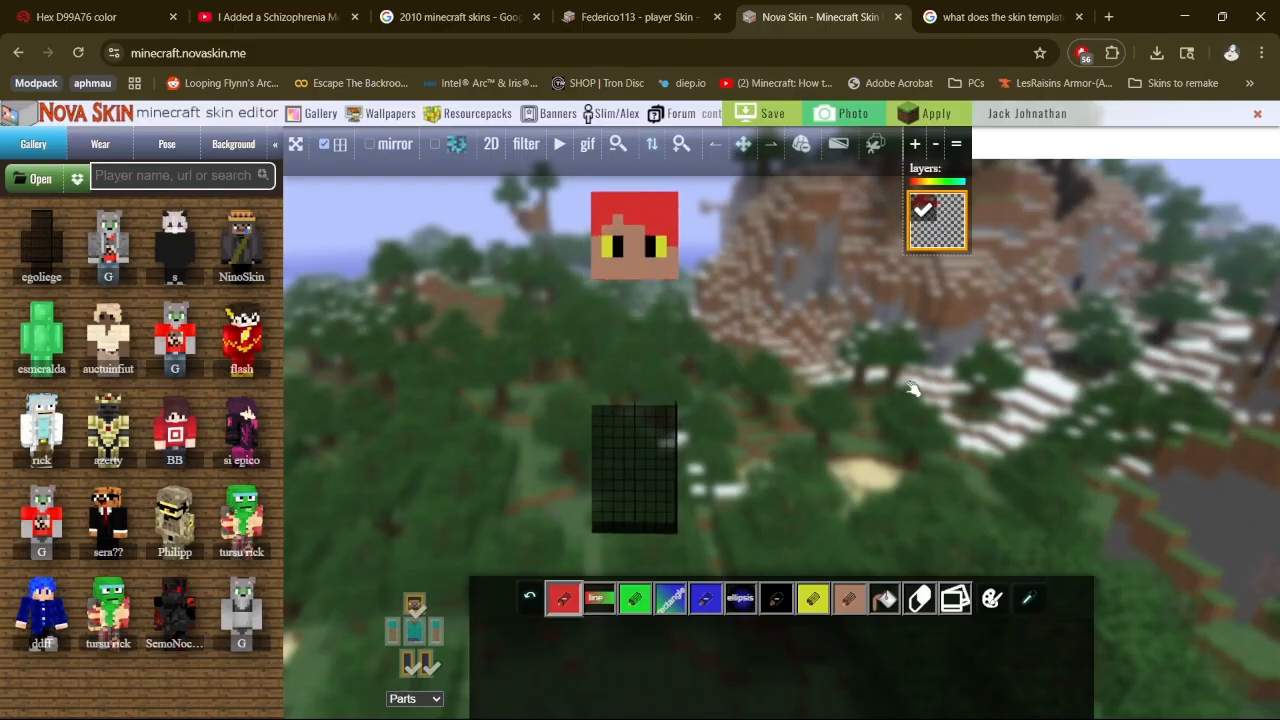
Show the torso and both arms of the model again
click(398, 636)
click(413, 637)
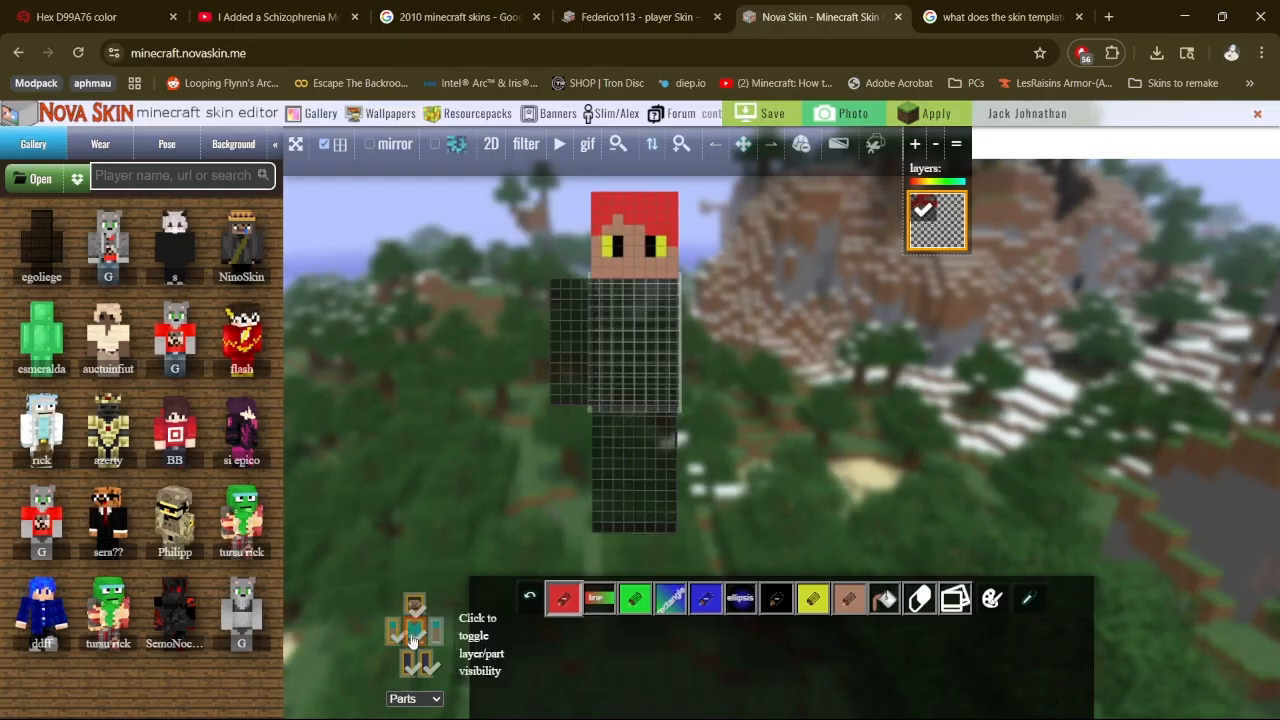
click(437, 636)
mouse_move(437, 381)
mouse_down()
mouse_move(477, 379)
mouse_move(440, 360)
mouse_up()
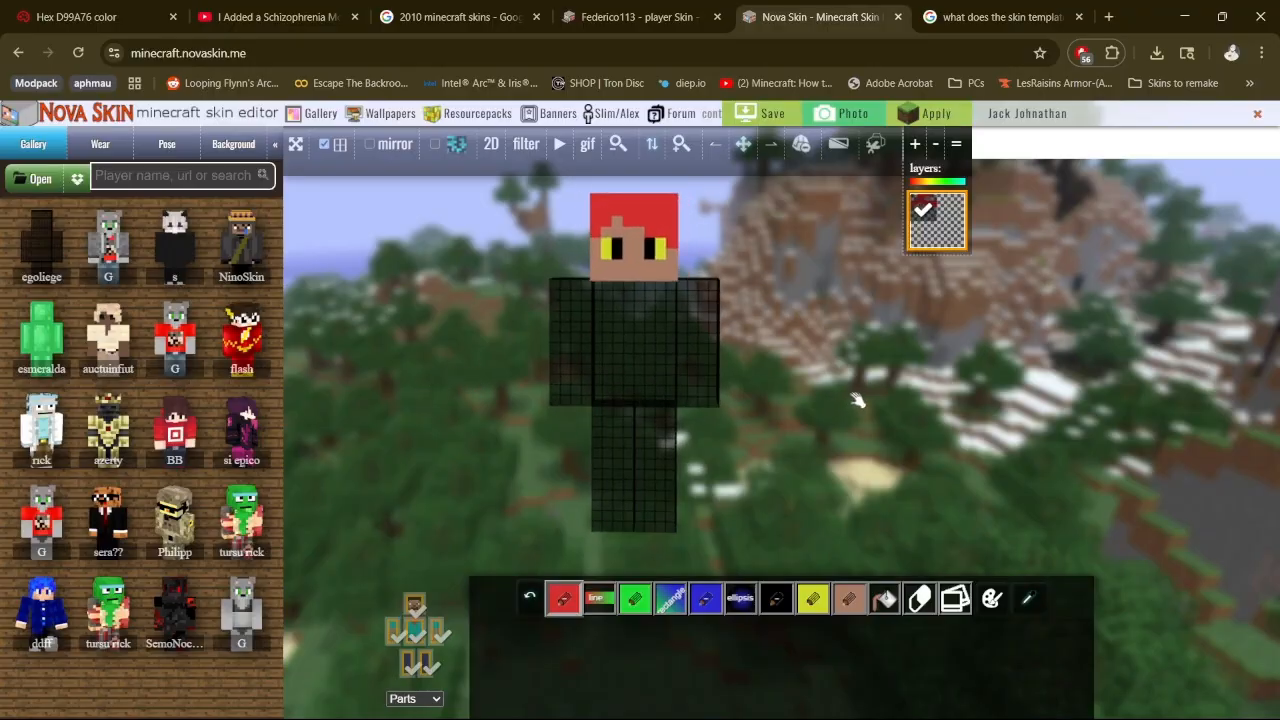
Paint a green T-shirt on the model's front, covering the whole torso and the top four rows of both arms
click(646, 606)
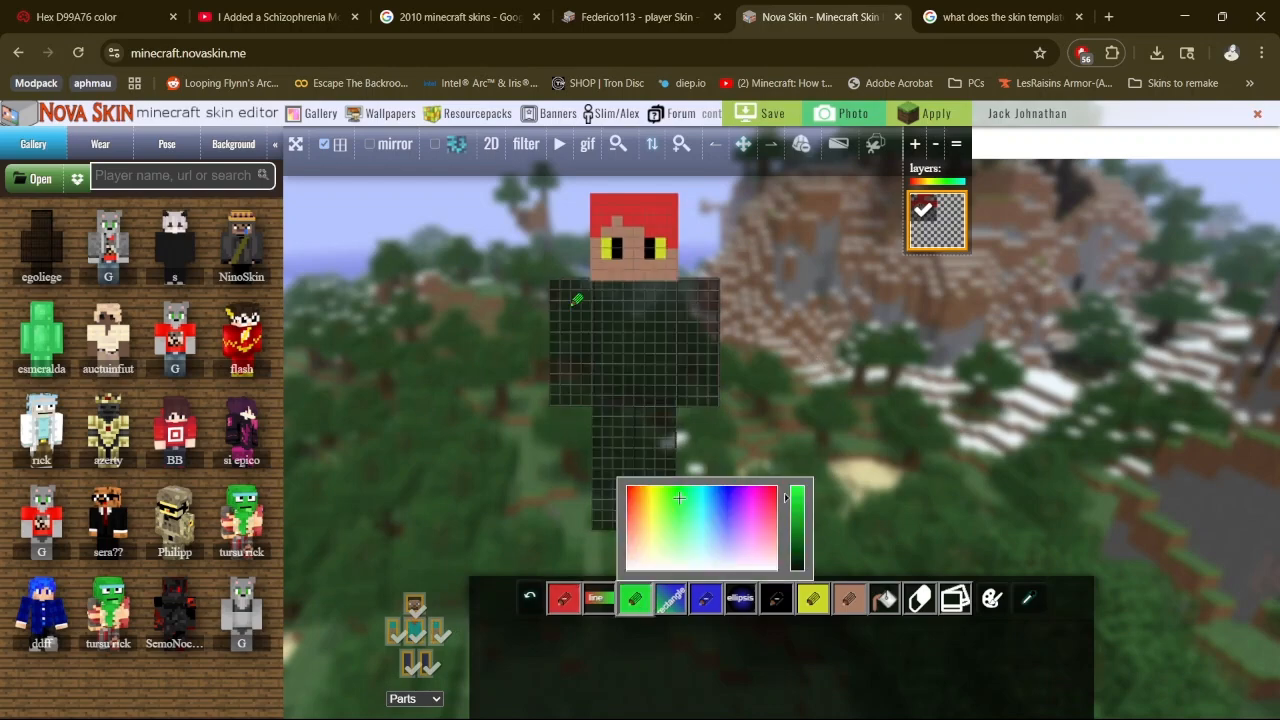
mouse_move(581, 311)
mouse_down()
mouse_move(552, 312)
mouse_move(566, 286)
mouse_move(588, 296)
mouse_up()
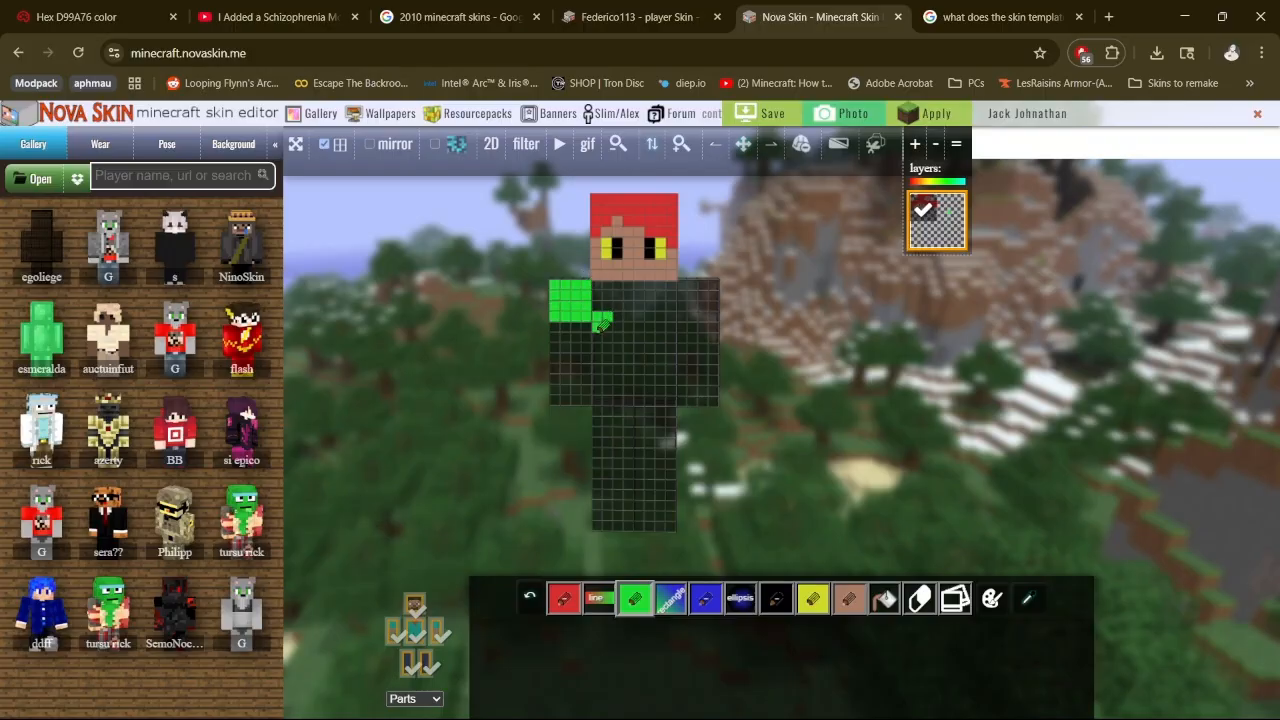
drag(602, 322, 597, 394)
double_click(618, 369)
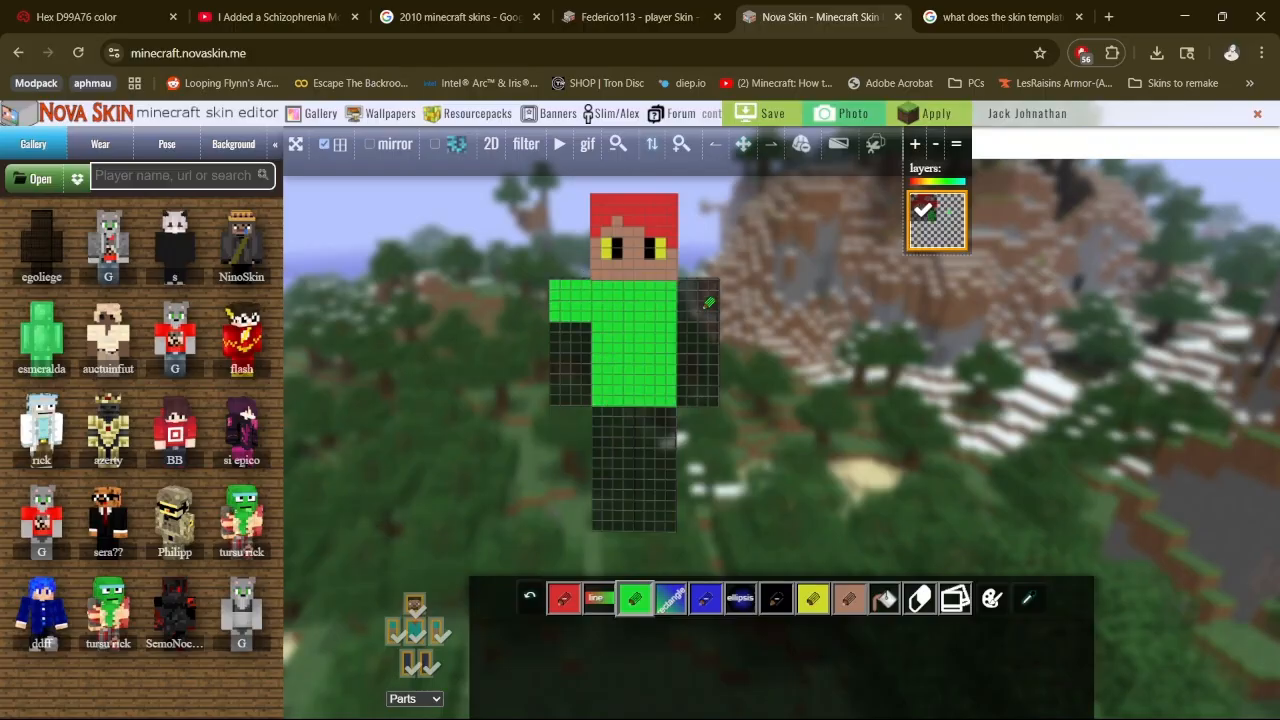
mouse_move(688, 304)
mouse_down()
mouse_move(718, 308)
mouse_move(707, 289)
mouse_move(687, 306)
mouse_move(698, 274)
mouse_up()
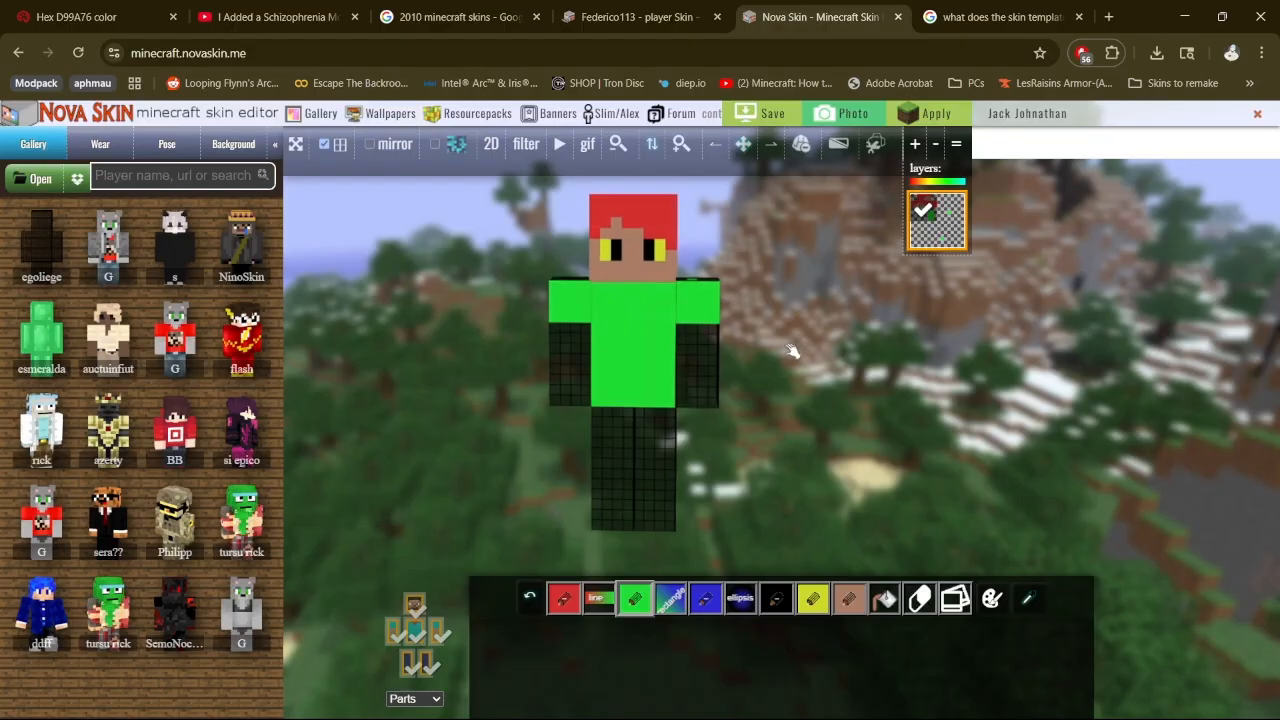
Extend the green sleeves over the shoulder tops and the outer sides of both arms
mouse_move(796, 358)
mouse_down()
mouse_move(744, 387)
mouse_move(706, 309)
mouse_up()
drag(798, 317, 870, 313)
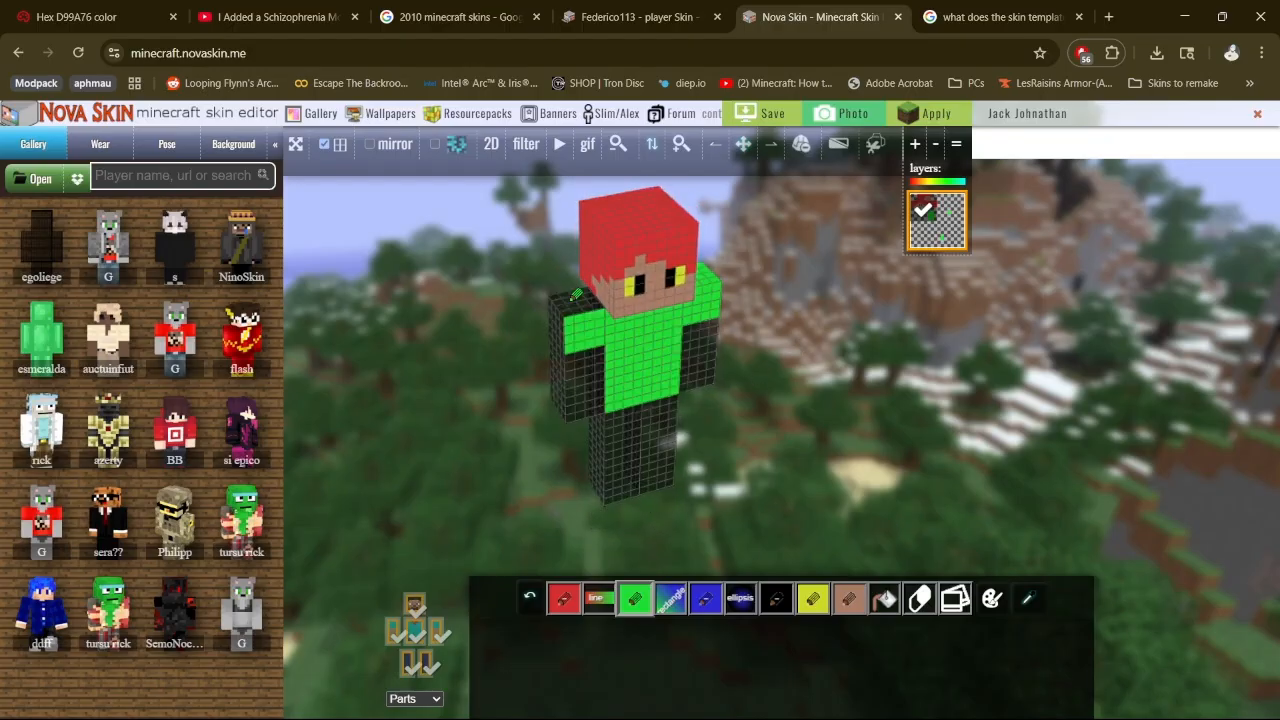
mouse_move(760, 354)
mouse_down()
mouse_move(633, 316)
mouse_move(590, 318)
mouse_move(612, 306)
mouse_move(596, 292)
mouse_move(589, 300)
mouse_move(612, 295)
mouse_up()
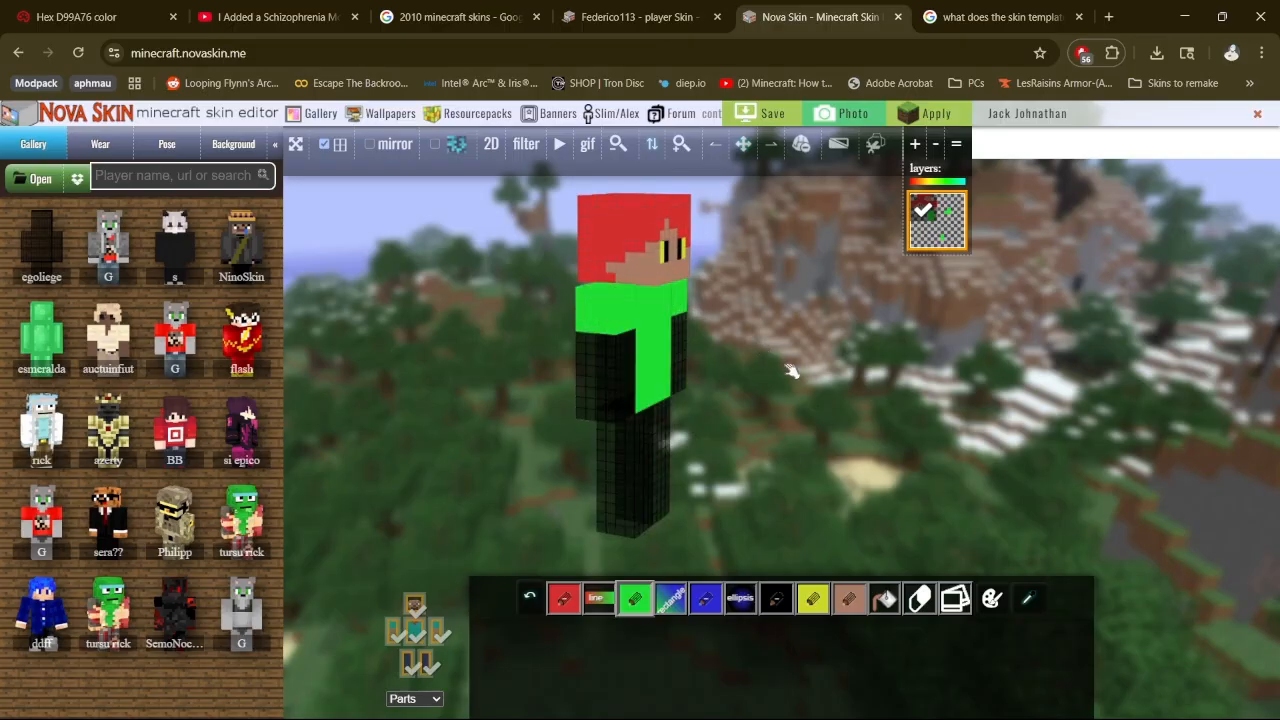
mouse_move(795, 370)
mouse_down()
mouse_move(655, 365)
mouse_move(645, 330)
mouse_move(675, 306)
mouse_move(668, 283)
mouse_move(655, 293)
mouse_up()
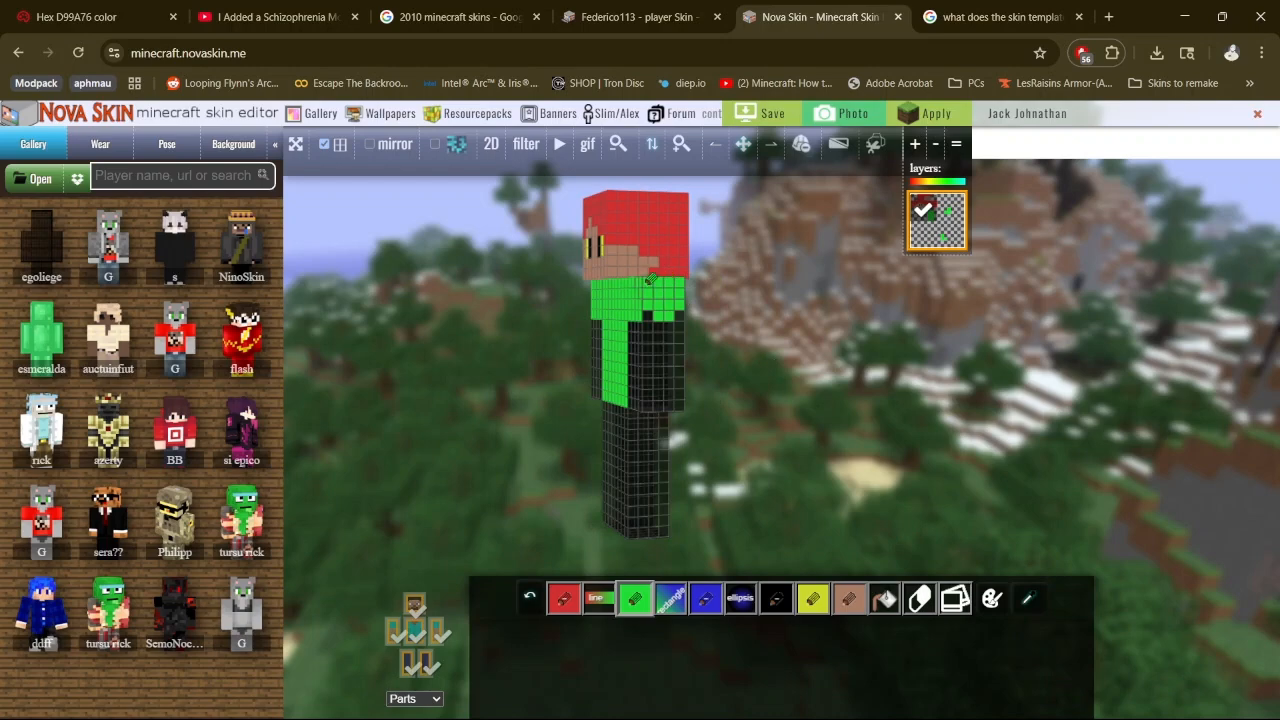
click(677, 314)
Fill the back of the torso with the green shirt colour
mouse_move(748, 326)
mouse_down()
mouse_move(902, 351)
mouse_move(820, 372)
mouse_move(657, 355)
mouse_up()
click(650, 356)
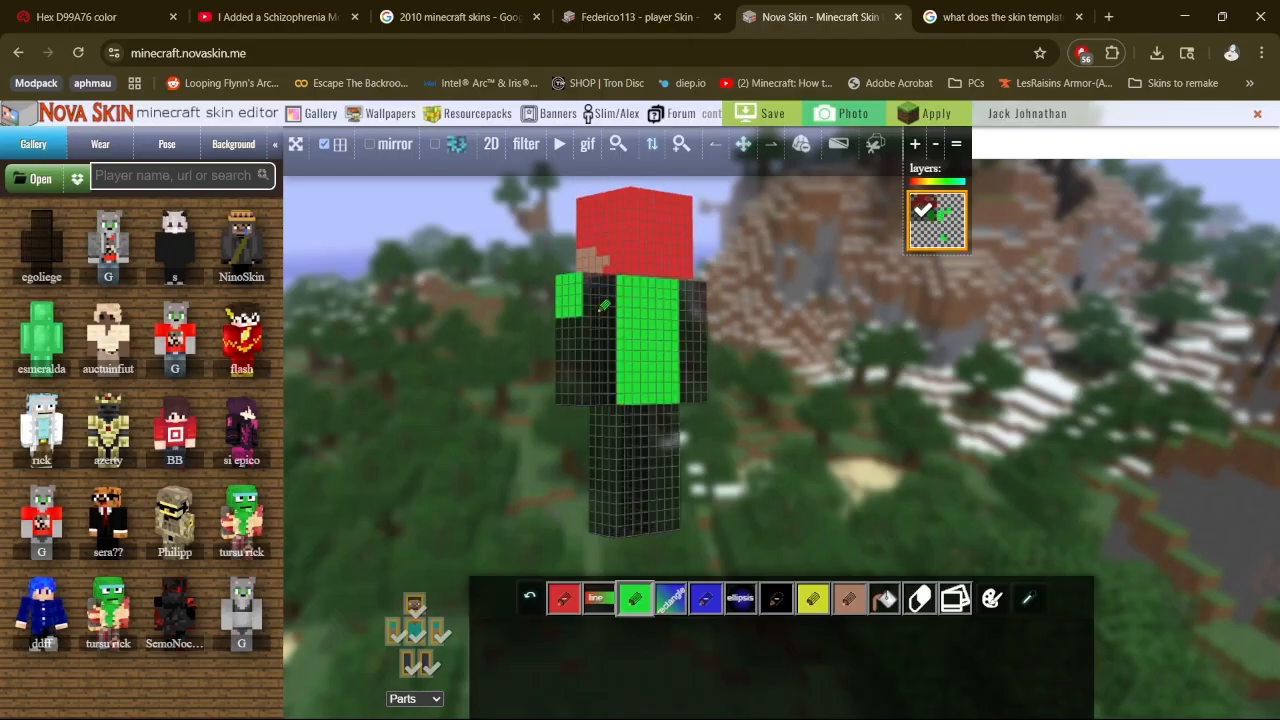
mouse_move(604, 305)
mouse_down()
mouse_move(709, 311)
mouse_move(632, 313)
mouse_up()
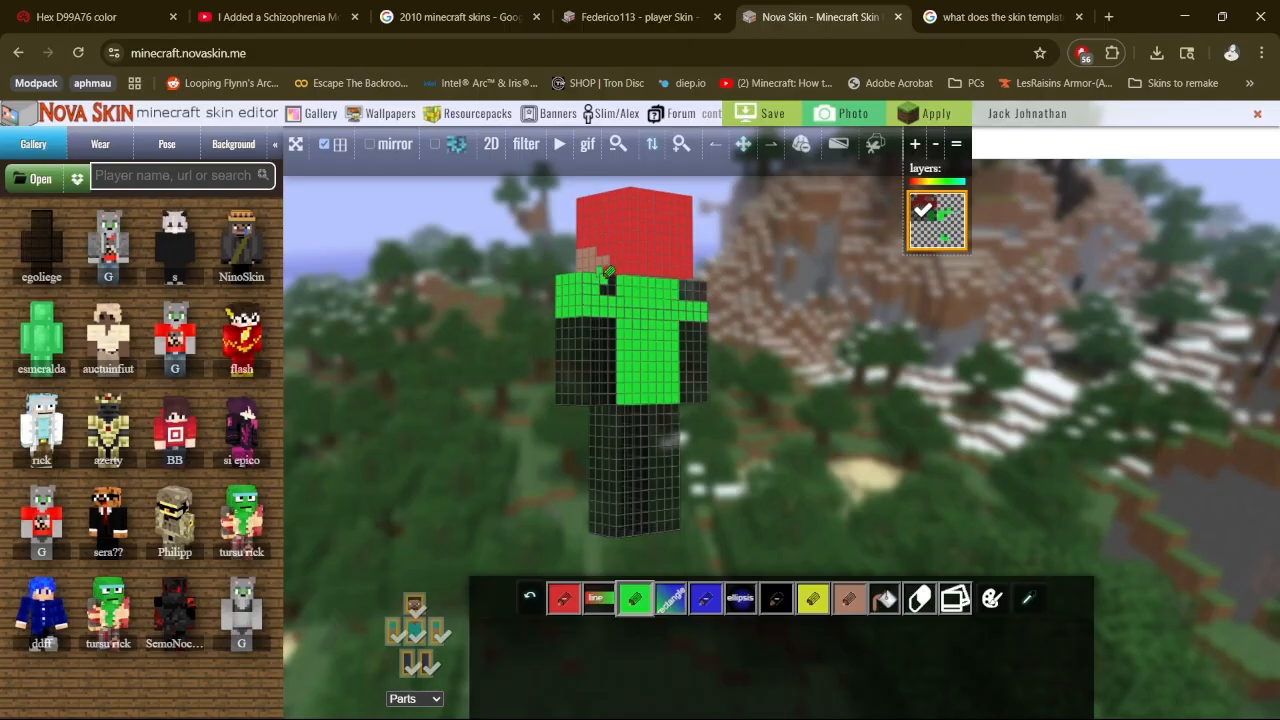
mouse_move(838, 343)
mouse_down()
mouse_move(782, 349)
mouse_move(840, 319)
mouse_move(703, 307)
mouse_up()
key(ctrl+z)
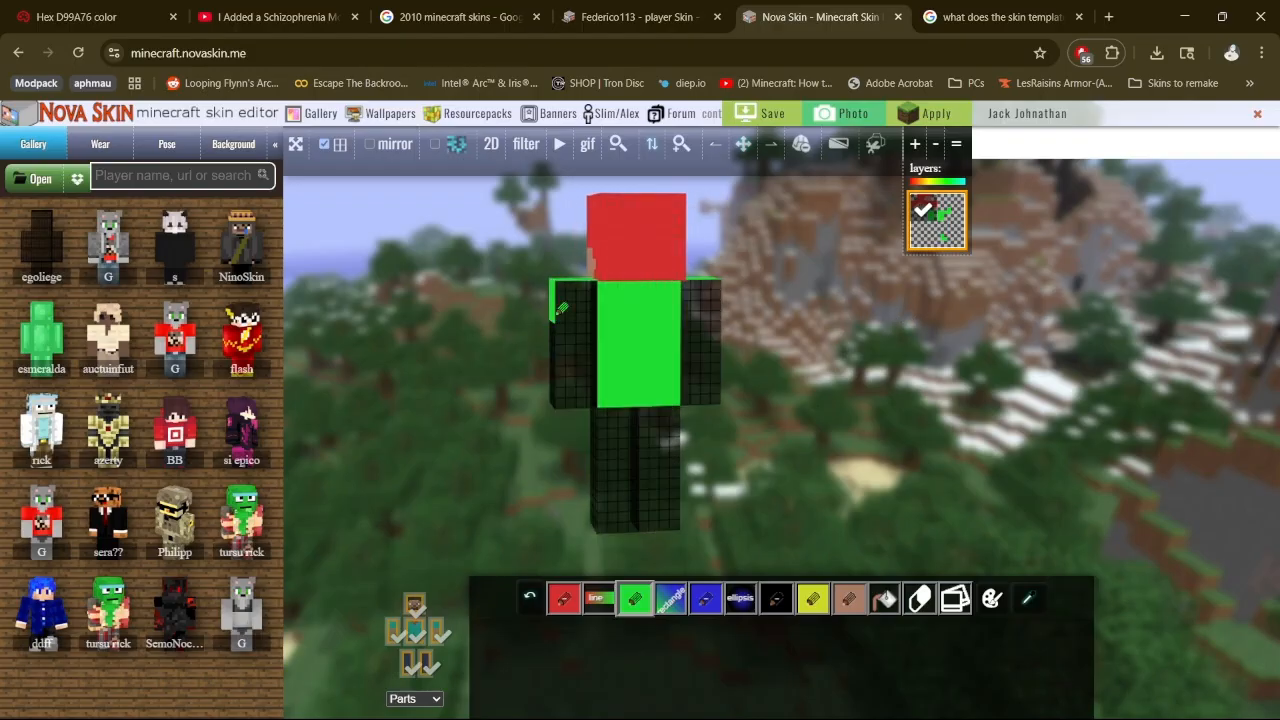
Continue the green sleeves onto the backs of both arms and cover the bare lower arms in skin tone
mouse_move(557, 316)
mouse_down()
mouse_move(722, 310)
mouse_move(566, 285)
mouse_move(605, 284)
mouse_move(582, 302)
mouse_up()
drag(946, 417, 1127, 416)
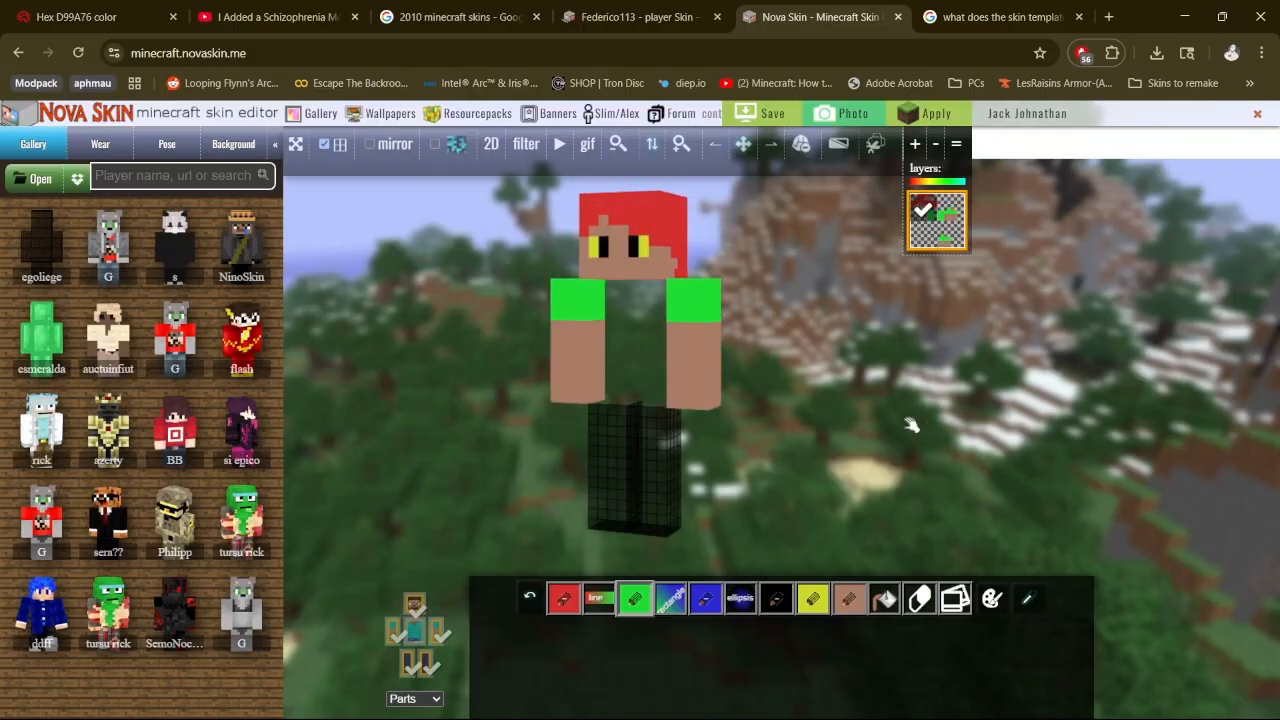
mouse_move(912, 425)
mouse_down()
mouse_move(760, 432)
mouse_move(873, 408)
mouse_move(929, 437)
mouse_up()
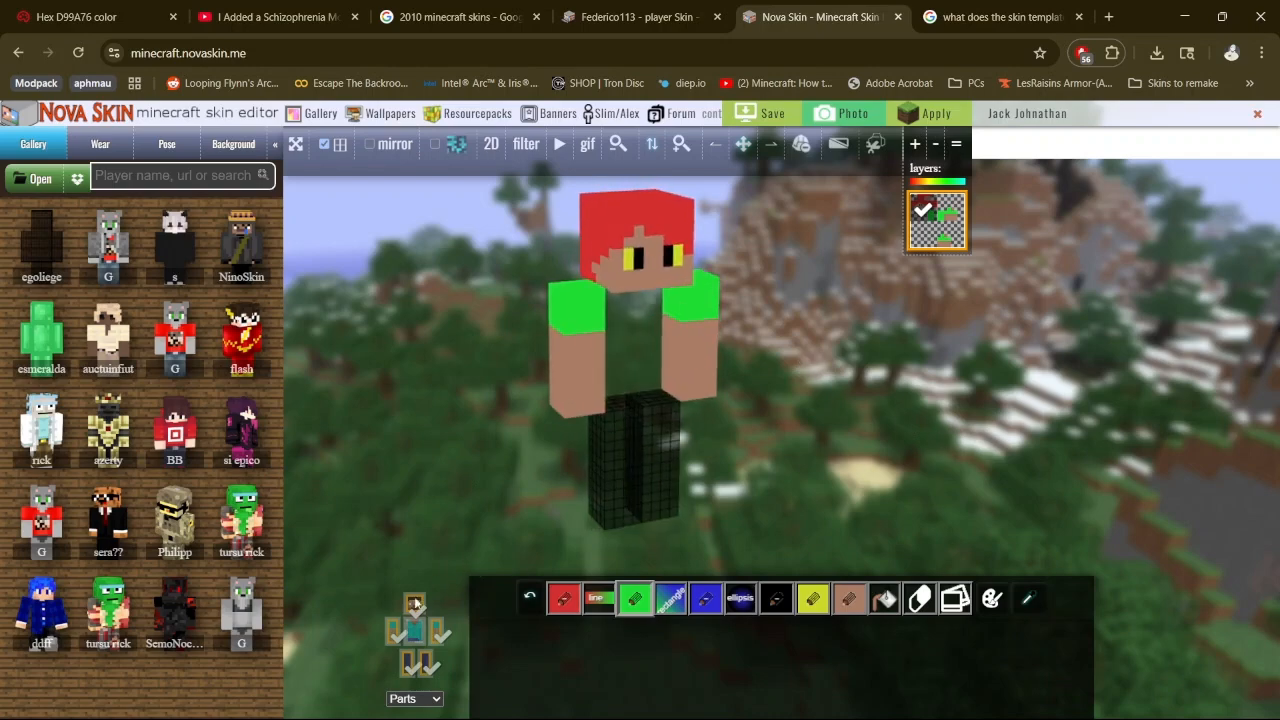
Hide both arms and both legs, and show the torso again beneath the head
click(400, 642)
click(439, 642)
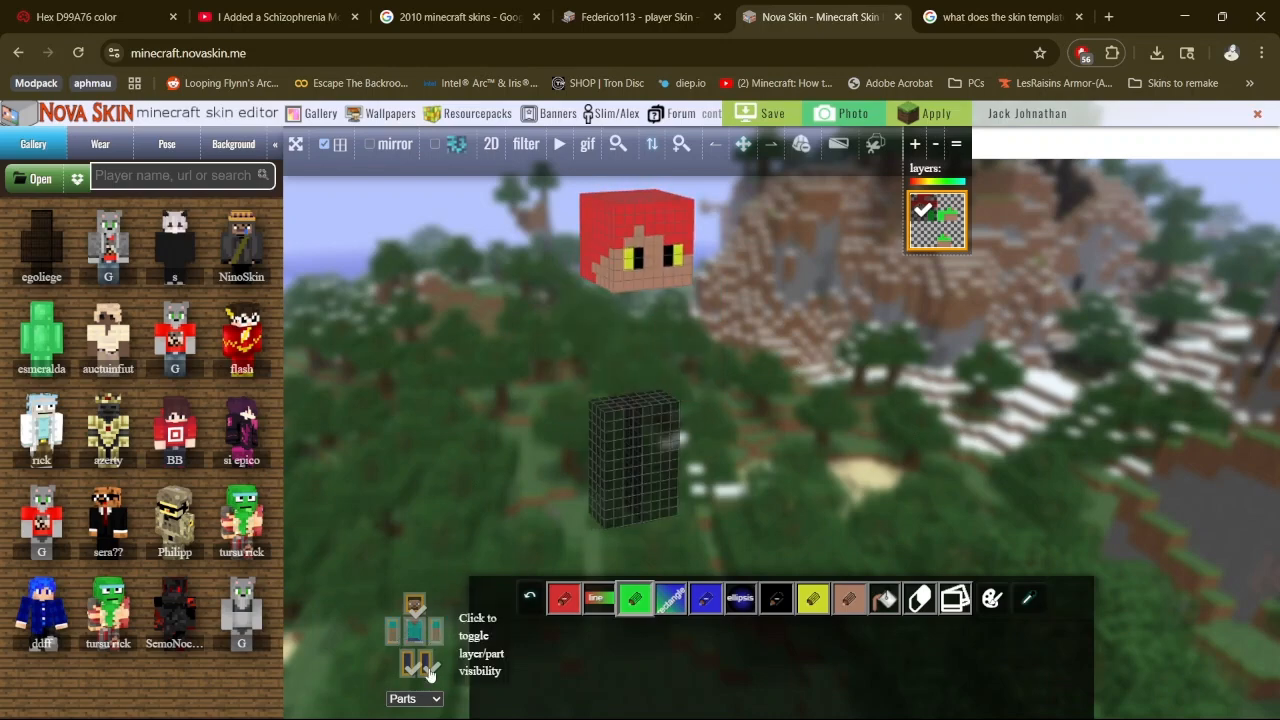
click(415, 668)
click(413, 668)
click(415, 630)
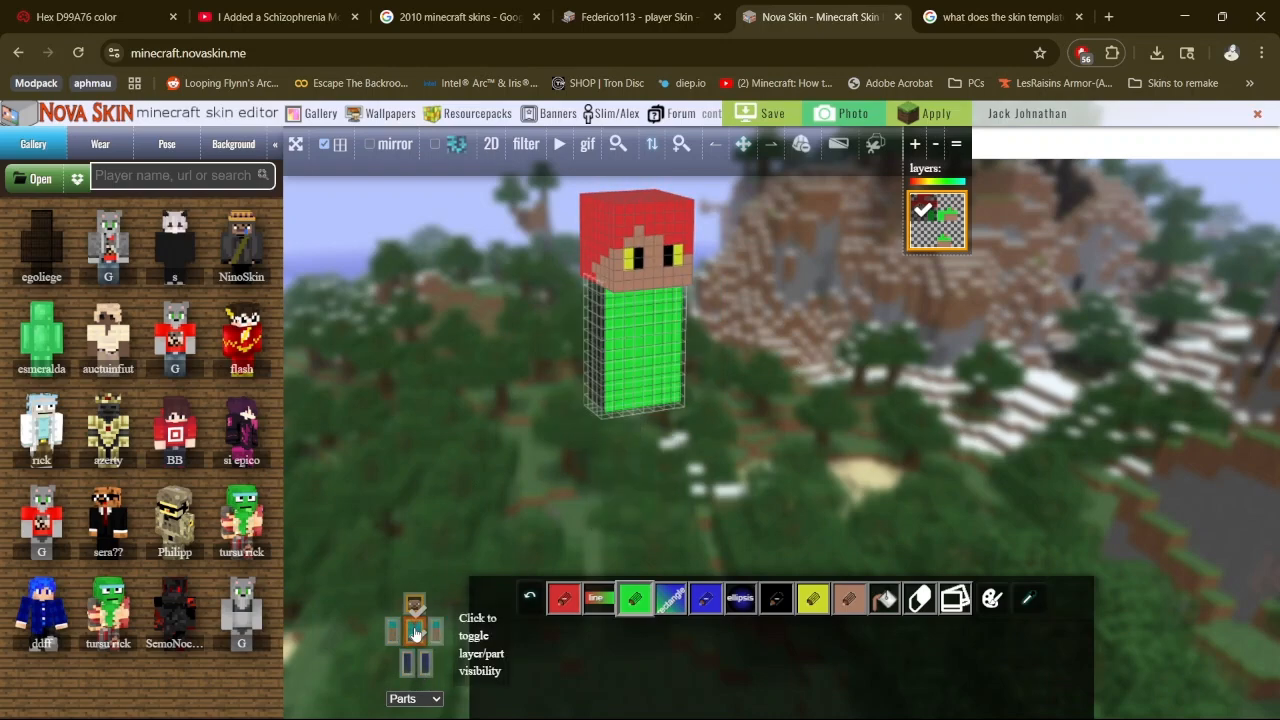
drag(632, 428, 685, 489)
Paint a stepped skin-tone neckline at the top centre of the green shirt front
click(843, 603)
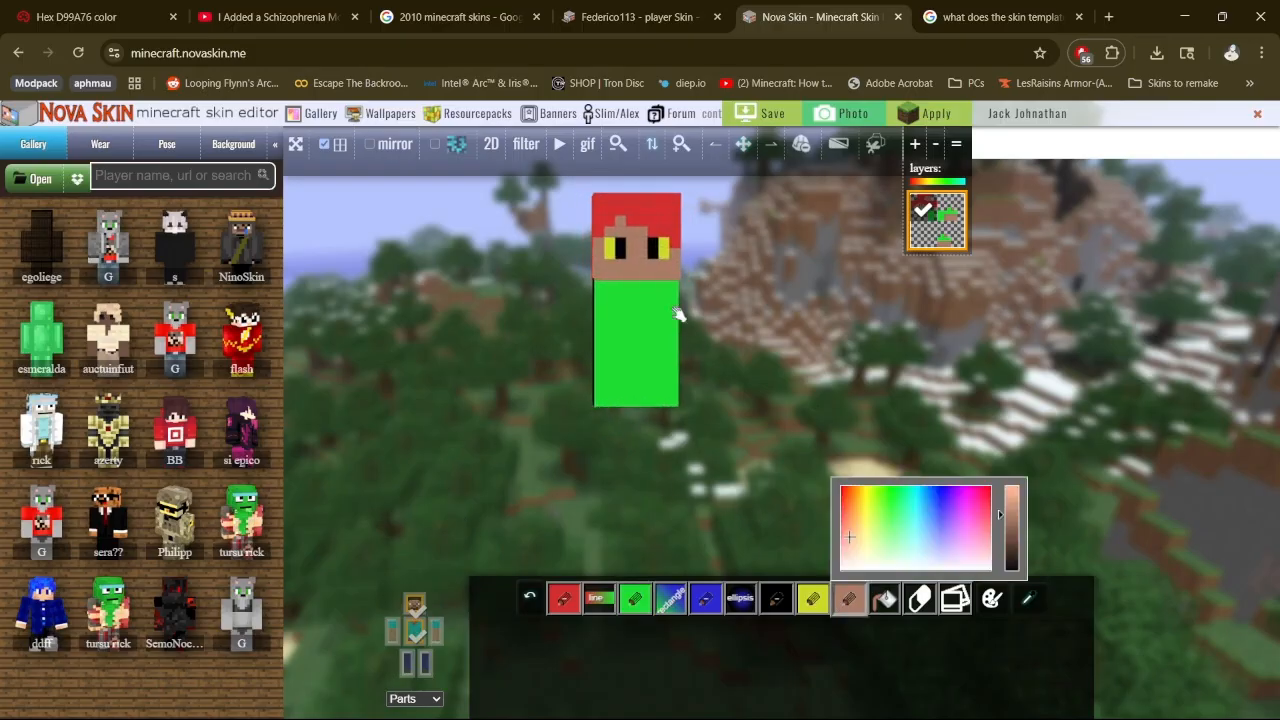
drag(632, 284, 648, 285)
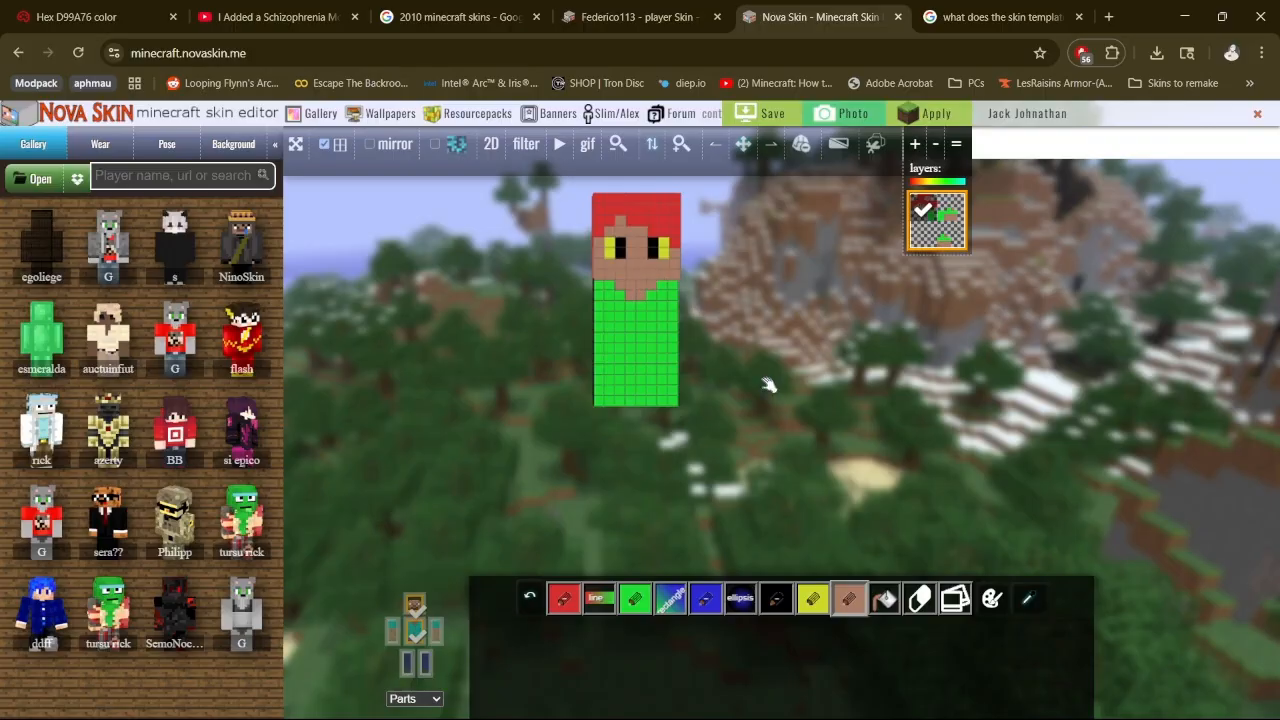
drag(764, 378, 839, 399)
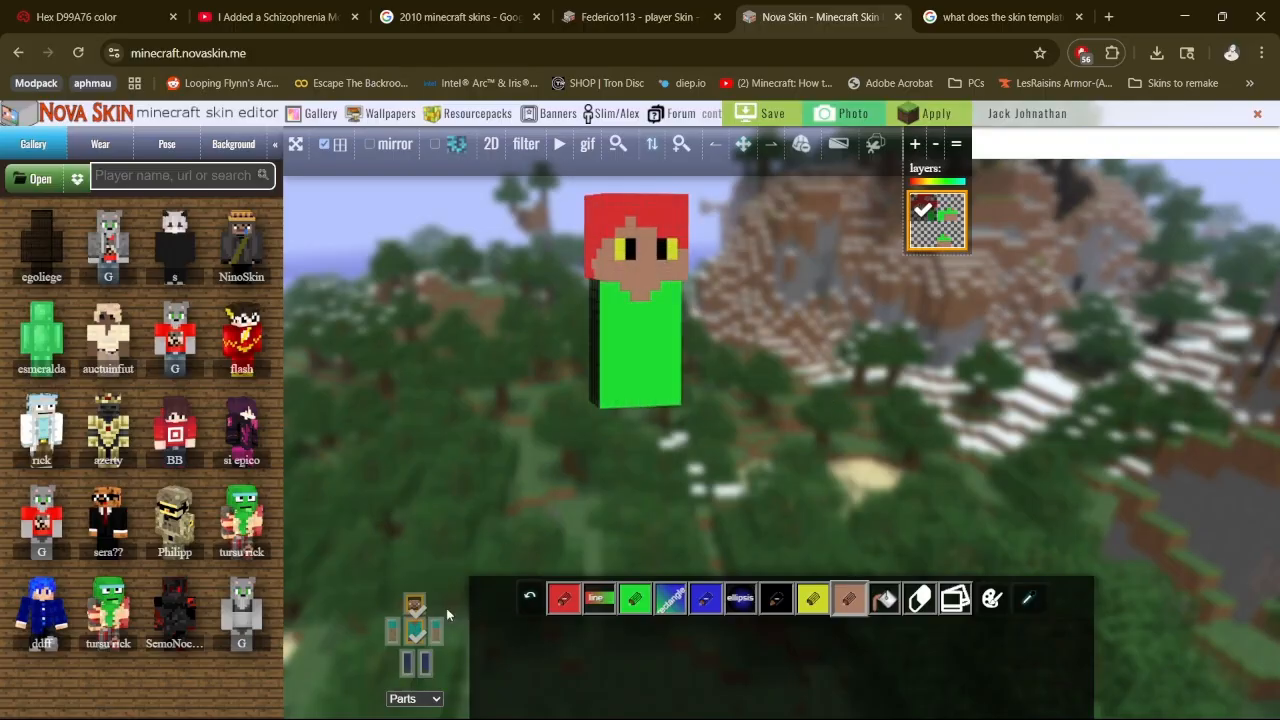
Hide the head and fill the remaining unpainted sides of the torso with the green shirt colour
click(410, 605)
drag(470, 515, 601, 443)
click(635, 597)
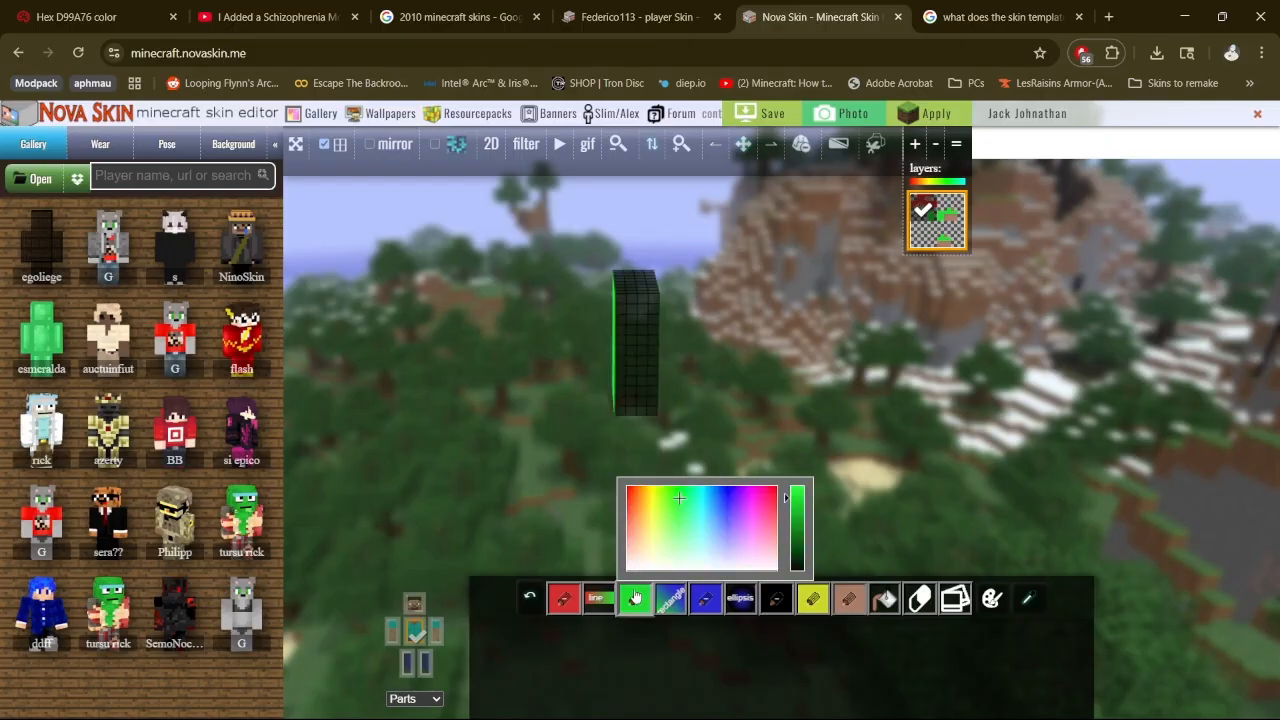
click(655, 299)
drag(735, 411, 536, 404)
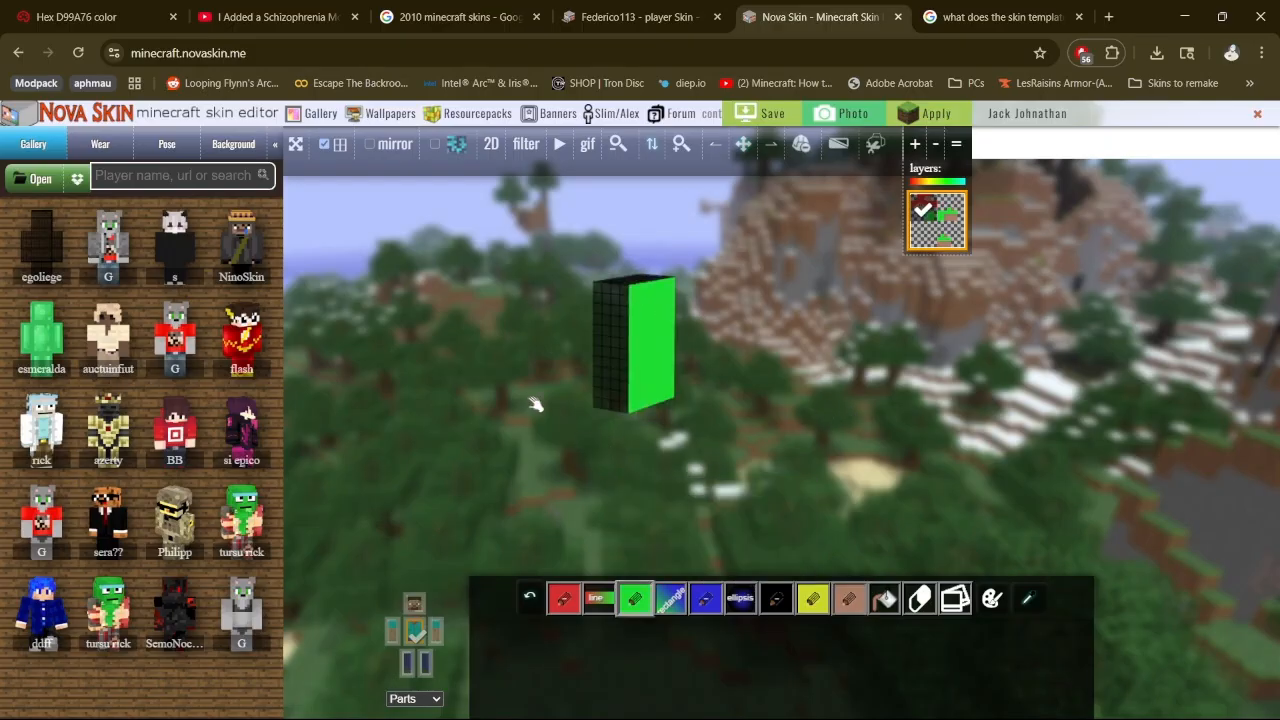
click(601, 380)
drag(735, 475, 812, 490)
click(649, 376)
Colour the torso's top face with a skin-tone neck patch joining the neckline, surrounded by green
mouse_move(688, 278)
mouse_down()
mouse_move(708, 308)
mouse_move(663, 324)
mouse_move(670, 301)
mouse_move(673, 331)
mouse_move(672, 295)
mouse_move(602, 289)
mouse_move(630, 318)
mouse_up()
click(850, 600)
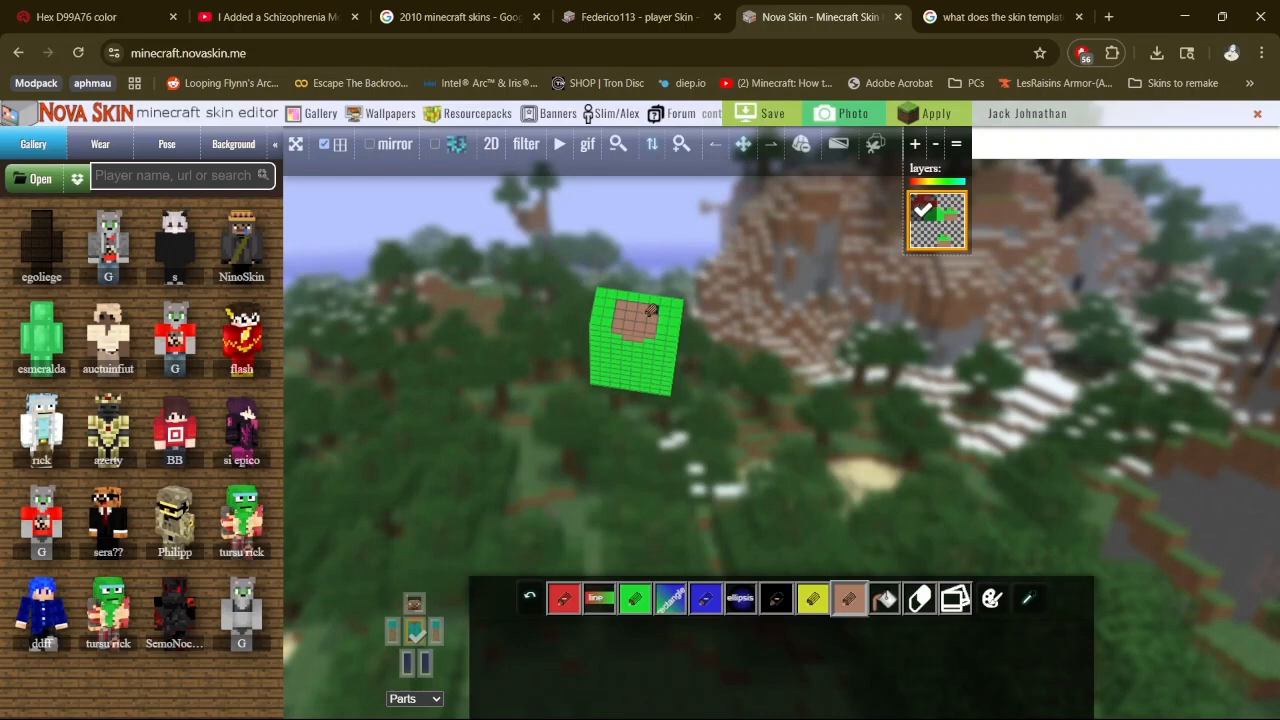
drag(841, 401, 737, 320)
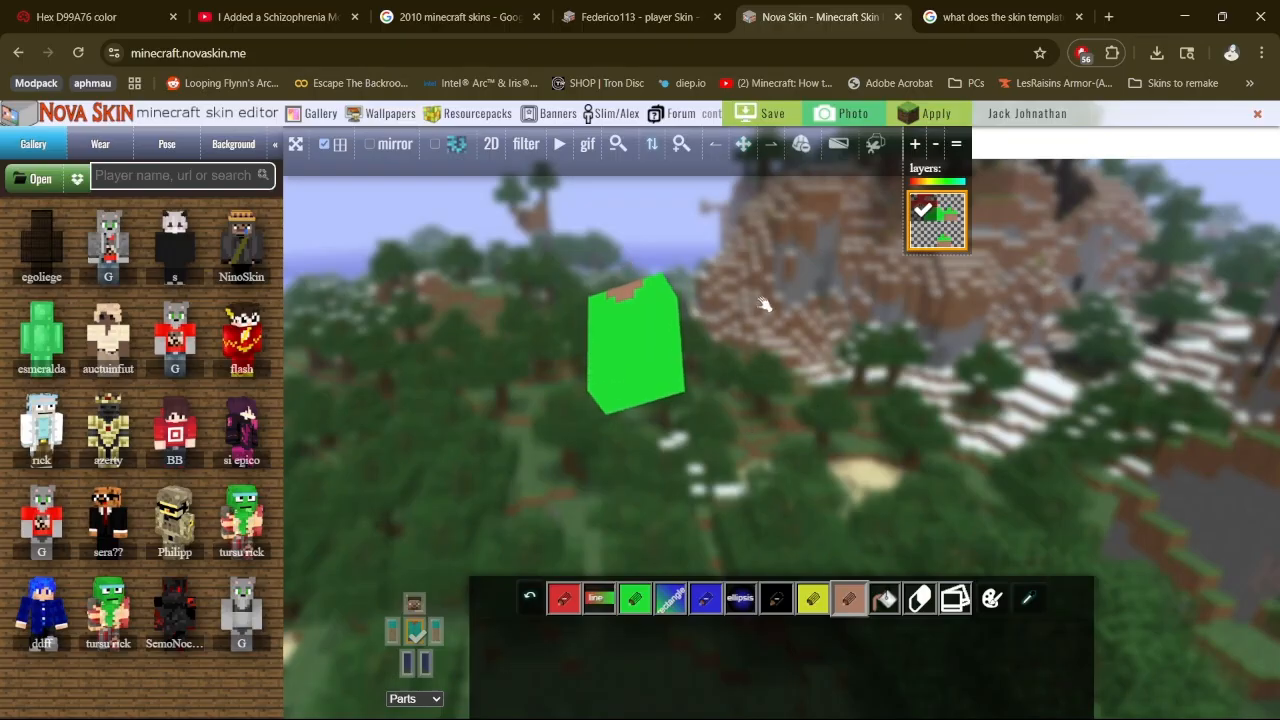
Show both legs below the torso
click(411, 667)
click(411, 670)
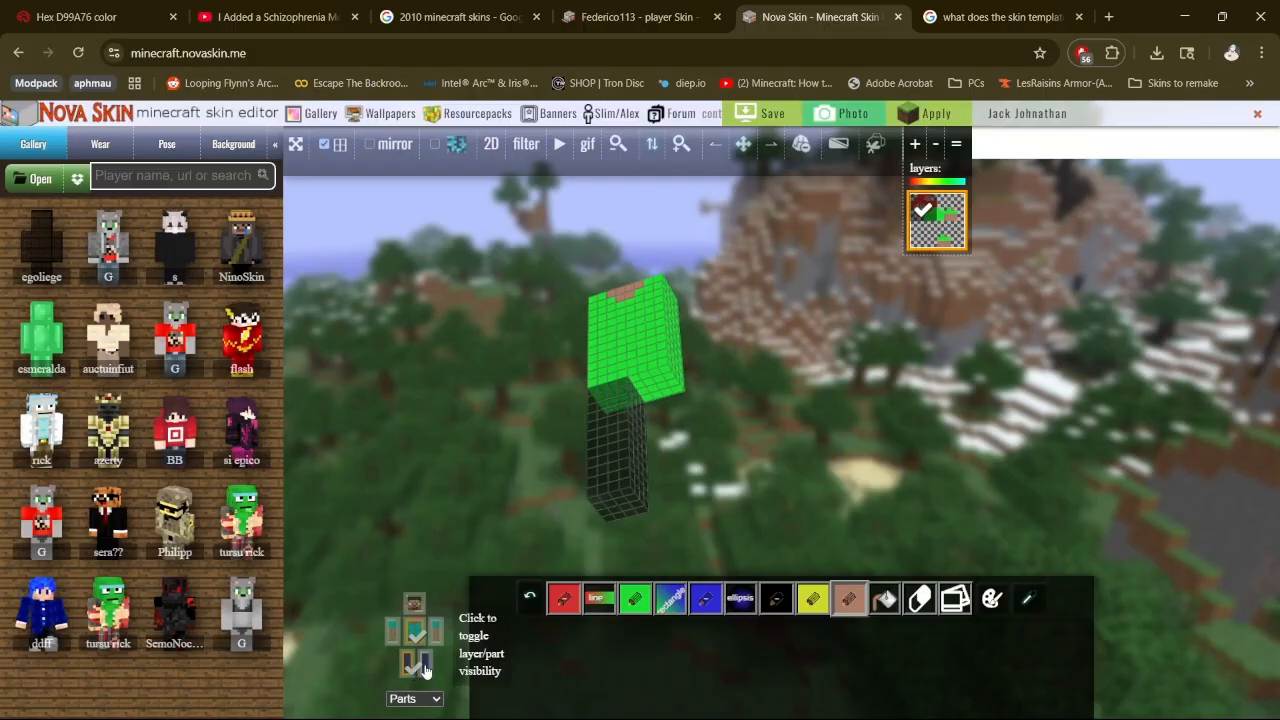
click(426, 669)
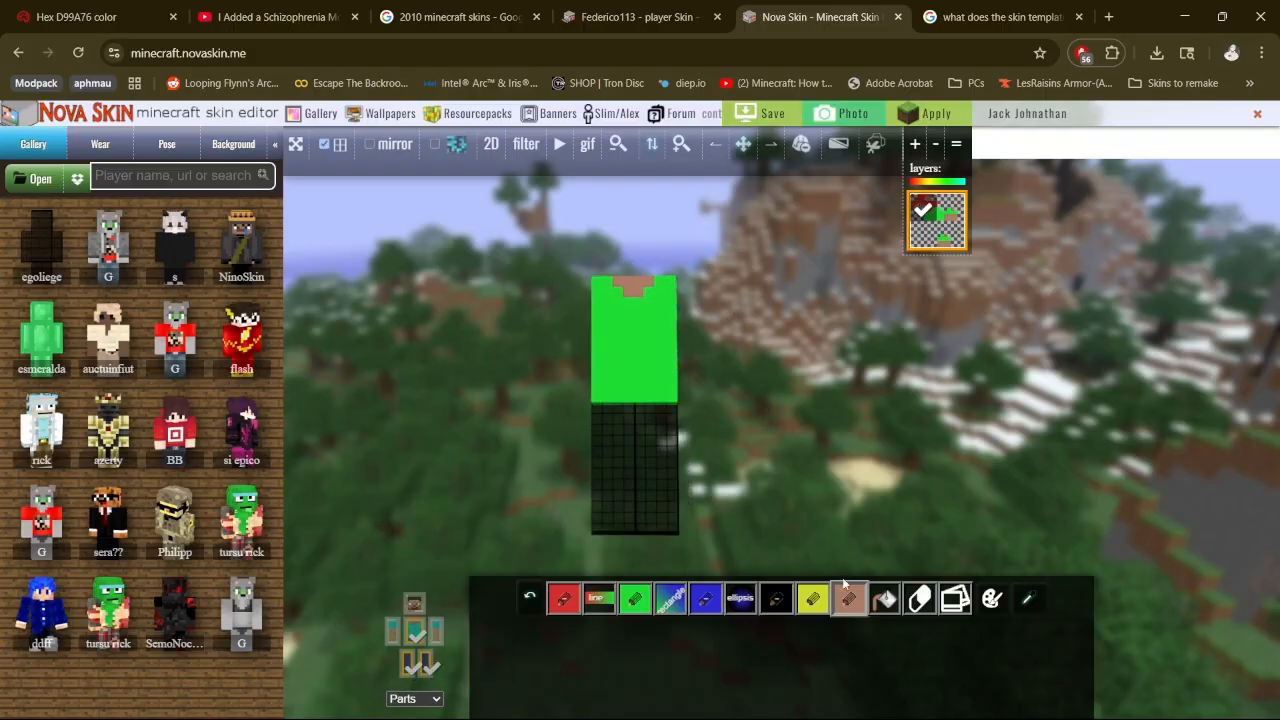
Change the blue brush to a more saturated pure blue and fill the faces of both legs with it
click(707, 601)
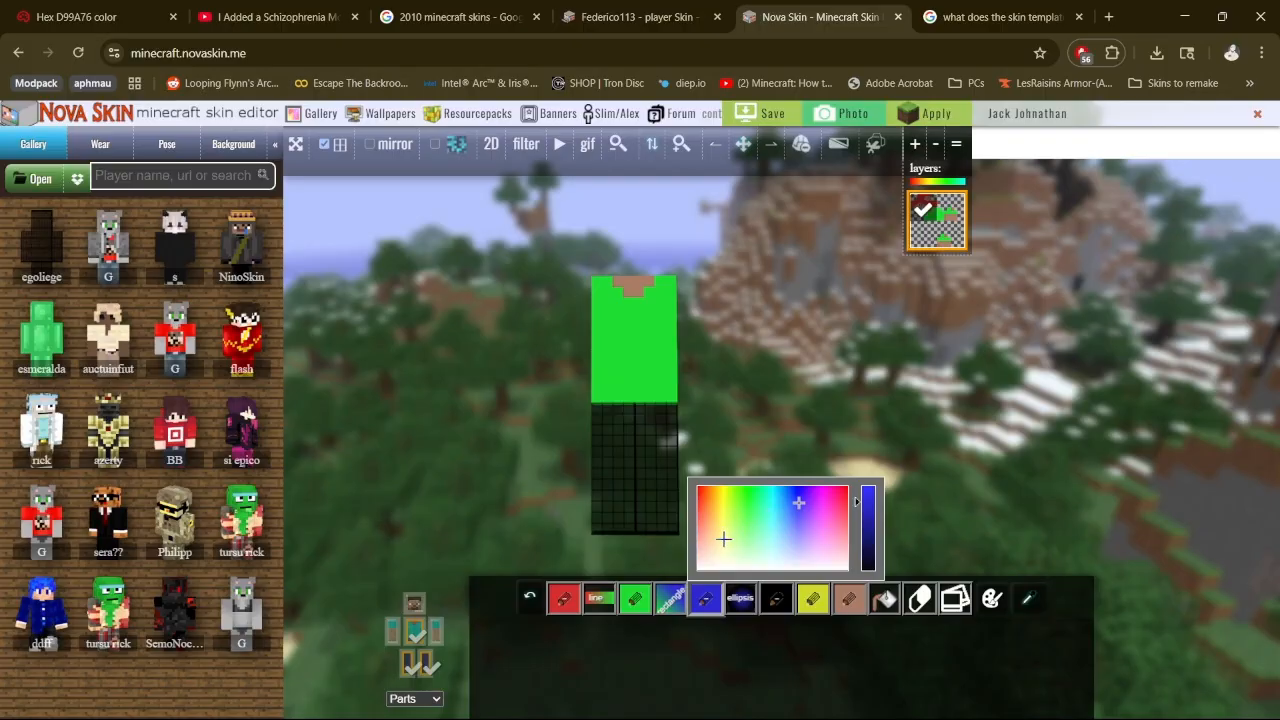
drag(721, 537, 719, 534)
drag(795, 506, 791, 473)
click(882, 437)
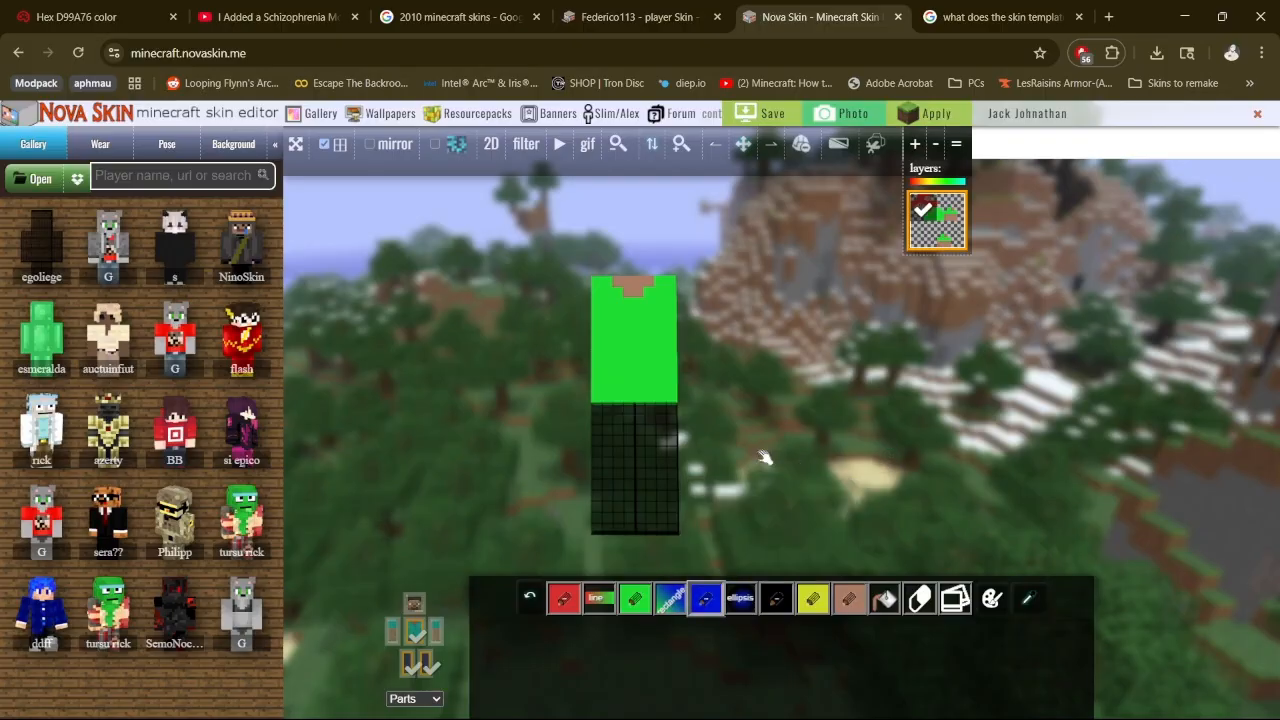
click(621, 493)
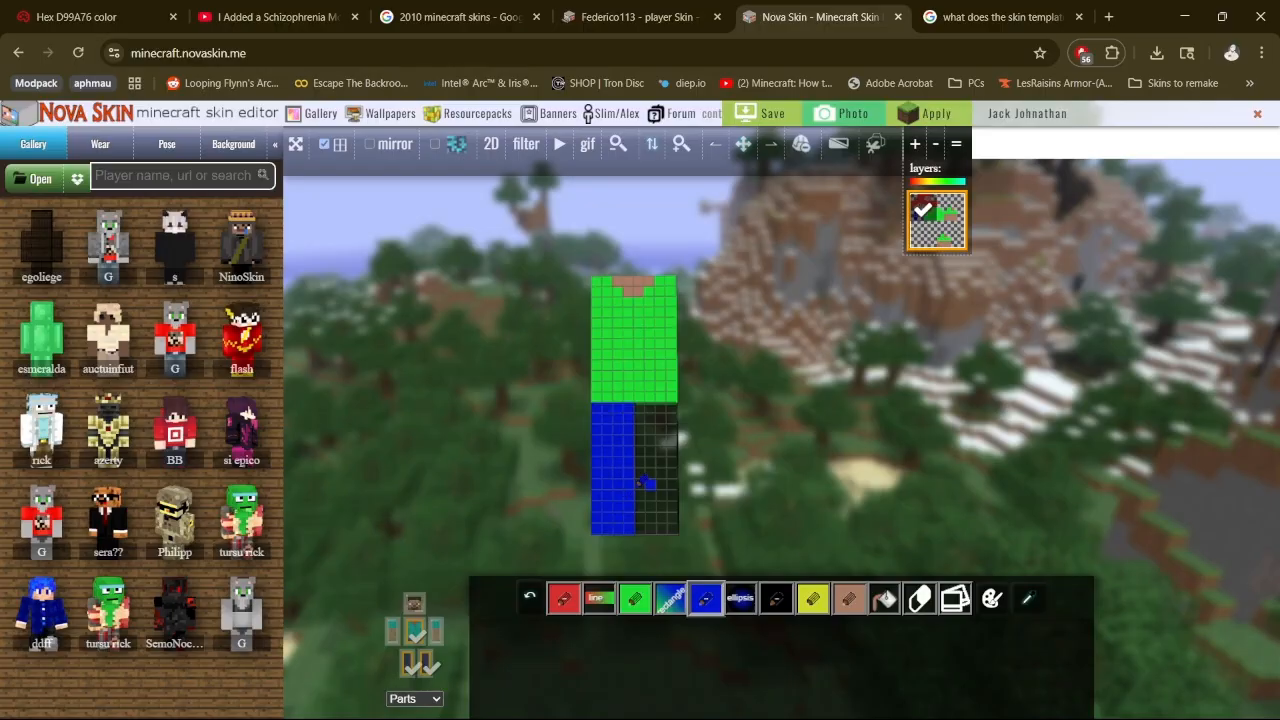
click(646, 484)
drag(773, 477, 737, 425)
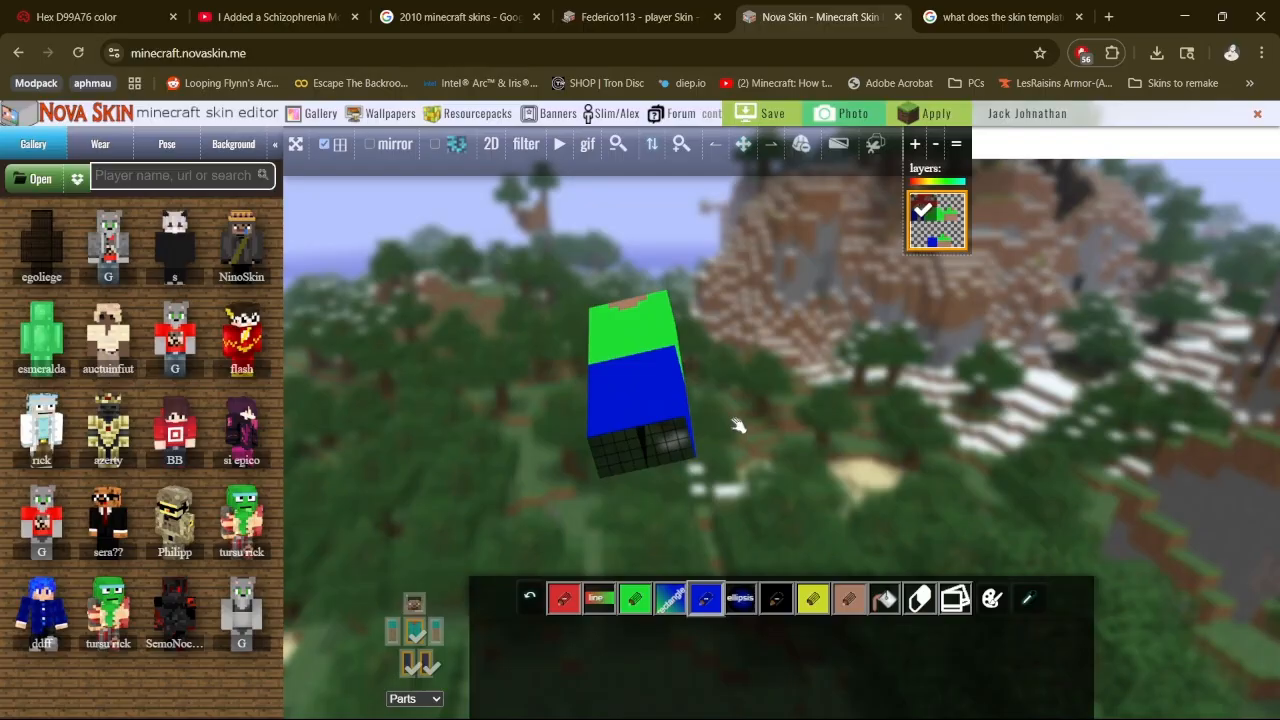
Paint the undersides of both feet yellow
click(805, 600)
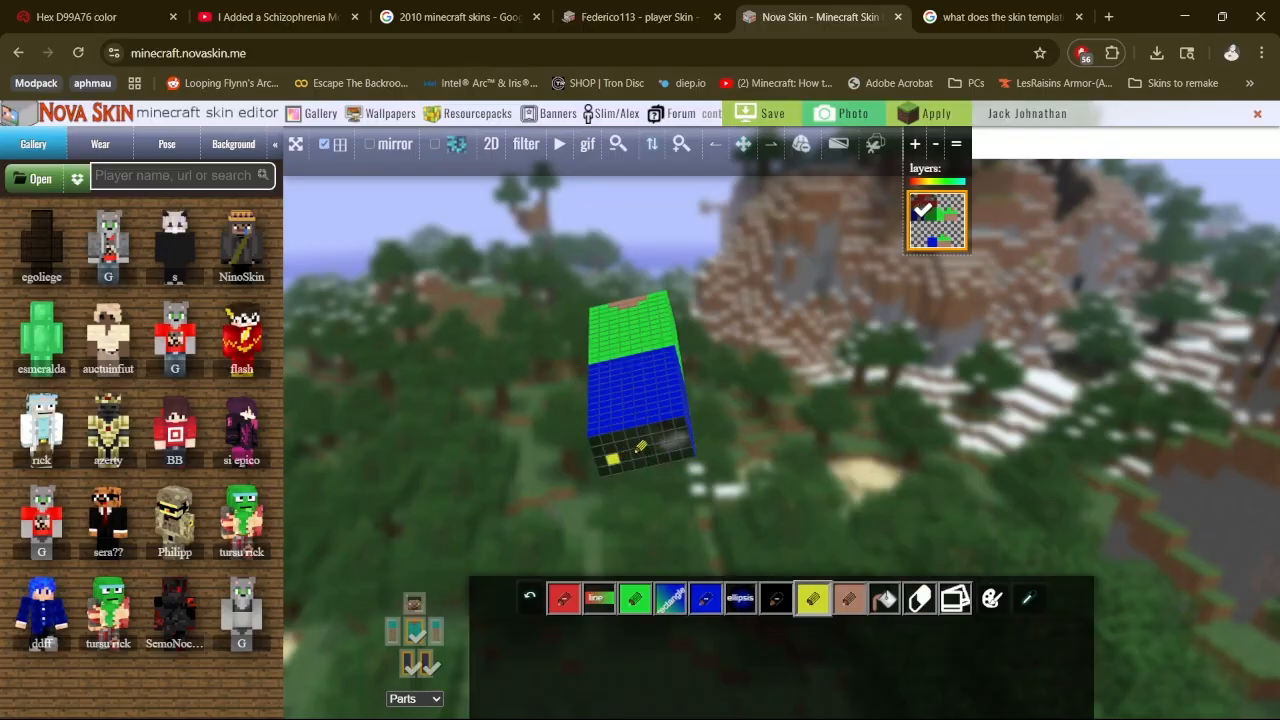
mouse_move(638, 450)
mouse_down()
mouse_move(624, 449)
mouse_move(675, 440)
mouse_up()
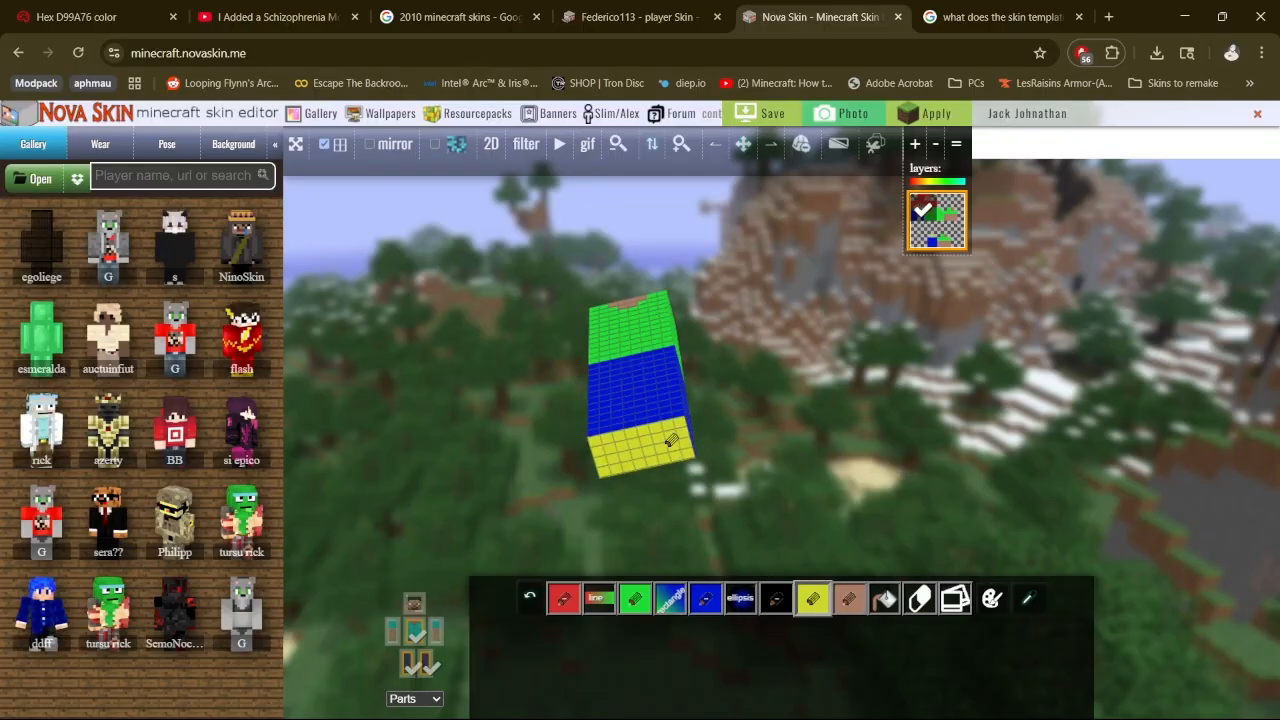
mouse_move(767, 441)
mouse_down()
mouse_move(817, 489)
mouse_move(832, 550)
mouse_up()
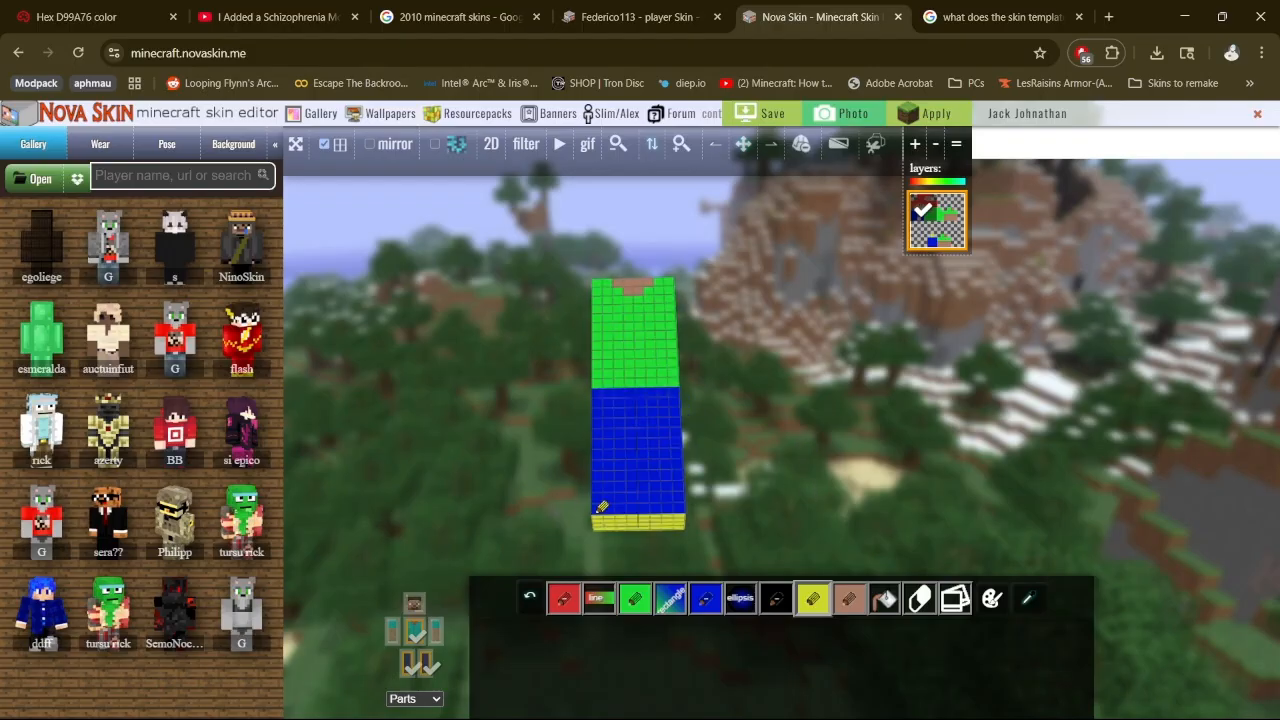
Paint yellow shoes along the bottom row around both legs, with a two-pixel raised toe on each front
drag(596, 508, 690, 507)
click(705, 598)
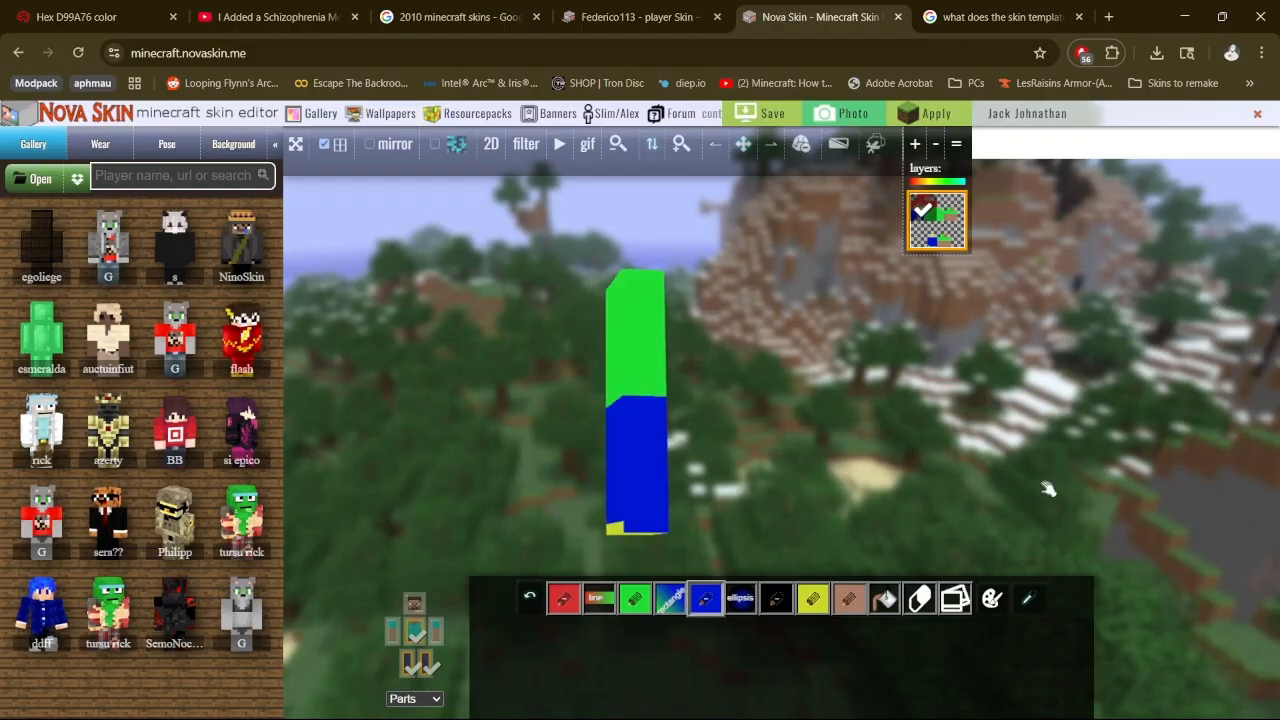
click(814, 598)
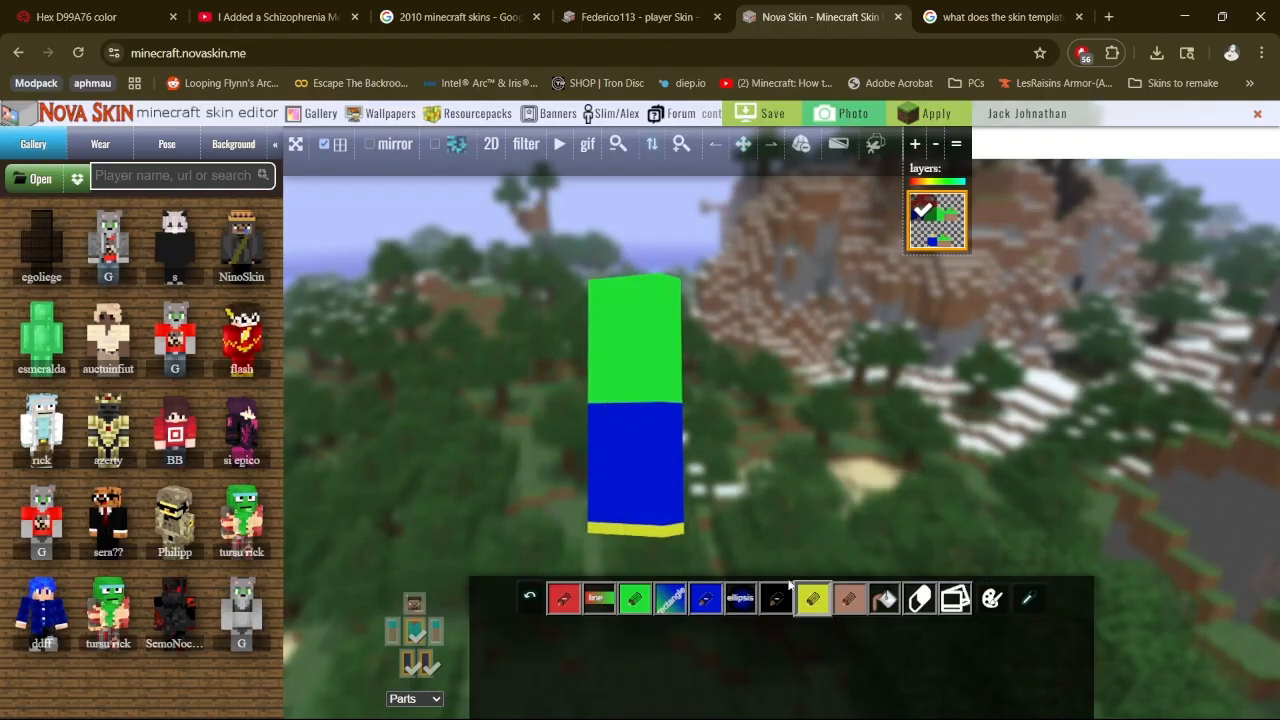
drag(704, 508, 610, 499)
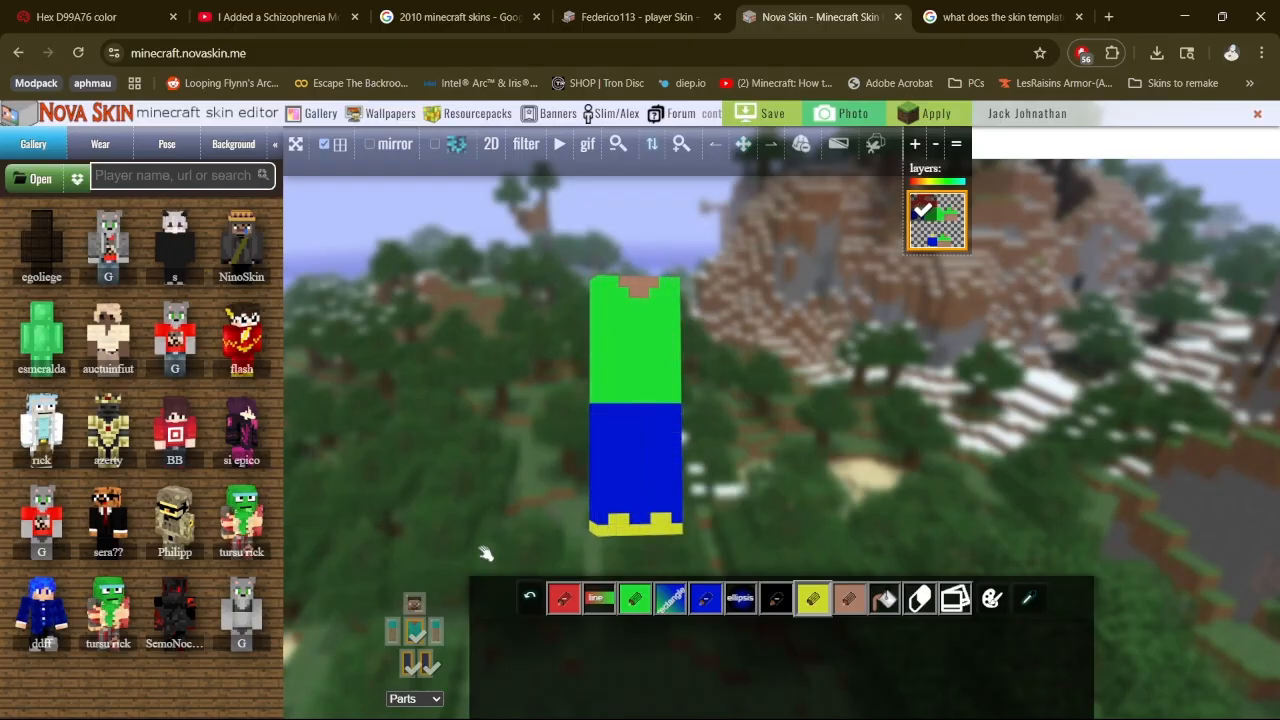
Isolate one leg to check its sides, and restore the whole model with only the default layer shown
click(424, 666)
click(414, 630)
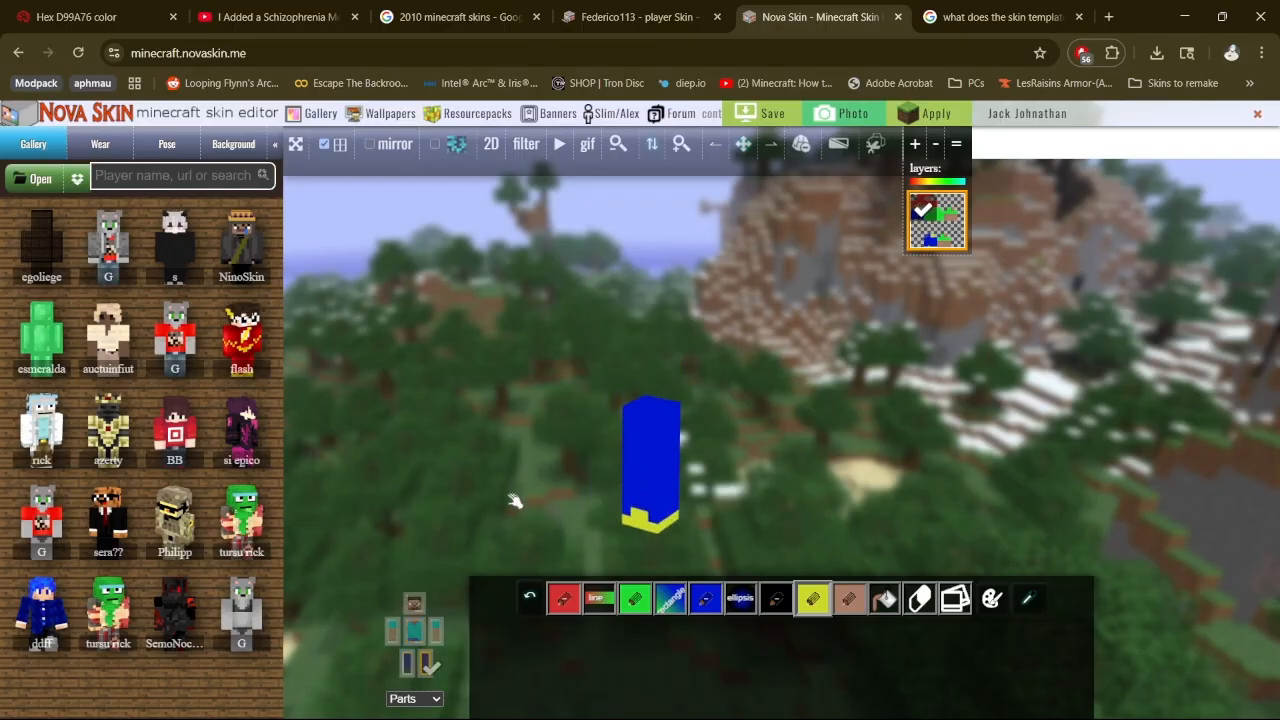
click(418, 698)
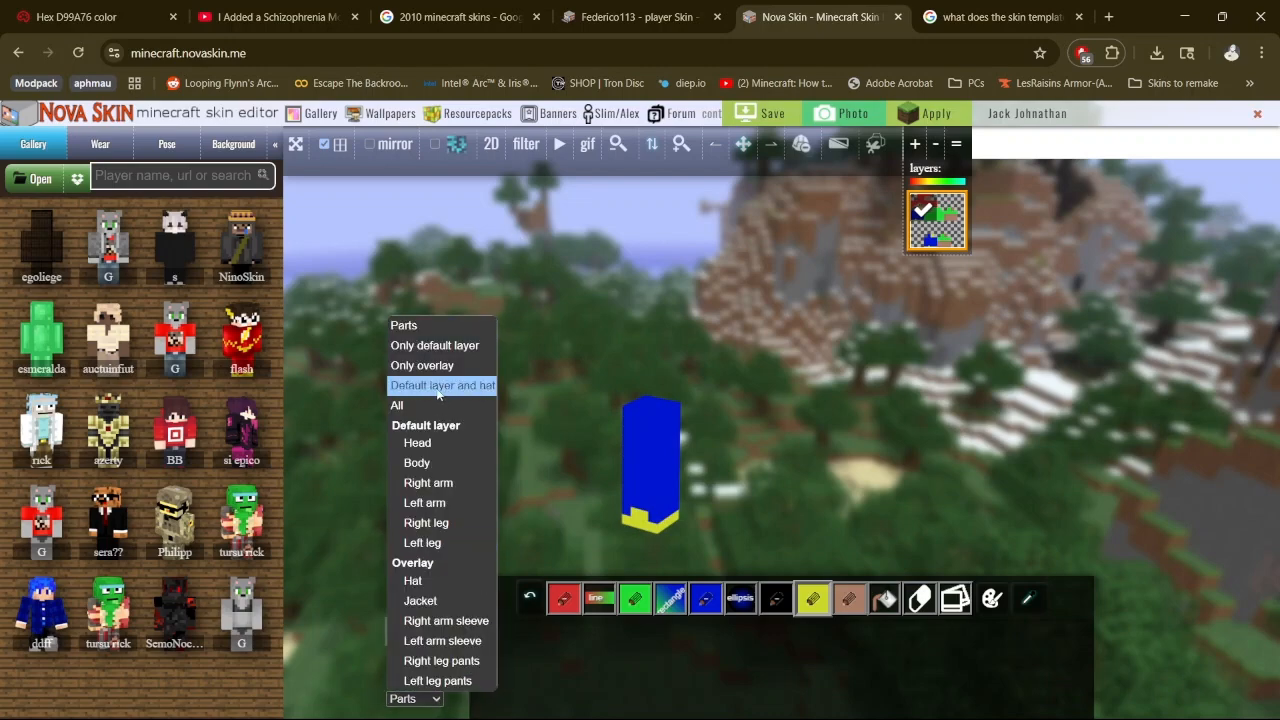
click(434, 346)
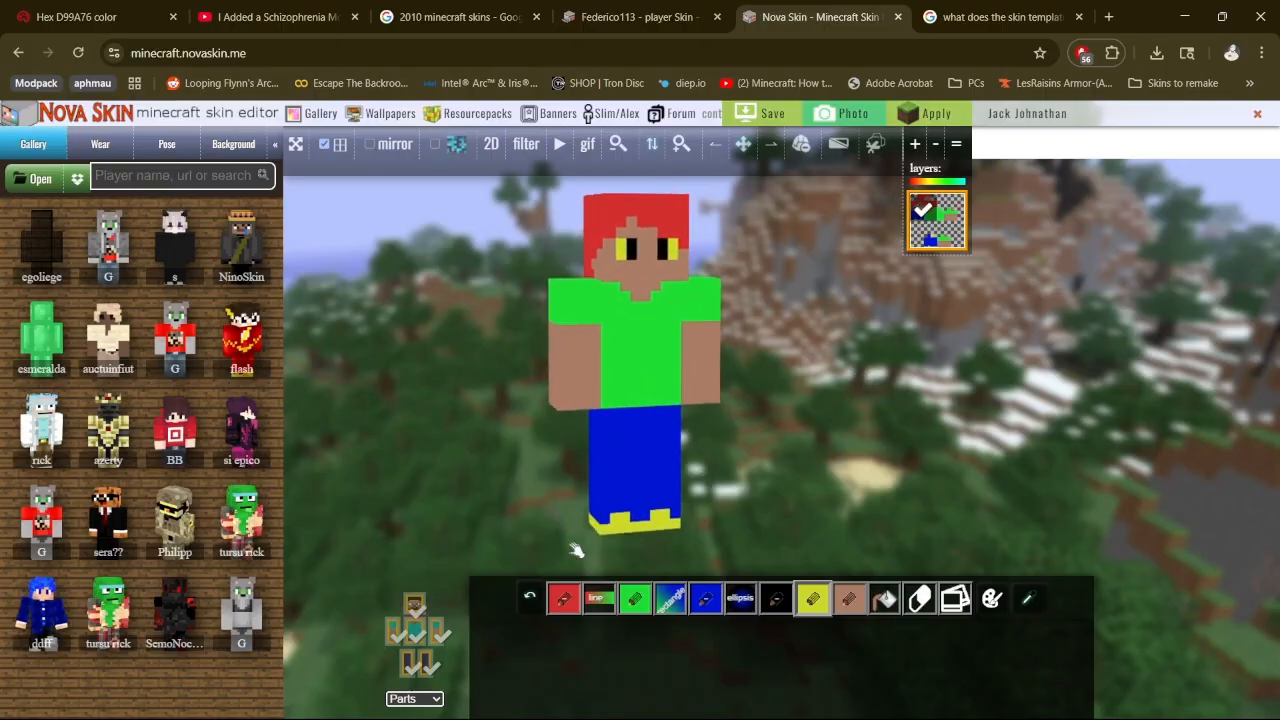
Show the head's overlay layer and paint raised red hair on it over the top and upper edges of the head
click(426, 608)
click(426, 608)
drag(447, 432, 451, 486)
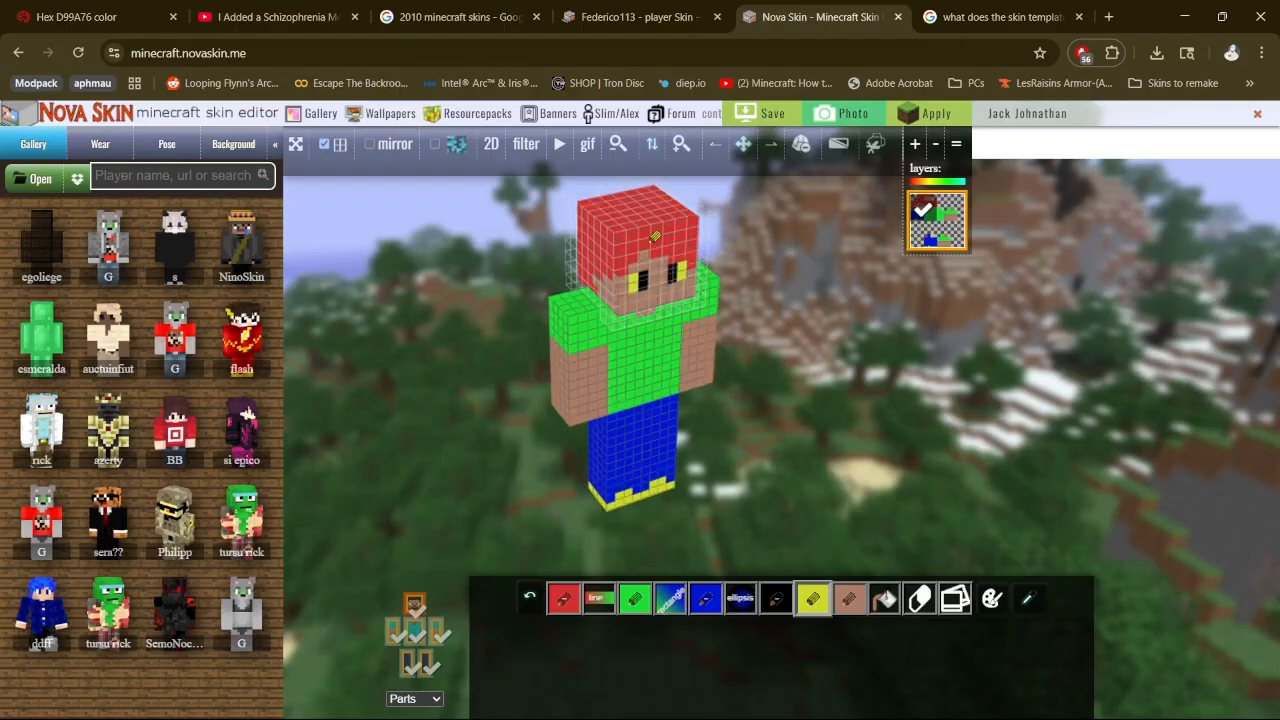
click(564, 600)
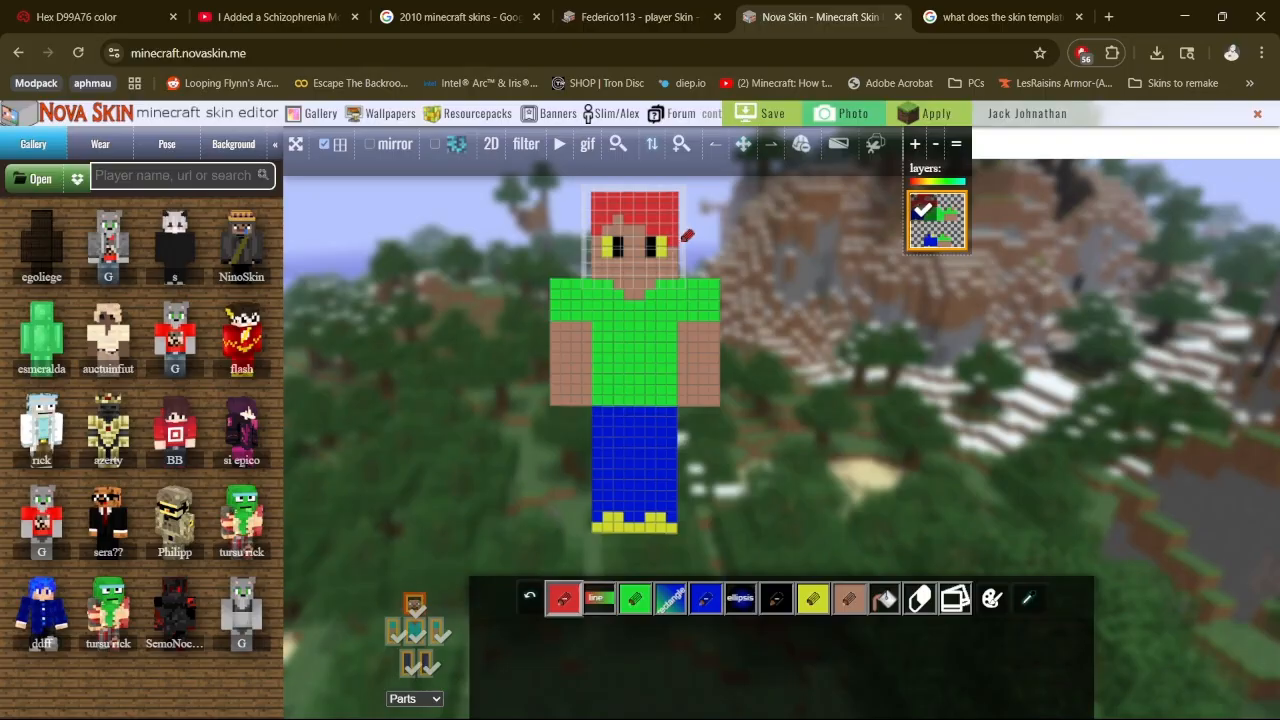
click(682, 241)
click(588, 219)
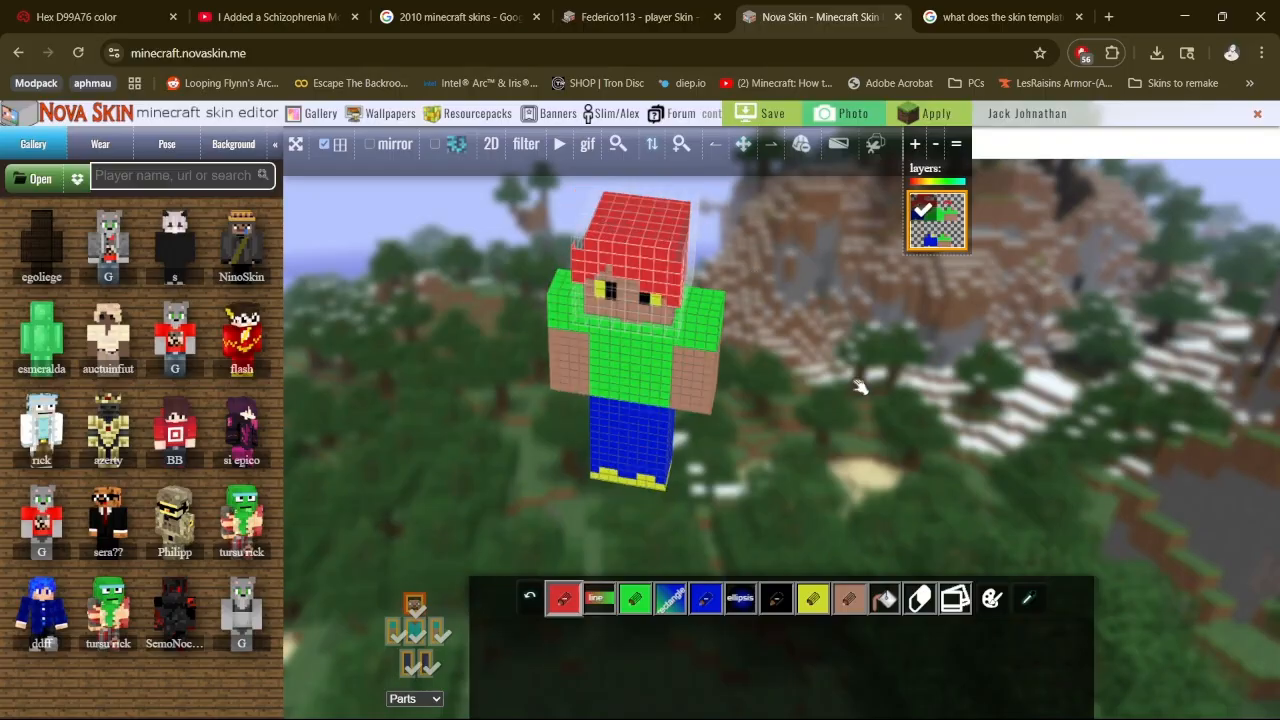
Show the overlay layer of both legs and paint raised black trim around the yellow shoe toes on the front
click(410, 668)
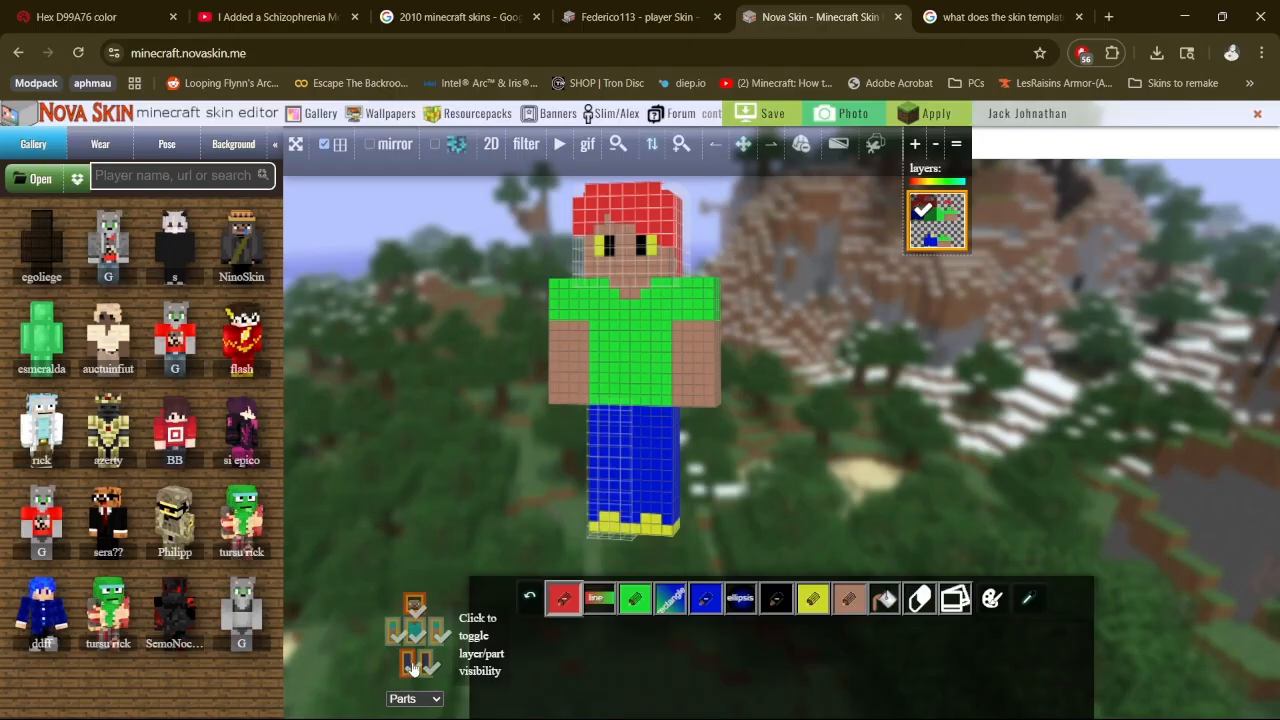
click(422, 668)
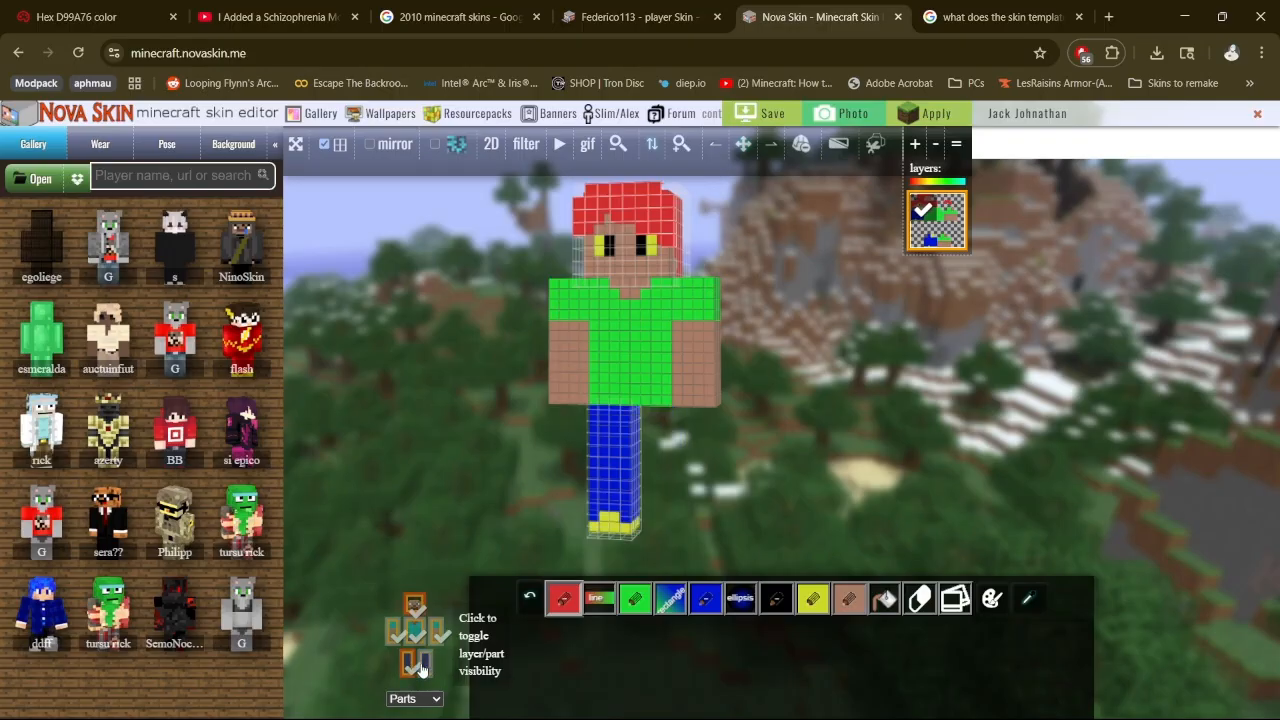
click(772, 601)
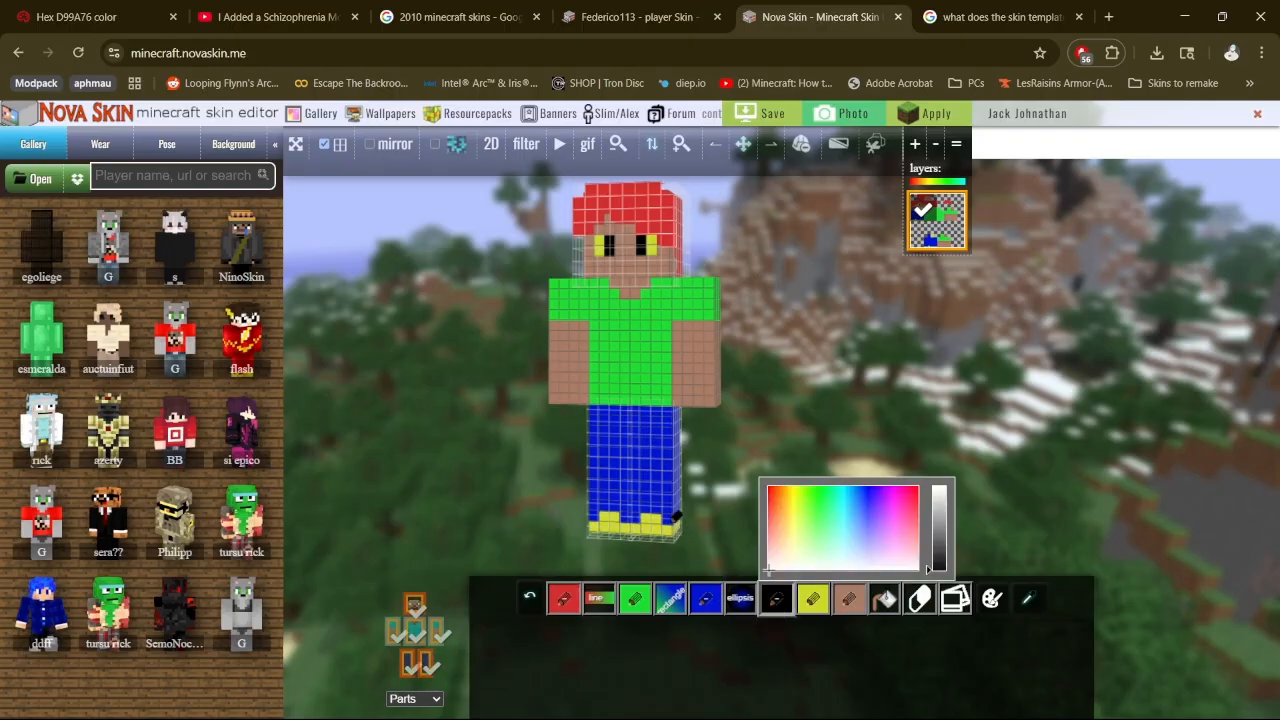
click(669, 516)
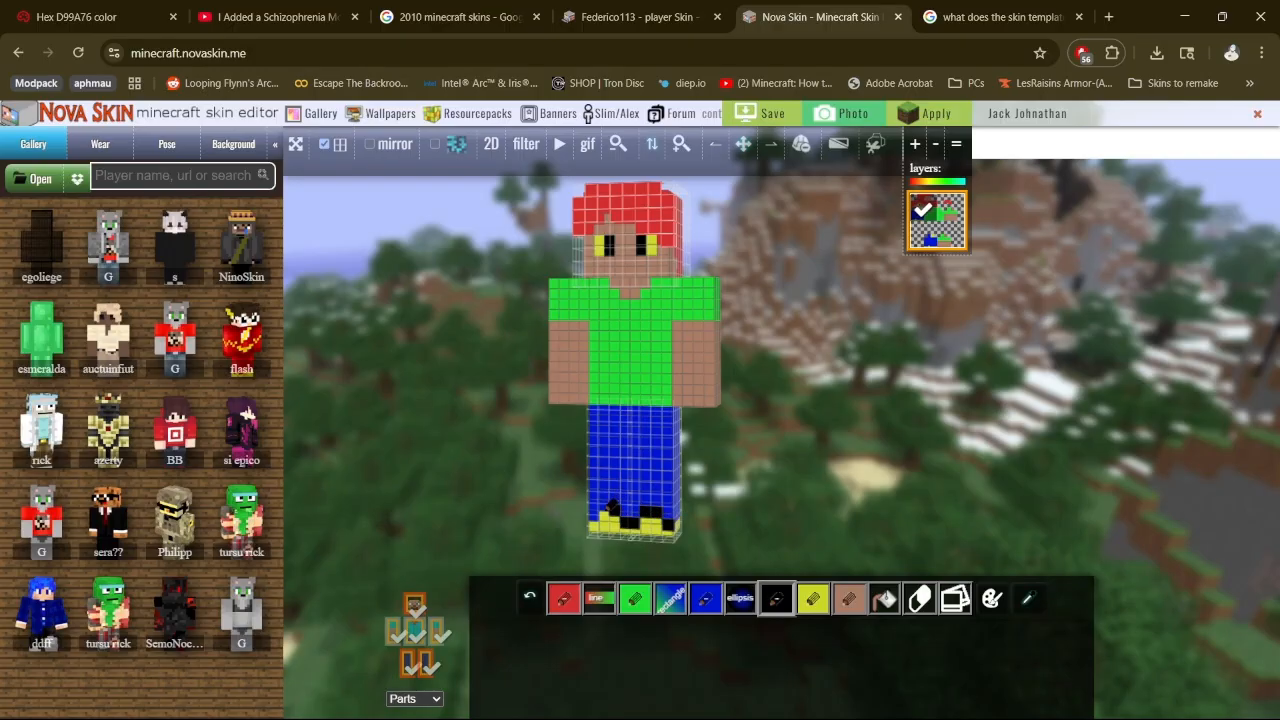
mouse_move(766, 504)
mouse_down()
mouse_move(803, 475)
mouse_move(759, 526)
mouse_up()
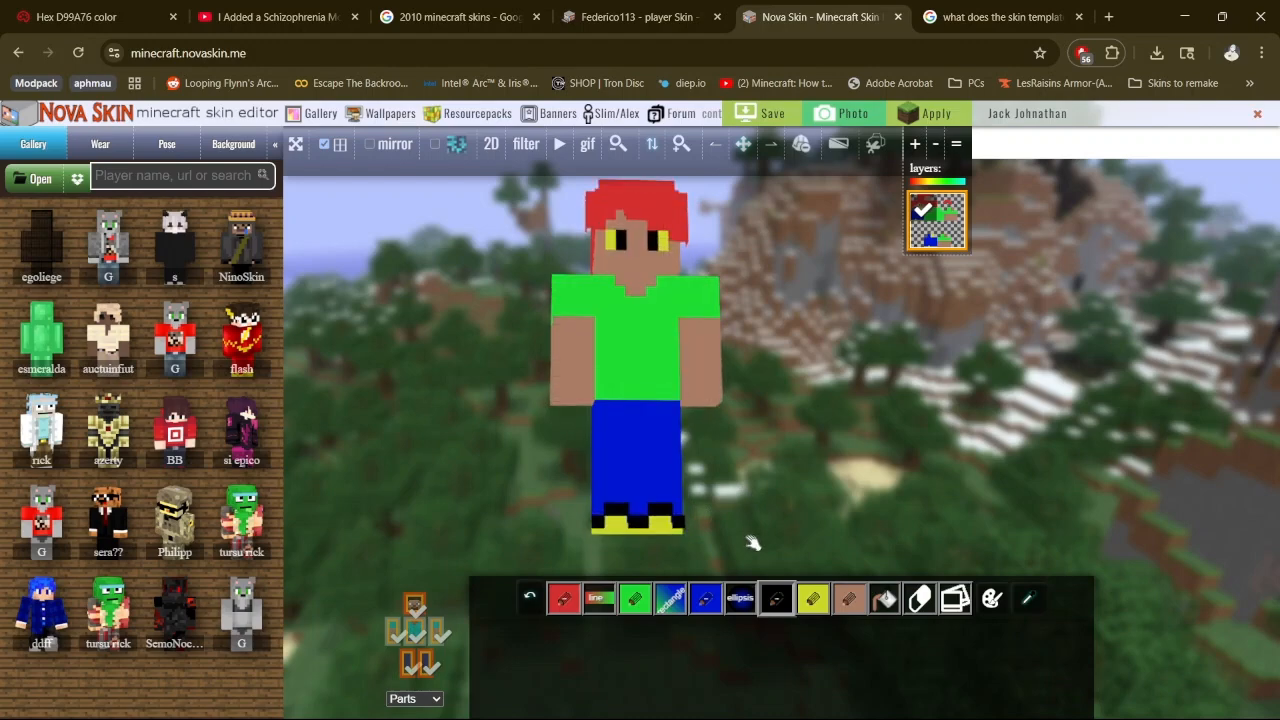
drag(748, 520, 673, 507)
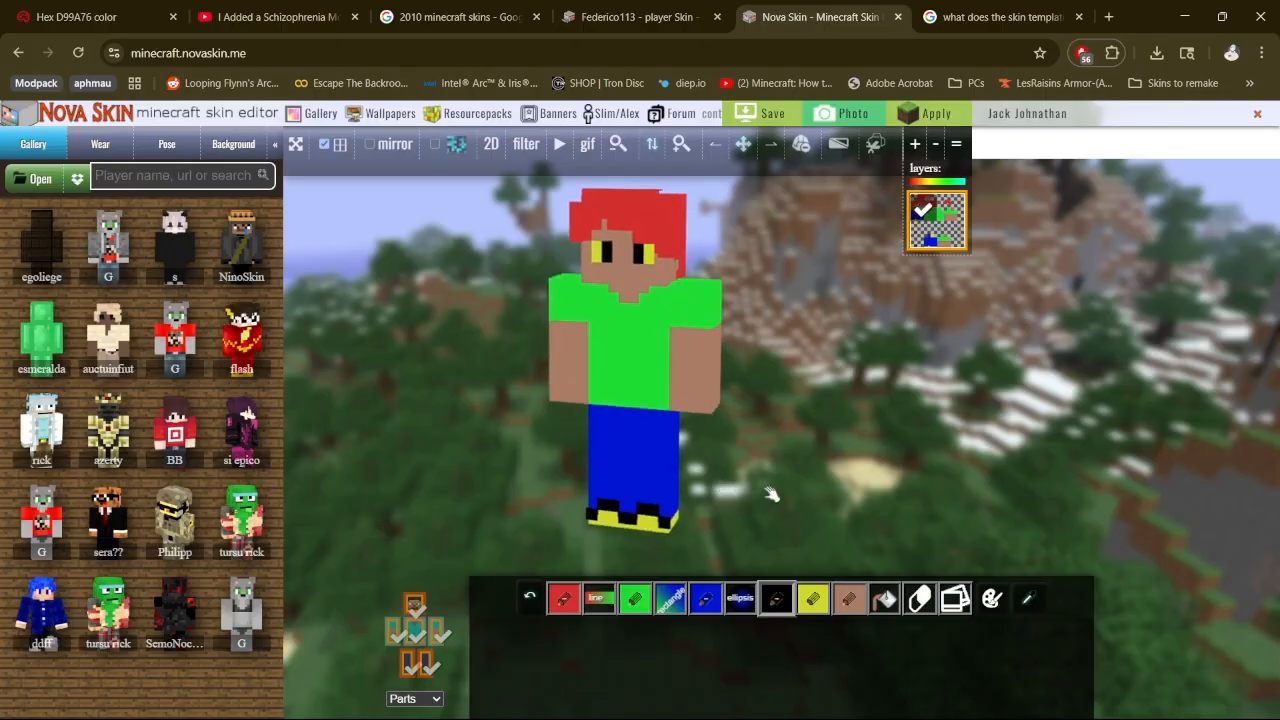
Save the finished skin image to the Downloads folder as "video skin"
click(773, 113)
right_click(501, 304)
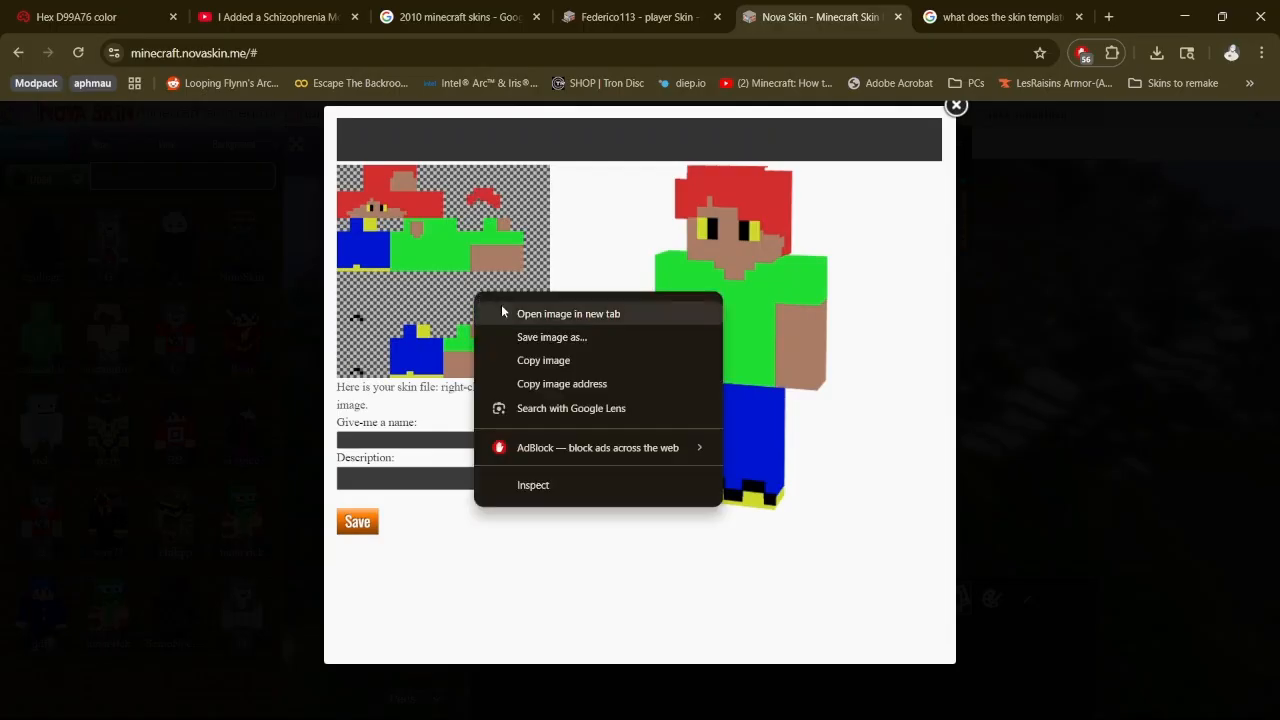
click(545, 360)
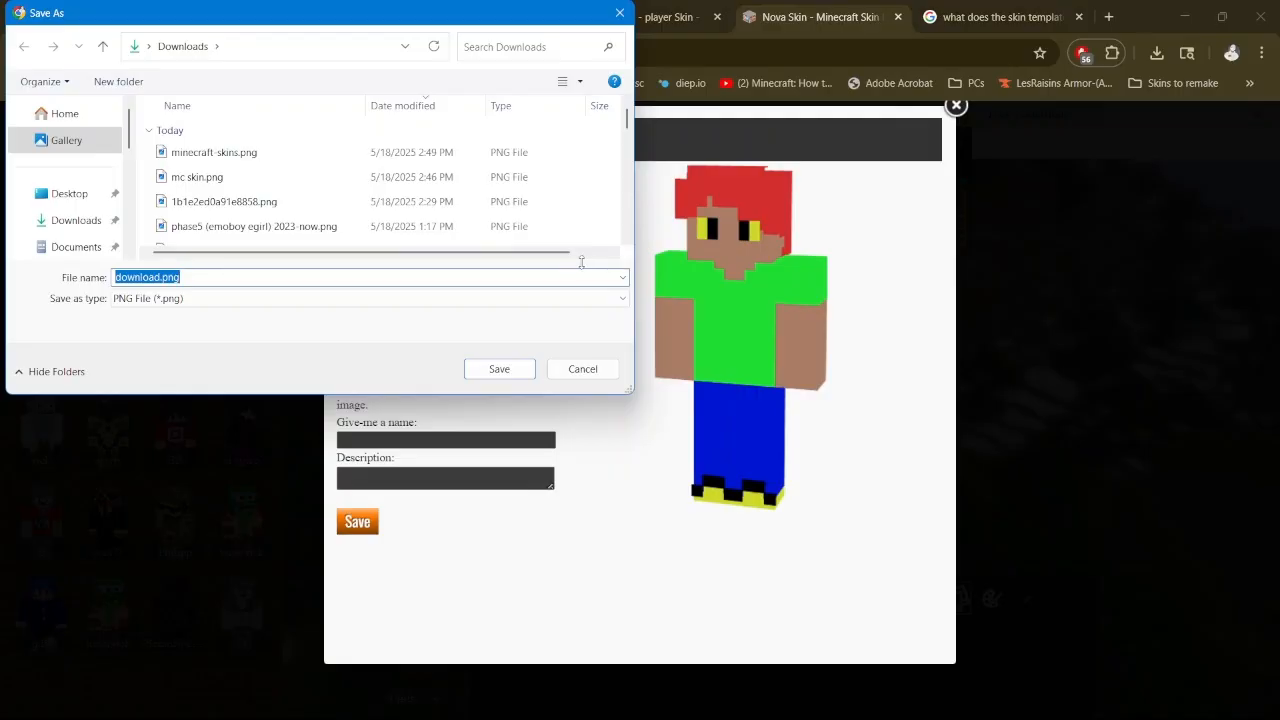
text(video skin)
key(Return)
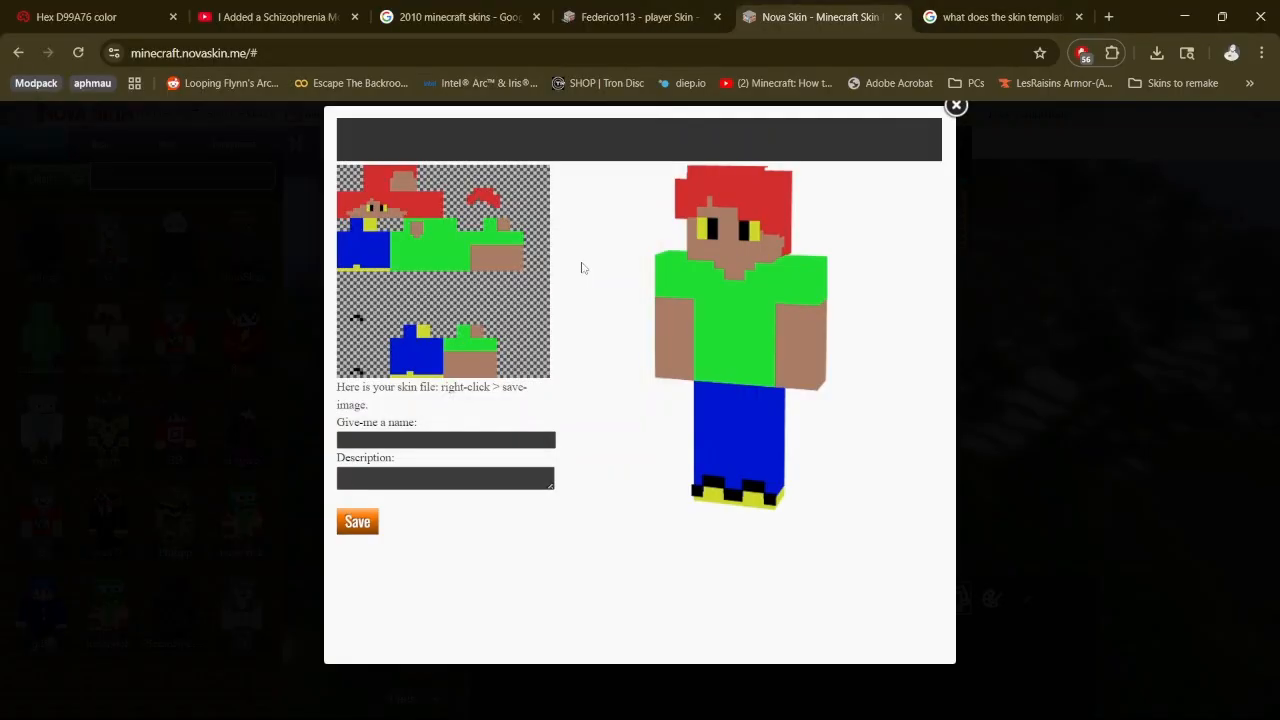
Switch to File Explorer, find video skin.png in Downloads and open it with Paint 3D
key(alt+Tab)
key(alt+Tab)
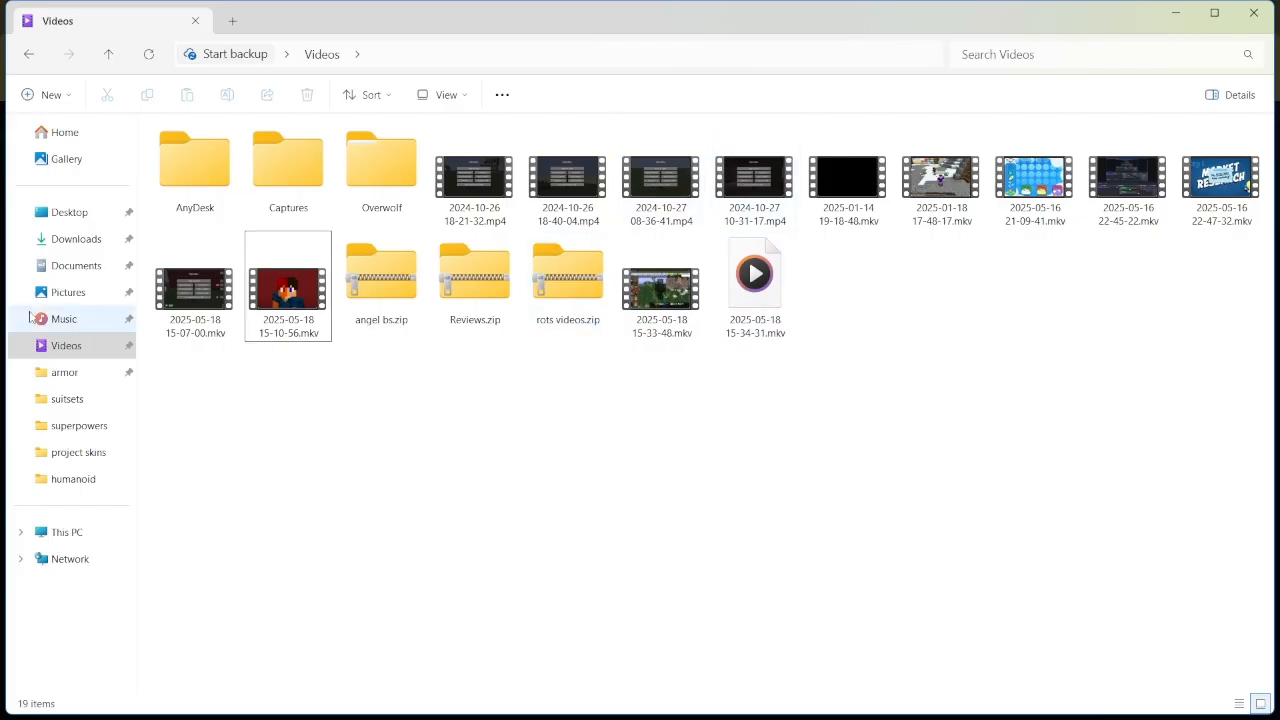
click(74, 264)
click(67, 245)
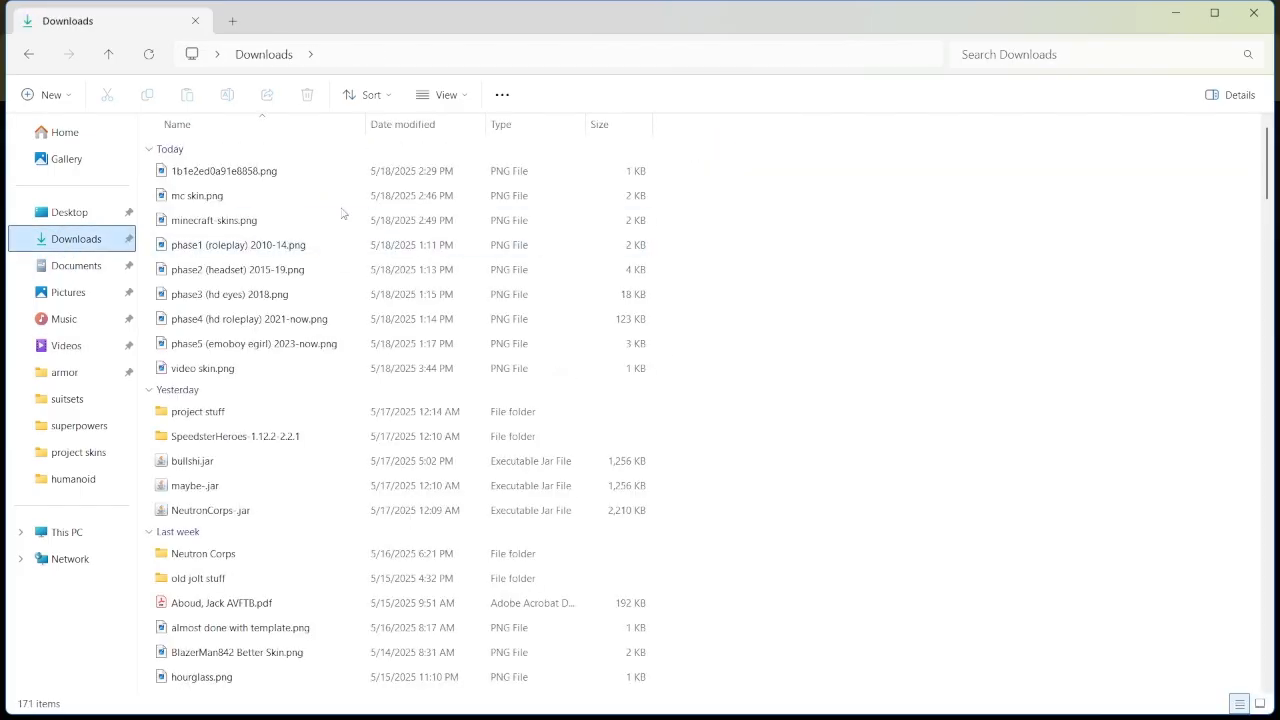
right_click(256, 369)
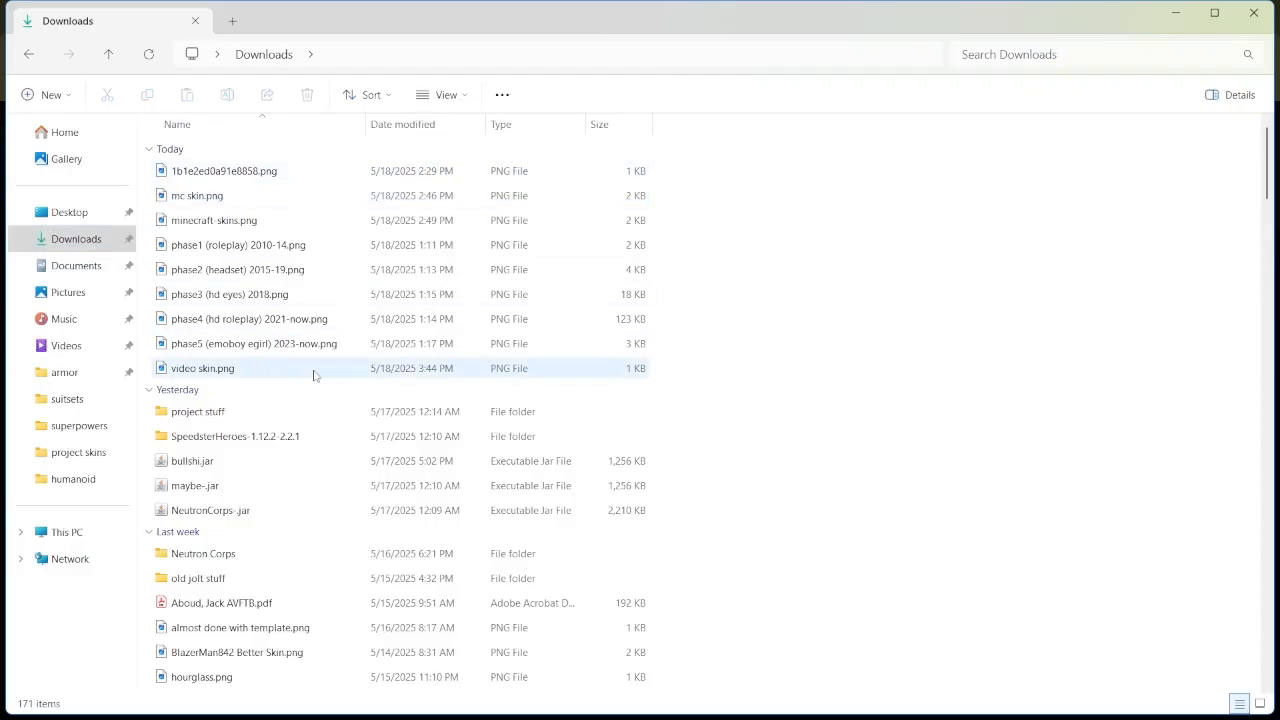
click(216, 375)
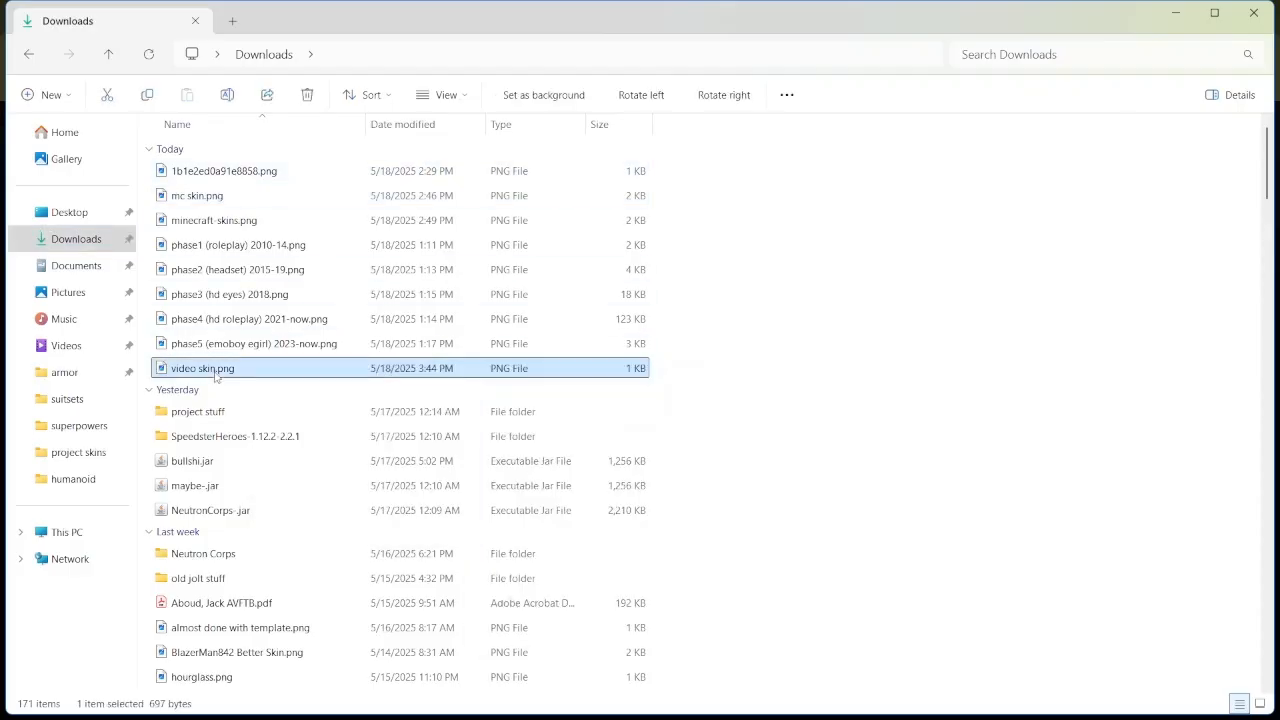
right_click(344, 376)
mouse_move(298, 221)
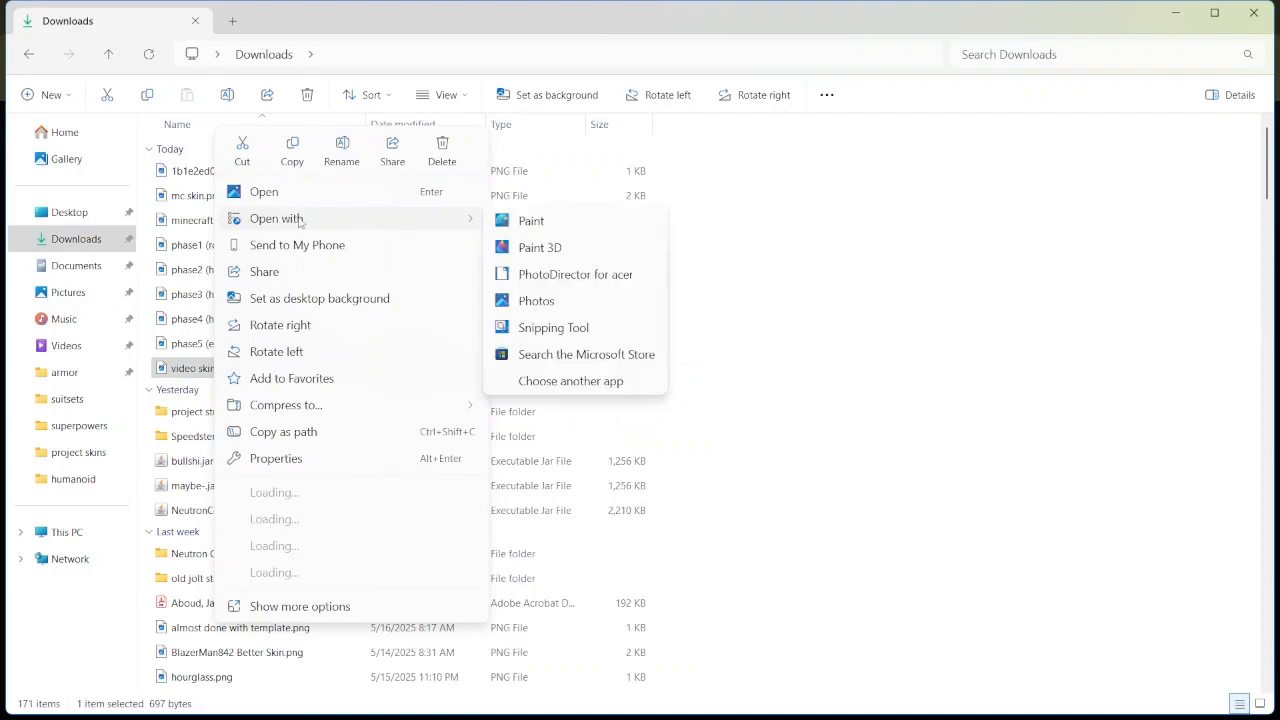
click(520, 250)
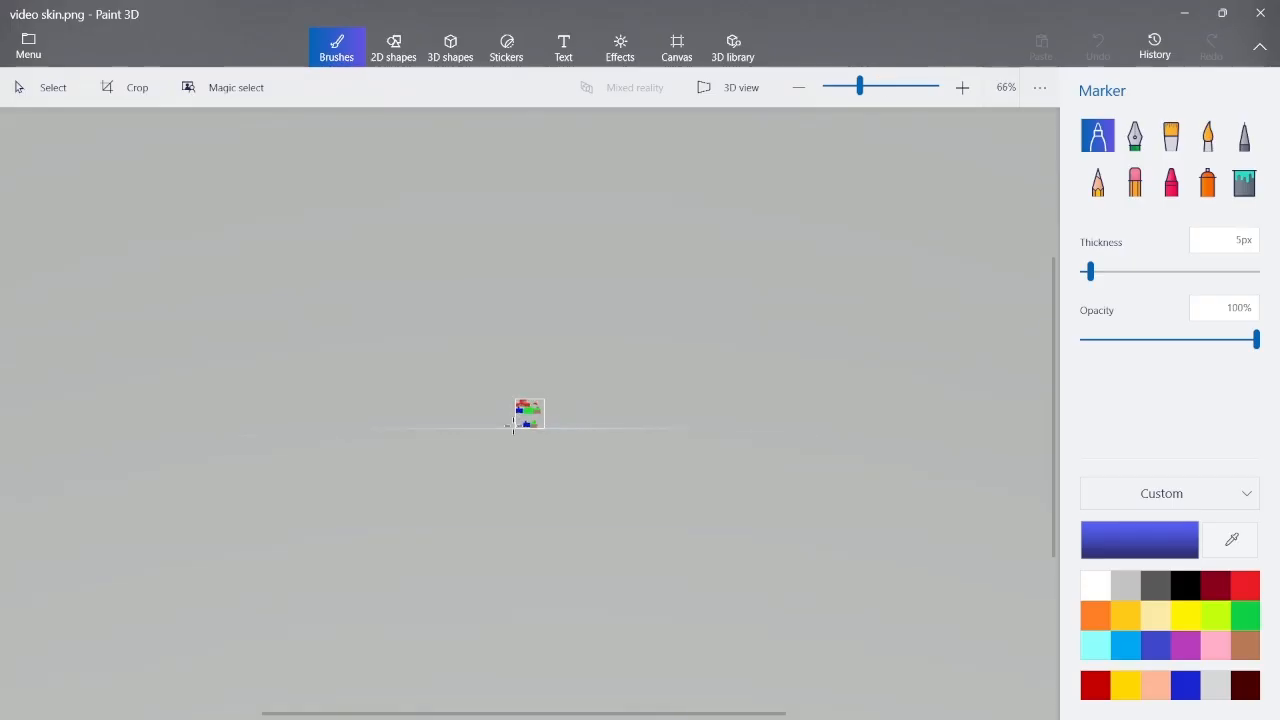
Sample the brown skin tone from the face and change the colour to light peach, hex f4c2a8
scroll(600, 418, up, 5)
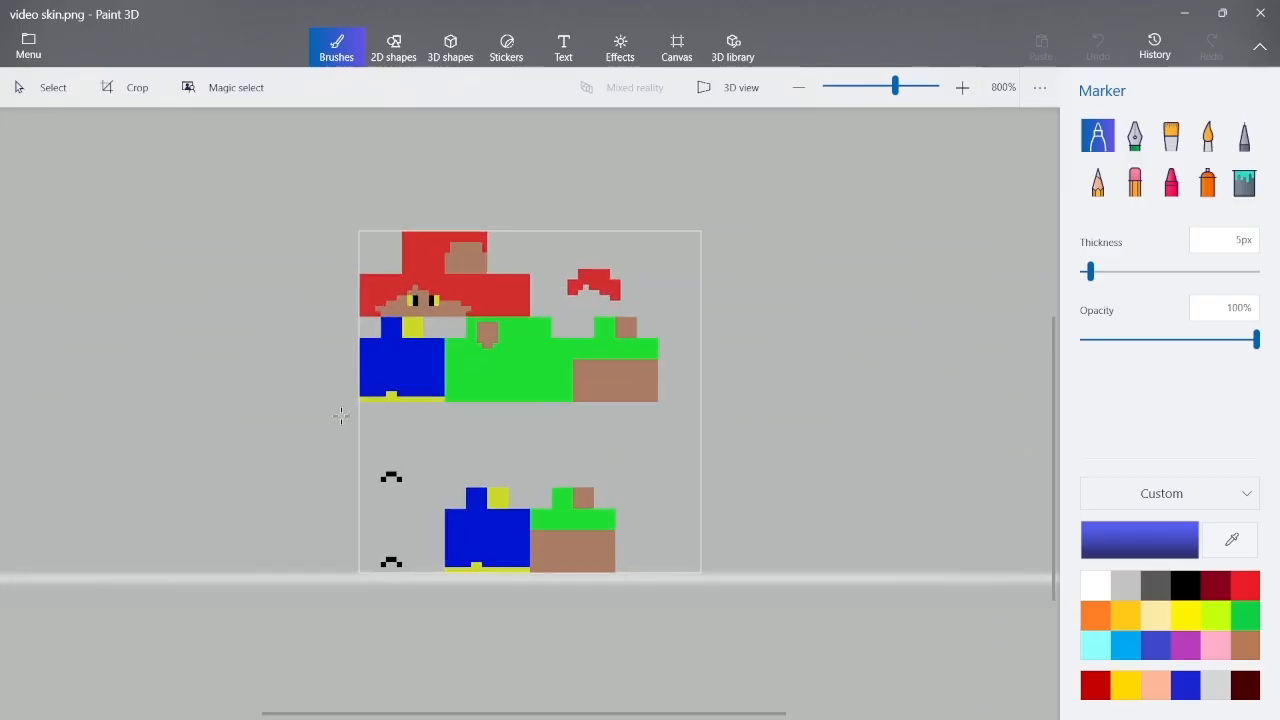
scroll(447, 473, up, 4)
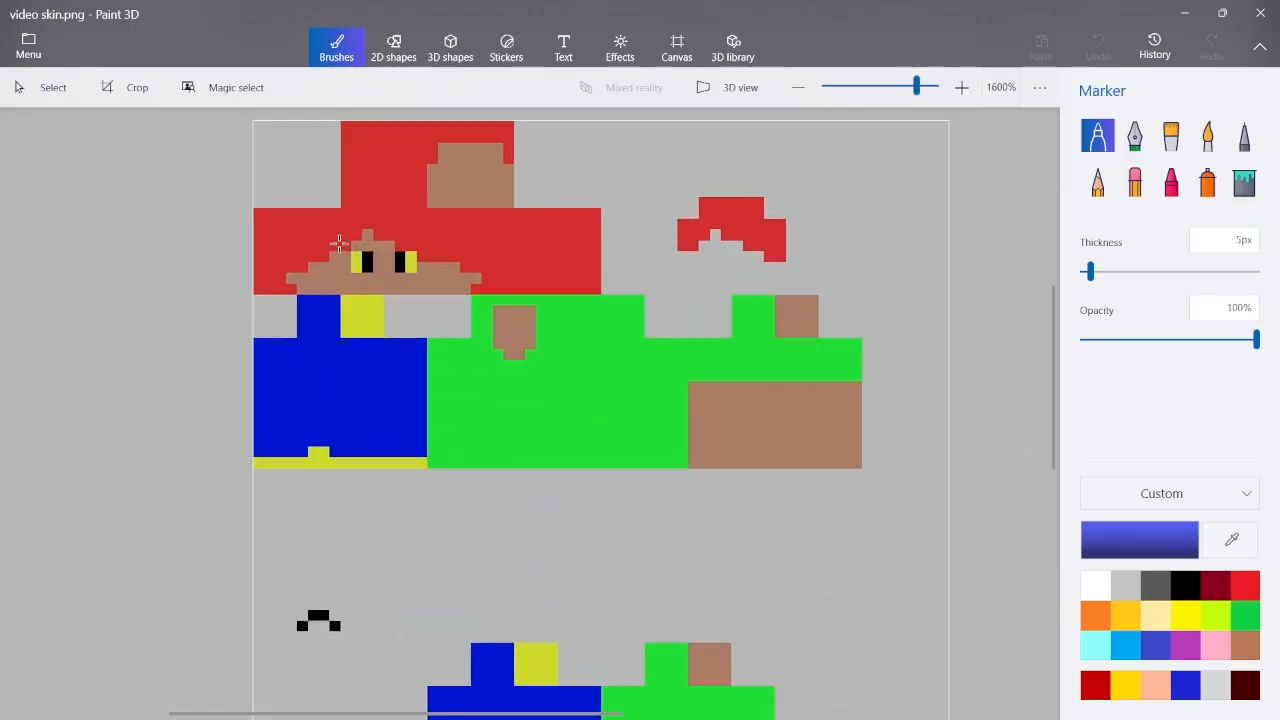
scroll(338, 245, up, 2)
click(1232, 540)
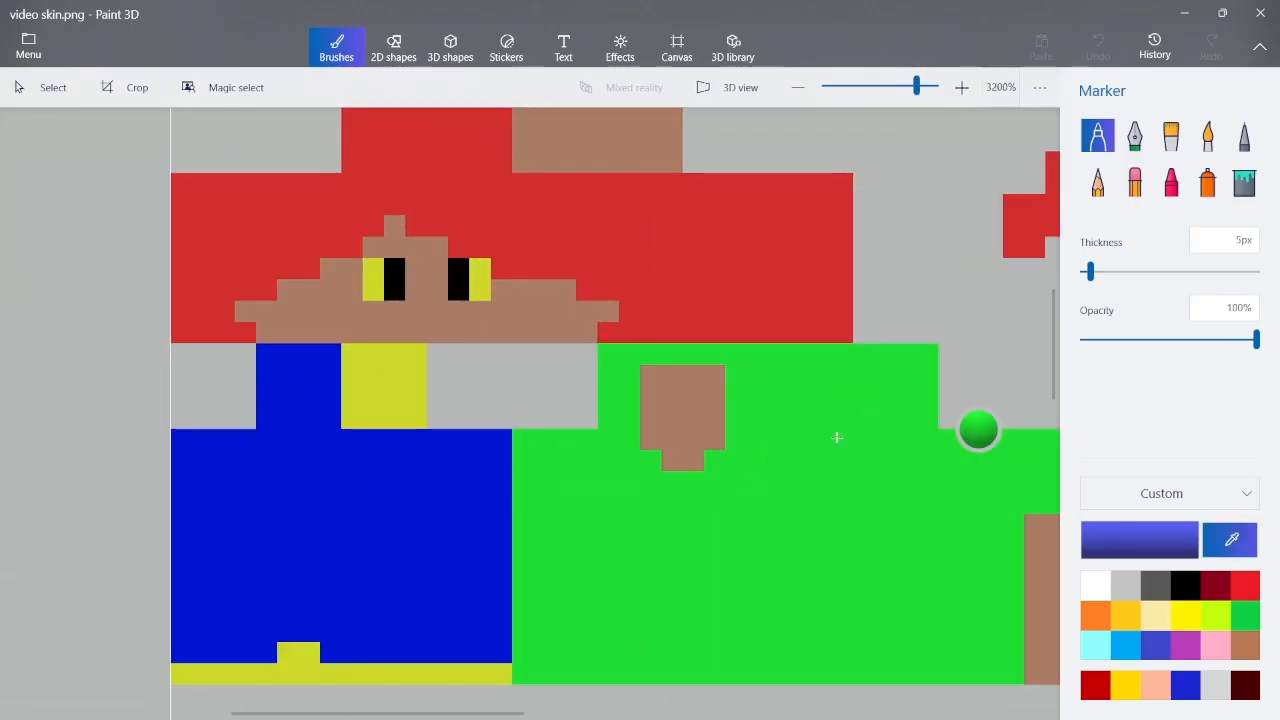
click(466, 291)
click(1124, 555)
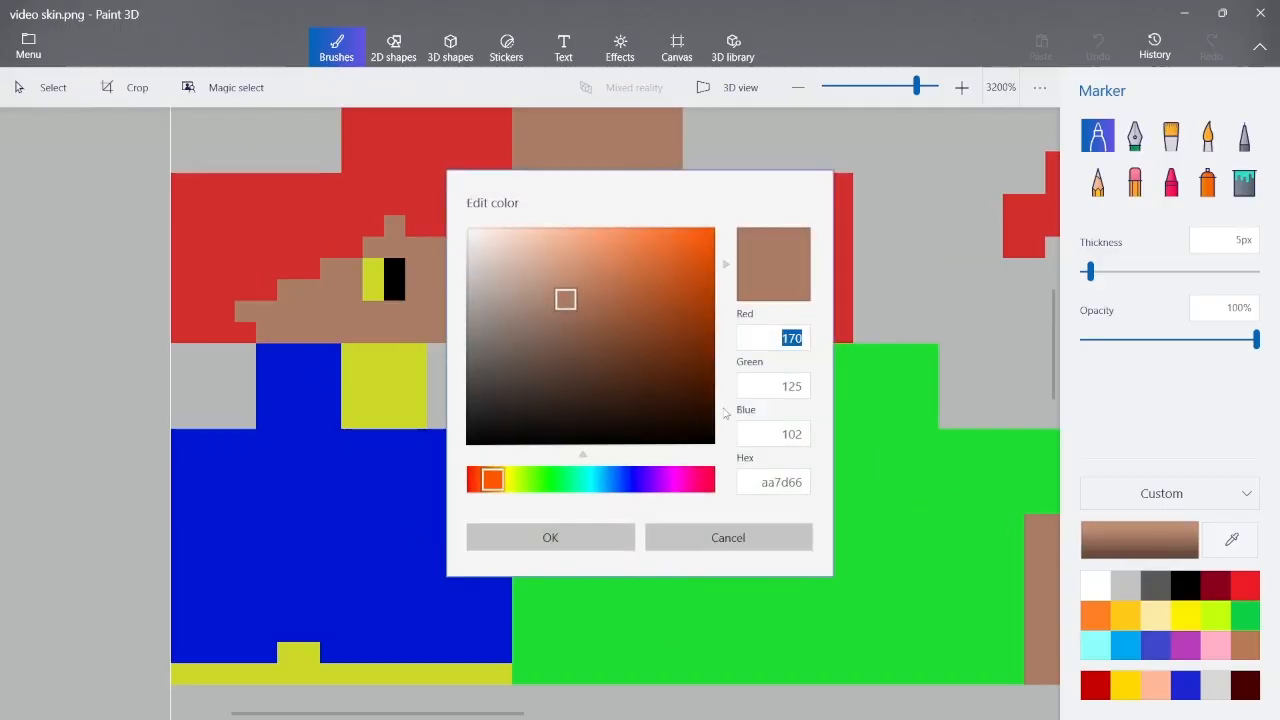
drag(569, 286, 545, 241)
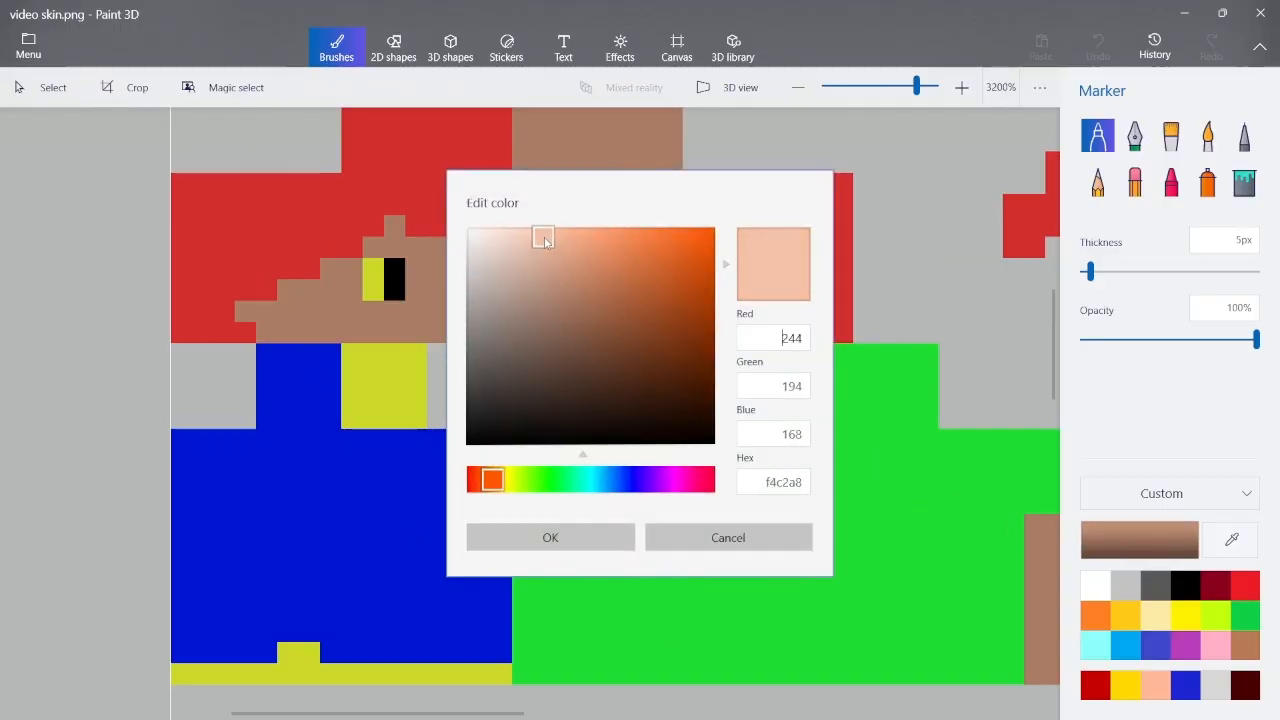
click(611, 534)
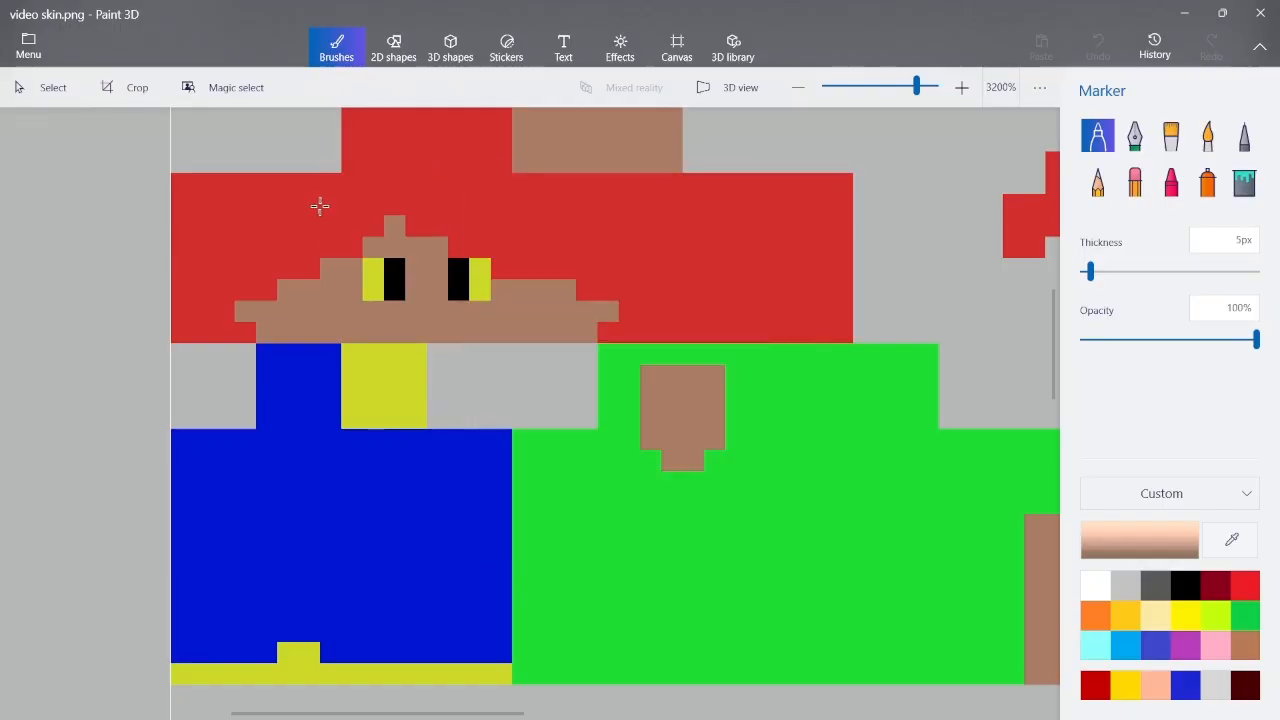
Undo a trial marker stroke on the face and switch to the Pixel pen with 1px thickness
drag(425, 298, 425, 258)
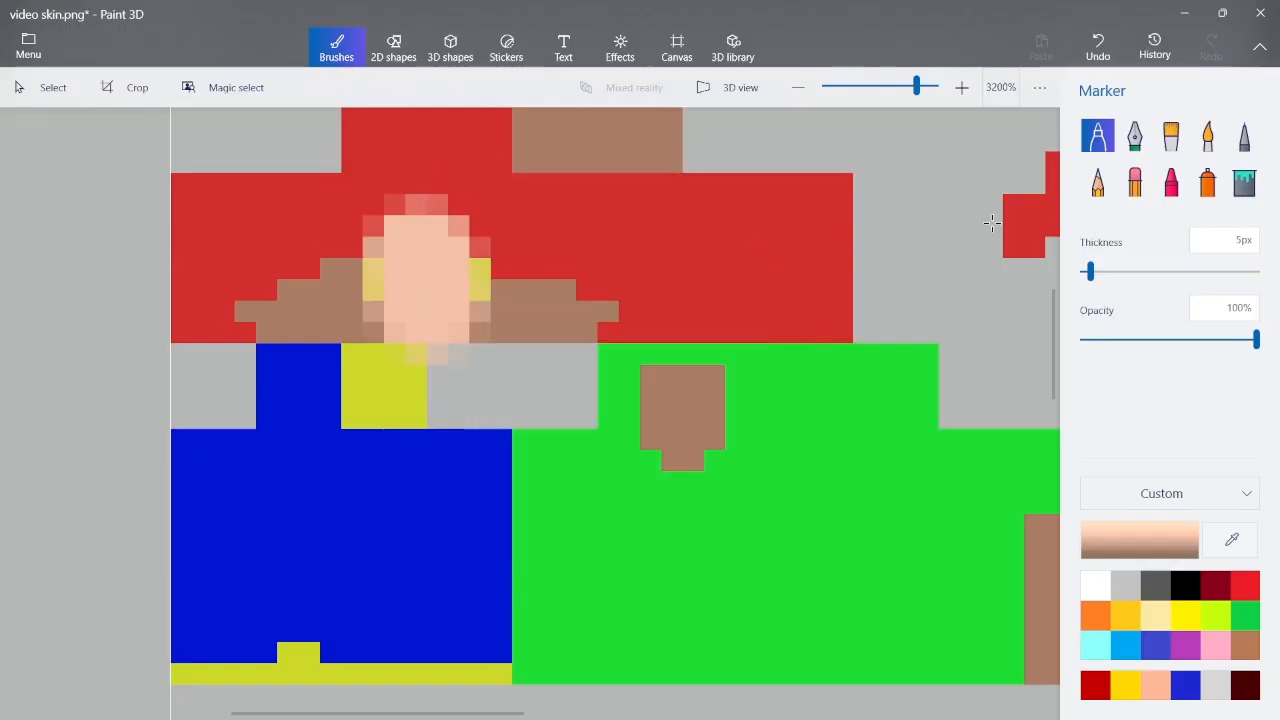
key(ctrl+z)
click(1240, 138)
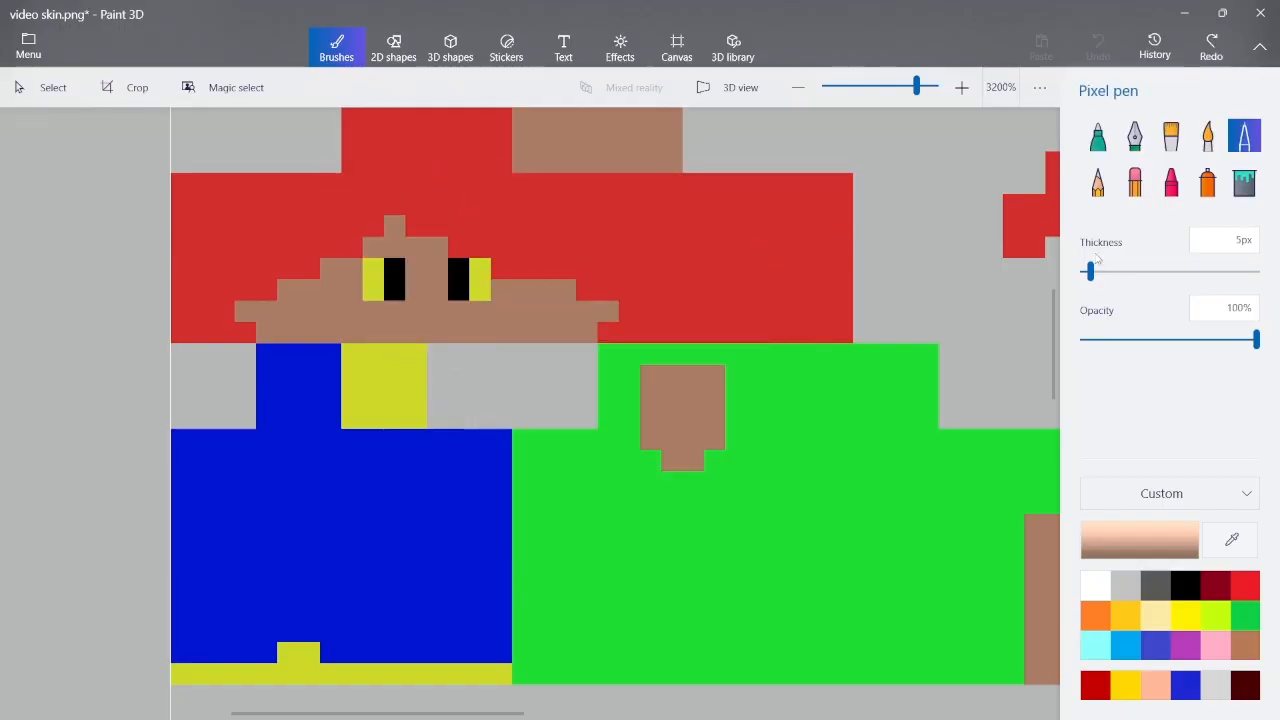
drag(1096, 264, 951, 253)
Repaint all the brown skin around the eyes on the face strip with the light peach colour
scroll(436, 222, down, 1)
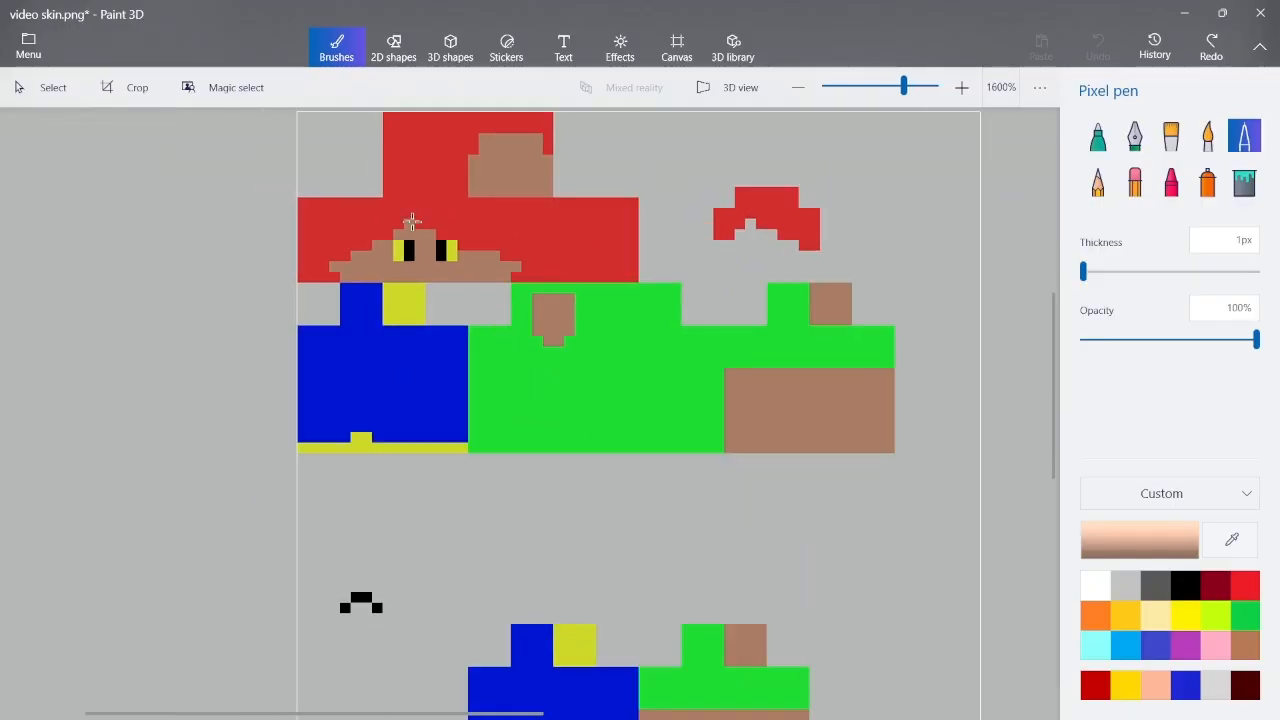
scroll(374, 228, up, 2)
mouse_move(410, 308)
mouse_down()
mouse_move(423, 425)
mouse_move(389, 415)
mouse_move(384, 312)
mouse_move(386, 349)
mouse_move(315, 369)
mouse_move(362, 388)
mouse_move(338, 441)
mouse_move(282, 432)
mouse_move(230, 392)
mouse_move(544, 400)
mouse_move(555, 418)
mouse_move(478, 423)
mouse_move(611, 420)
mouse_move(560, 328)
mouse_move(565, 264)
mouse_move(587, 259)
mouse_move(487, 253)
mouse_up()
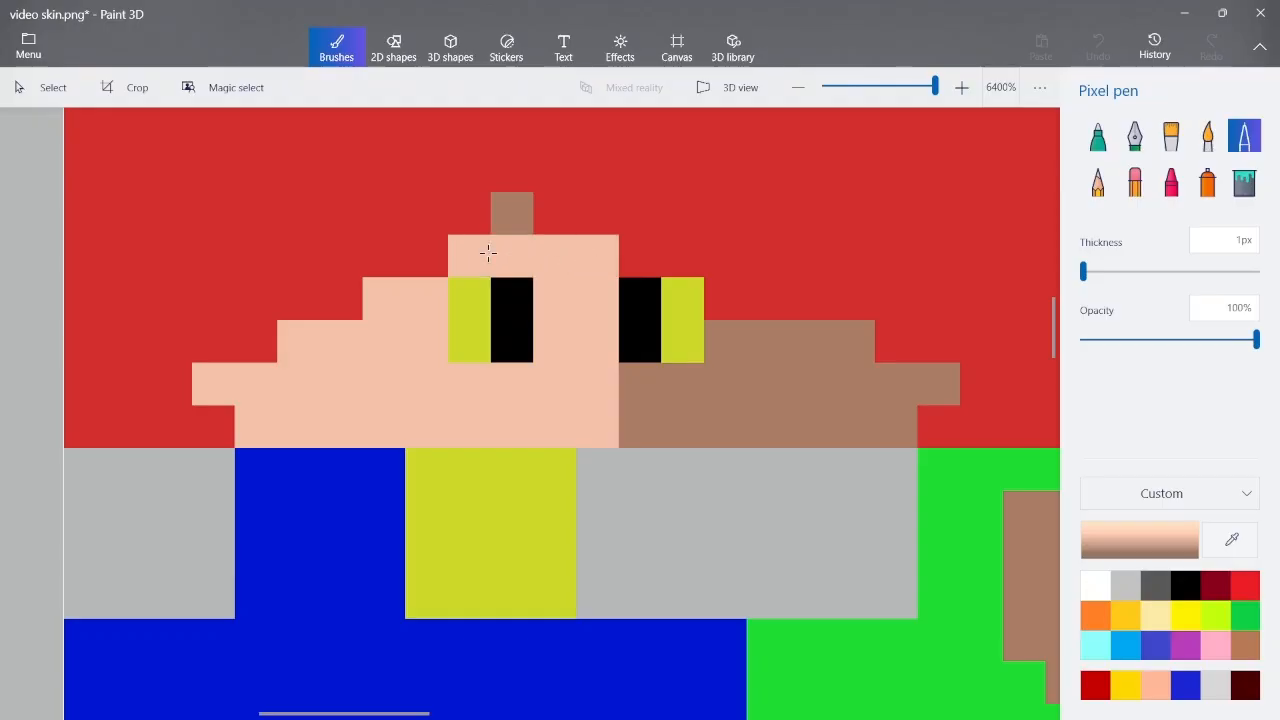
click(505, 229)
mouse_move(651, 400)
mouse_down()
mouse_move(764, 376)
mouse_move(731, 350)
mouse_move(778, 346)
mouse_move(836, 347)
mouse_move(870, 377)
mouse_move(802, 381)
mouse_move(895, 399)
mouse_up()
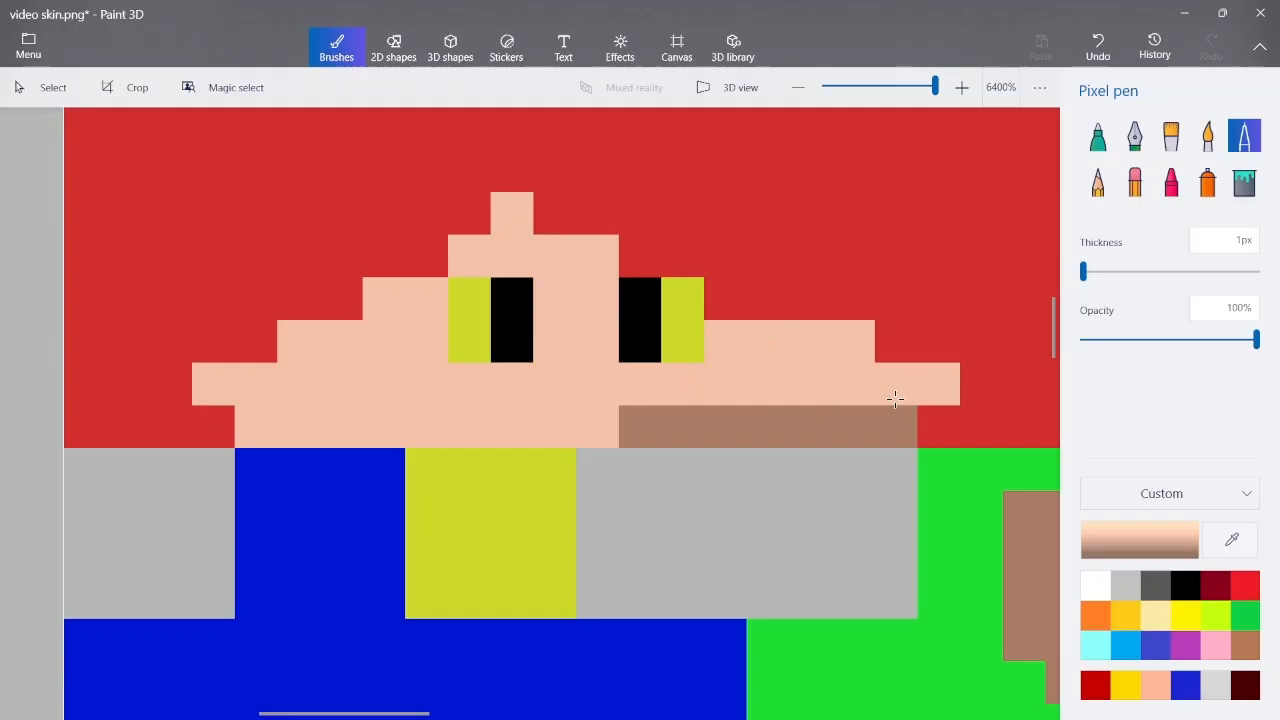
key(ctrl+z)
key(ctrl+z)
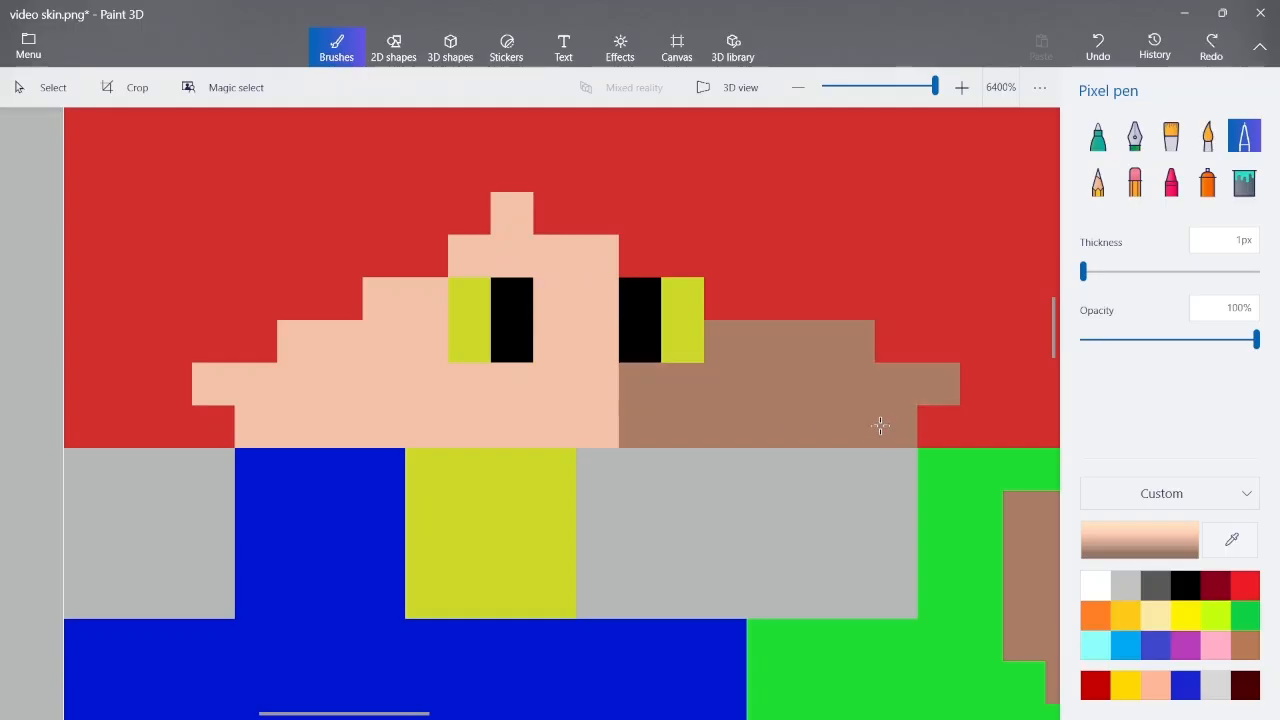
mouse_move(733, 349)
mouse_down()
mouse_move(839, 350)
mouse_move(925, 386)
mouse_move(881, 398)
mouse_move(899, 413)
mouse_move(834, 417)
mouse_move(799, 361)
mouse_move(691, 425)
mouse_move(638, 412)
mouse_move(766, 422)
mouse_up()
Place a peach pixel on the upper arm block's brown skin area and stretch it to cover the whole area
scroll(700, 335, down, 6)
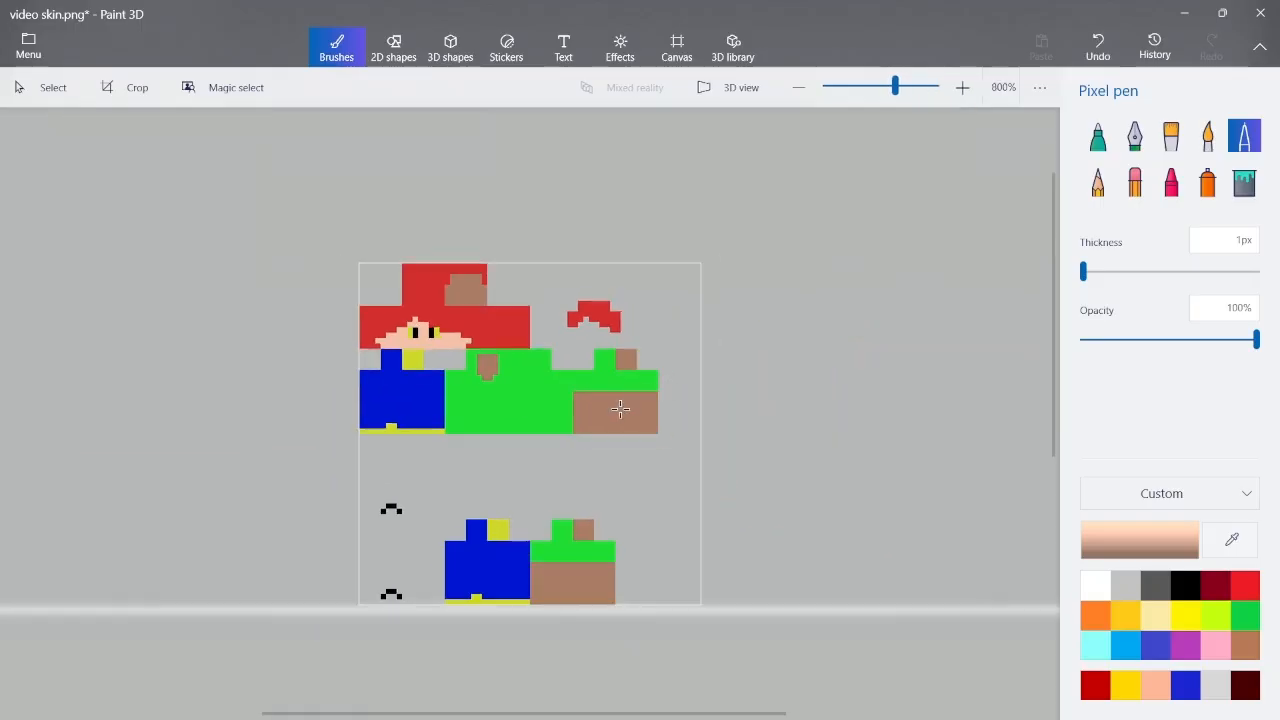
scroll(601, 405, up, 2)
scroll(663, 411, up, 2)
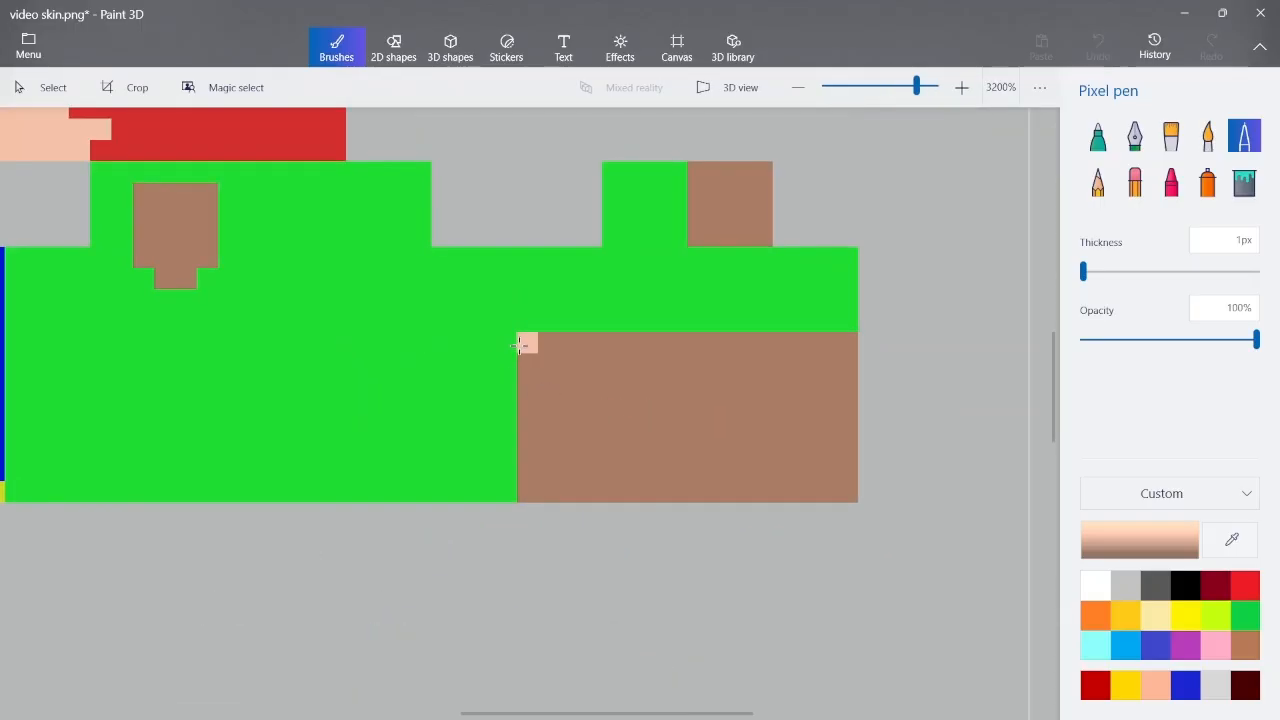
click(46, 91)
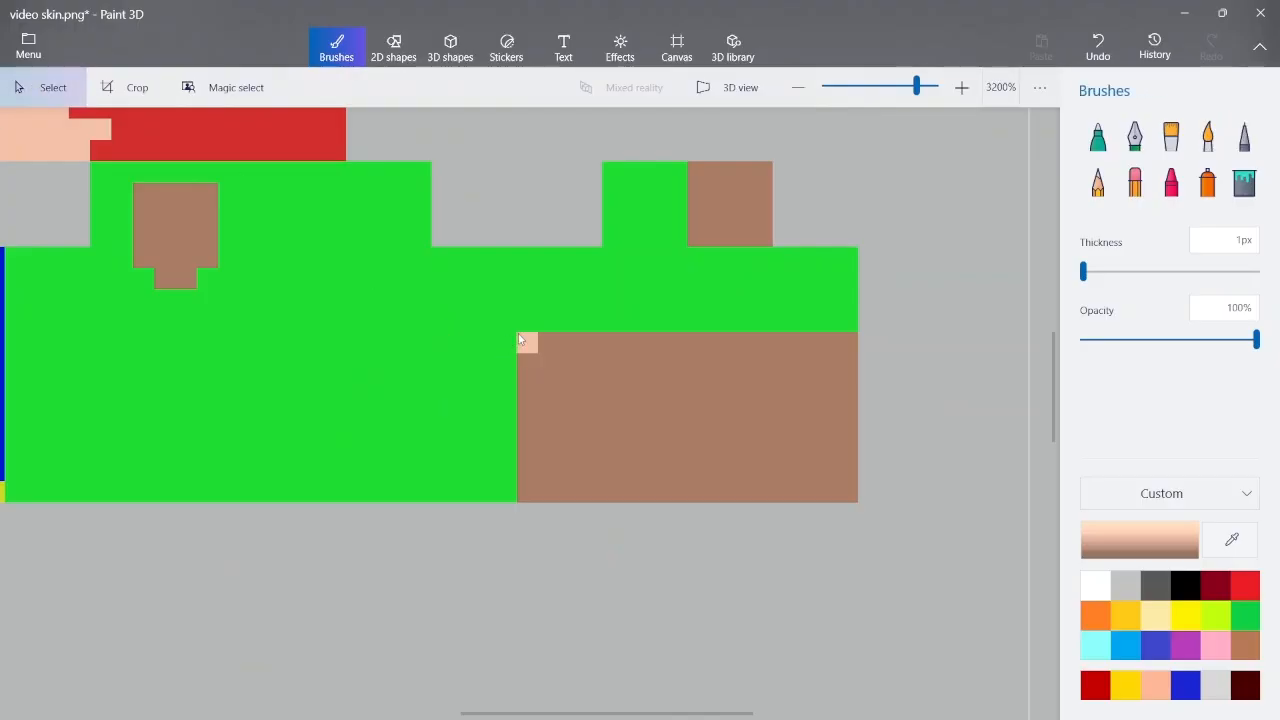
mouse_move(519, 340)
mouse_down()
mouse_move(791, 509)
mouse_move(845, 506)
mouse_move(867, 520)
mouse_move(866, 499)
mouse_up()
click(932, 386)
Copy the peach arm area and resize the copy to cover the brown square above the same arm block
scroll(837, 334, down, 4)
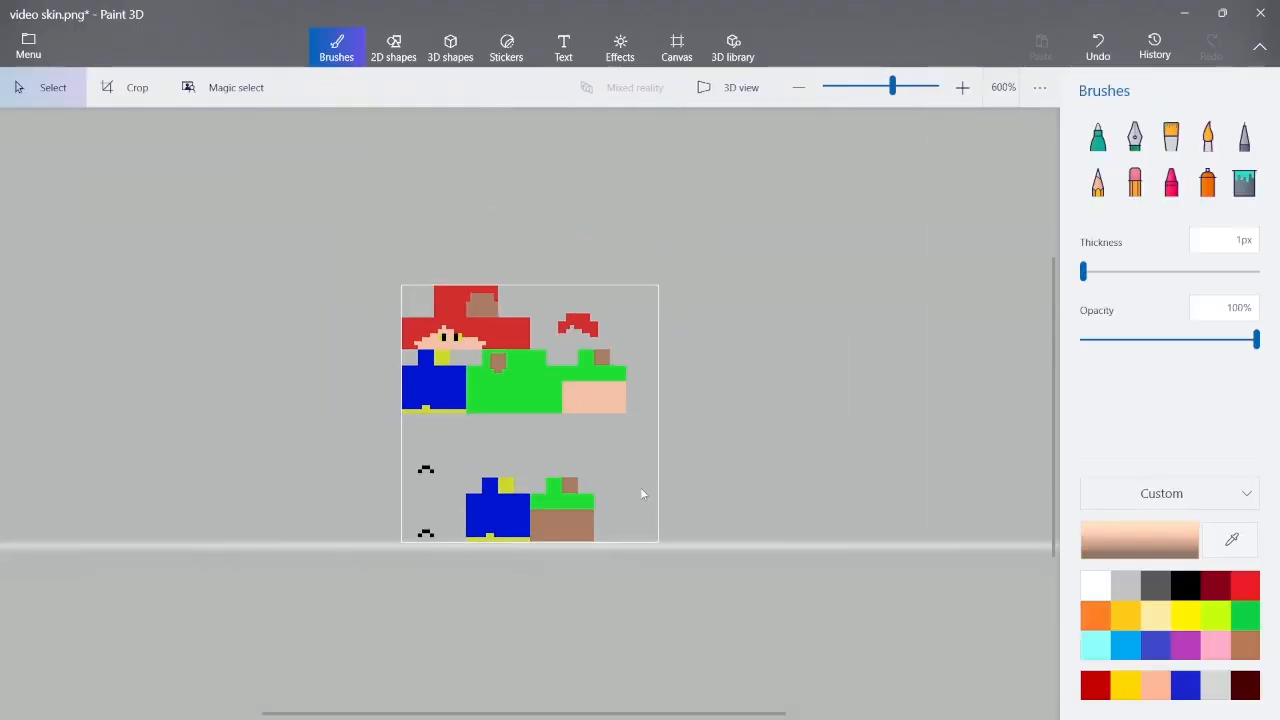
scroll(421, 311, up, 3)
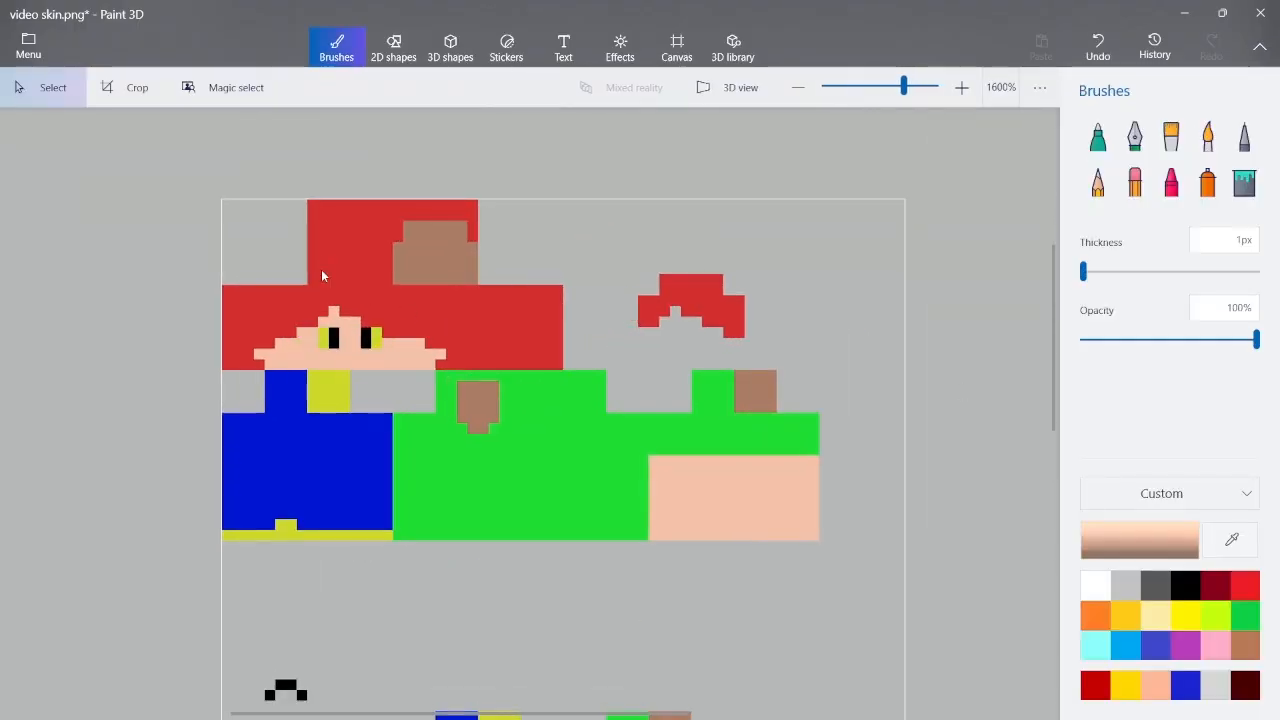
scroll(794, 536, up, 3)
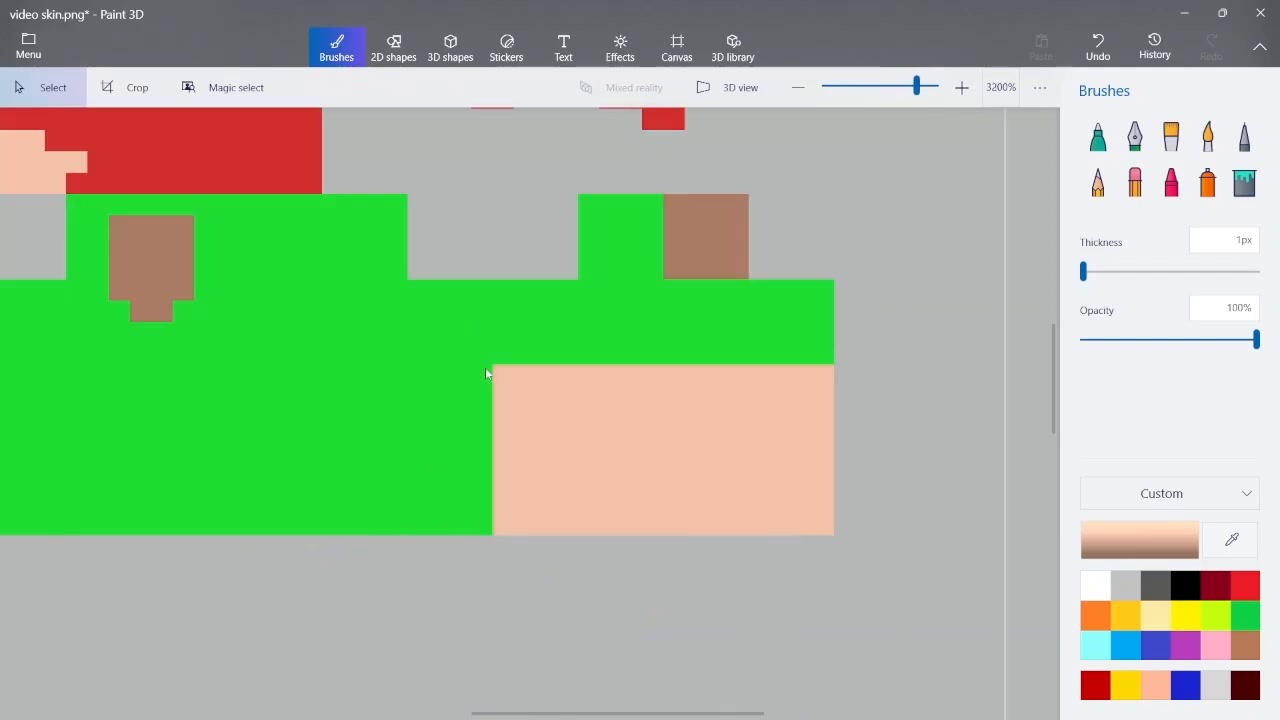
drag(495, 371, 837, 534)
click(896, 276)
drag(495, 371, 835, 537)
drag(803, 471, 886, 288)
mouse_move(1003, 363)
mouse_down()
mouse_move(732, 290)
mouse_move(755, 267)
mouse_move(755, 281)
mouse_up()
click(800, 245)
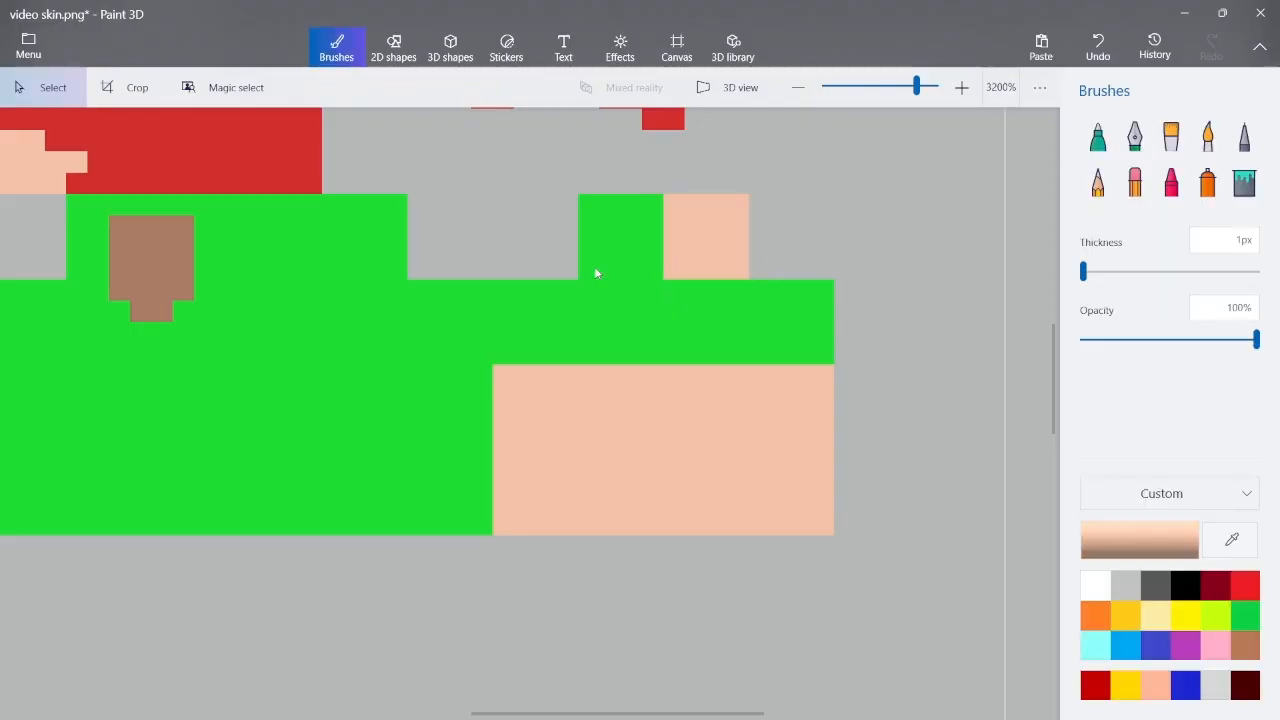
scroll(659, 264, down, 1)
scroll(659, 264, down, 2)
scroll(600, 272, up, 2)
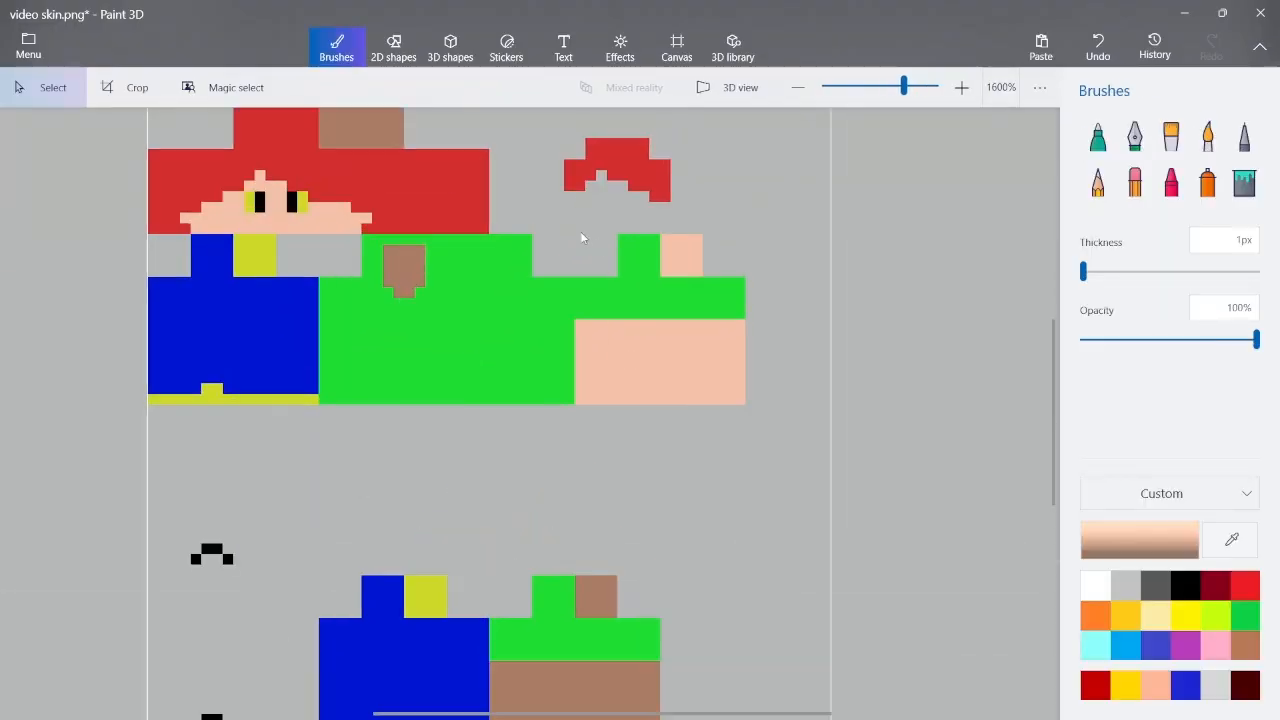
Copy the whole recoloured upper arm block as a 19 × 20 px selection and place it exactly over the lower arm block
drag(582, 237, 777, 428)
click(818, 277)
drag(779, 228, 575, 437)
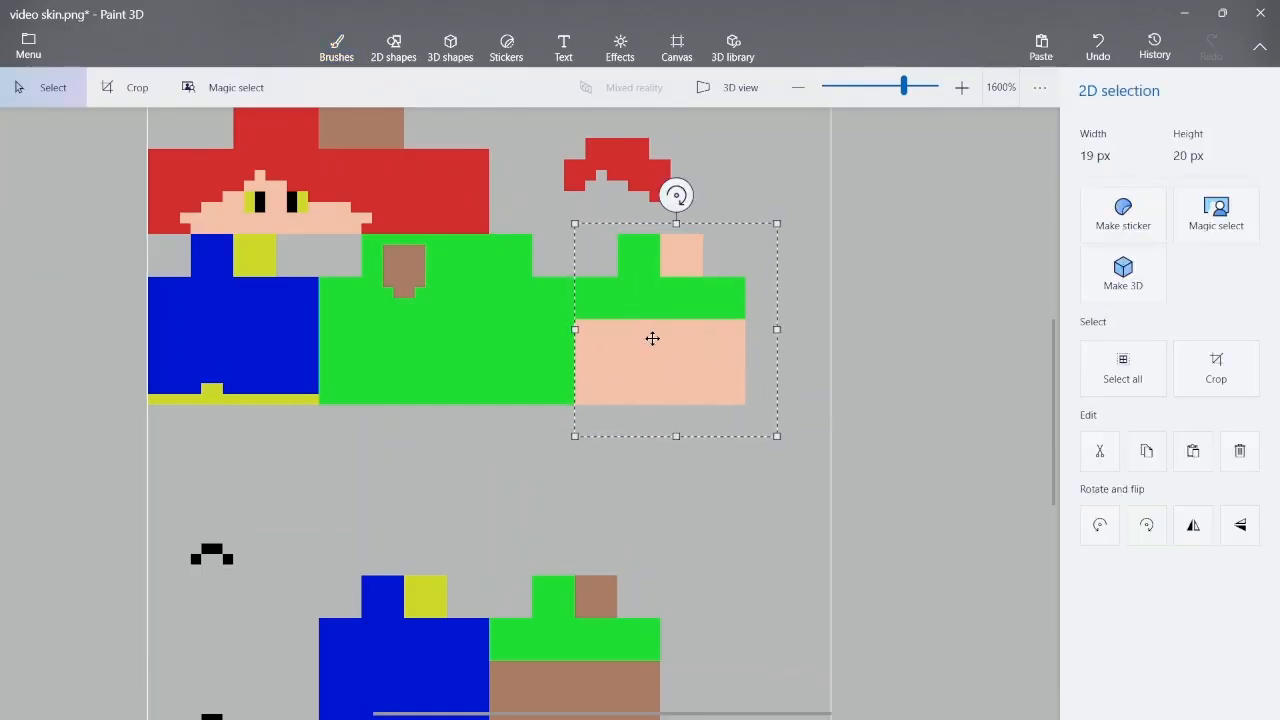
scroll(652, 339, down, 2)
drag(624, 324, 580, 491)
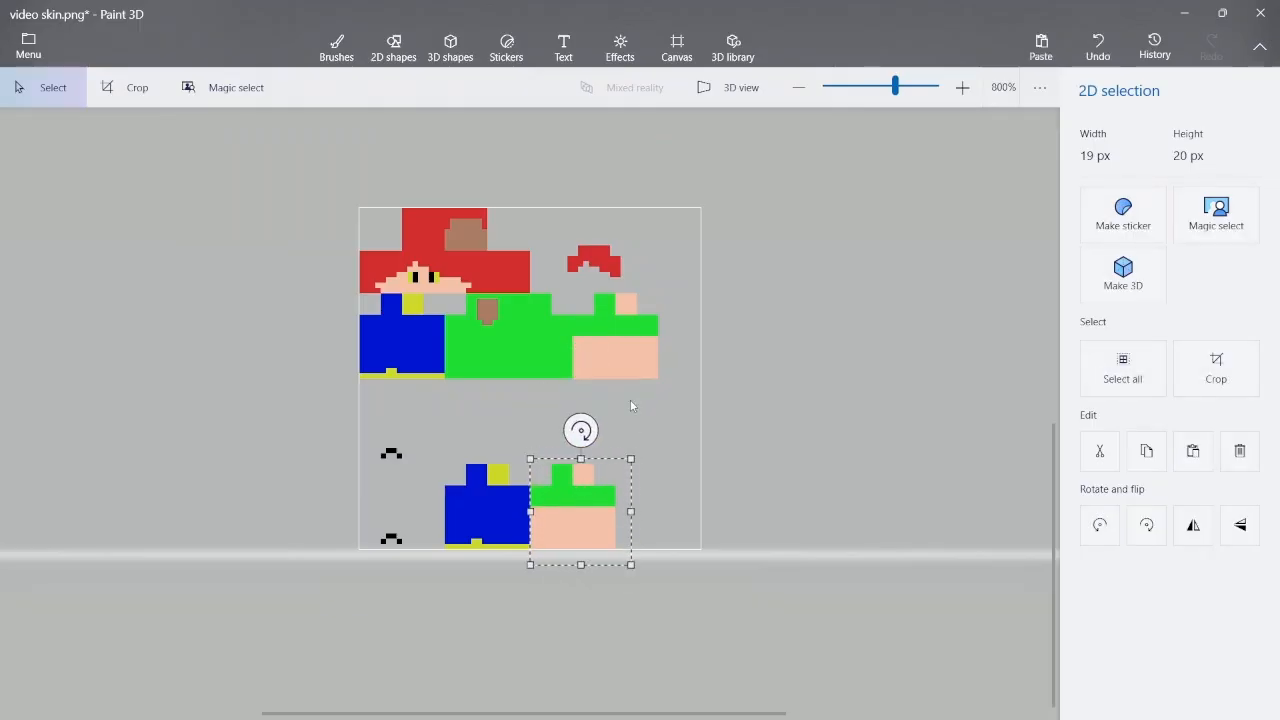
key(b)
Copy the 4 × 4 px peach square above the arm and resize it to cover the brown area beside the head's red top
scroll(426, 205, up, 5)
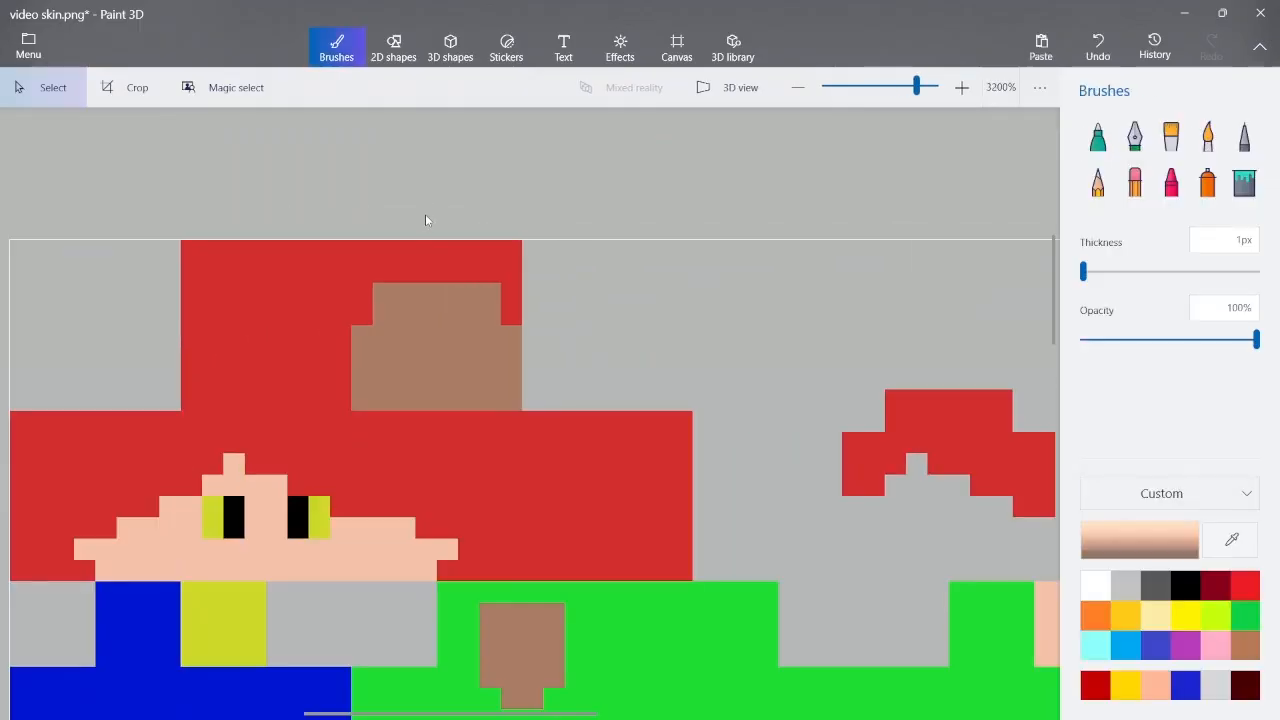
key(ctrl+v)
key(b)
scroll(384, 331, down, 2)
scroll(737, 654, up, 2)
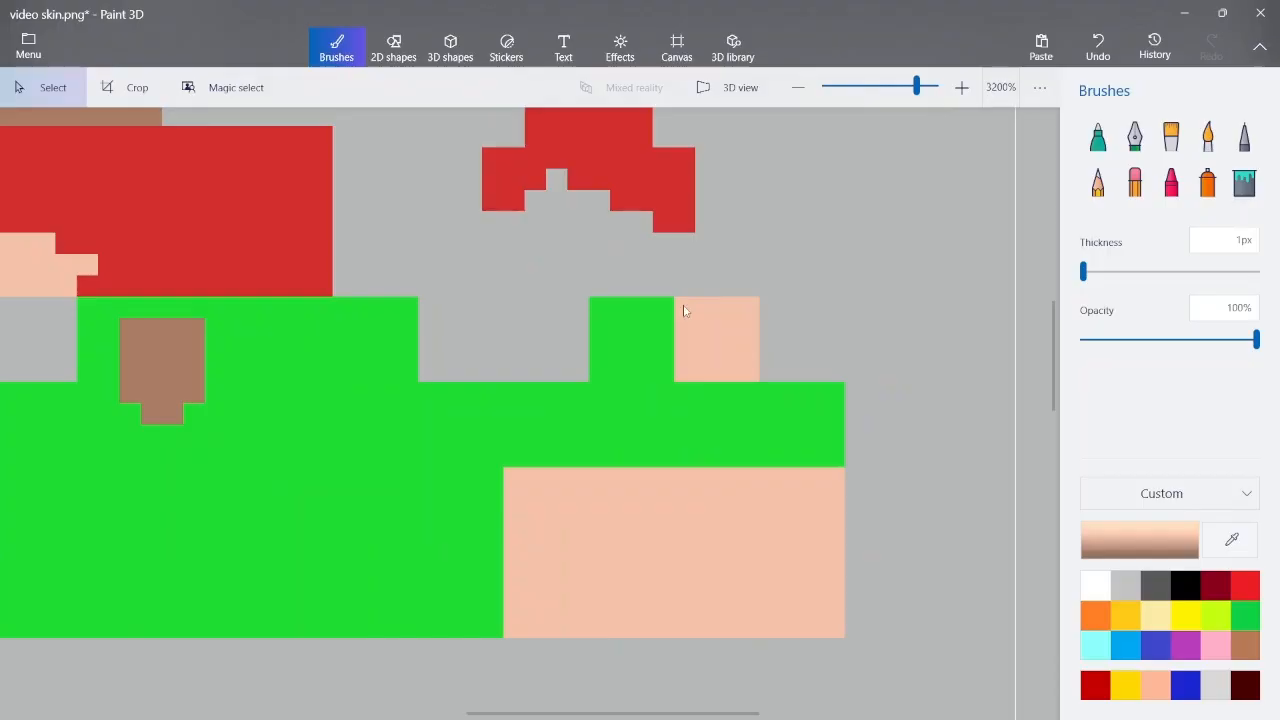
drag(684, 311, 760, 380)
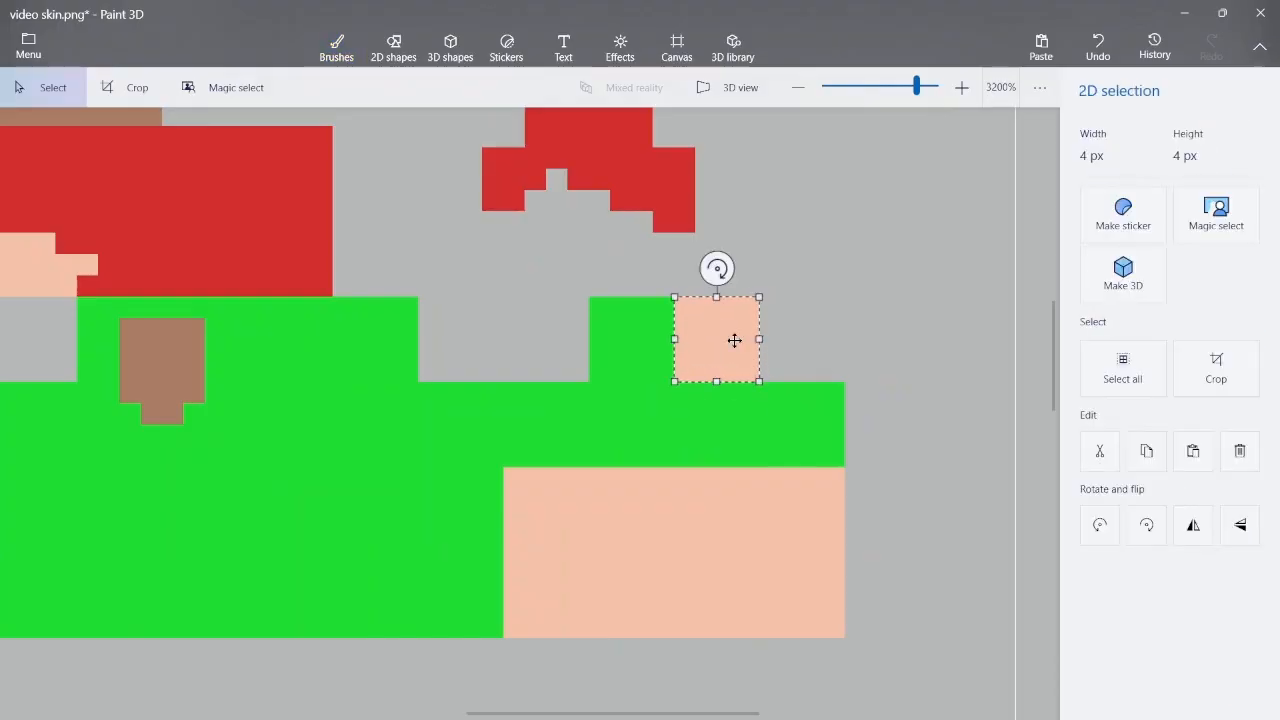
scroll(702, 318, down, 2)
mouse_move(716, 330)
mouse_down()
mouse_move(377, 220)
mouse_move(369, 206)
mouse_move(434, 200)
mouse_move(443, 220)
mouse_move(509, 242)
mouse_up()
click(487, 192)
scroll(326, 162, up, 2)
mouse_move(443, 203)
mouse_down()
mouse_move(443, 122)
mouse_move(440, 160)
mouse_up()
click(682, 173)
scroll(674, 199, down, 2)
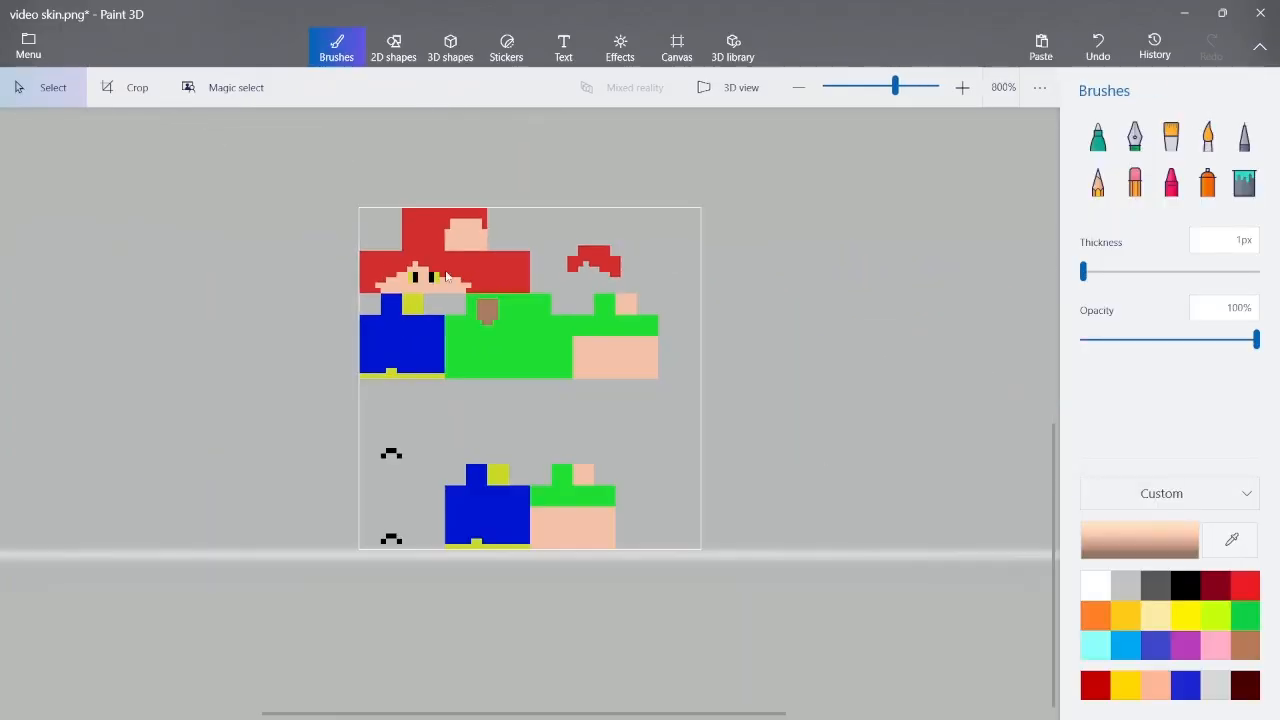
Repaint the yellow outer pixels of both eyes white using the Pixel pen
scroll(388, 209, up, 2)
scroll(320, 183, down, 3)
scroll(320, 530, up, 3)
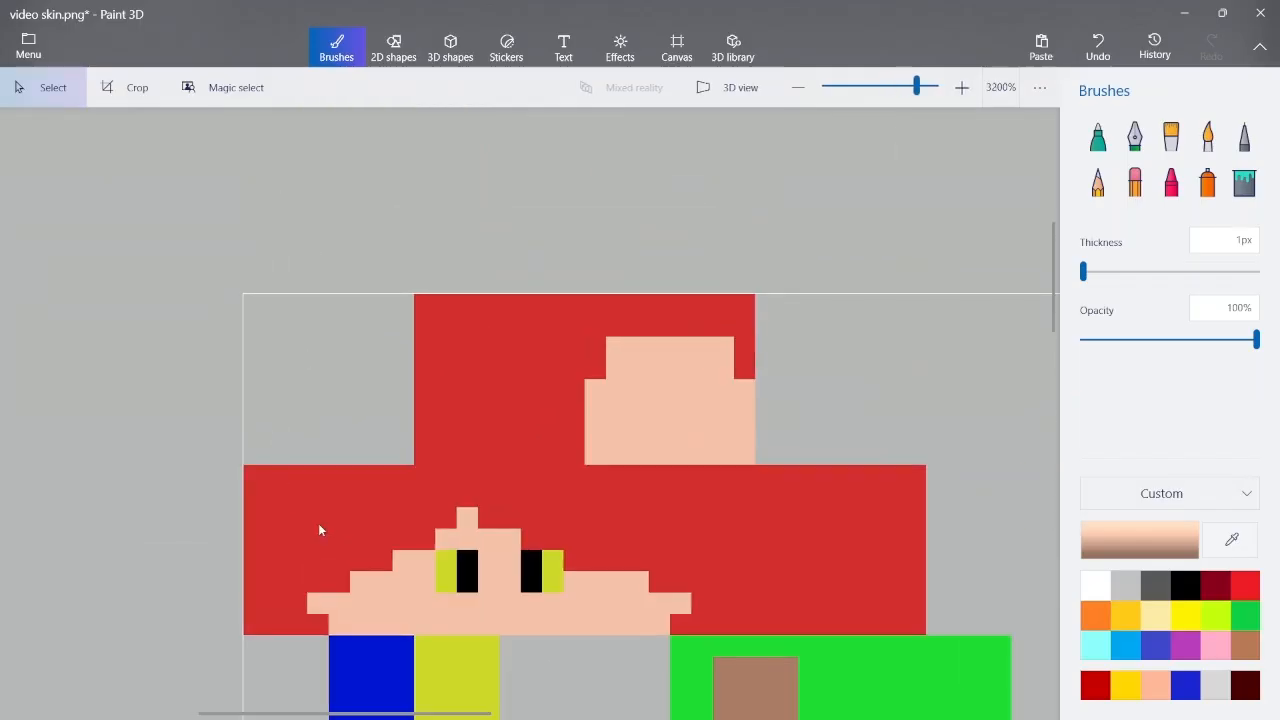
click(1108, 589)
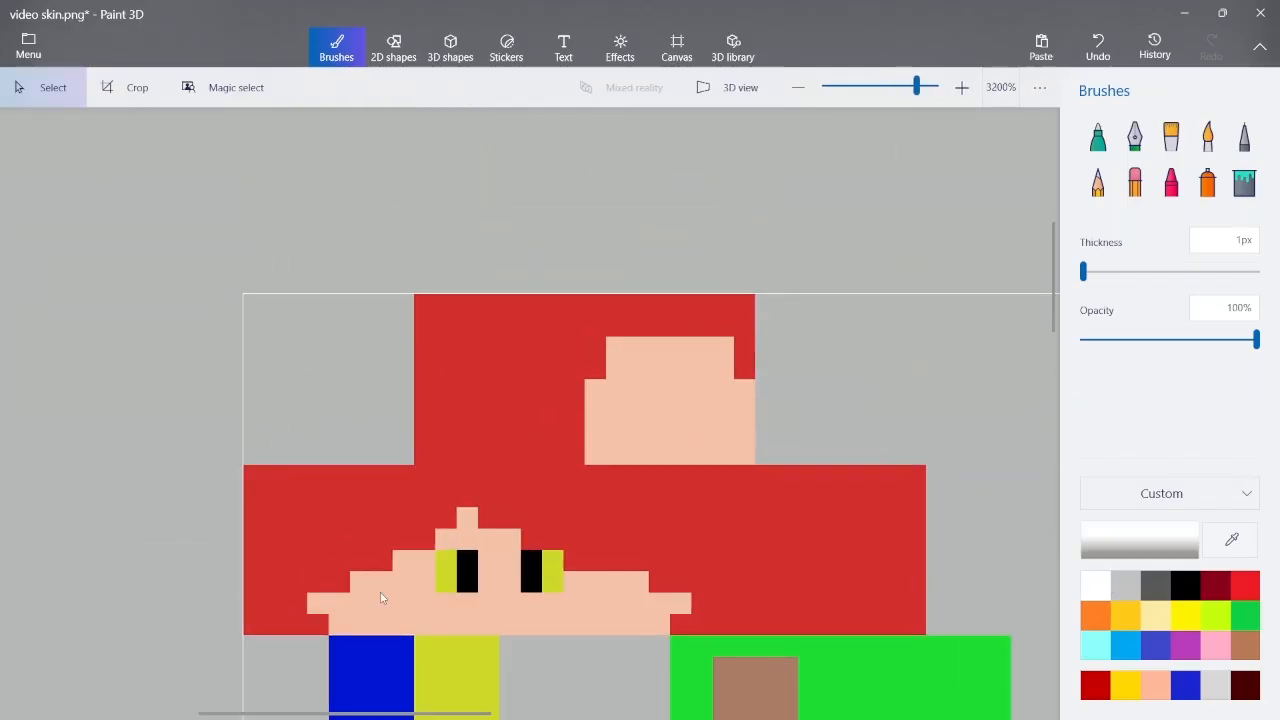
click(1240, 138)
click(556, 578)
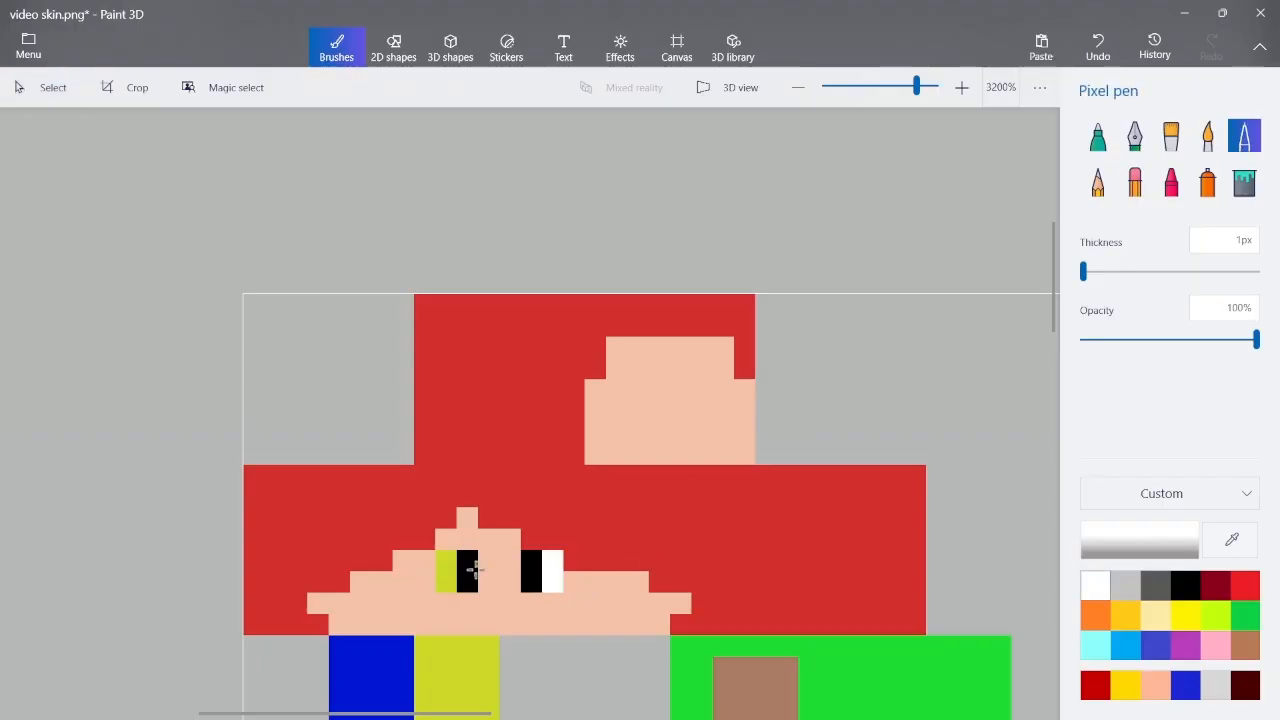
scroll(515, 640, up, 2)
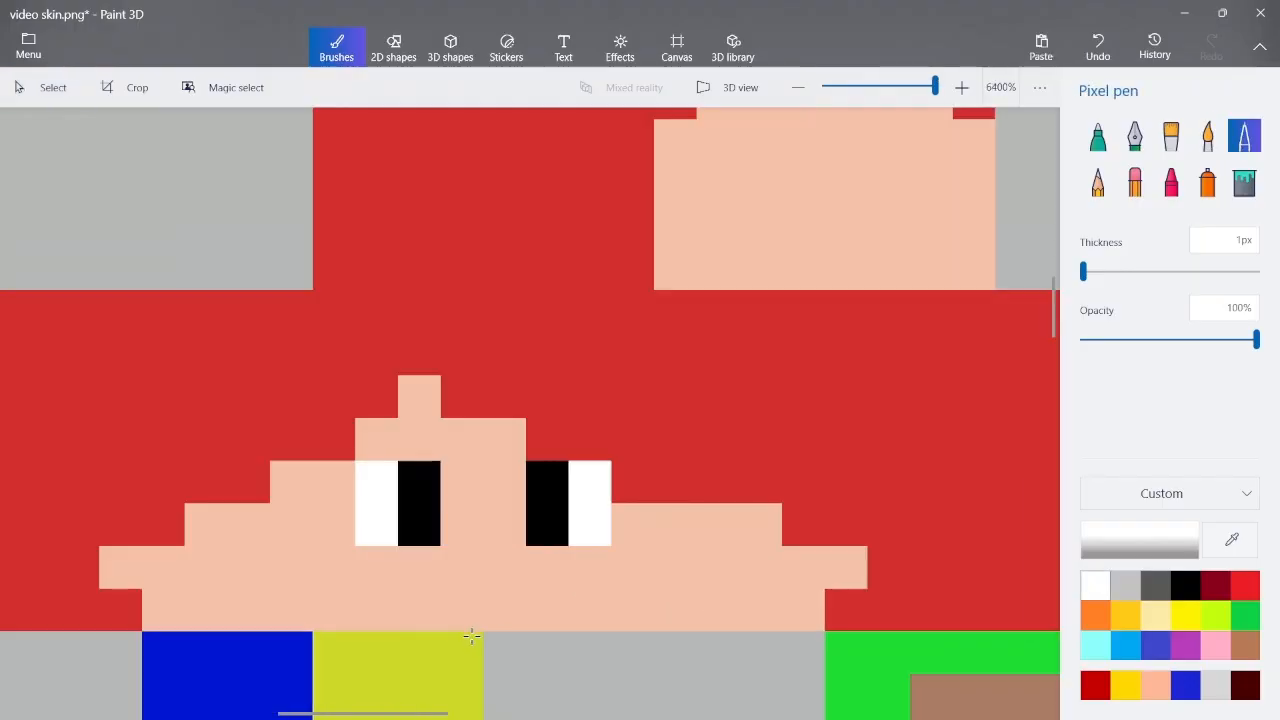
Mix the green 39ca00 and repaint the black pupils of both eyes with it
click(1157, 554)
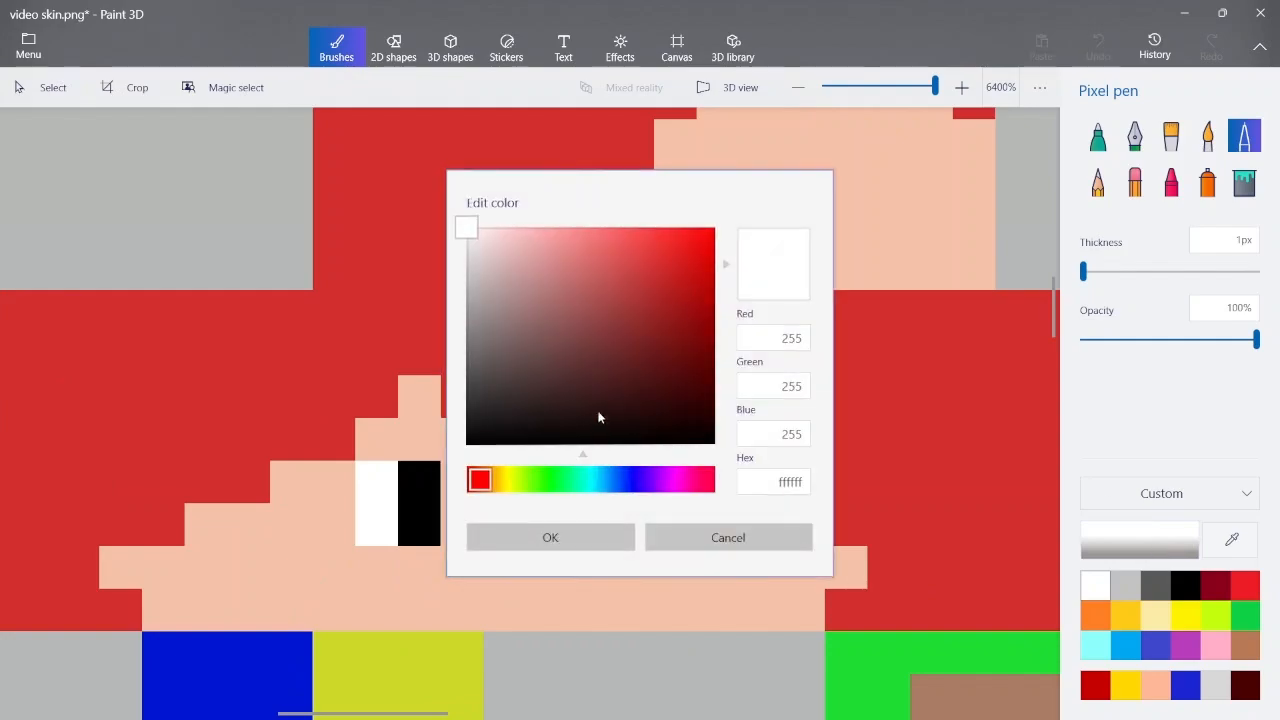
click(545, 488)
drag(653, 338, 716, 272)
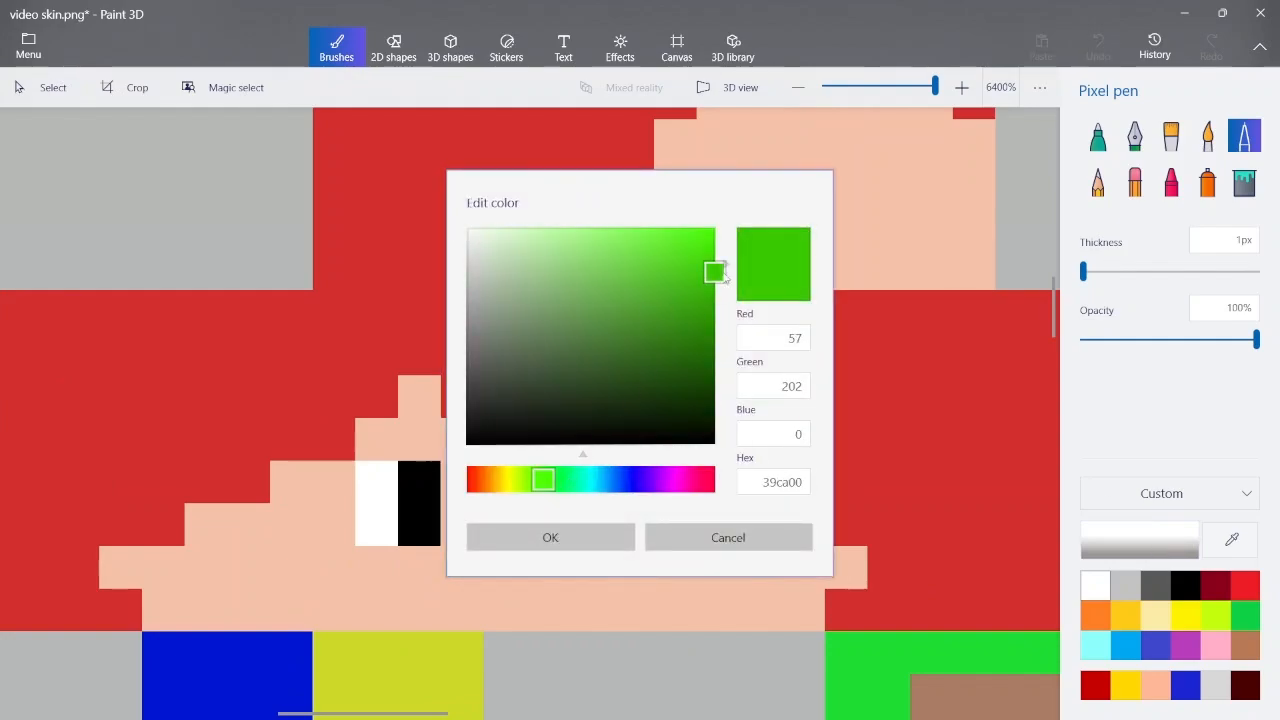
click(609, 526)
click(425, 508)
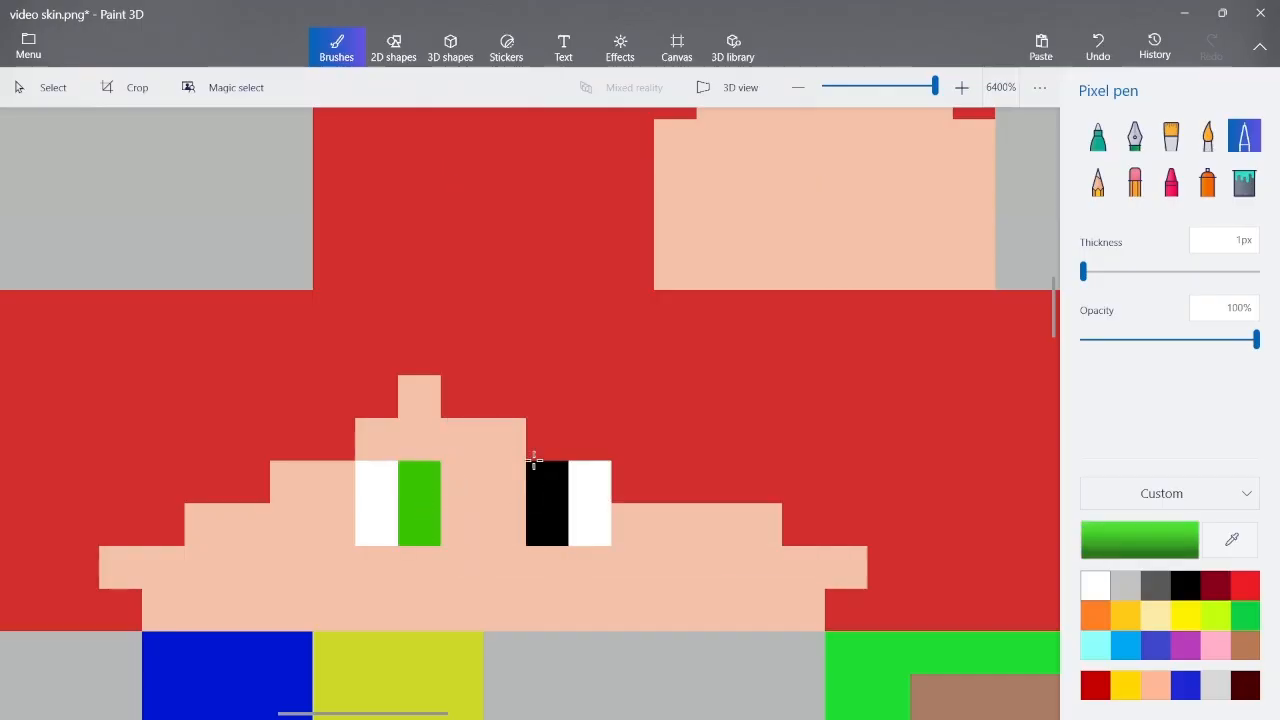
drag(538, 495, 546, 524)
scroll(435, 424, down, 1)
scroll(219, 428, up, 1)
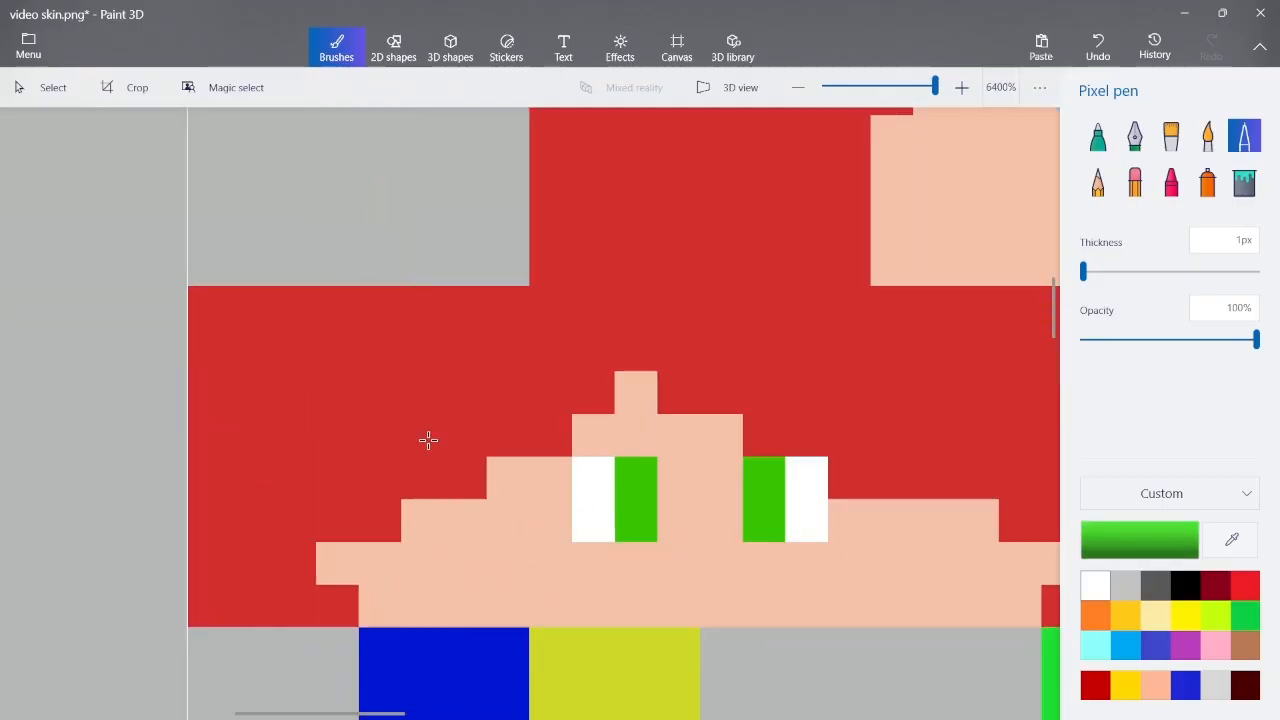
Mix a light orange hair colour, ffa36e, starting from the brown swatch
click(1245, 645)
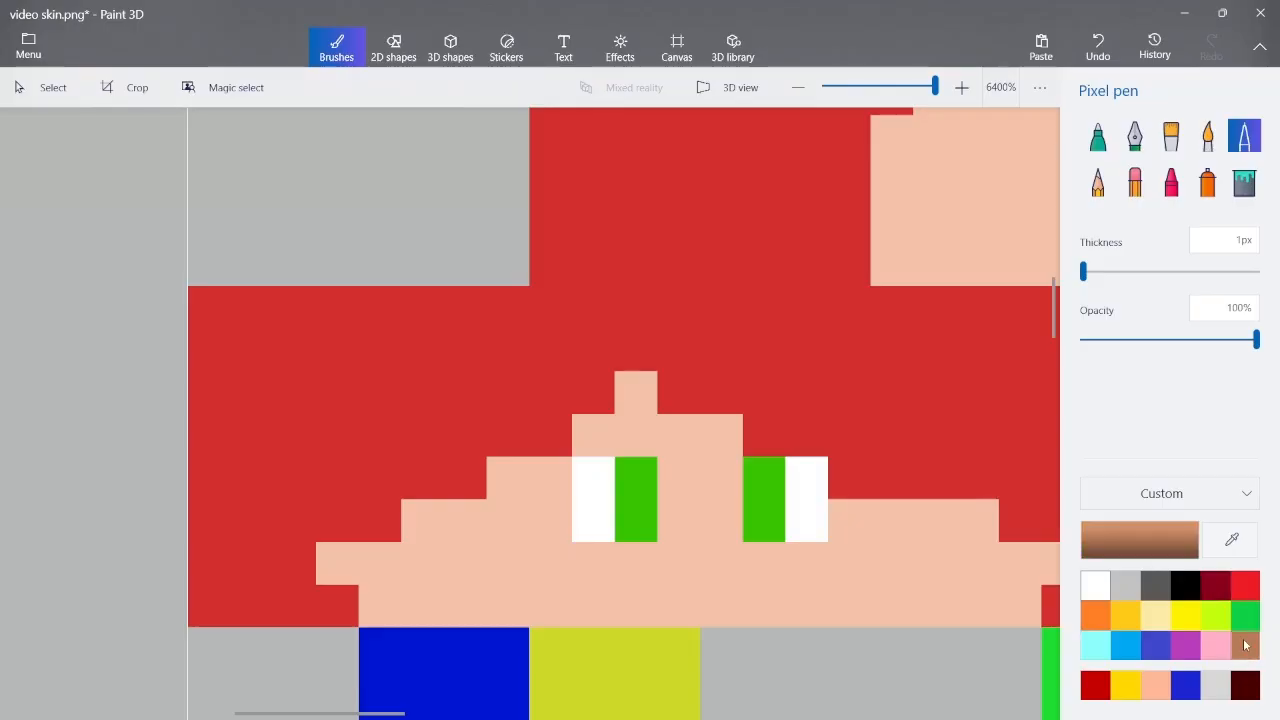
click(1174, 541)
mouse_move(595, 290)
mouse_down()
mouse_move(550, 268)
mouse_move(604, 222)
mouse_up()
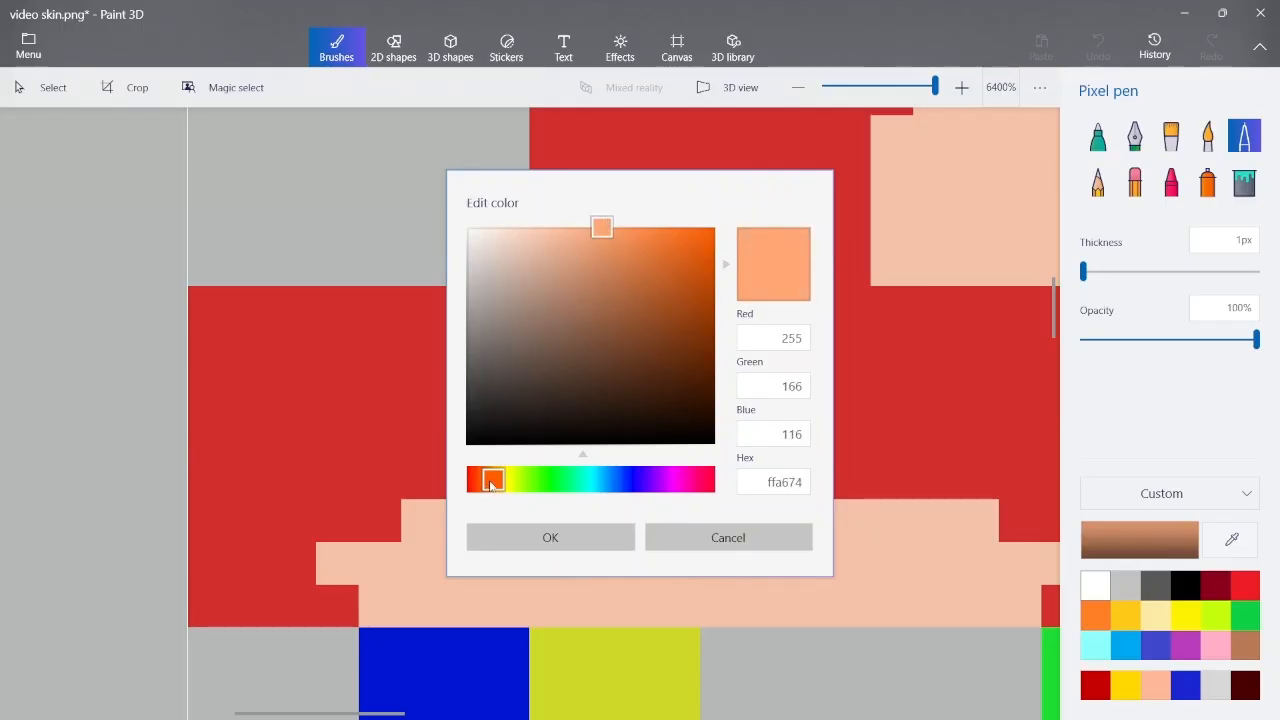
drag(698, 300, 627, 233)
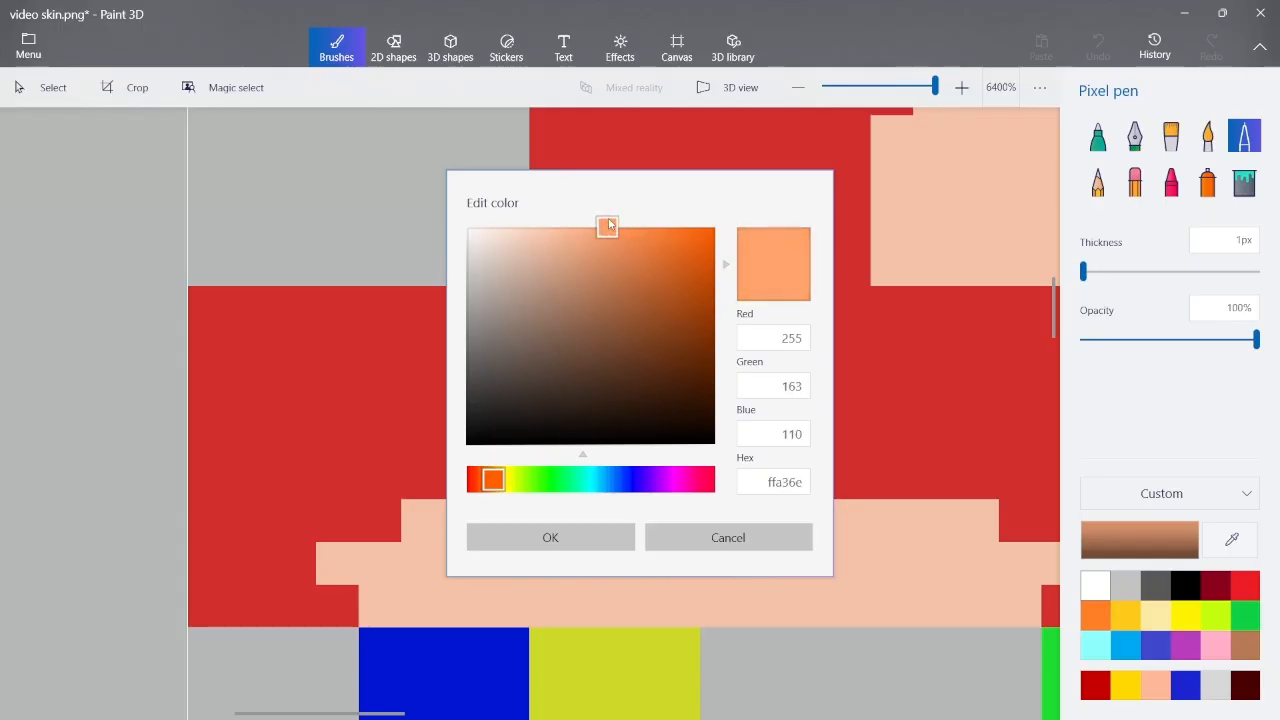
click(600, 537)
Paint light orange over the red hair above the eyes and across most of the side block before the face
click(492, 355)
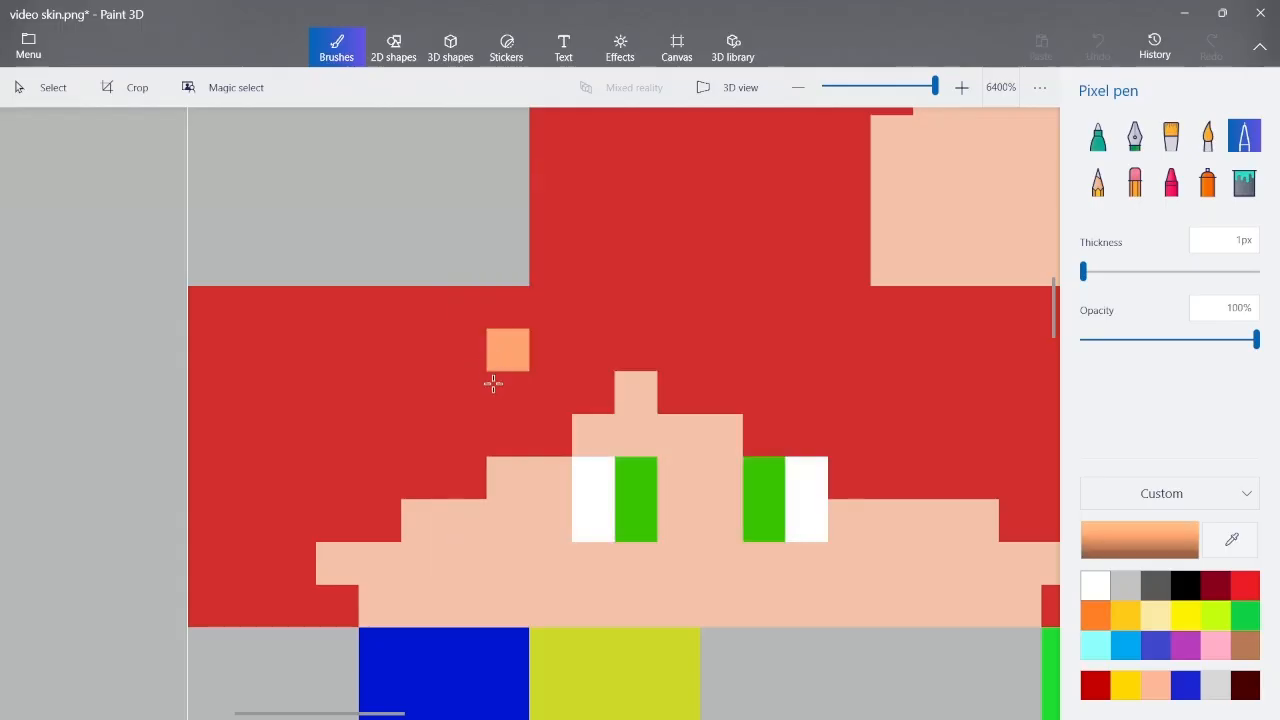
click(495, 386)
click(522, 418)
click(537, 425)
click(545, 390)
click(545, 350)
click(580, 354)
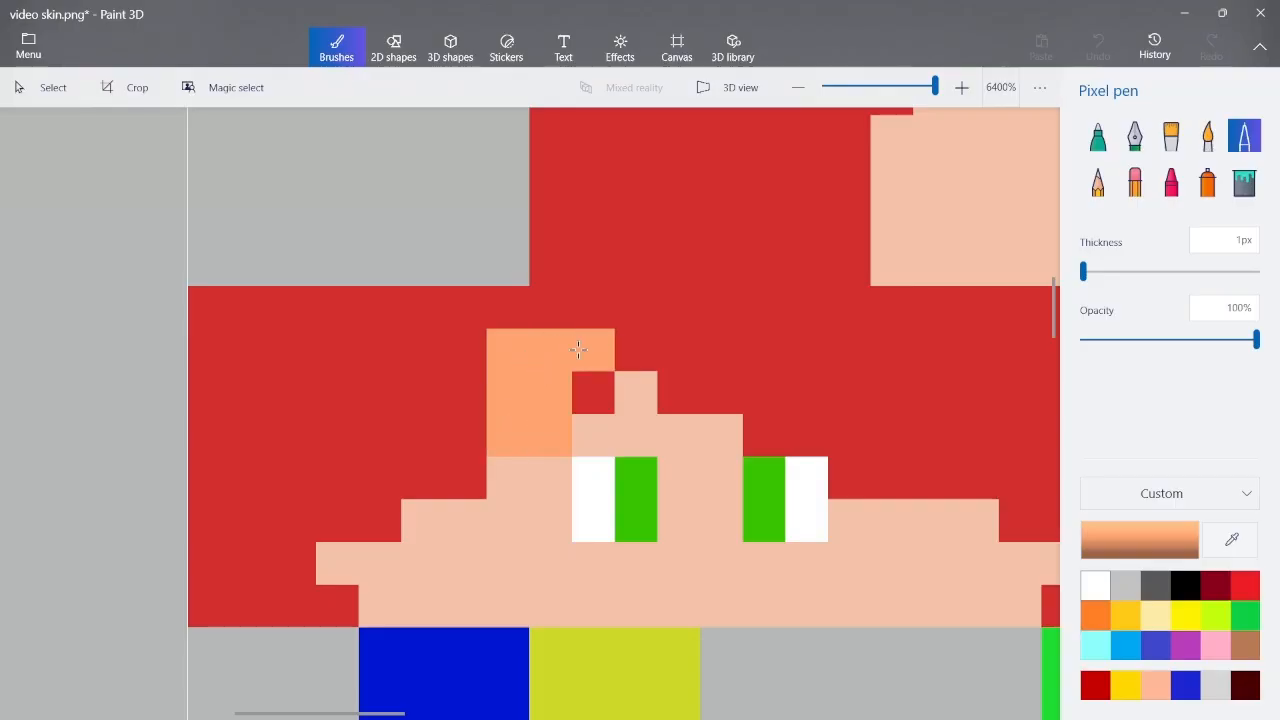
click(590, 390)
mouse_move(590, 327)
mouse_down()
mouse_move(667, 337)
mouse_move(691, 313)
mouse_move(711, 376)
mouse_move(695, 382)
mouse_move(726, 311)
mouse_move(751, 321)
mouse_move(777, 440)
mouse_move(797, 434)
mouse_move(803, 341)
mouse_move(728, 311)
mouse_up()
mouse_move(502, 307)
mouse_down()
mouse_move(471, 371)
mouse_move(463, 449)
mouse_move(409, 451)
mouse_move(417, 317)
mouse_move(363, 503)
mouse_move(295, 520)
mouse_up()
mouse_move(295, 475)
mouse_down()
mouse_move(336, 393)
mouse_move(329, 466)
mouse_move(348, 326)
mouse_move(326, 320)
mouse_move(274, 368)
mouse_up()
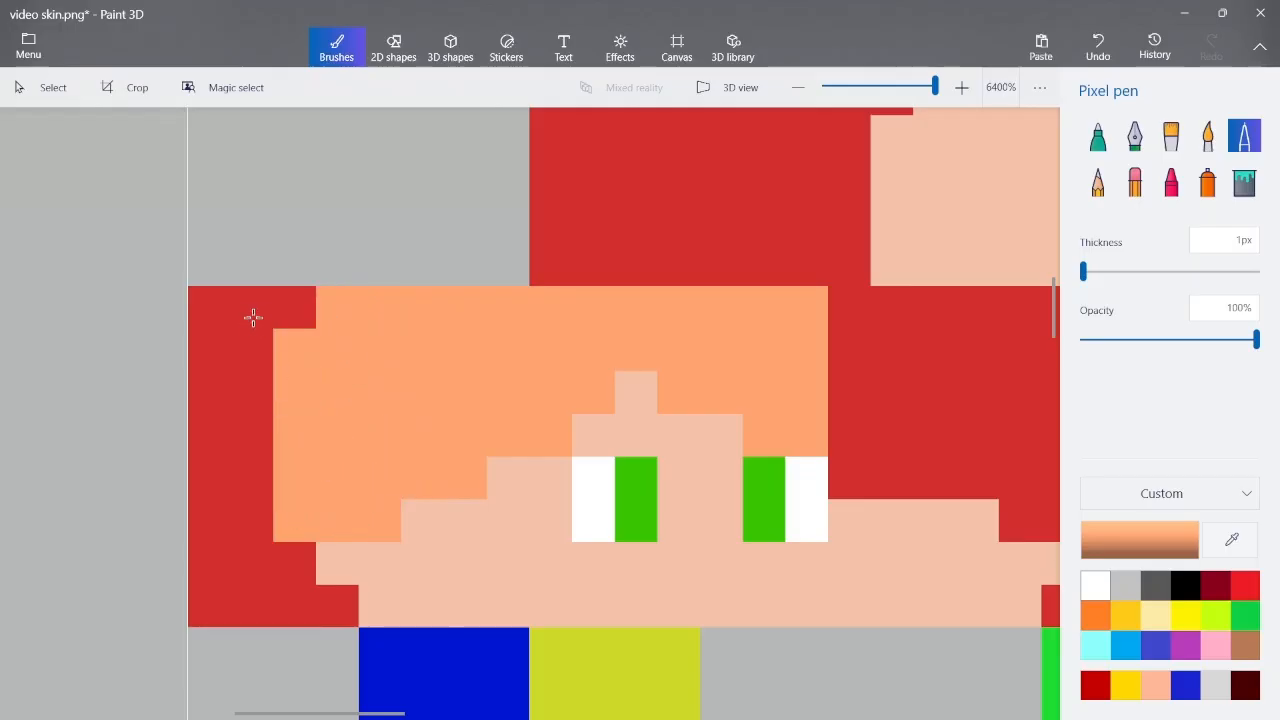
Fill the remaining red along the outer edge of the head strip with light orange, undoing the stray pixel above it
mouse_move(253, 318)
mouse_down()
mouse_move(316, 322)
mouse_move(209, 317)
mouse_move(210, 581)
mouse_move(272, 589)
mouse_move(280, 549)
mouse_move(268, 578)
mouse_move(325, 600)
mouse_up()
drag(252, 530, 252, 268)
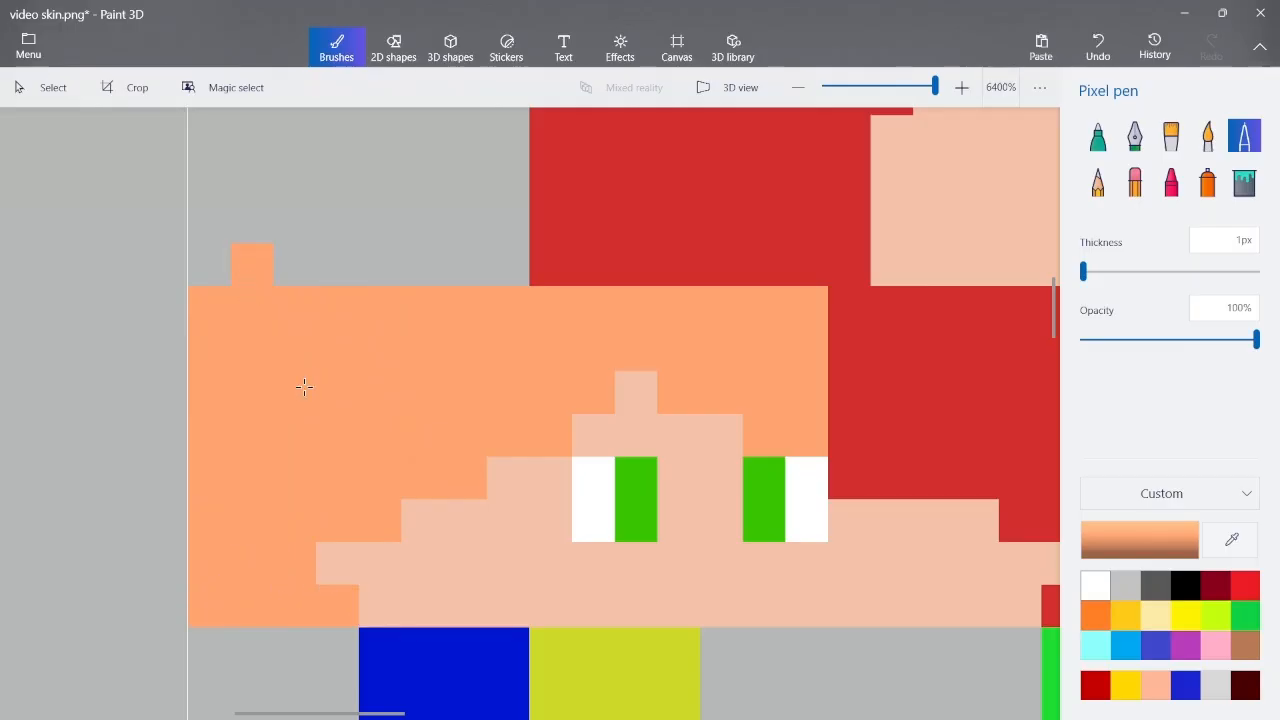
key(ctrl+z)
drag(263, 346, 251, 514)
scroll(371, 346, down, 4)
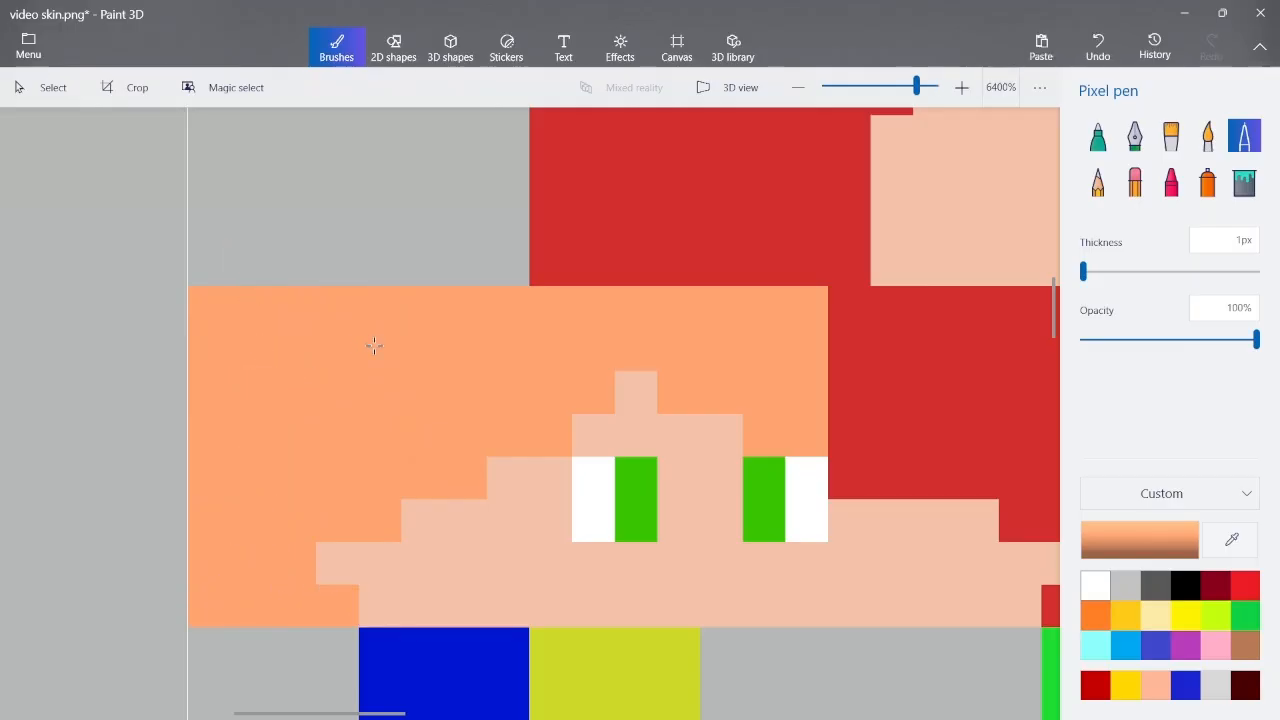
scroll(330, 275, up, 2)
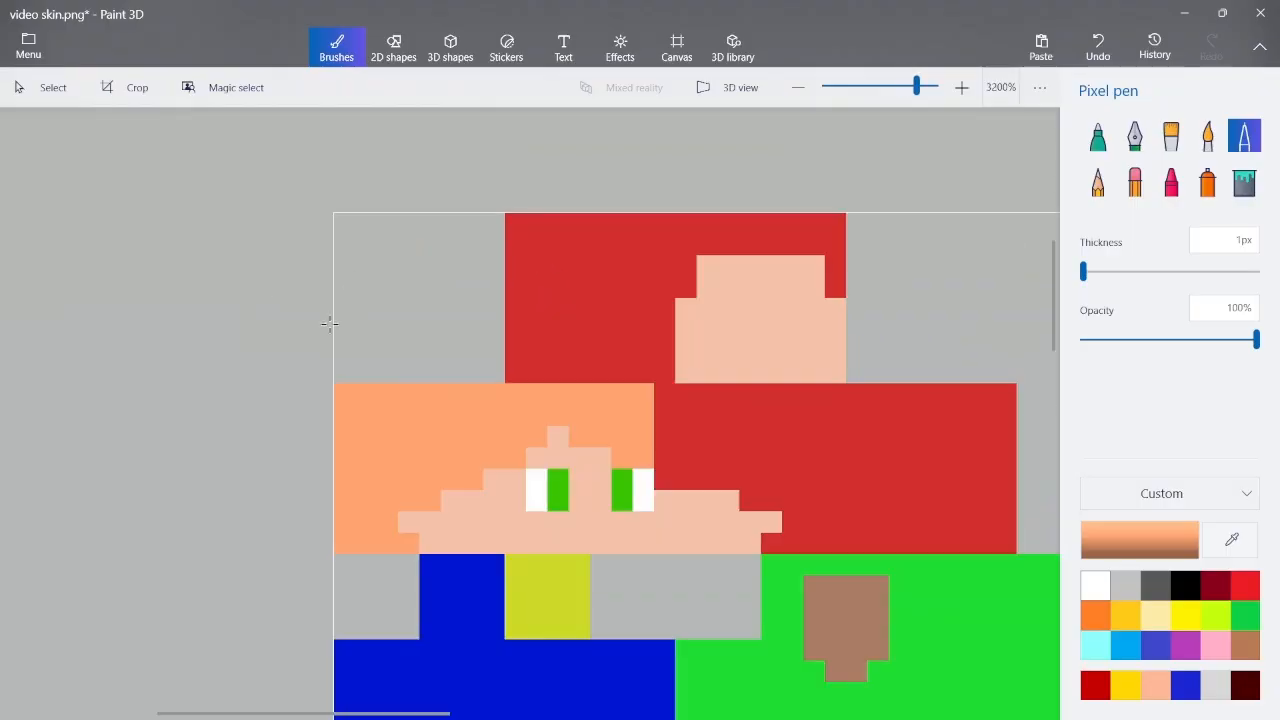
Copy the 8 × 8 px orange side block of the head, mirror it horizontally and place it on the face's opposite side
click(45, 87)
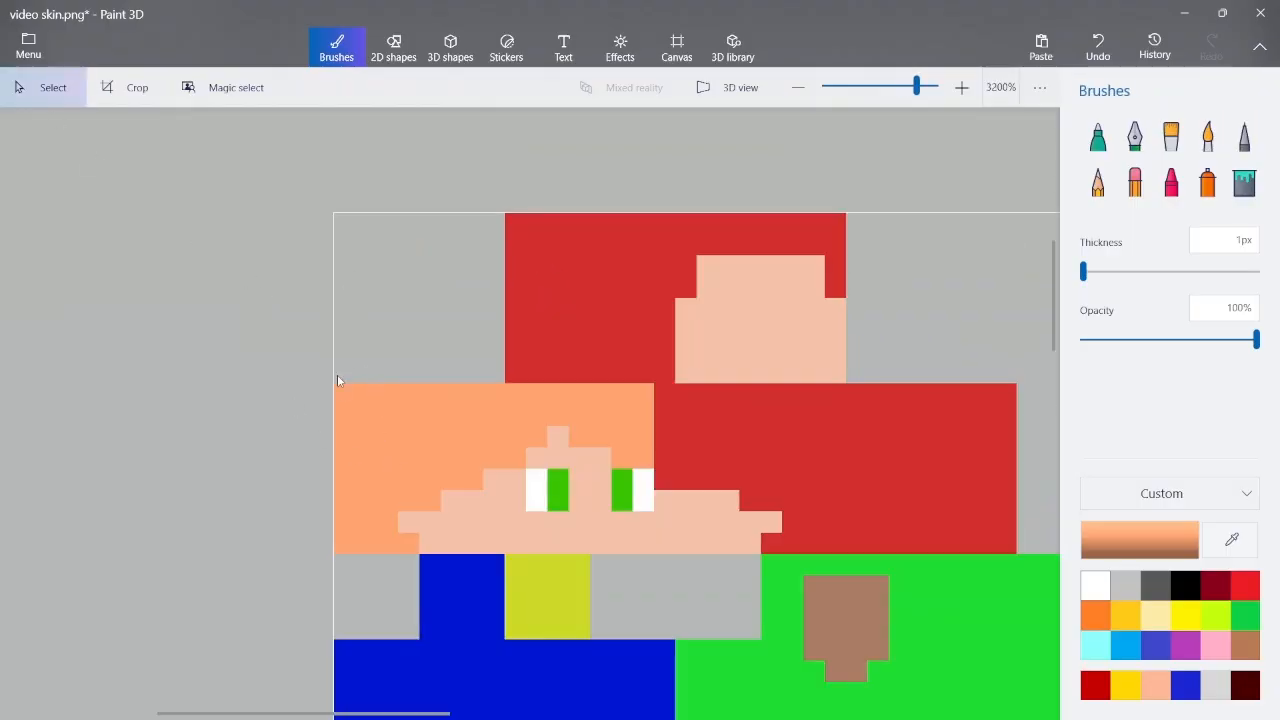
drag(336, 390, 505, 555)
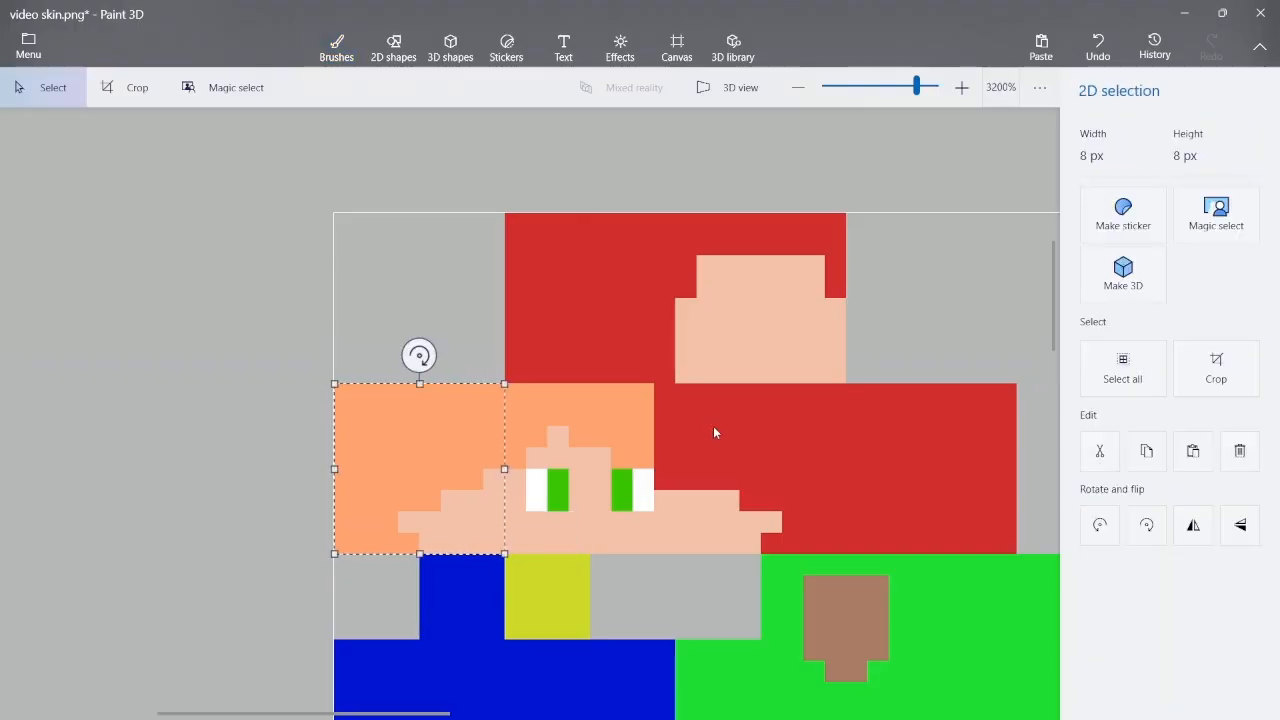
click(1193, 525)
drag(412, 455, 744, 452)
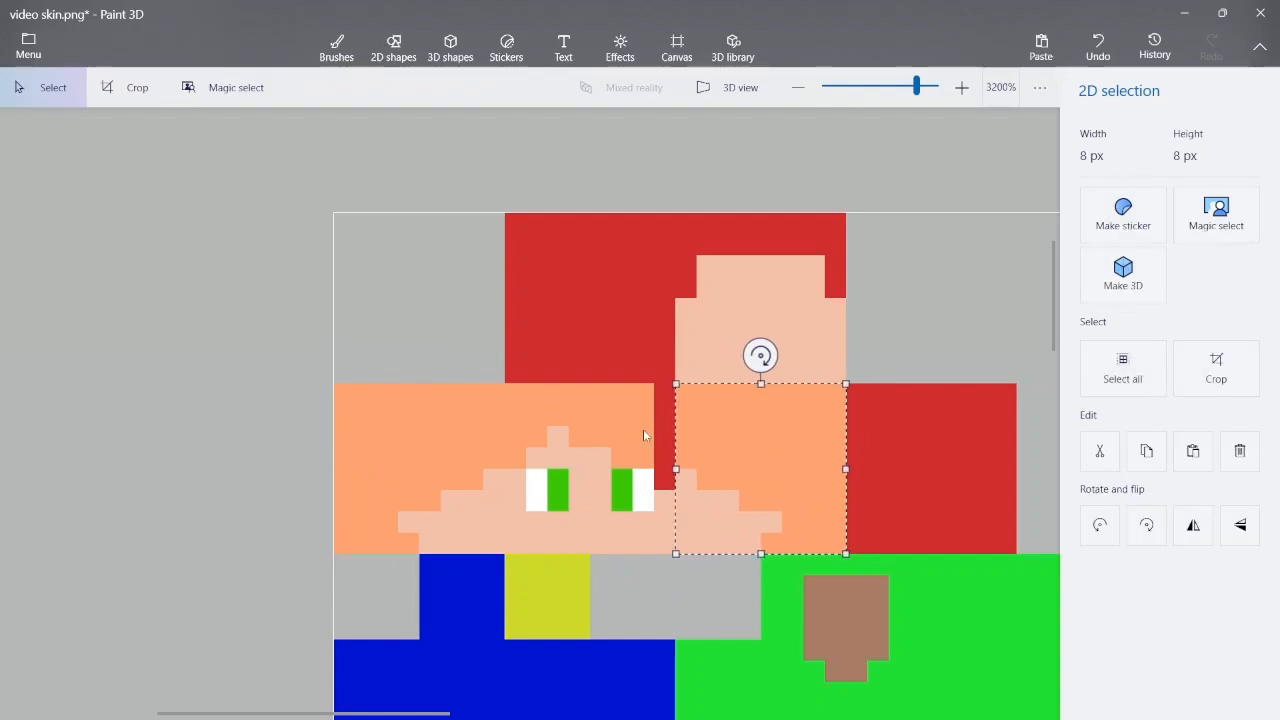
click(643, 429)
Recolour the red gap beside the eyes, the top of the head and the back of the head light orange
scroll(688, 471, up, 2)
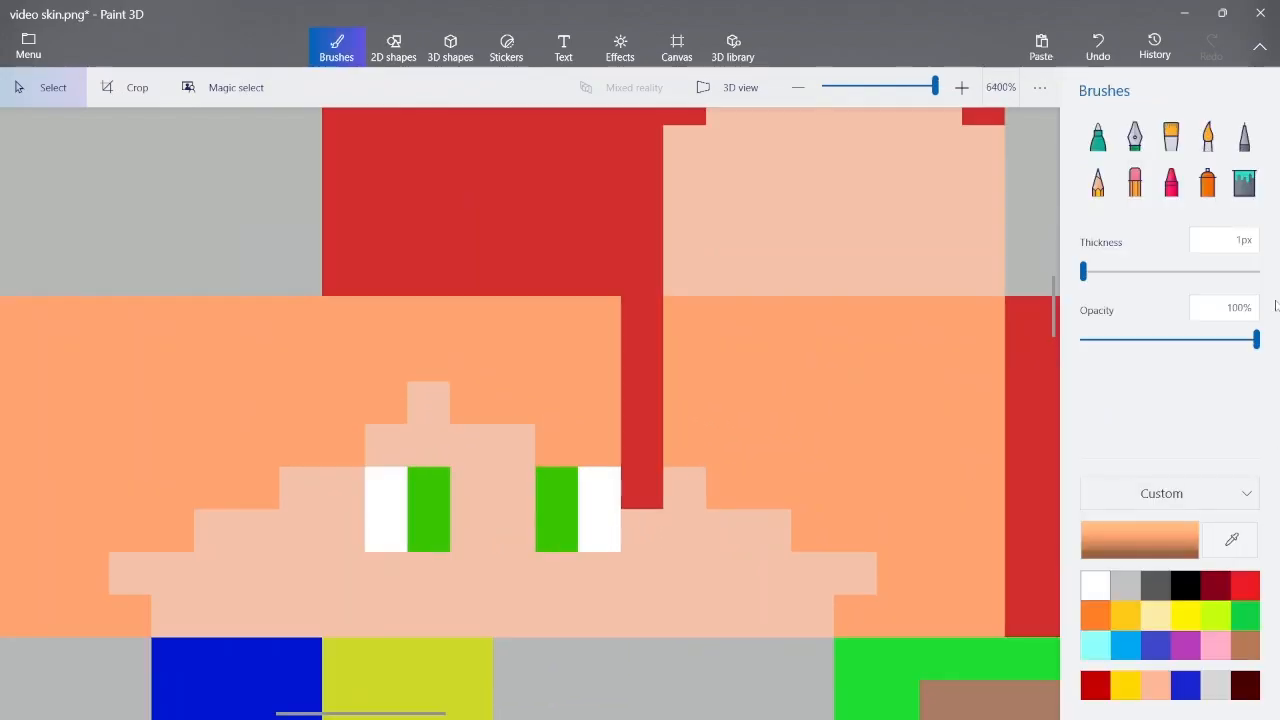
click(1244, 137)
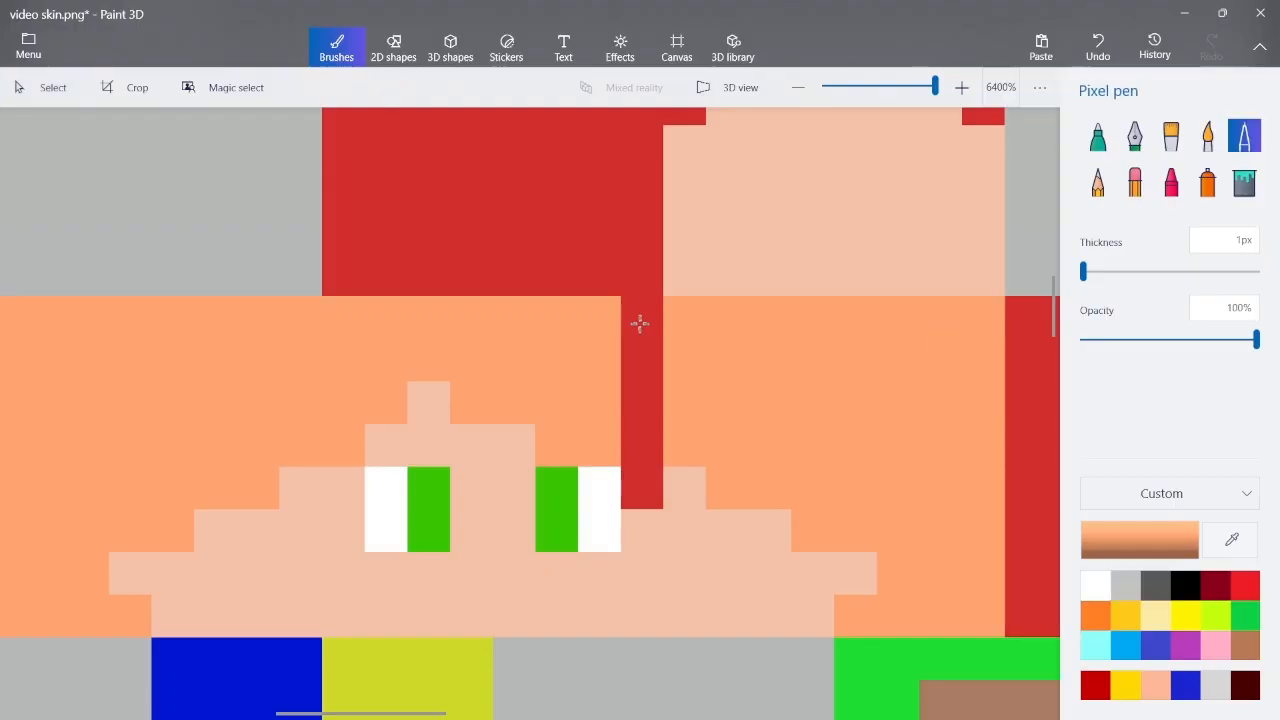
key(ctrl+z)
key(ctrl+z)
key(ctrl+z)
scroll(636, 401, down, 4)
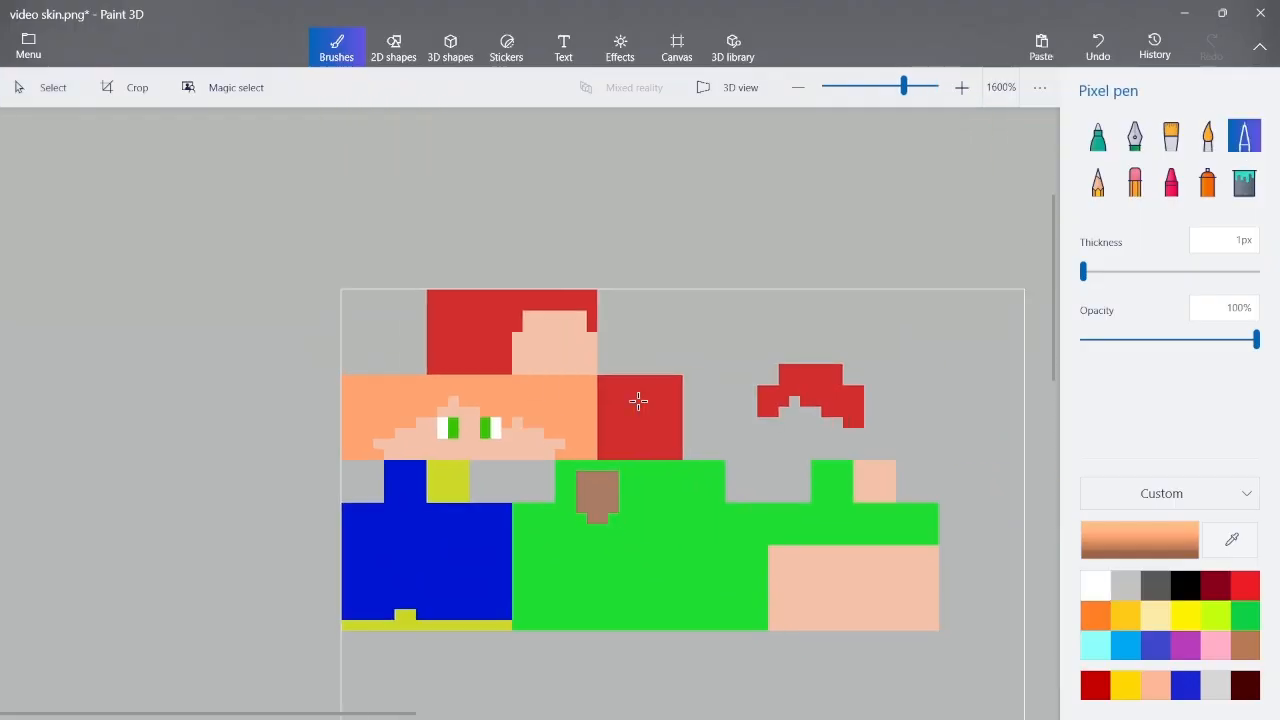
scroll(663, 310, up, 2)
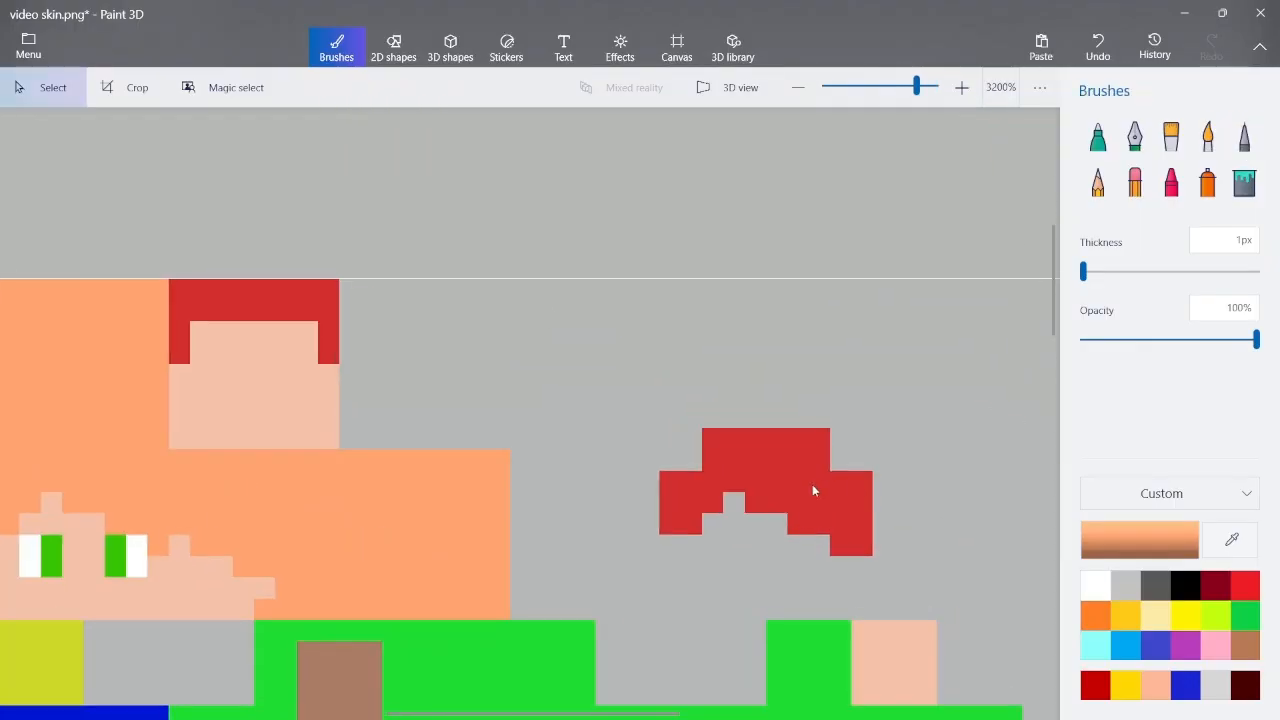
Repaint the separate red hair overlay piece light orange using the Pixel pen at 2px thickness
scroll(808, 484, up, 2)
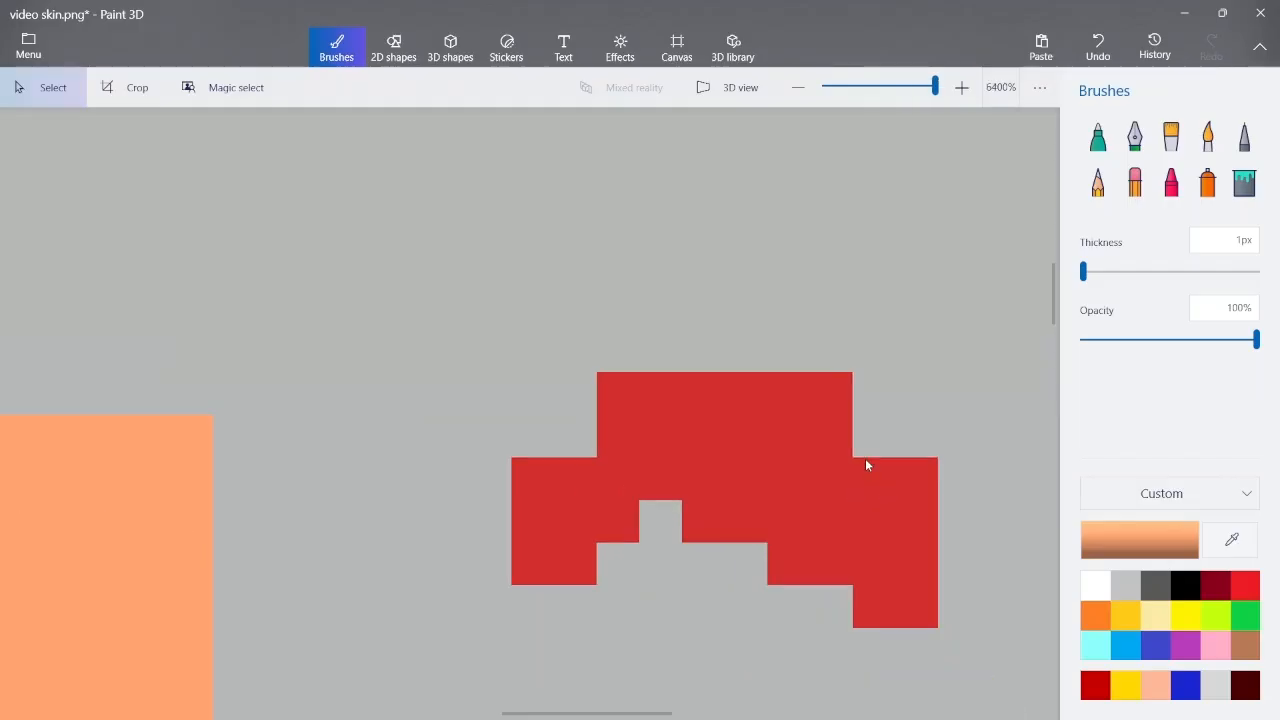
click(1245, 137)
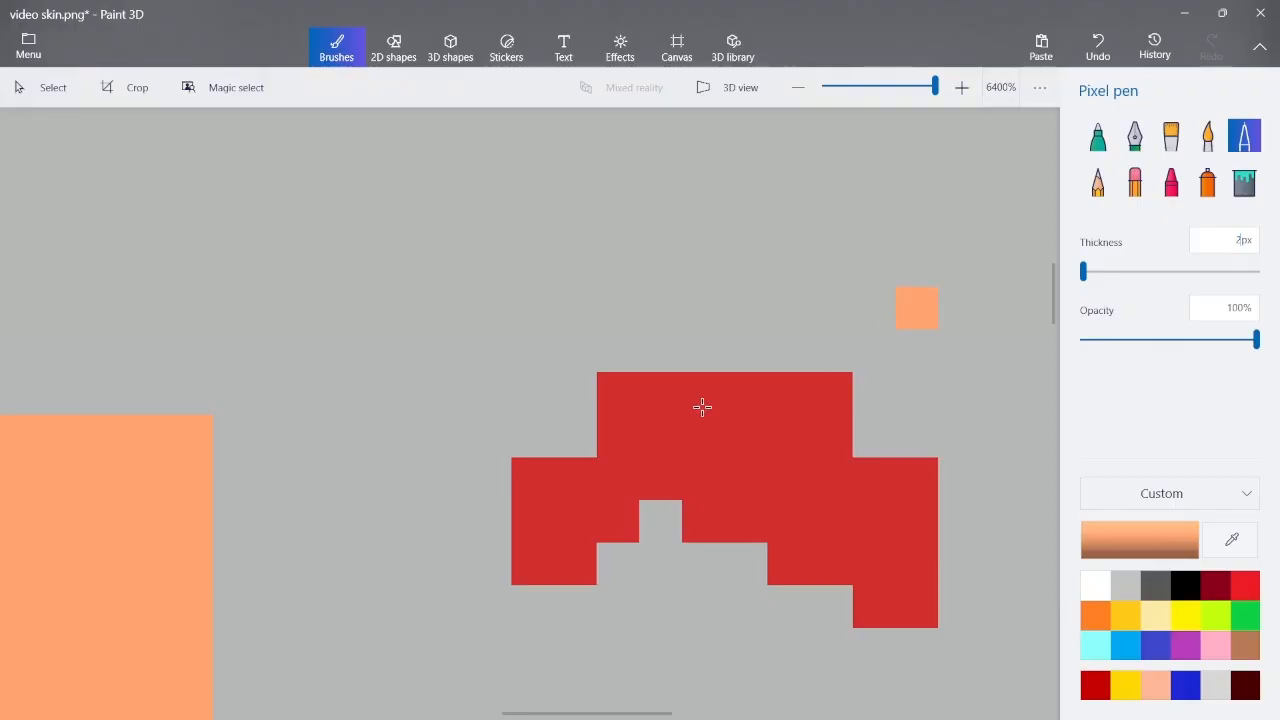
mouse_move(656, 405)
mouse_down()
mouse_move(656, 432)
mouse_move(823, 424)
mouse_move(832, 404)
mouse_move(687, 414)
mouse_move(676, 480)
mouse_move(610, 484)
mouse_move(611, 510)
mouse_move(575, 512)
mouse_move(568, 499)
mouse_move(560, 540)
mouse_up()
click(530, 486)
click(787, 510)
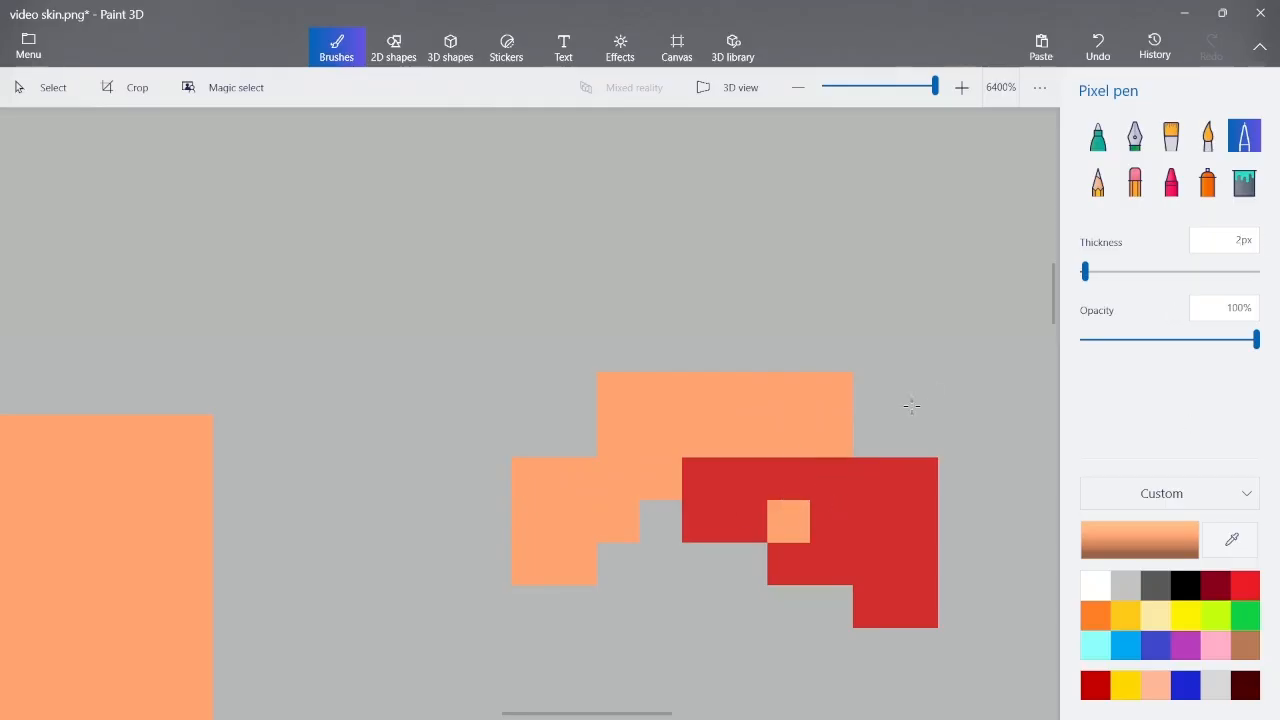
click(773, 503)
click(820, 512)
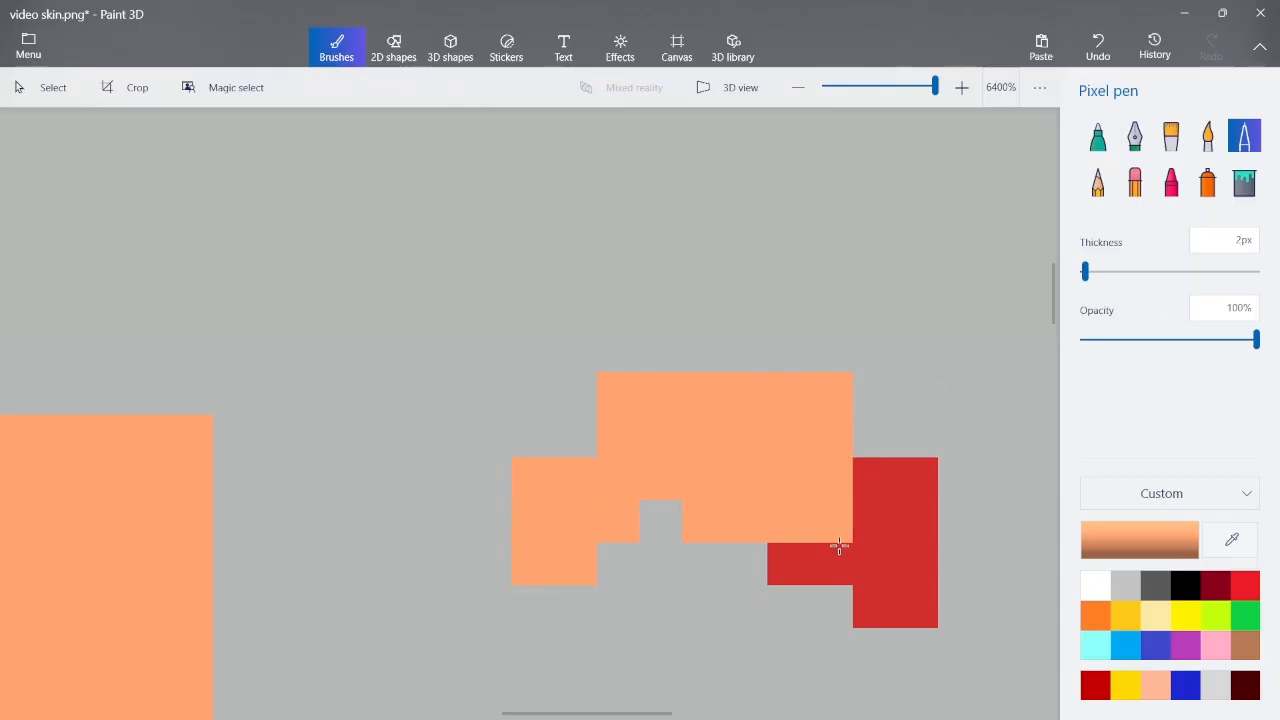
click(838, 549)
click(886, 571)
click(903, 527)
scroll(903, 524, down, 5)
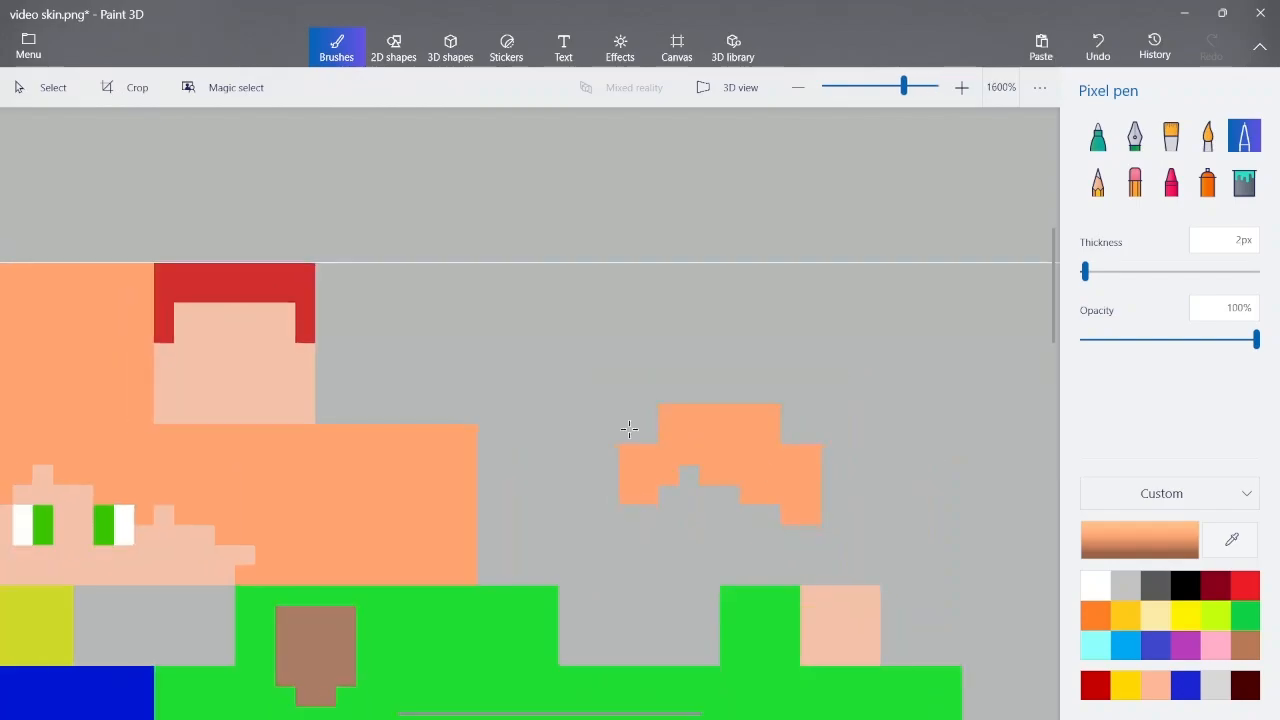
Repaint the red border around the peach block above the head strip light orange, reducing the Pixel pen to 1px for the last edge
scroll(363, 354, up, 5)
drag(592, 370, 589, 433)
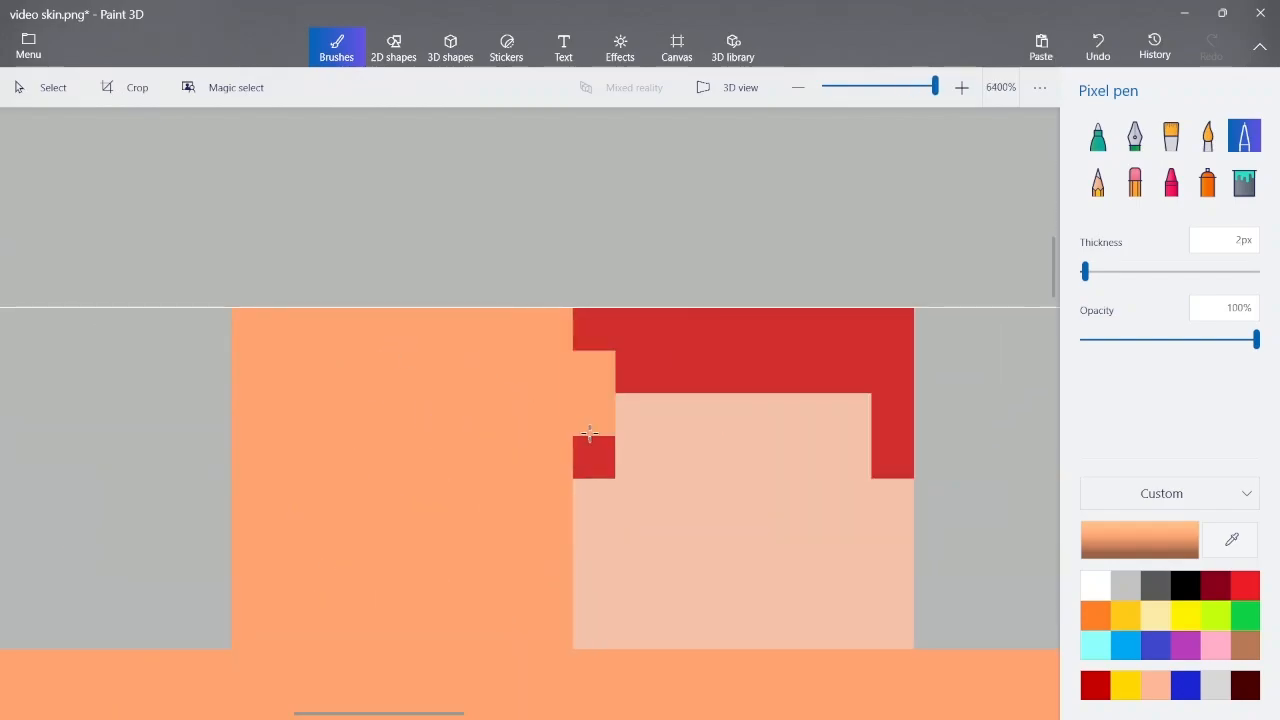
click(588, 442)
drag(636, 361, 877, 360)
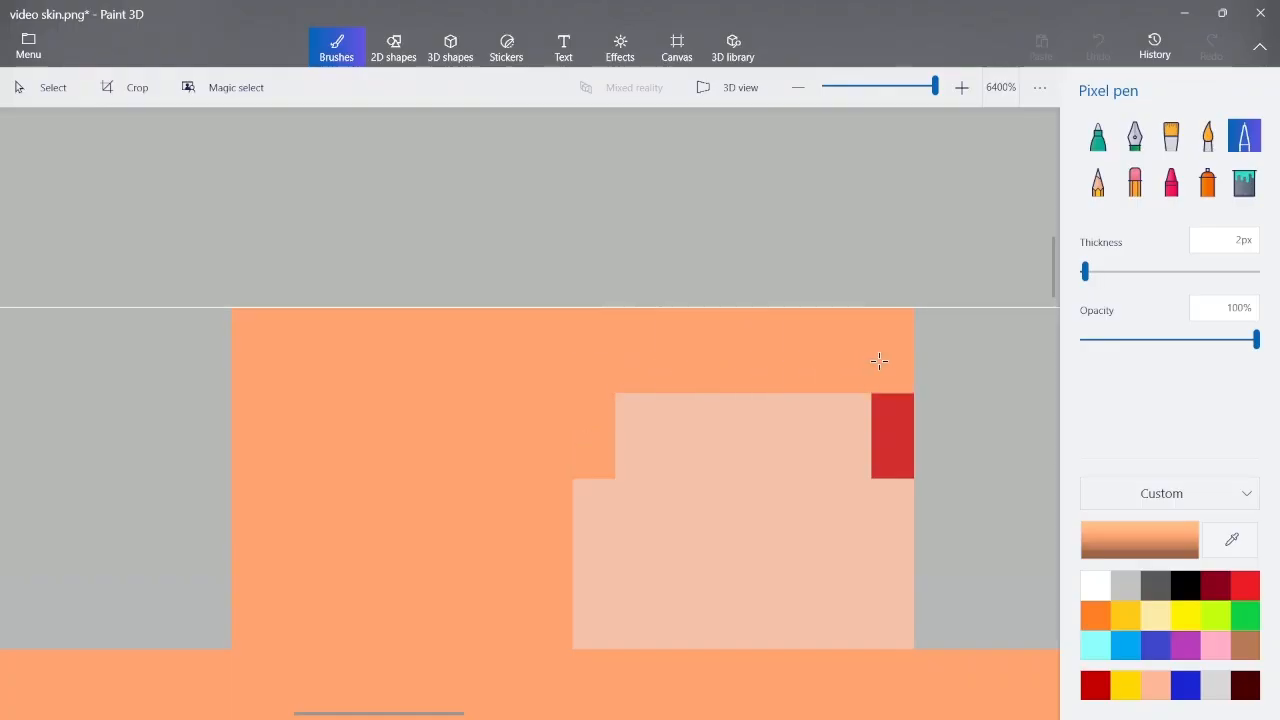
drag(1085, 272, 1079, 272)
drag(881, 403, 891, 454)
scroll(766, 423, down, 8)
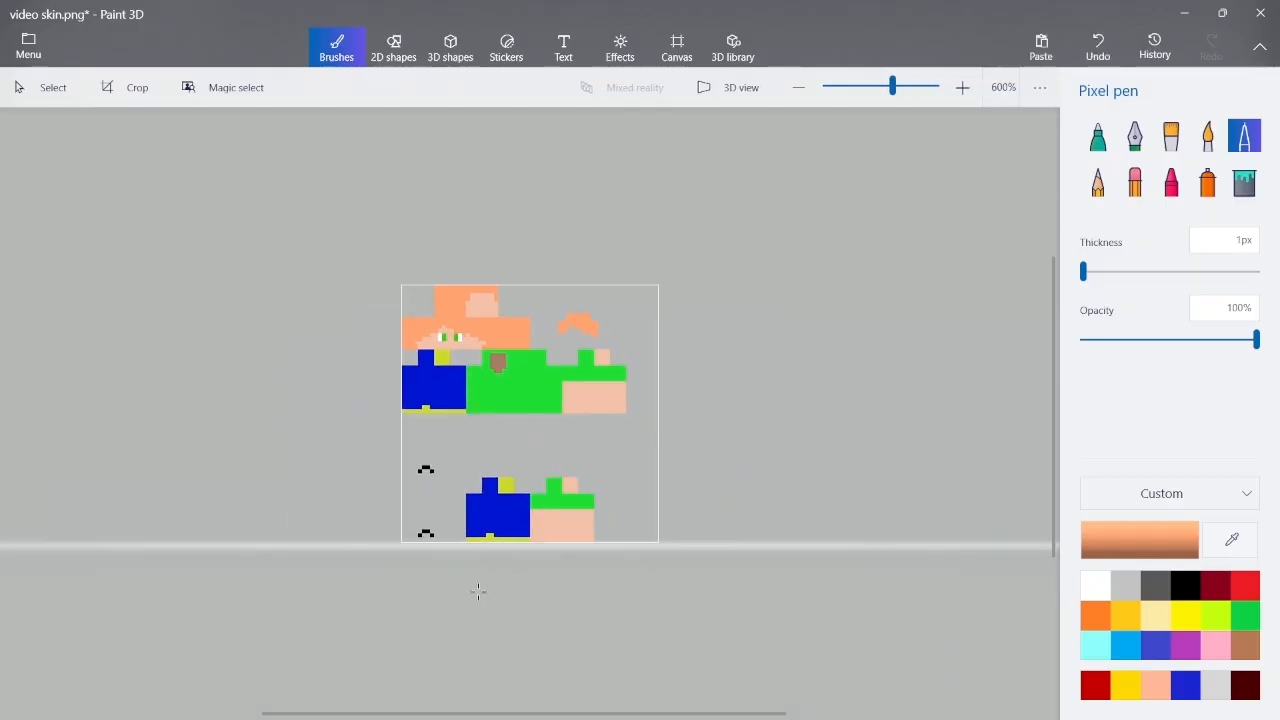
Mix a custom medium blue, hex 1f90c2, starting from the light blue palette colour
scroll(445, 425, up, 5)
scroll(443, 430, down, 5)
scroll(443, 390, up, 3)
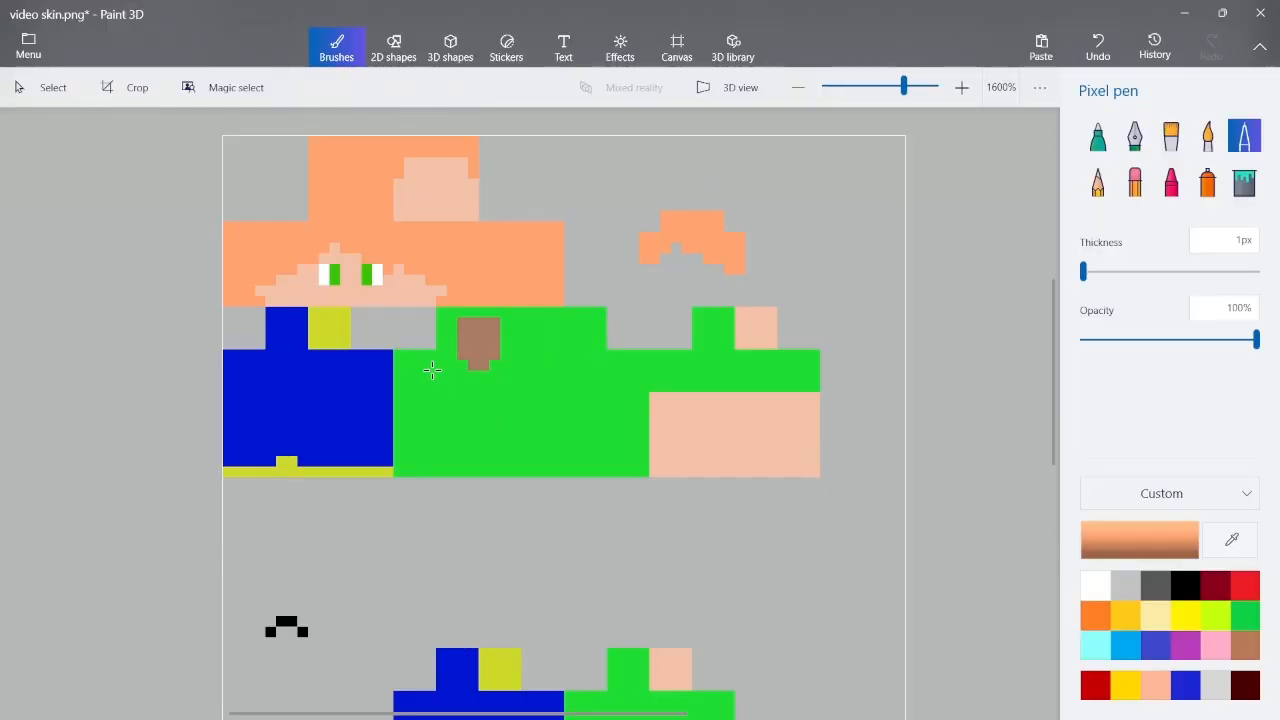
scroll(433, 370, up, 2)
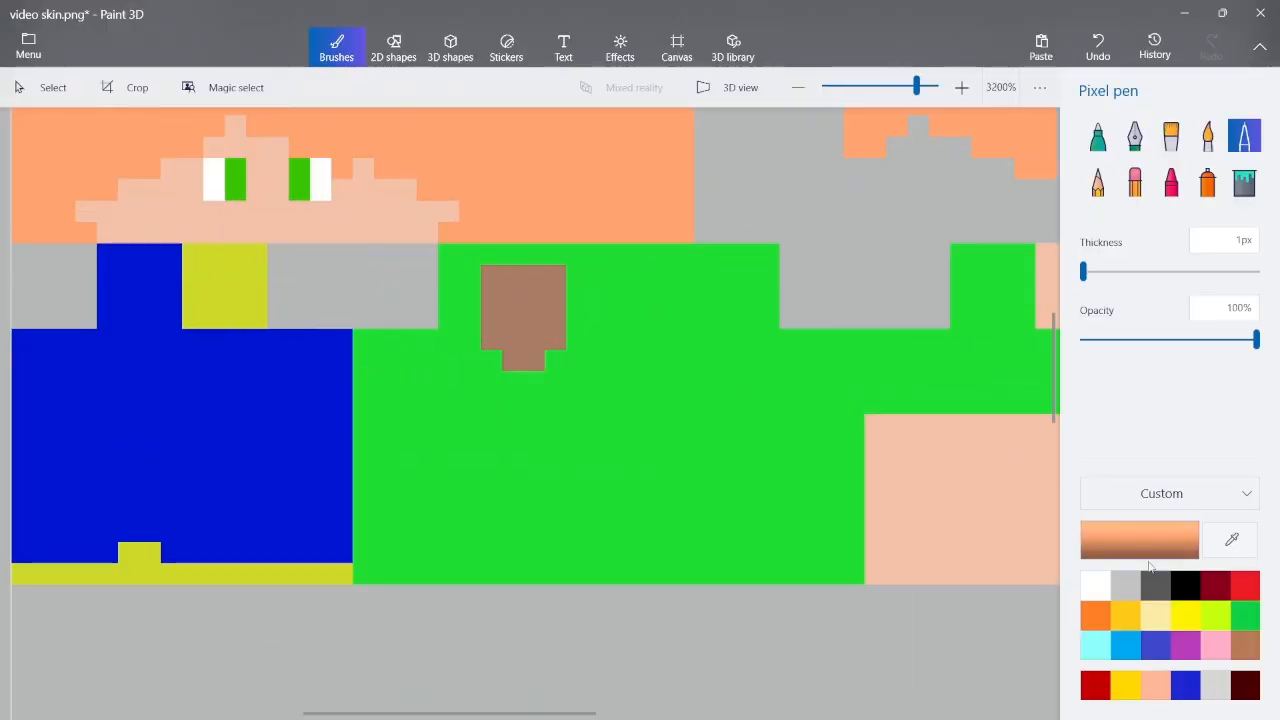
click(1125, 645)
click(1130, 548)
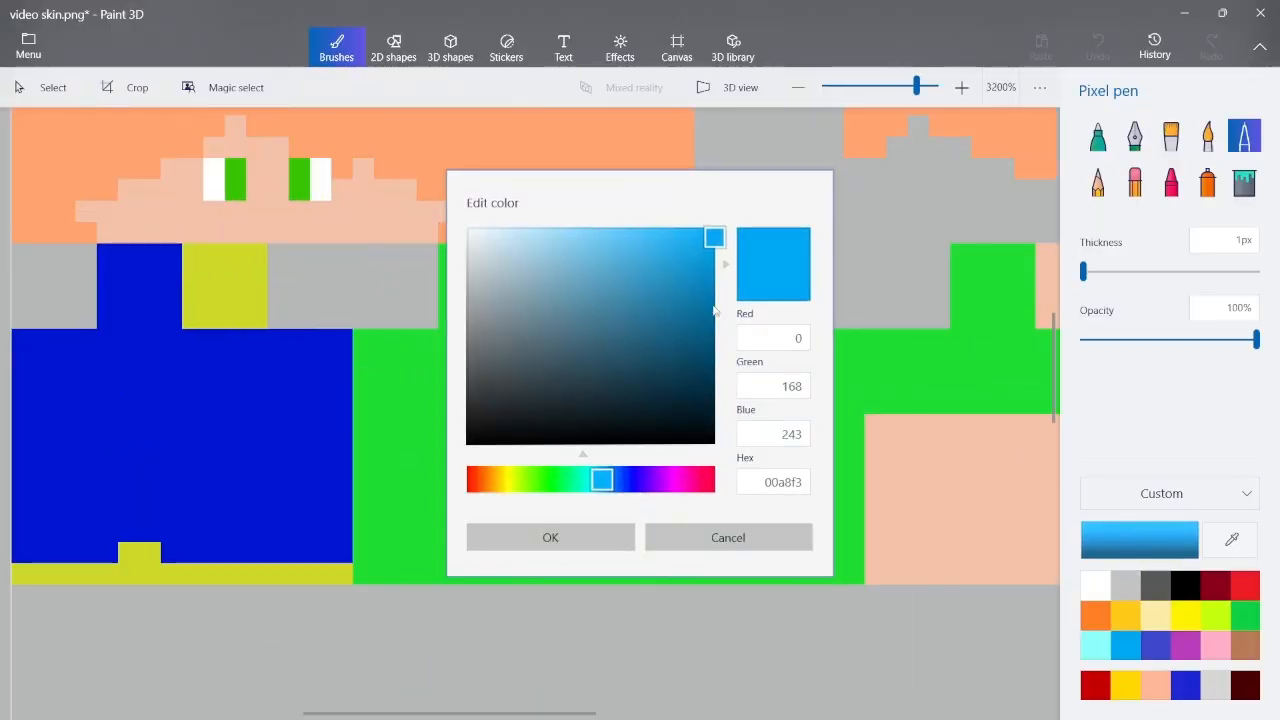
mouse_move(708, 276)
mouse_down()
mouse_move(666, 249)
mouse_move(647, 256)
mouse_move(677, 284)
mouse_up()
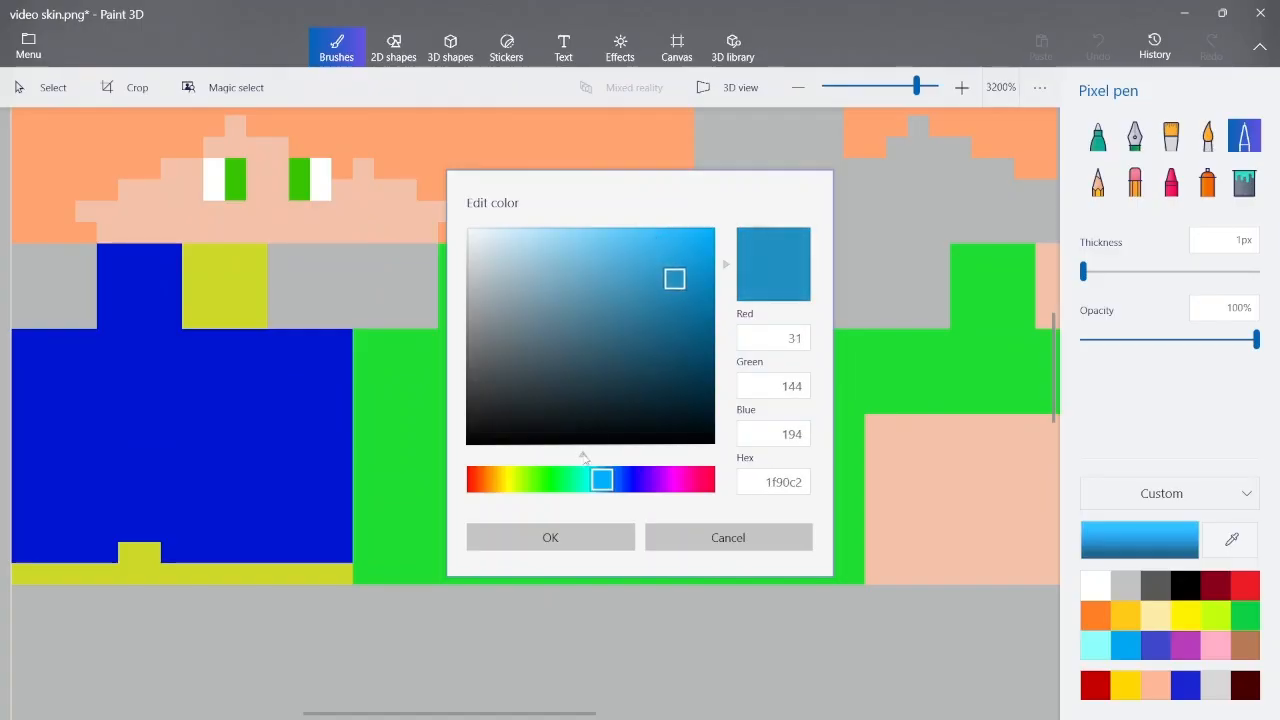
click(584, 537)
Repaint the green shirt and upper sleeve areas blue, and recolour the brown neck patch peach
scroll(351, 363, up, 3)
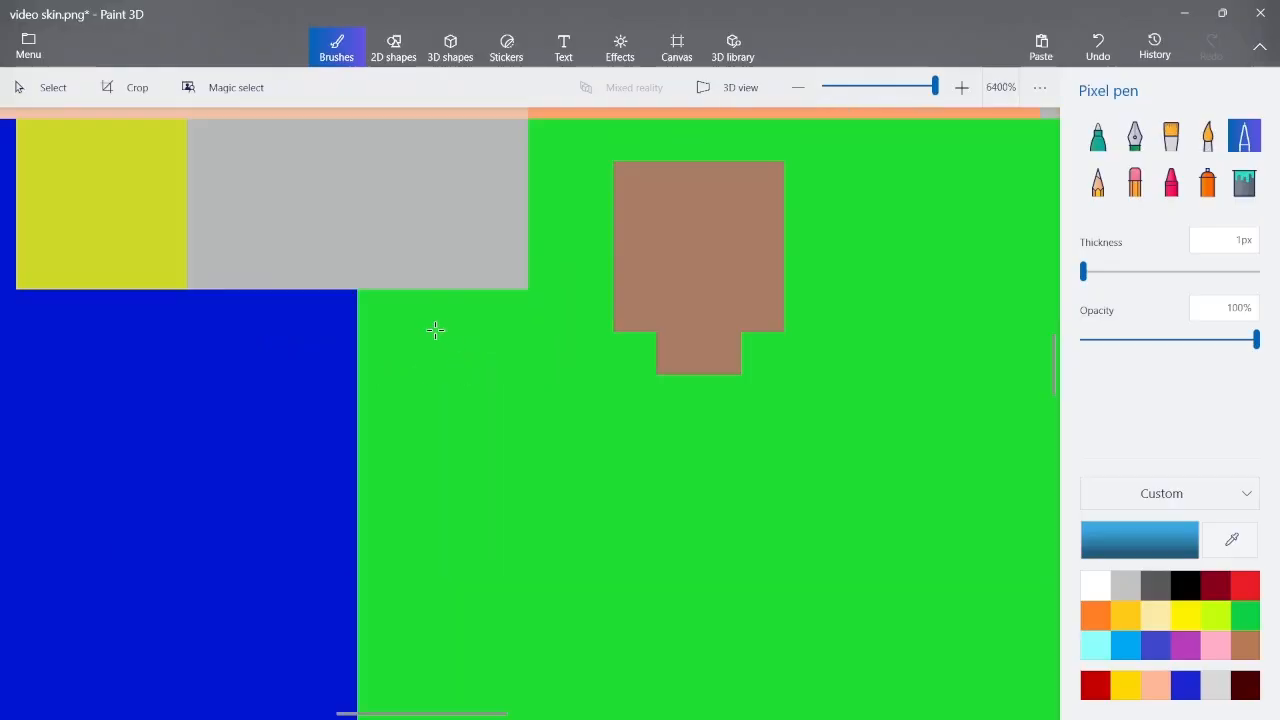
mouse_move(435, 330)
mouse_down()
mouse_move(621, 338)
mouse_move(420, 346)
mouse_move(388, 374)
mouse_move(389, 395)
mouse_move(649, 402)
mouse_move(649, 422)
mouse_move(685, 428)
mouse_move(724, 406)
mouse_move(676, 406)
mouse_move(784, 416)
mouse_move(766, 433)
mouse_move(777, 355)
mouse_move(824, 366)
mouse_move(824, 387)
mouse_move(822, 297)
mouse_move(856, 324)
mouse_move(866, 424)
mouse_move(405, 437)
mouse_up()
click(393, 436)
scroll(760, 253, down, 5)
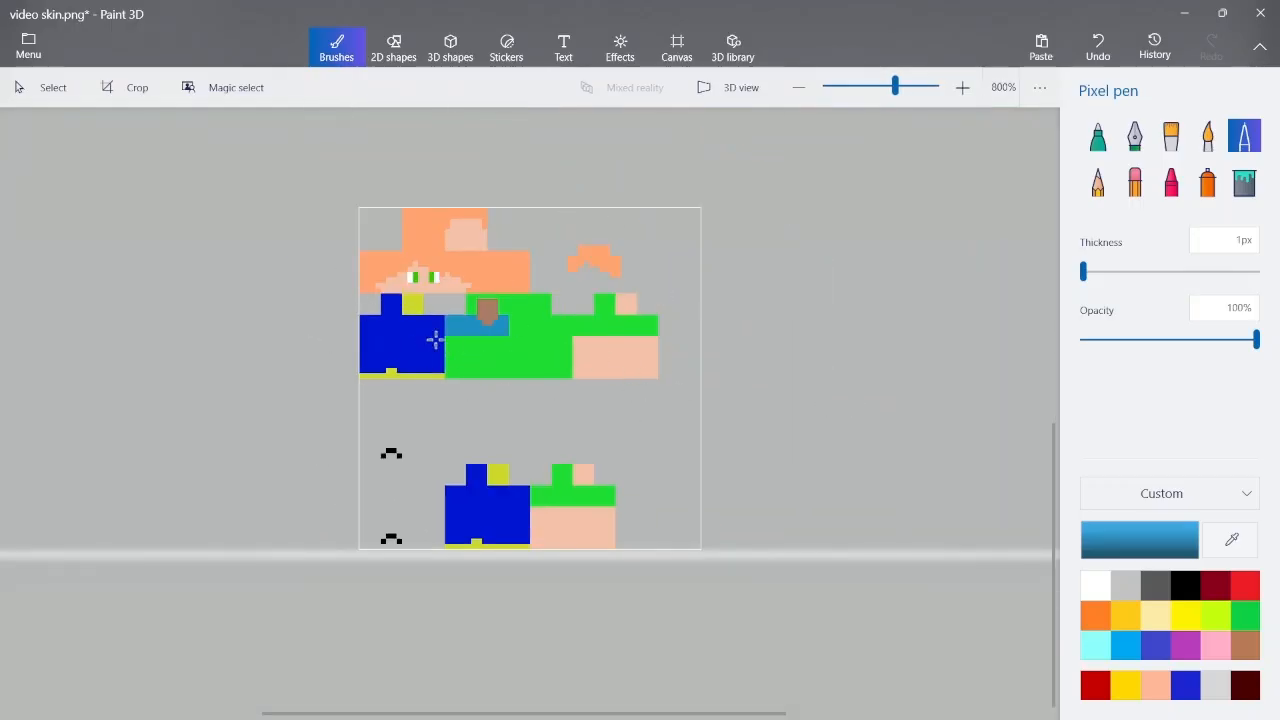
scroll(435, 340, up, 2)
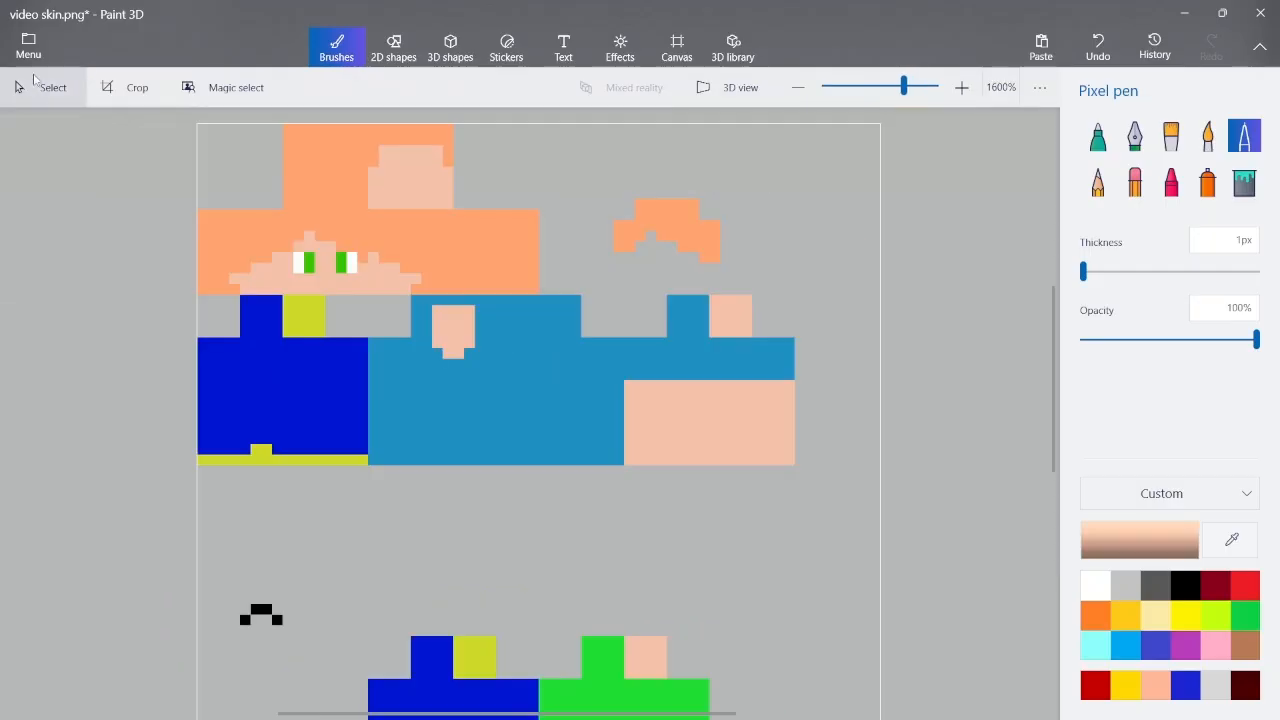
Copy the 18 × 20 px blue-sleeved arm block and place it over the green-sleeved arm in the lower row
click(38, 88)
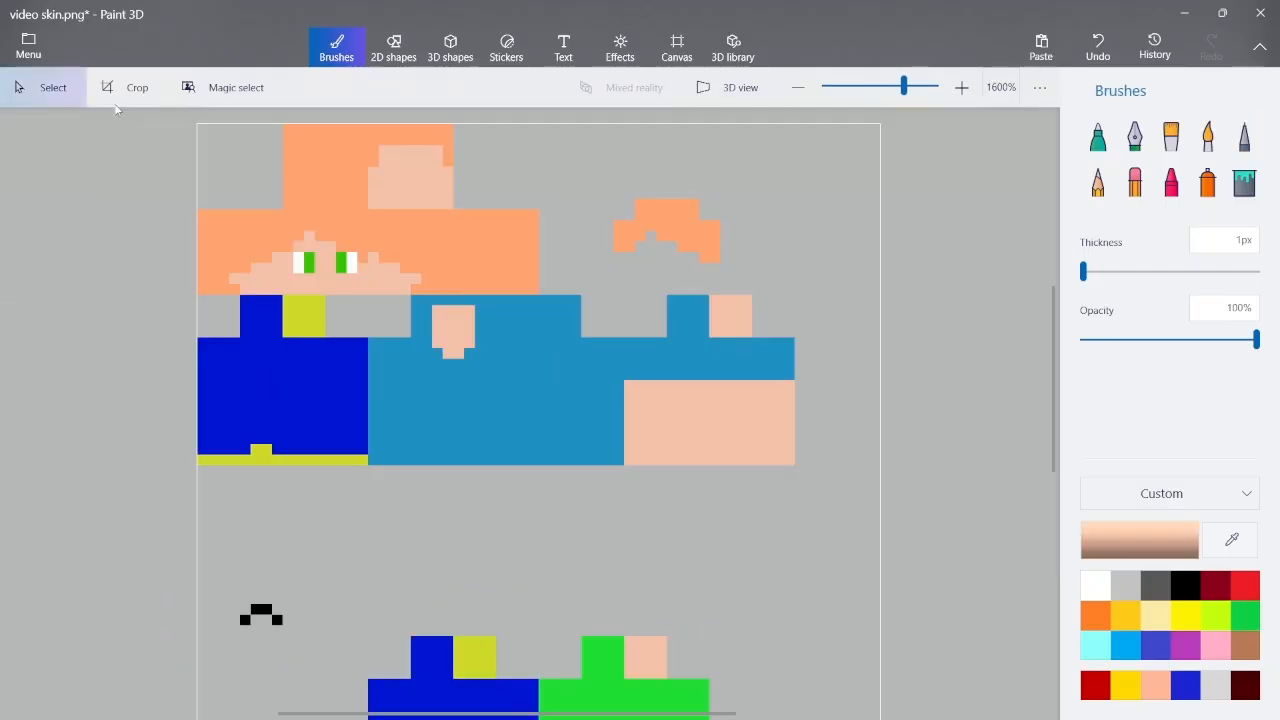
drag(624, 294, 810, 508)
scroll(742, 295, down, 2)
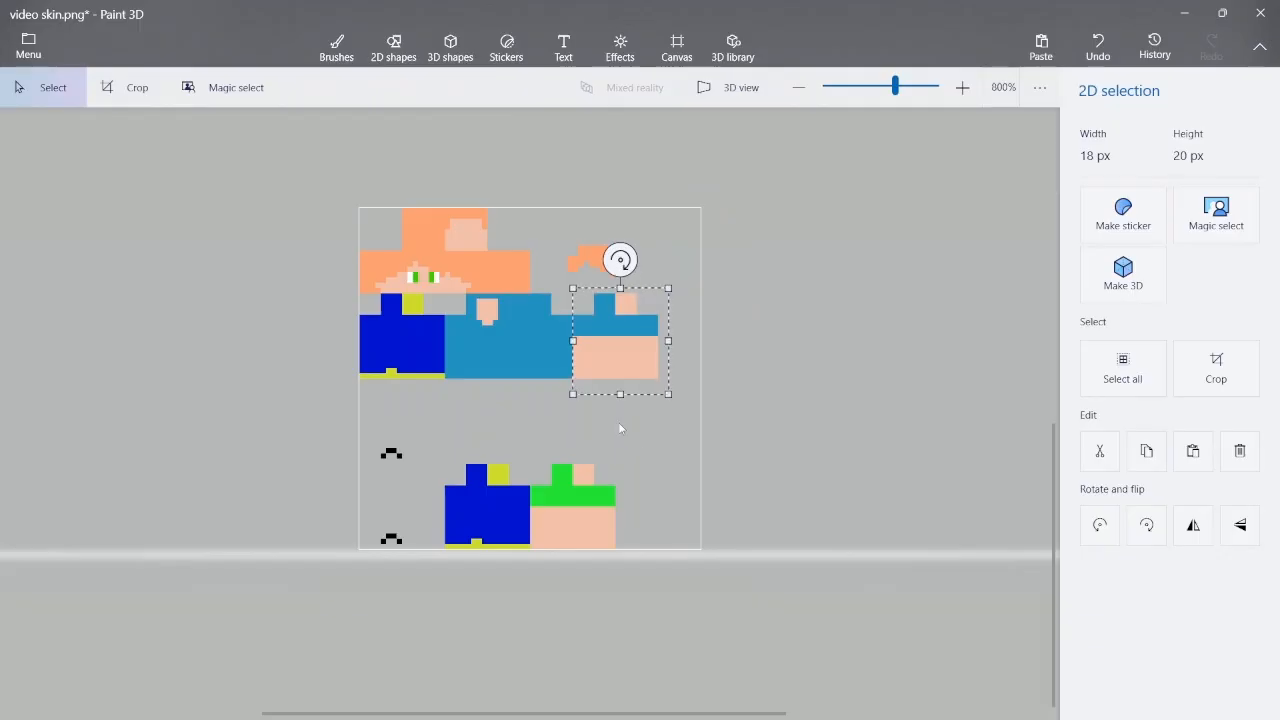
mouse_move(626, 354)
mouse_down()
mouse_move(605, 362)
mouse_move(566, 503)
mouse_move(579, 495)
mouse_up()
click(485, 413)
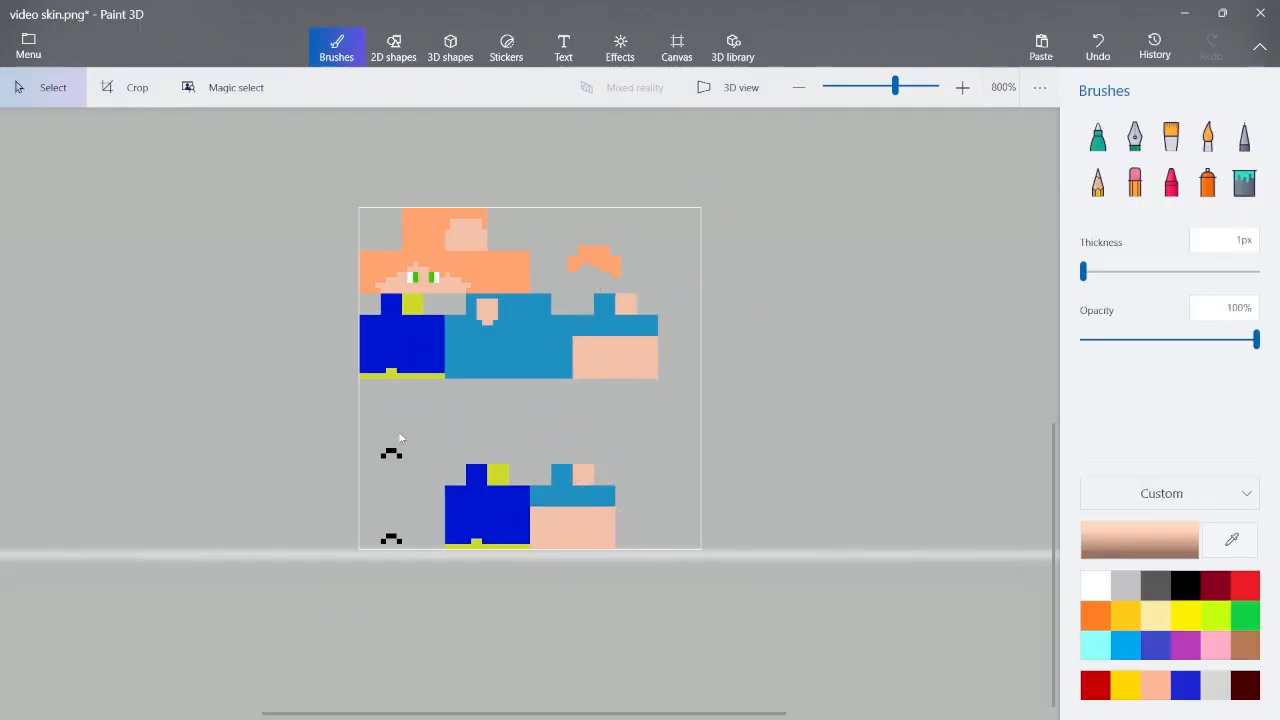
Mix a custom dark brown, hex 3a1c08, and set the Pixel pen thickness to 3px
scroll(398, 437, up, 3)
scroll(290, 290, down, 1)
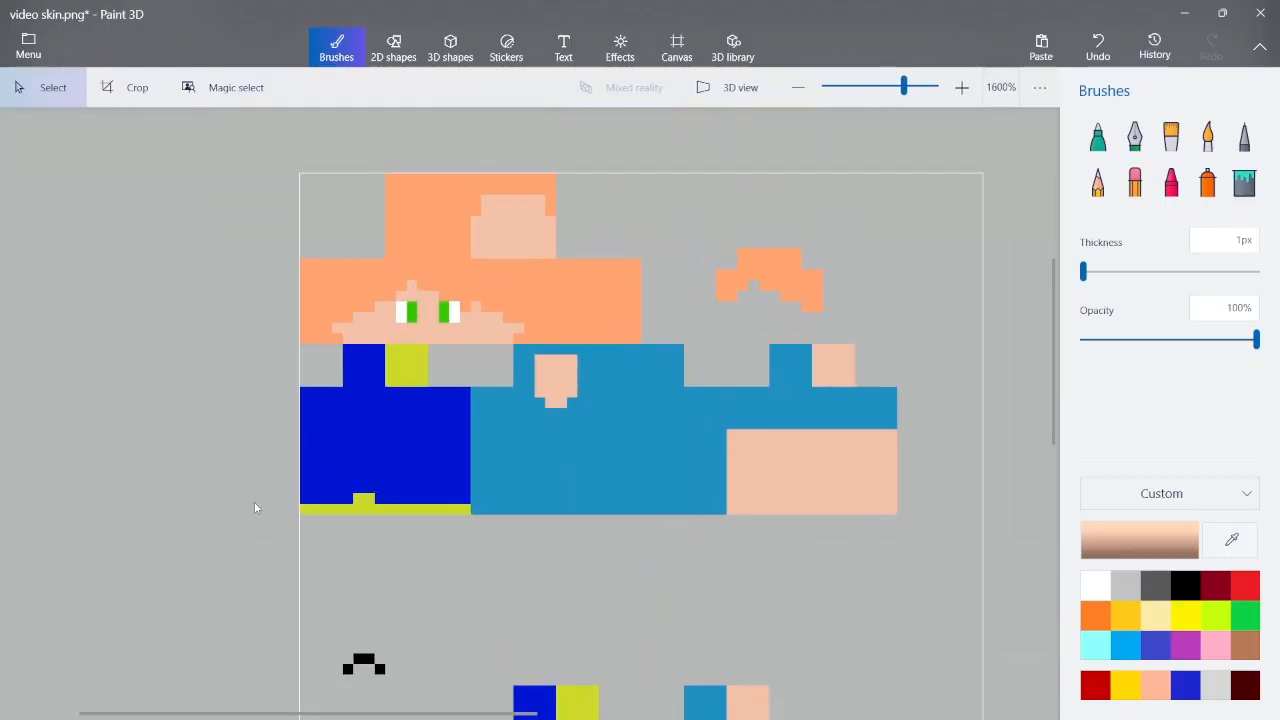
scroll(255, 508, up, 1)
click(1165, 540)
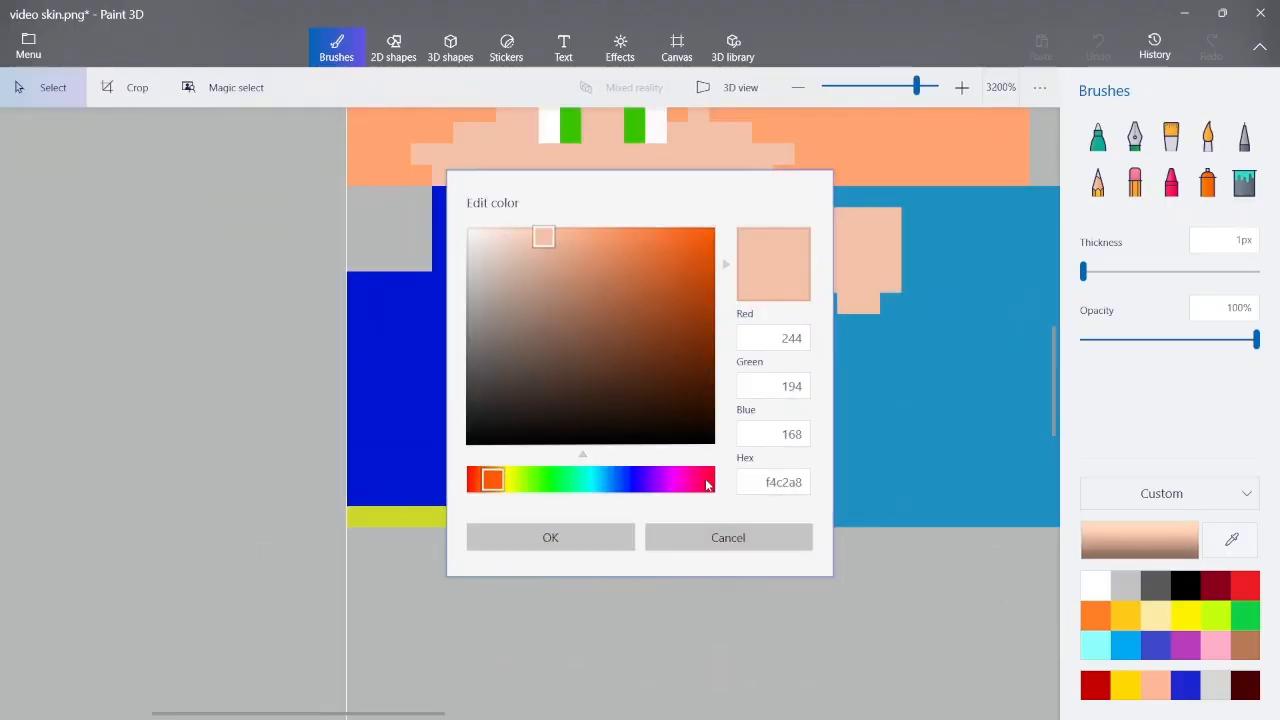
drag(684, 410, 671, 396)
drag(496, 485, 500, 483)
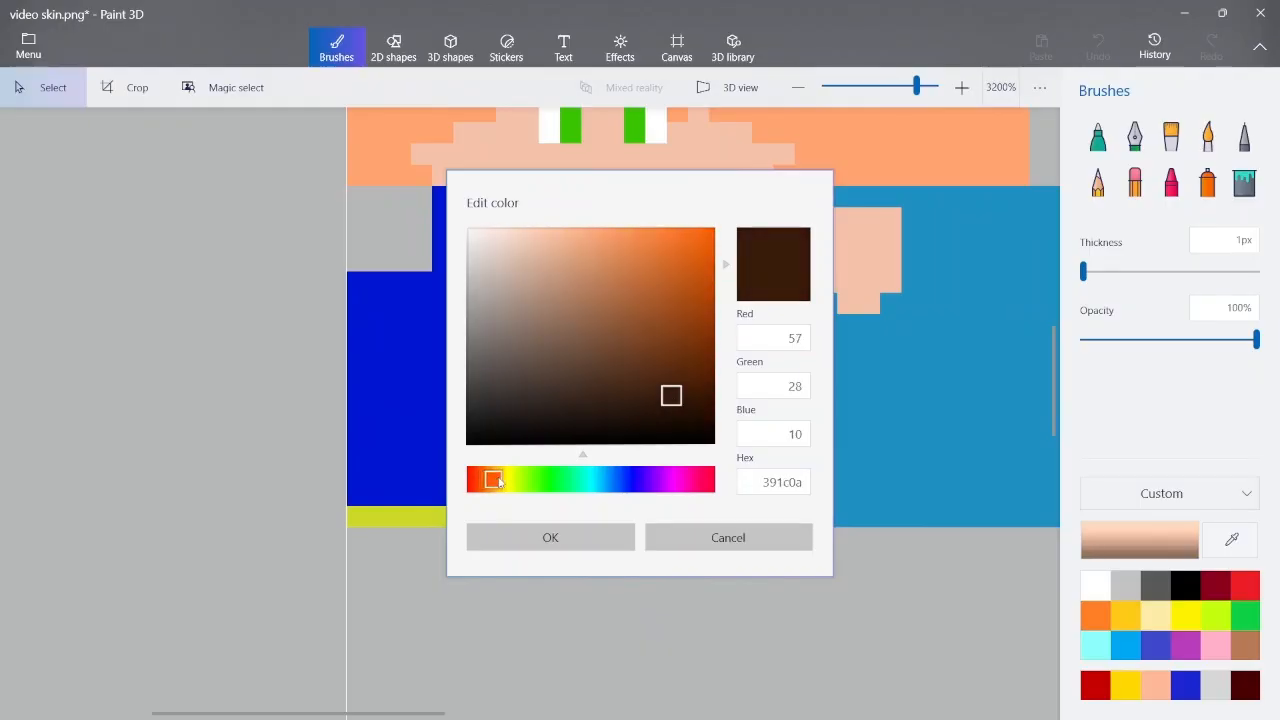
click(679, 401)
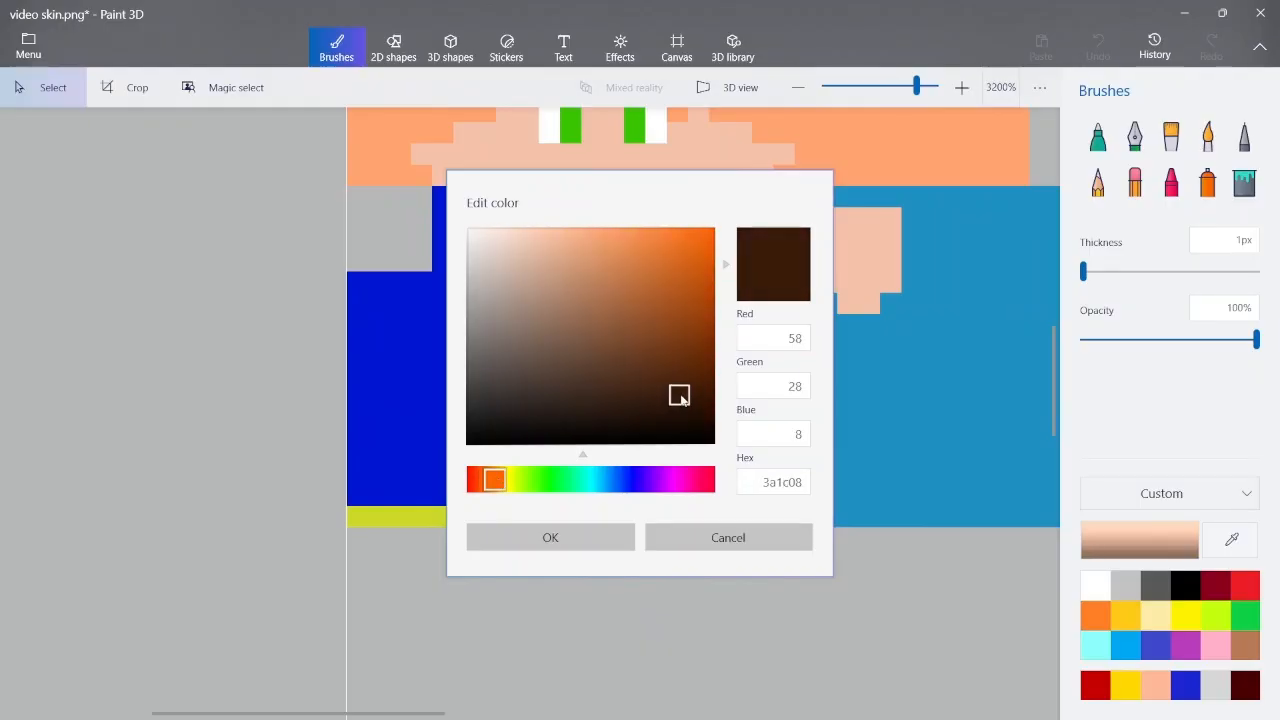
click(575, 541)
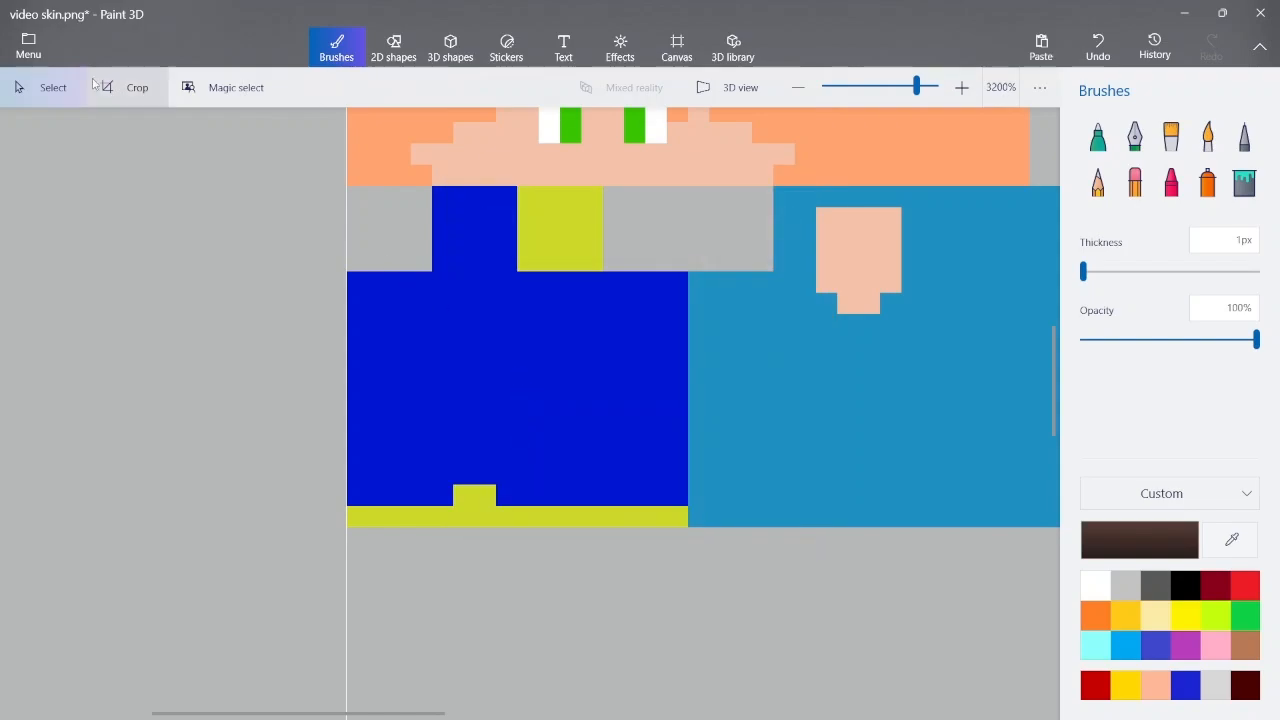
click(1244, 136)
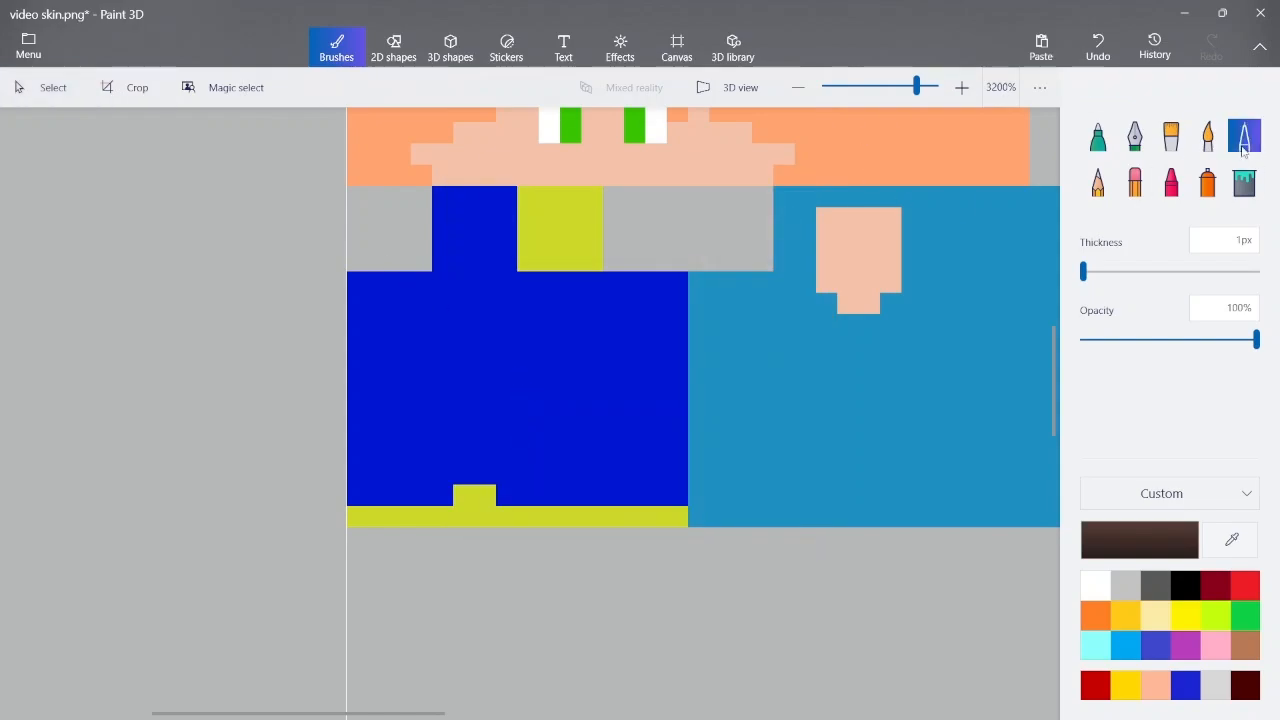
drag(1089, 271, 1086, 272)
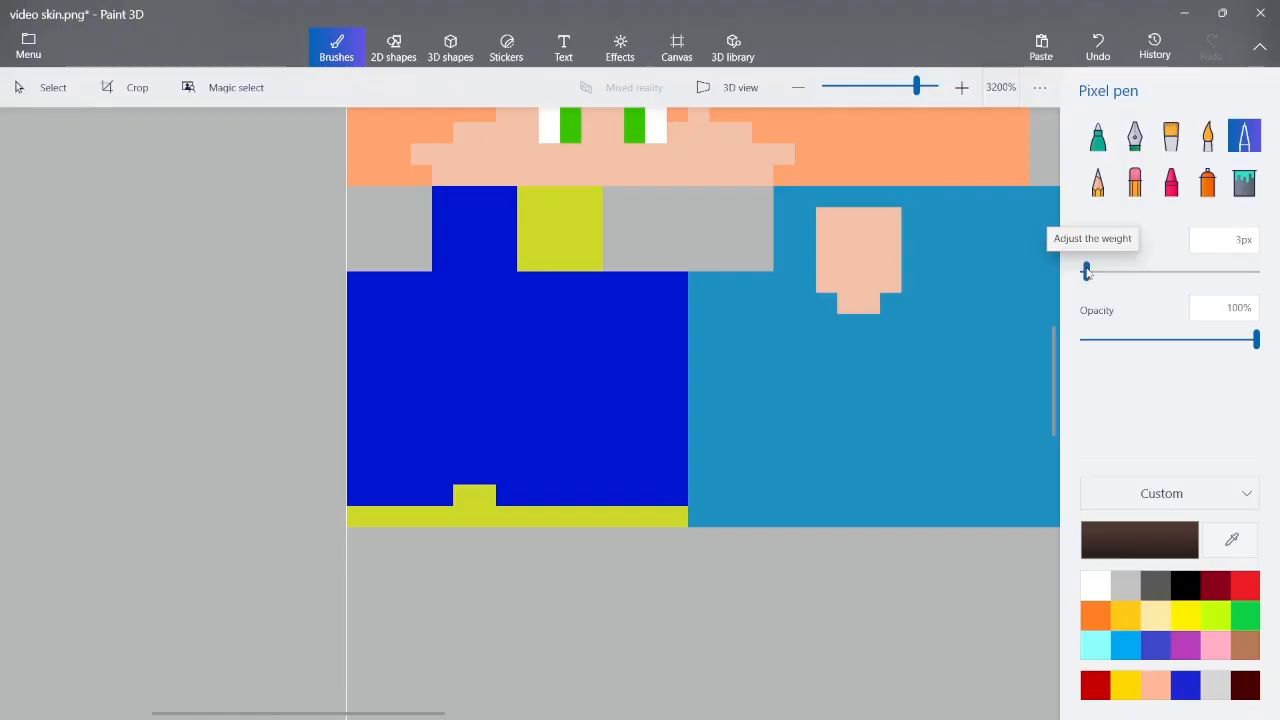
drag(483, 316, 467, 306)
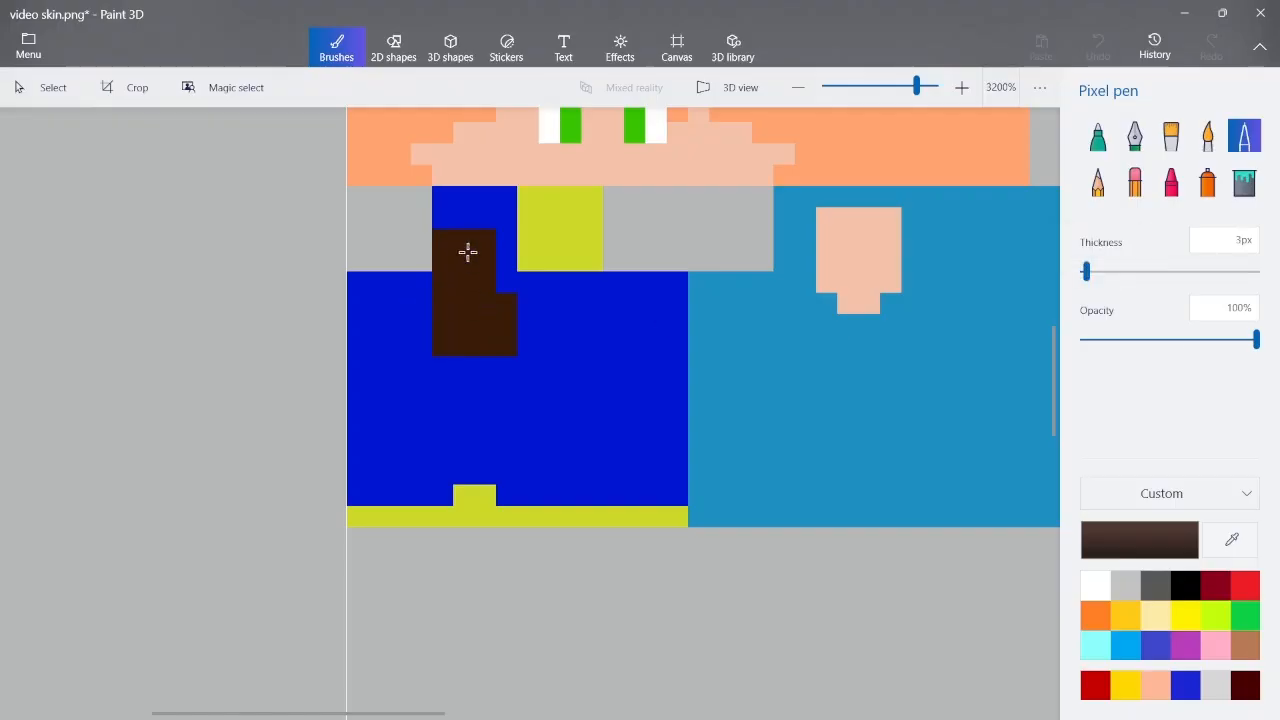
drag(472, 218, 500, 320)
key(ctrl+z)
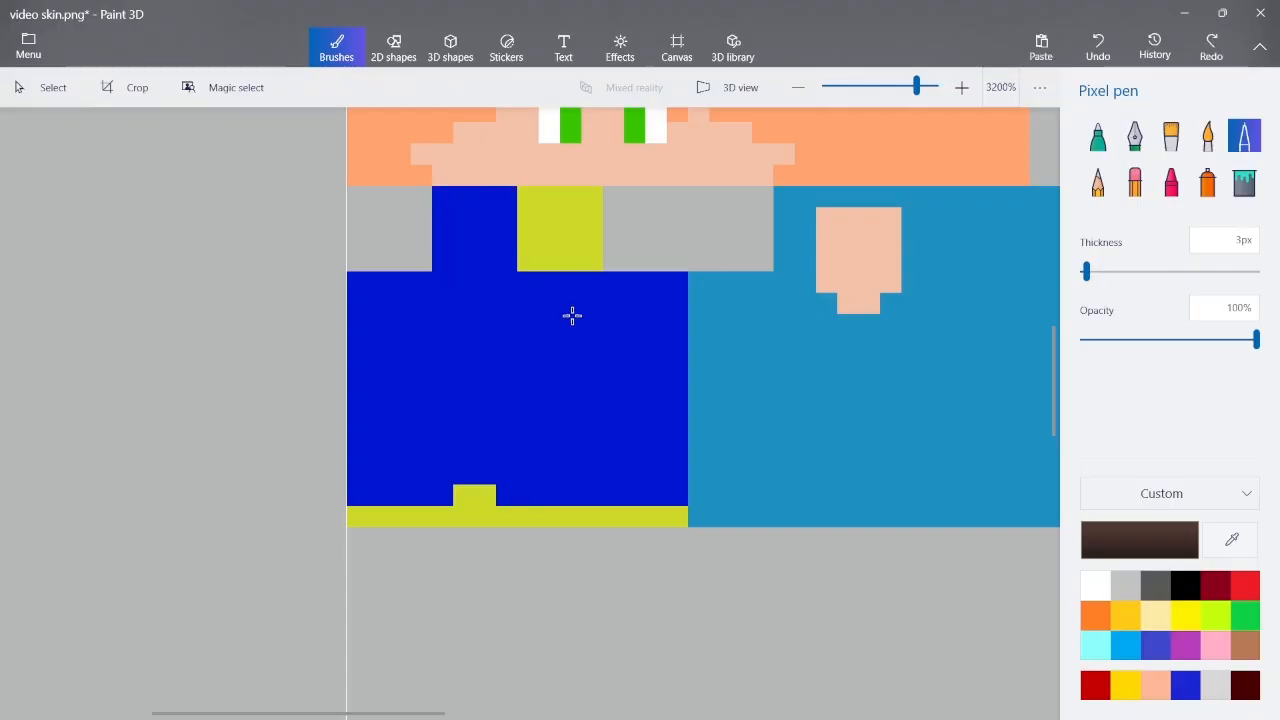
Repaint the blue trouser area of the upper leg block dark brown, including its top square, leaving the yellow shoe pixels
drag(658, 316, 471, 310)
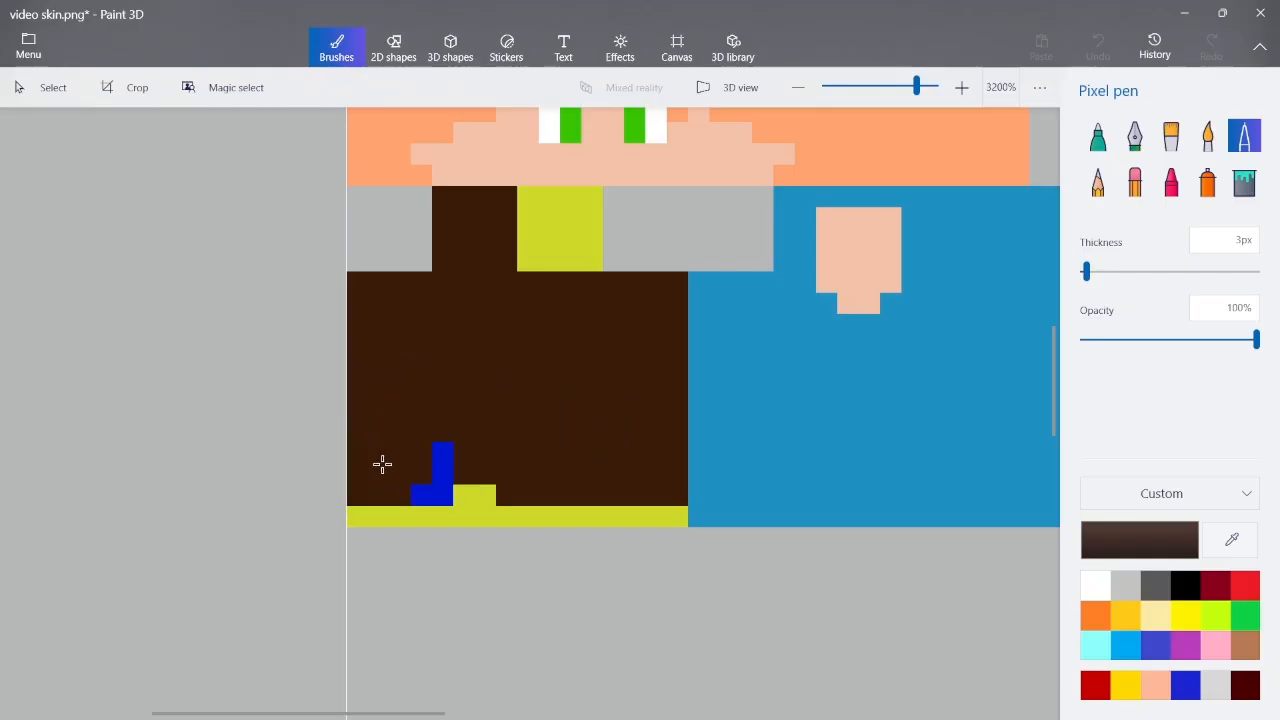
scroll(449, 351, down, 4)
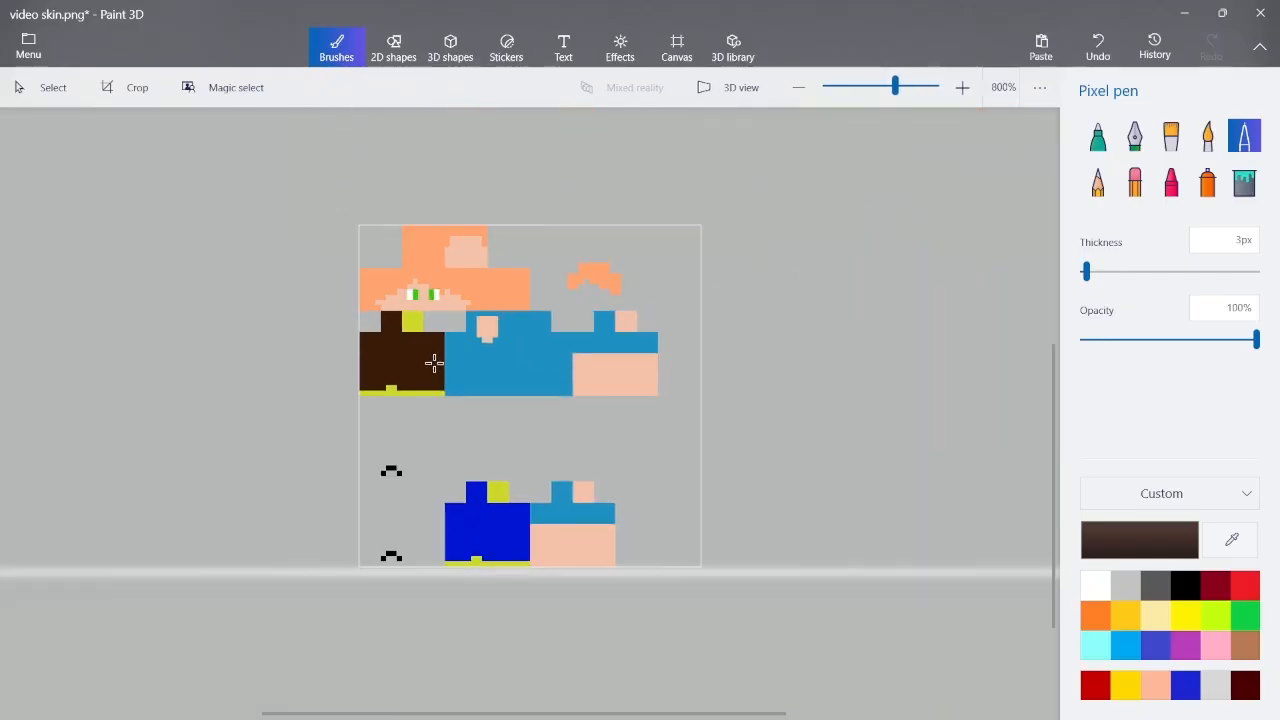
scroll(180, 279, up, 4)
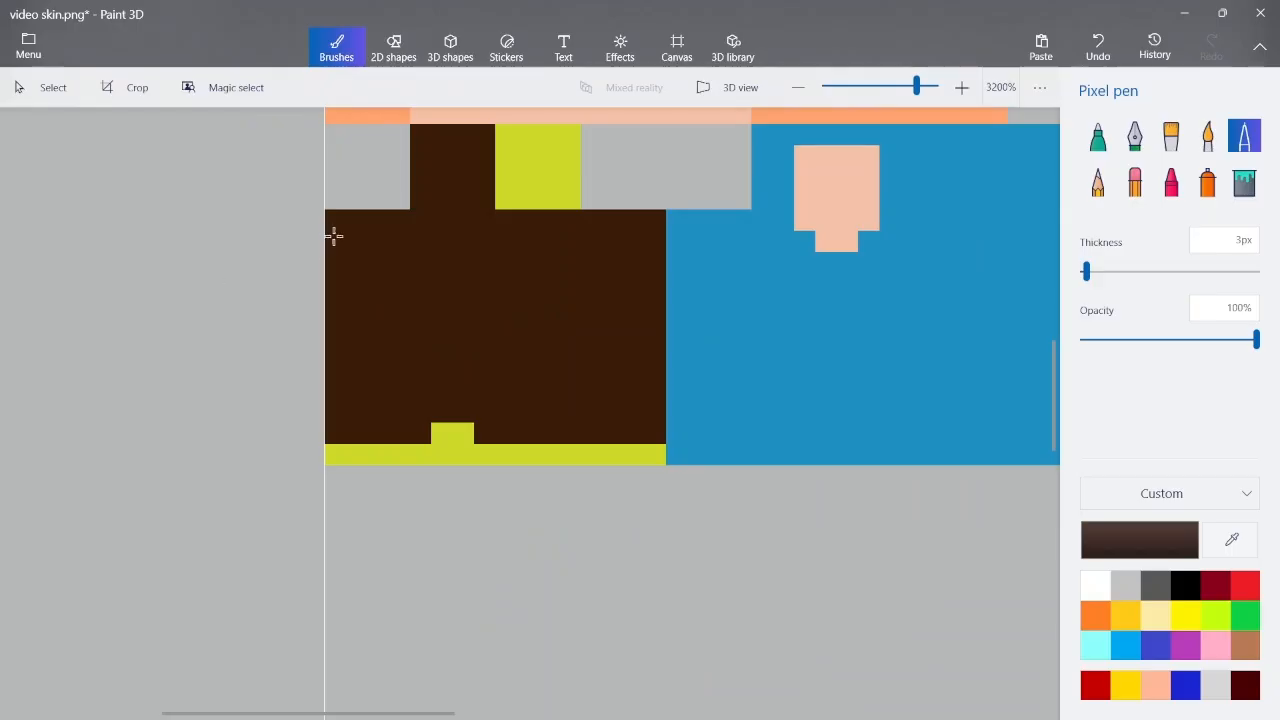
scroll(334, 237, down, 2)
Recolour the yellow sole strip, its raised notch and the yellow square above the leg white at 1px thickness
scroll(358, 222, up, 2)
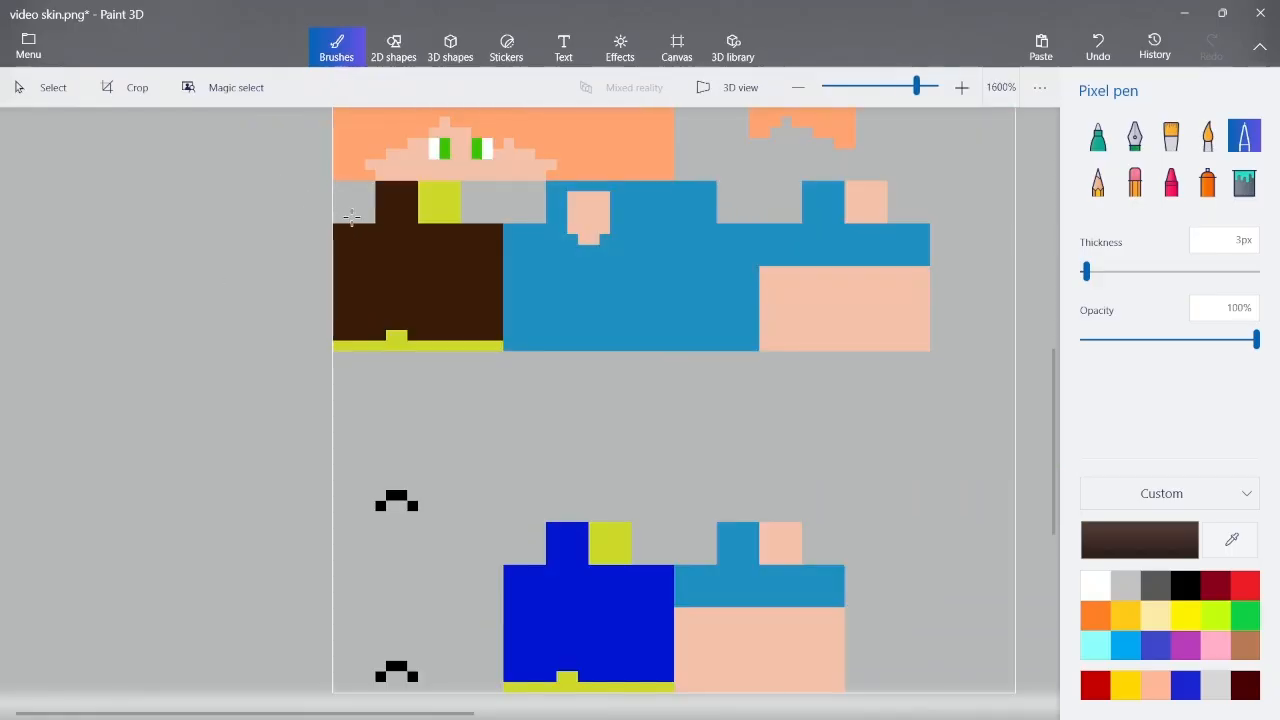
click(1092, 587)
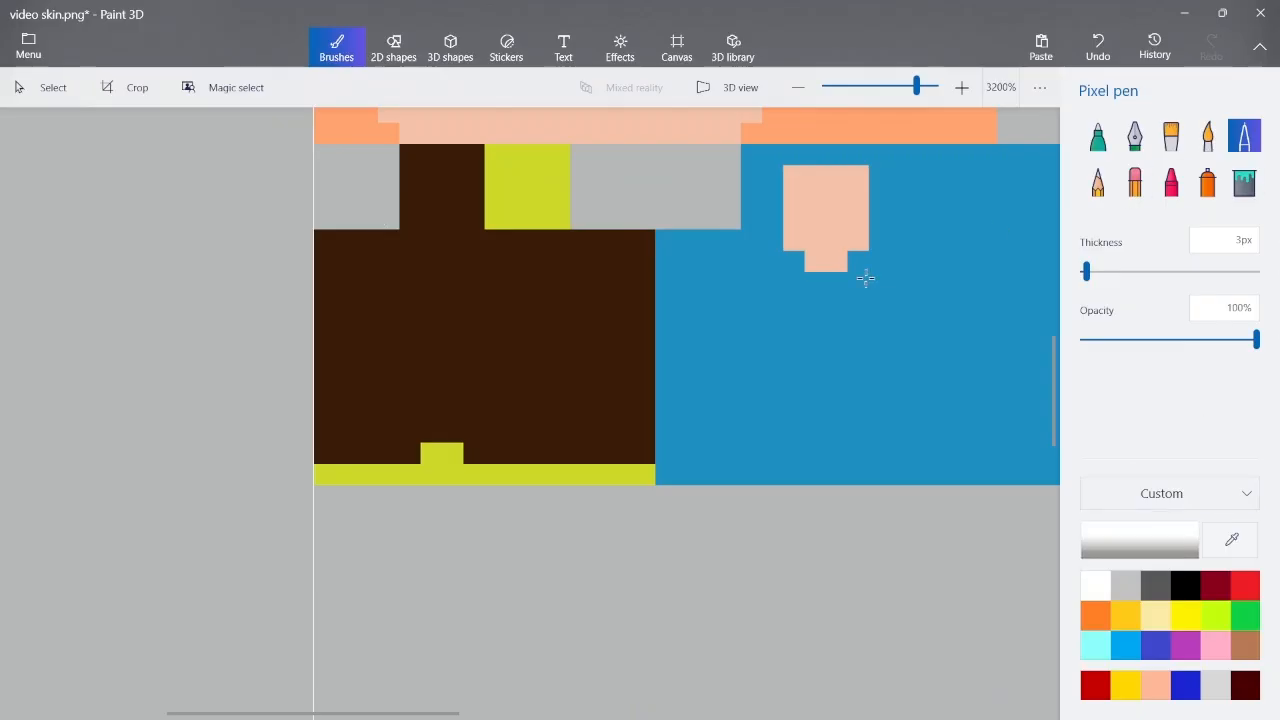
drag(1085, 271, 1079, 271)
drag(427, 467, 612, 476)
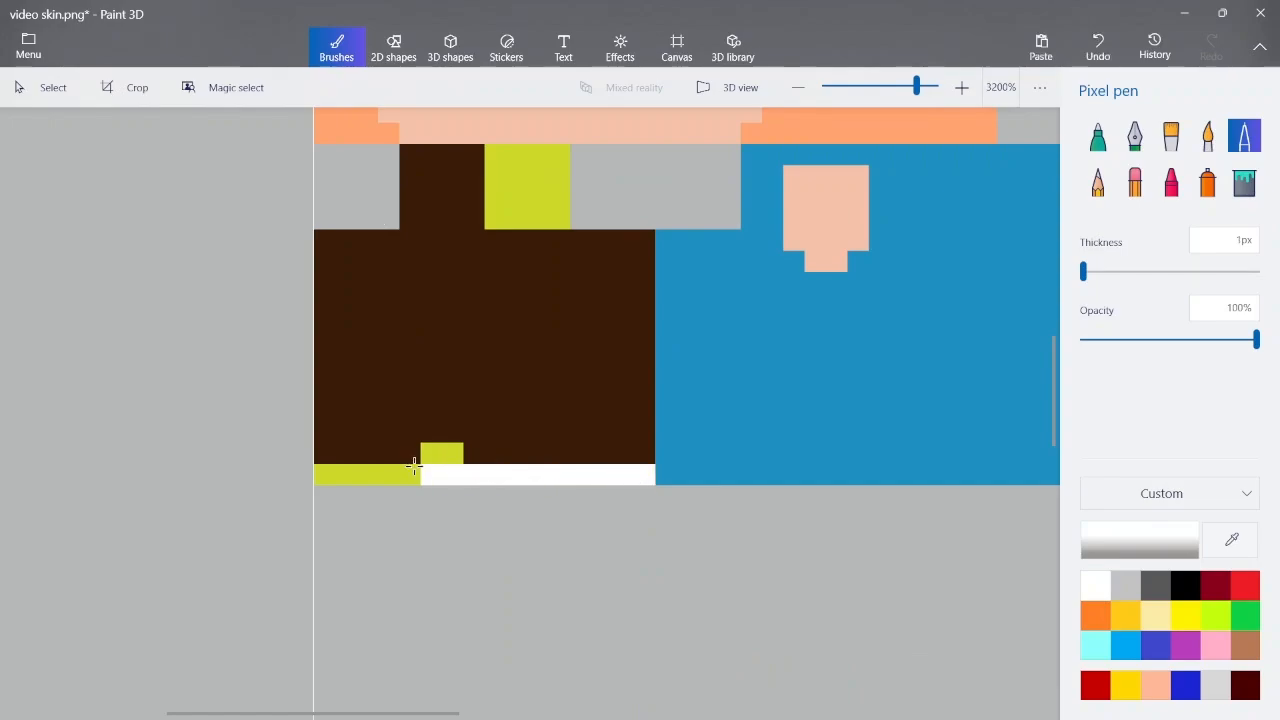
mouse_move(414, 466)
mouse_down()
mouse_move(330, 473)
mouse_move(456, 455)
mouse_up()
mouse_move(500, 157)
mouse_down()
mouse_move(495, 214)
mouse_move(518, 218)
mouse_move(521, 152)
mouse_move(539, 151)
mouse_move(561, 221)
mouse_move(560, 153)
mouse_up()
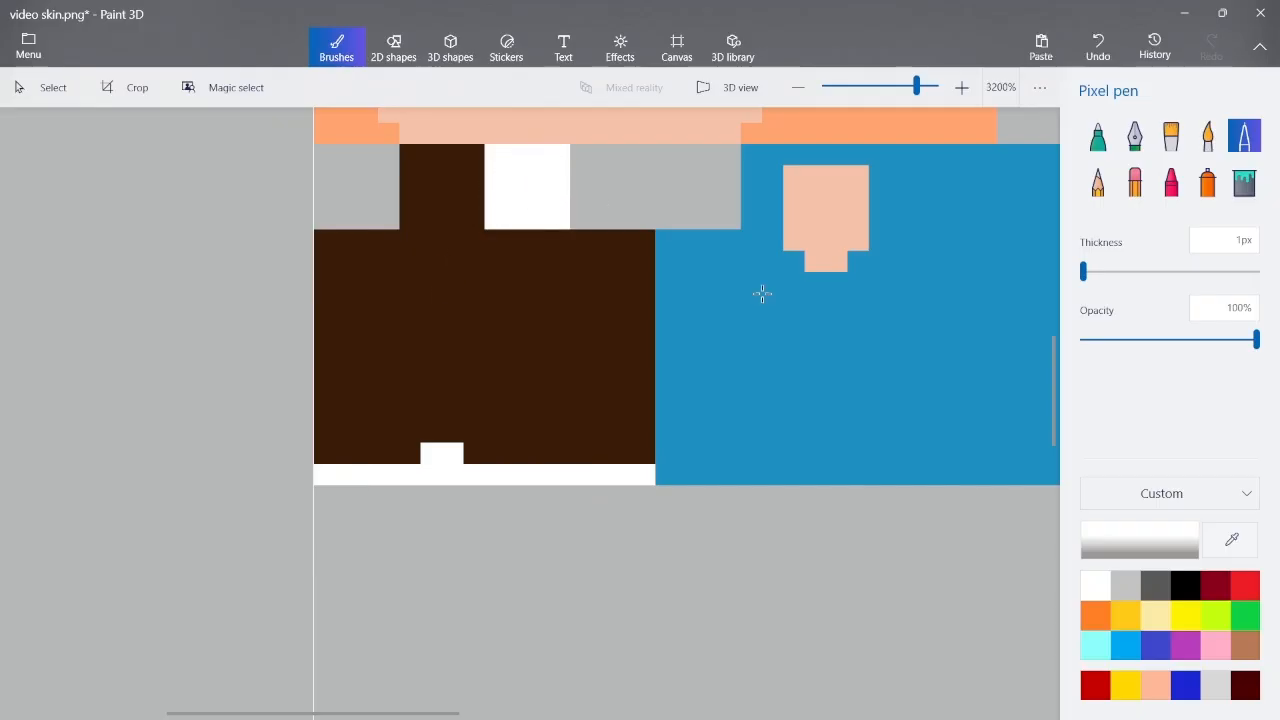
Paint a dark grey shoe row above the white sole and recolour both small black overlay pieces dark grey
click(1162, 585)
drag(496, 455, 645, 450)
scroll(457, 441, down, 1)
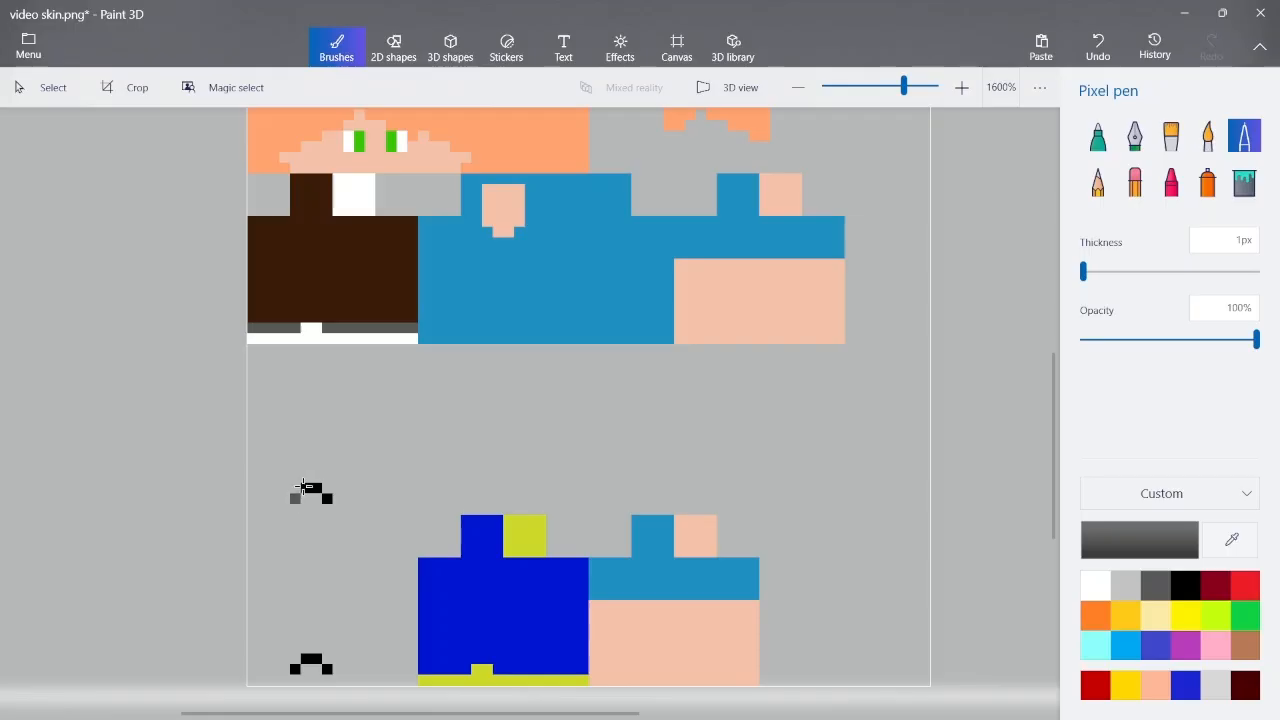
drag(304, 487, 327, 498)
drag(311, 661, 300, 665)
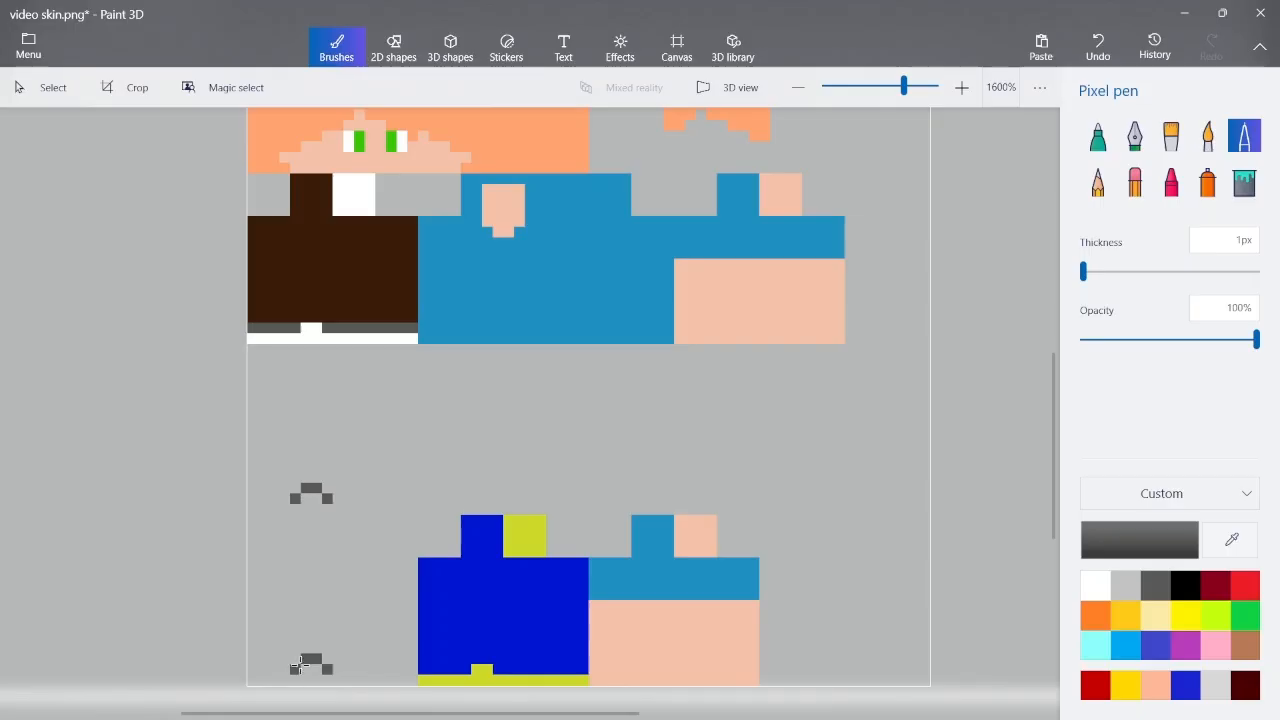
Copy the finished 16 × 16 px brown leg block and place it over the blue leg in the lower row
click(48, 88)
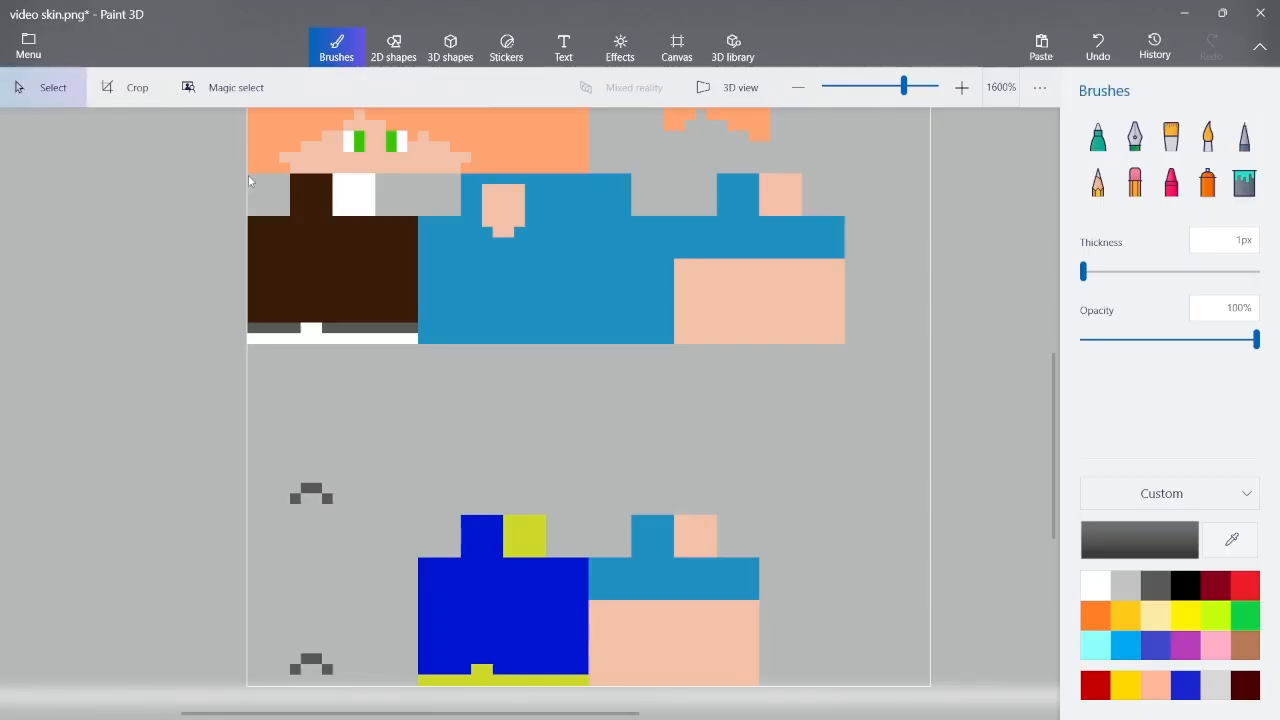
drag(247, 174, 418, 346)
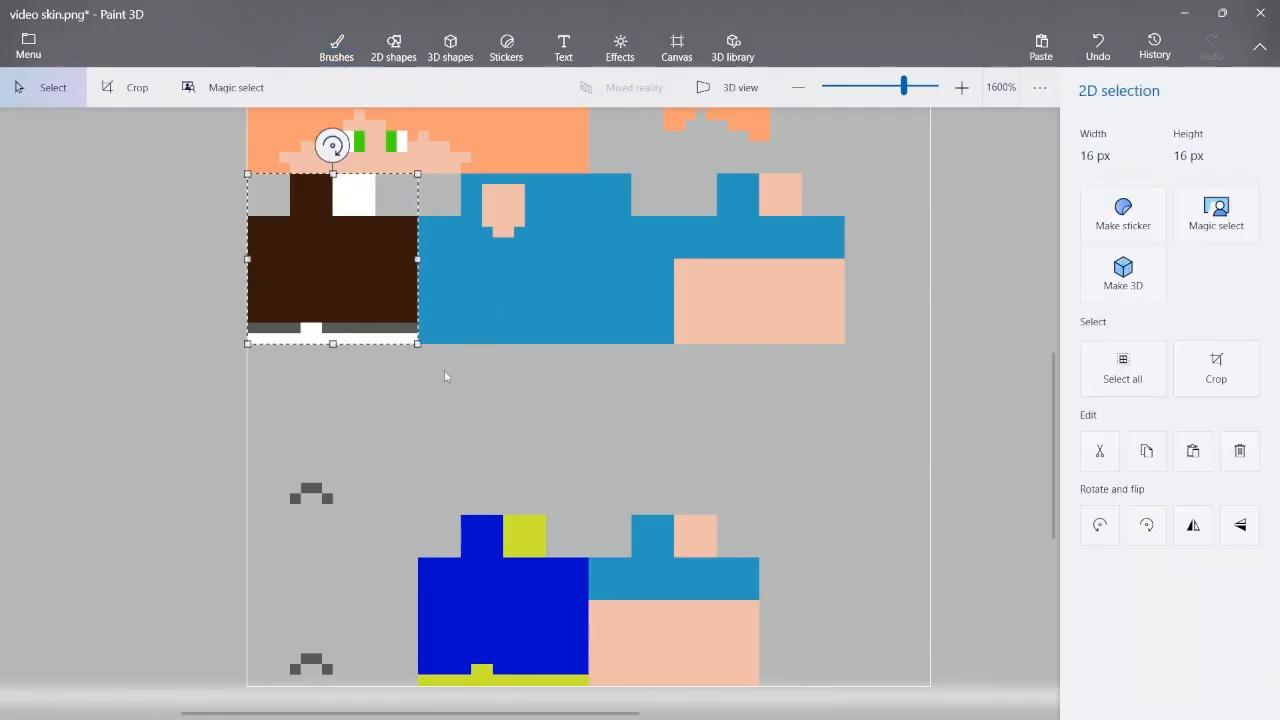
drag(336, 243, 508, 576)
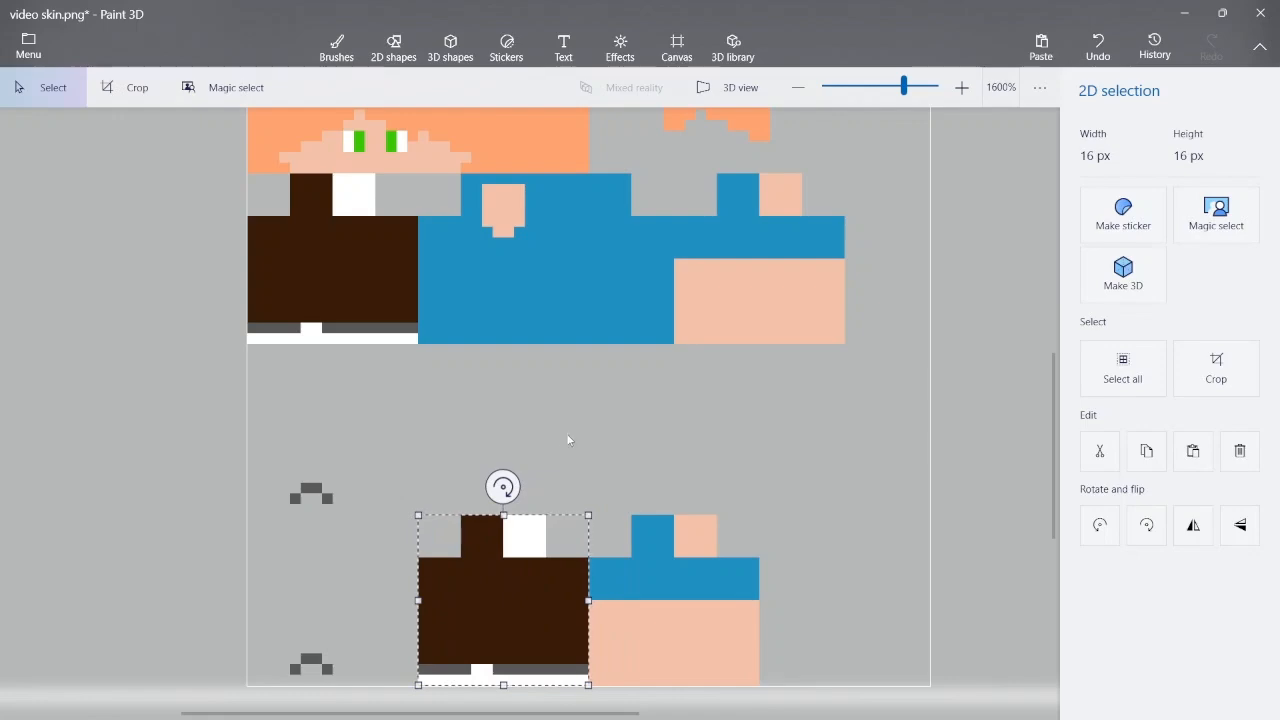
click(567, 435)
scroll(512, 366, down, 2)
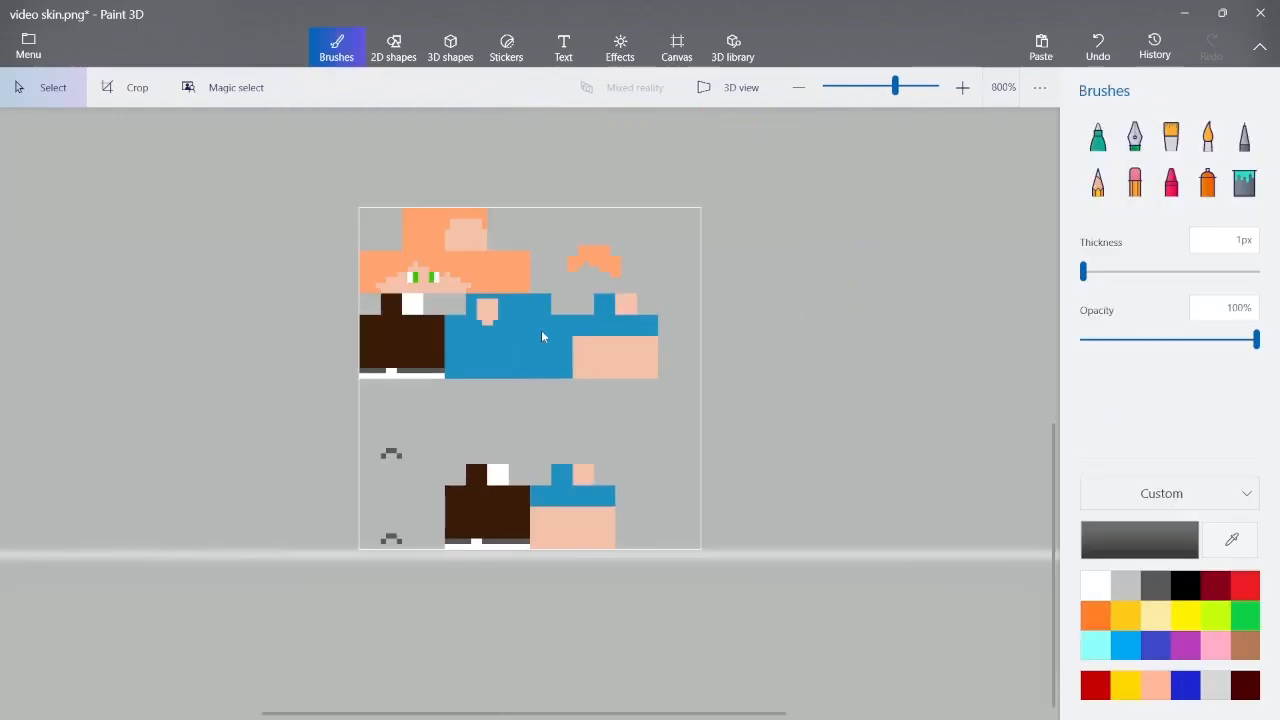
Save video skin.png and switch to the Nova Skin editor in the browser
key(alt+Tab)
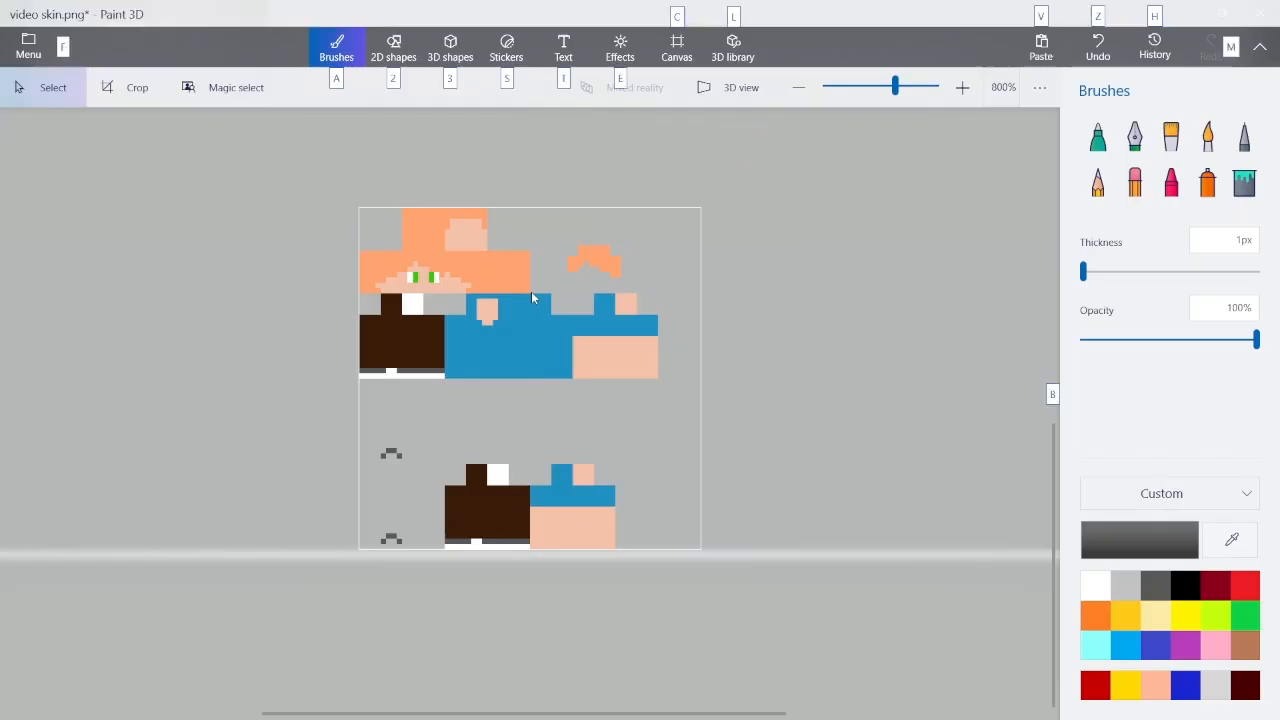
key(ctrl+s)
key(alt+Tab)
key(Tab)
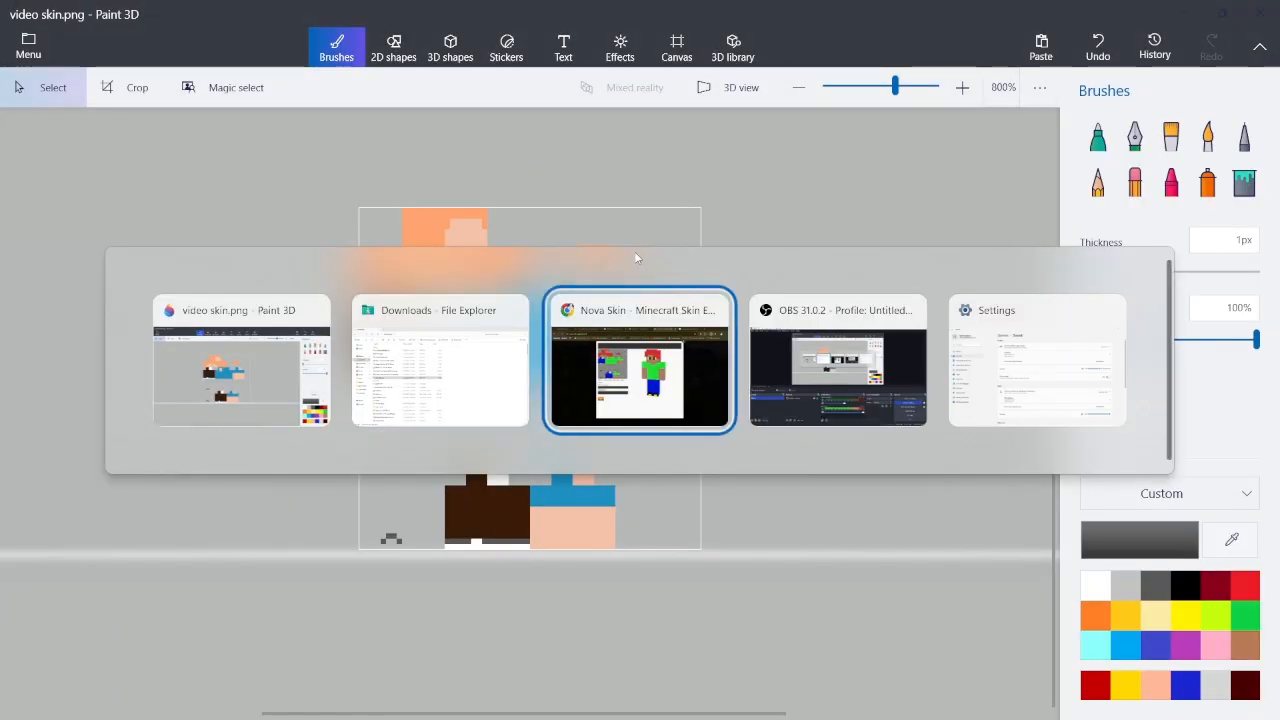
click(89, 254)
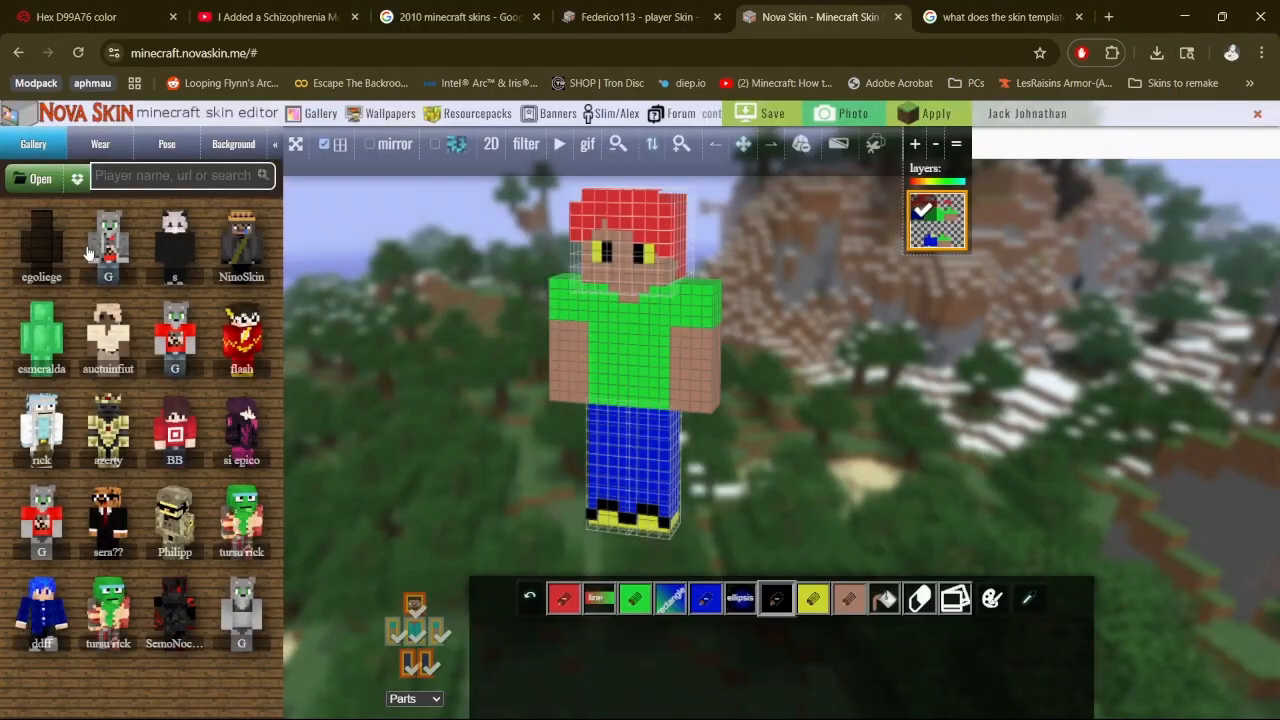
Load video skin.png from the Downloads folder into the Nova Skin editor
click(35, 188)
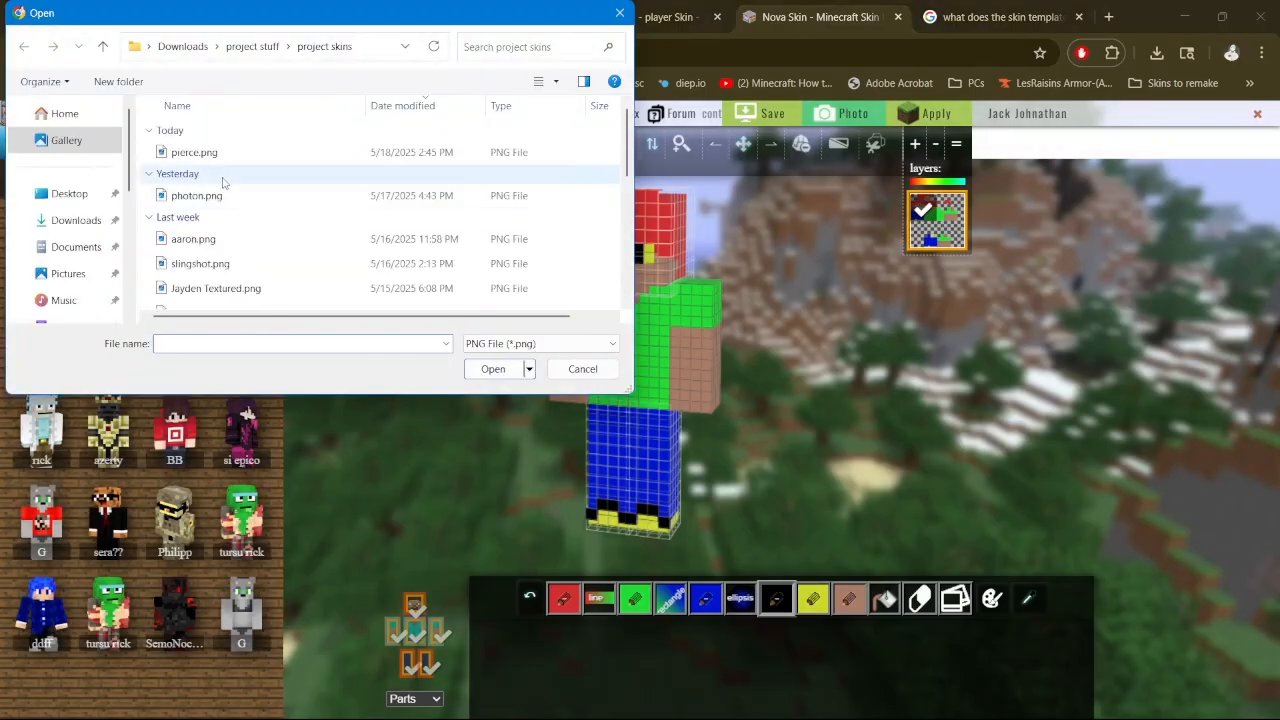
click(214, 155)
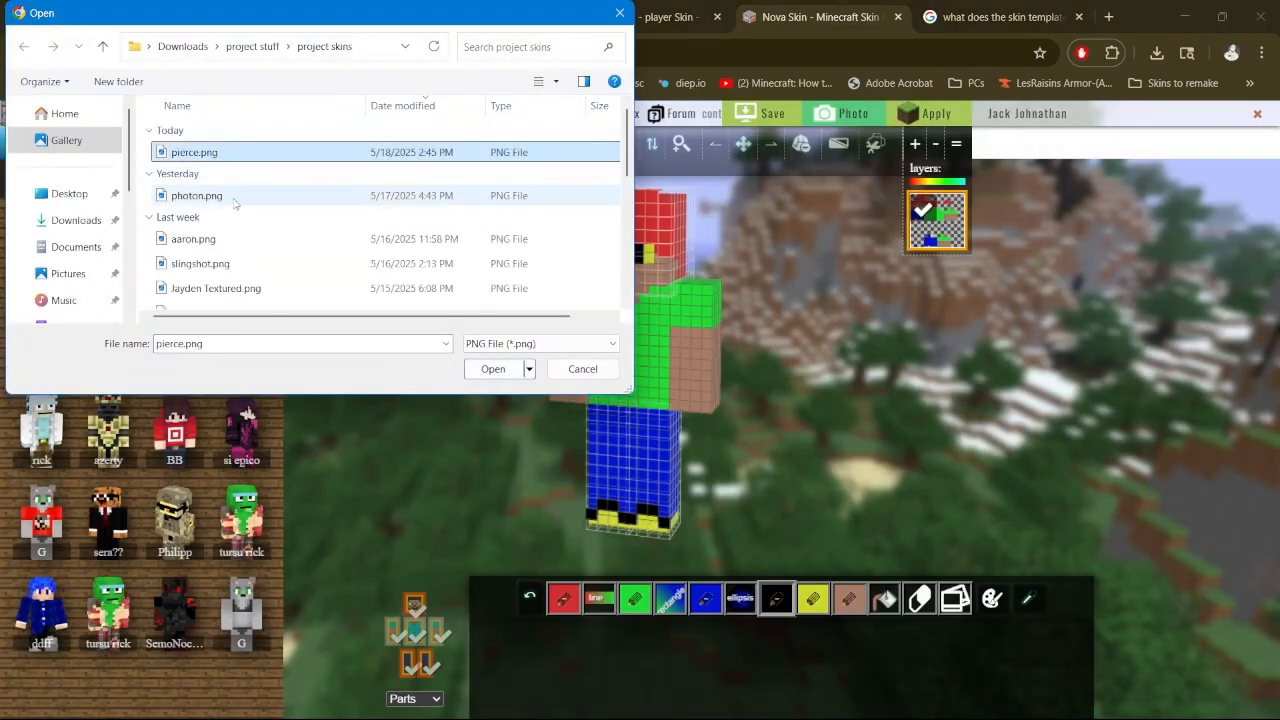
click(80, 220)
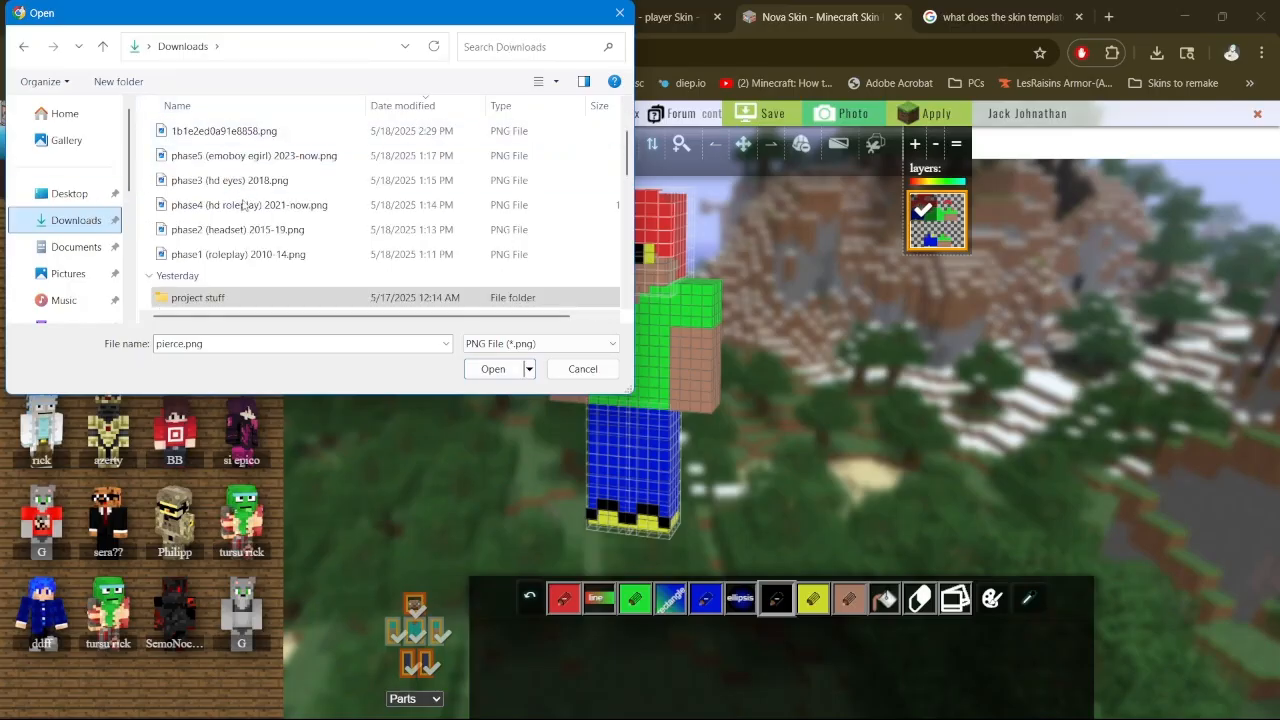
scroll(250, 182, up, 3)
click(220, 150)
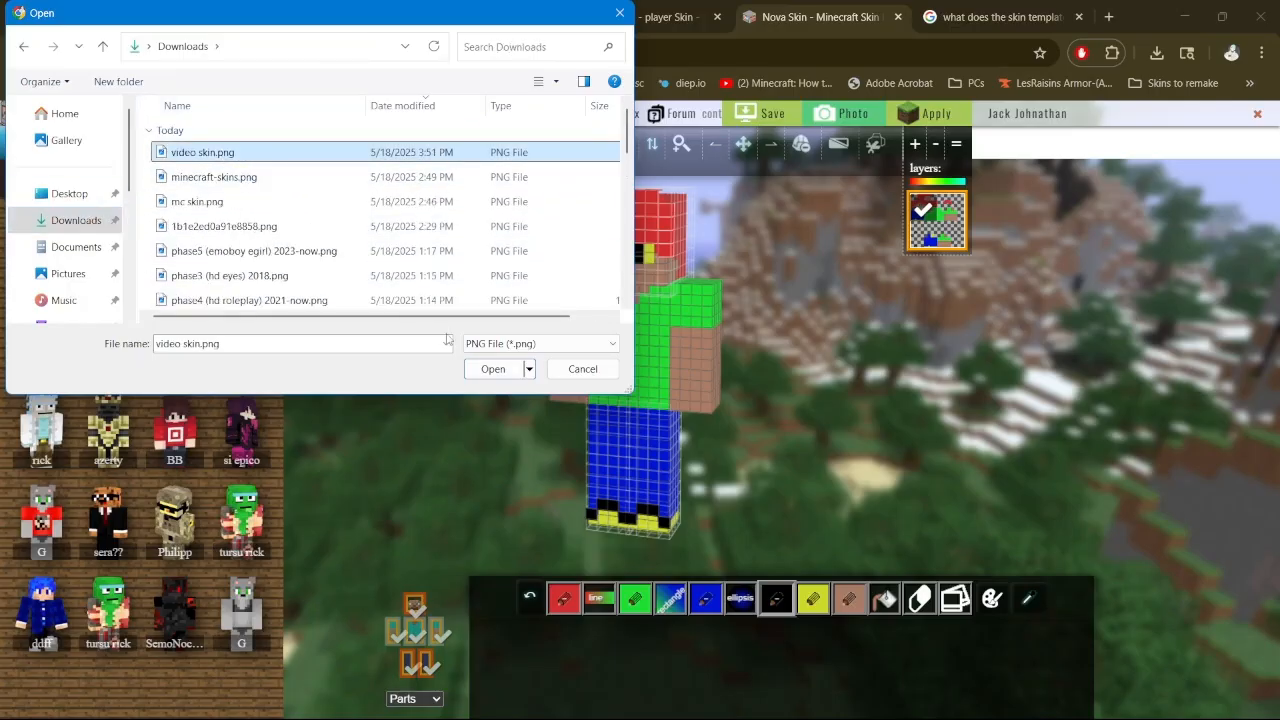
click(493, 369)
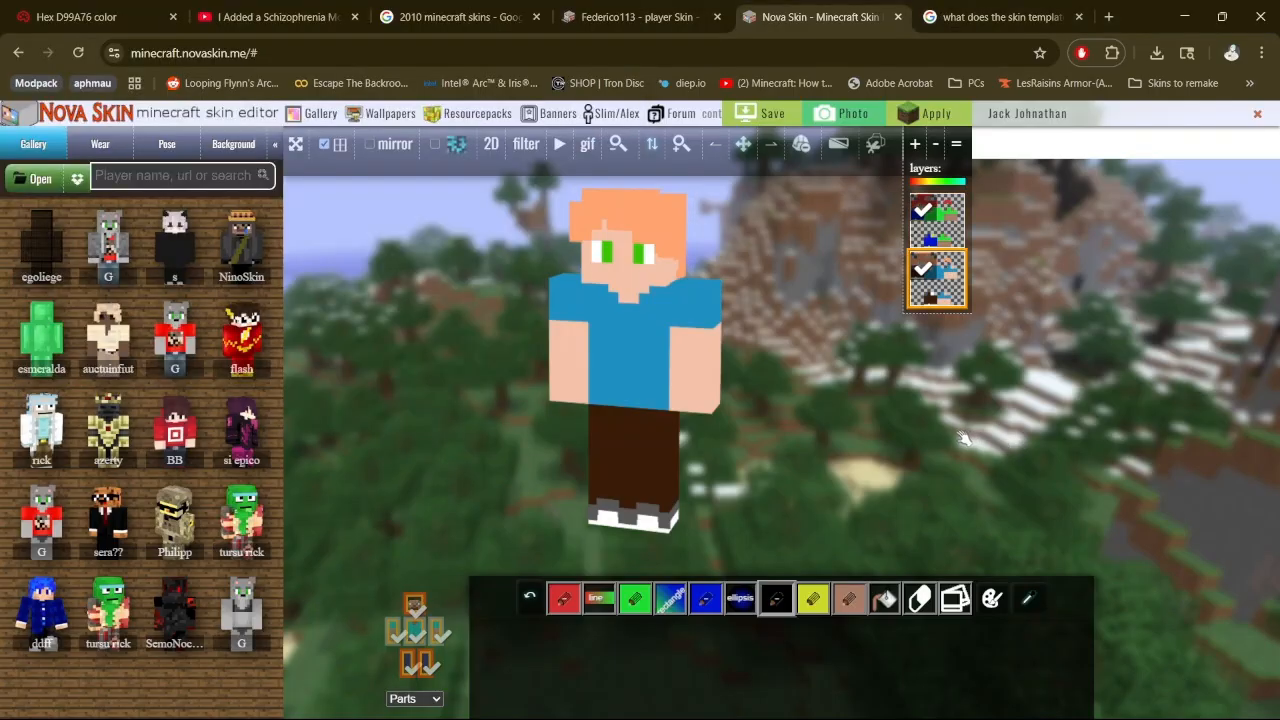
Hide the torso and examine the model's head and arms close up from the side and front
drag(964, 437, 918, 393)
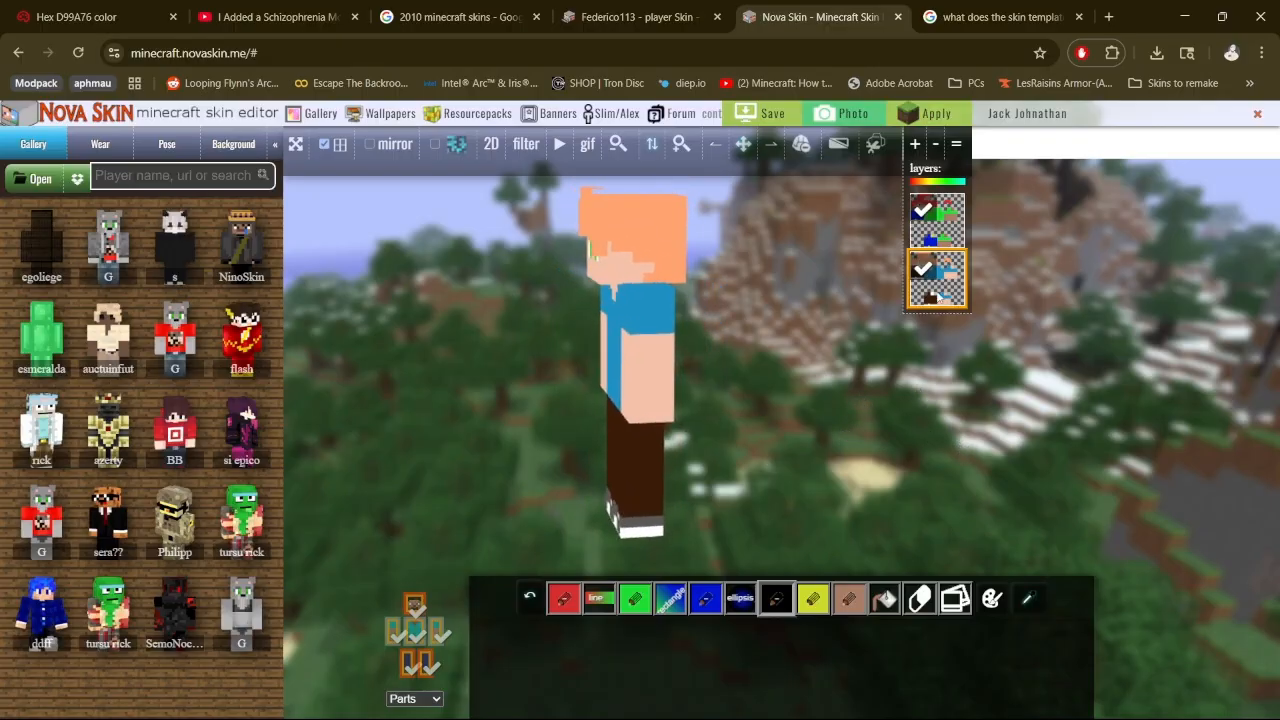
click(415, 636)
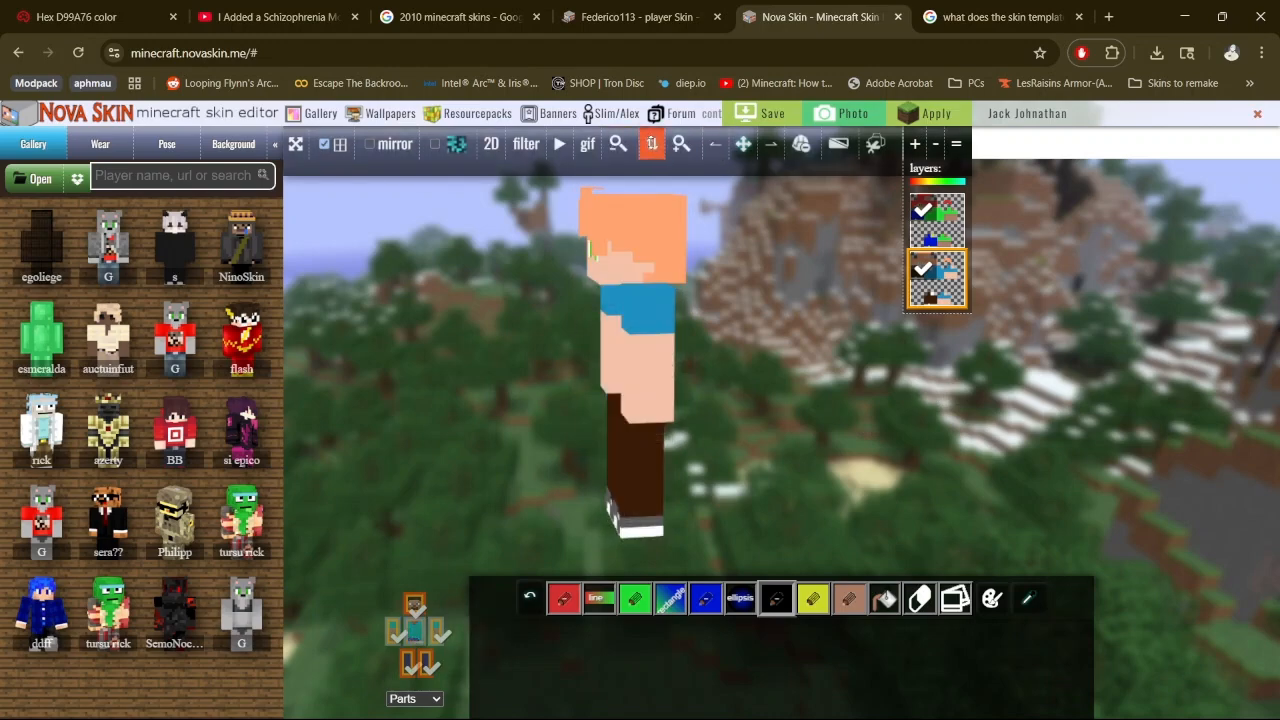
click(651, 144)
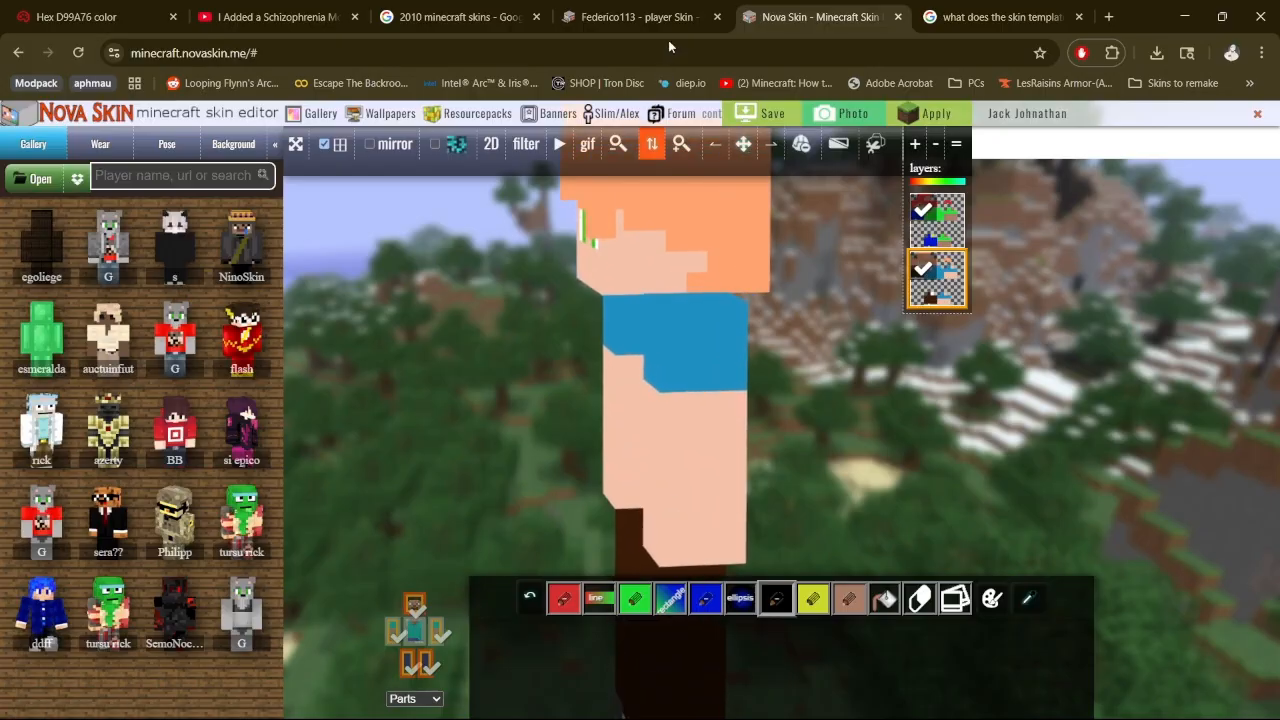
click(563, 277)
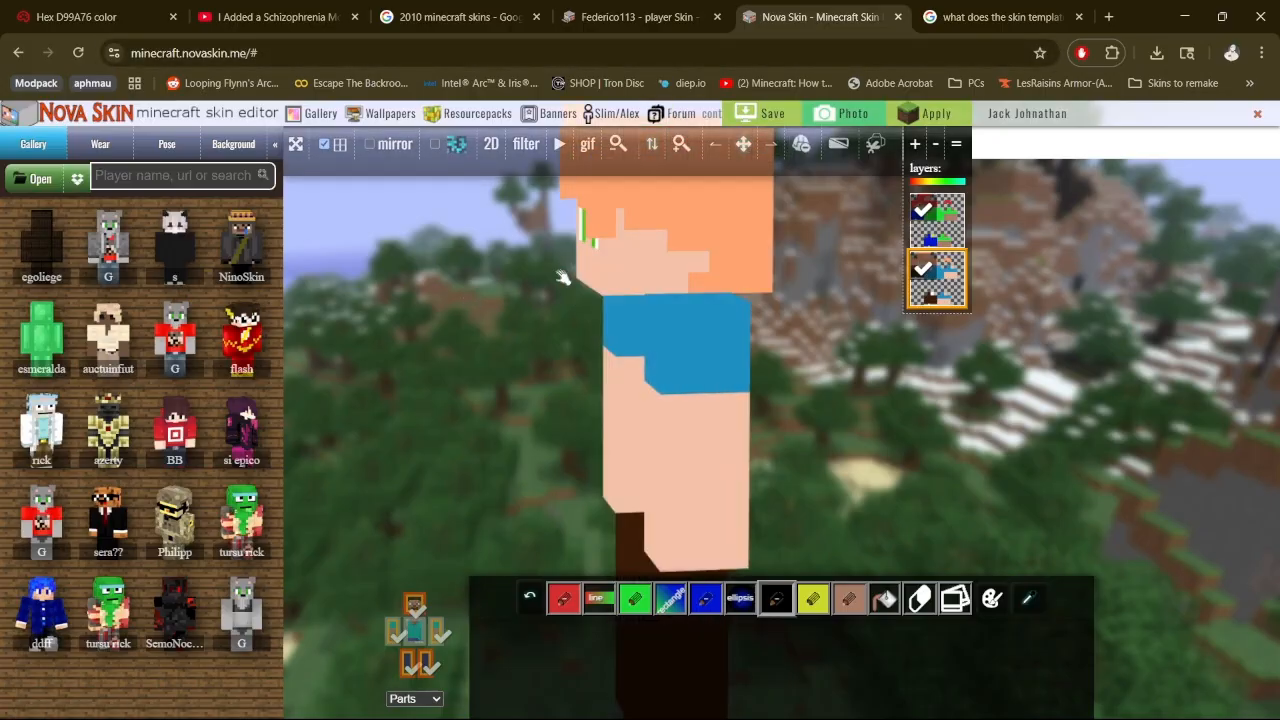
drag(868, 357, 1106, 497)
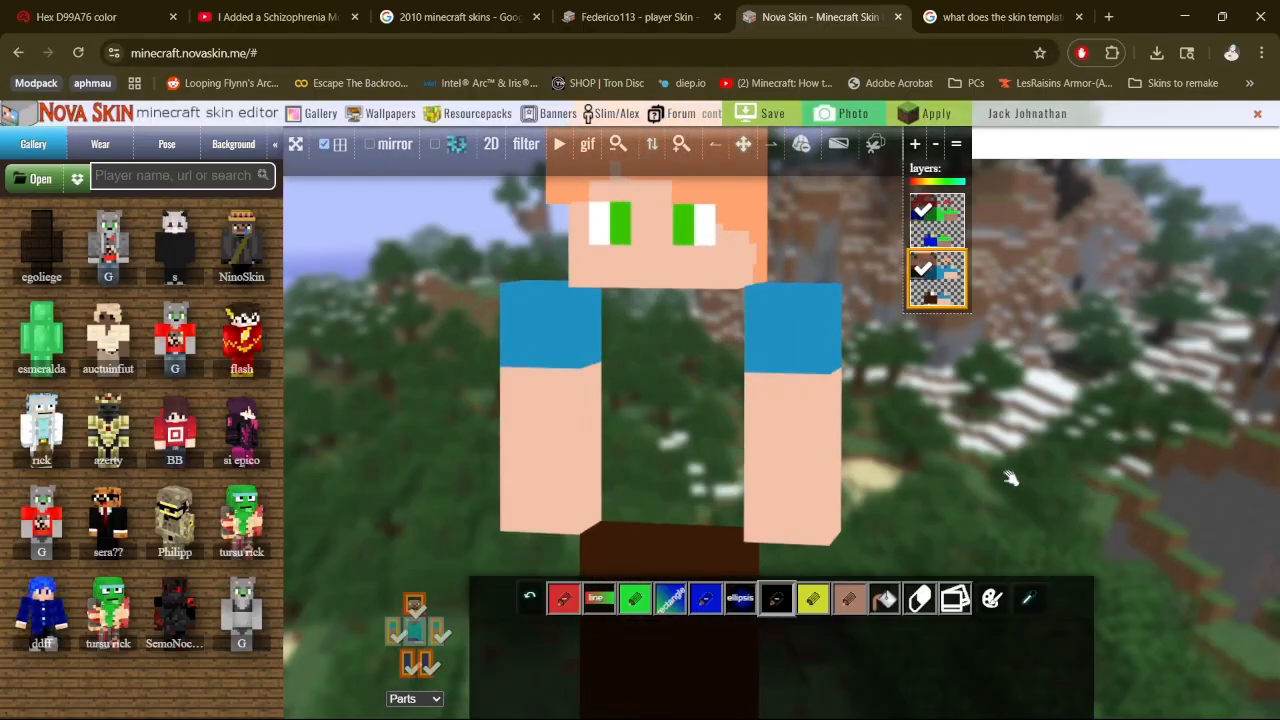
Switch to Paint 3D and cover the stray peach pixel beside the face's outer eye with the sampled light orange hair colour
key(alt+Tab)
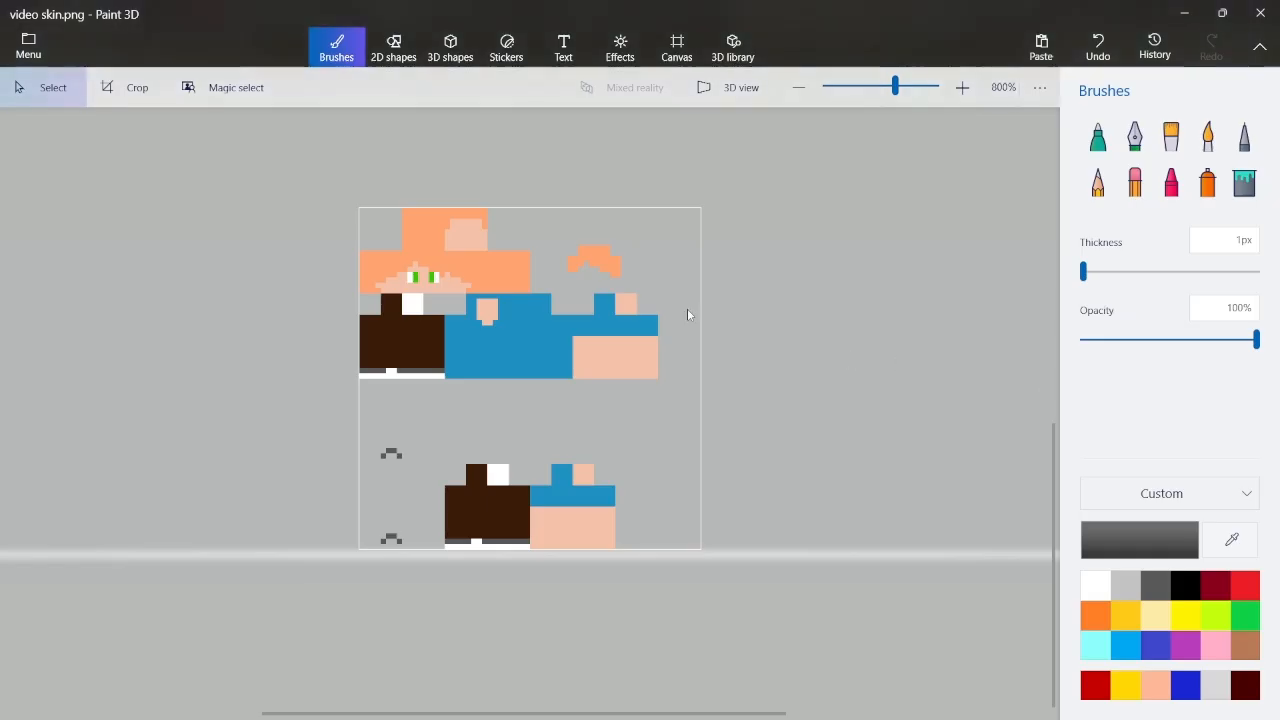
scroll(381, 324, up, 3)
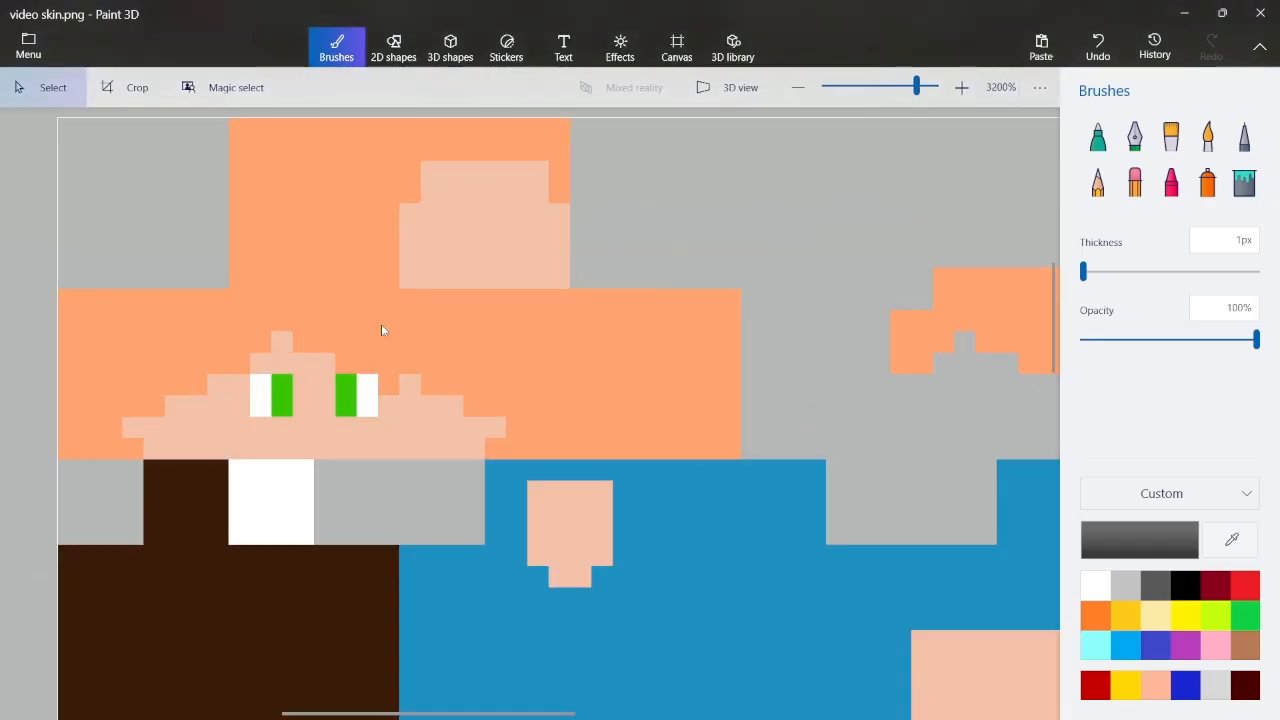
click(1232, 540)
click(583, 314)
click(1244, 137)
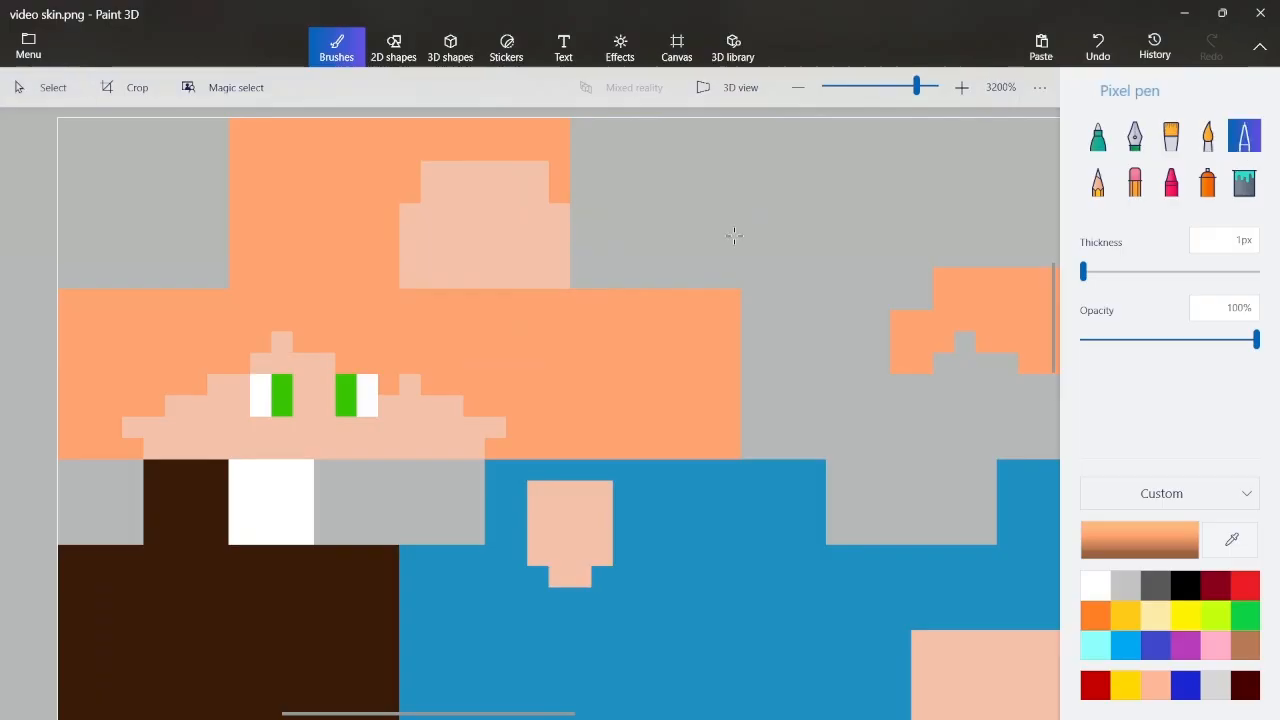
click(405, 321)
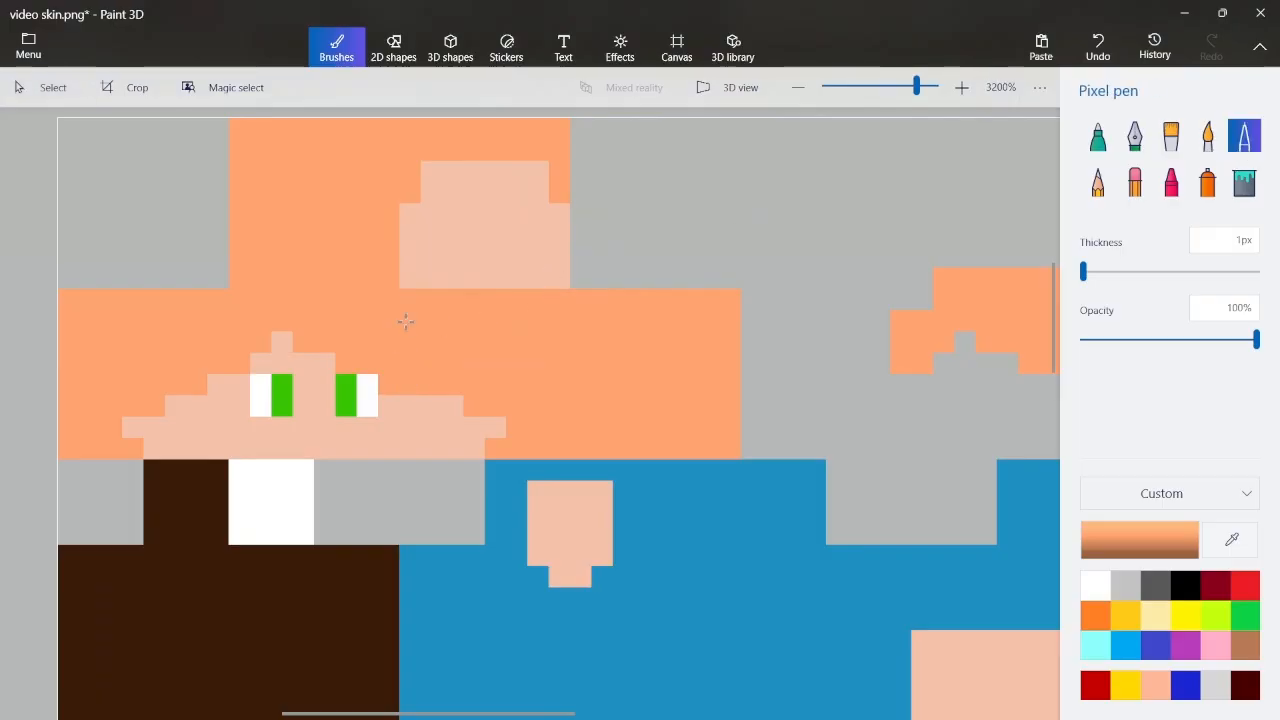
Load the saved, corrected video skin.png into Nova Skin and delete the extra skin layer
key(alt+Tab)
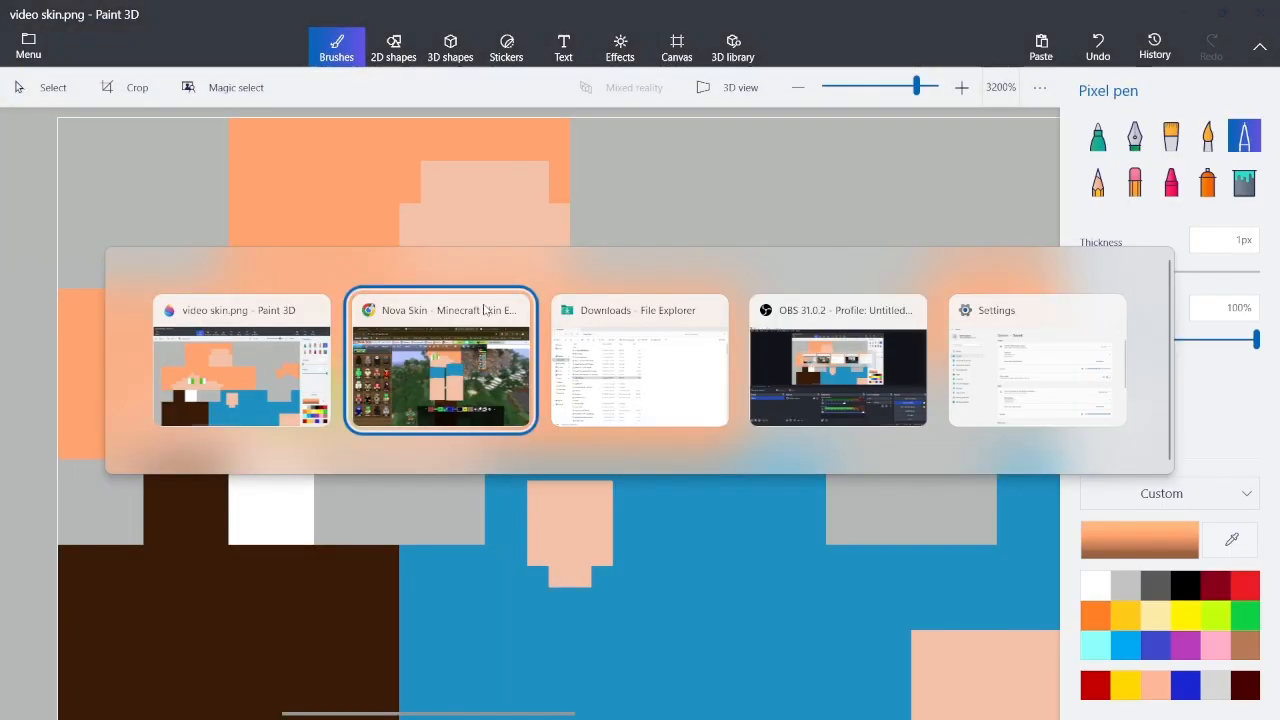
click(25, 178)
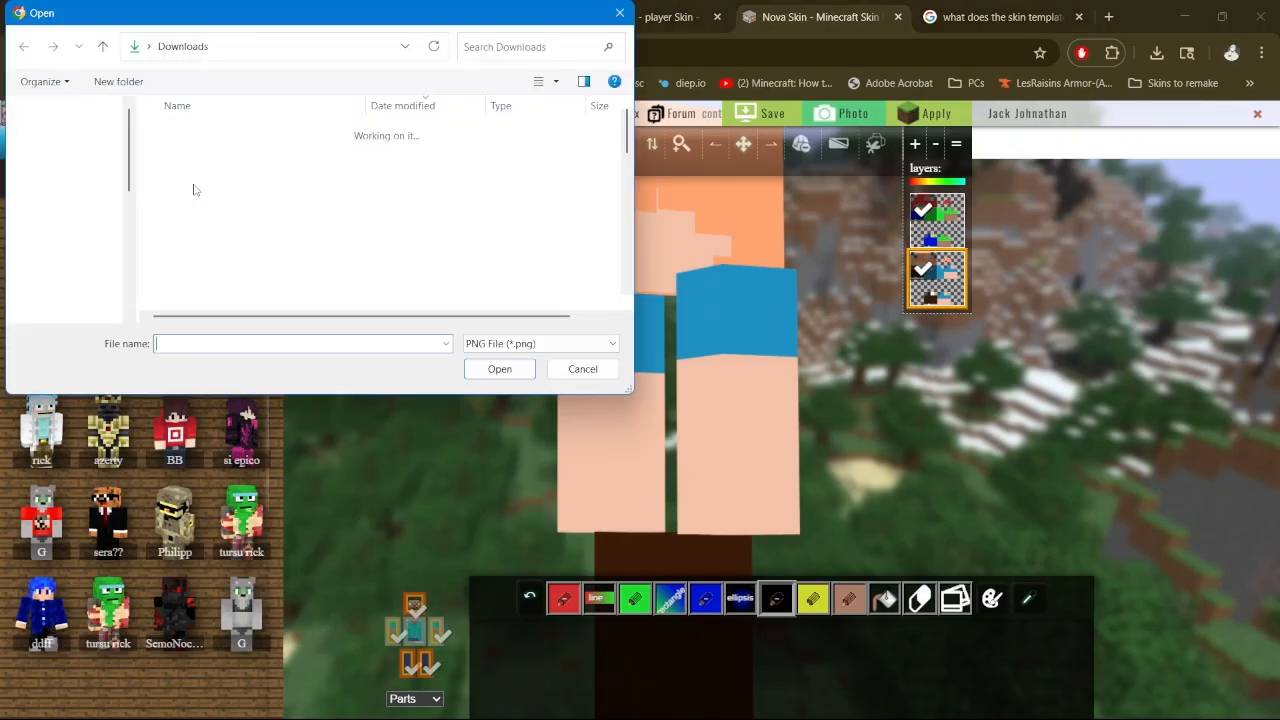
click(210, 151)
click(493, 368)
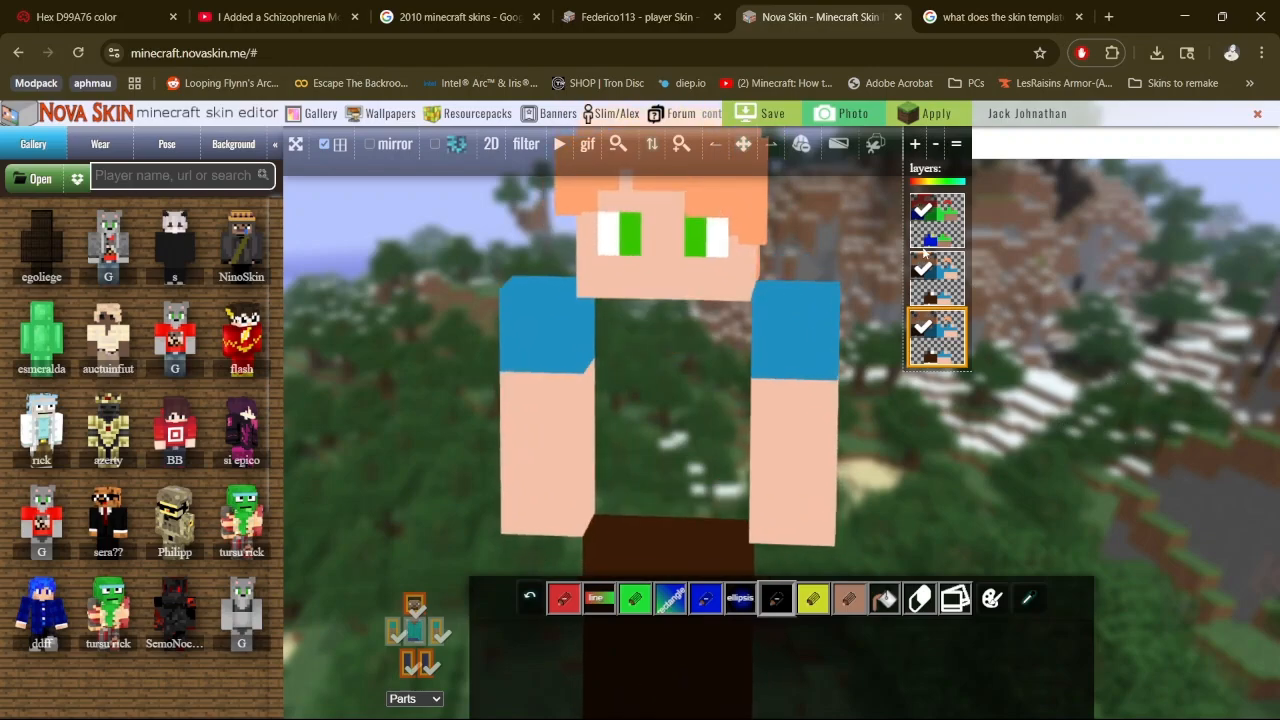
click(935, 144)
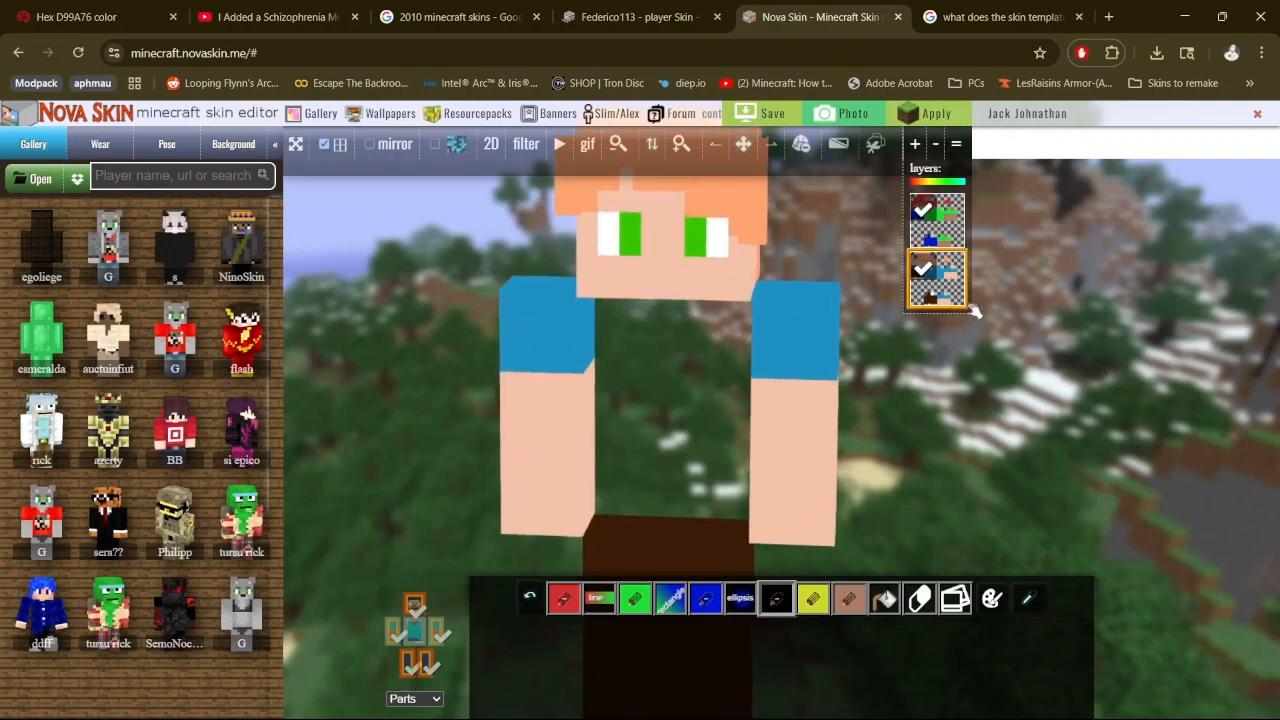
Switch to Paint 3D, sample the shirt blue and paint a short stroke on the shirt beside the peach neckline
key(alt+Tab)
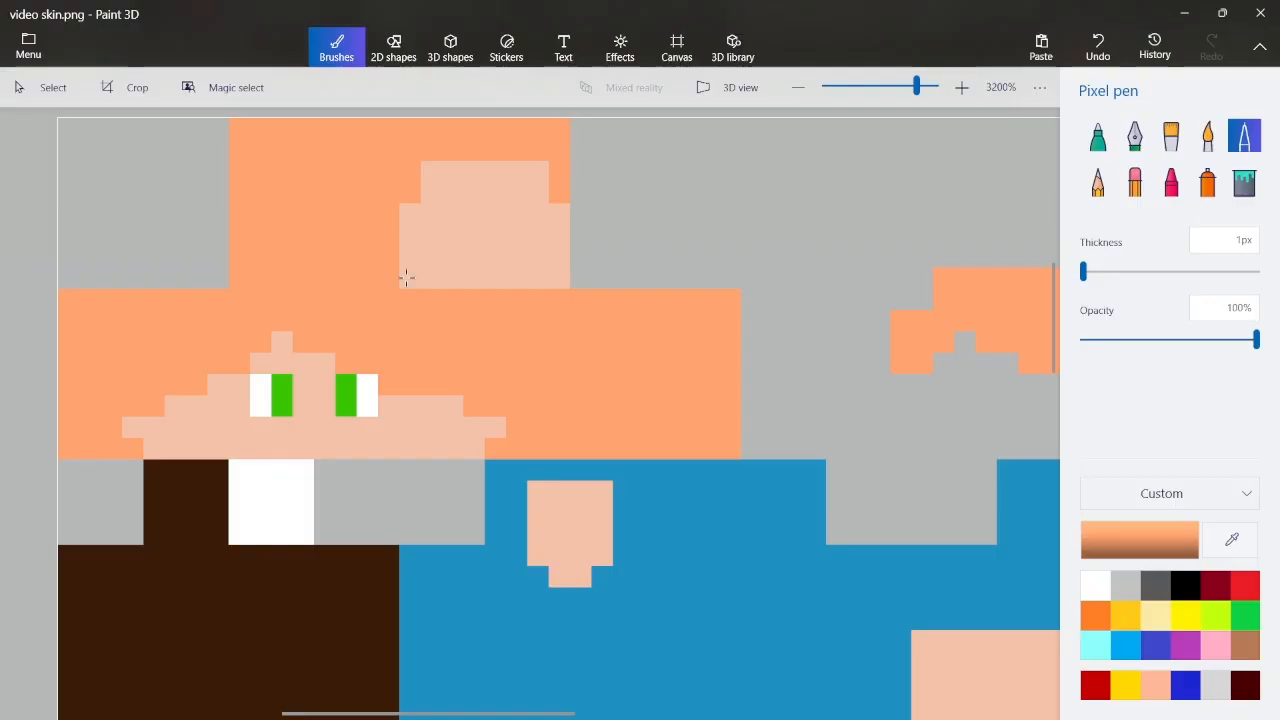
scroll(406, 277, down, 3)
scroll(385, 284, up, 5)
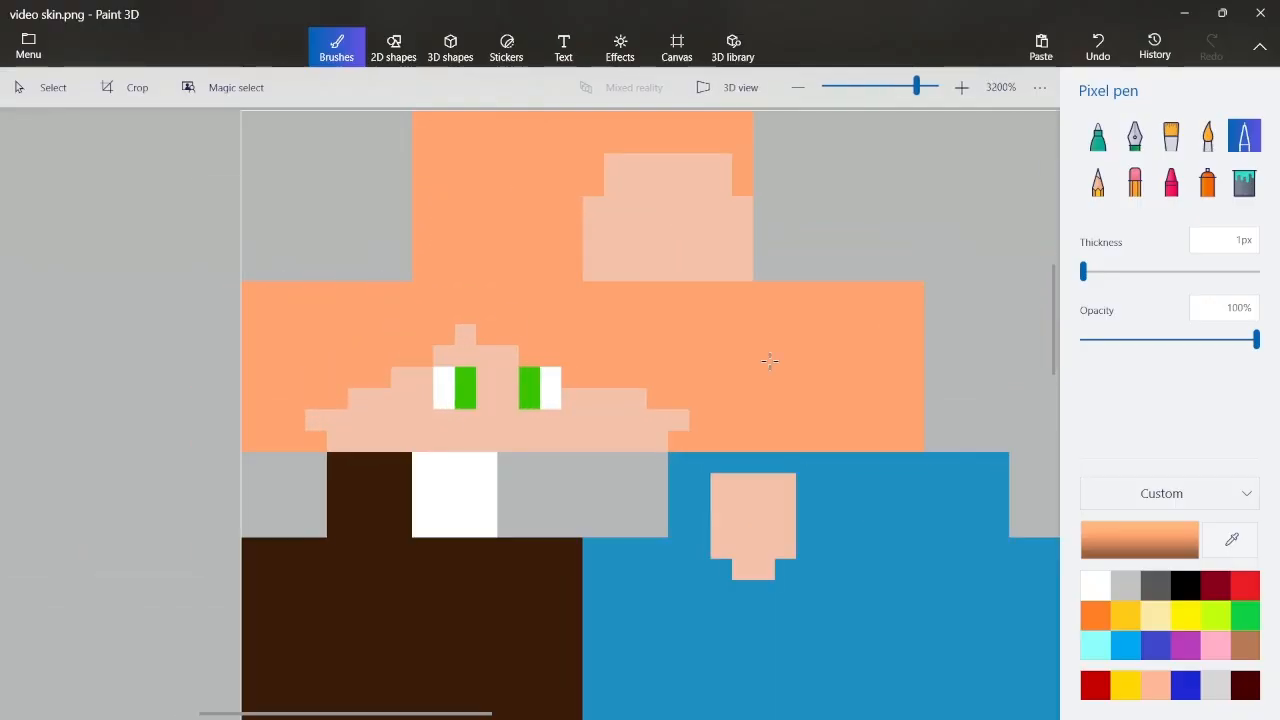
click(1231, 539)
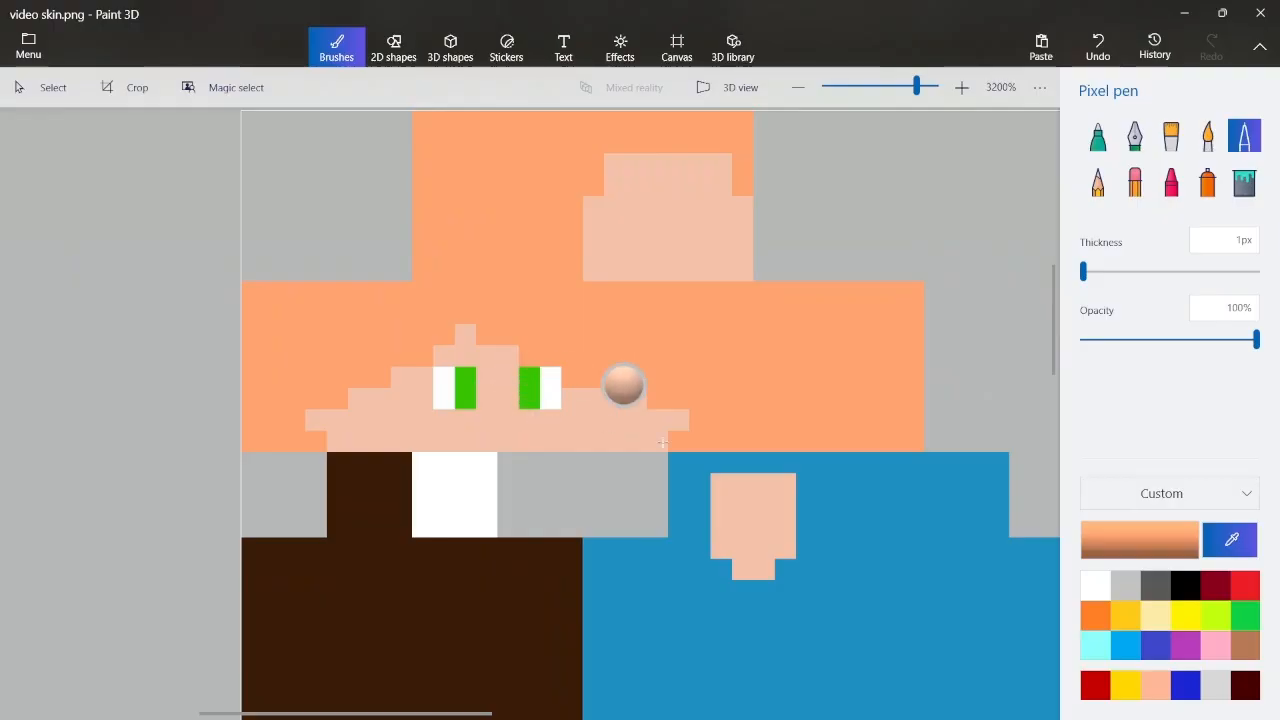
scroll(620, 430, down, 3)
click(580, 534)
scroll(575, 540, up, 8)
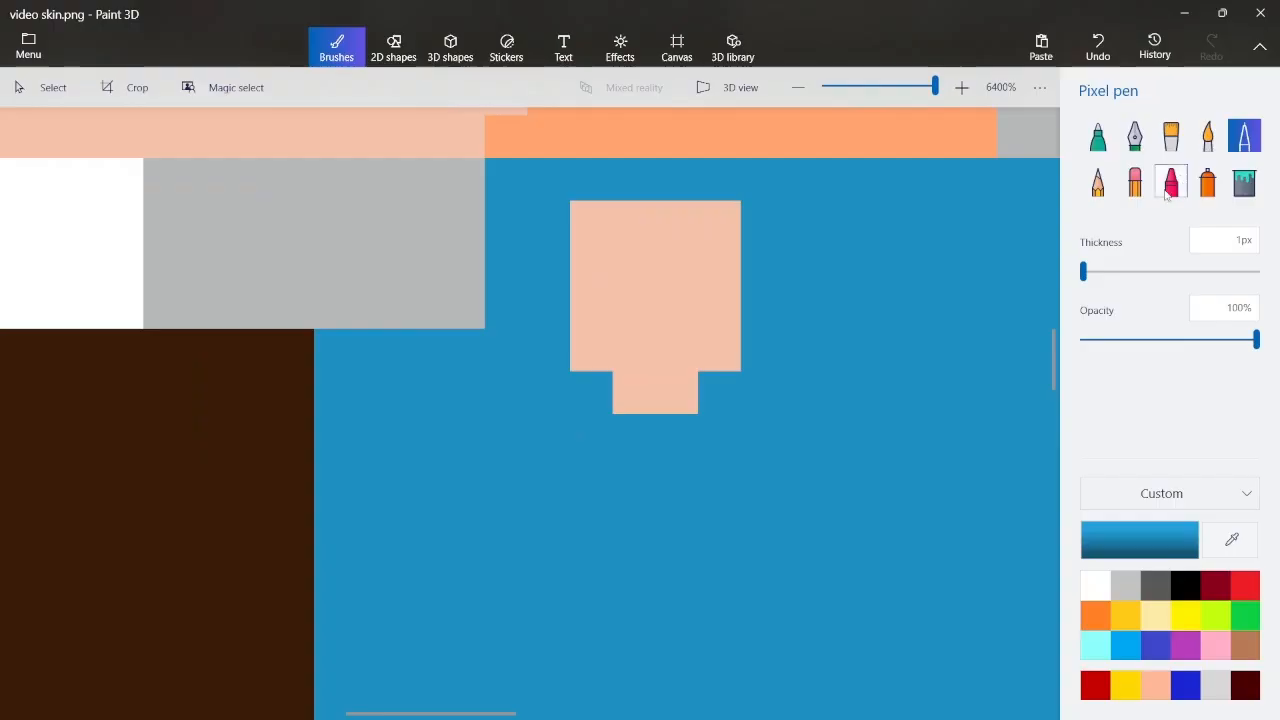
scroll(940, 265, down, 8)
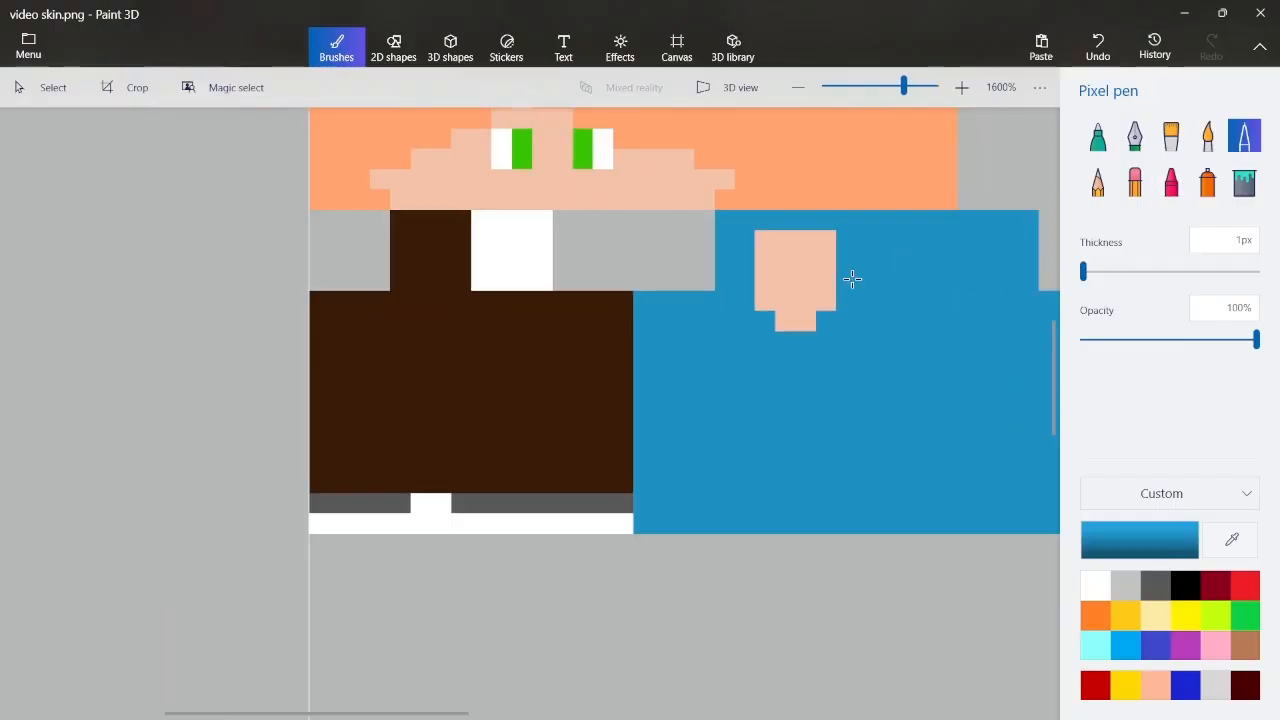
scroll(661, 323, up, 4)
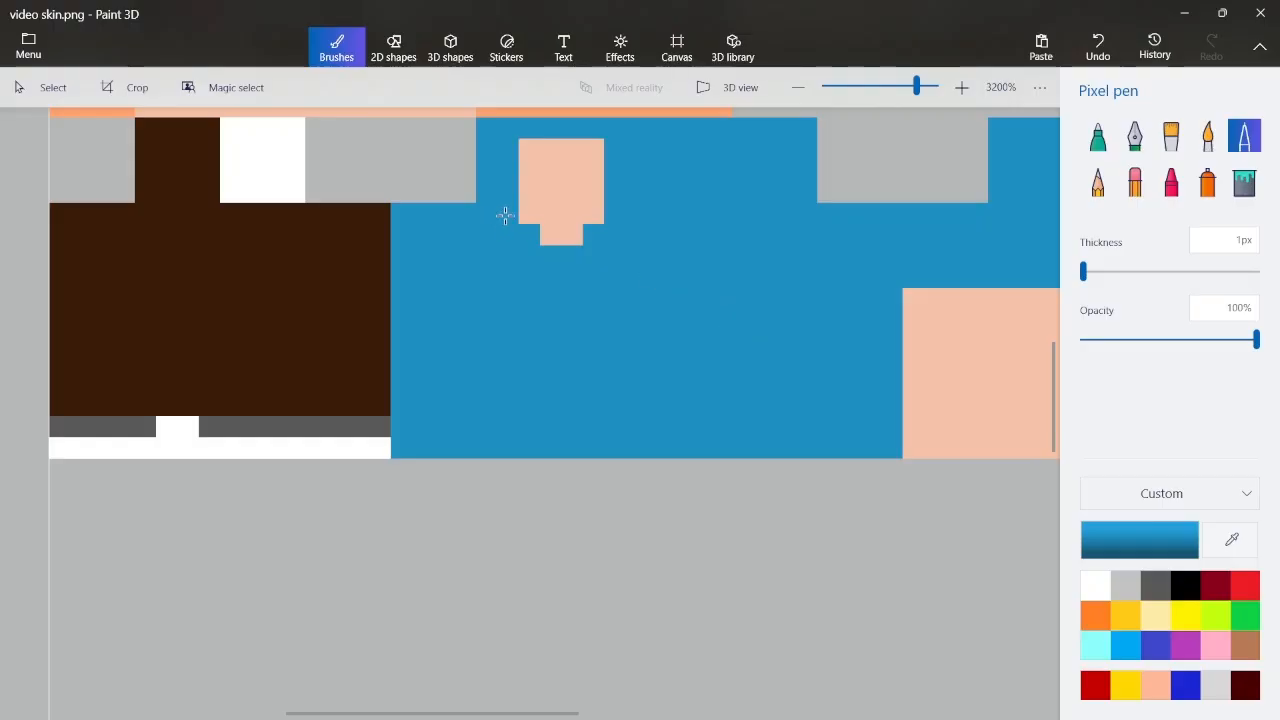
mouse_move(504, 215)
mouse_down()
mouse_move(481, 222)
mouse_move(498, 234)
mouse_up()
Switch to Nova Skin, show the torso again and examine the shirt from several angles
key(alt+Tab)
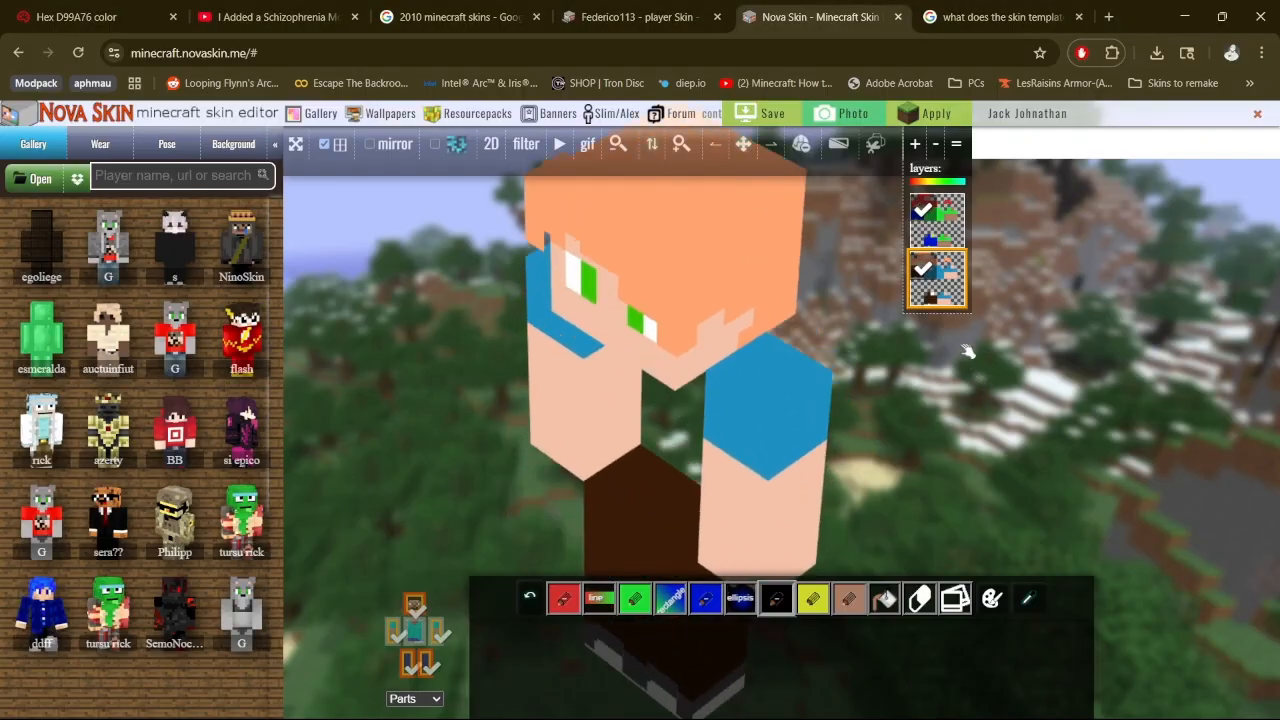
drag(967, 351, 994, 323)
click(411, 633)
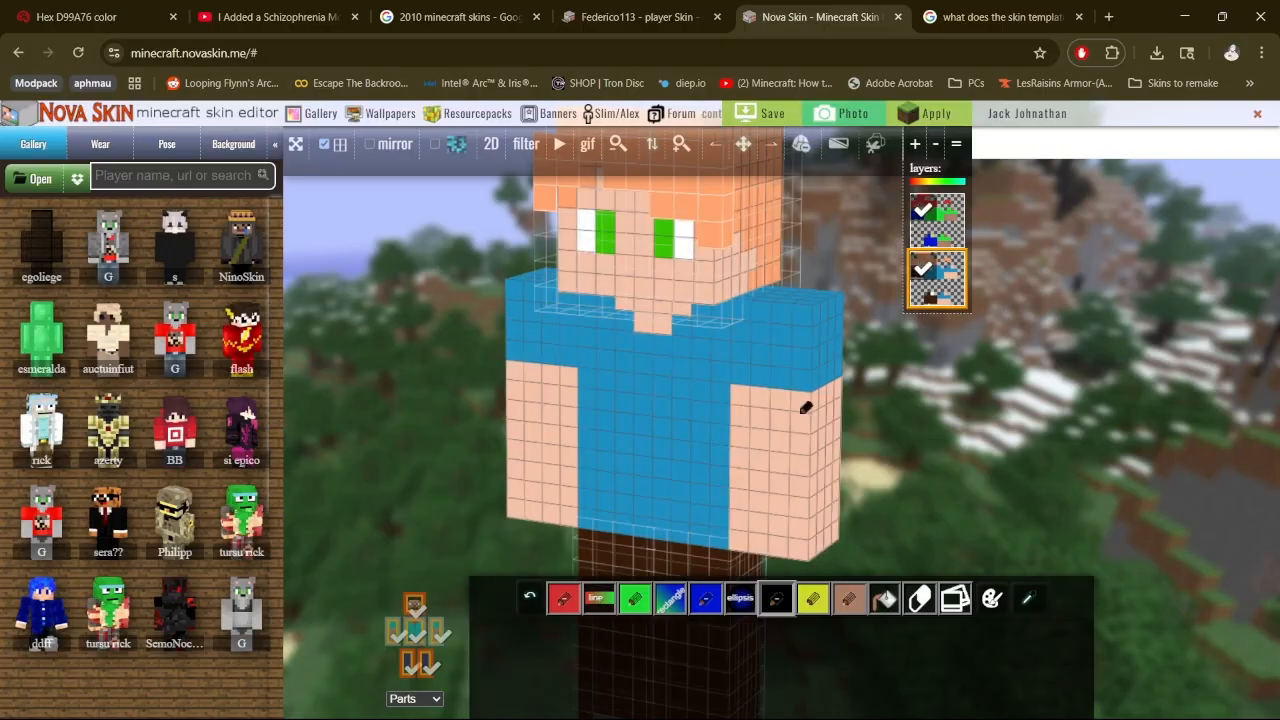
drag(987, 420, 872, 372)
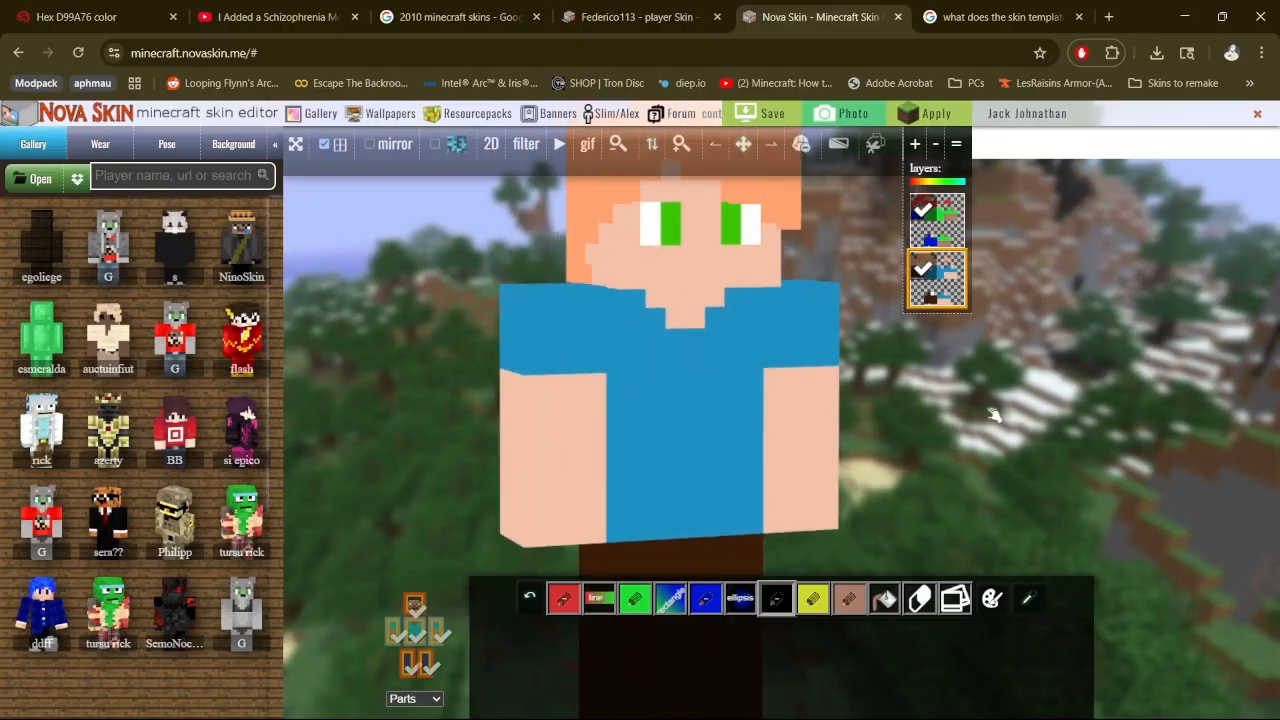
drag(1002, 420, 924, 406)
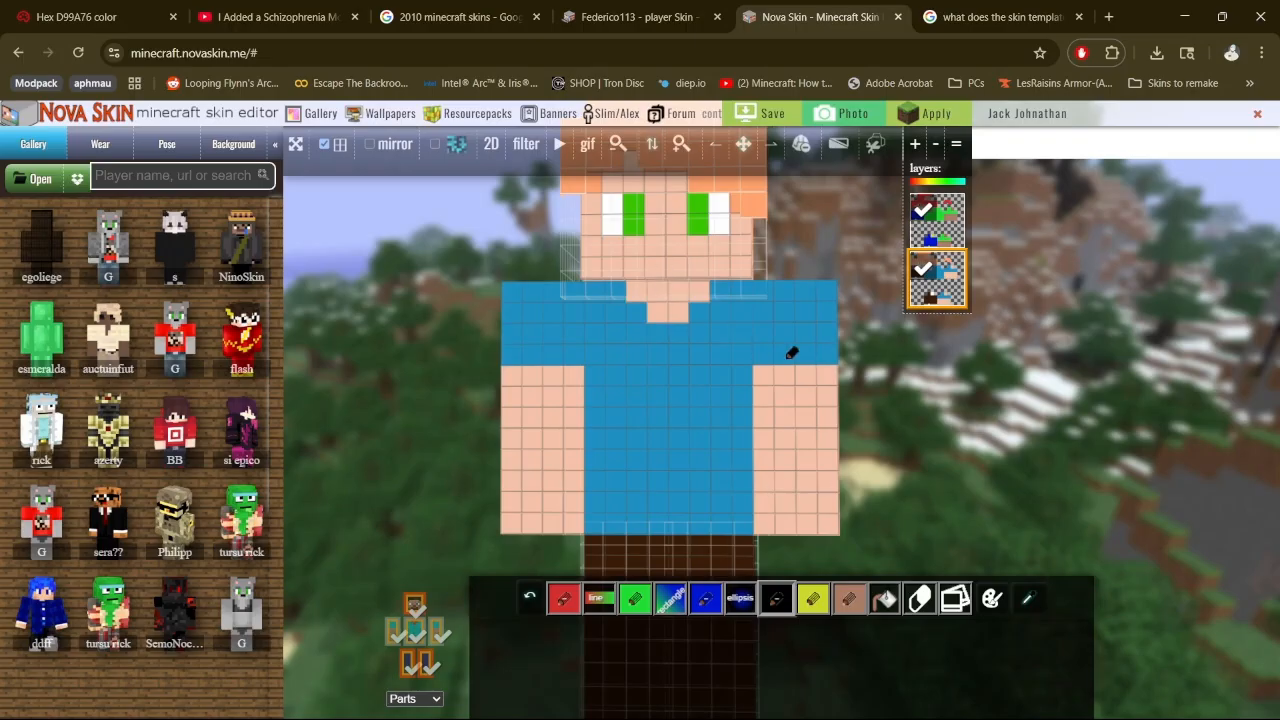
Switch to Paint 3D, sample the shirt blue and change it to the darker blue 1685b6
key(alt+Tab)
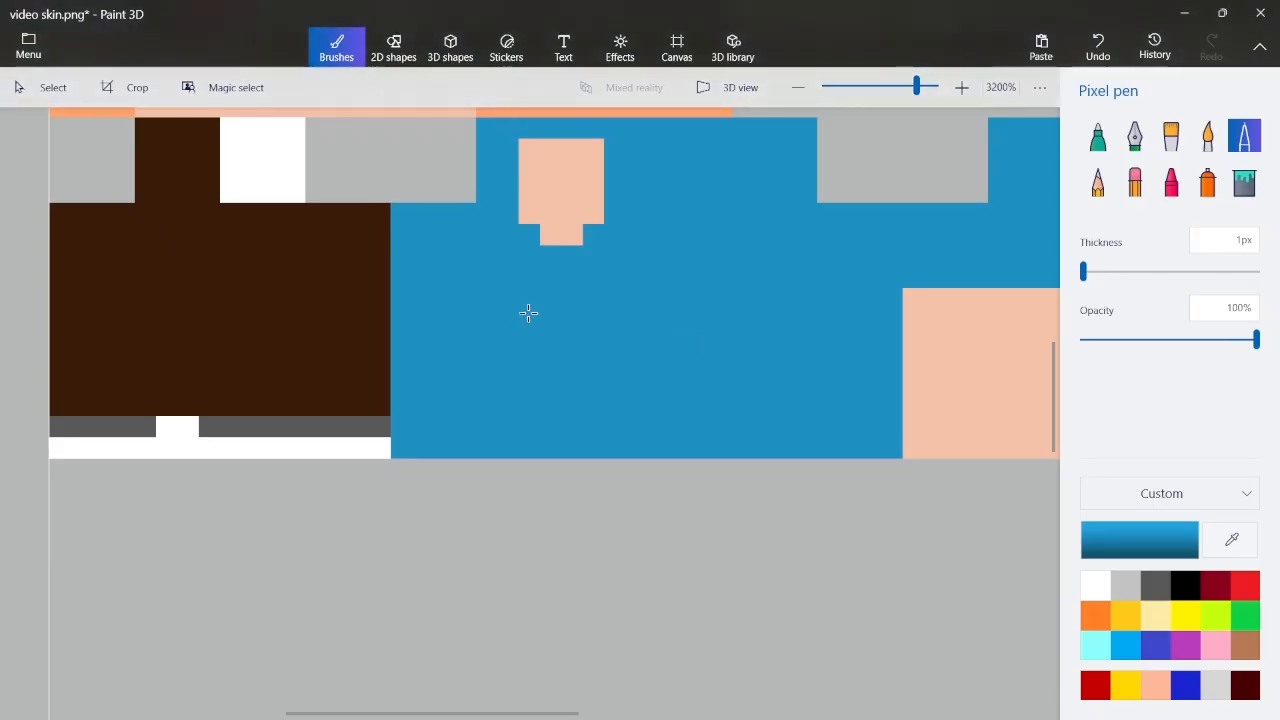
click(1232, 540)
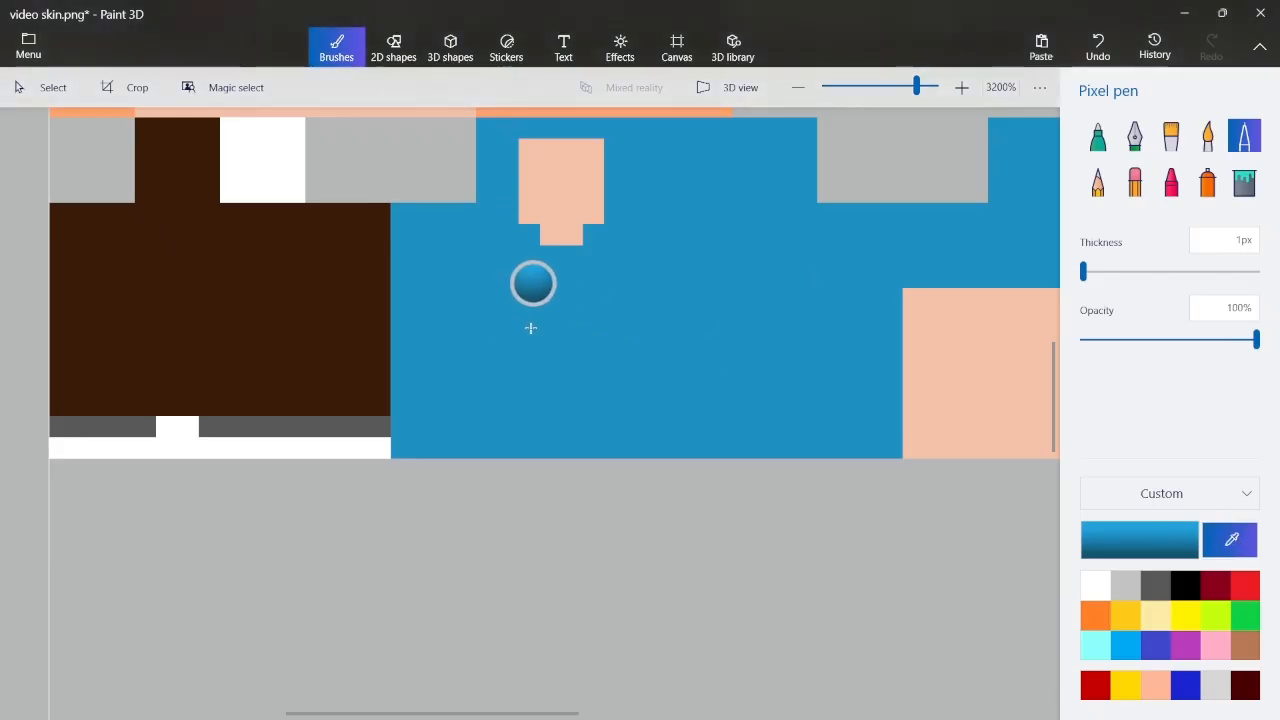
click(529, 326)
click(1139, 540)
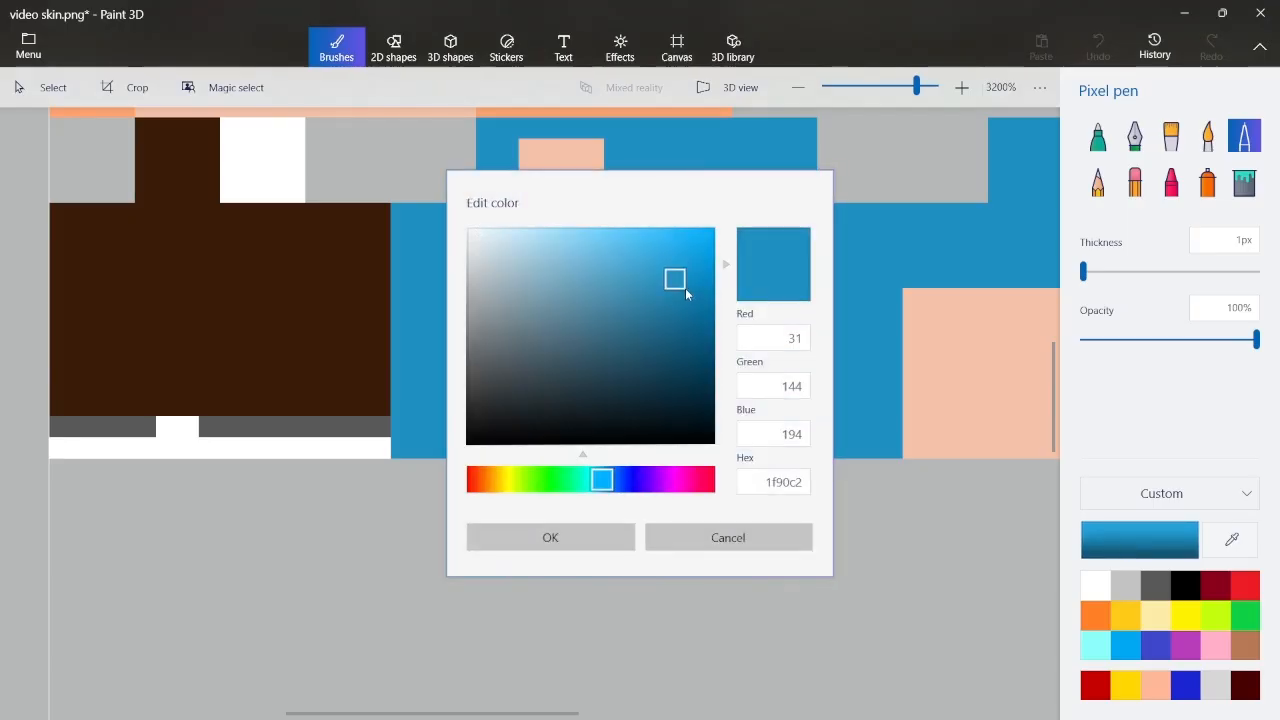
click(685, 289)
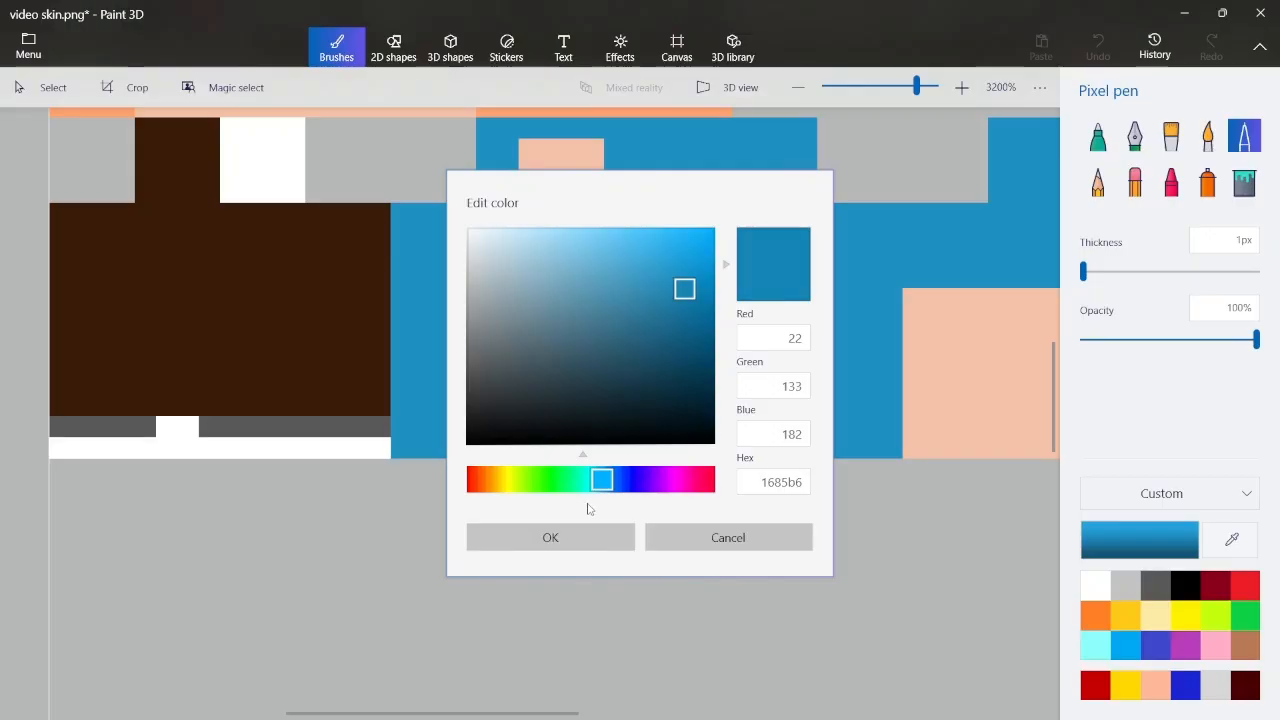
click(611, 537)
Paint darker blue L-shaped shading on the shirt front at both sides of the peach neckline
scroll(480, 230, up, 1)
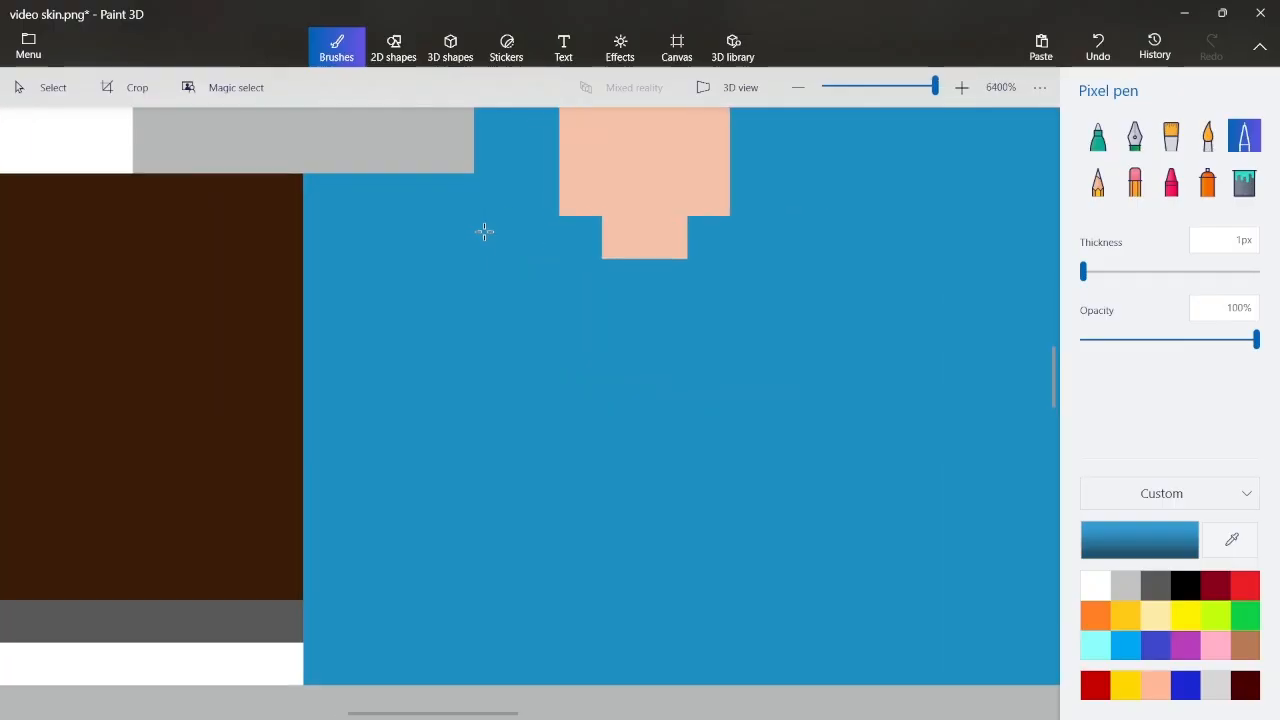
mouse_move(530, 203)
mouse_down()
mouse_move(500, 214)
mouse_move(496, 236)
mouse_up()
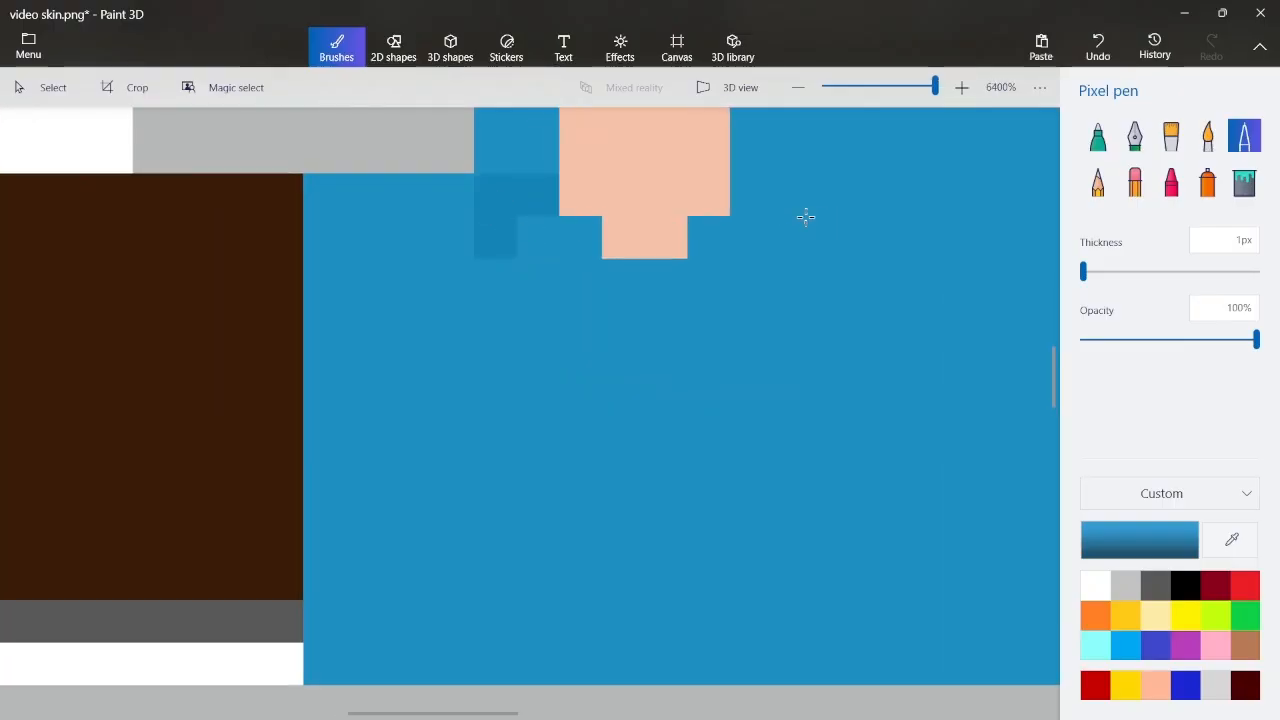
mouse_move(752, 205)
mouse_down()
mouse_move(774, 214)
mouse_move(760, 214)
mouse_up()
Paint a stepped, staircase-shaped patch of darker blue shading in one lower corner of the shirt front
scroll(750, 215, down, 1)
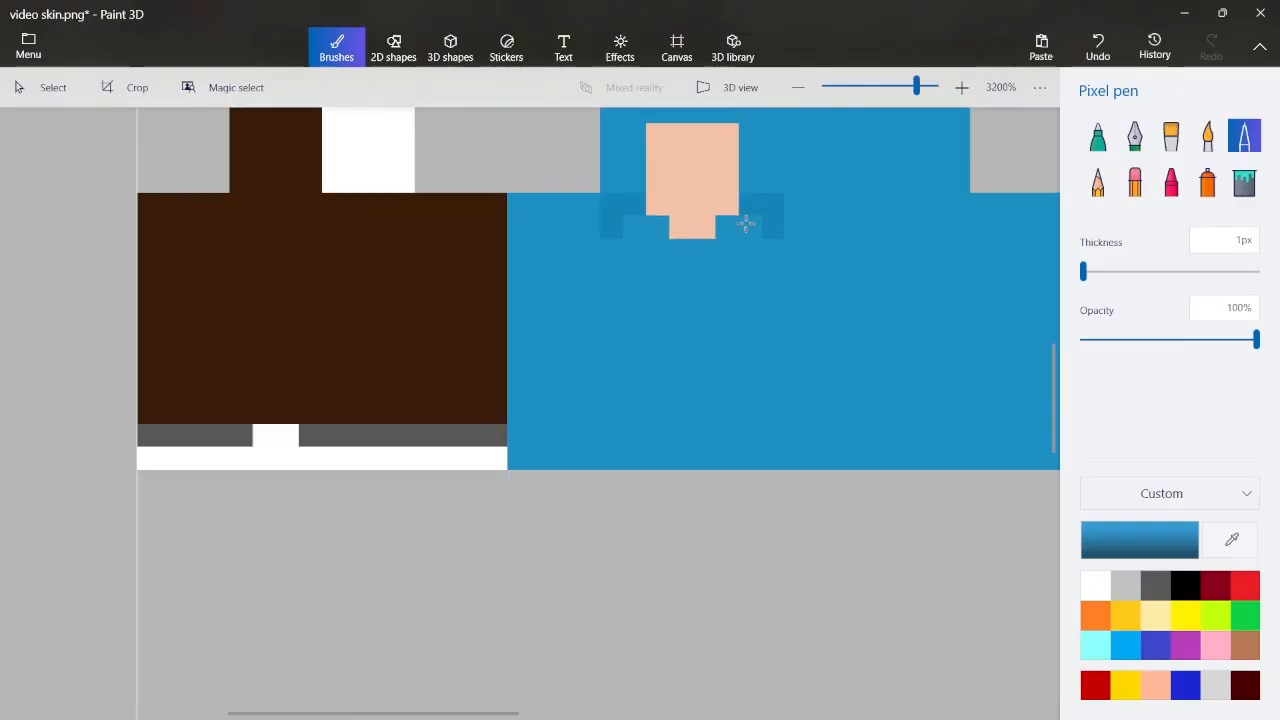
scroll(680, 390, up, 1)
scroll(573, 328, down, 1)
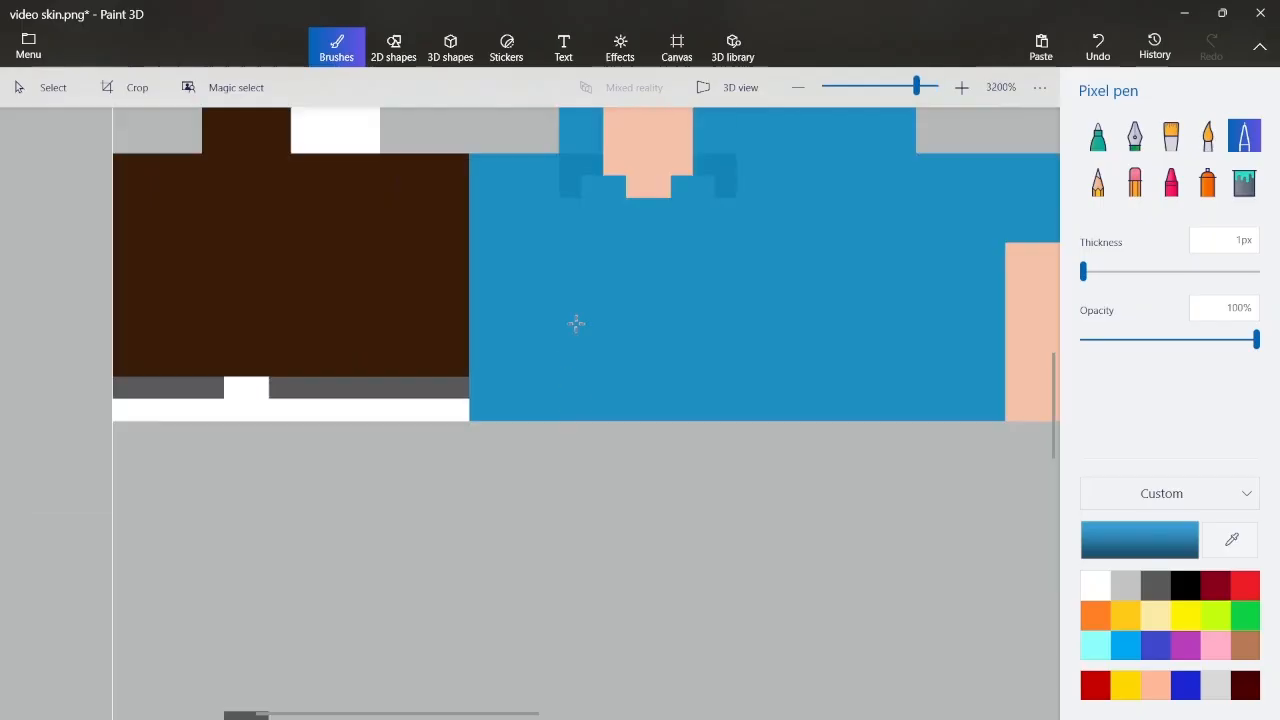
scroll(670, 285, up, 1)
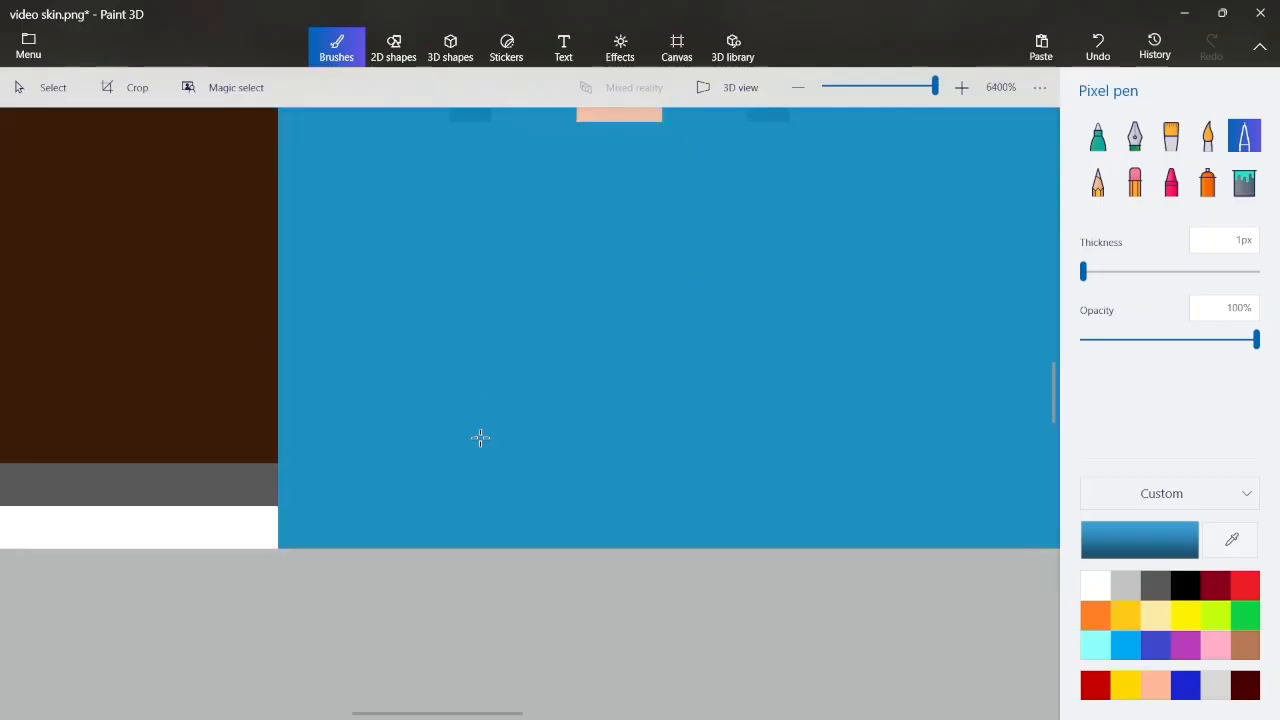
mouse_move(470, 462)
mouse_down()
mouse_move(473, 532)
mouse_move(550, 527)
mouse_up()
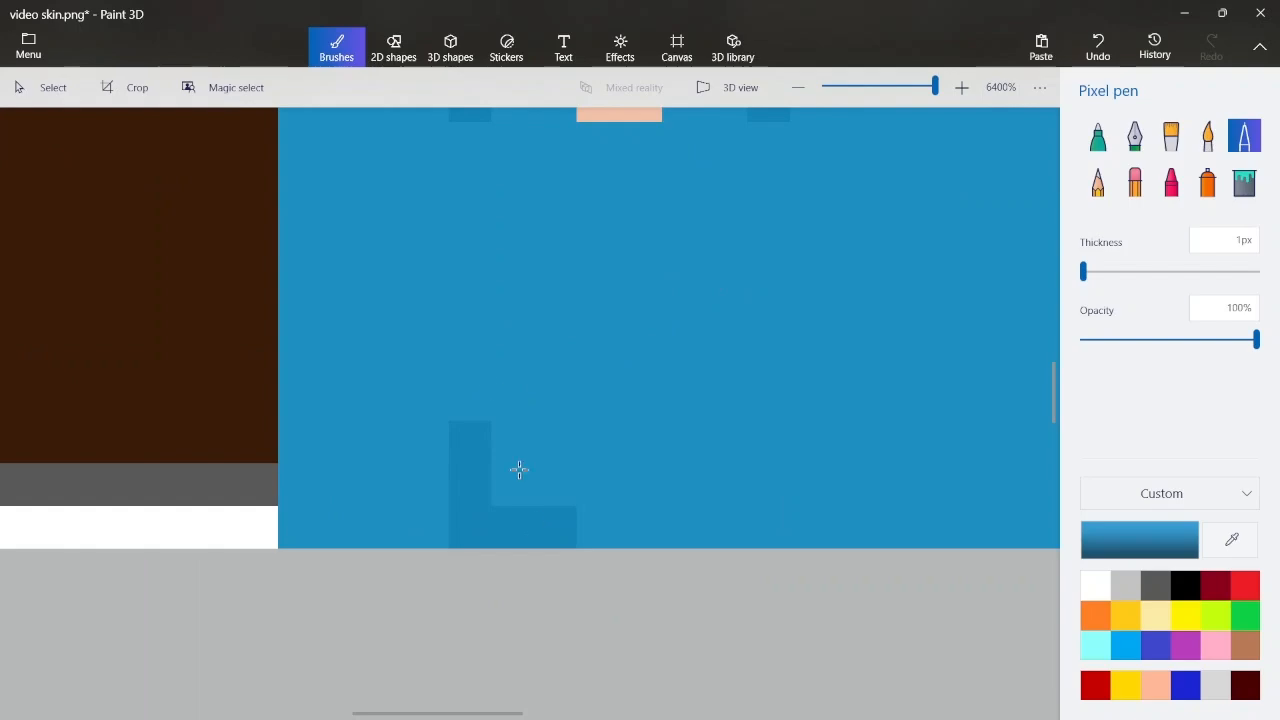
click(513, 488)
click(474, 404)
click(513, 443)
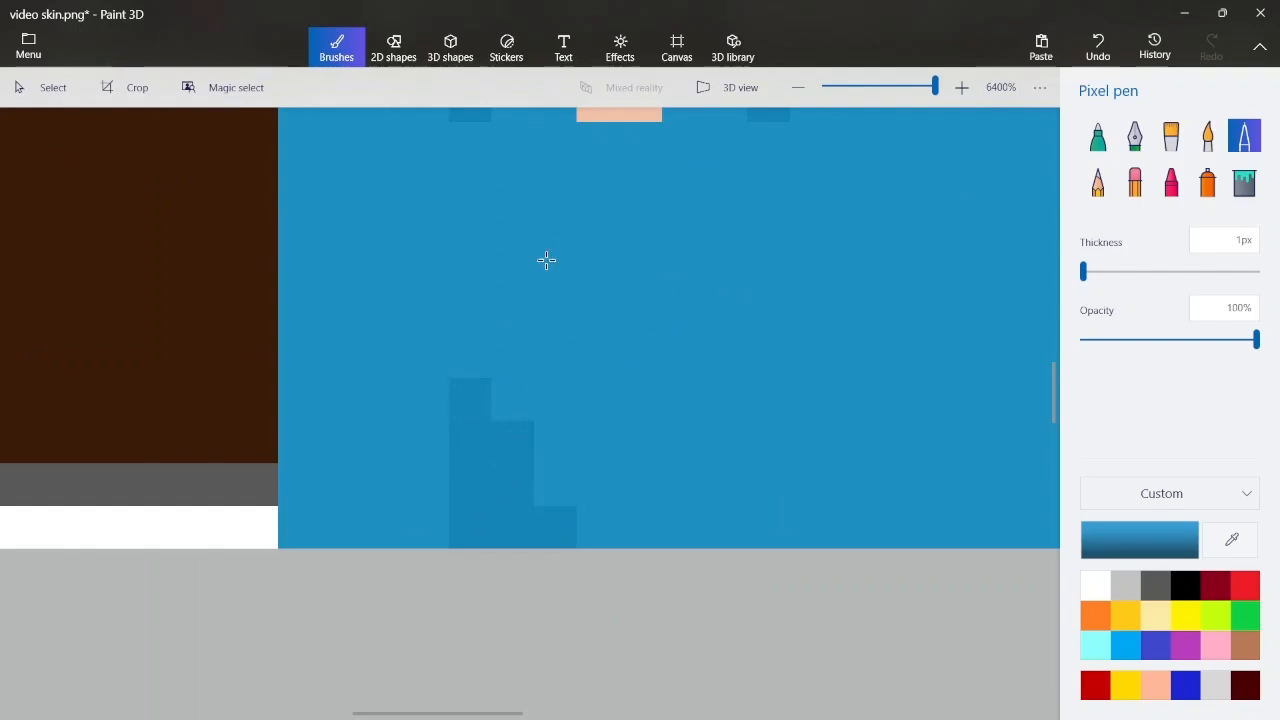
Shade both side edges of the shirt front with inward mid-chest folds, and mirror the stepped corner shading along the hem
mouse_move(470, 132)
mouse_down()
mouse_move(473, 233)
mouse_move(570, 229)
mouse_up()
scroll(647, 206, down, 1)
scroll(694, 206, up, 1)
mouse_move(717, 148)
mouse_down()
mouse_move(715, 213)
mouse_move(655, 246)
mouse_up()
click(645, 249)
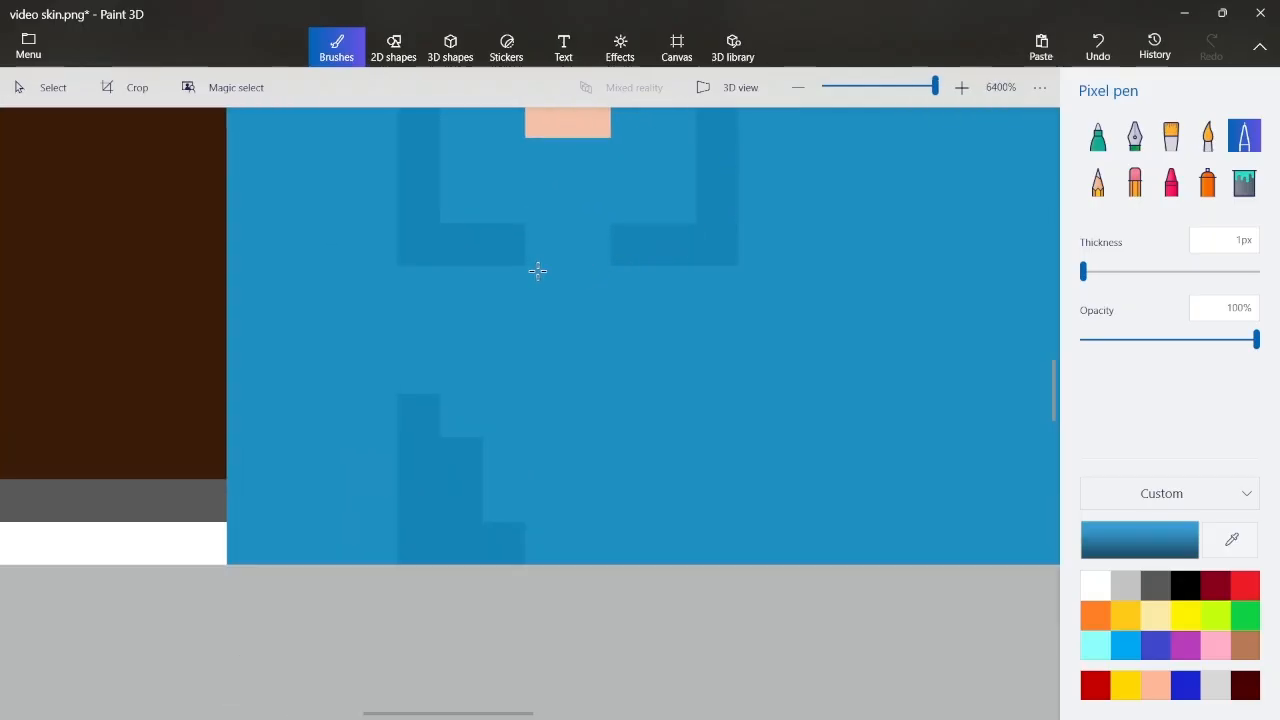
click(432, 293)
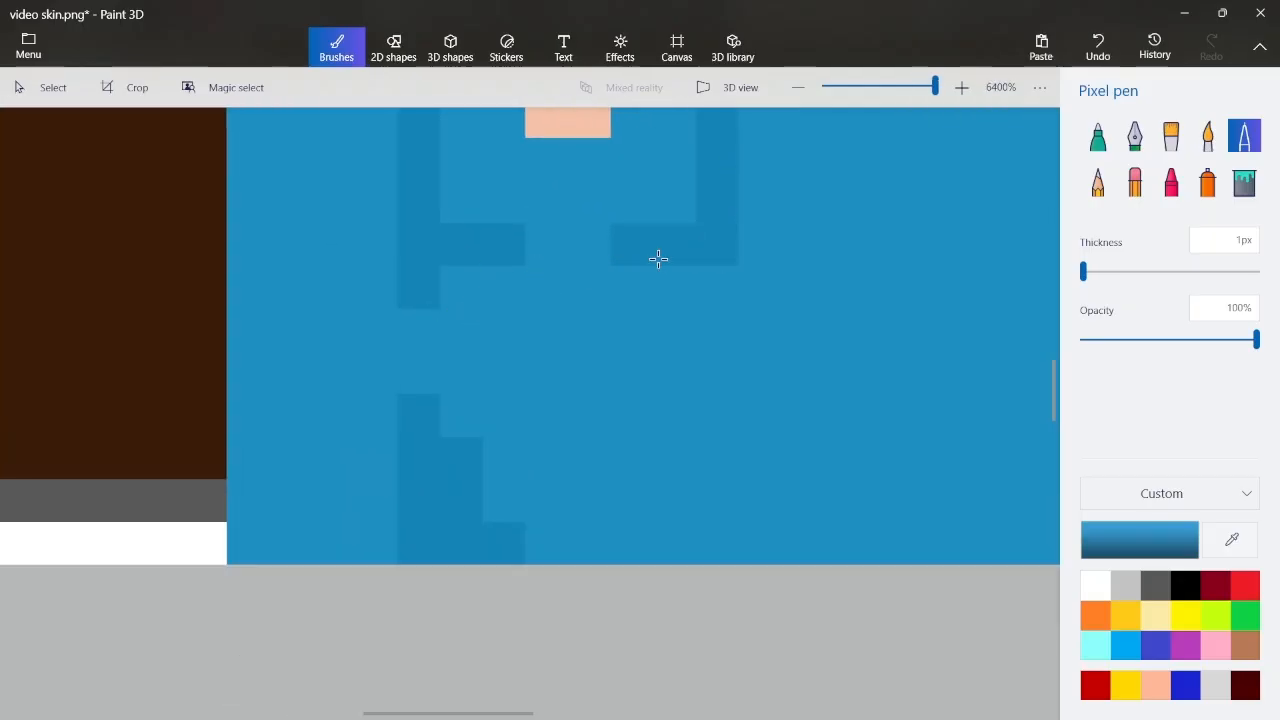
click(456, 282)
scroll(437, 333, up, 1)
scroll(437, 333, right, 1)
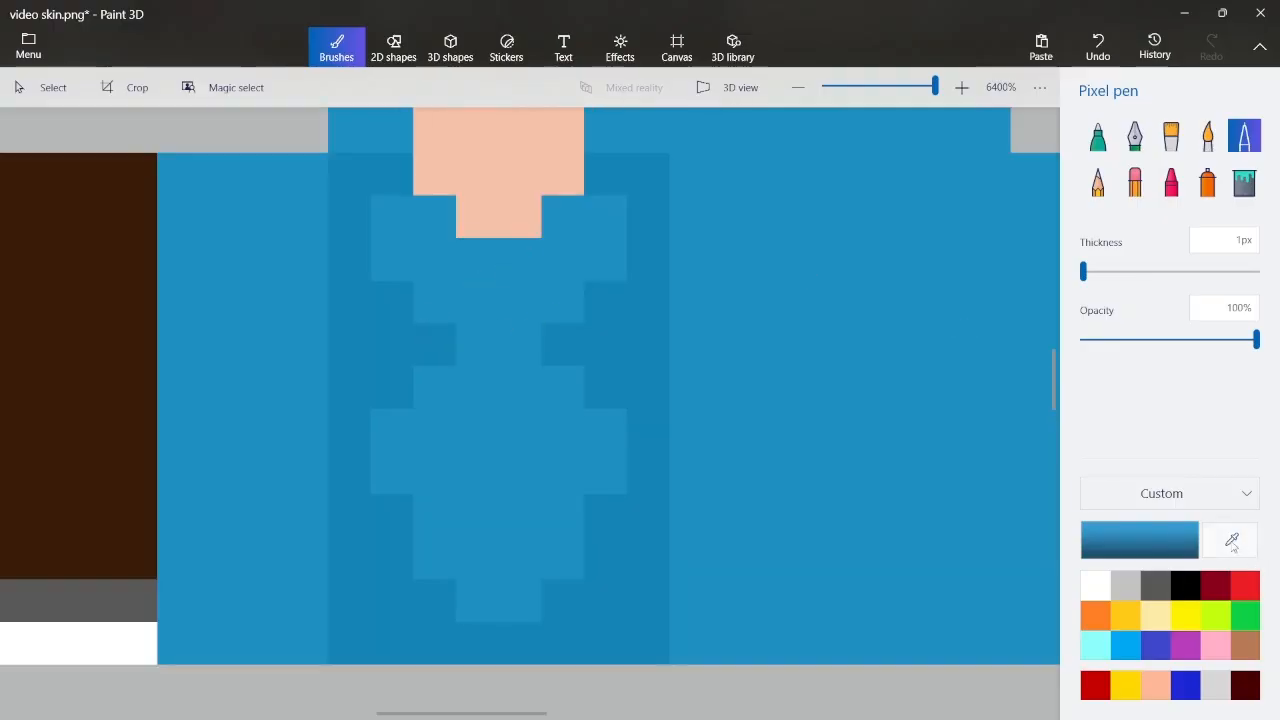
Darken the shading blue another shade and paint it over the outer mid-chest folds and one lower corner of the shirt front
click(1137, 540)
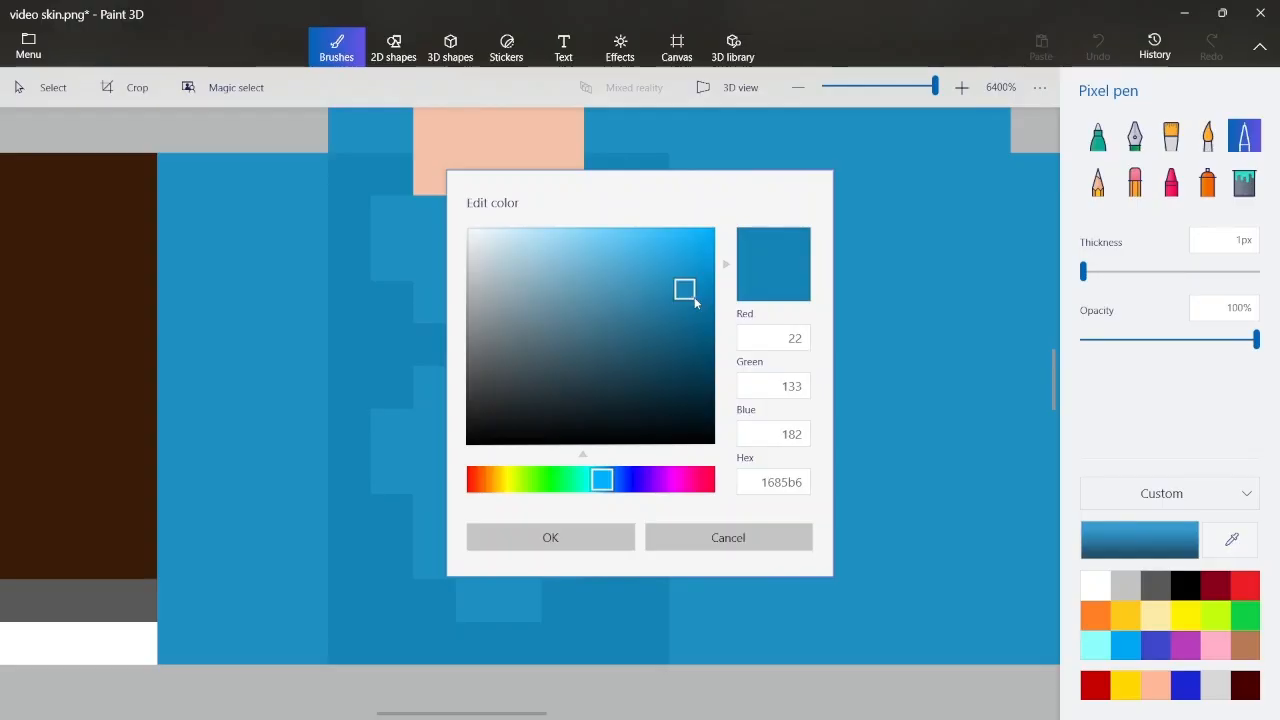
click(695, 303)
click(508, 534)
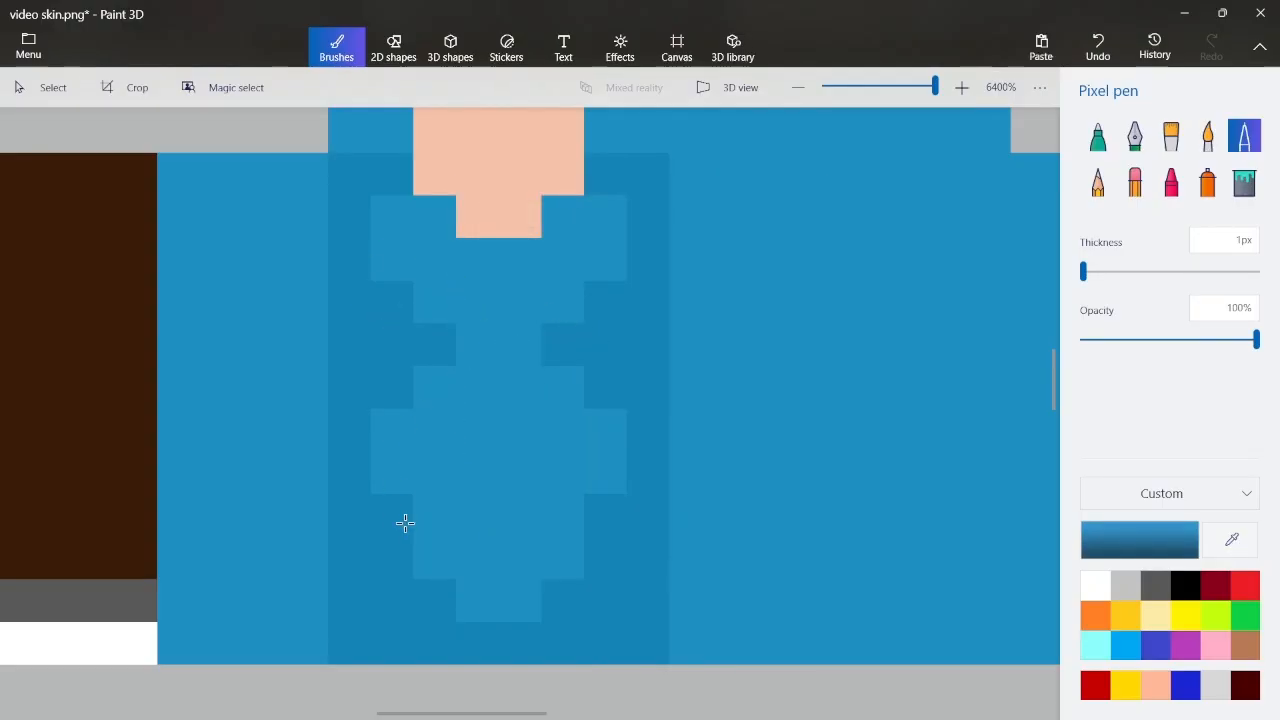
drag(357, 335, 371, 337)
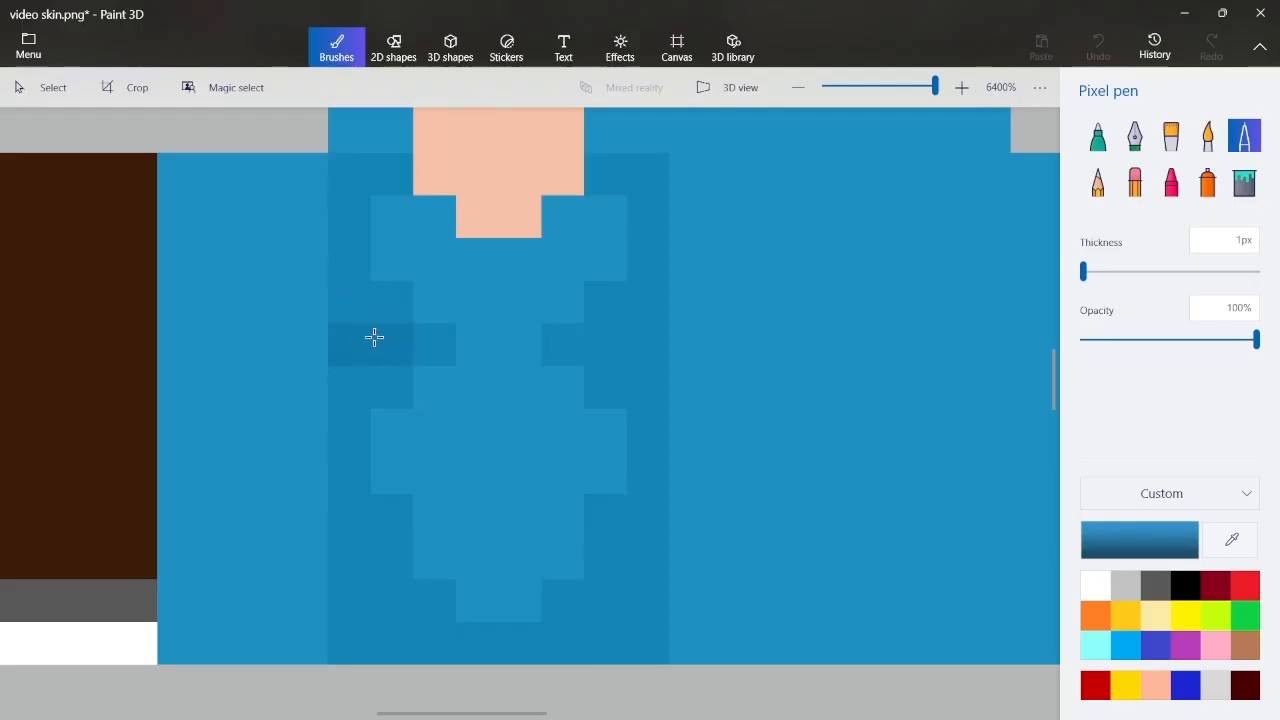
click(605, 340)
click(636, 341)
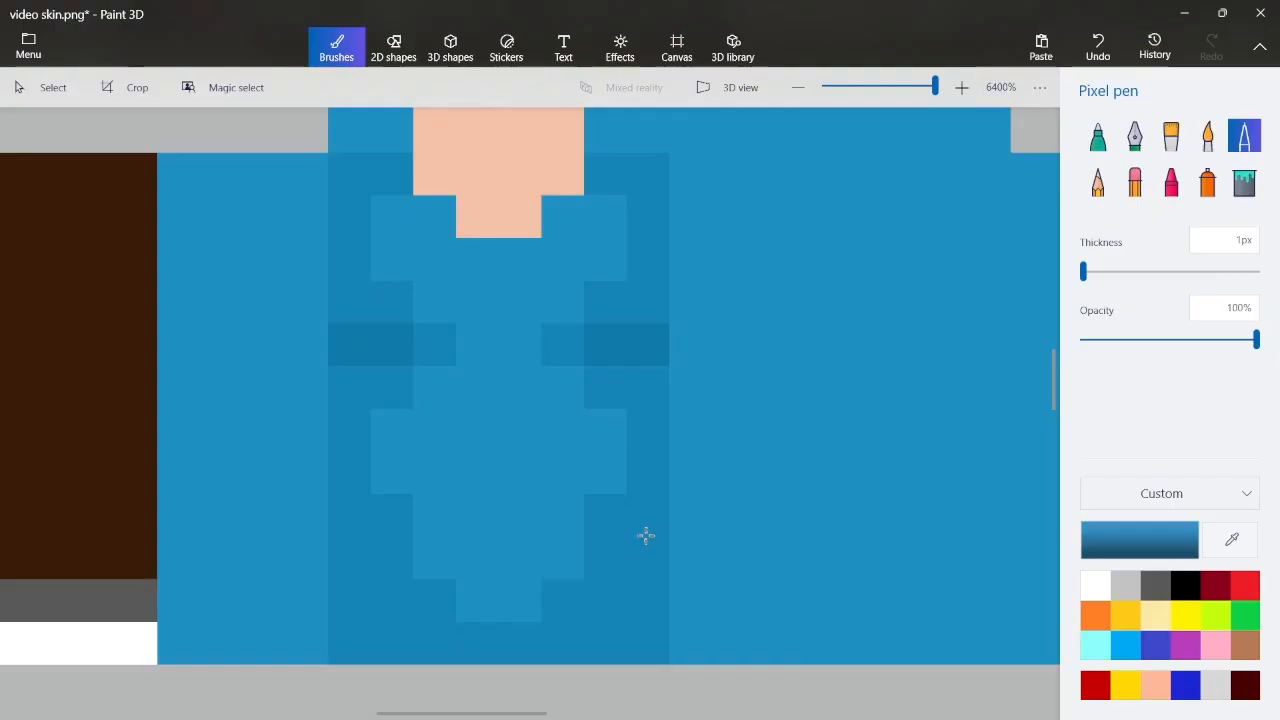
mouse_move(645, 540)
mouse_down()
mouse_move(653, 621)
mouse_move(620, 634)
mouse_up()
click(605, 605)
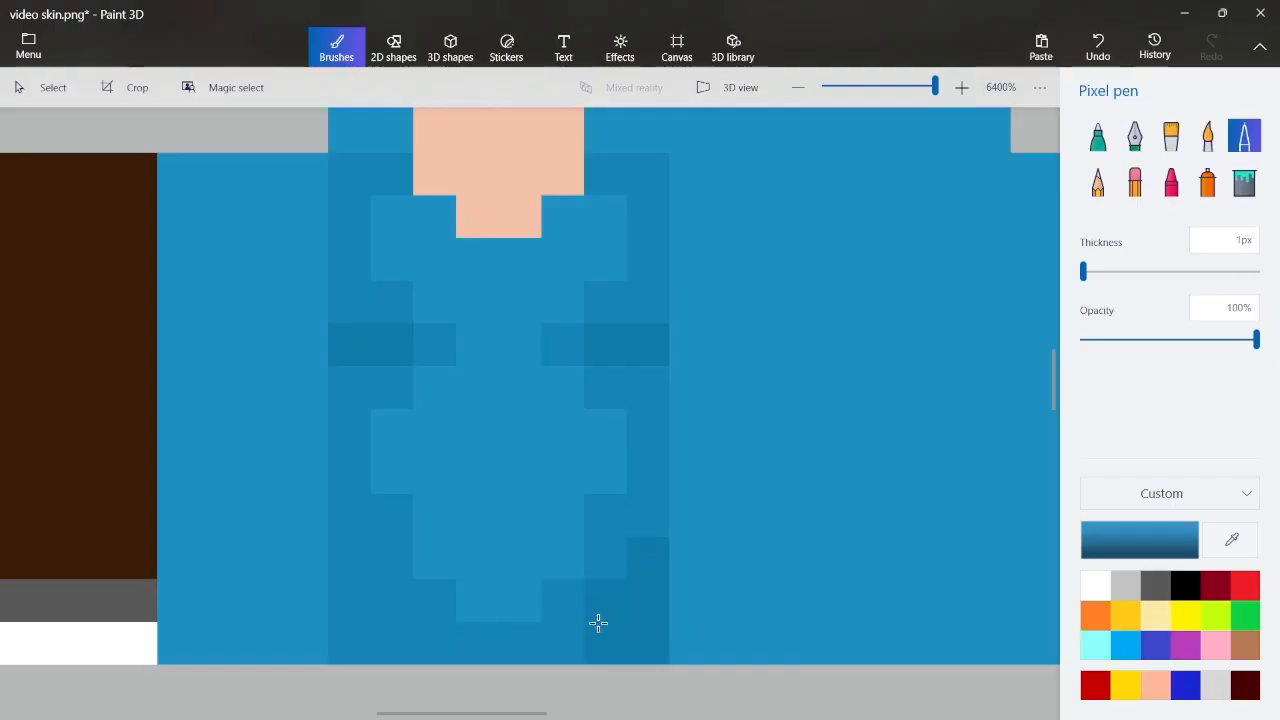
click(664, 528)
click(561, 641)
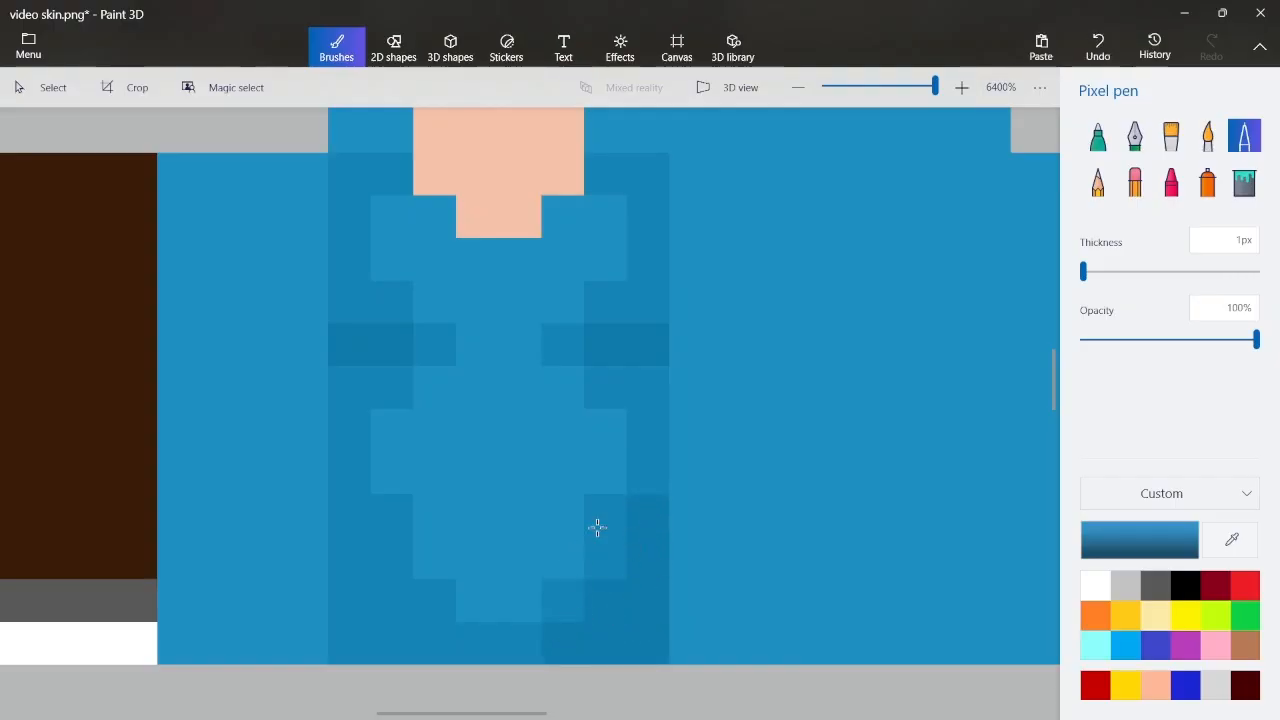
key(ctrl+z)
key(ctrl+z)
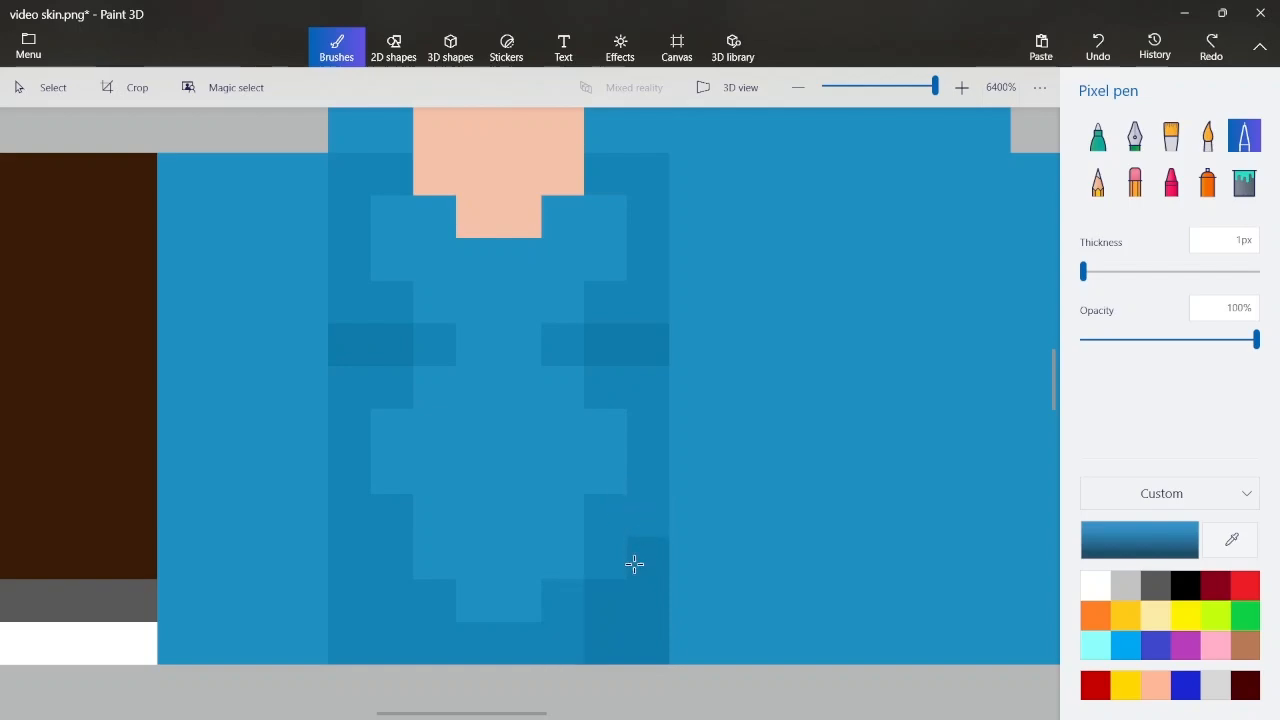
Extend the darkest blue along the hem, into the opposite lower corner and onto both outer shoulder corners of the shirt front
click(566, 628)
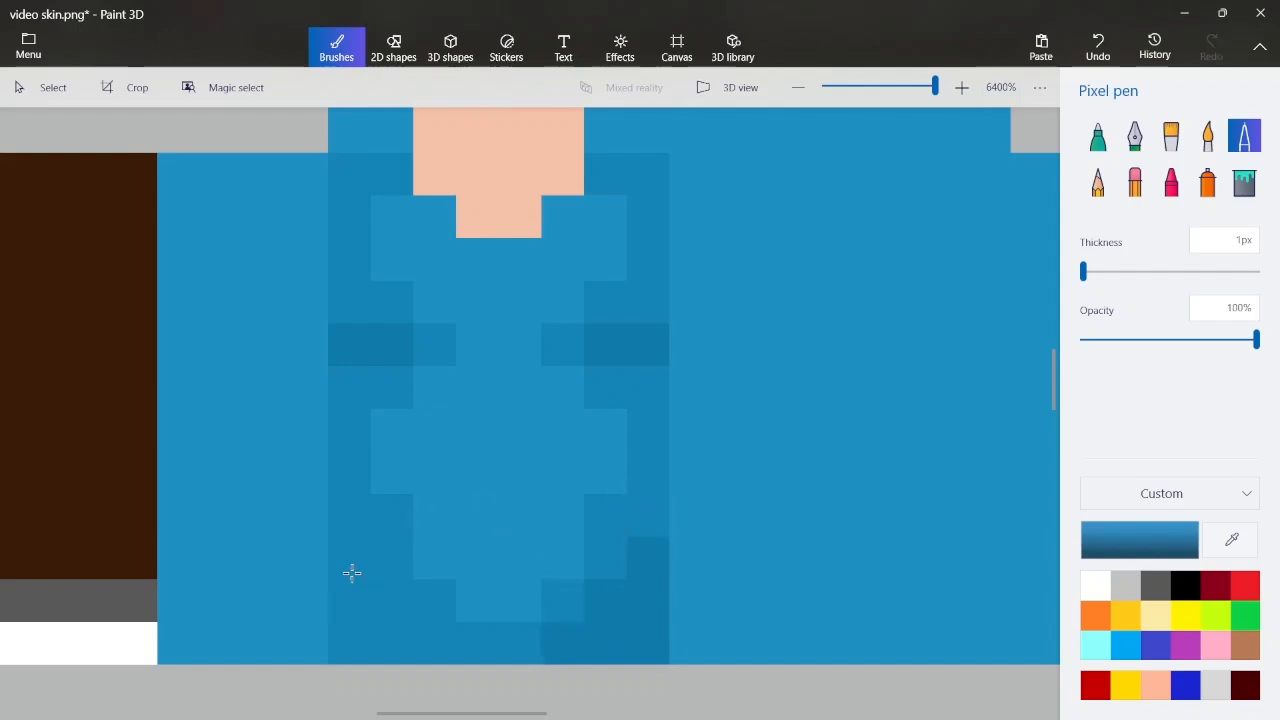
mouse_move(351, 574)
mouse_down()
mouse_move(349, 636)
mouse_move(406, 640)
mouse_up()
drag(372, 596, 422, 642)
scroll(343, 513, down, 2)
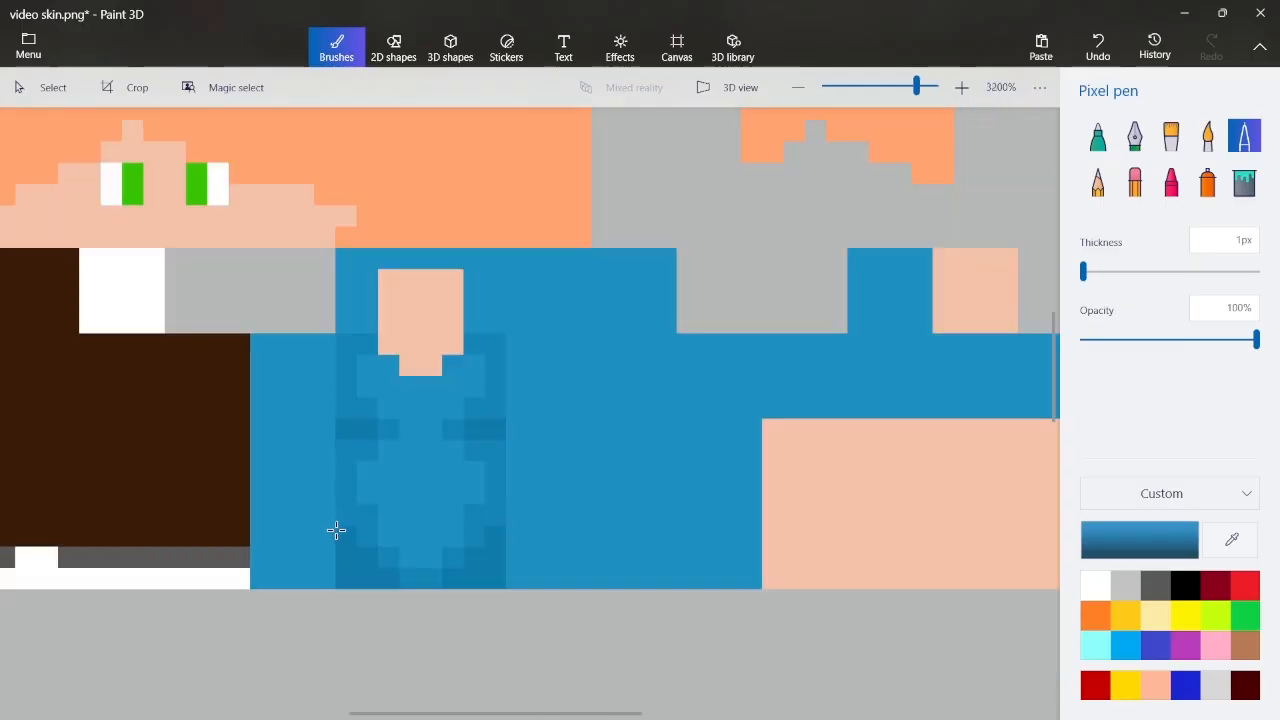
scroll(367, 333, up, 2)
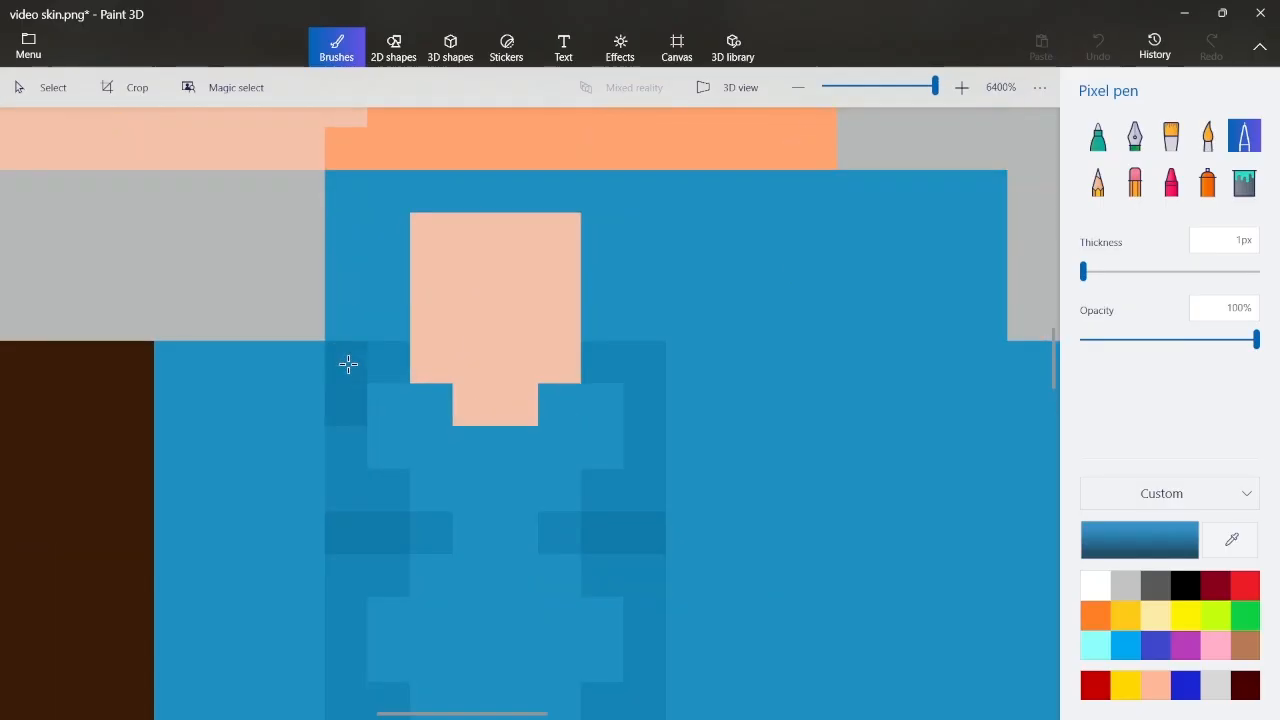
drag(642, 370, 641, 395)
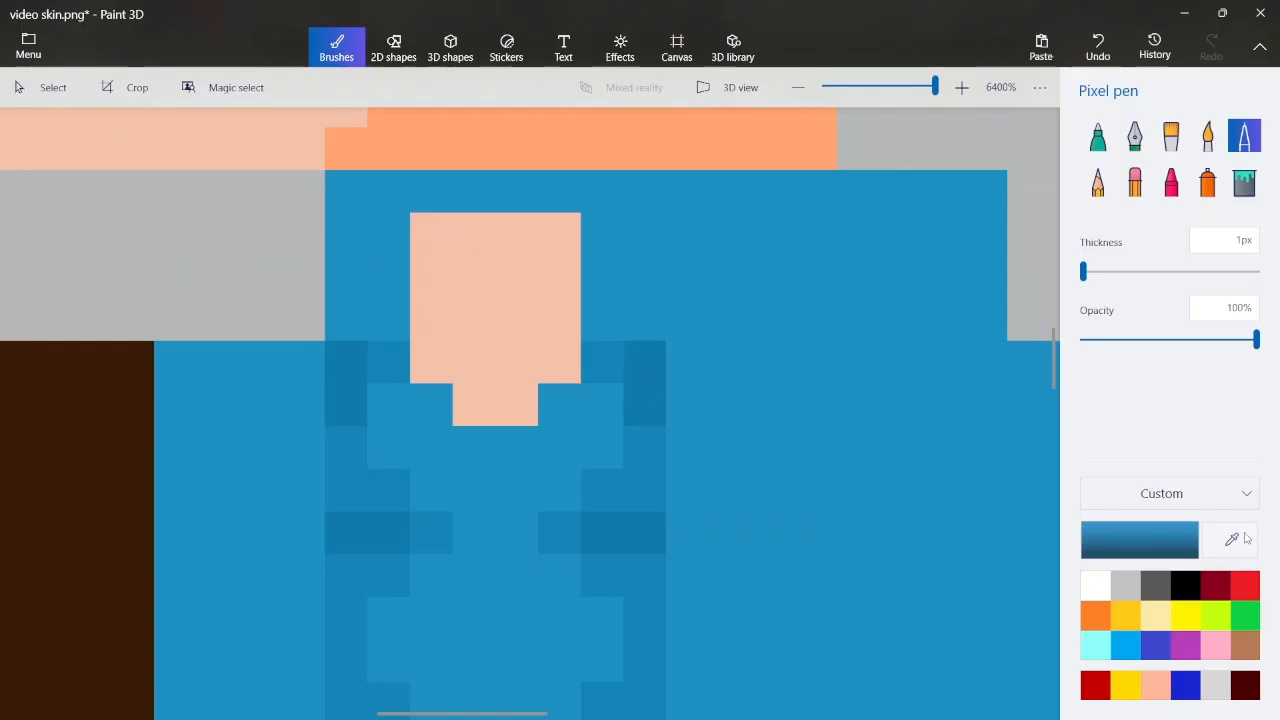
Sample the medium shading blue and fill one pixel inside each dark shoulder corner beside the neckline
click(1228, 538)
click(611, 382)
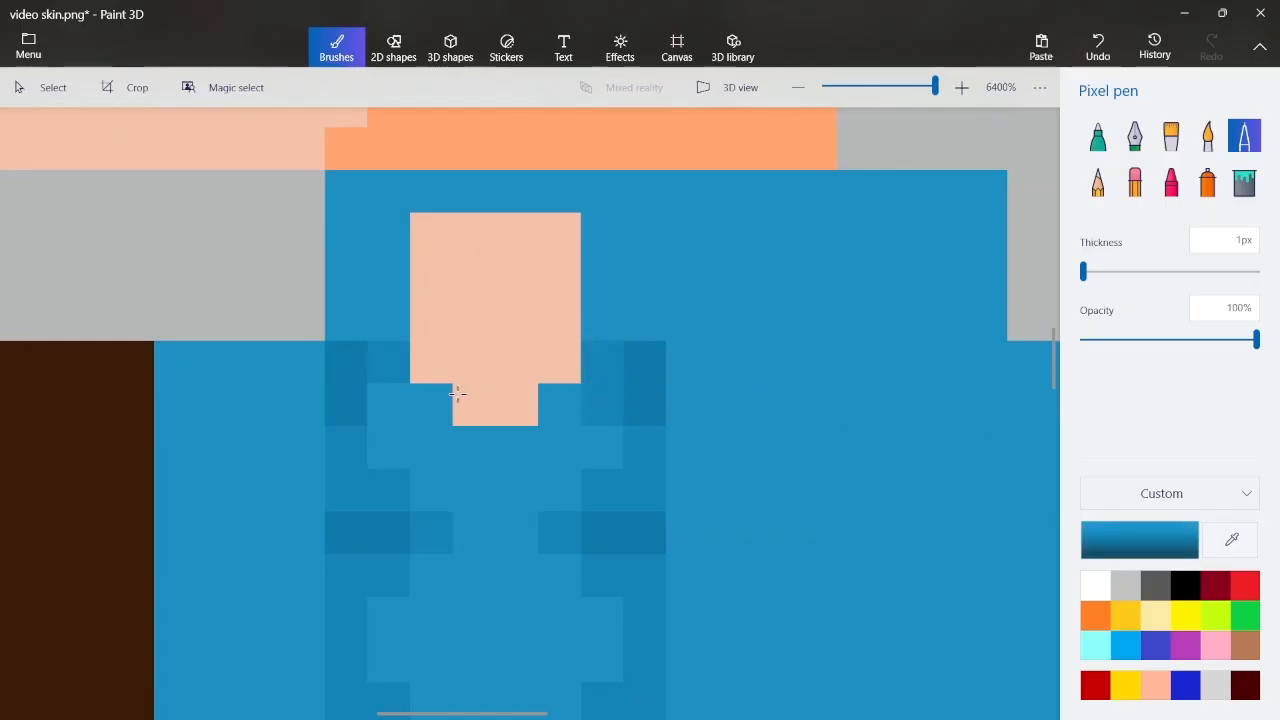
click(403, 399)
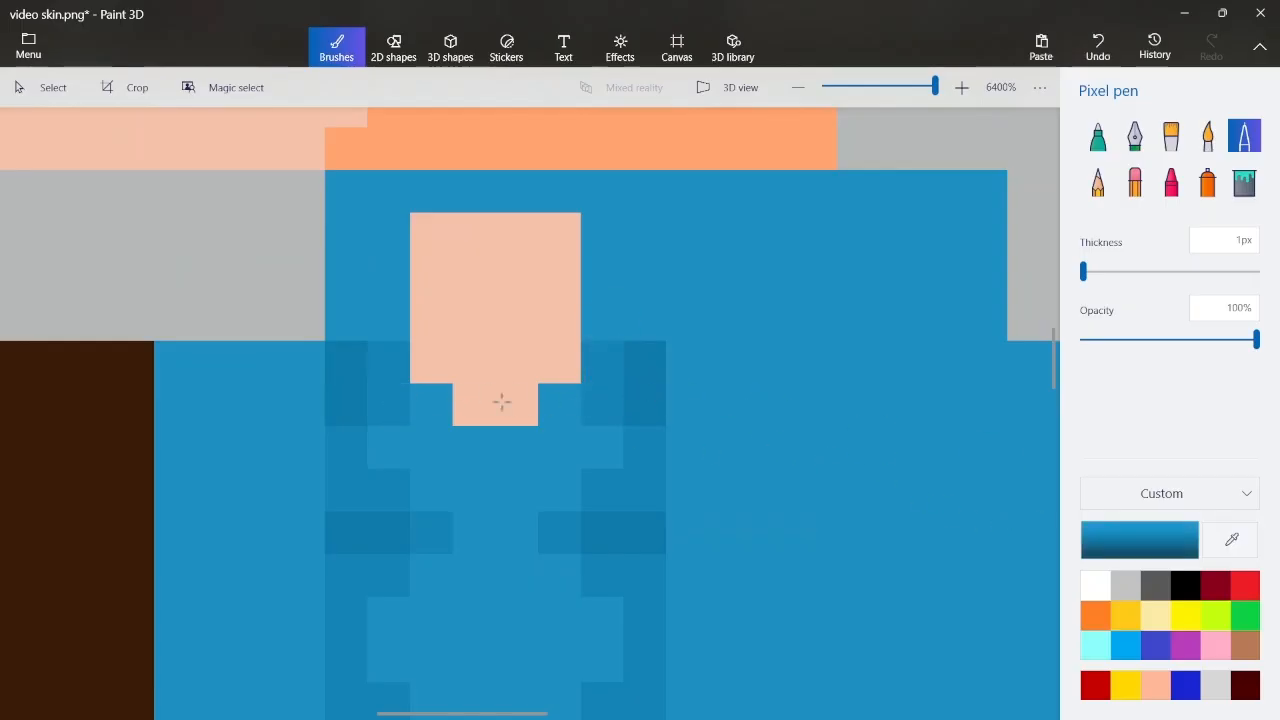
Sample the neck's peach, change it to the darker e9b498 and paint the row of neck pixels above the narrow neckline notch
click(1231, 540)
click(470, 339)
click(1135, 545)
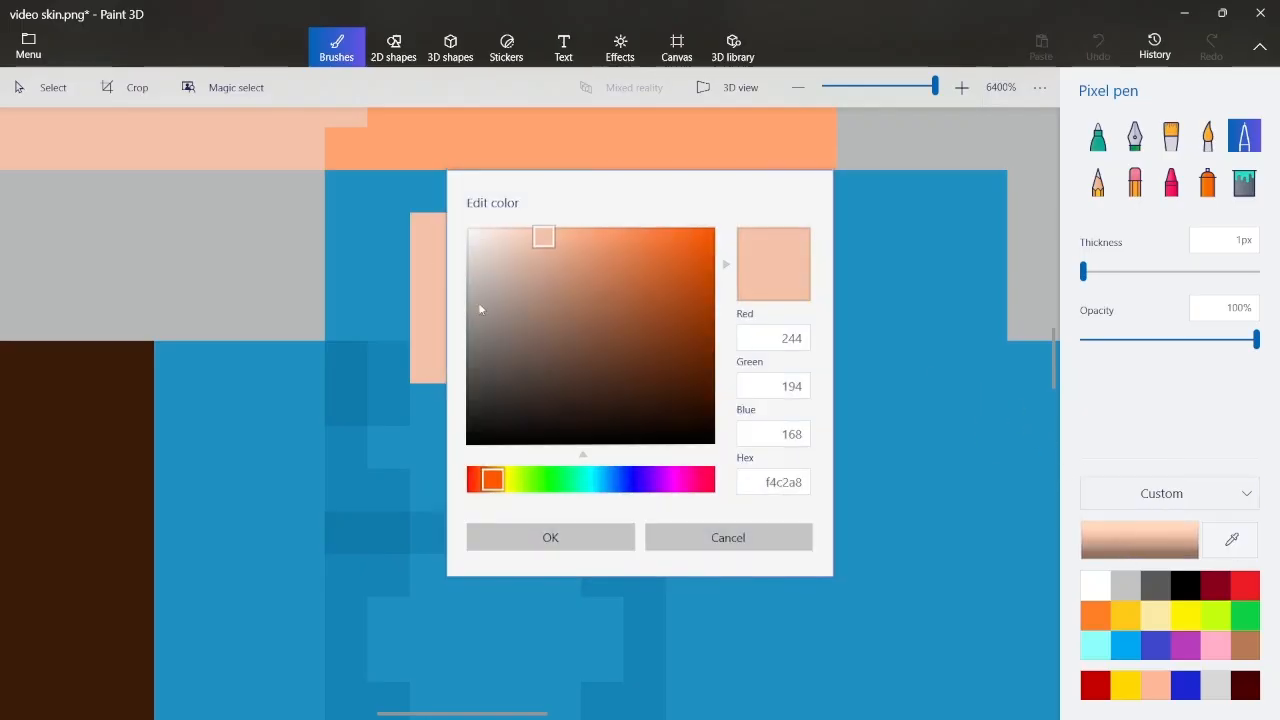
click(553, 245)
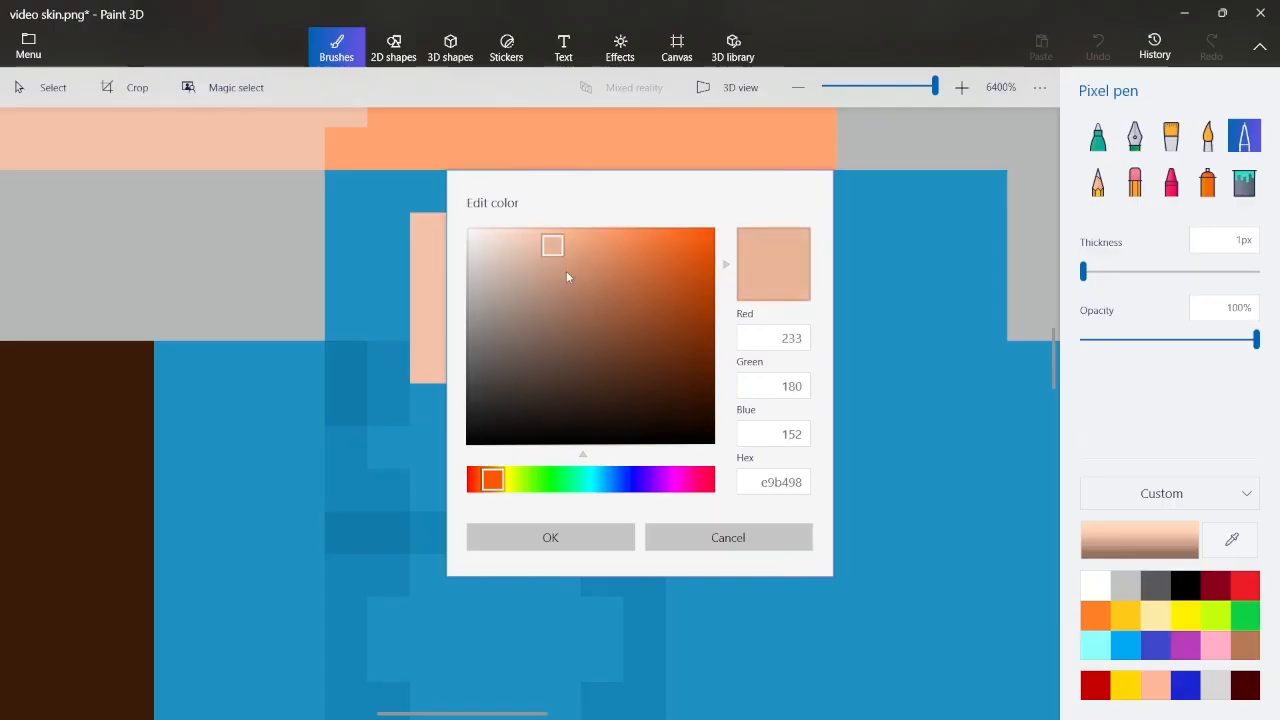
click(575, 529)
drag(429, 368, 534, 369)
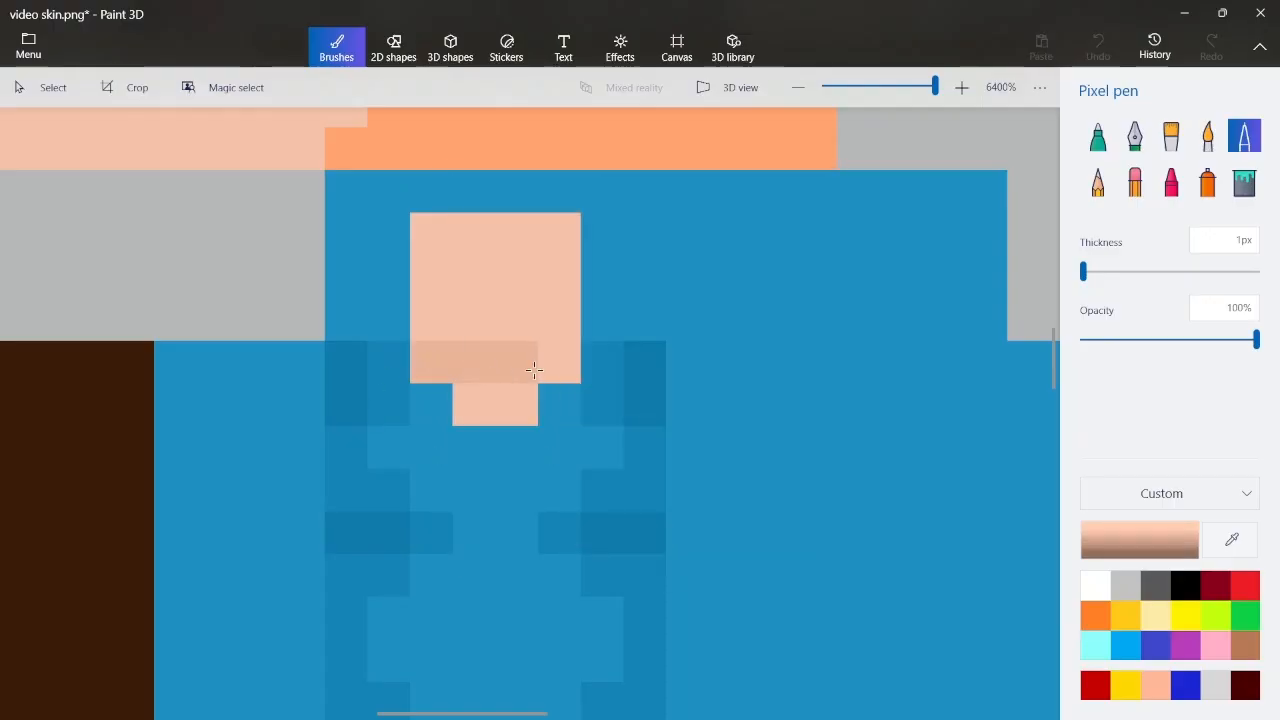
click(552, 364)
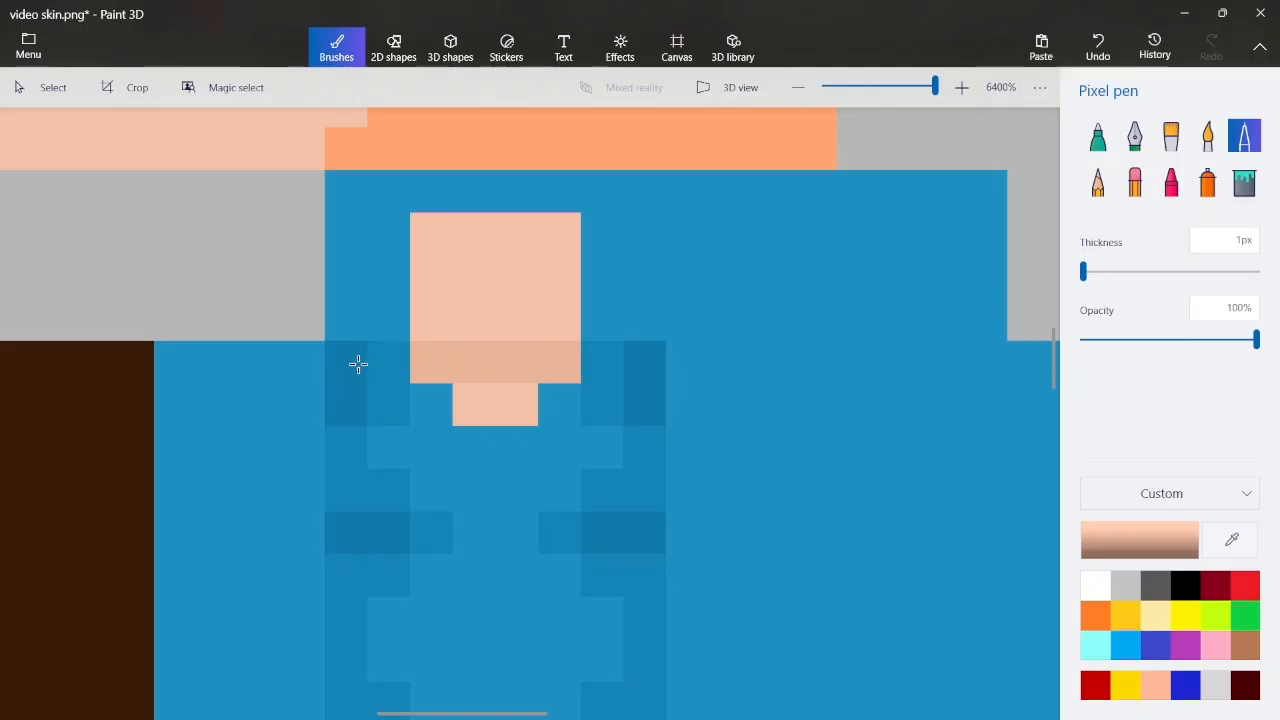
Sample the darkest shading blue, darken it further and paint it on the outer lower corners and topmost shoulder corner pixels of the shirt front
scroll(354, 363, down, 1)
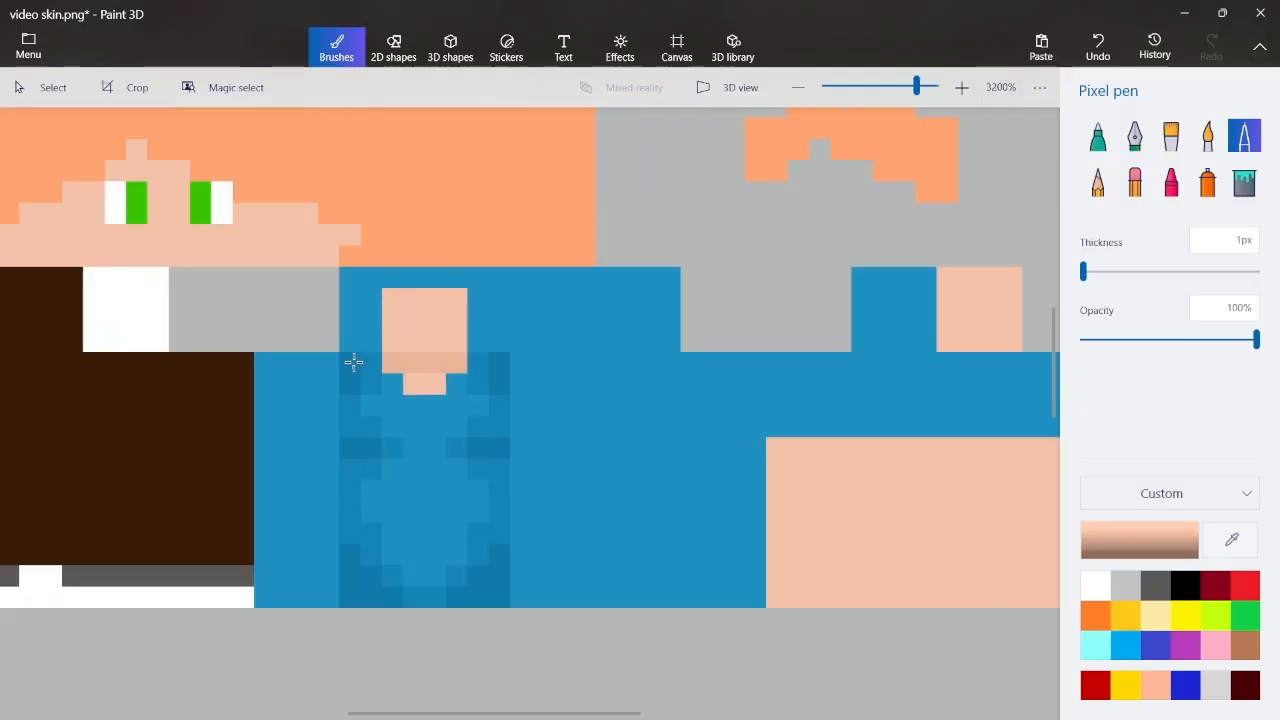
scroll(468, 381, up, 1)
scroll(390, 354, down, 2)
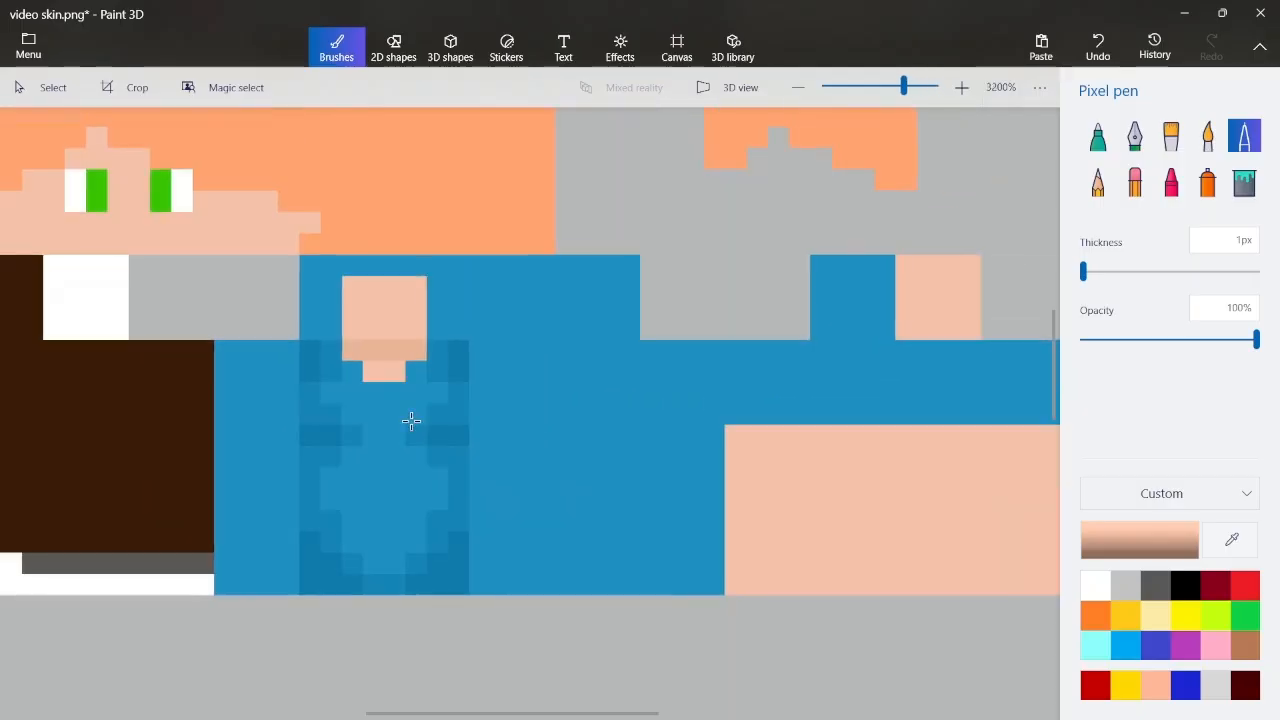
scroll(363, 469, up, 2)
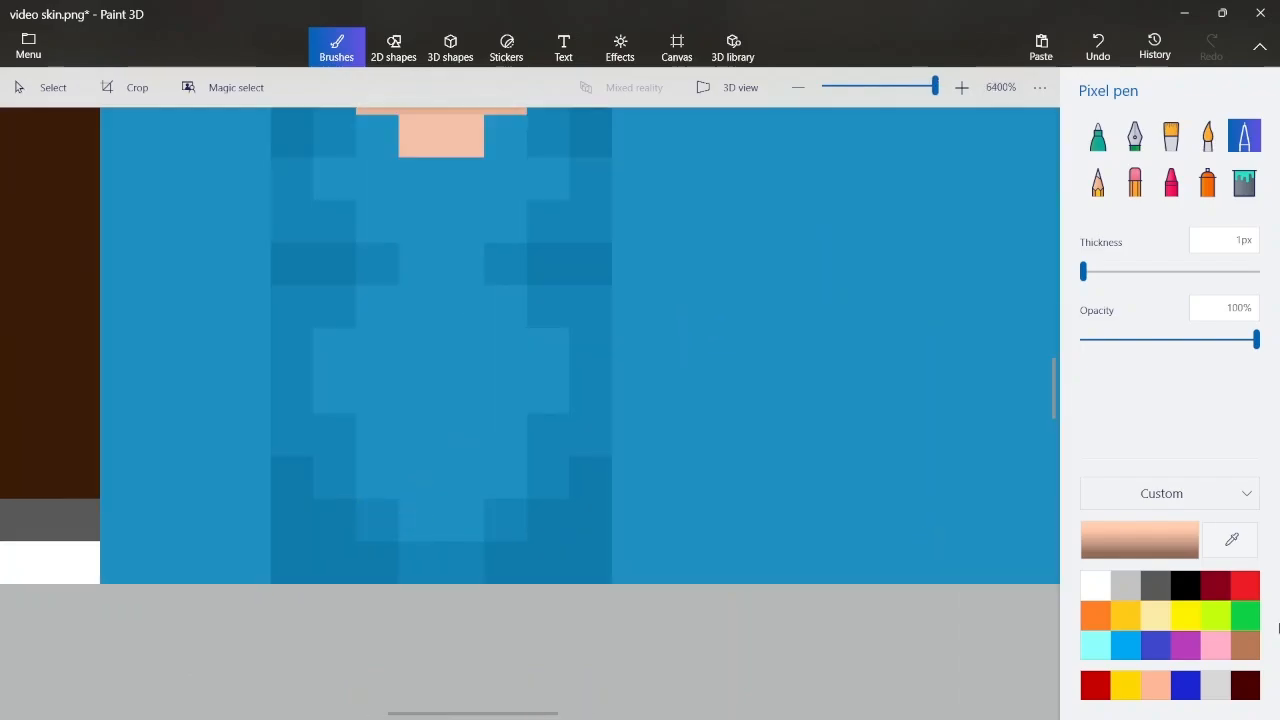
click(1231, 539)
click(532, 572)
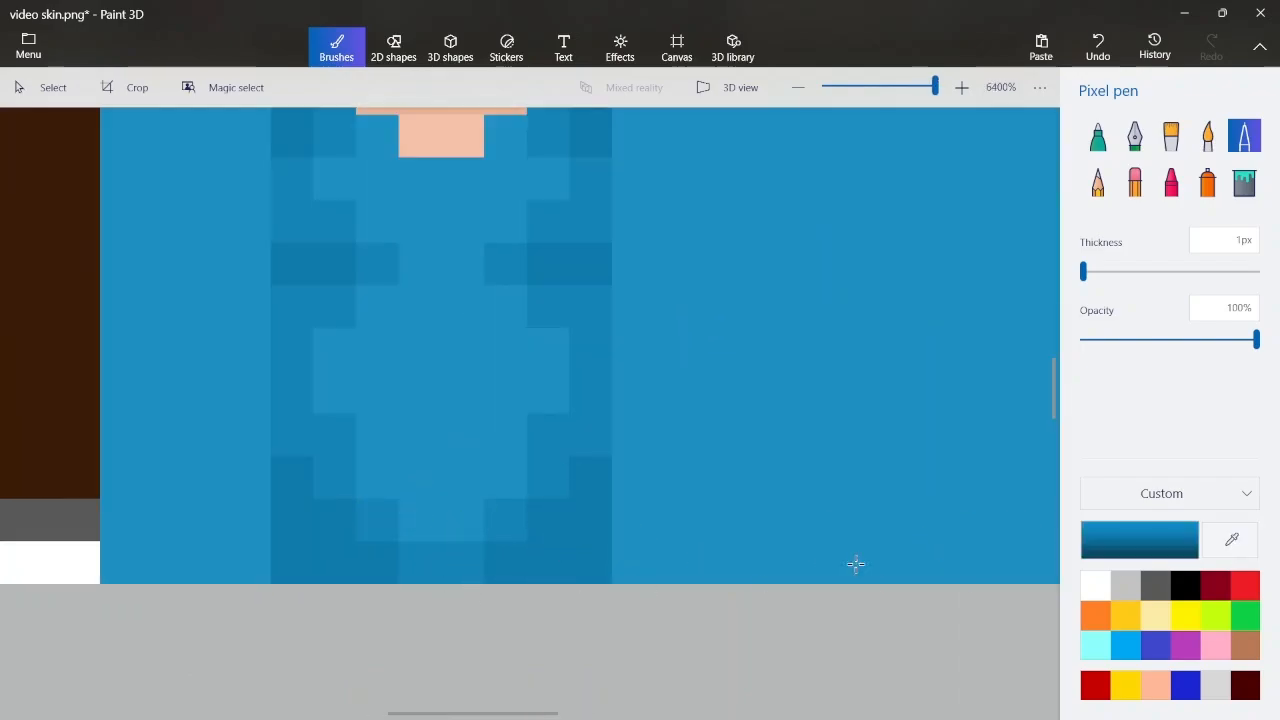
click(1164, 553)
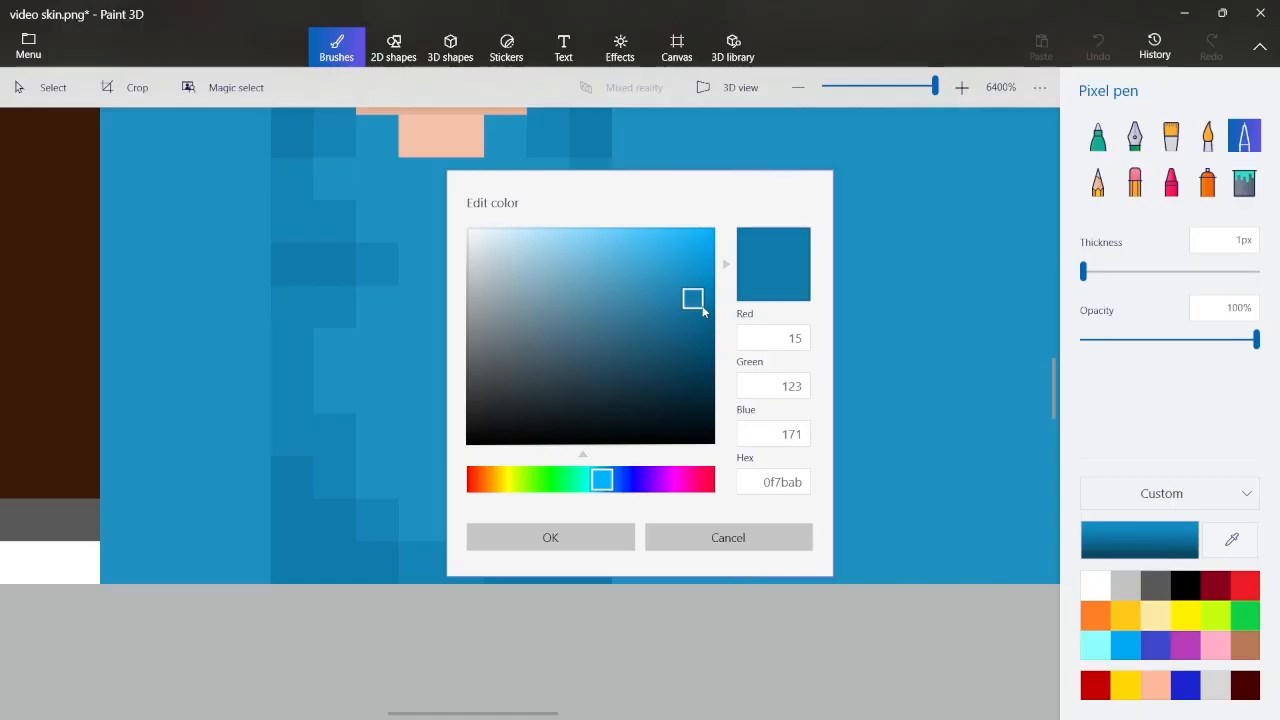
click(517, 545)
click(582, 537)
click(586, 546)
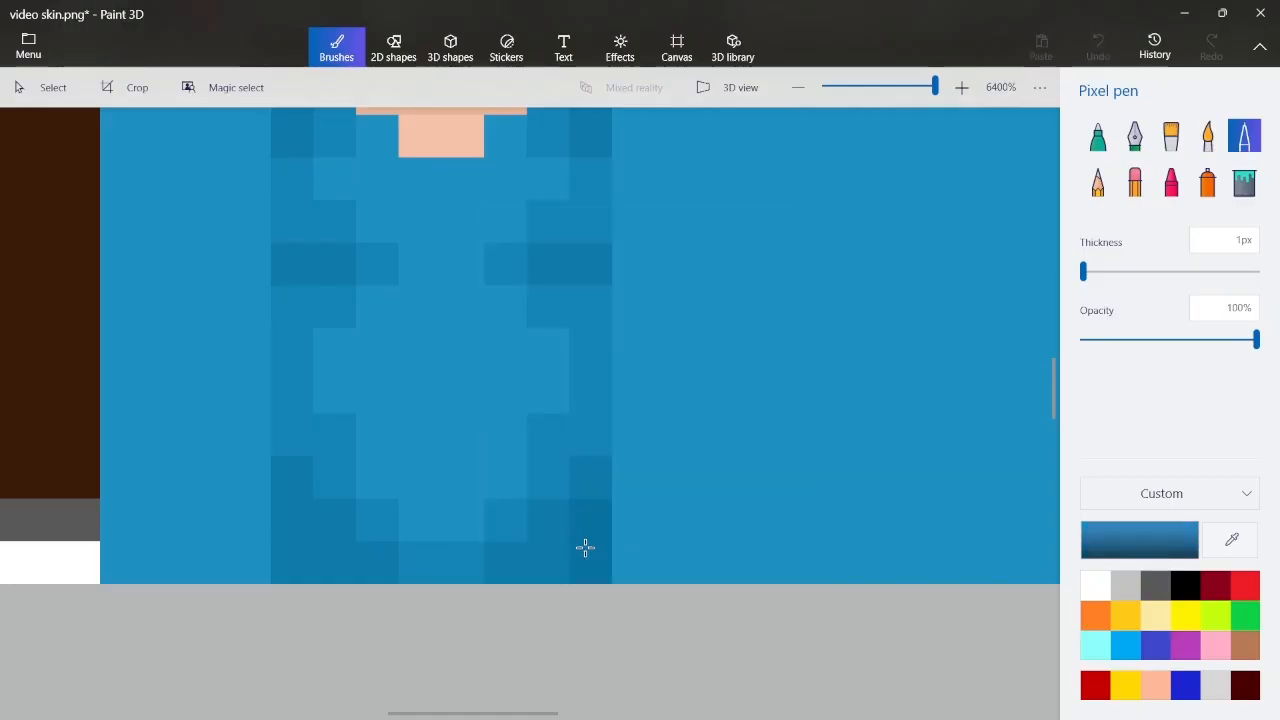
click(282, 535)
scroll(267, 470, down, 1)
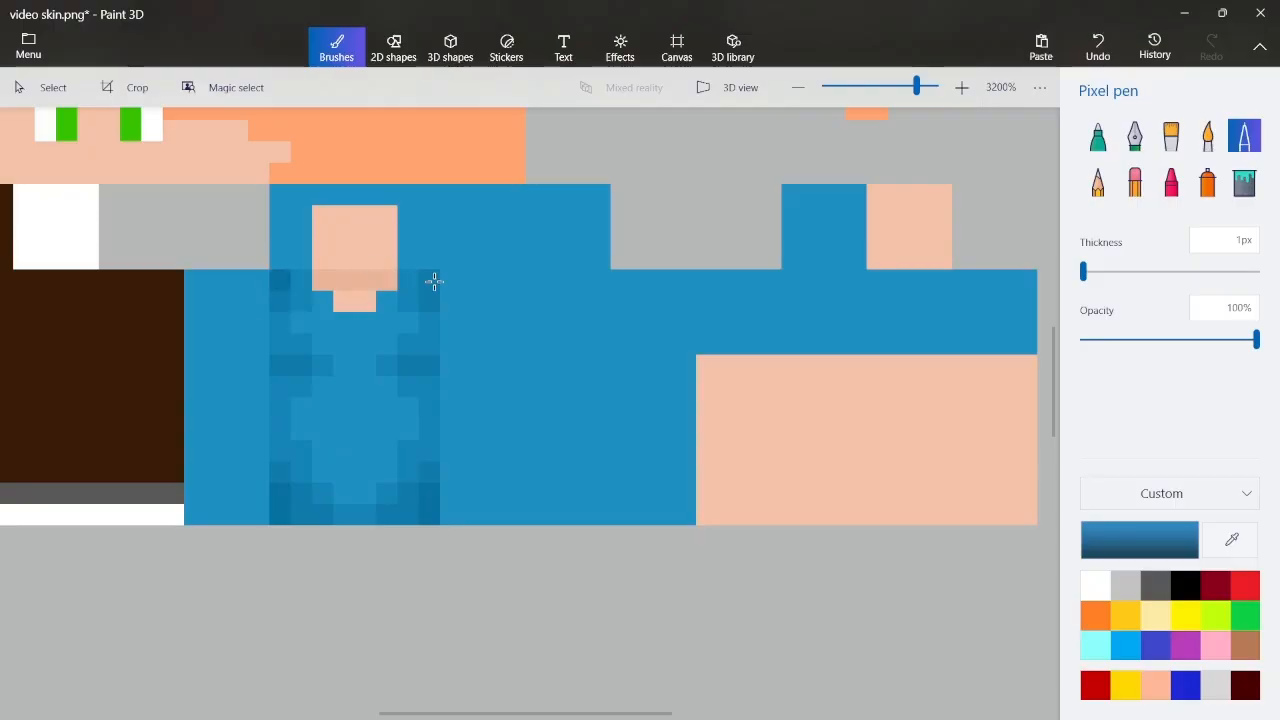
scroll(322, 360, down, 1)
scroll(314, 345, up, 1)
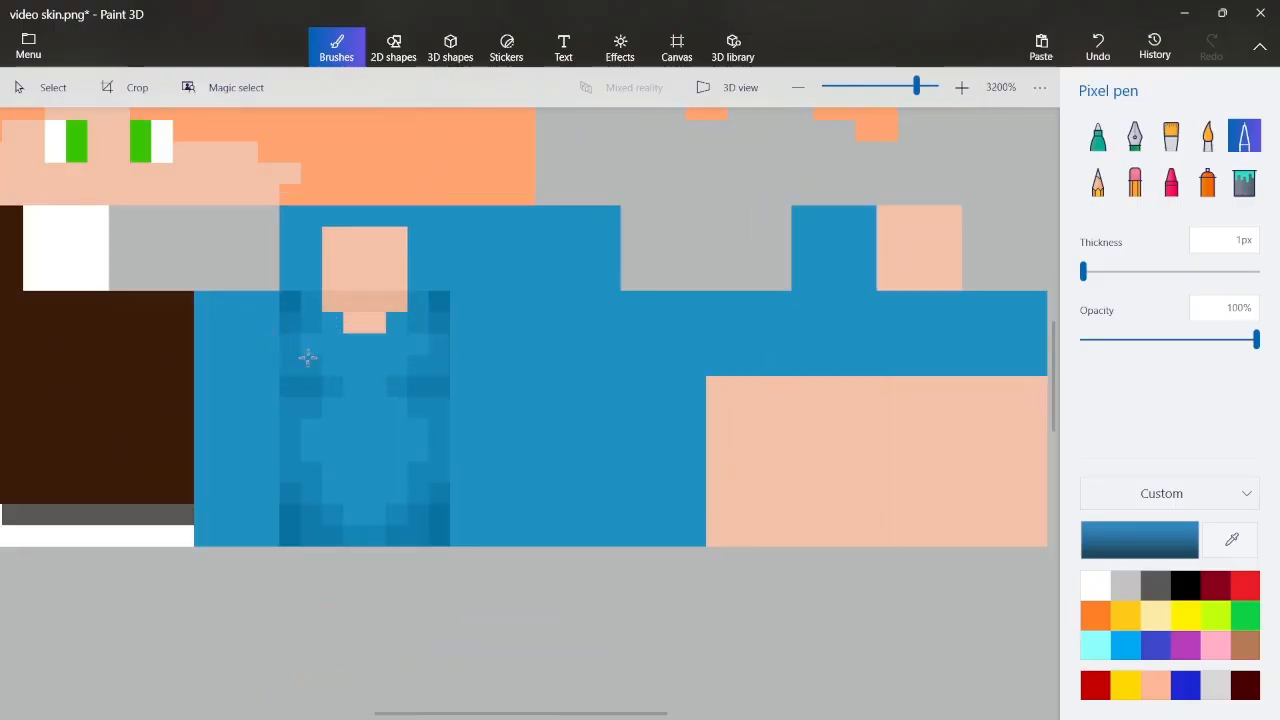
scroll(301, 413, up, 1)
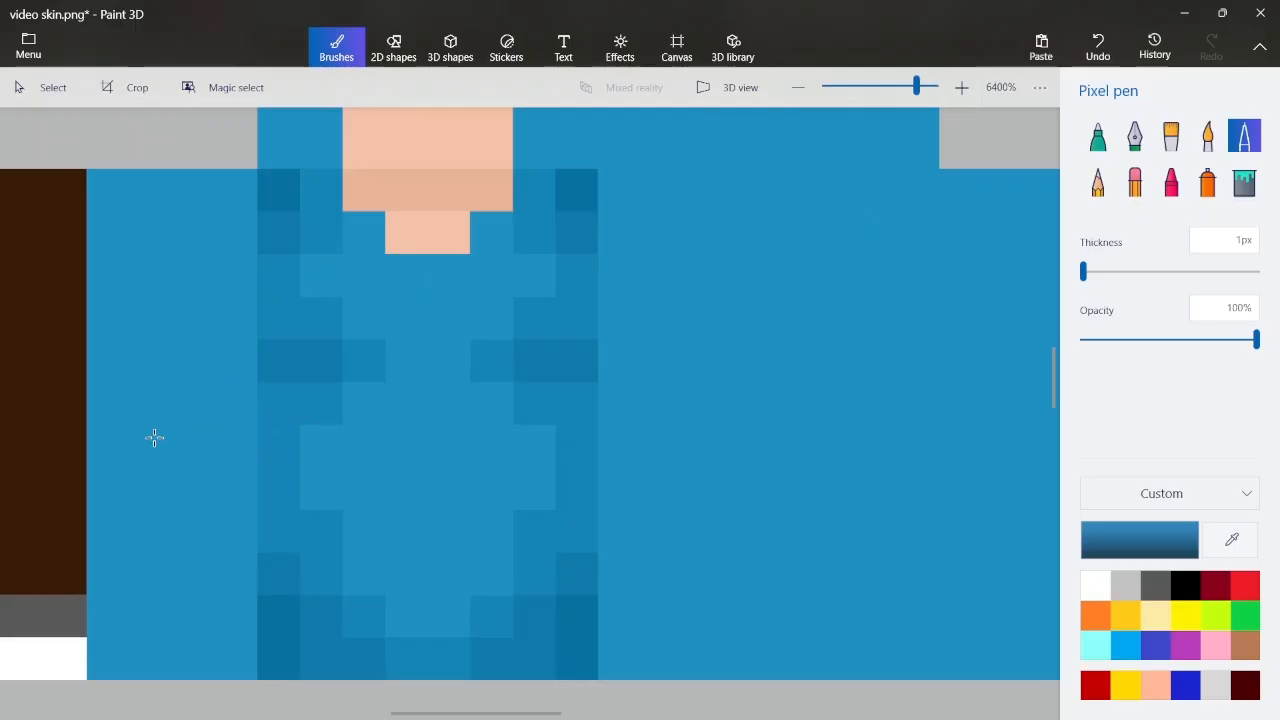
Sample the lighter shading blue and fill the whole side panel between the dark brown leg area and the shirt front
scroll(154, 437, down, 1)
scroll(155, 435, up, 1)
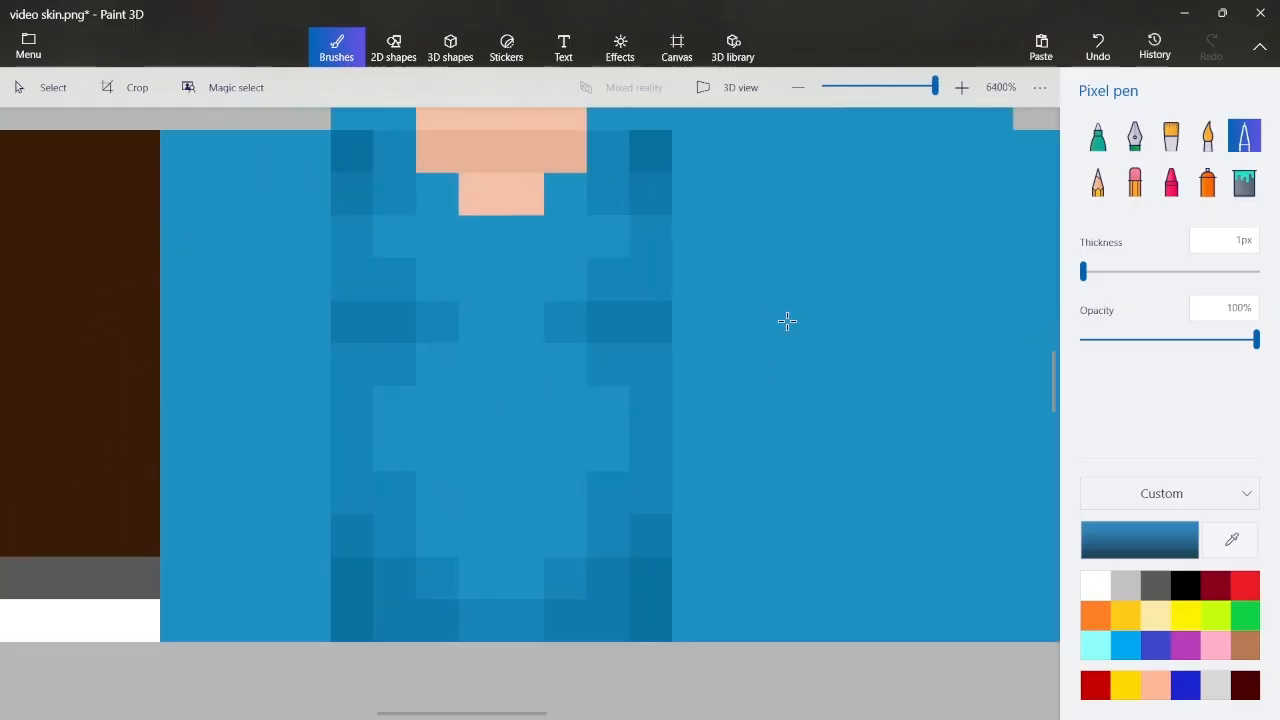
click(1234, 542)
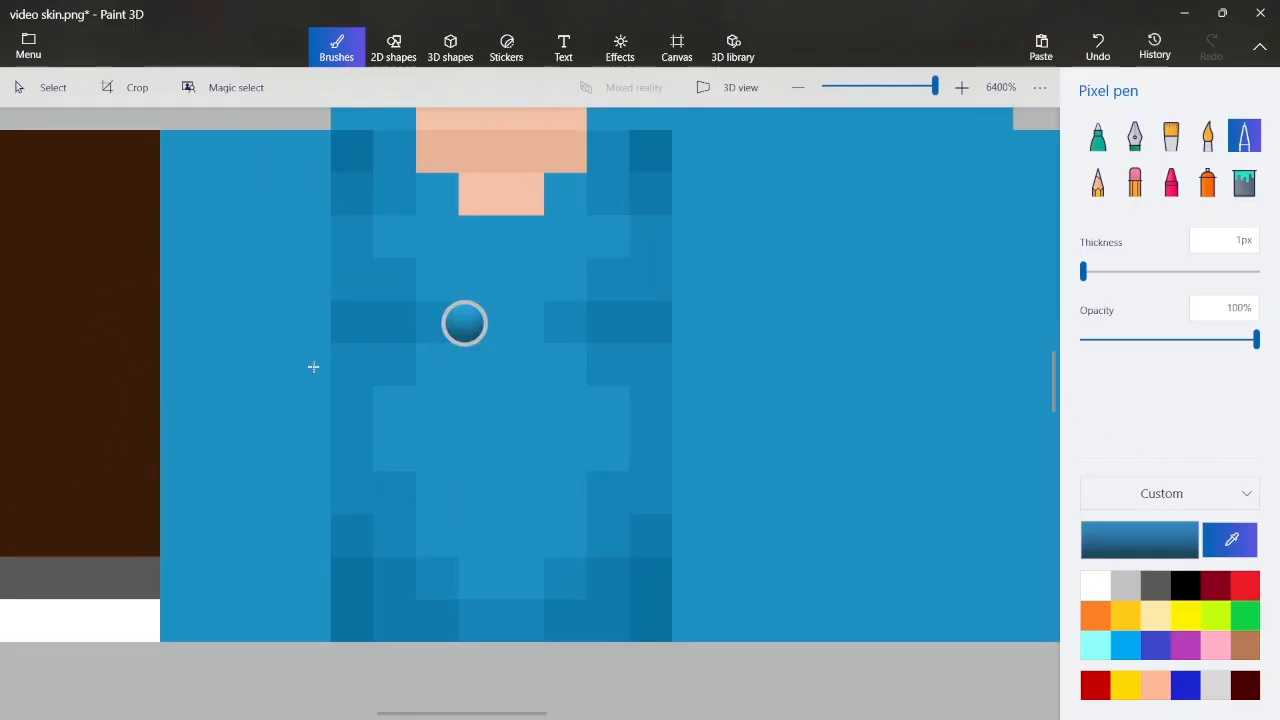
click(357, 248)
mouse_move(286, 149)
mouse_down()
mouse_move(305, 424)
mouse_move(294, 623)
mouse_move(194, 600)
mouse_move(188, 525)
mouse_move(194, 171)
mouse_move(221, 155)
mouse_move(274, 163)
mouse_move(237, 200)
mouse_move(229, 343)
mouse_move(251, 566)
mouse_move(246, 266)
mouse_move(265, 228)
mouse_up()
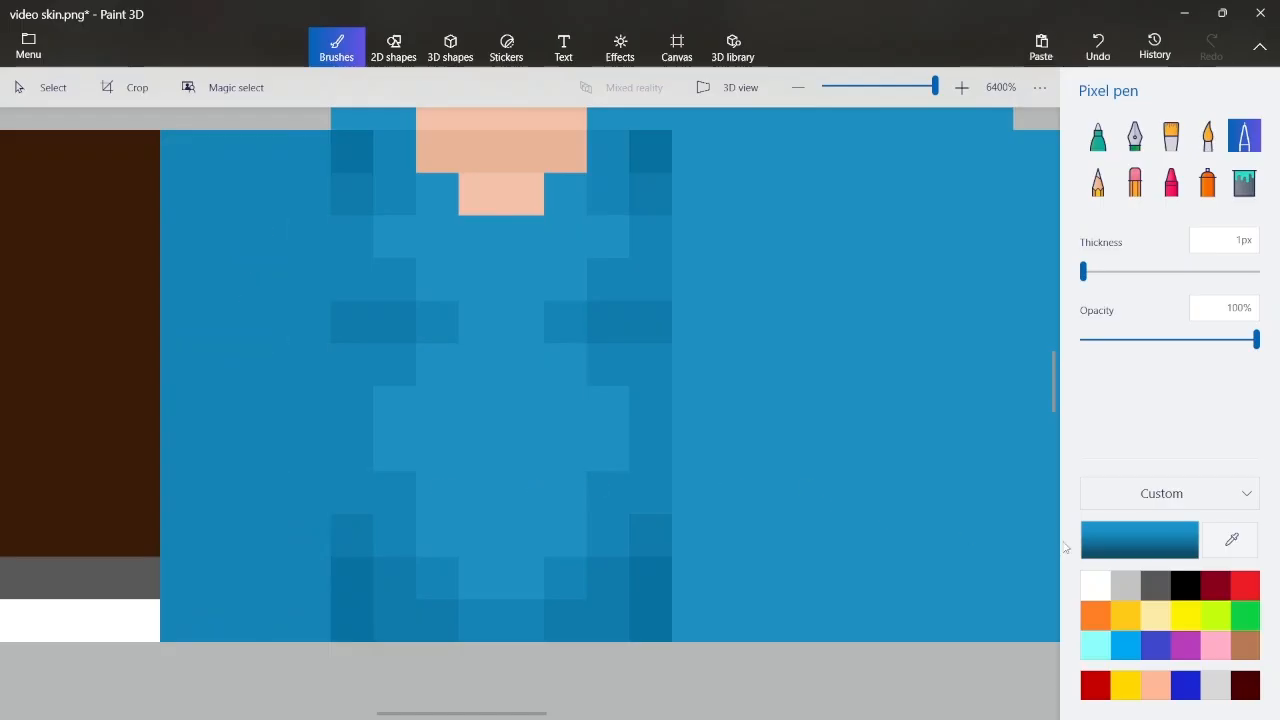
Sample the darker shading blues and paint the side panel's folds, top edge and bottom edge, leaving lighter patches in the middle
click(1232, 540)
click(357, 140)
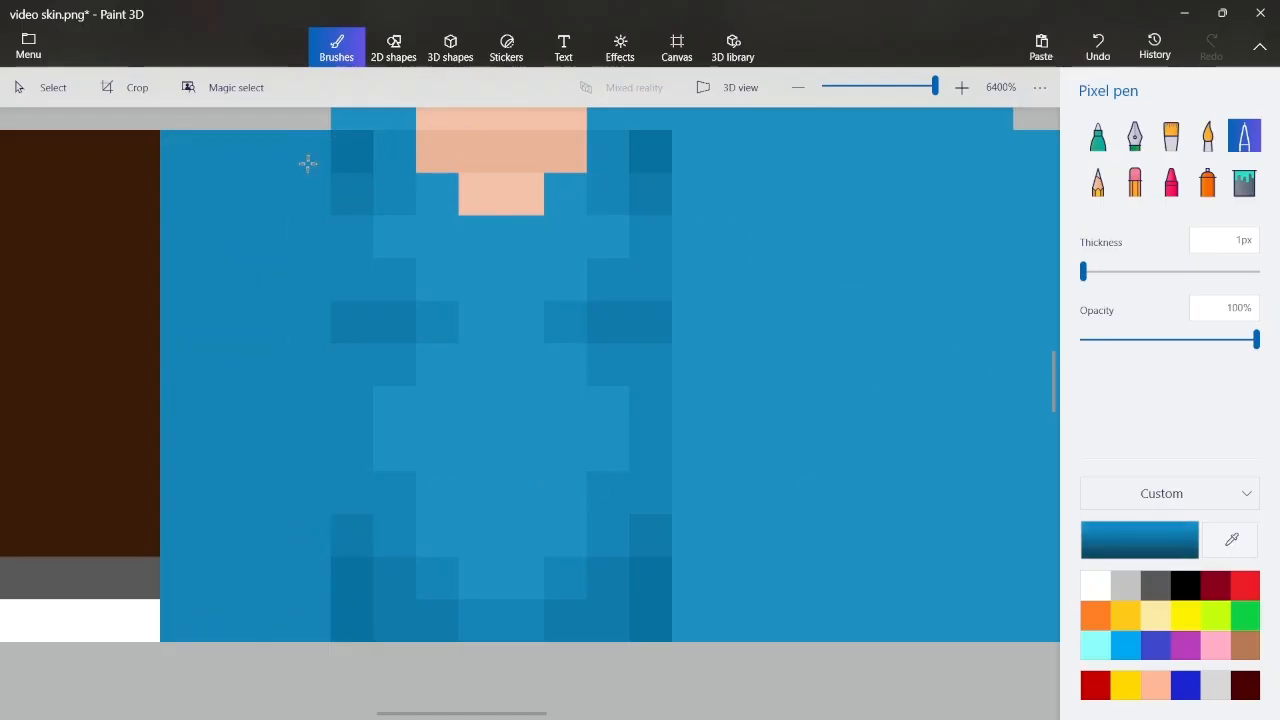
mouse_move(308, 163)
mouse_down()
mouse_move(309, 231)
mouse_move(303, 160)
mouse_move(189, 157)
mouse_move(186, 201)
mouse_move(190, 276)
mouse_move(185, 252)
mouse_move(213, 198)
mouse_move(257, 204)
mouse_move(213, 216)
mouse_move(287, 233)
mouse_move(297, 326)
mouse_up()
Select the shaded 4 × 12 px side panel and place a copy of it against the opposite edge of the shirt front
scroll(563, 306, down, 4)
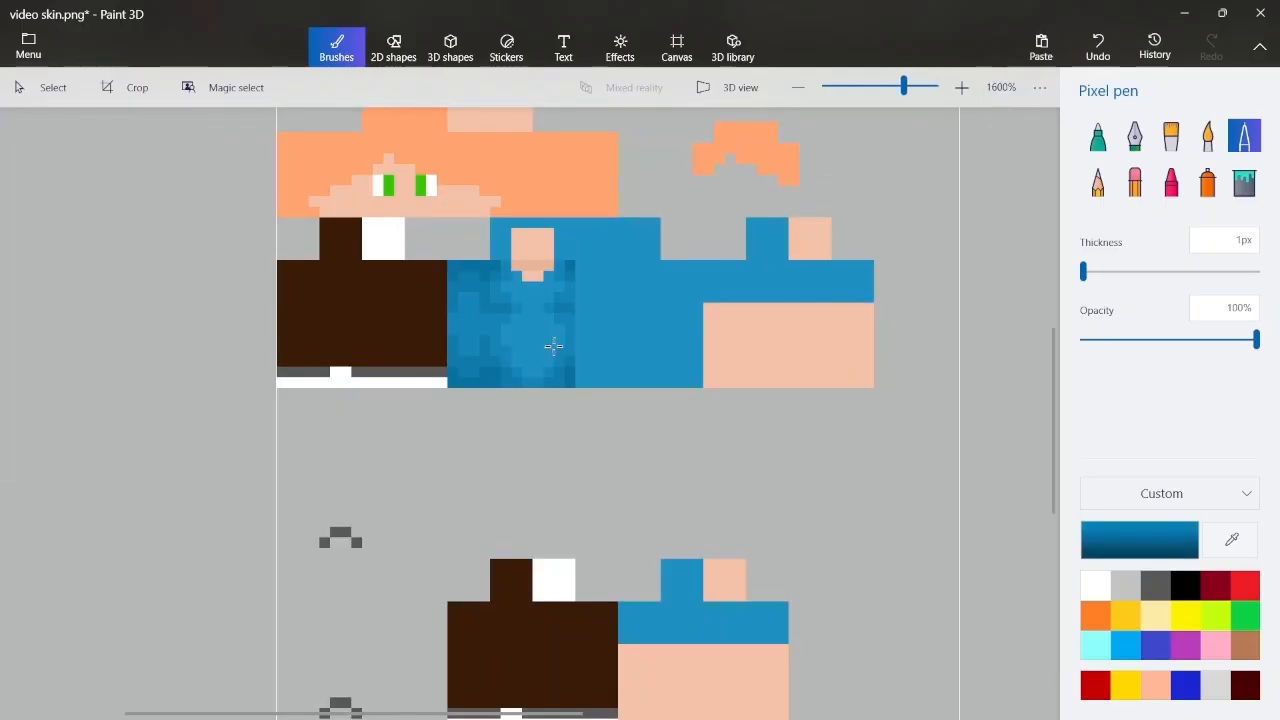
scroll(554, 346, up, 2)
click(35, 88)
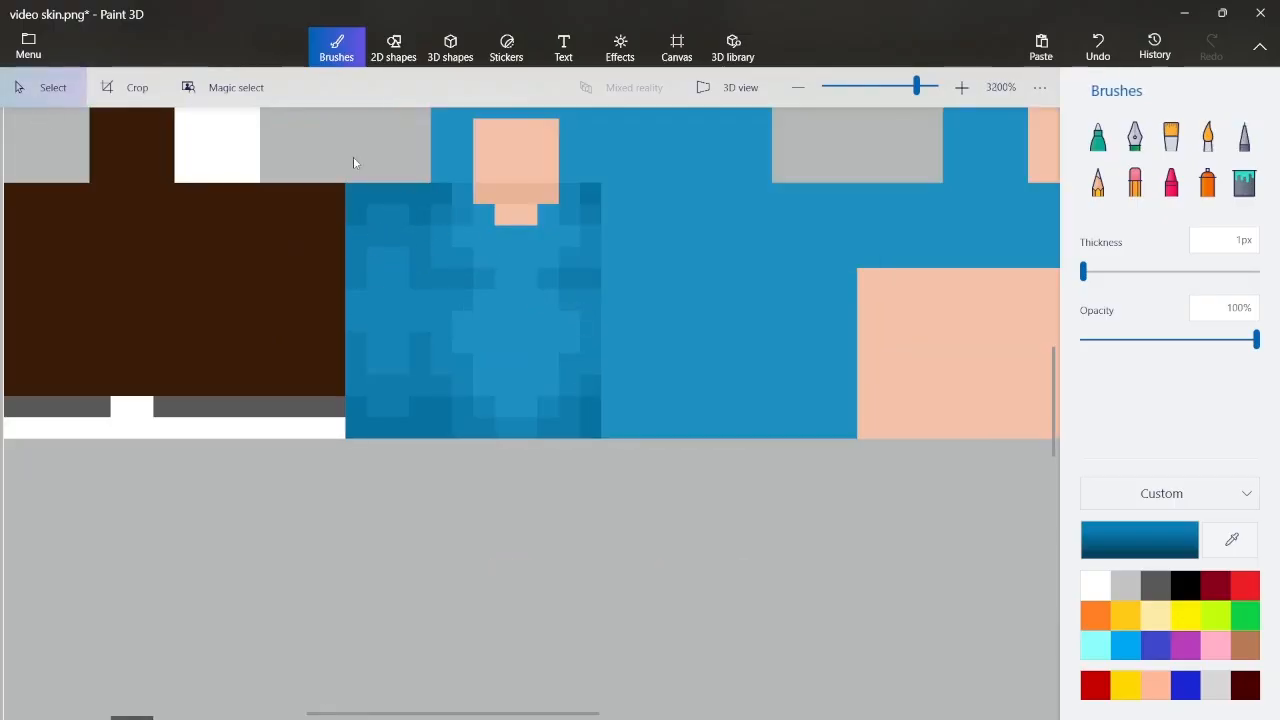
drag(346, 182, 433, 450)
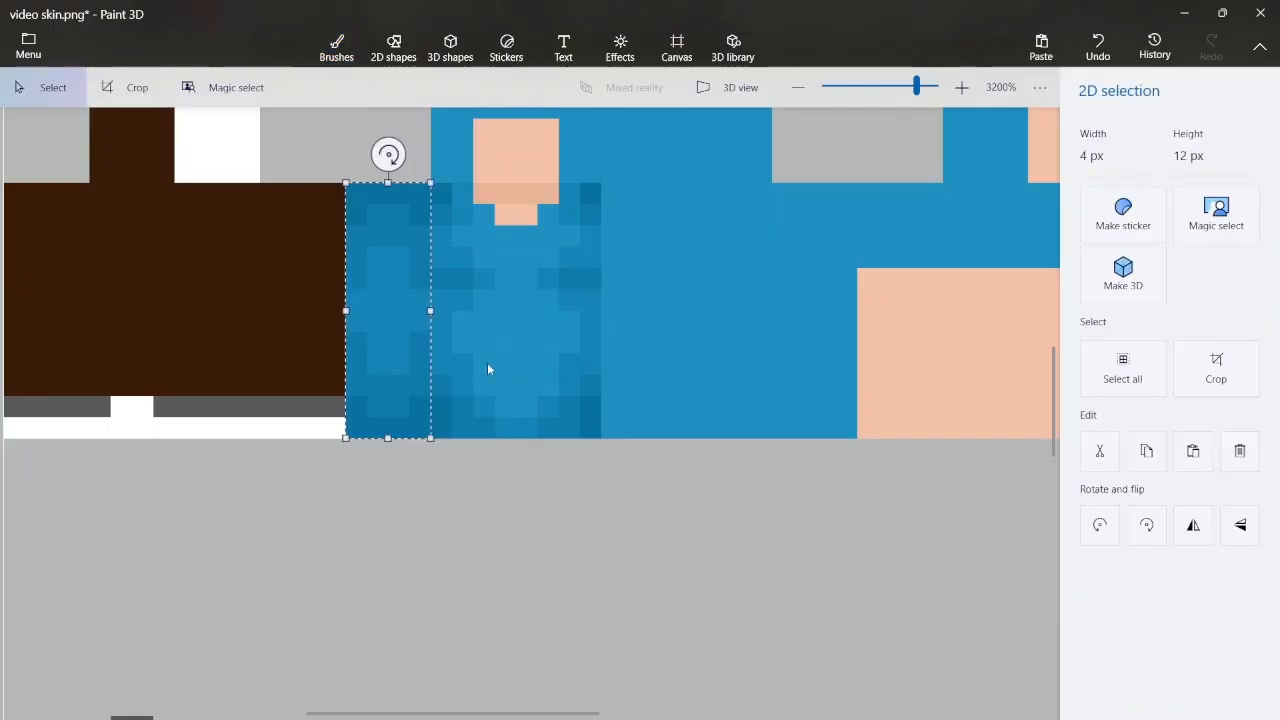
drag(375, 340, 629, 340)
click(782, 330)
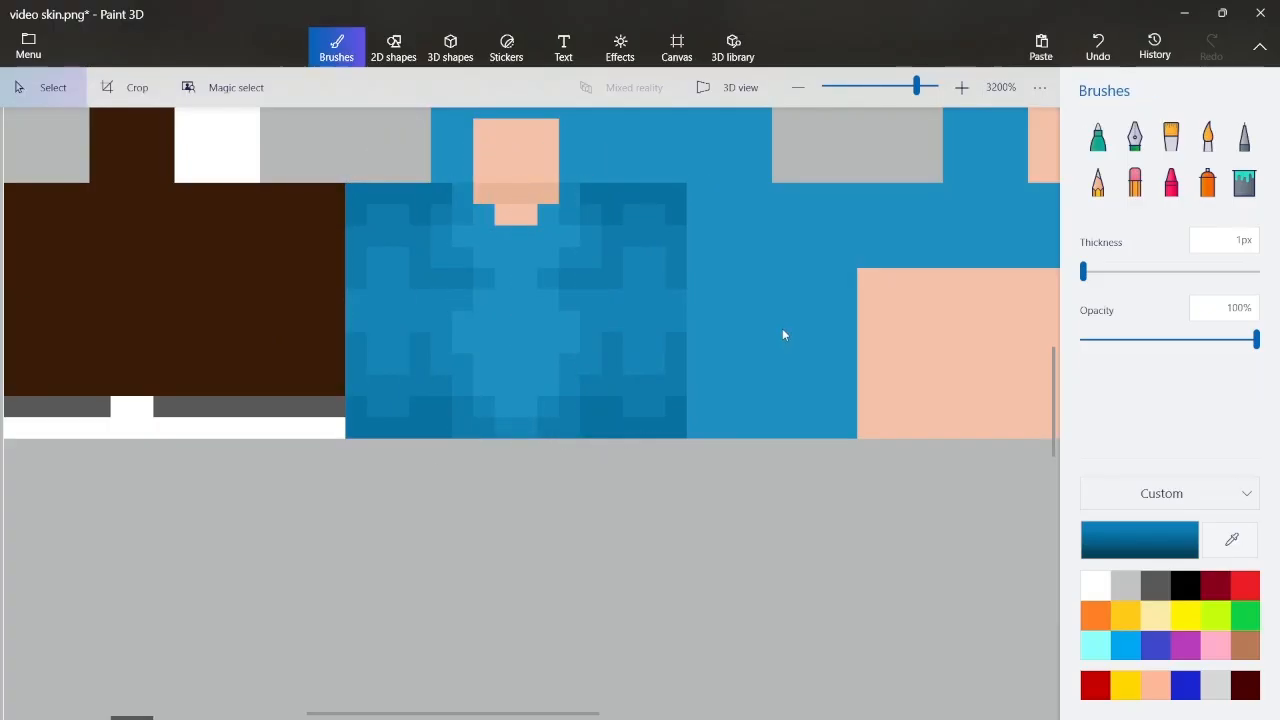
Sample the lighter shading blue and paint the top row and both upper corners of the shirt back with the 1px Pixel pen
scroll(864, 254, down, 3)
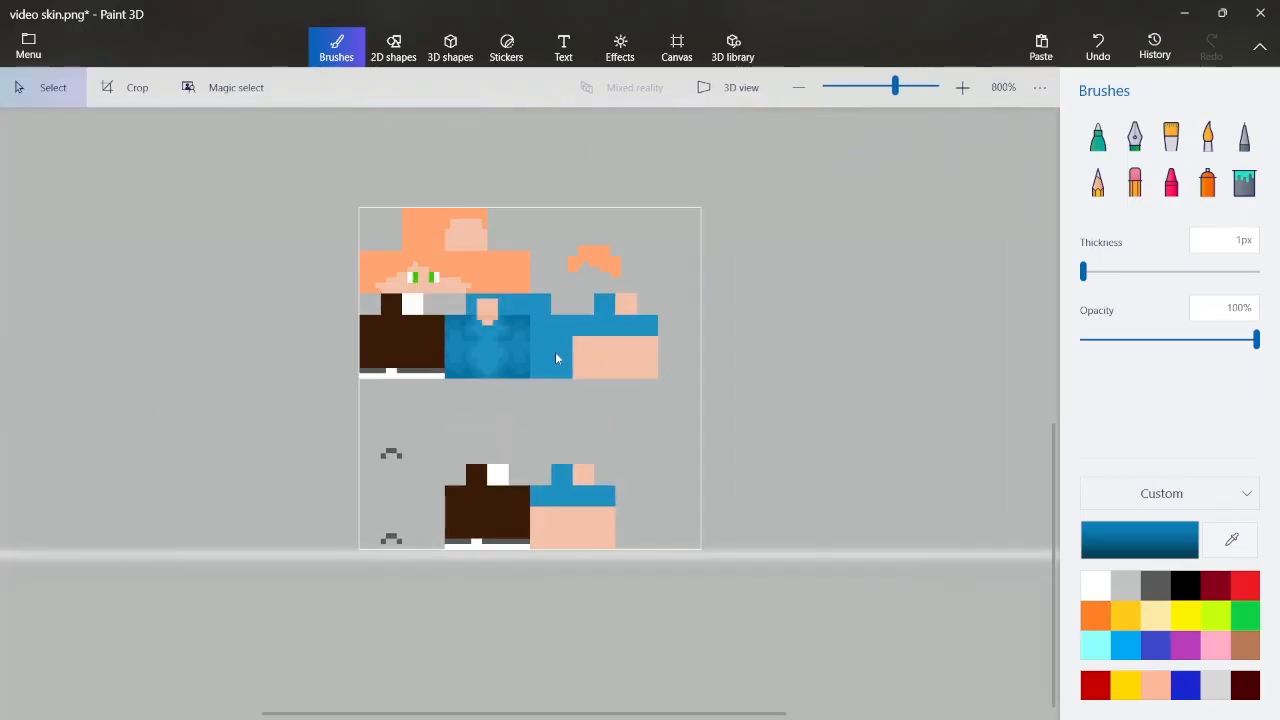
scroll(557, 355, up, 3)
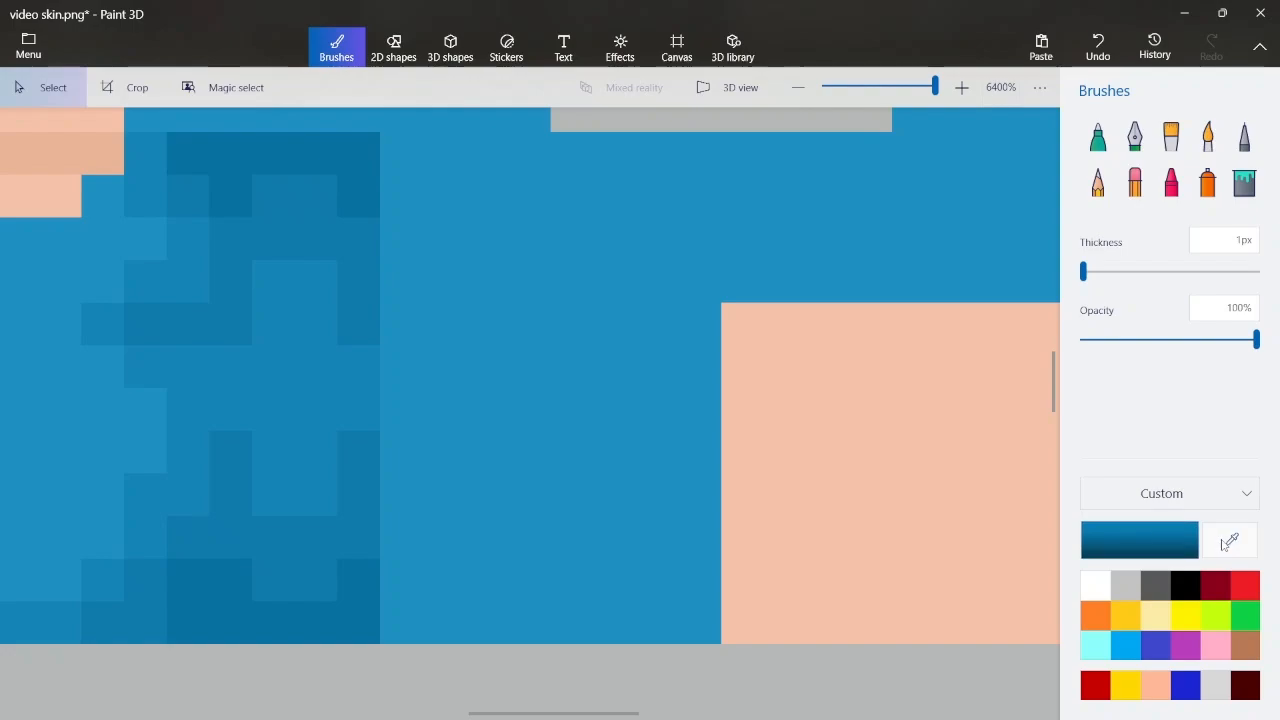
click(1229, 541)
click(366, 220)
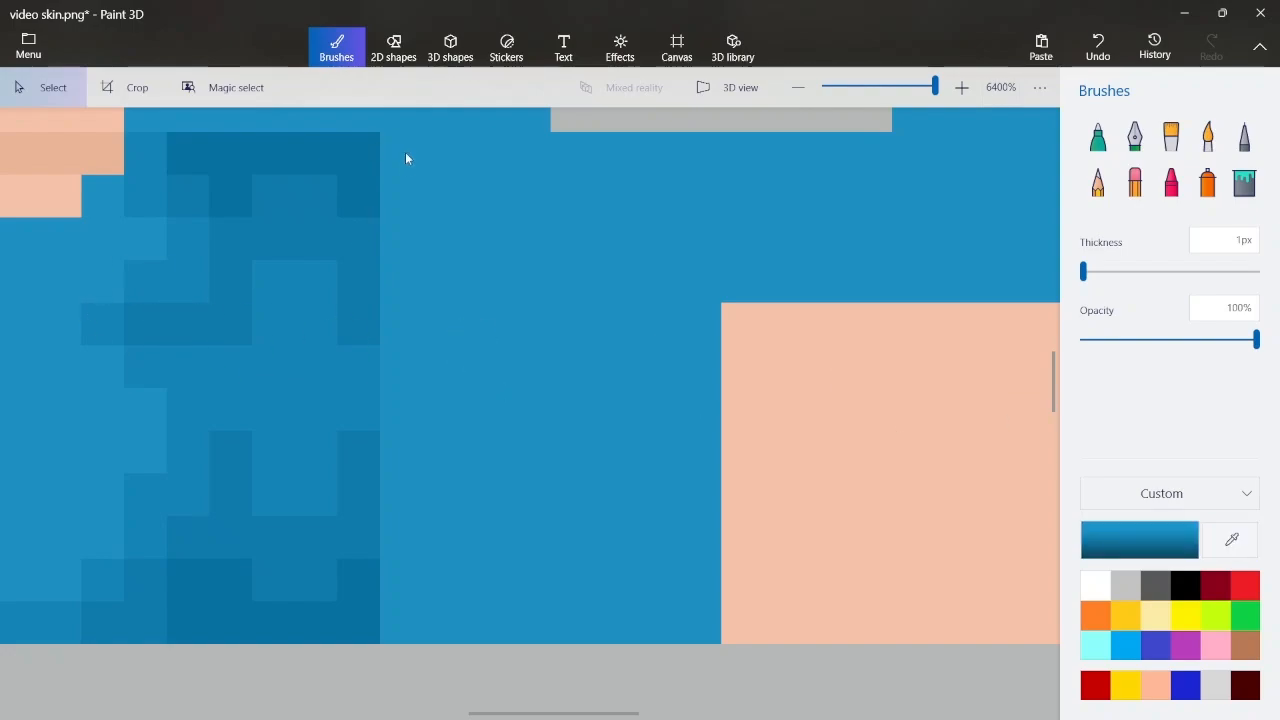
click(1244, 137)
drag(389, 143, 403, 206)
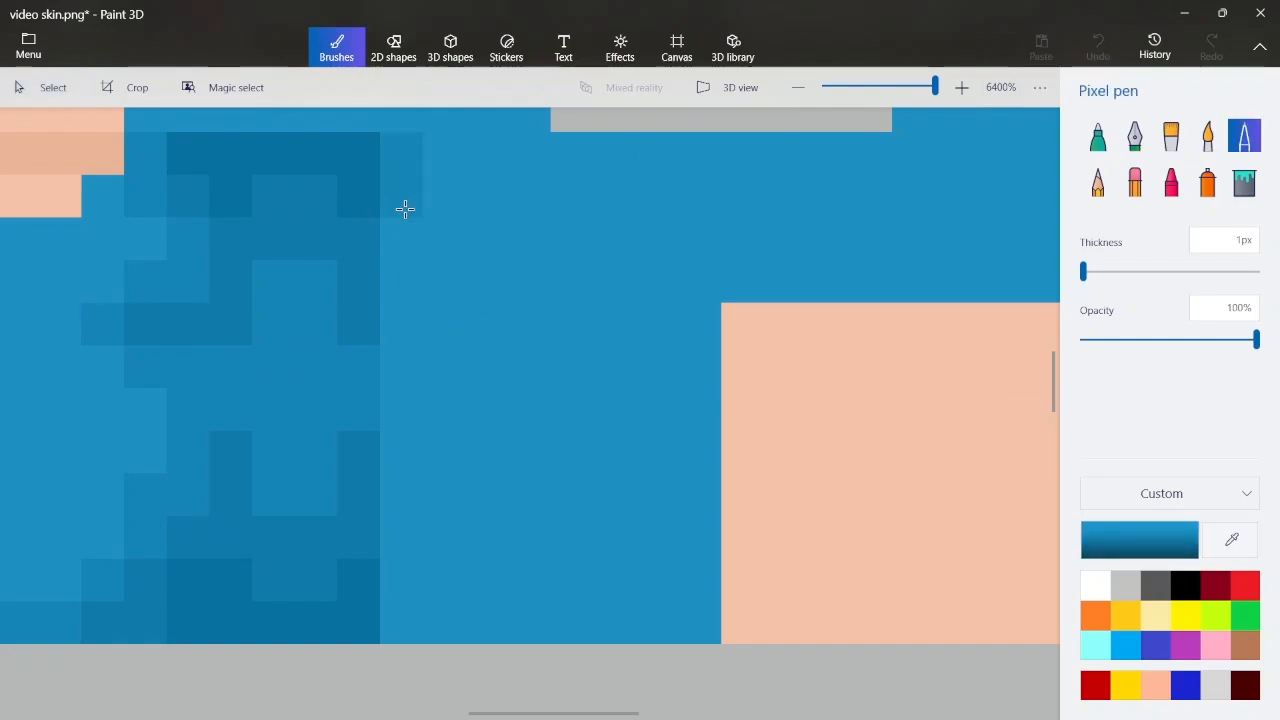
click(436, 159)
mouse_move(436, 159)
mouse_down()
mouse_move(705, 160)
mouse_move(700, 195)
mouse_up()
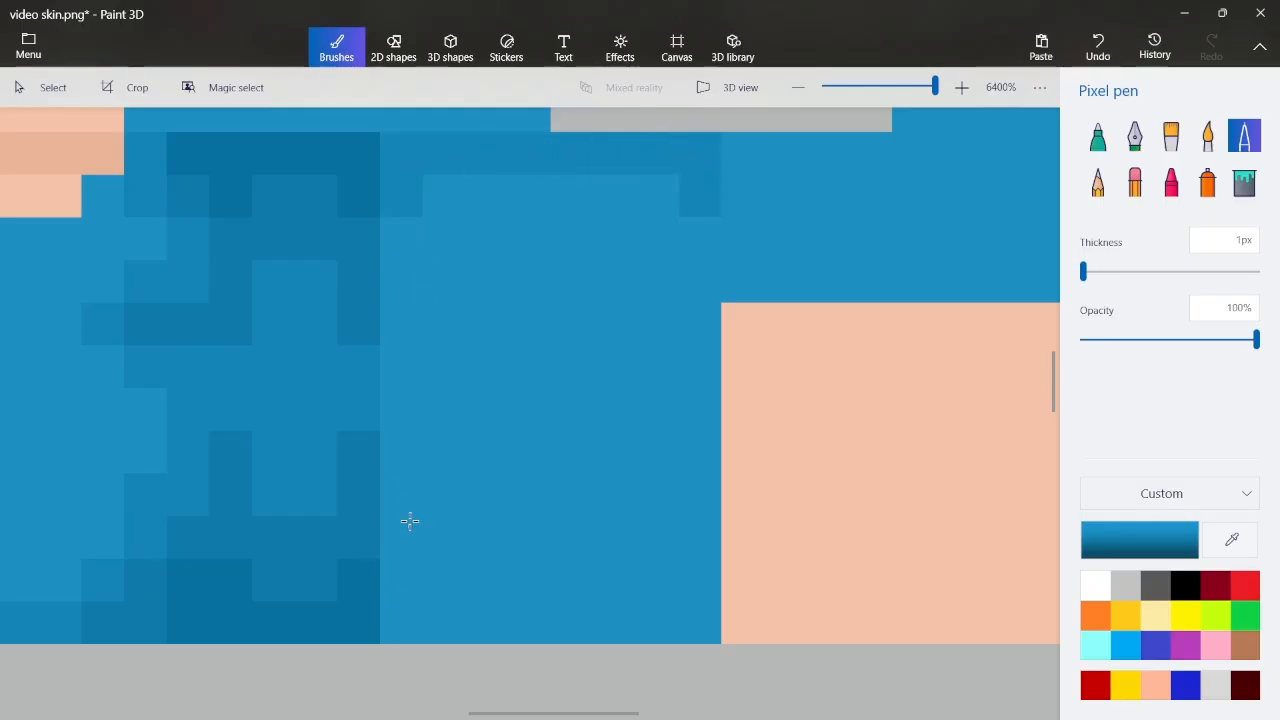
Paint the outer pixels of the shirt back's hem and a stepped shadow in the lower corner beside the peach arm
mouse_move(411, 450)
mouse_down()
mouse_move(423, 606)
mouse_move(386, 609)
mouse_move(533, 620)
mouse_move(423, 618)
mouse_up()
key(ctrl+z)
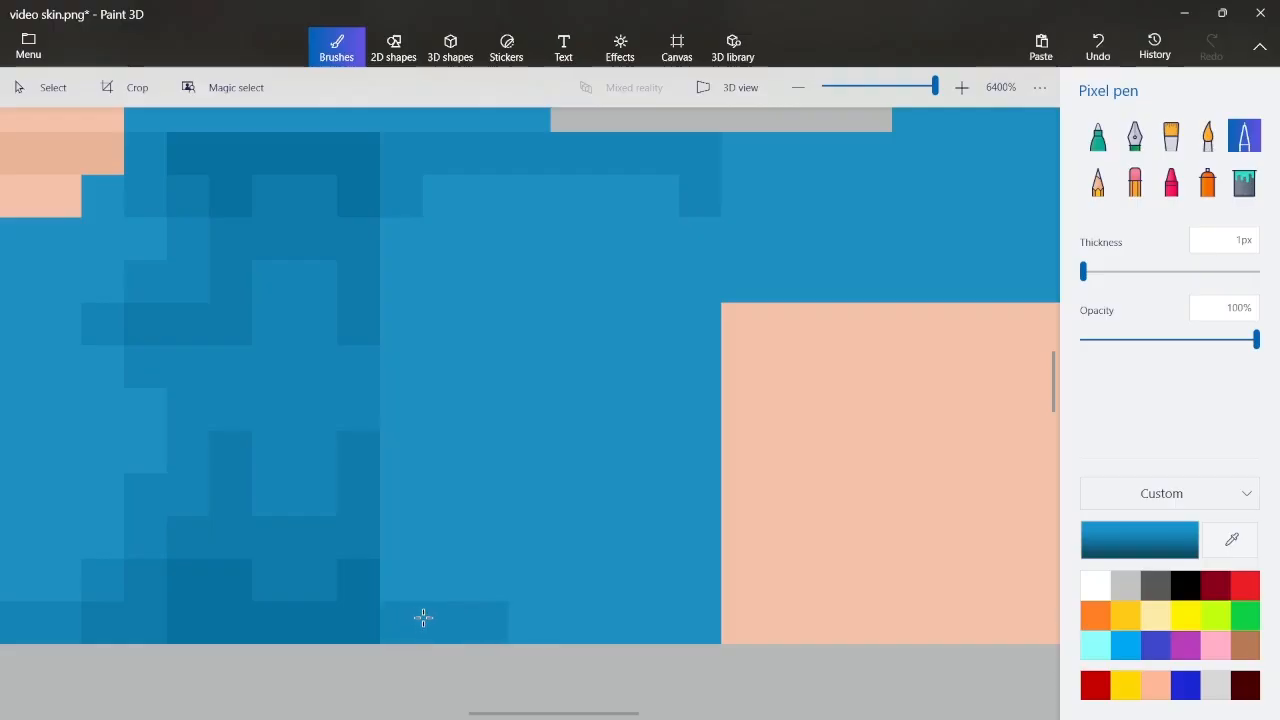
drag(608, 619, 703, 623)
drag(686, 497, 686, 583)
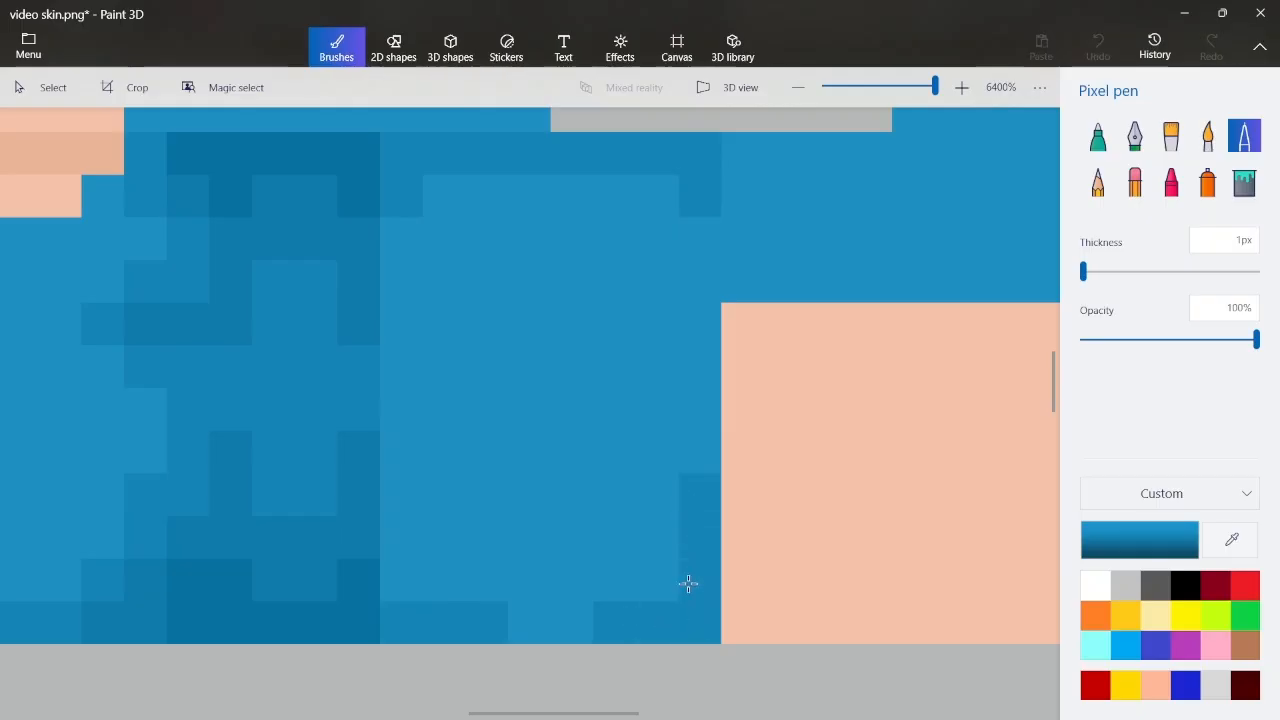
click(658, 545)
click(658, 579)
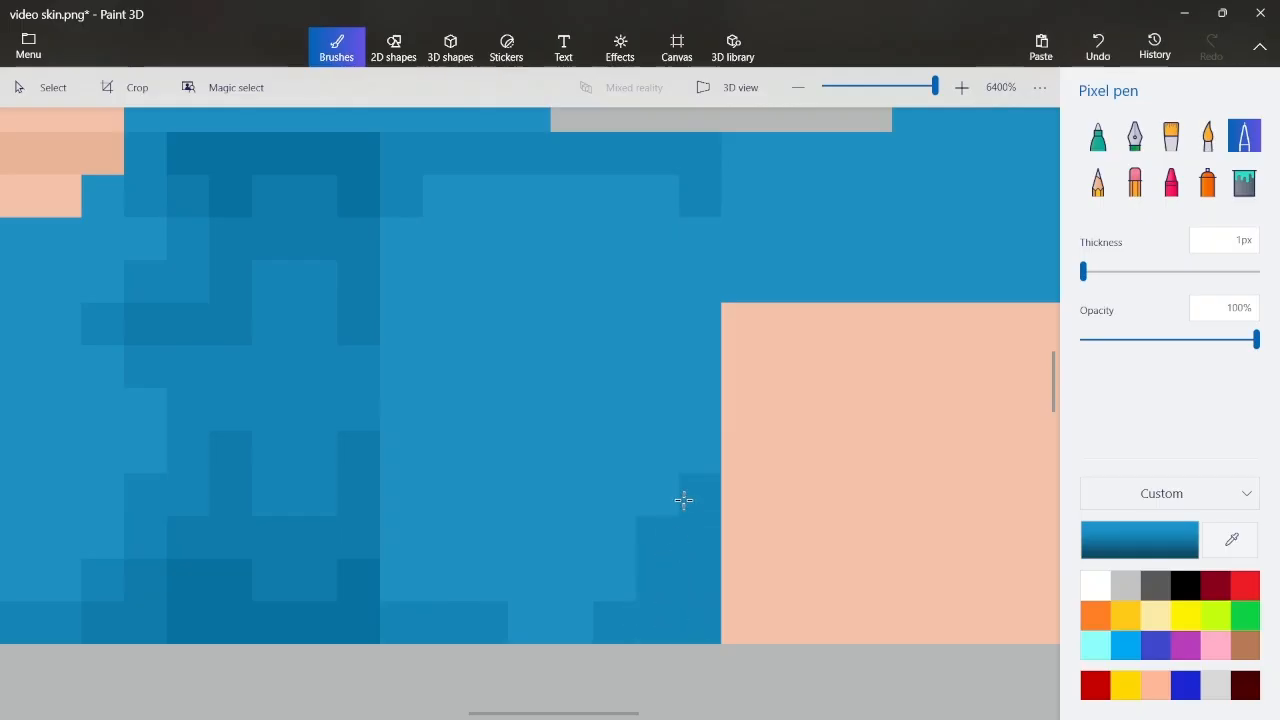
Add the matching stepped shadow in the other lower corner, extend both side edges upward and lengthen the shadow below one shoulder corner
click(703, 450)
mouse_move(404, 451)
mouse_down()
mouse_move(404, 570)
mouse_move(434, 543)
mouse_move(442, 558)
mouse_move(463, 529)
mouse_up()
click(416, 410)
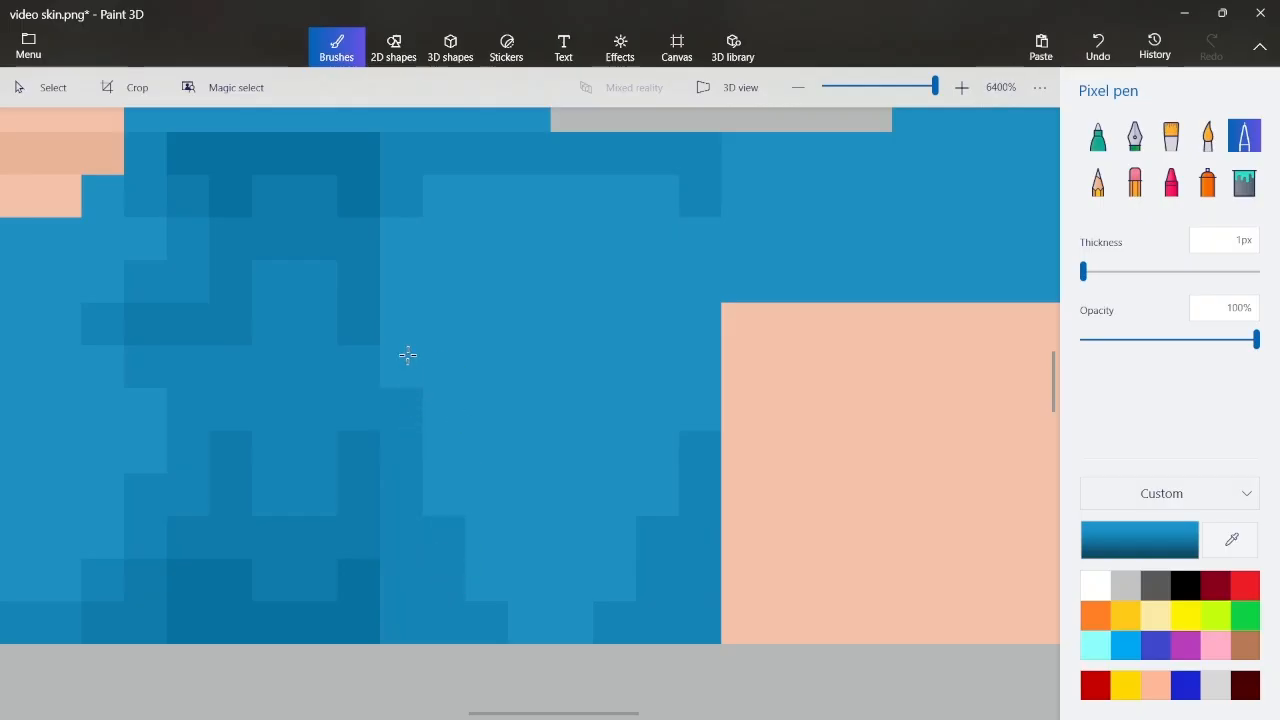
click(690, 418)
click(403, 238)
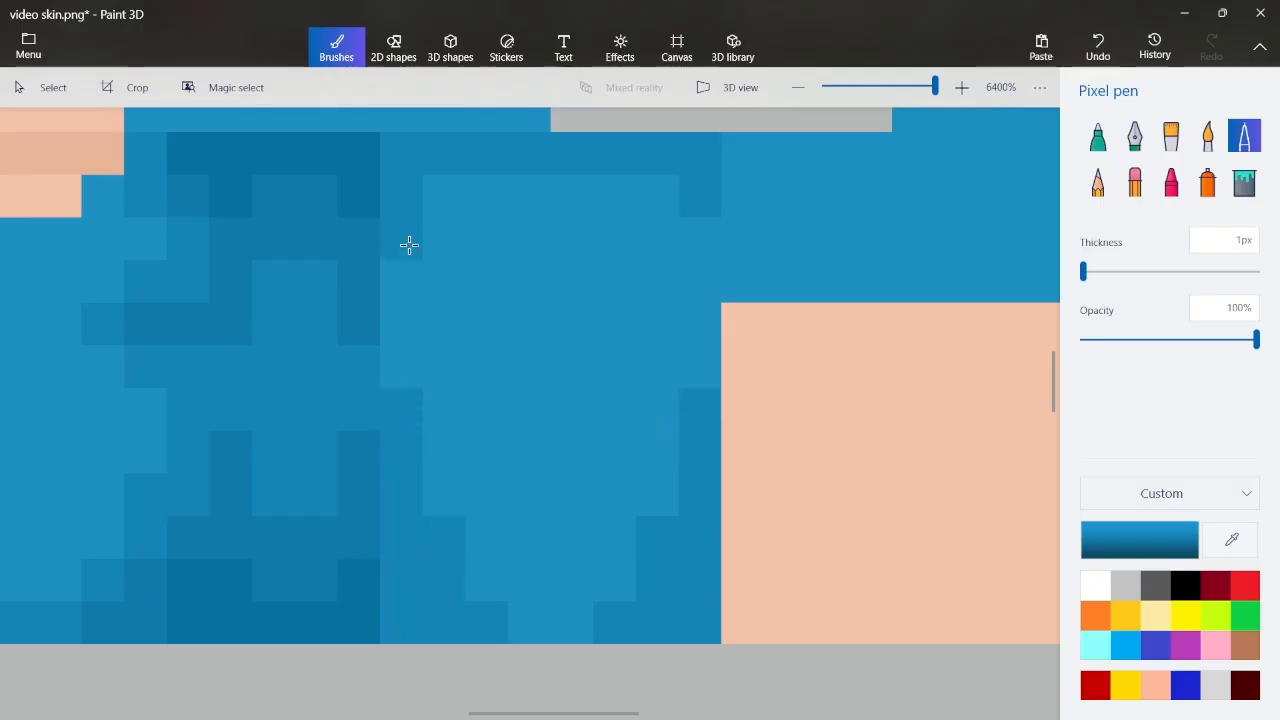
click(412, 265)
drag(454, 194, 497, 191)
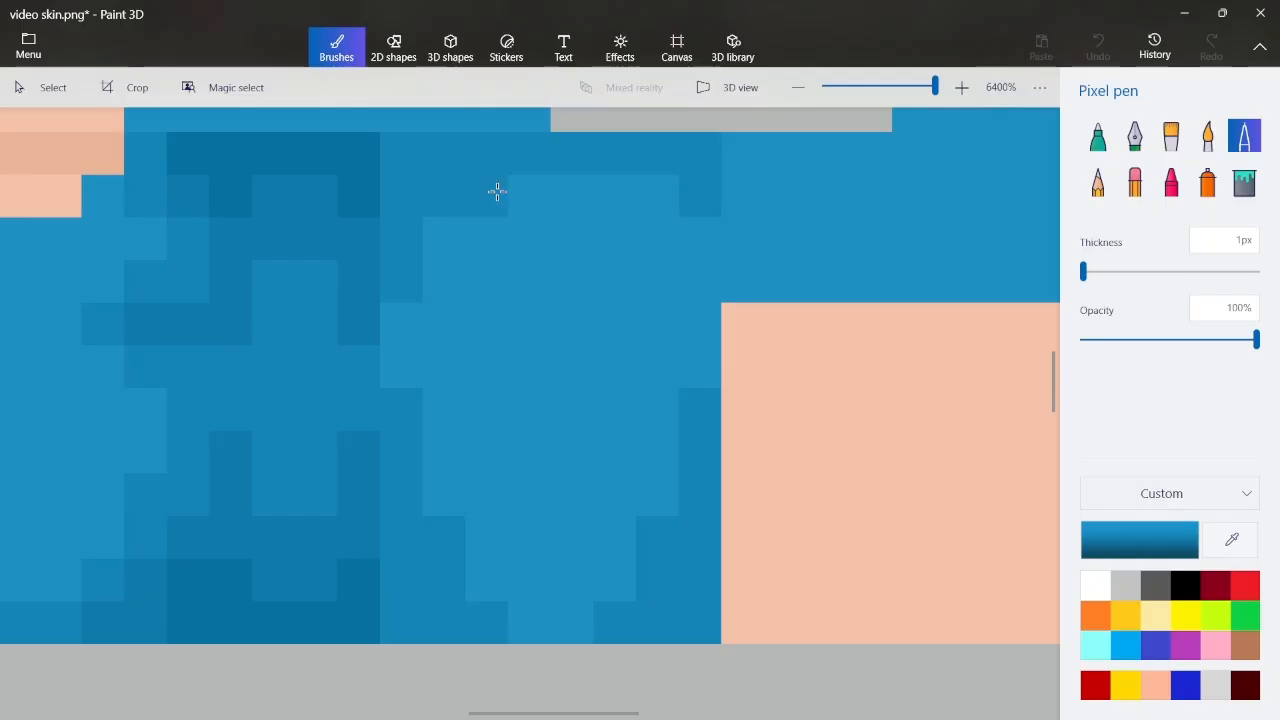
click(440, 234)
click(413, 324)
drag(698, 238, 700, 323)
click(640, 209)
key(ctrl+z)
key(ctrl+z)
key(ctrl+z)
key(ctrl+z)
key(ctrl+z)
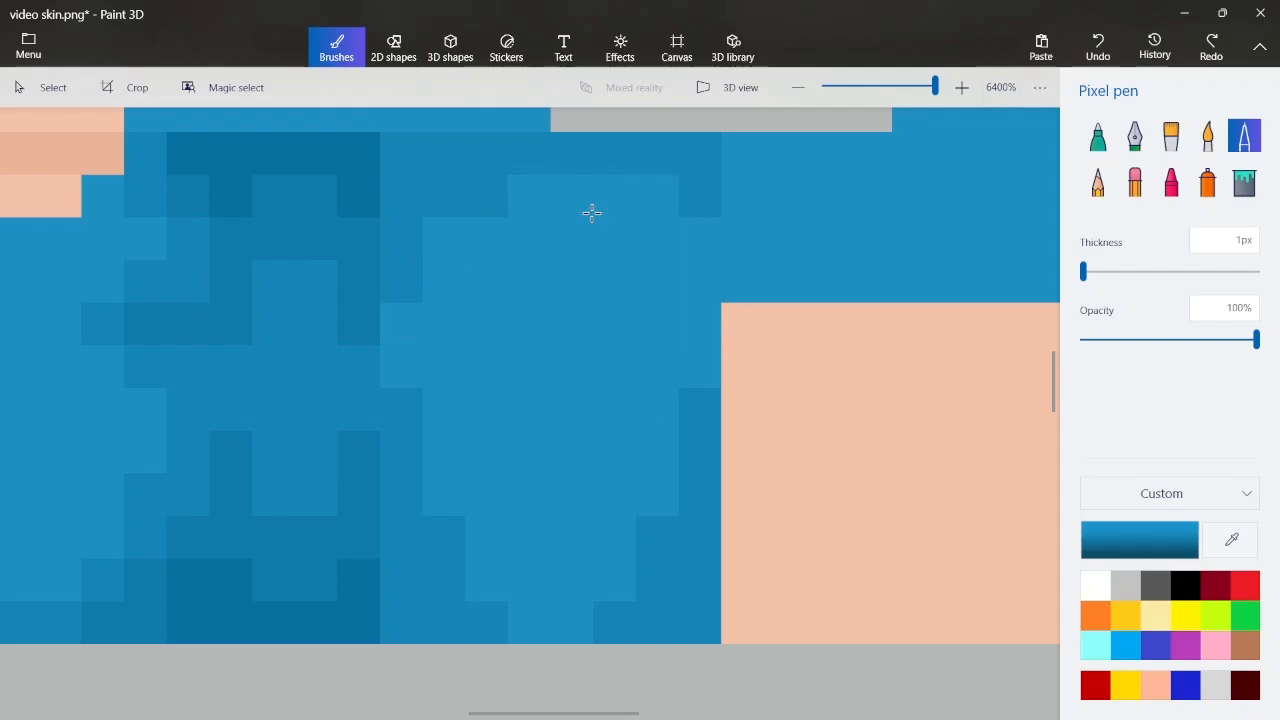
Paint one pixel inside each upper corner of the shirt back and extend the shoulder shadow down the edge nearest the arm
click(455, 200)
click(660, 195)
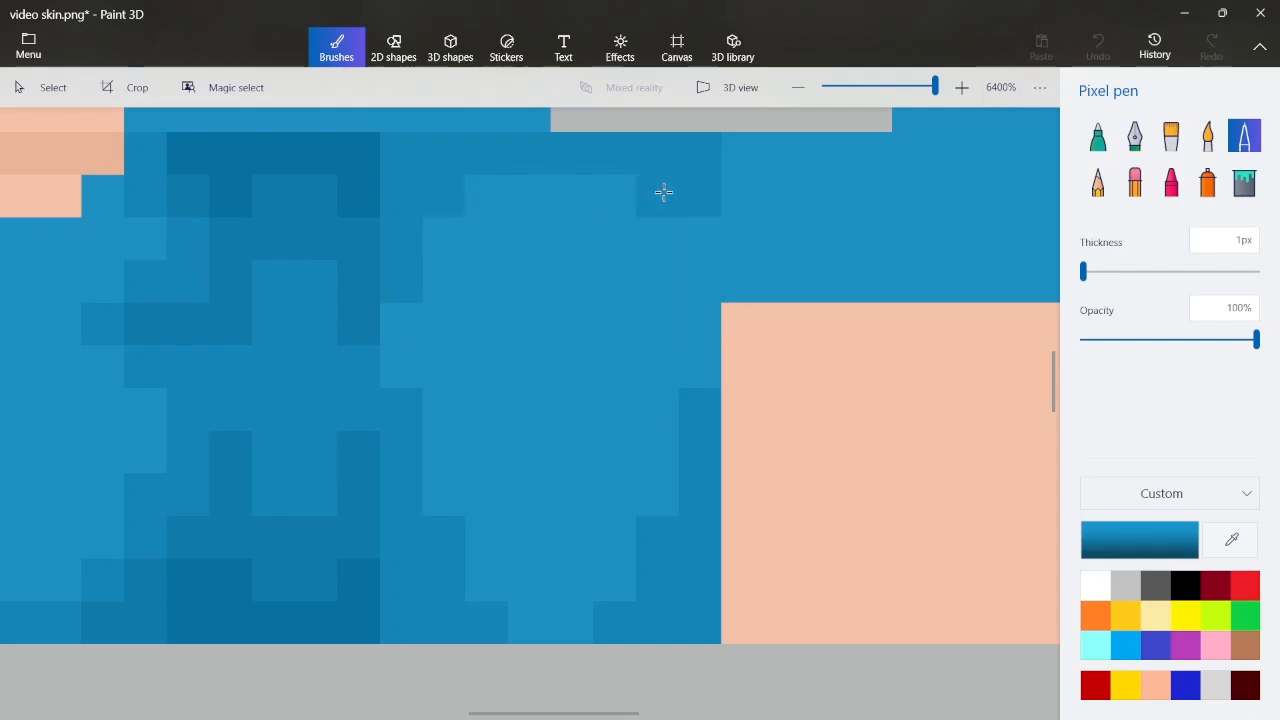
drag(707, 205, 700, 292)
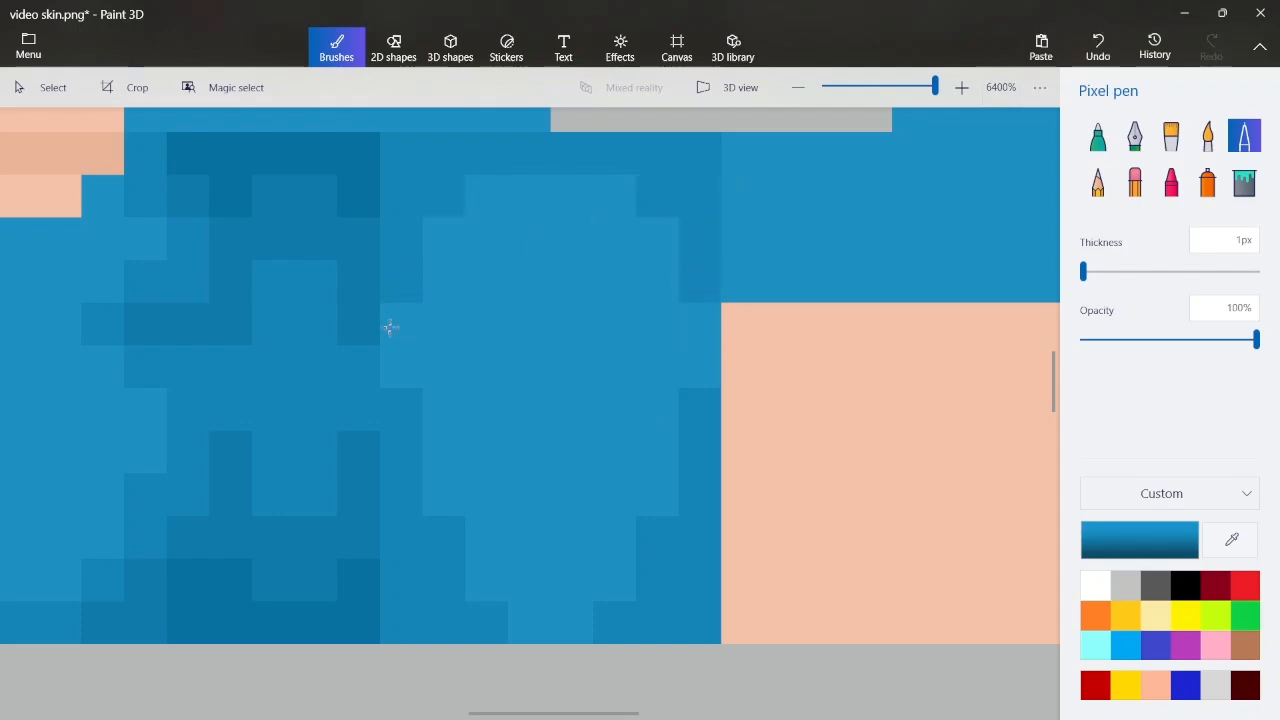
Sample the next darker shading blue and paint L-shaped shadows in both lower corners of the shirt back
scroll(520, 309, down, 3)
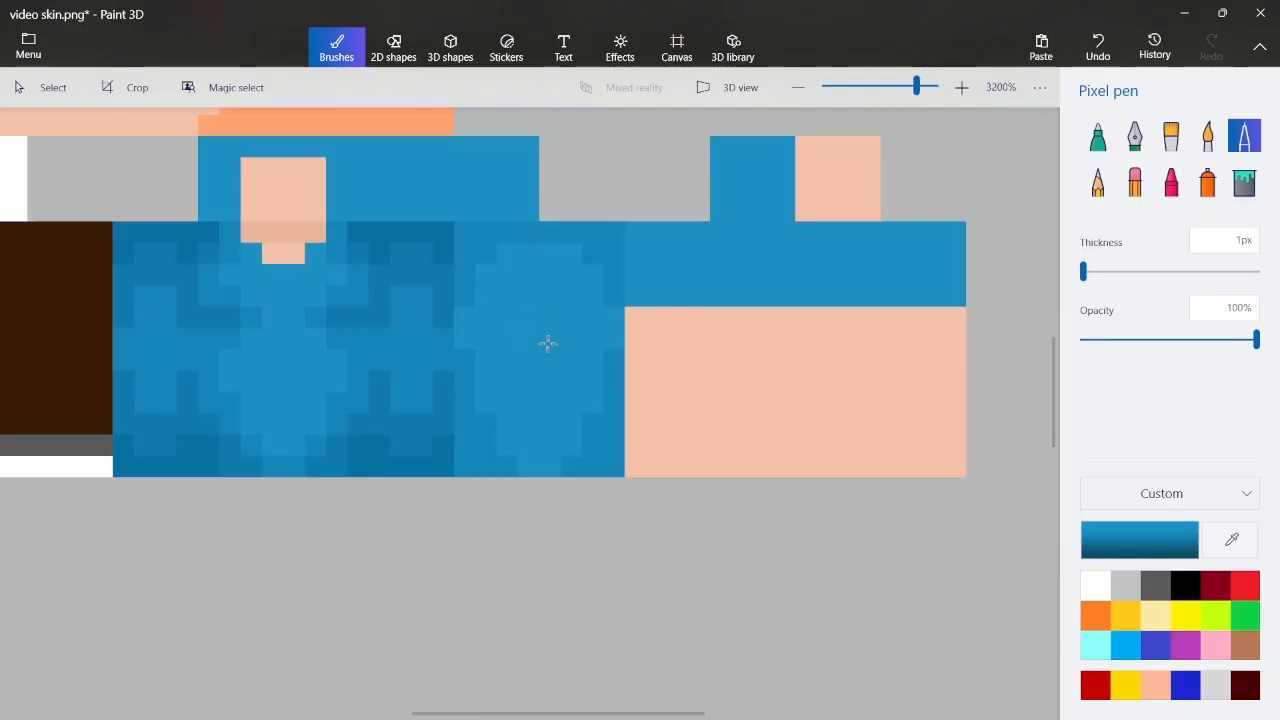
scroll(546, 343, up, 3)
click(1231, 539)
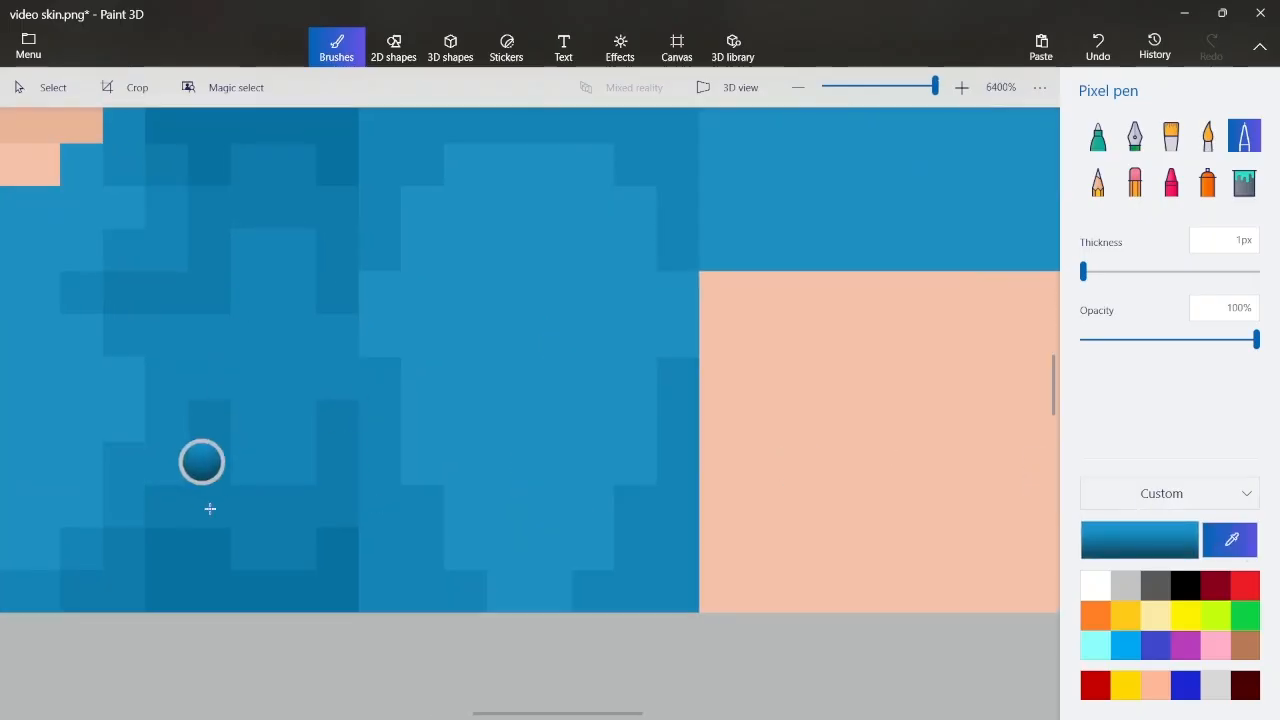
click(326, 500)
drag(383, 518, 414, 597)
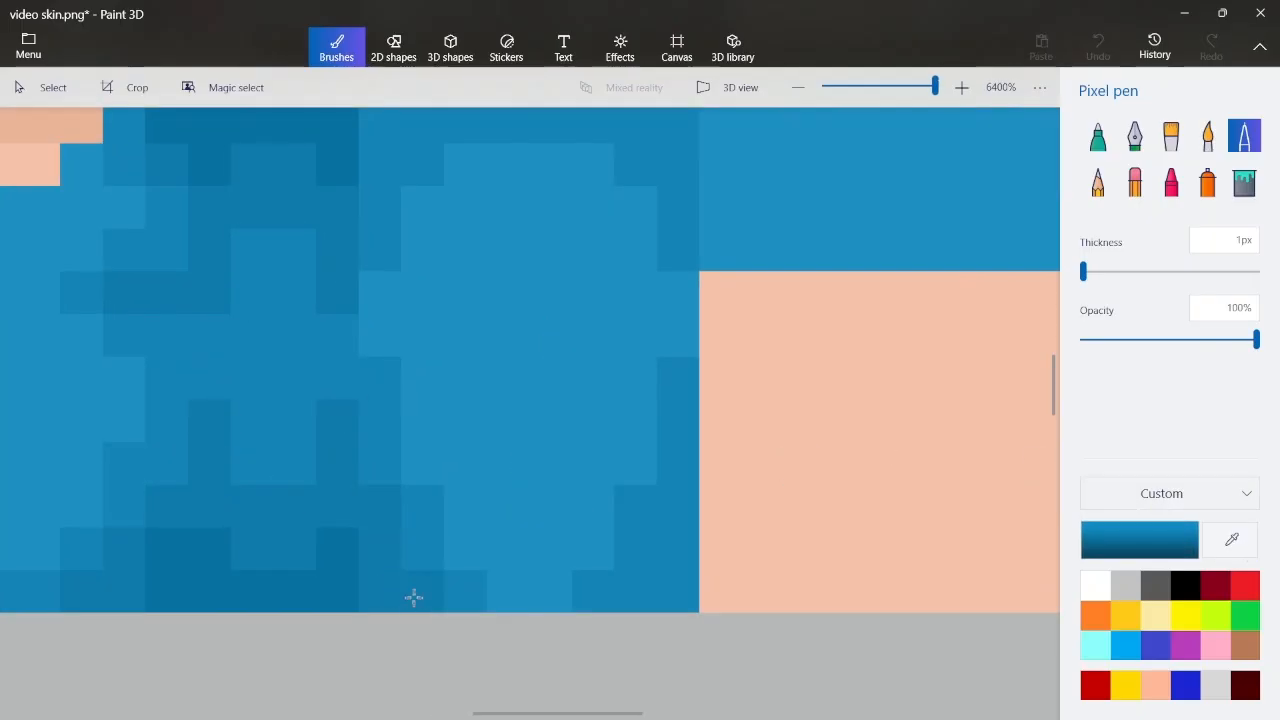
drag(666, 516, 640, 594)
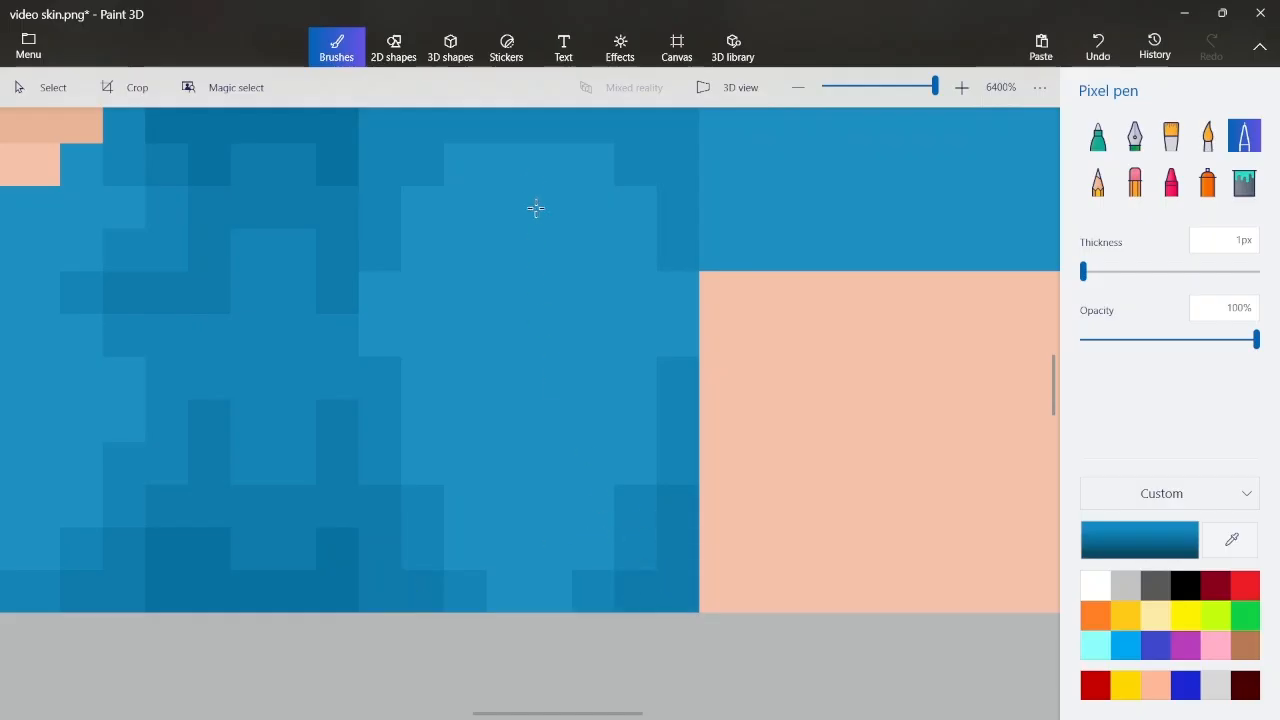
Sample the lighter shading blue, extend both side shadows of the shirt back upward and step one lower corner's shading inward to the hem
click(1218, 543)
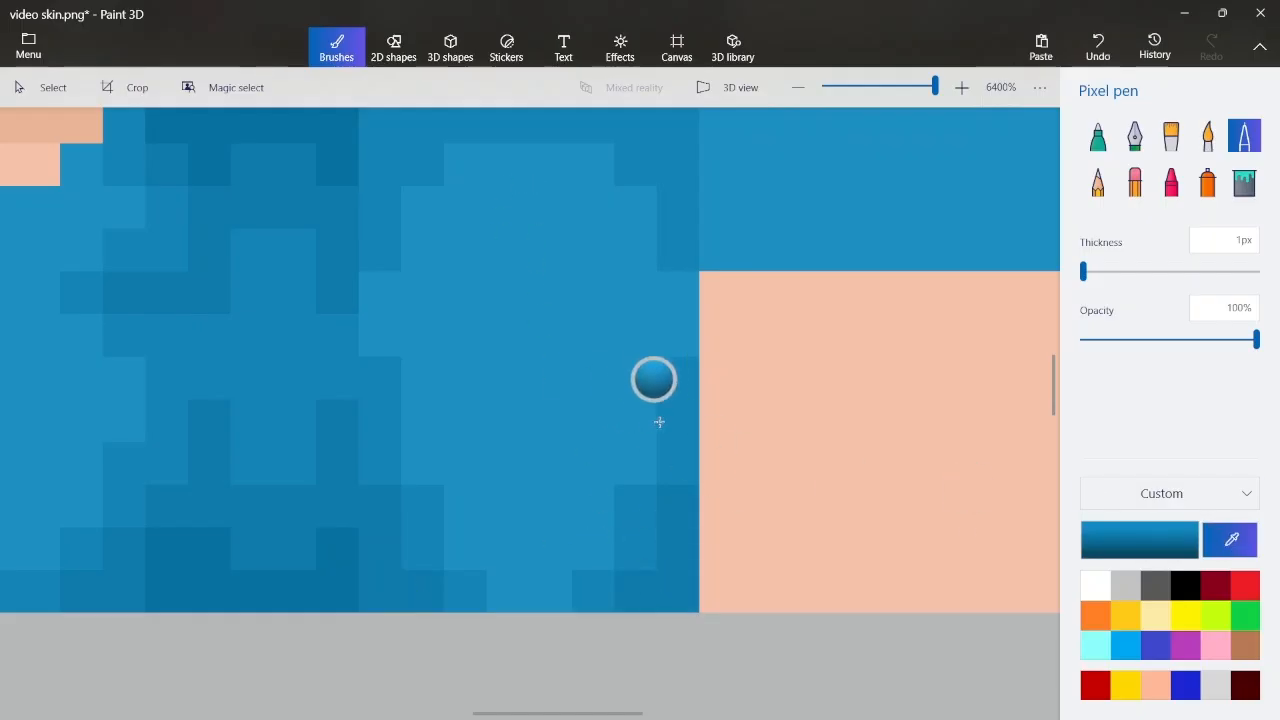
click(670, 375)
click(686, 345)
click(390, 345)
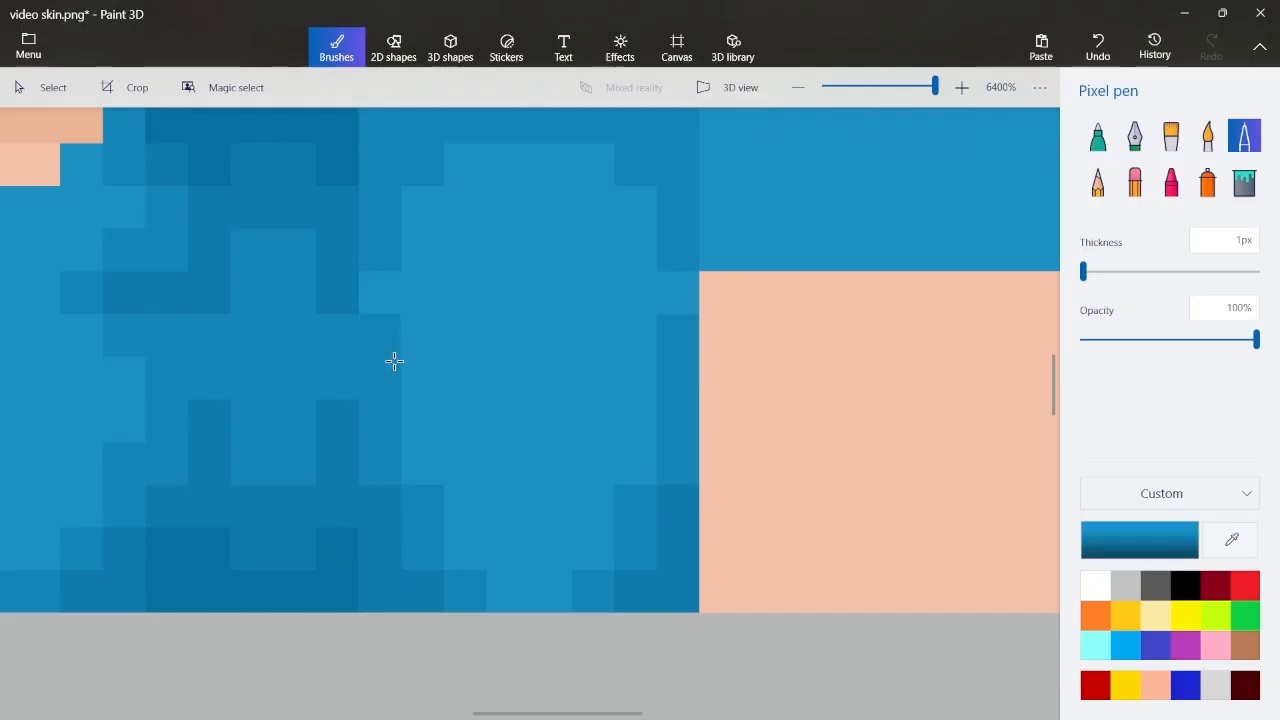
click(424, 452)
click(471, 551)
click(505, 590)
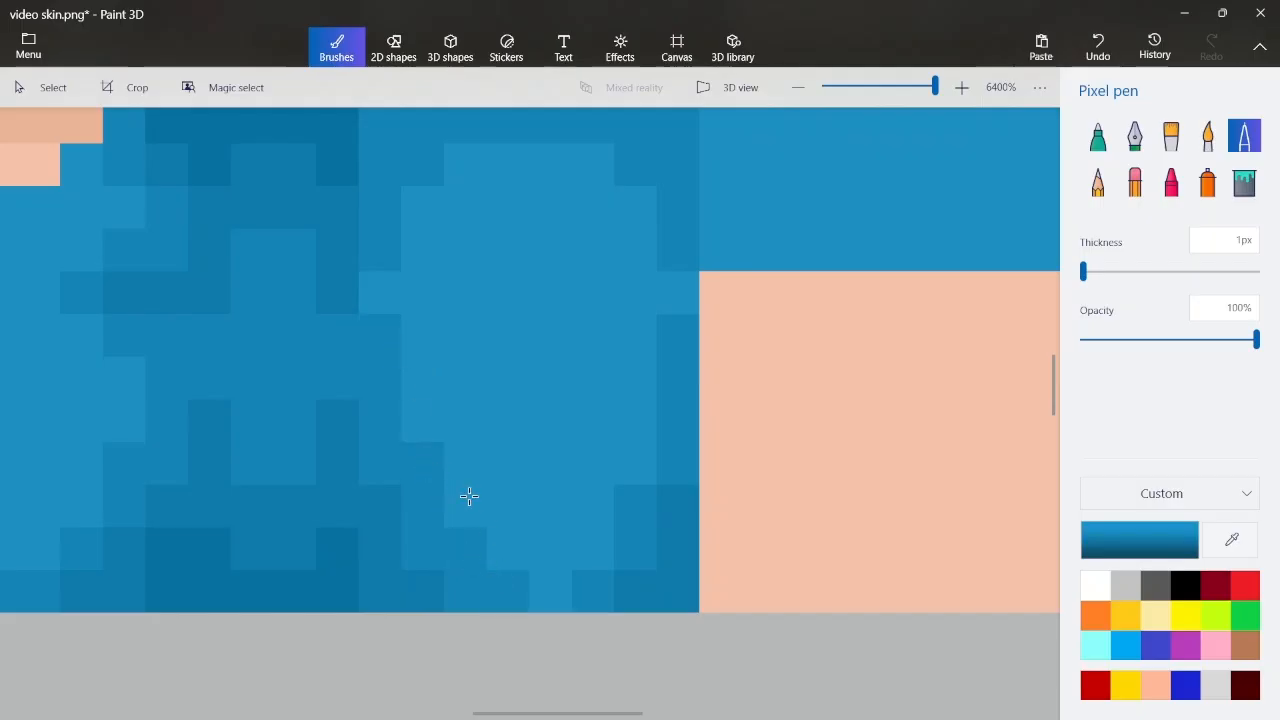
Close the hem shading and add matching stepped pixels inside the lower corner of the shirt back beside the peach arm
click(566, 580)
click(571, 545)
key(ctrl+z)
click(595, 549)
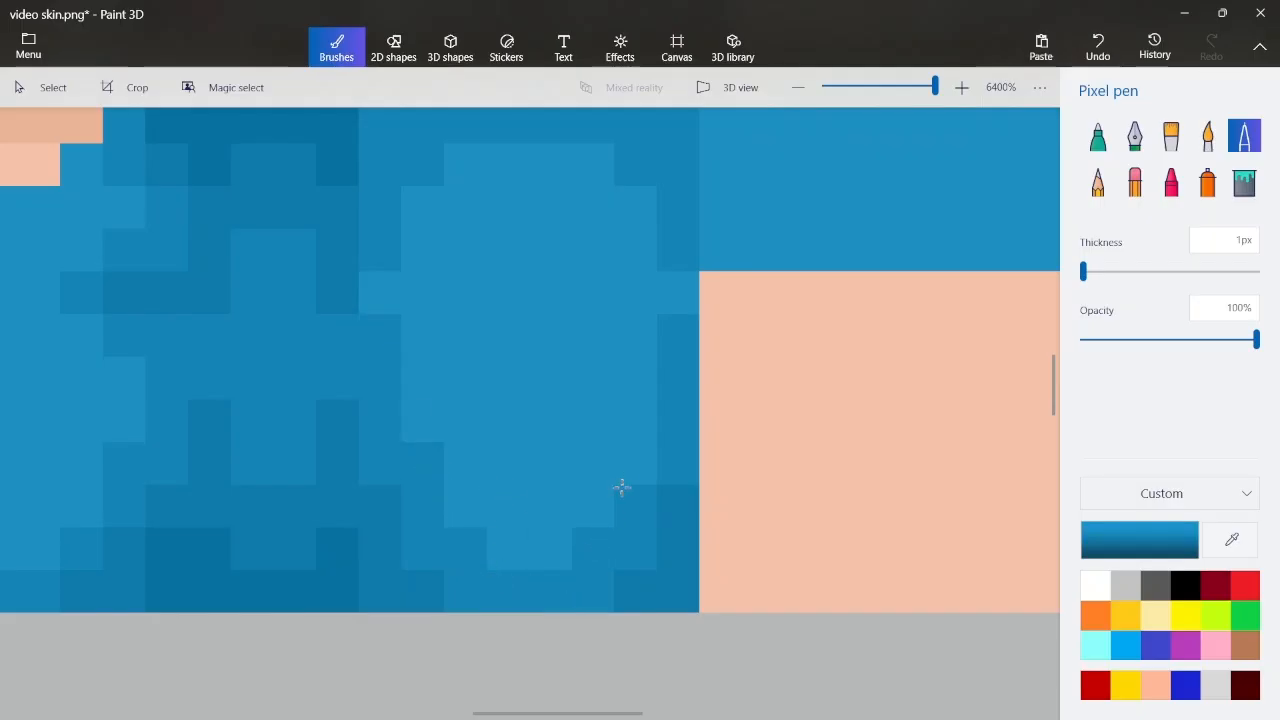
click(627, 453)
Sample the darker shading blue, extend the shadow up the edge beside the arm and widen both hem shadows inward by one pixel
click(1231, 539)
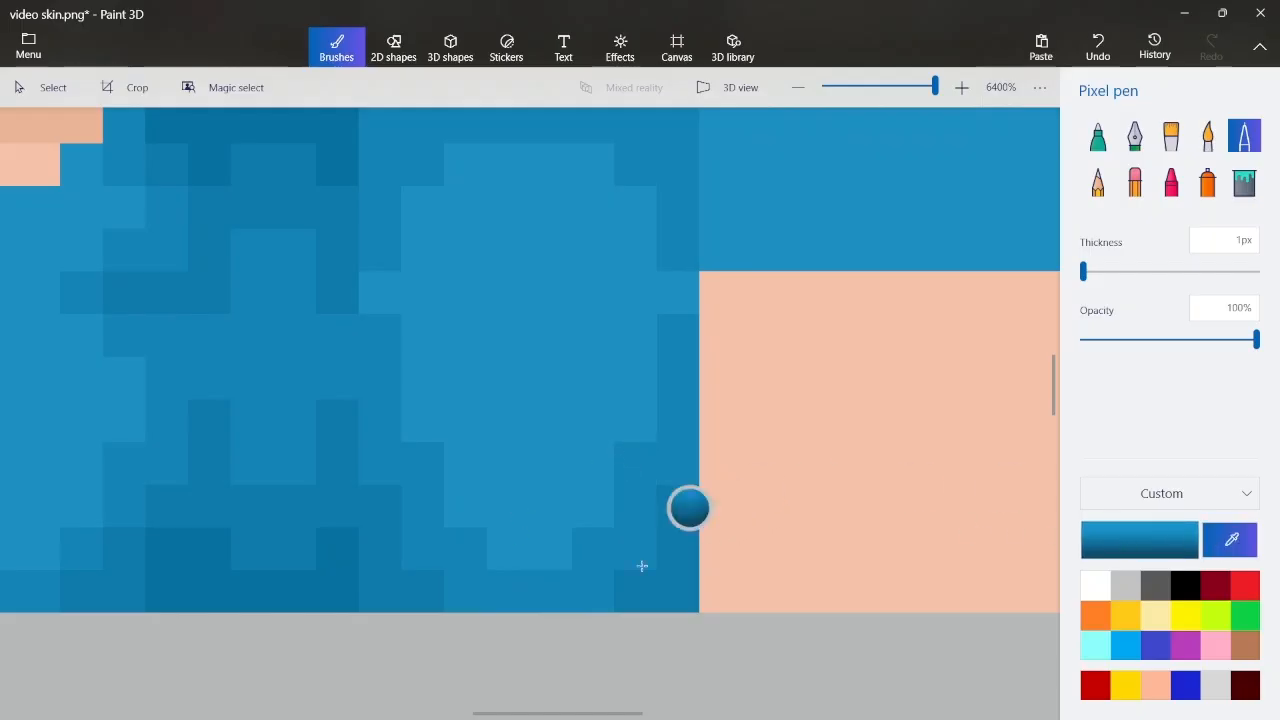
click(702, 577)
click(1231, 539)
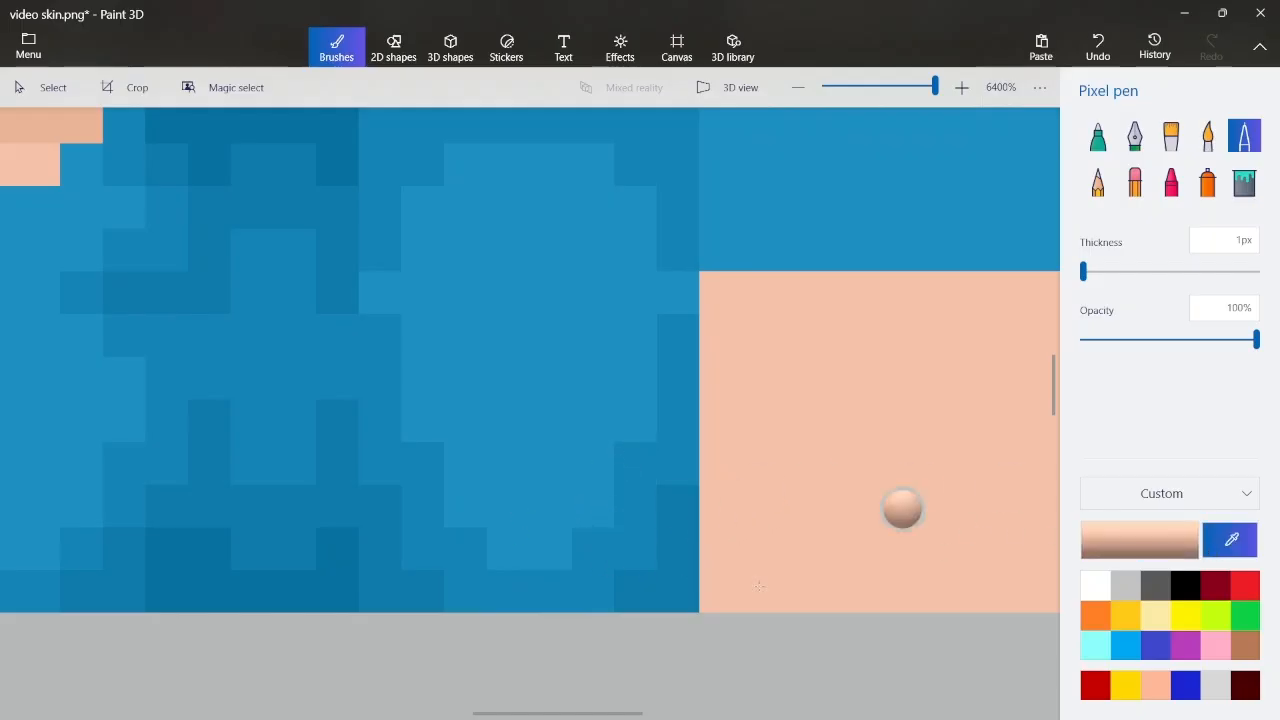
click(668, 590)
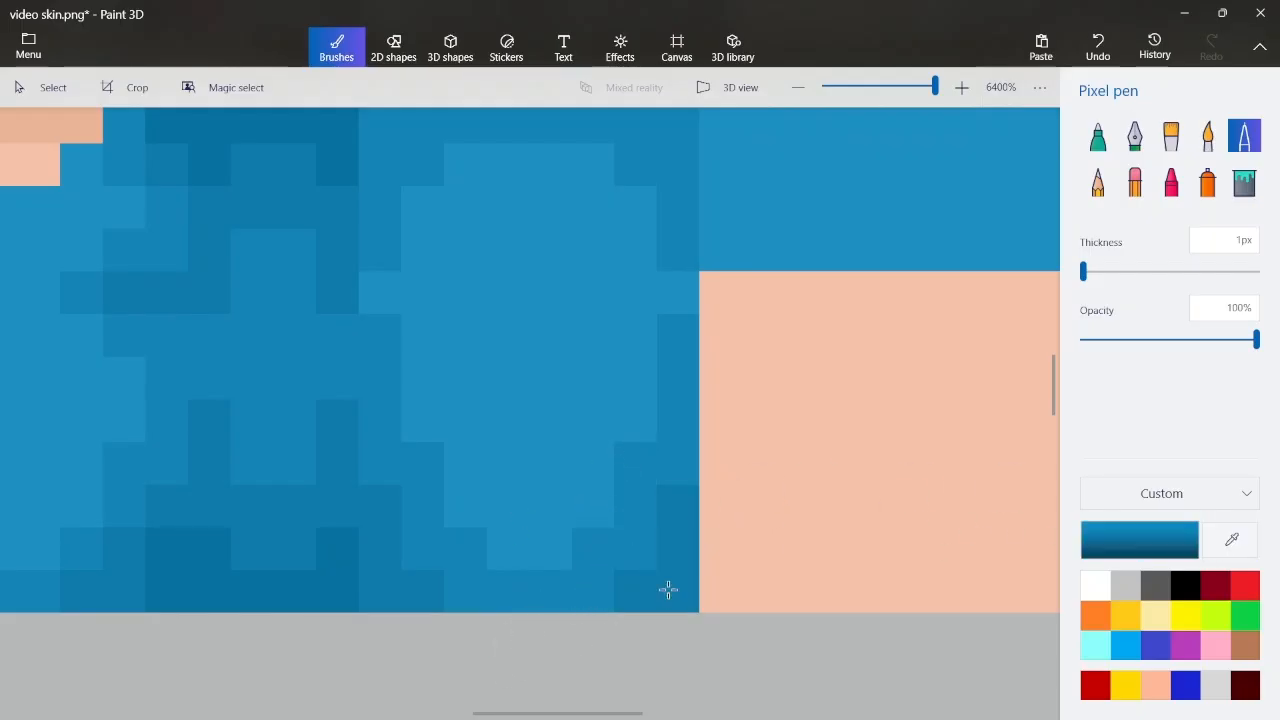
click(676, 465)
click(600, 582)
click(466, 580)
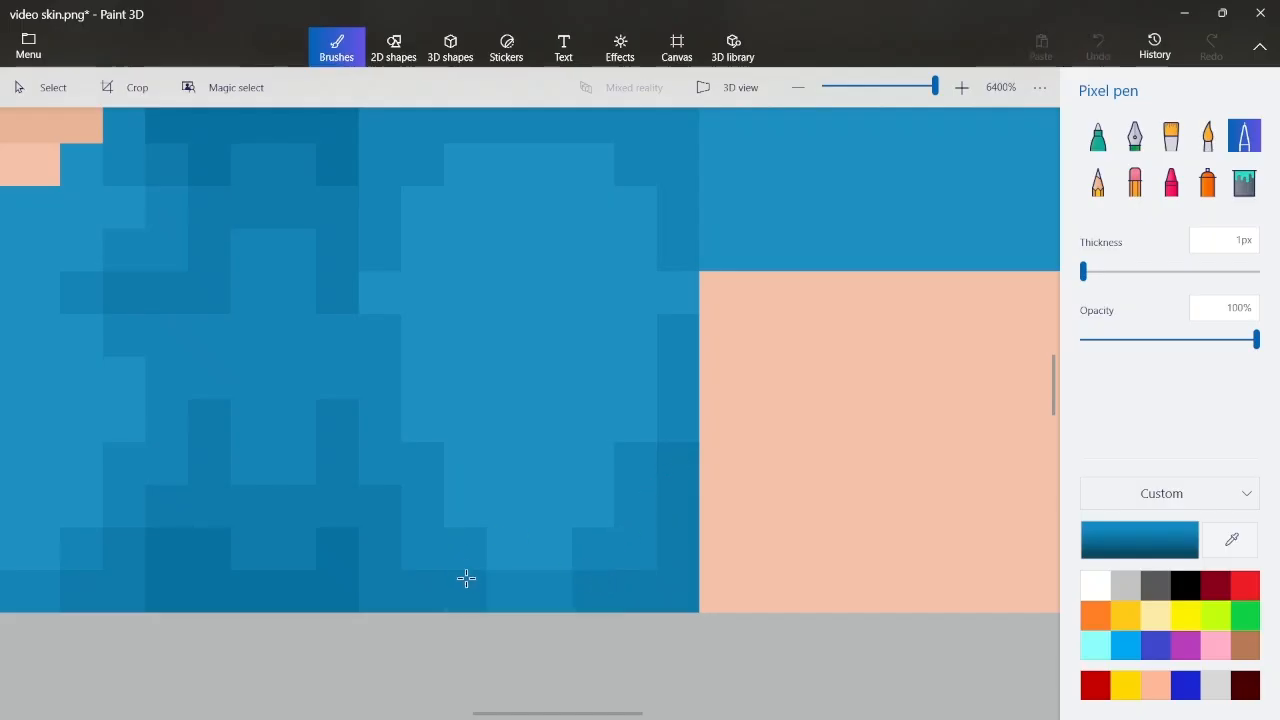
Extend the other lower corner's shadow up its outer edge and paint the inner diagonal pixel in both lower corners
click(391, 469)
click(411, 521)
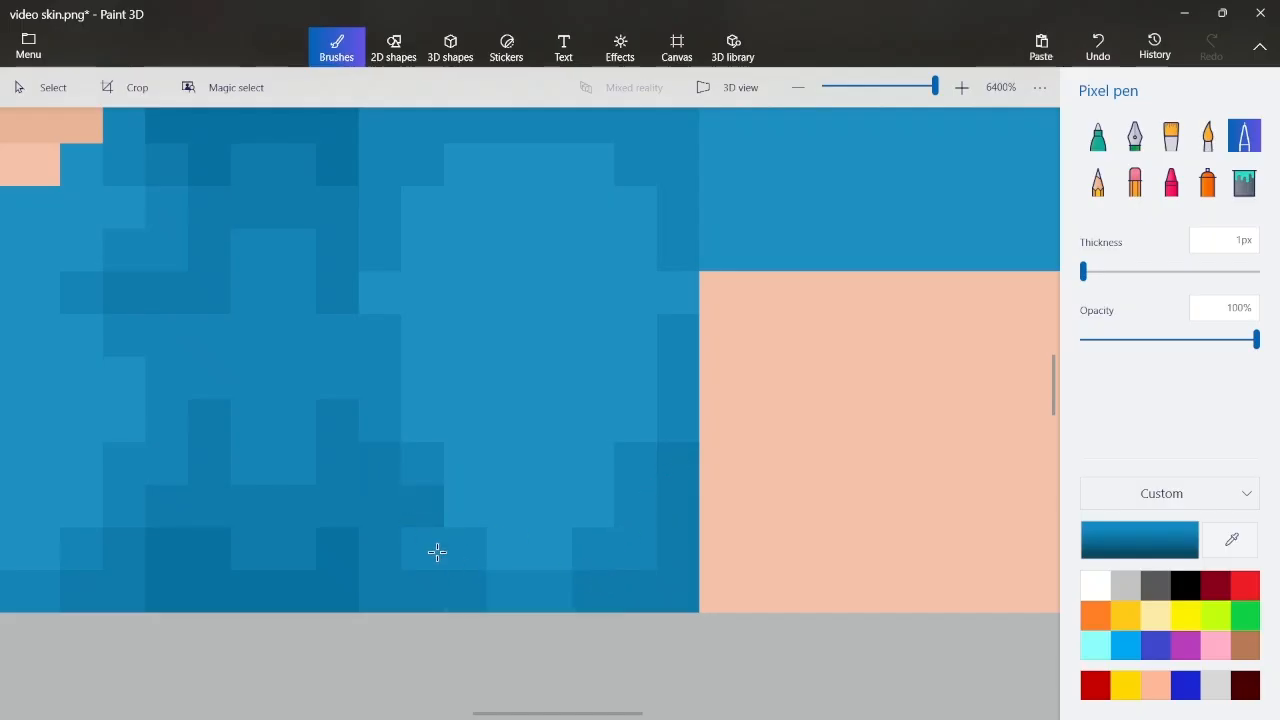
key(ctrl+z)
click(440, 551)
click(642, 549)
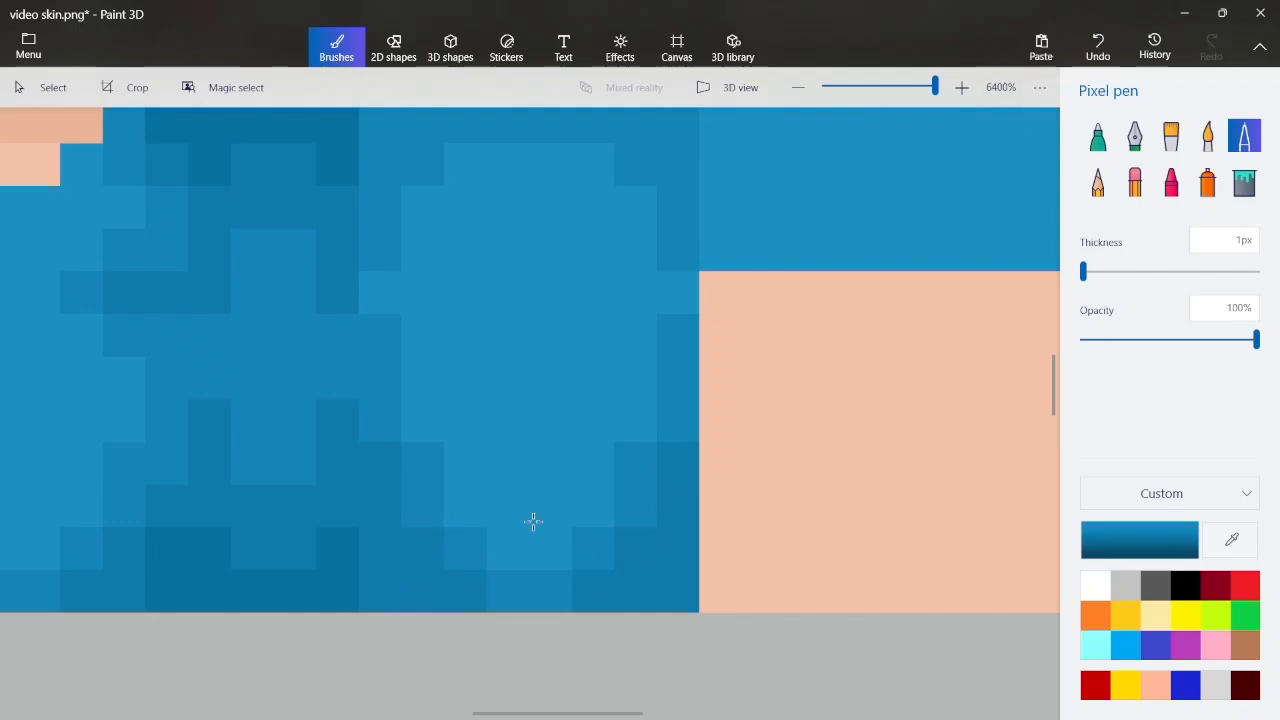
Sample the darkest shading blue and paint two stacked pixels in each outermost lower corner of the shirt back
click(1238, 545)
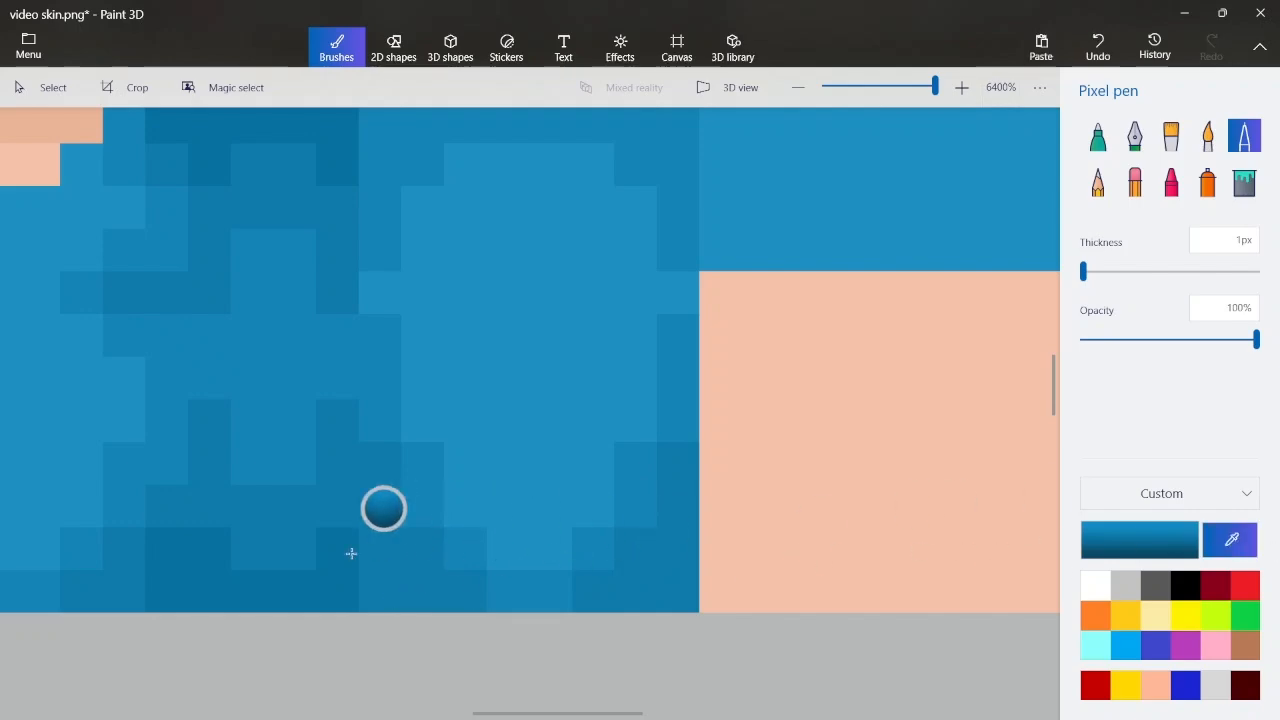
click(368, 545)
click(379, 590)
drag(660, 557, 677, 594)
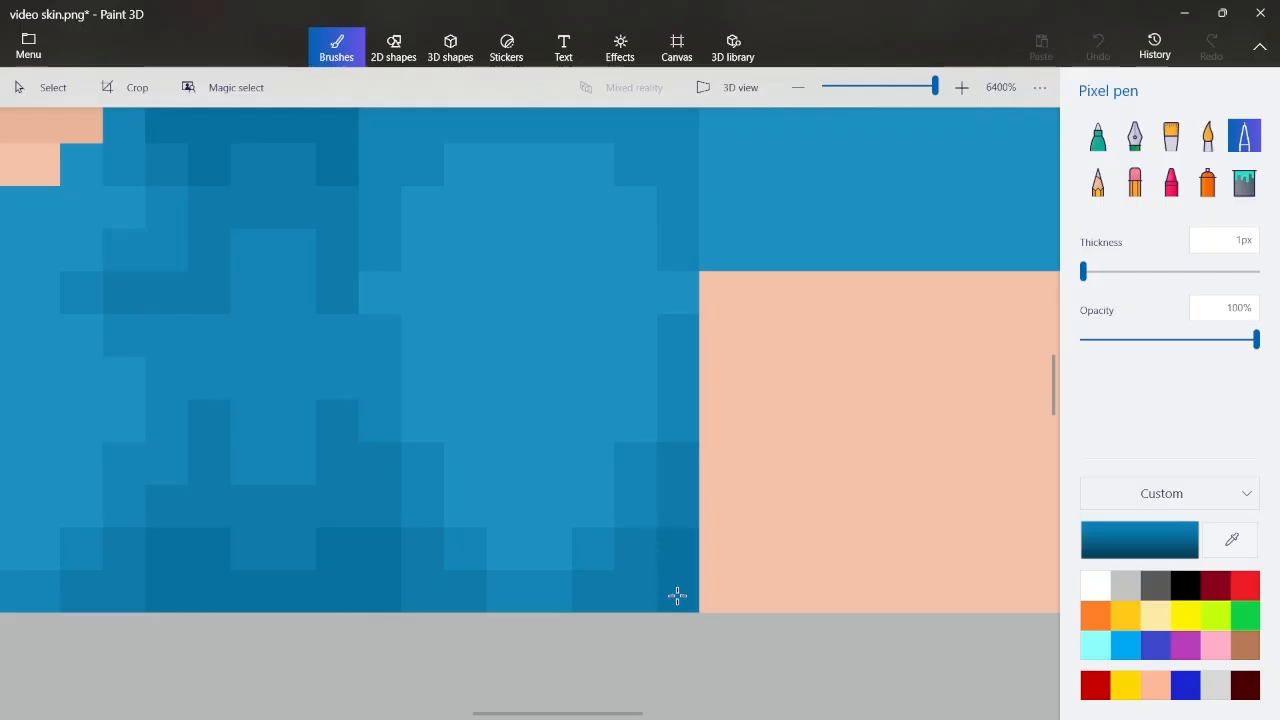
Sample the lighter shading blue and repaint the inner diagonal pixel of both lower corner shadows
click(1232, 540)
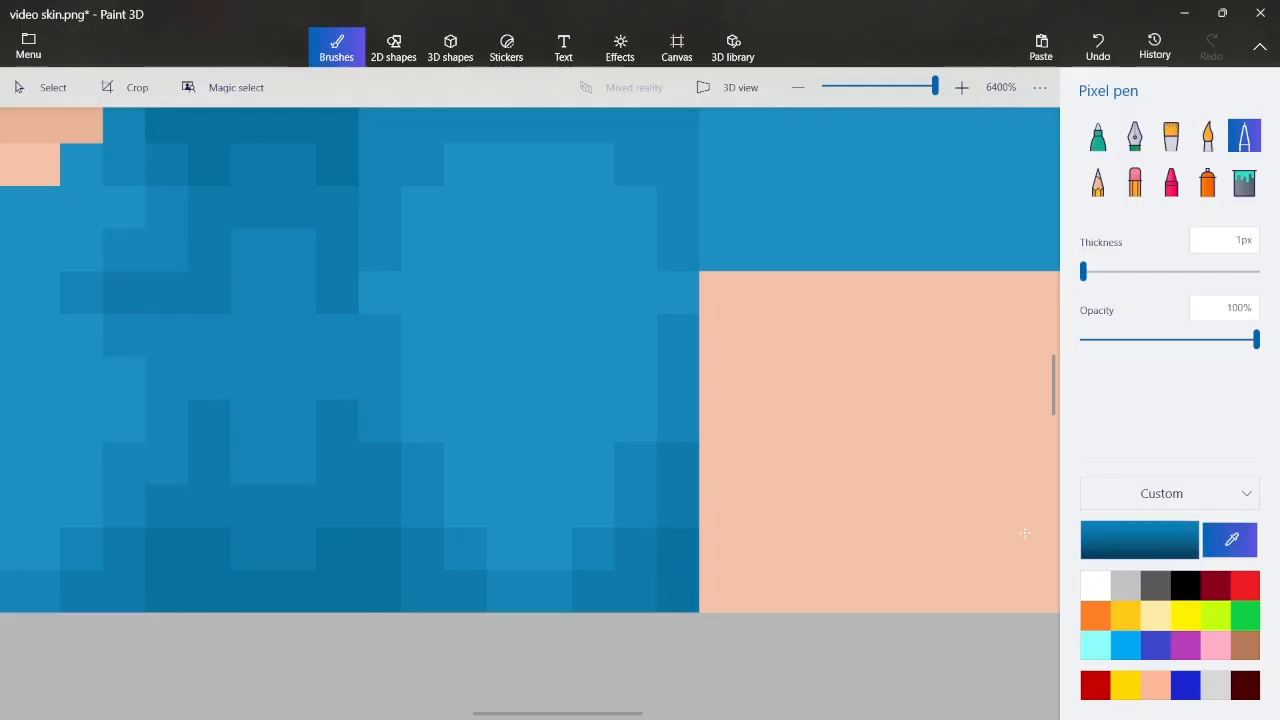
click(580, 538)
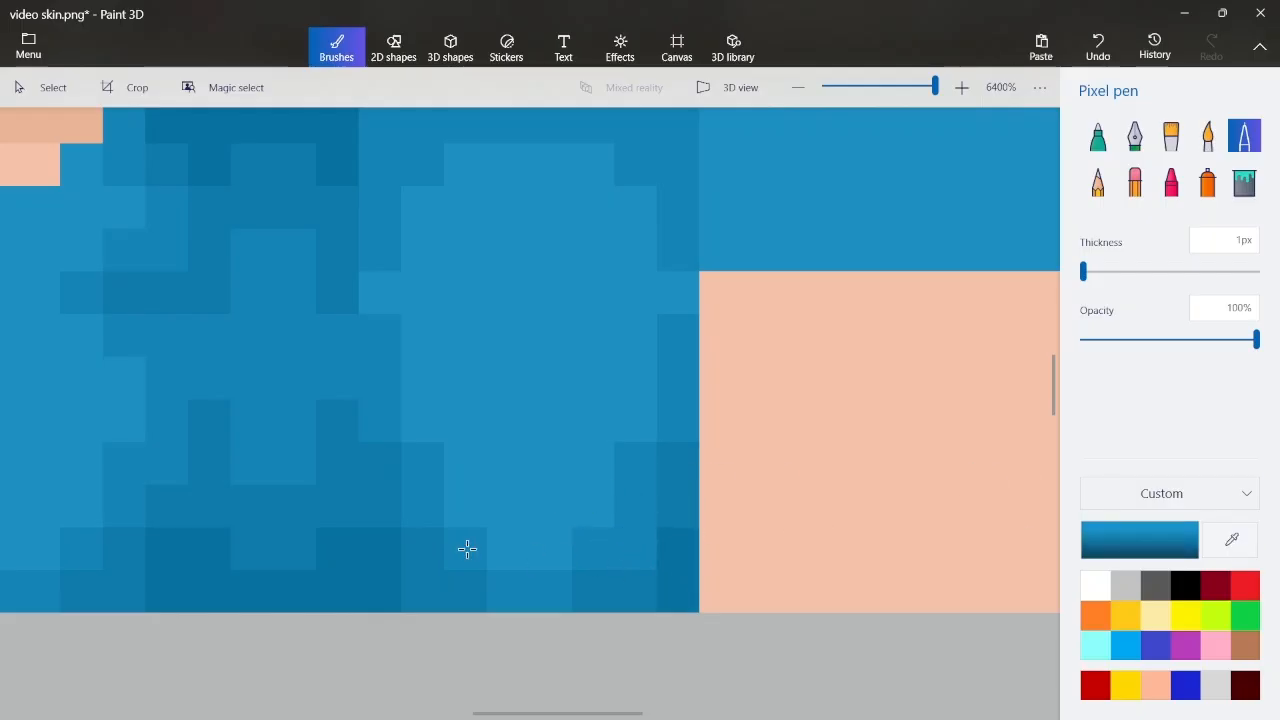
click(426, 547)
Examine the shading across the shirt's front, sides and back for consistency
scroll(429, 481, down, 3)
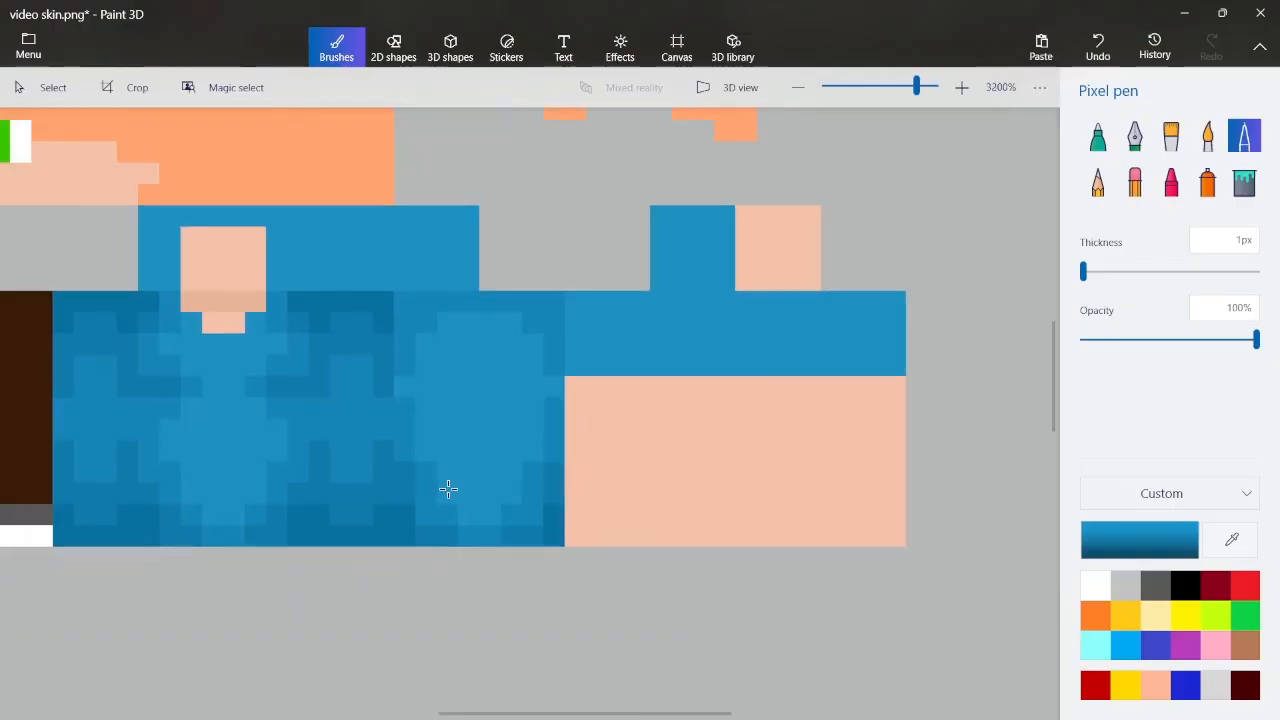
scroll(446, 489, up, 3)
scroll(277, 366, down, 3)
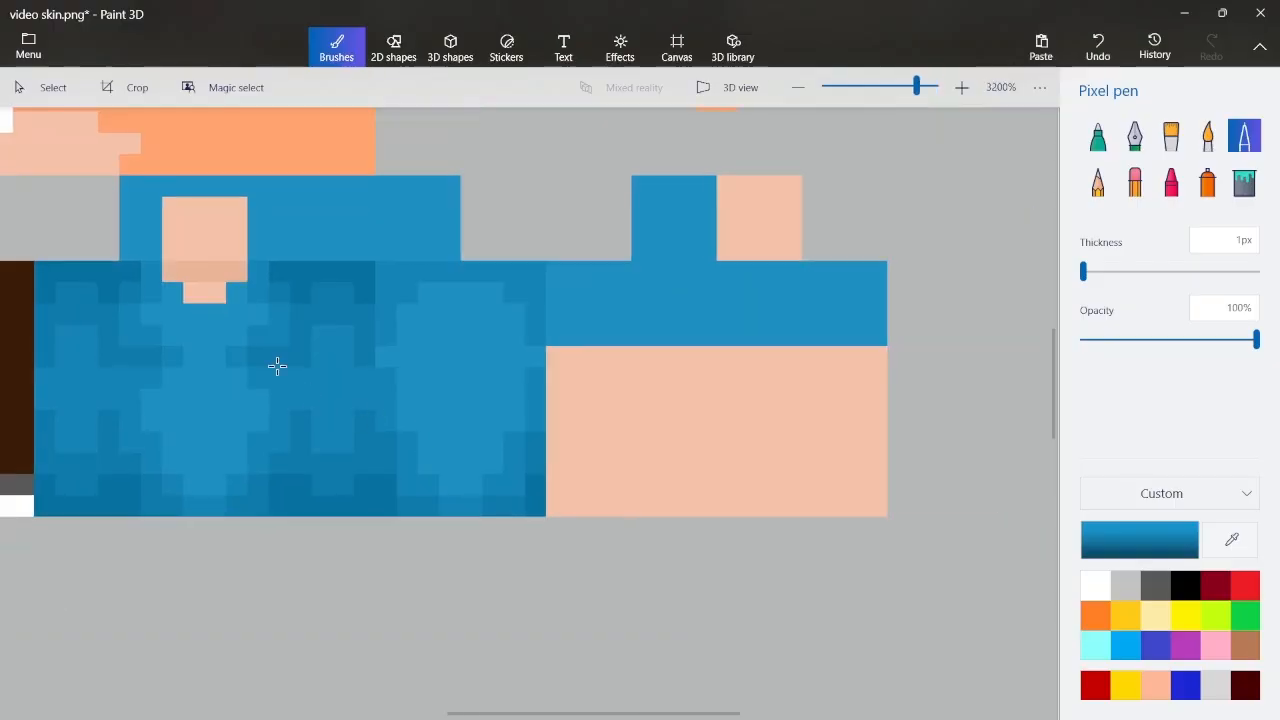
scroll(263, 183, up, 3)
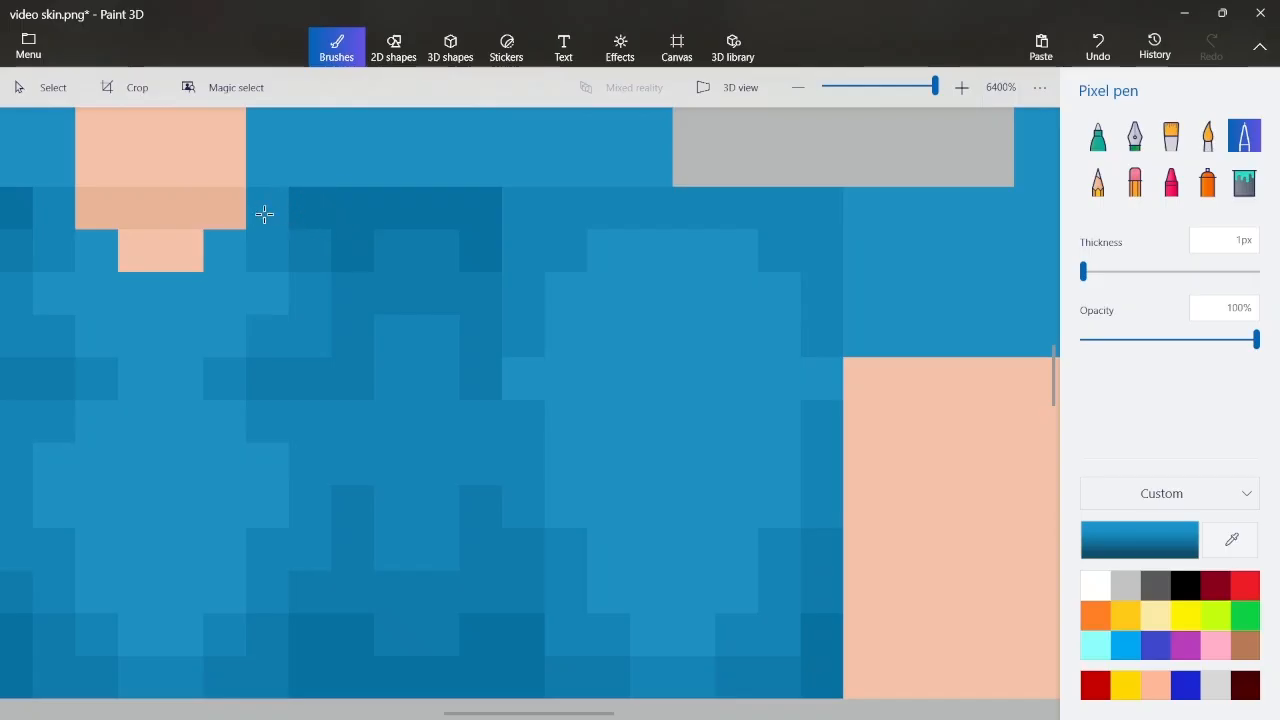
scroll(285, 226, down, 2)
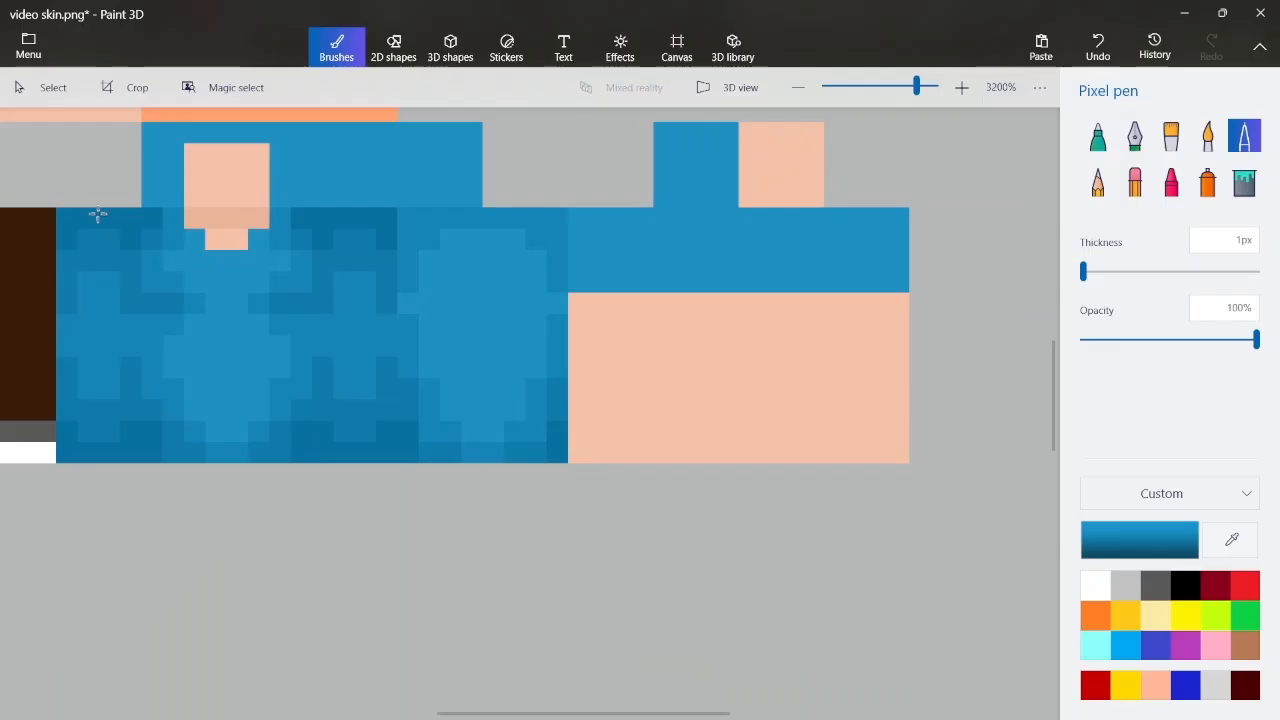
scroll(90, 222, down, 2)
scroll(200, 217, up, 2)
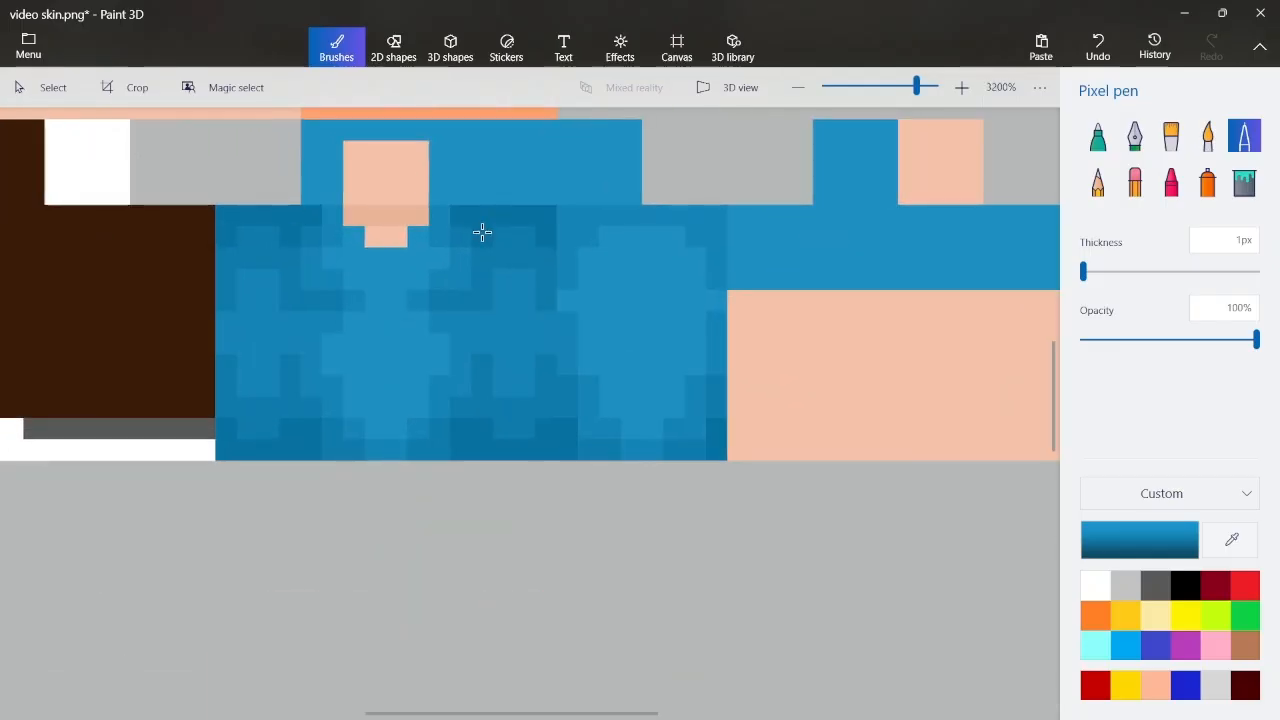
scroll(482, 232, up, 2)
scroll(412, 289, down, 2)
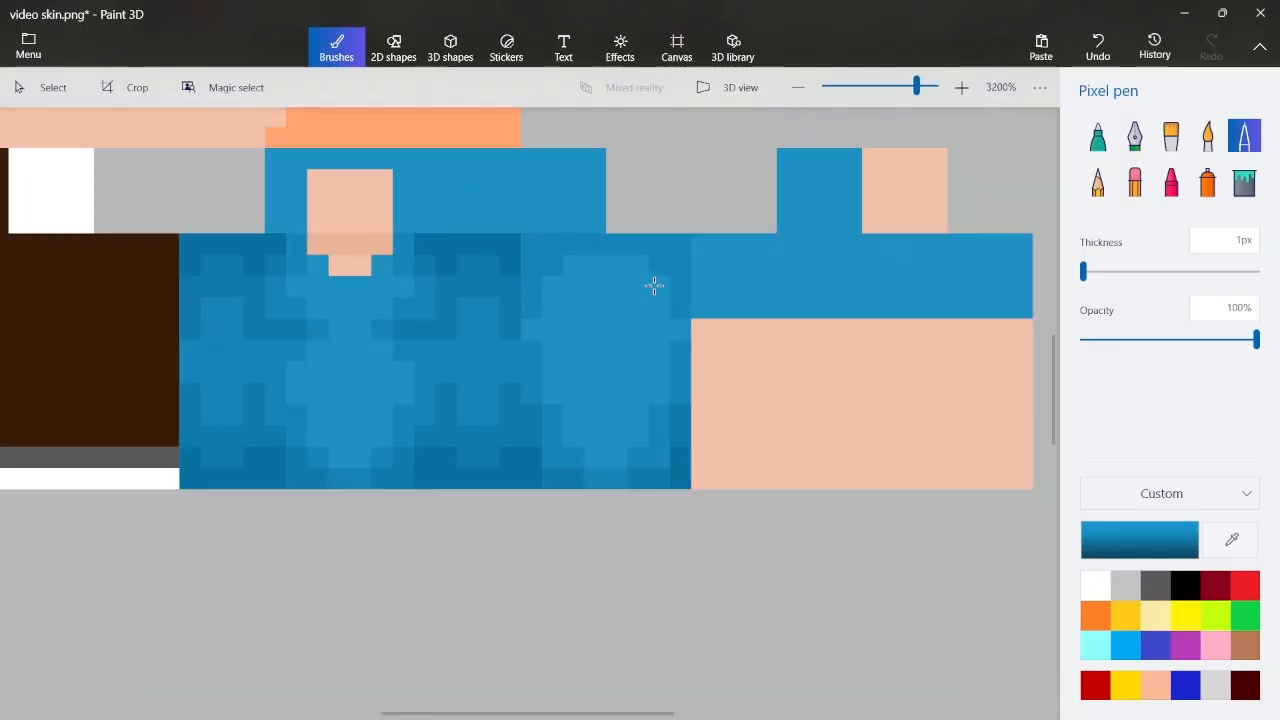
Sample the darker shading blue and paint L-shaped shadows in both upper corners of the shirt back, leaving the middle two pixels lighter
scroll(660, 281, up, 2)
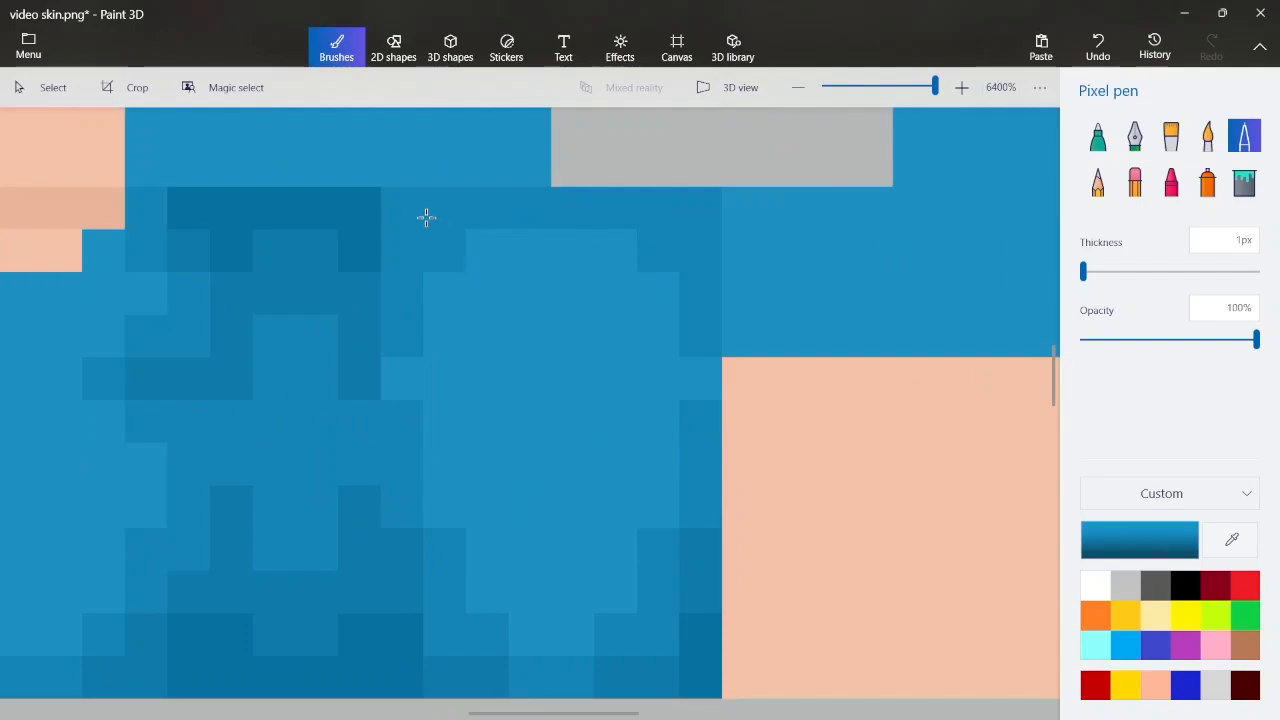
click(1232, 540)
click(705, 514)
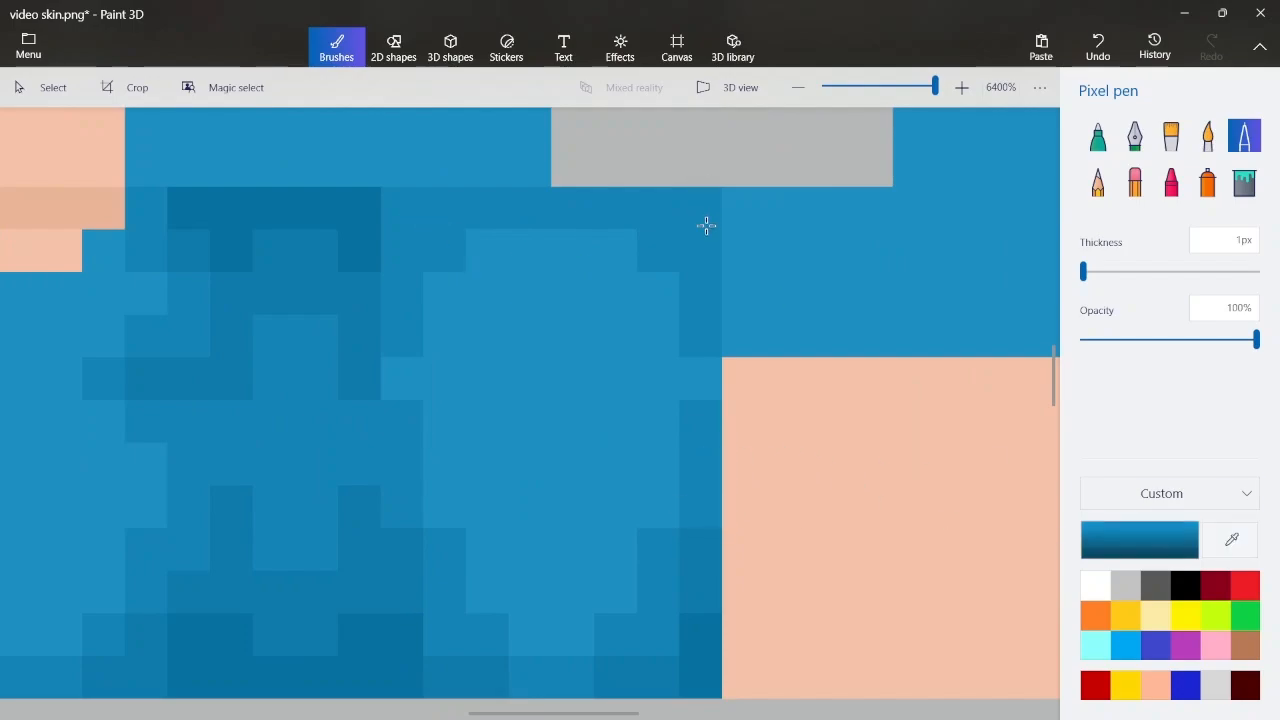
drag(706, 226, 611, 214)
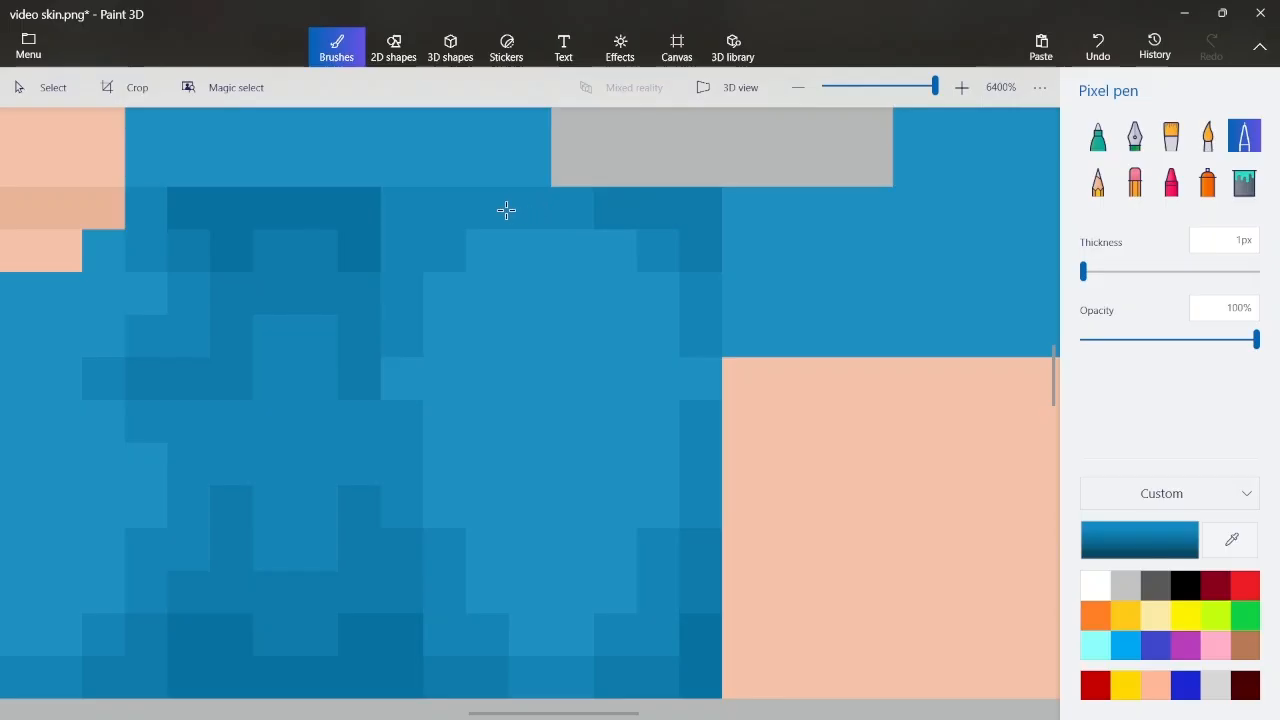
mouse_move(490, 208)
mouse_down()
mouse_move(416, 220)
mouse_move(406, 249)
mouse_up()
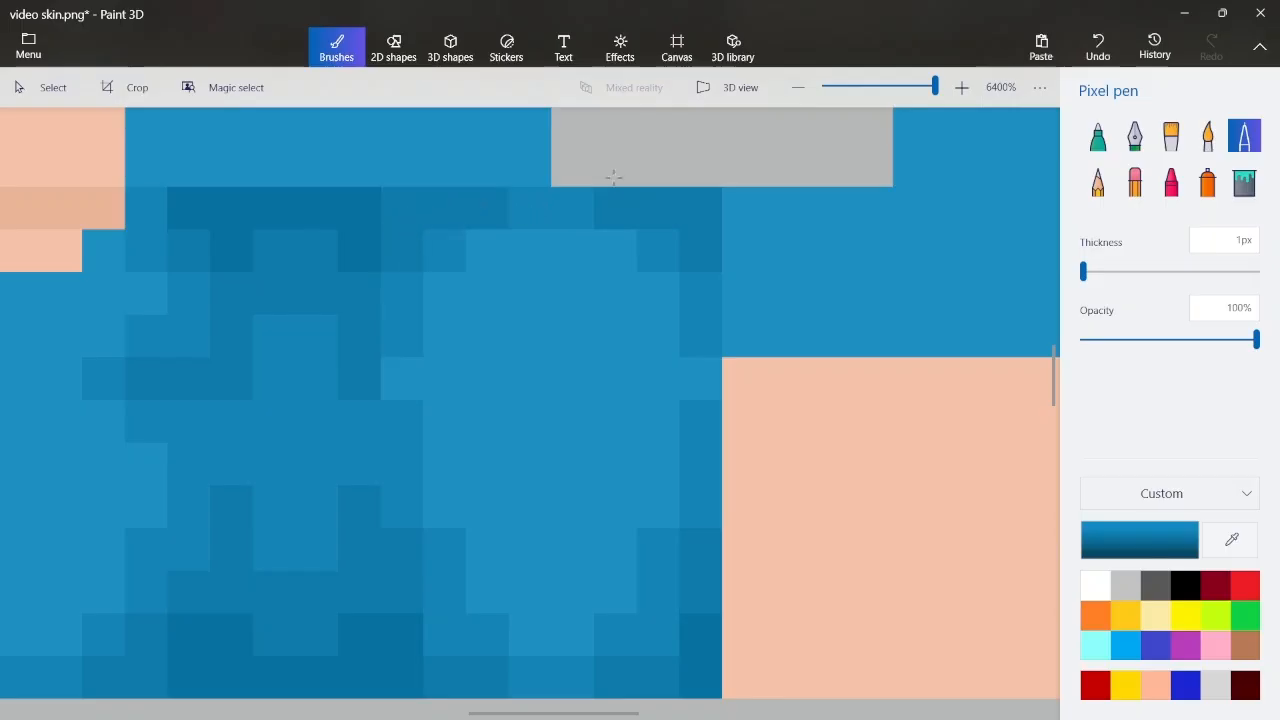
Sample the lighter shading blue and paint one pixel on each side of the neck along the front edge of the shirt's top face
scroll(618, 213, down, 2)
scroll(570, 196, down, 1)
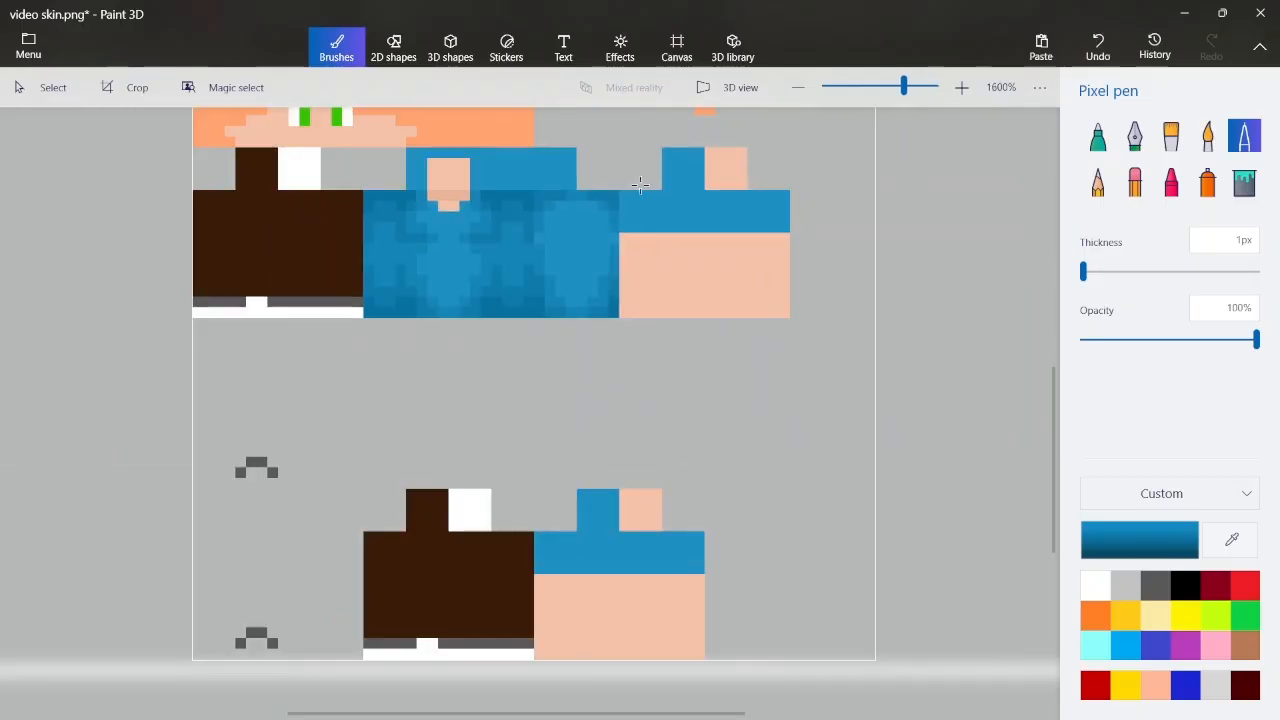
scroll(640, 185, down, 3)
scroll(452, 373, up, 4)
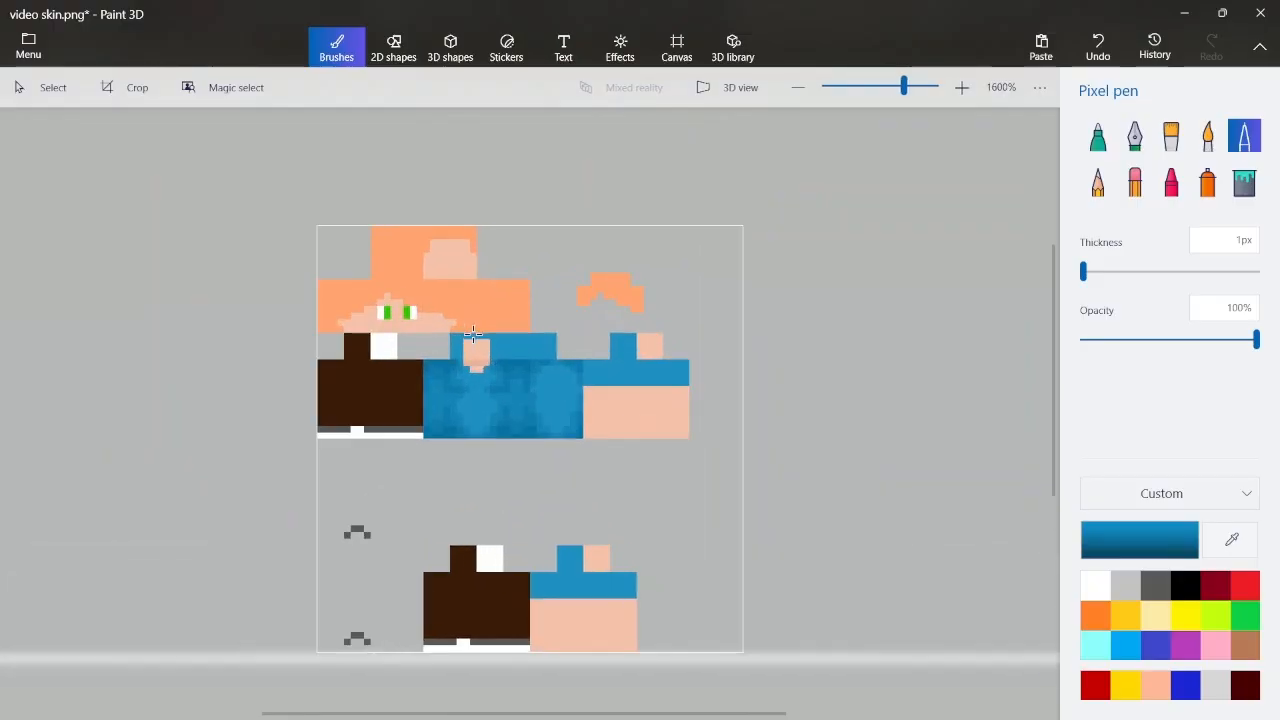
scroll(392, 383, up, 1)
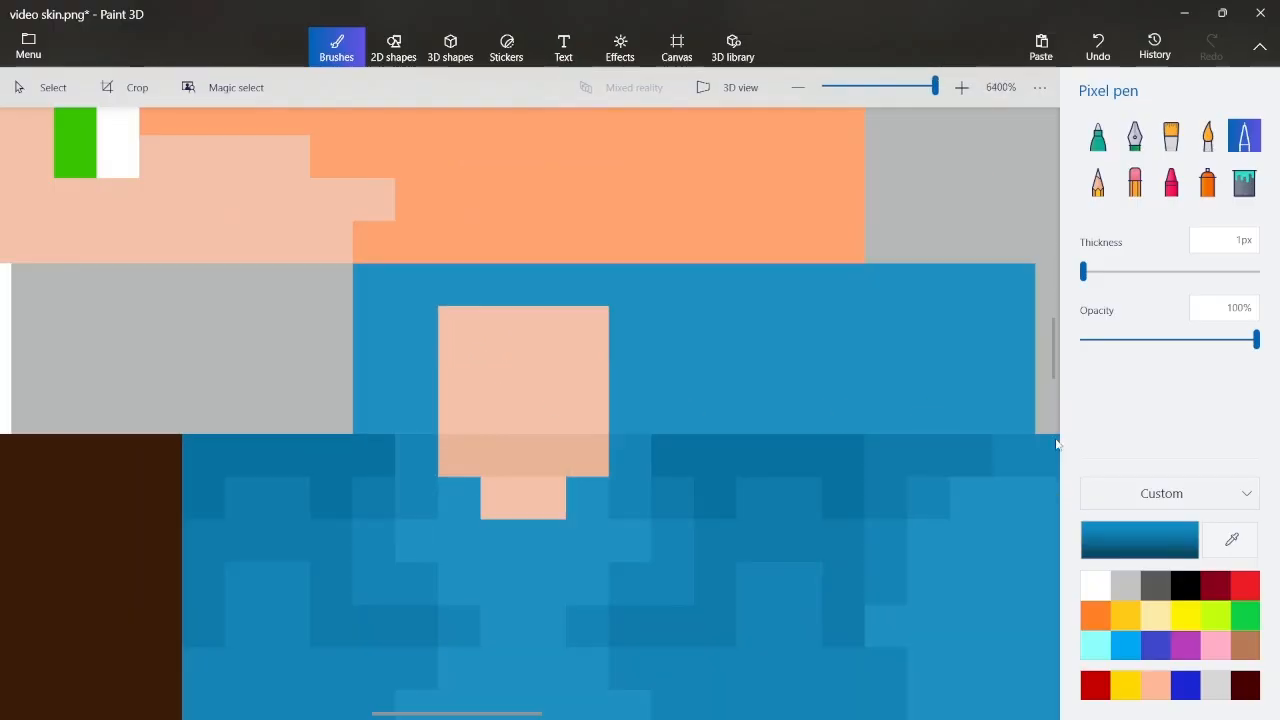
click(1232, 539)
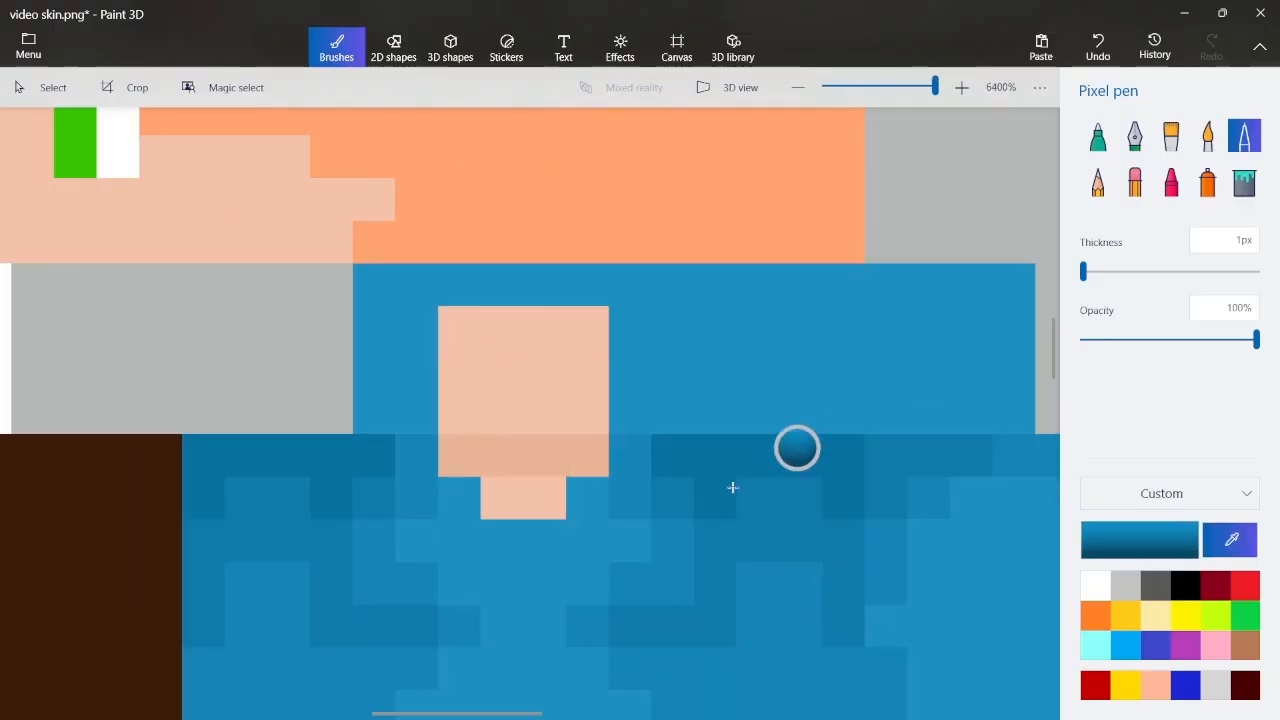
click(400, 447)
click(408, 415)
click(626, 421)
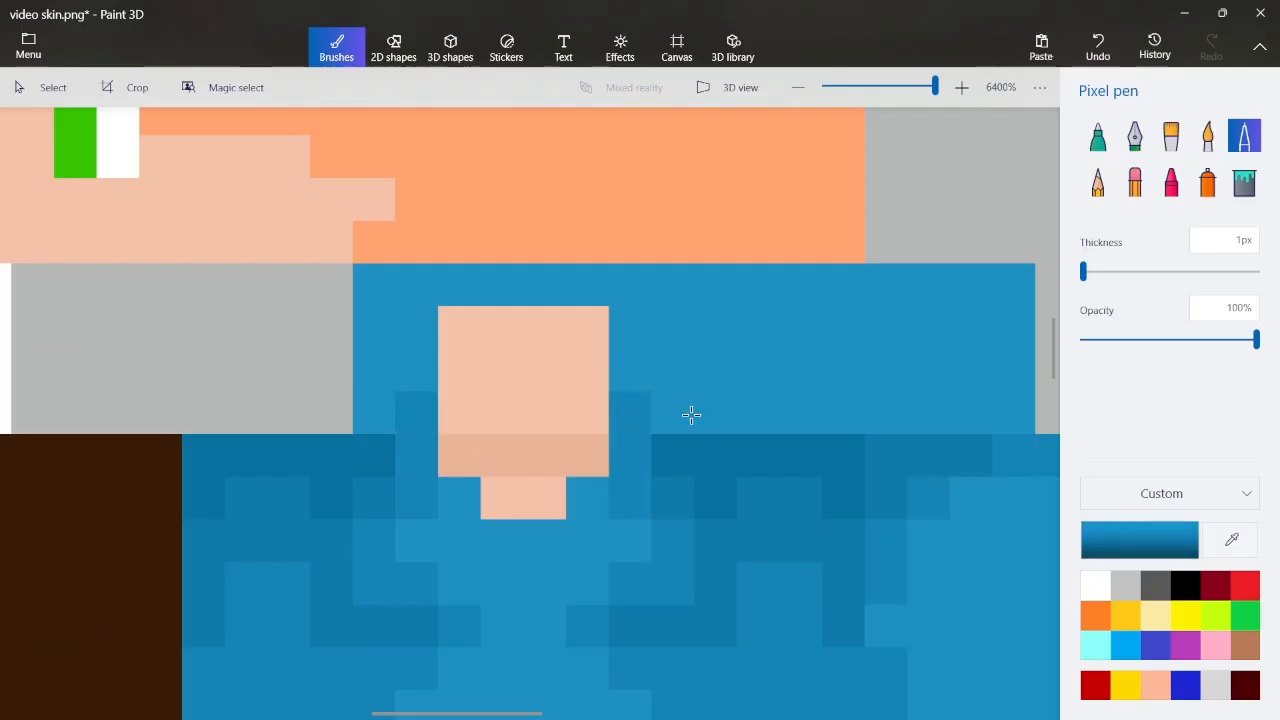
Paint two lighter shading pixels centred behind the neck on the shirt's top face
scroll(821, 442, down, 1)
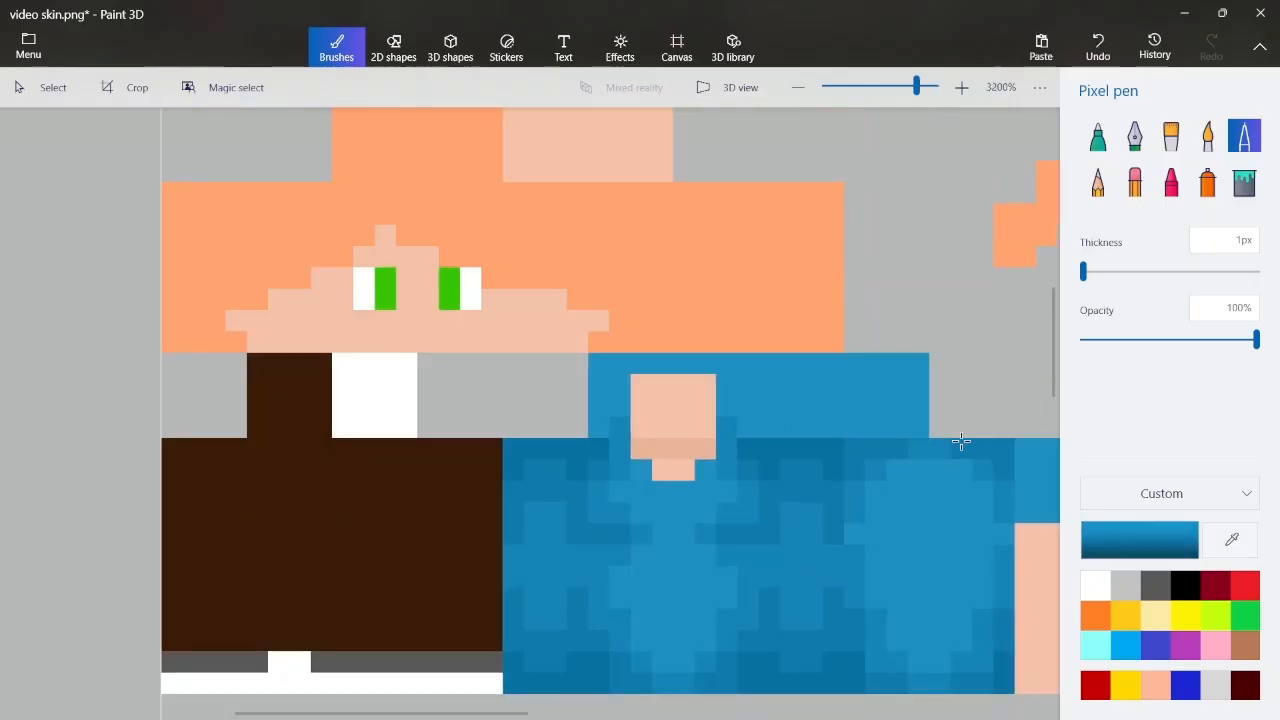
scroll(961, 441, up, 1)
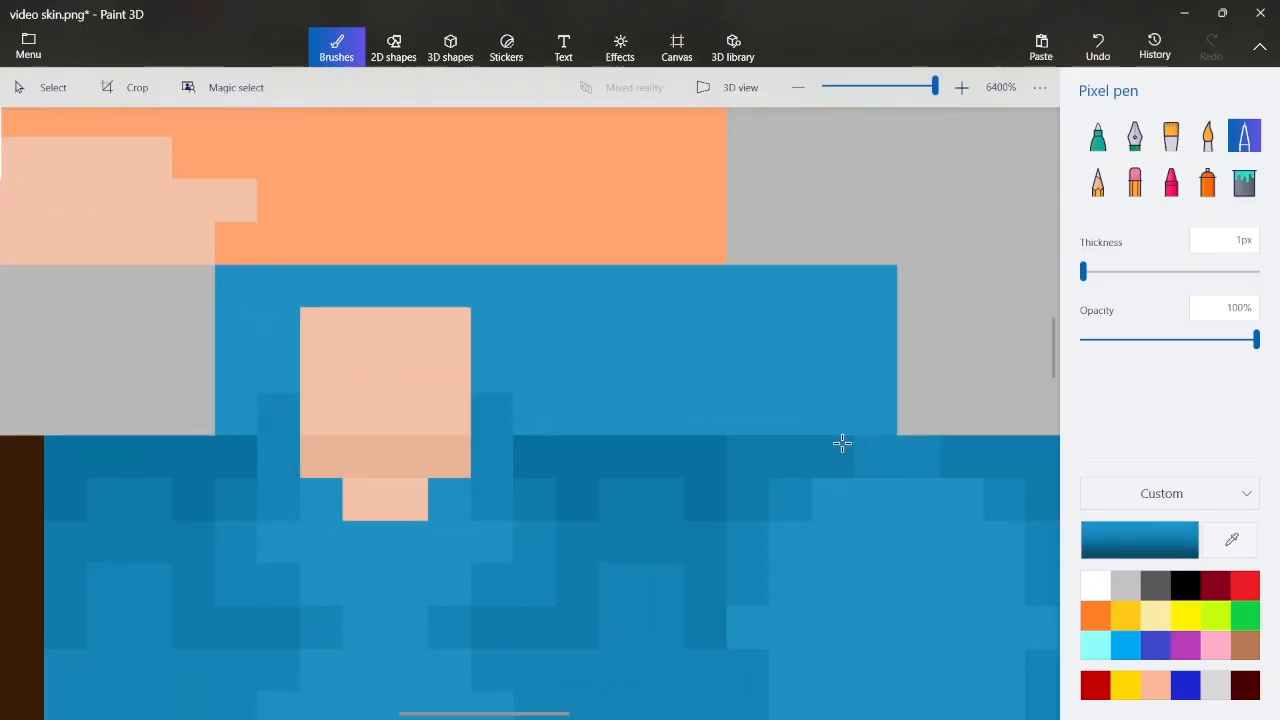
click(358, 280)
click(391, 283)
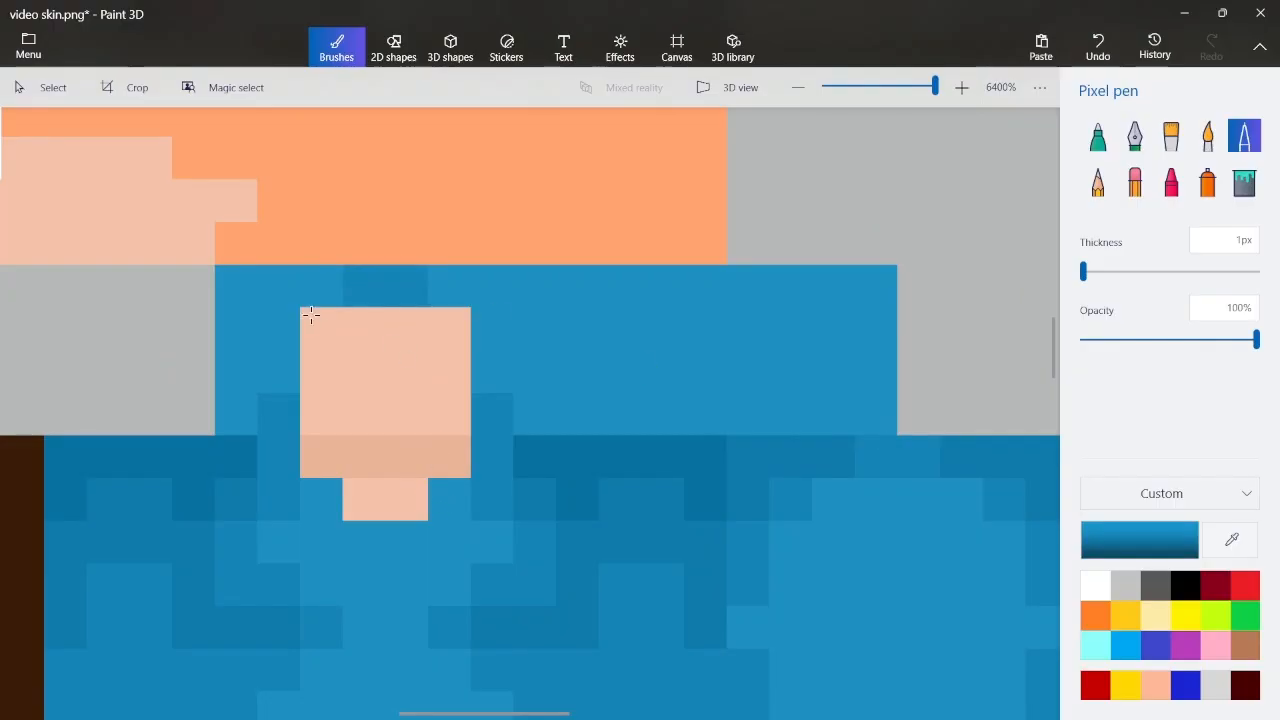
Sample the darker shading blue and paint two pixels on each side of the centred pair behind the neck
click(1232, 539)
click(817, 454)
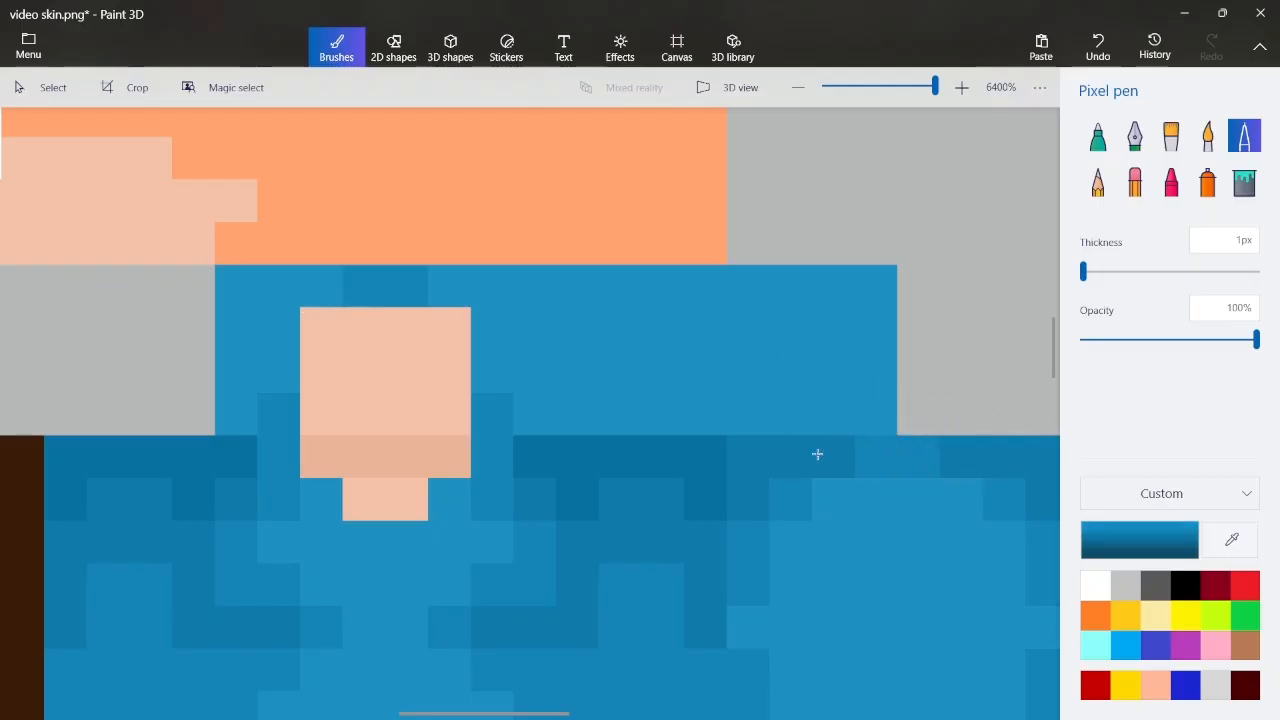
click(450, 283)
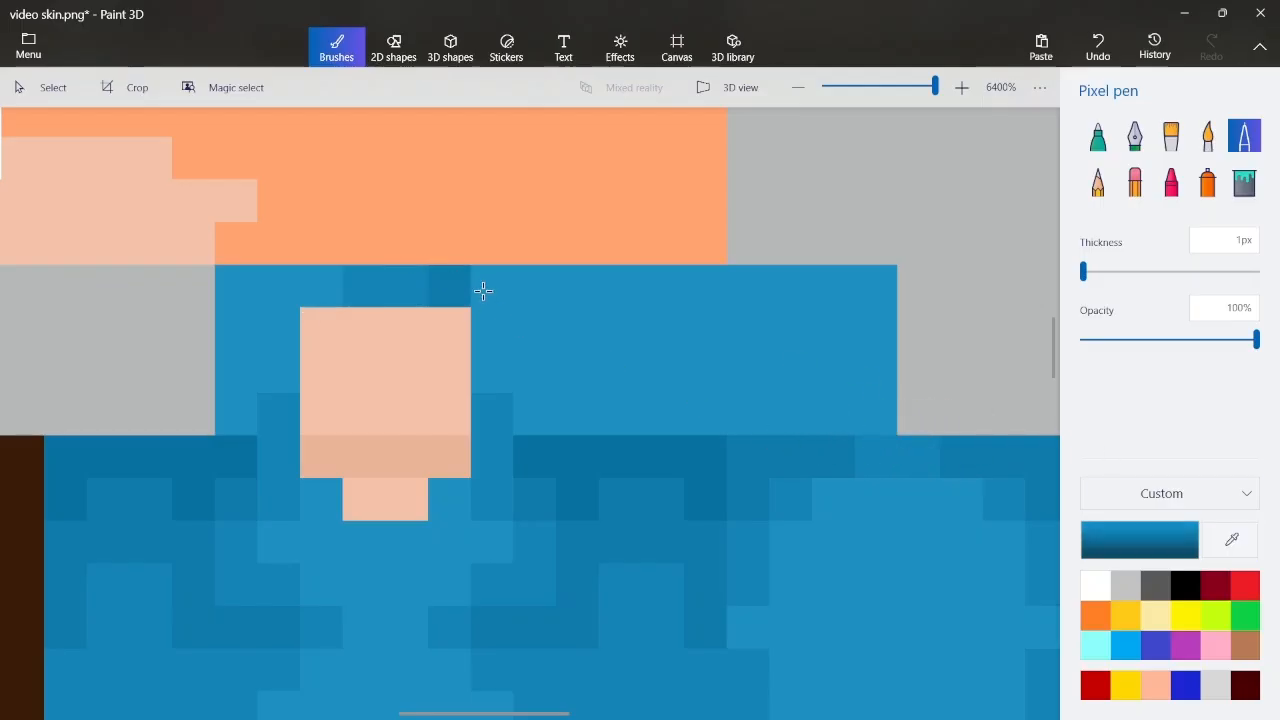
click(483, 291)
drag(306, 281, 277, 289)
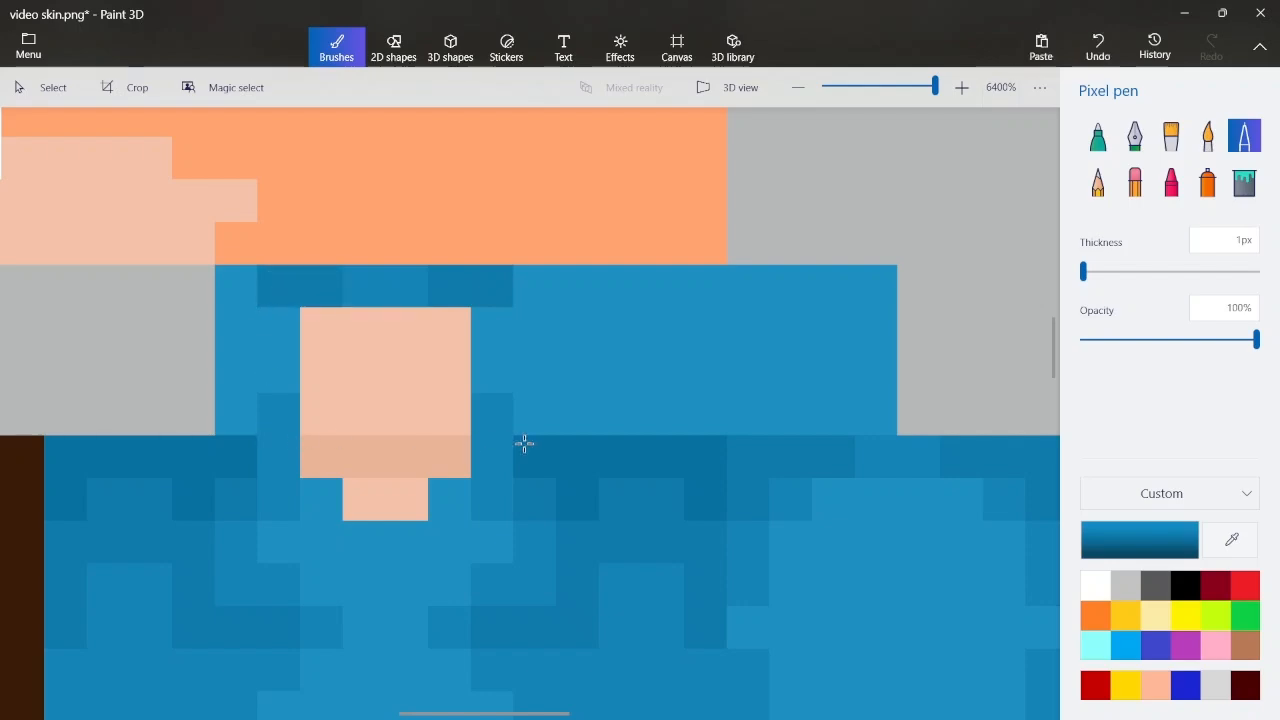
Sample the darkest shading blue and paint the full outer pixel column along both side edges of the shirt's top face
click(1232, 539)
click(246, 438)
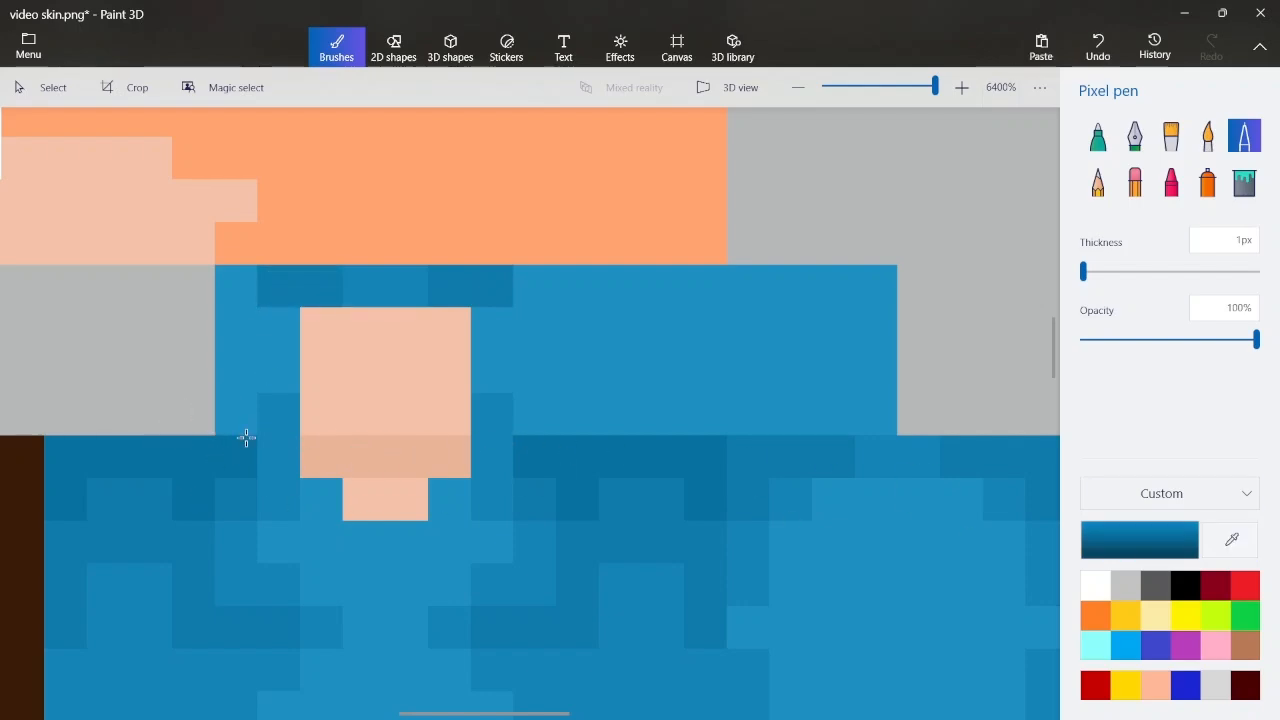
click(232, 418)
click(520, 417)
drag(529, 331, 530, 372)
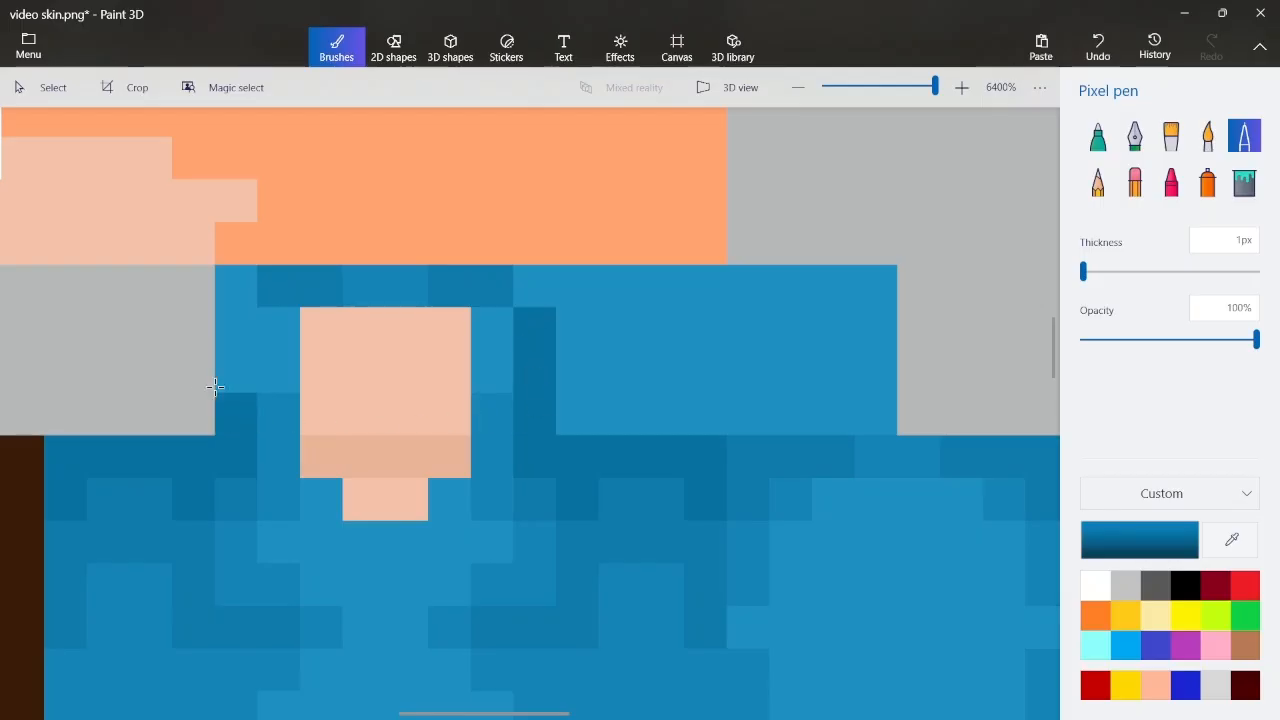
drag(237, 327, 233, 352)
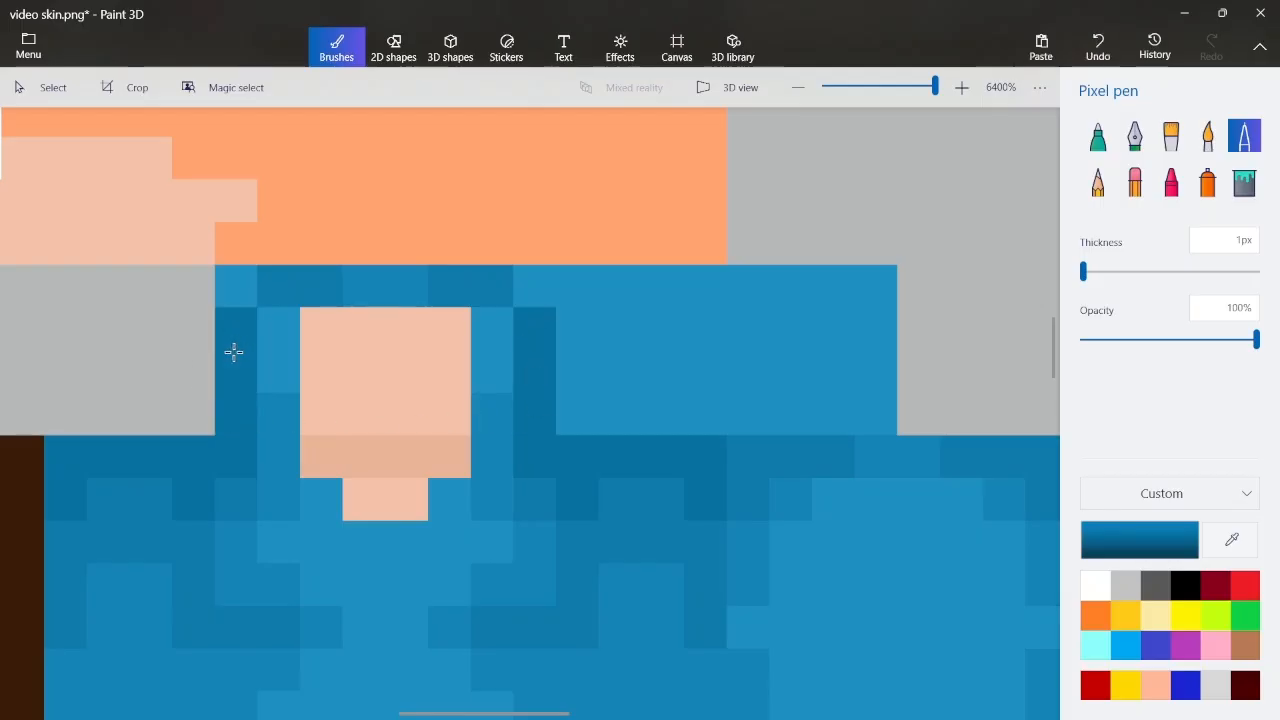
click(236, 290)
click(515, 290)
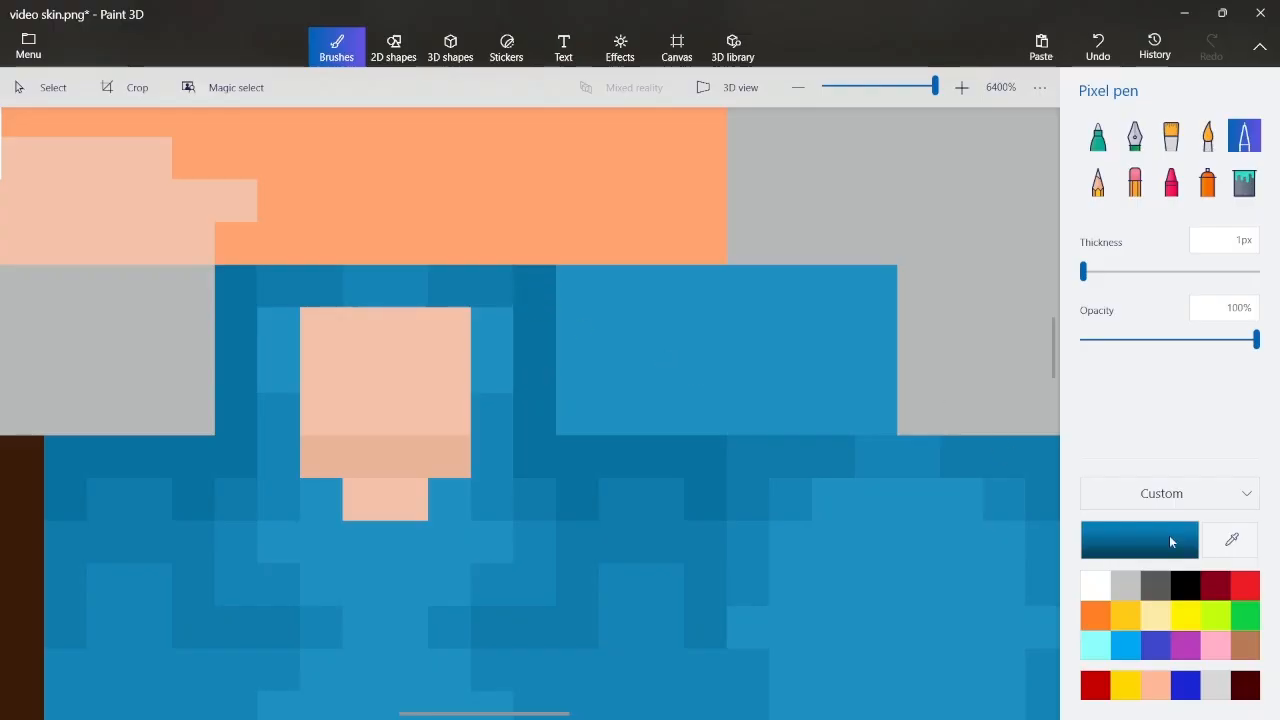
Sample the lighter shading blue and paint the two rear pixels on each side of the neck on the top face
click(1230, 542)
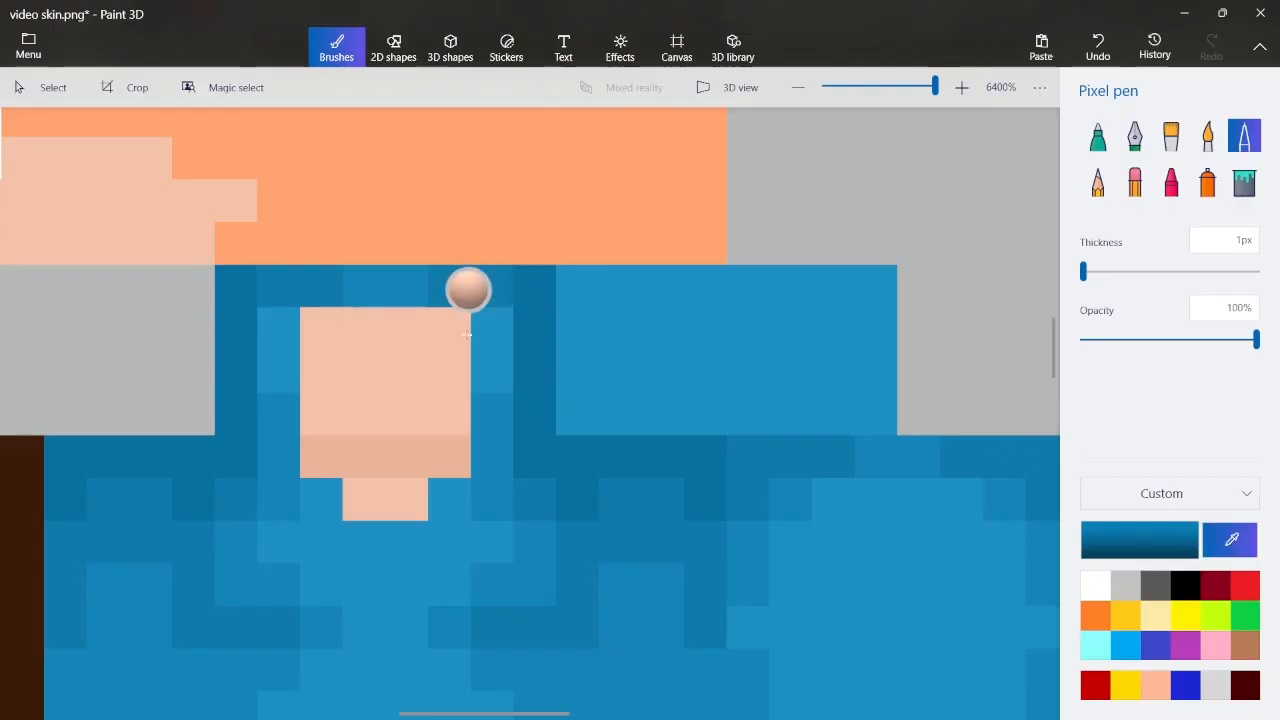
click(494, 414)
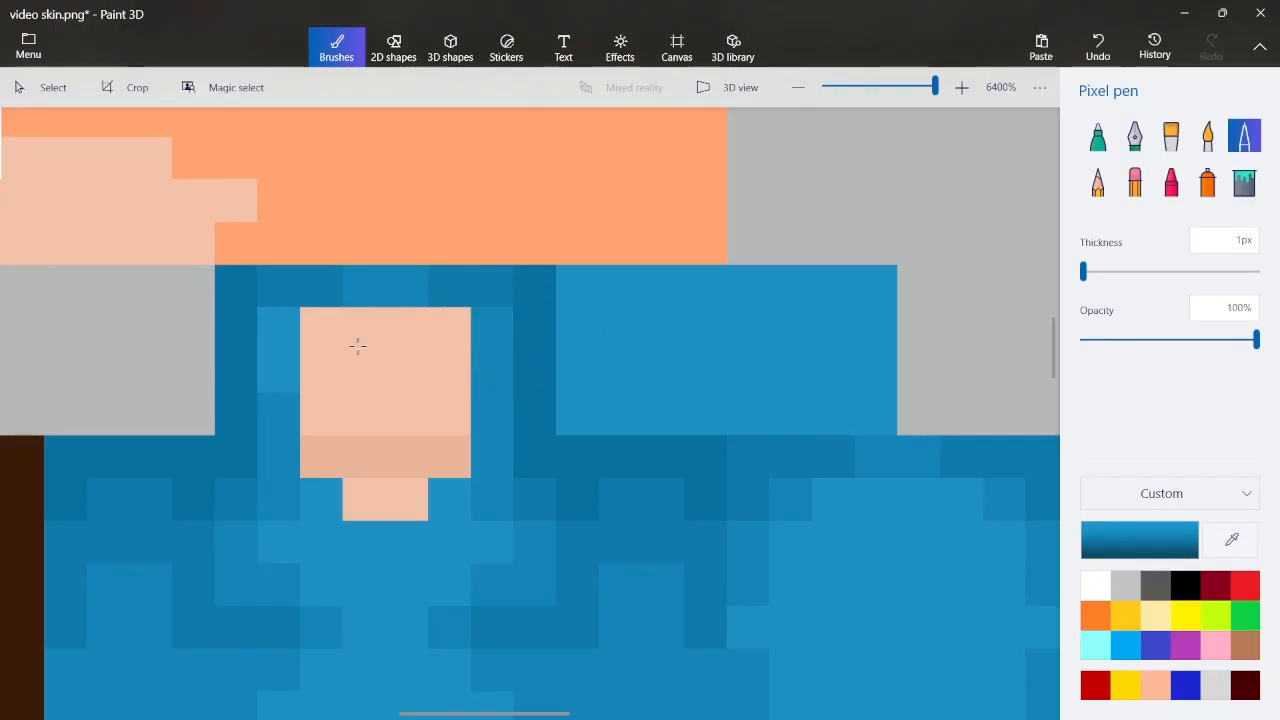
drag(290, 340, 279, 370)
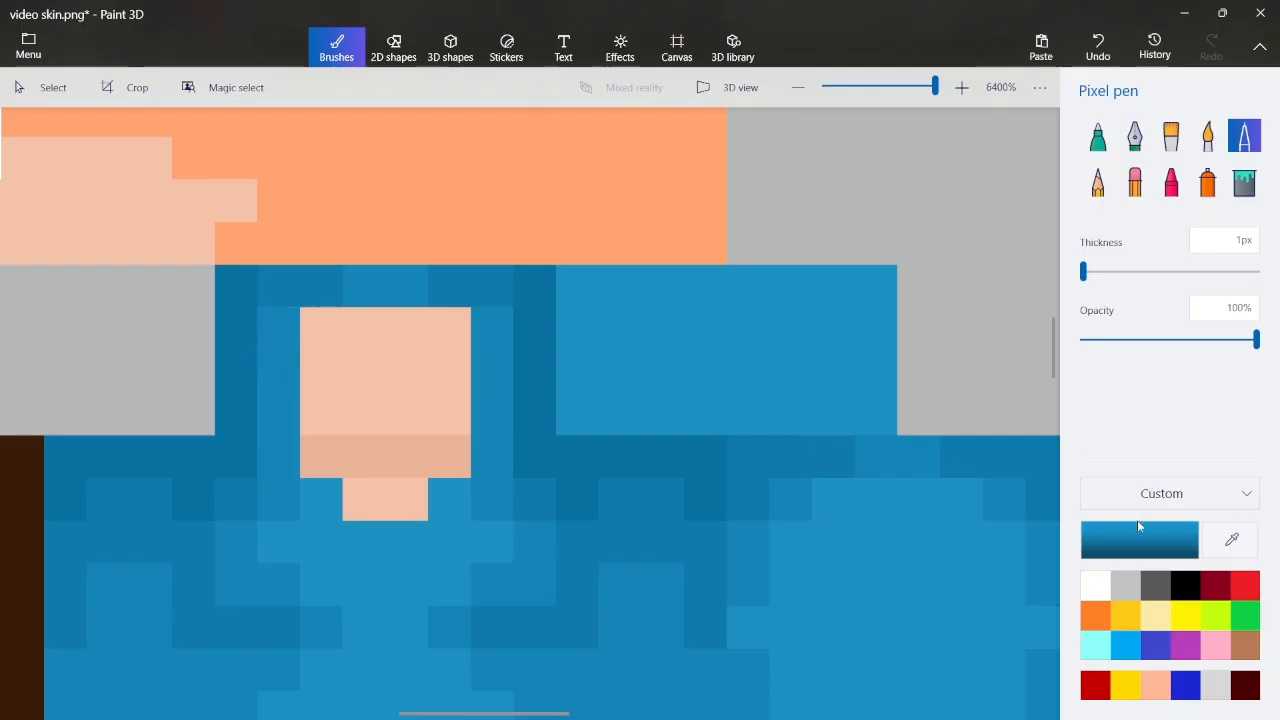
Sample the shaded skin tone from the neck's front row and fill the rest of the neck area on the shirt's top face
click(1232, 541)
click(380, 455)
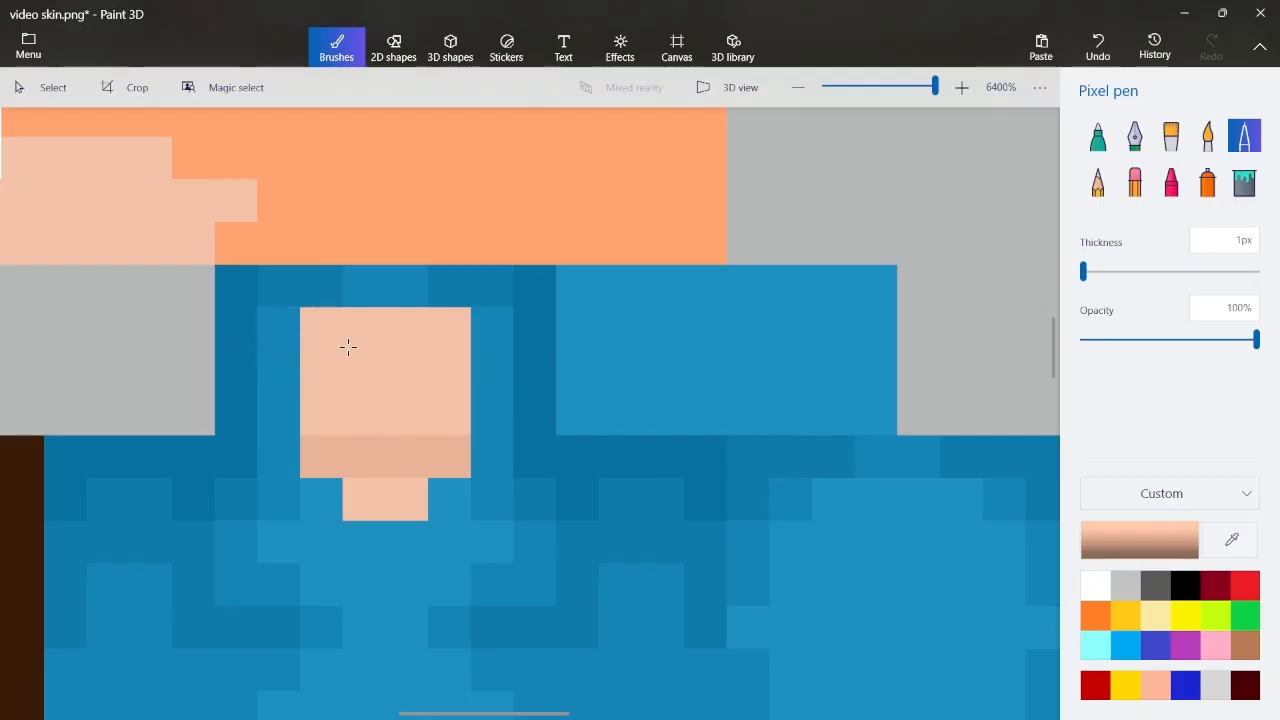
drag(325, 330, 329, 362)
drag(320, 406, 448, 412)
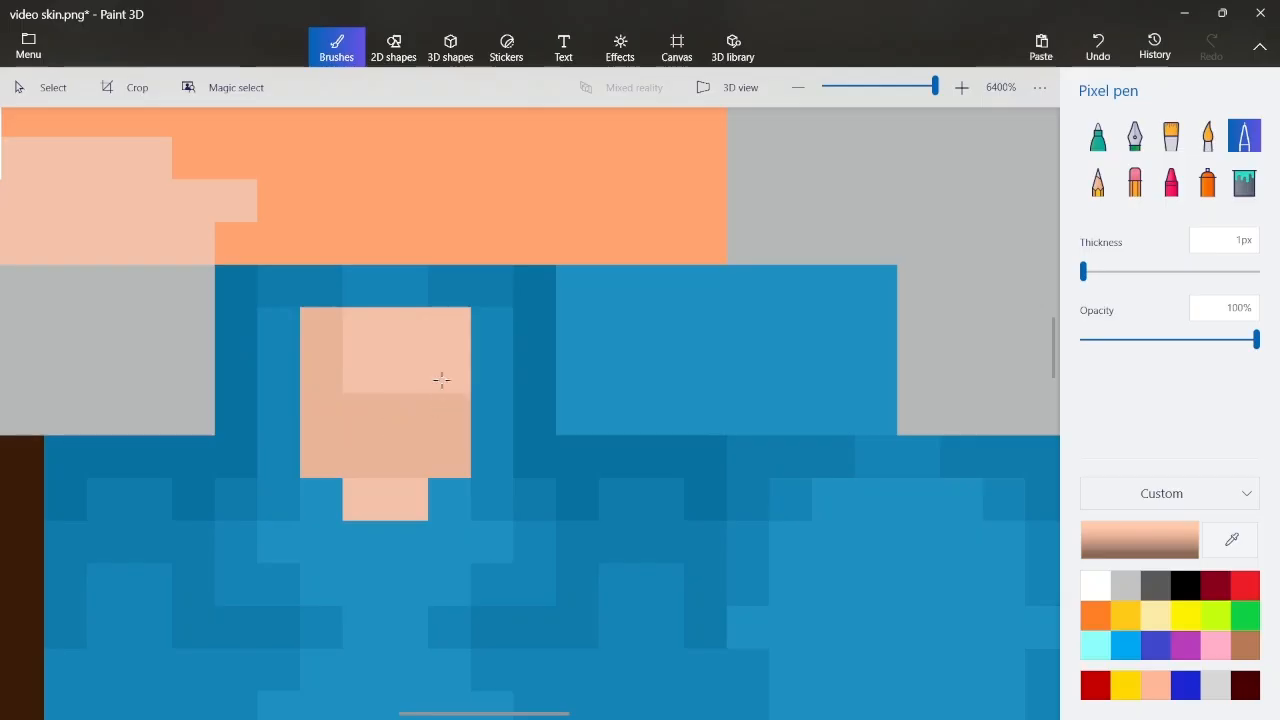
click(438, 340)
drag(410, 330, 366, 329)
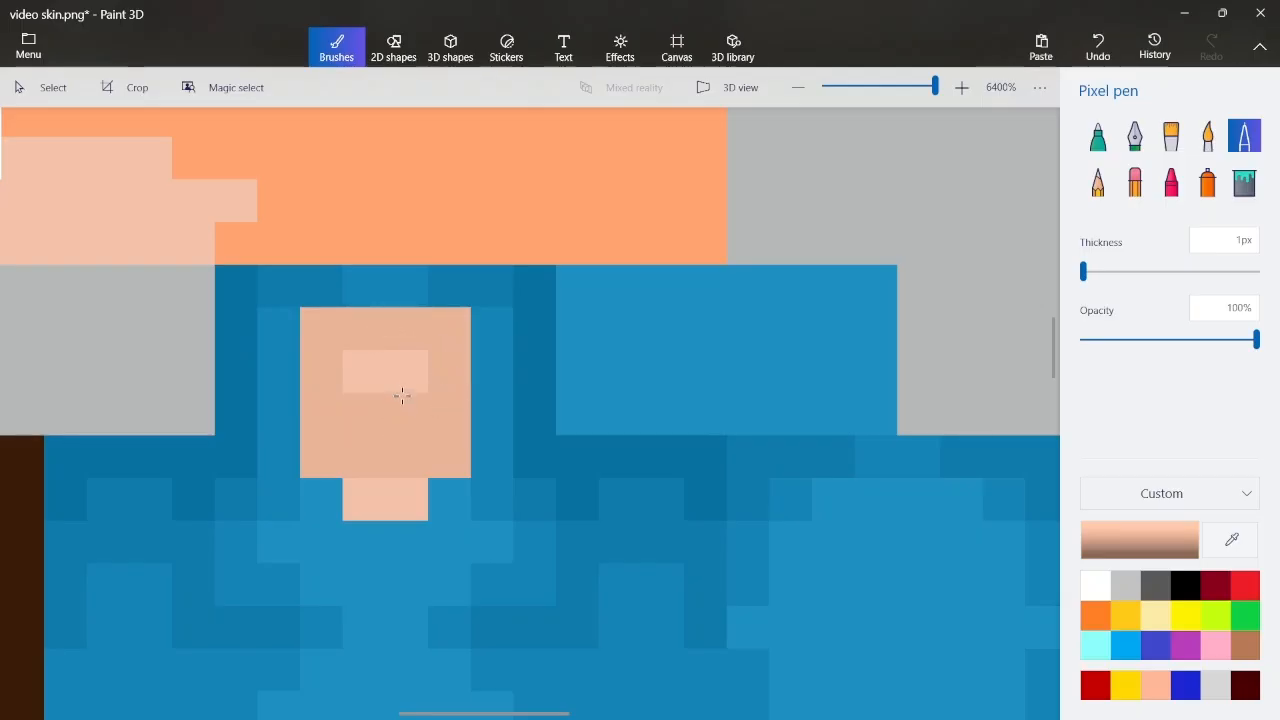
scroll(401, 396, down, 5)
scroll(361, 385, up, 3)
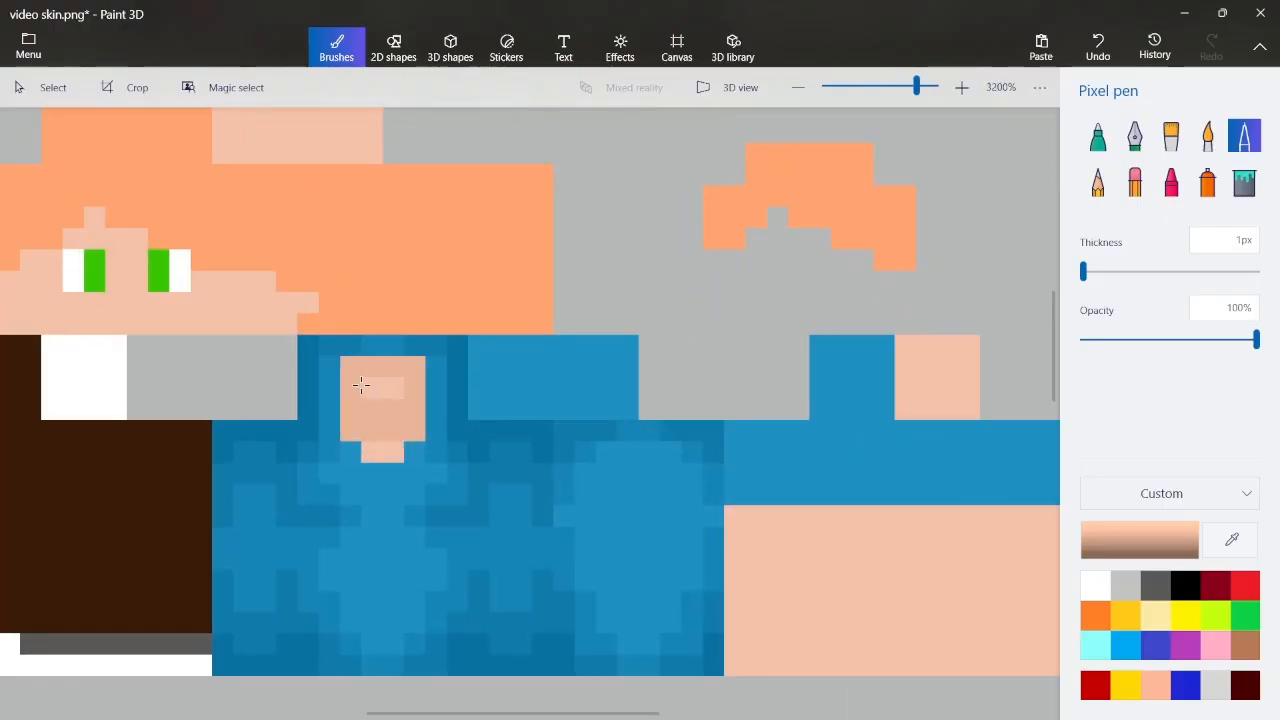
drag(364, 386, 394, 386)
Sample the darker shading blue and paint the two rear pixels on each side of the neck on the shirt's top face
scroll(583, 382, down, 4)
scroll(583, 382, up, 2)
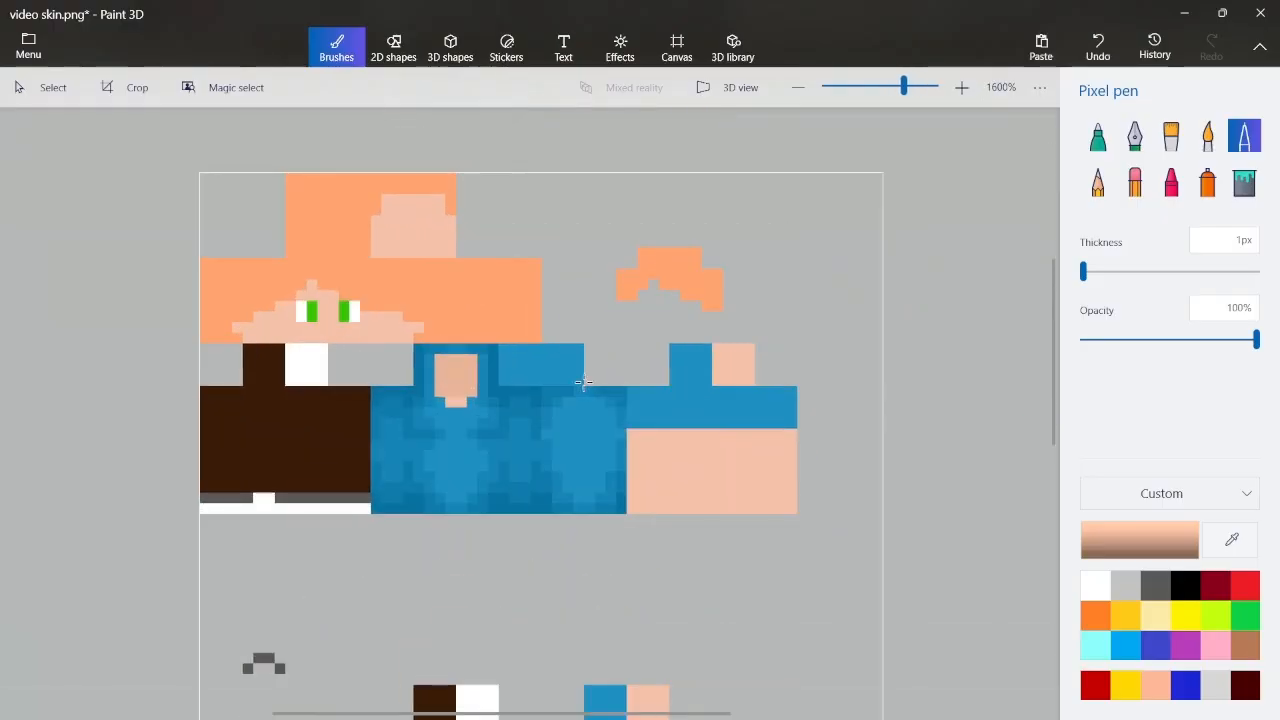
scroll(583, 382, up, 2)
scroll(629, 343, up, 2)
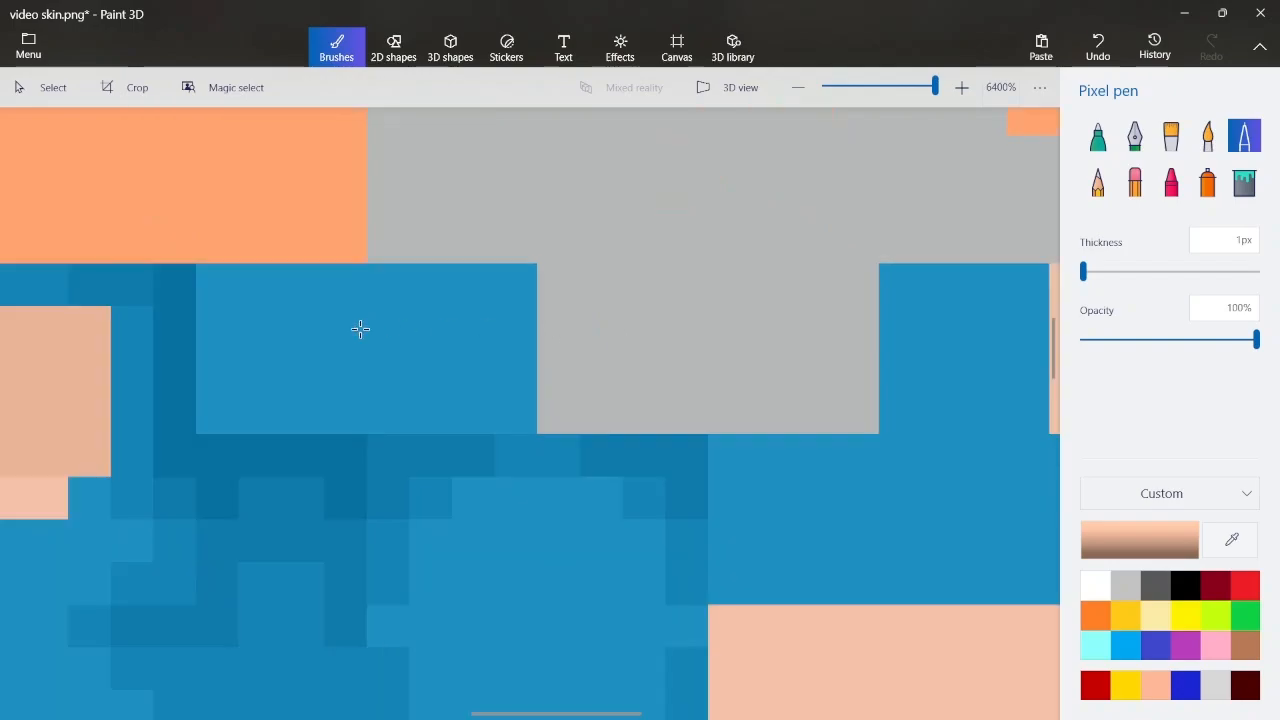
scroll(174, 369, down, 2)
scroll(123, 343, up, 2)
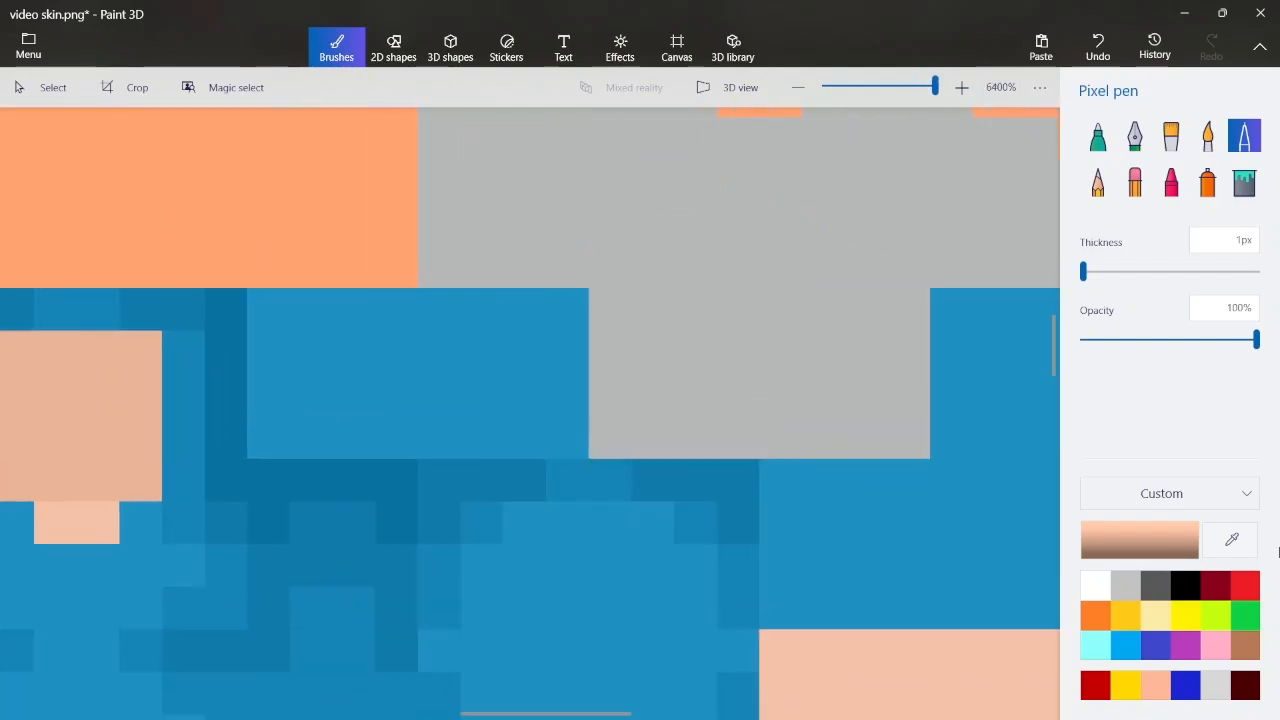
click(1232, 540)
click(186, 320)
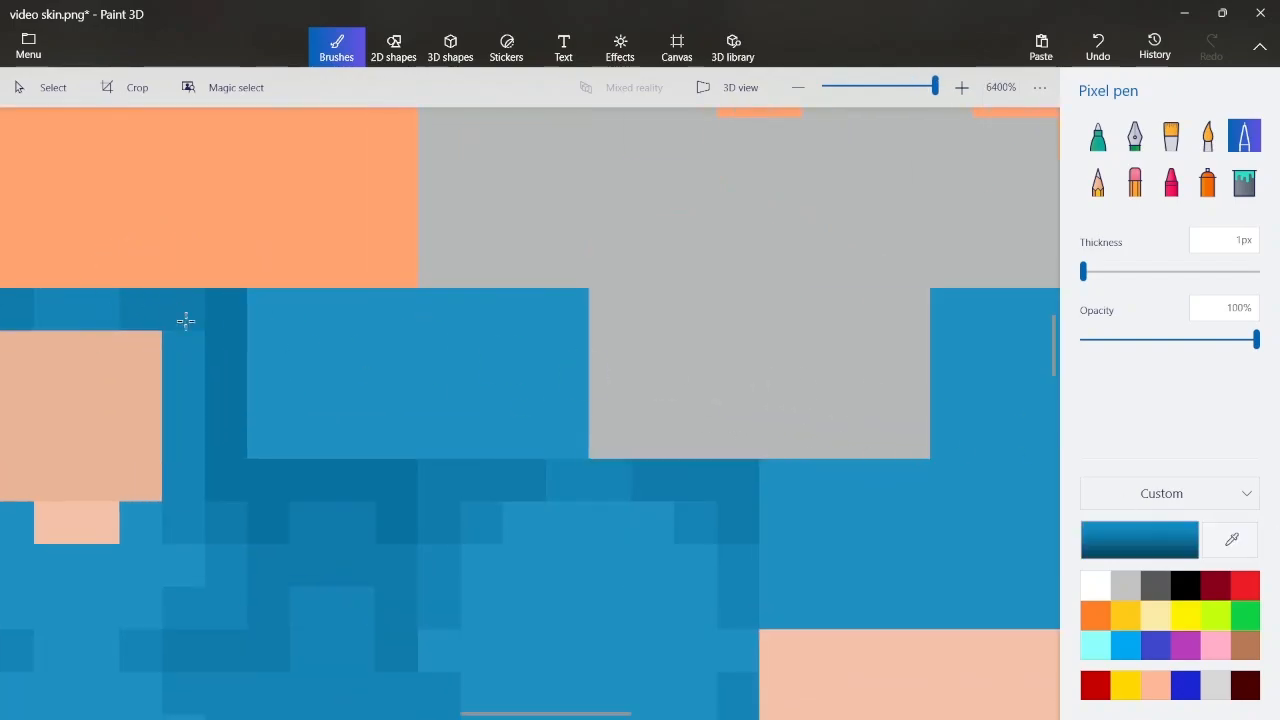
click(186, 352)
click(189, 385)
scroll(140, 358, down, 1)
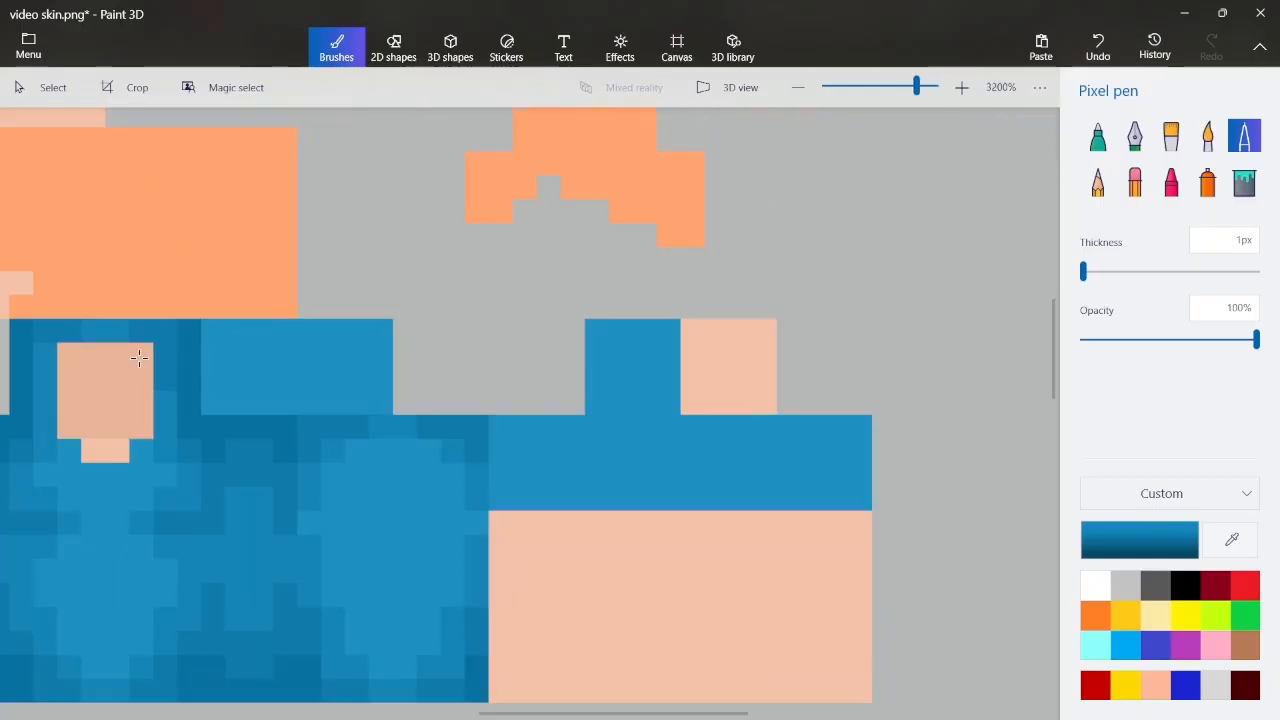
scroll(86, 357, down, 1)
scroll(263, 357, up, 2)
click(237, 383)
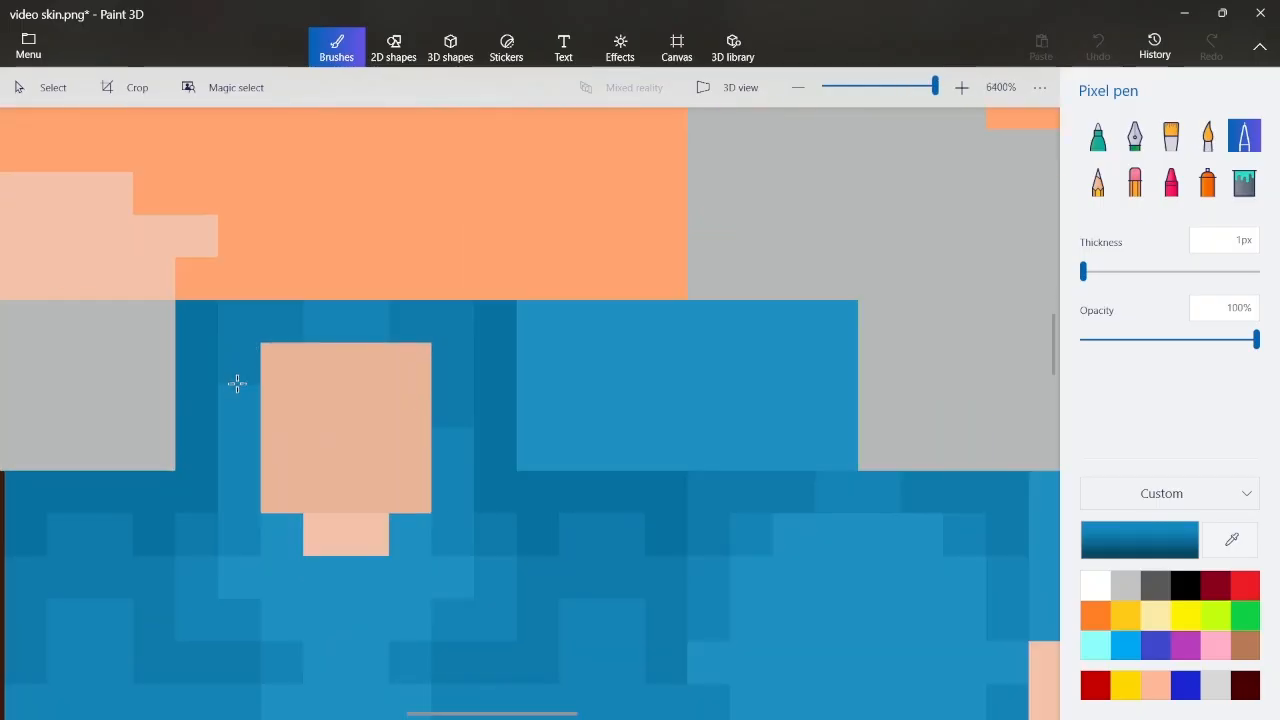
drag(237, 383, 238, 392)
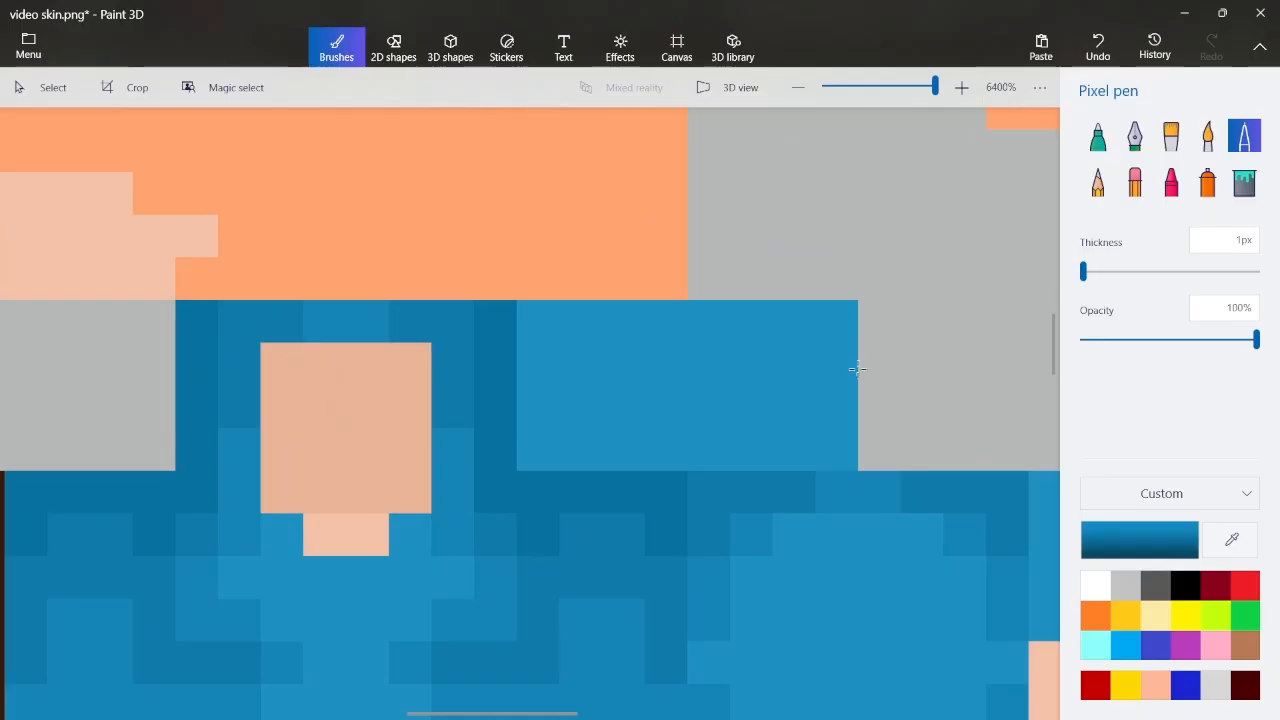
Sample the neck's skin tone, darken it to hex dca487, and paint one pixel in each rear corner of the neck
click(1232, 539)
click(320, 370)
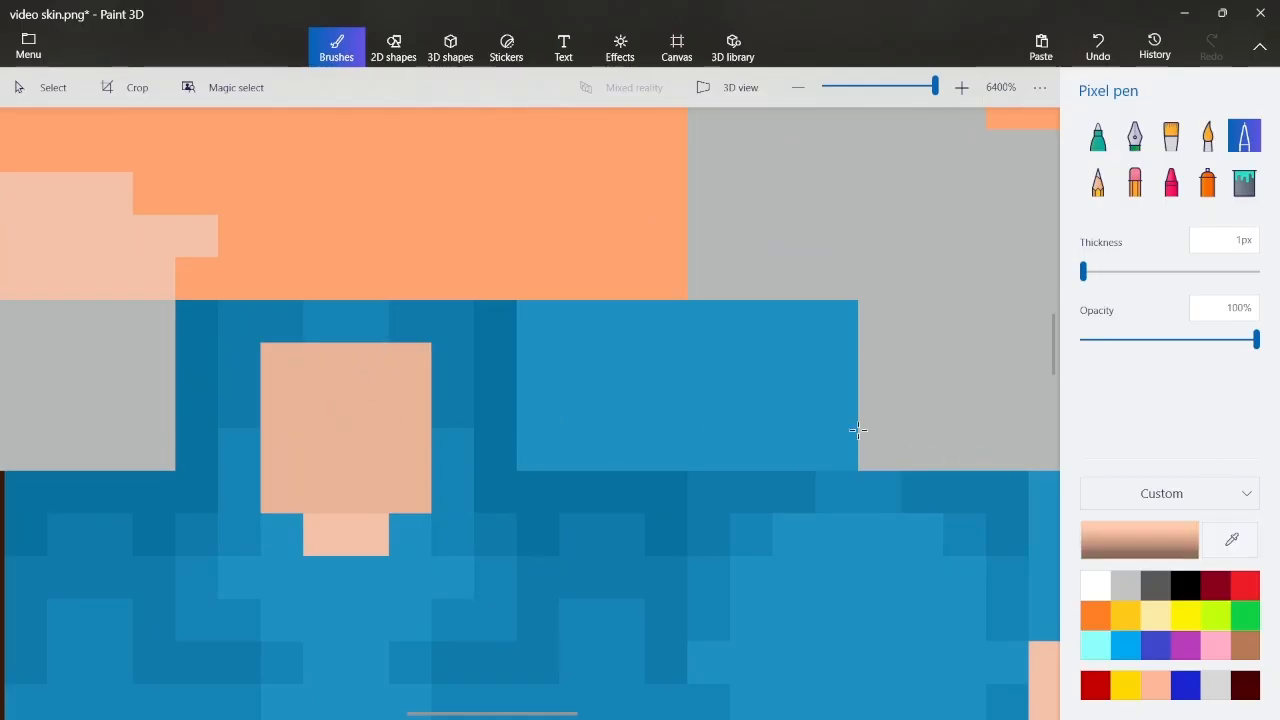
click(1125, 531)
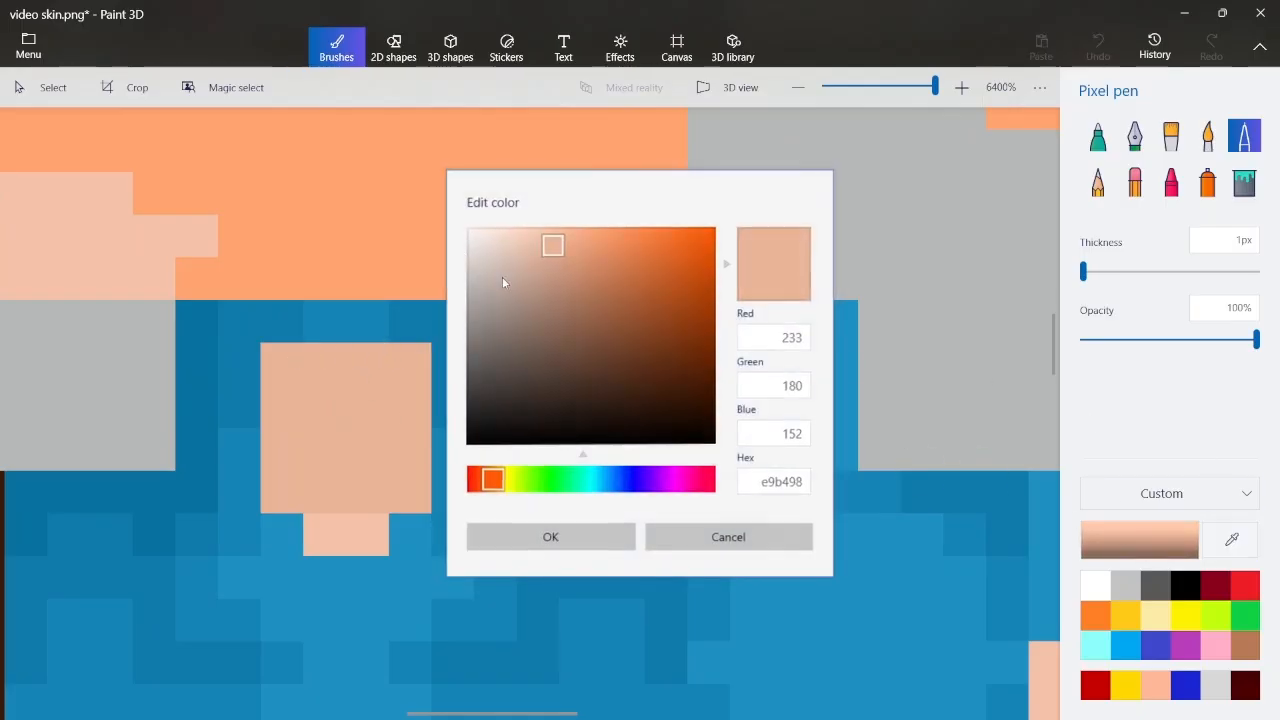
click(563, 259)
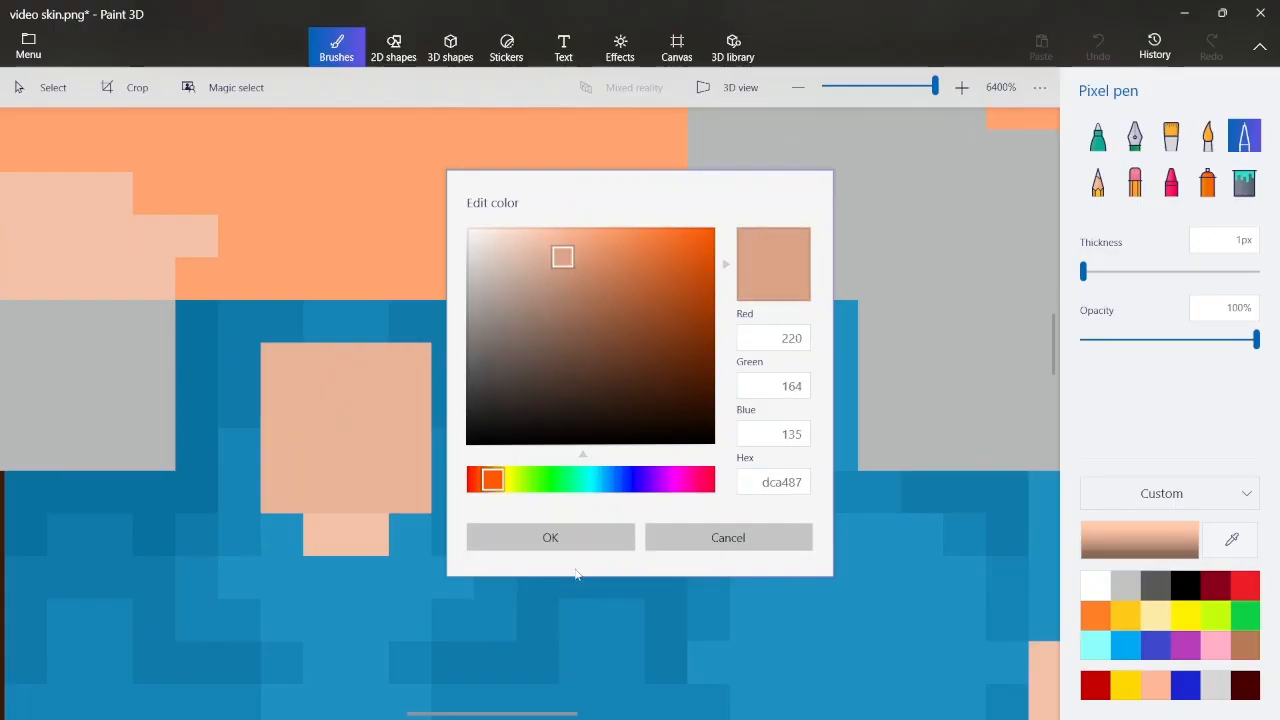
click(563, 527)
click(288, 364)
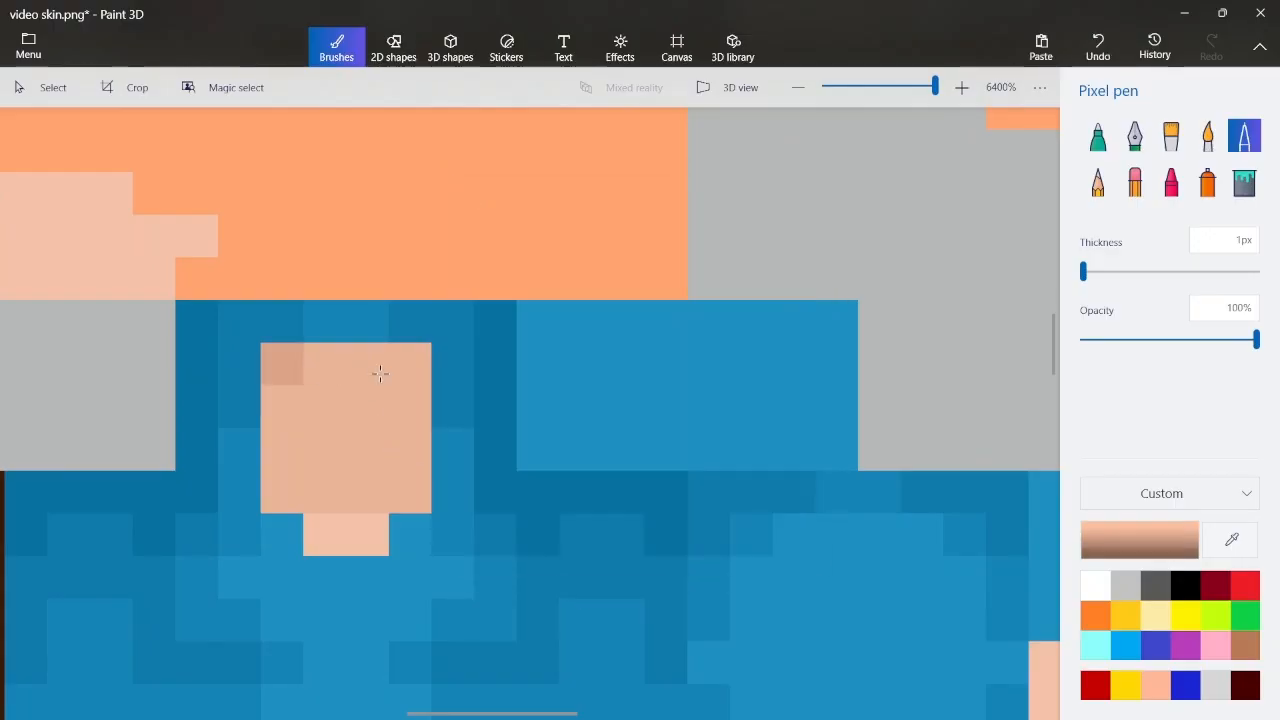
click(407, 366)
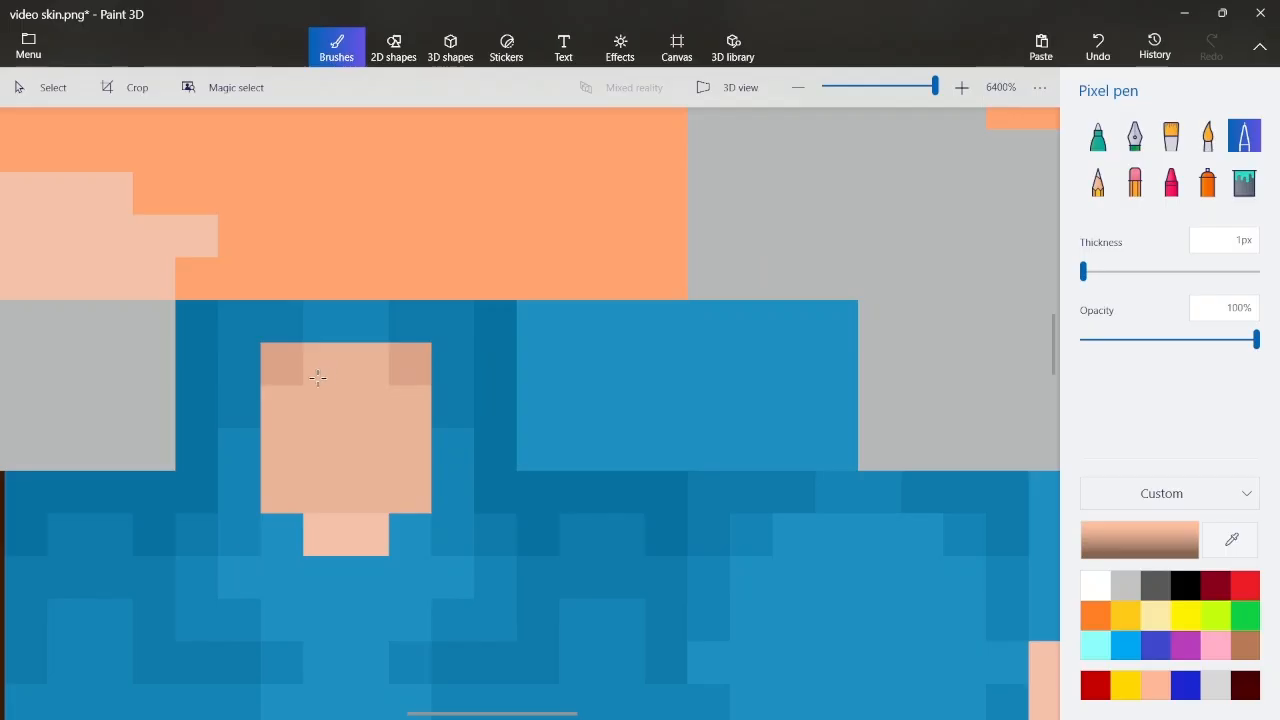
Sample the darkest shading blue and paint the full pixel column along both side edges of the shirt's bottom face
scroll(388, 373, down, 4)
scroll(600, 363, up, 2)
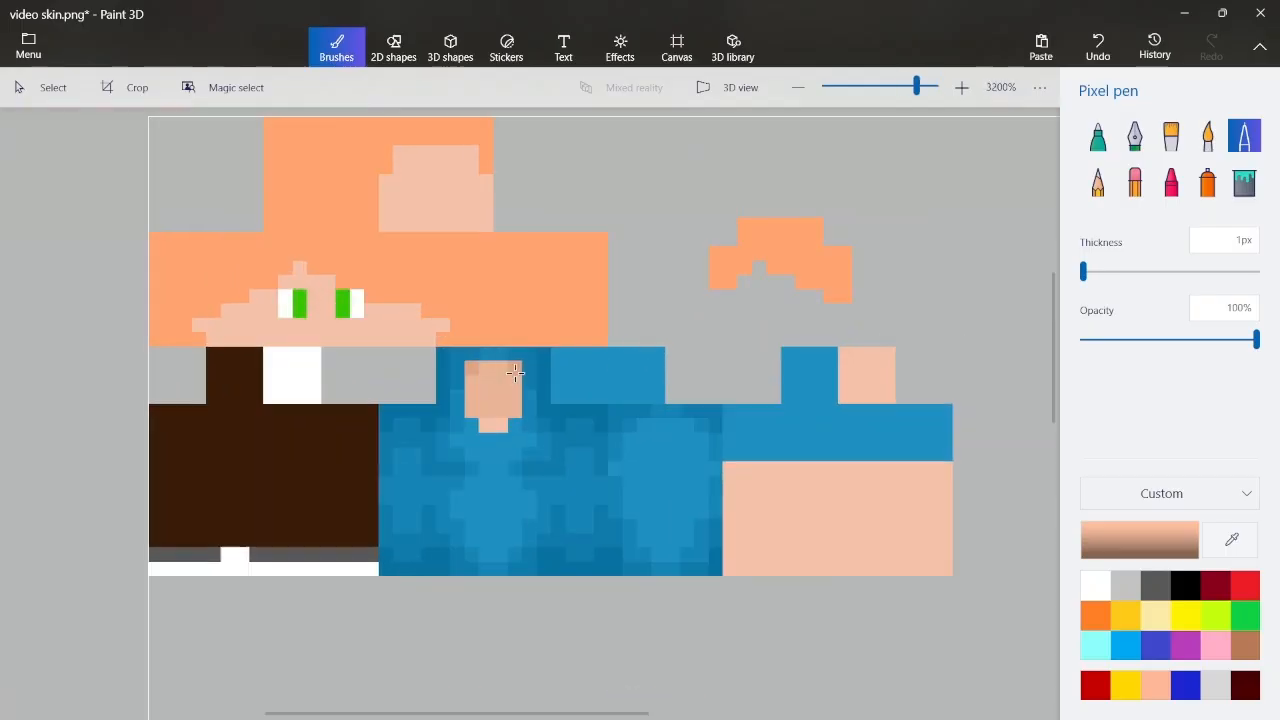
scroll(788, 396, up, 1)
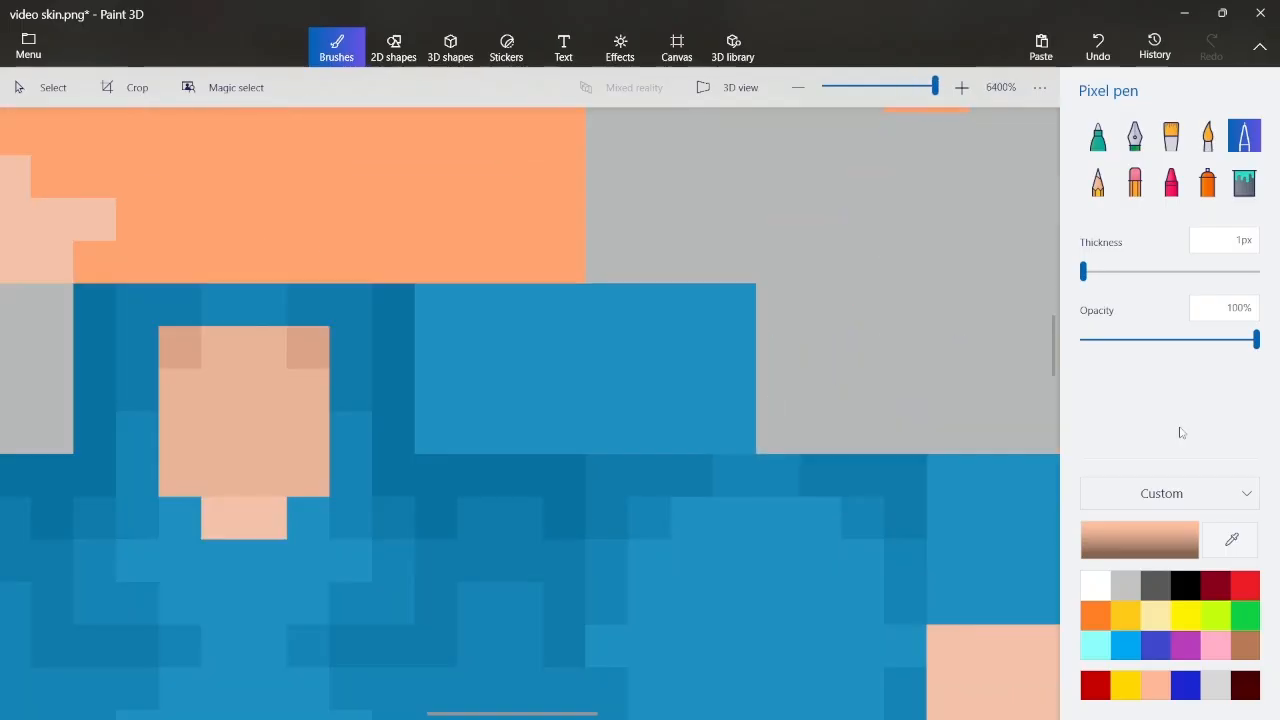
click(1232, 540)
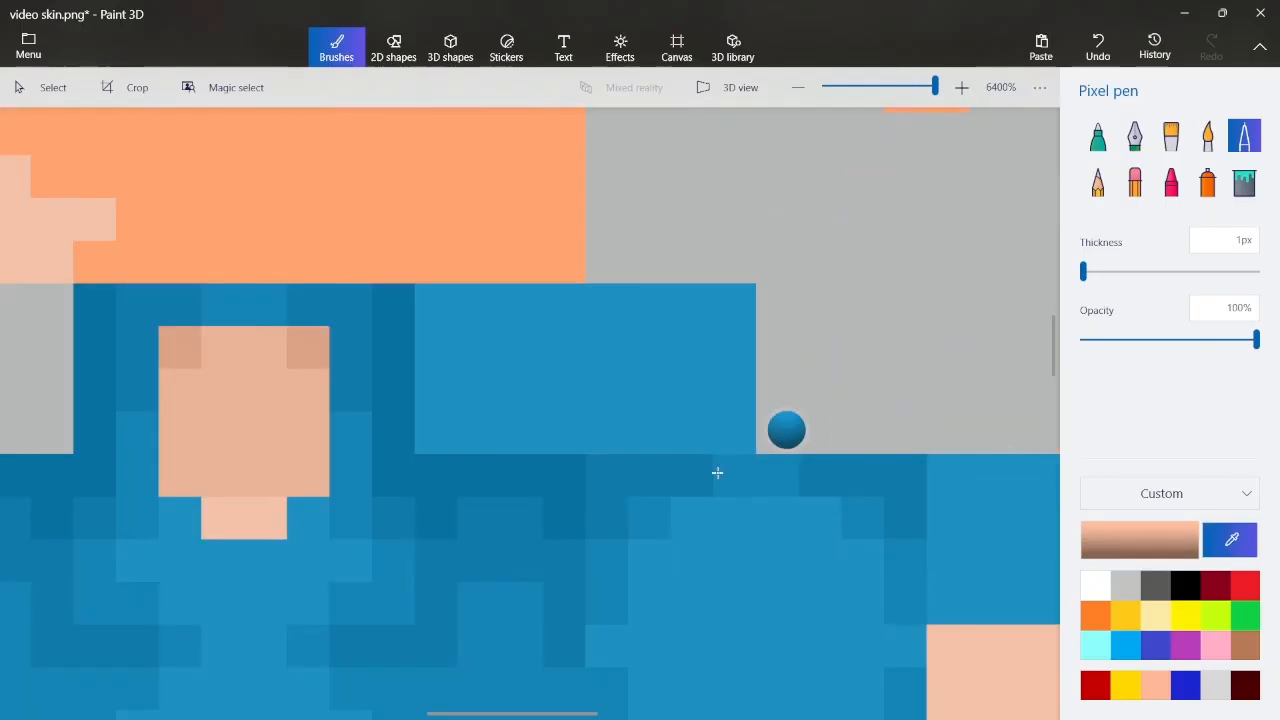
click(402, 381)
scroll(441, 379, down, 1)
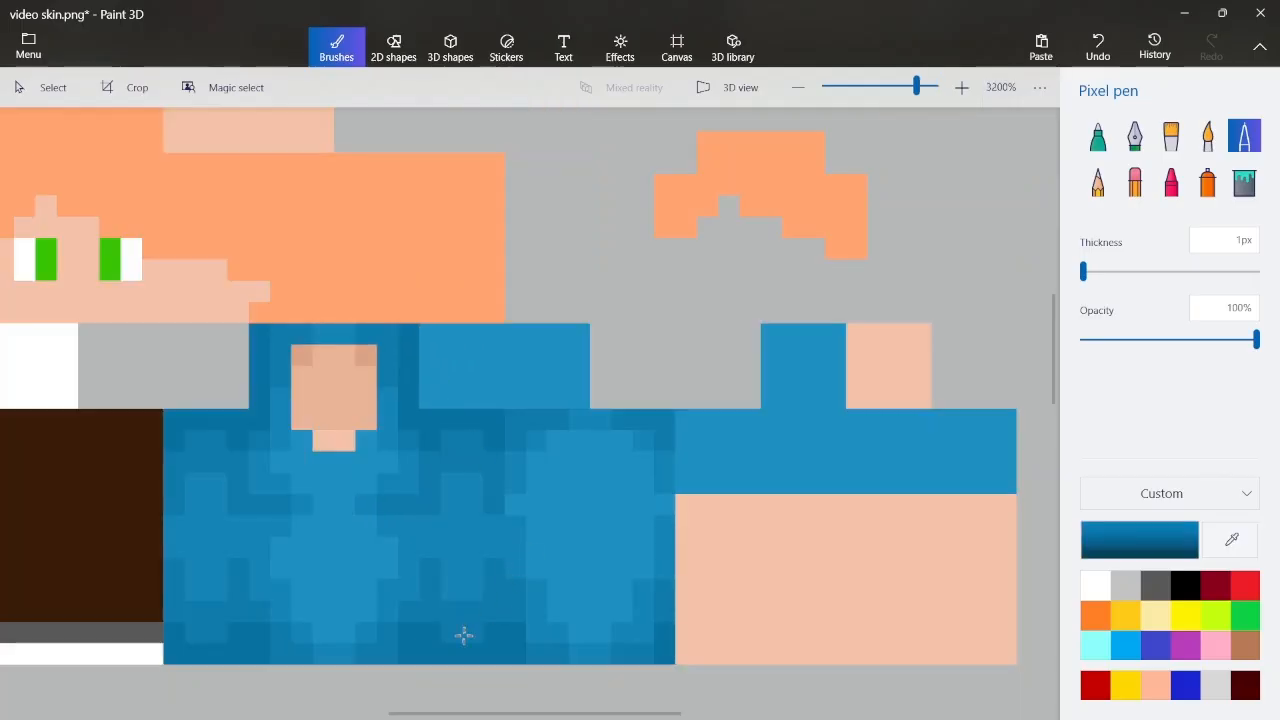
click(427, 394)
click(579, 397)
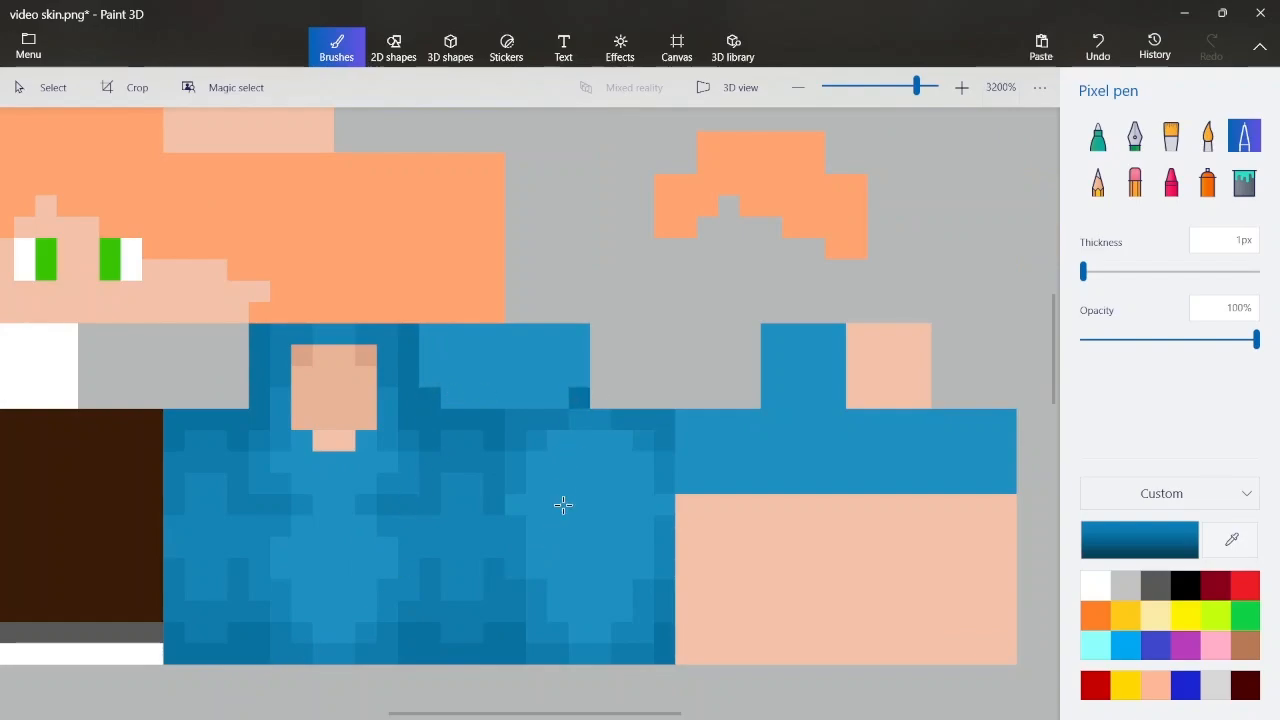
click(578, 377)
drag(425, 375, 429, 337)
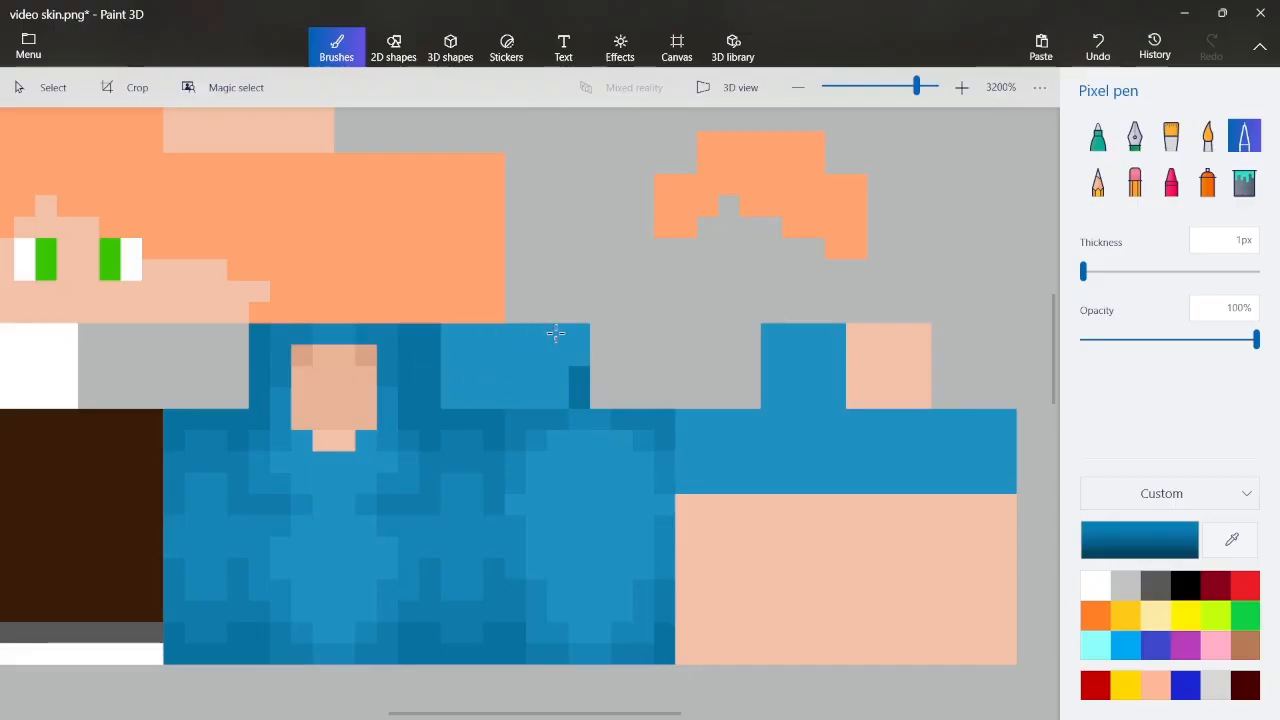
drag(579, 334, 580, 394)
Sample the darker shading blue and paint two pixels inward from each corner of the bottom face's inner area, leaving the middle two pixels lighter
click(1232, 540)
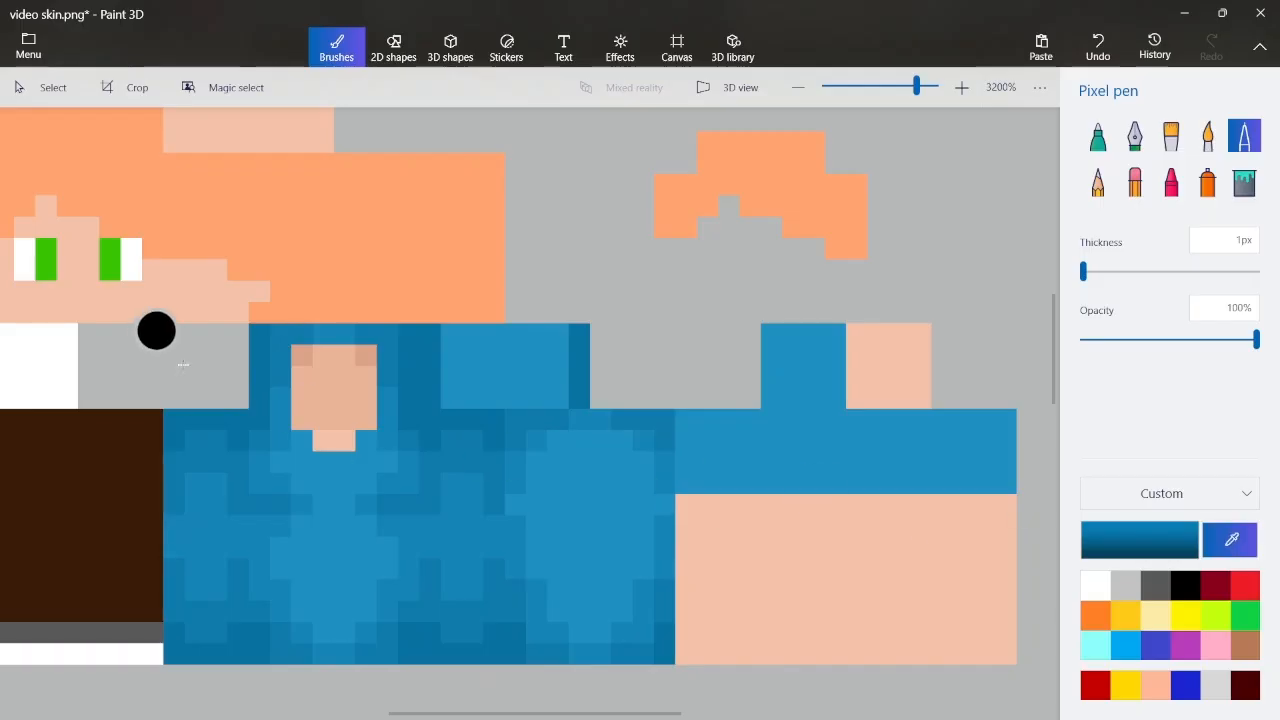
click(471, 614)
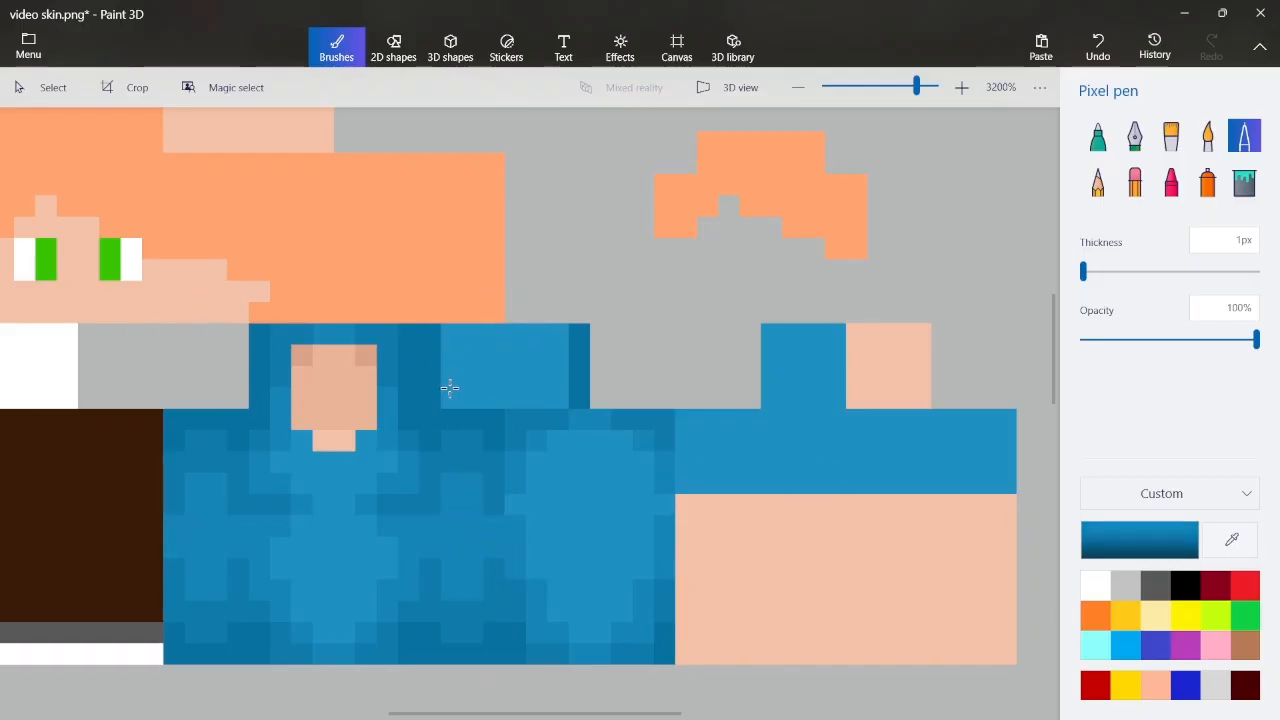
drag(450, 398, 466, 397)
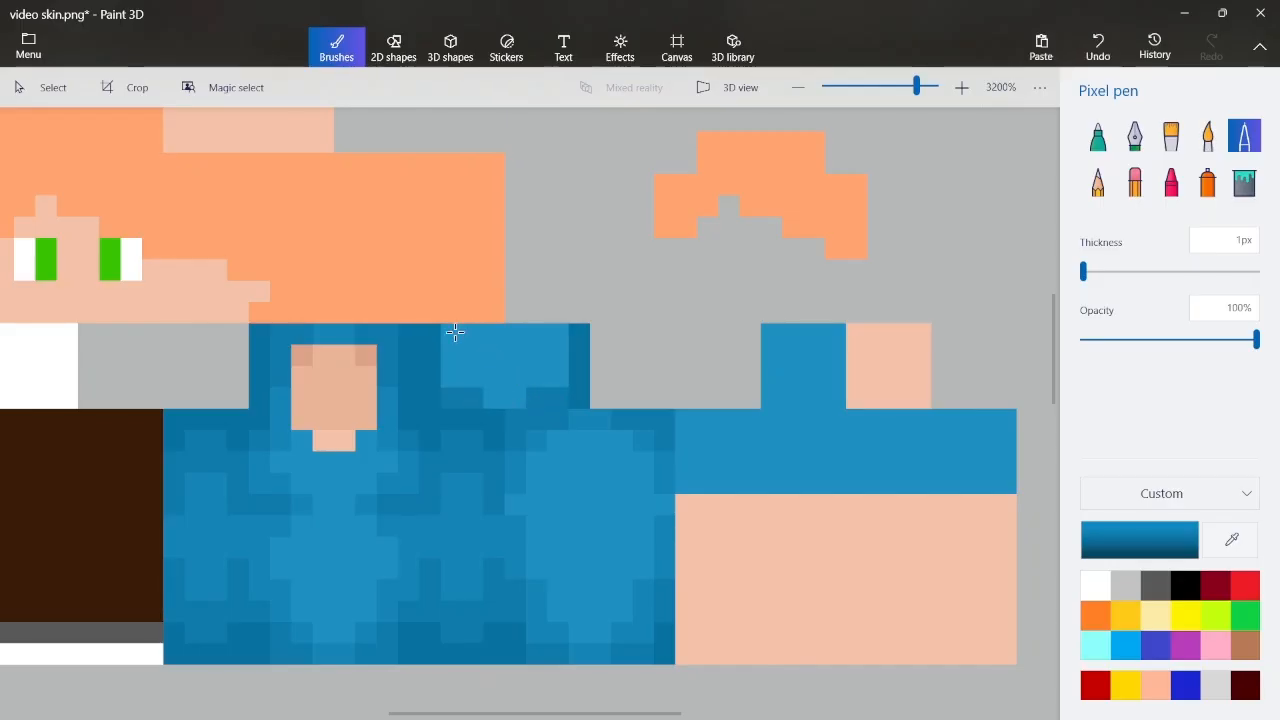
drag(453, 332, 474, 333)
click(551, 337)
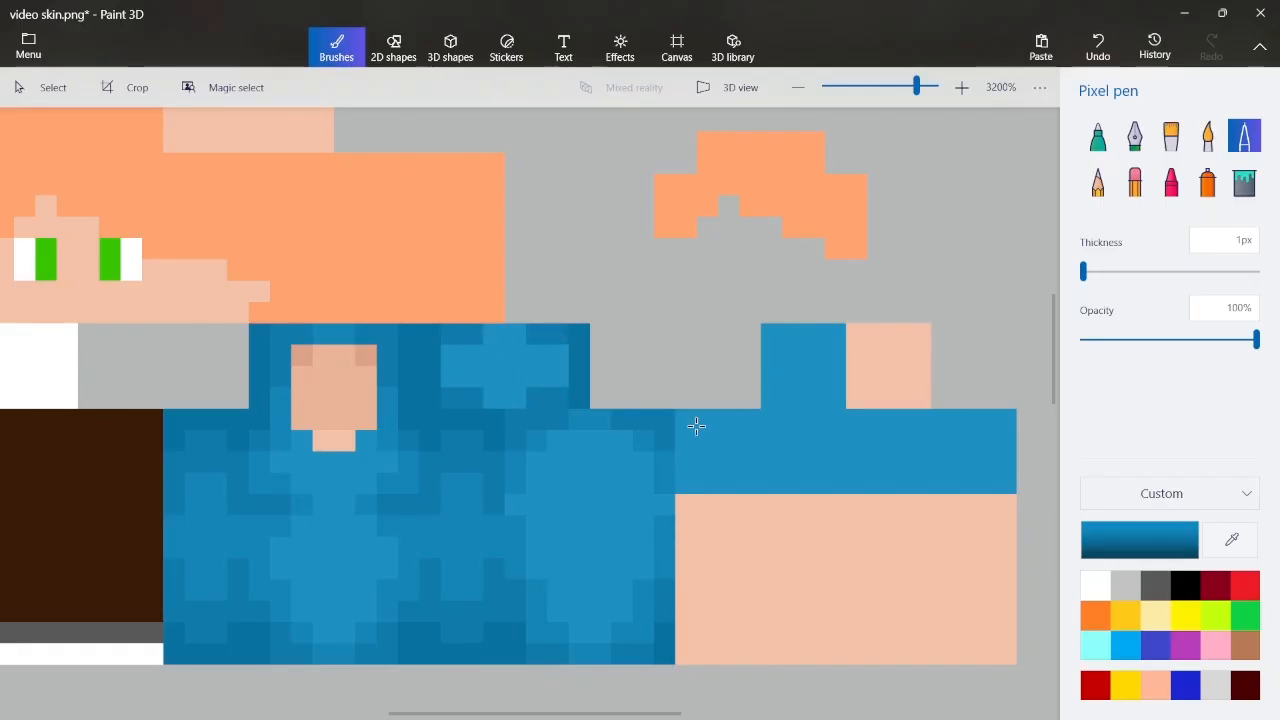
Sample the lightest shading blue from the shirt front's lower edge and paint a one-pixel border around the bottom face's light centre
click(1247, 545)
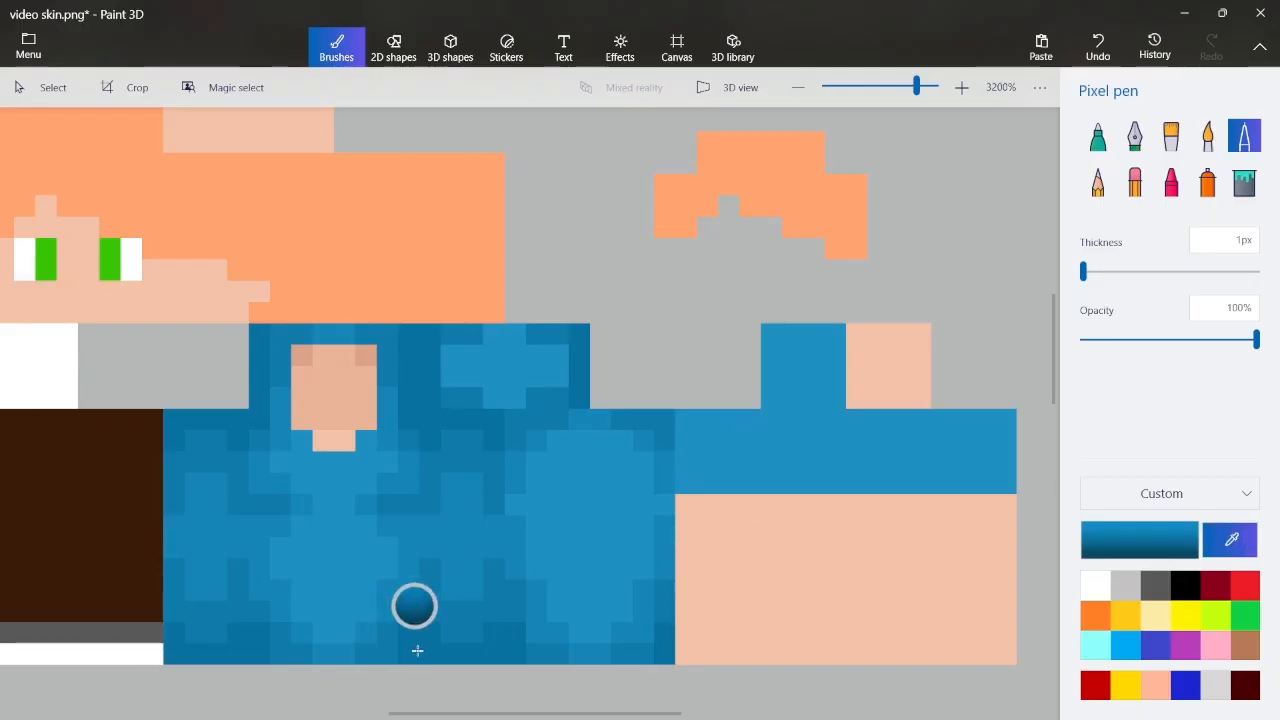
click(336, 651)
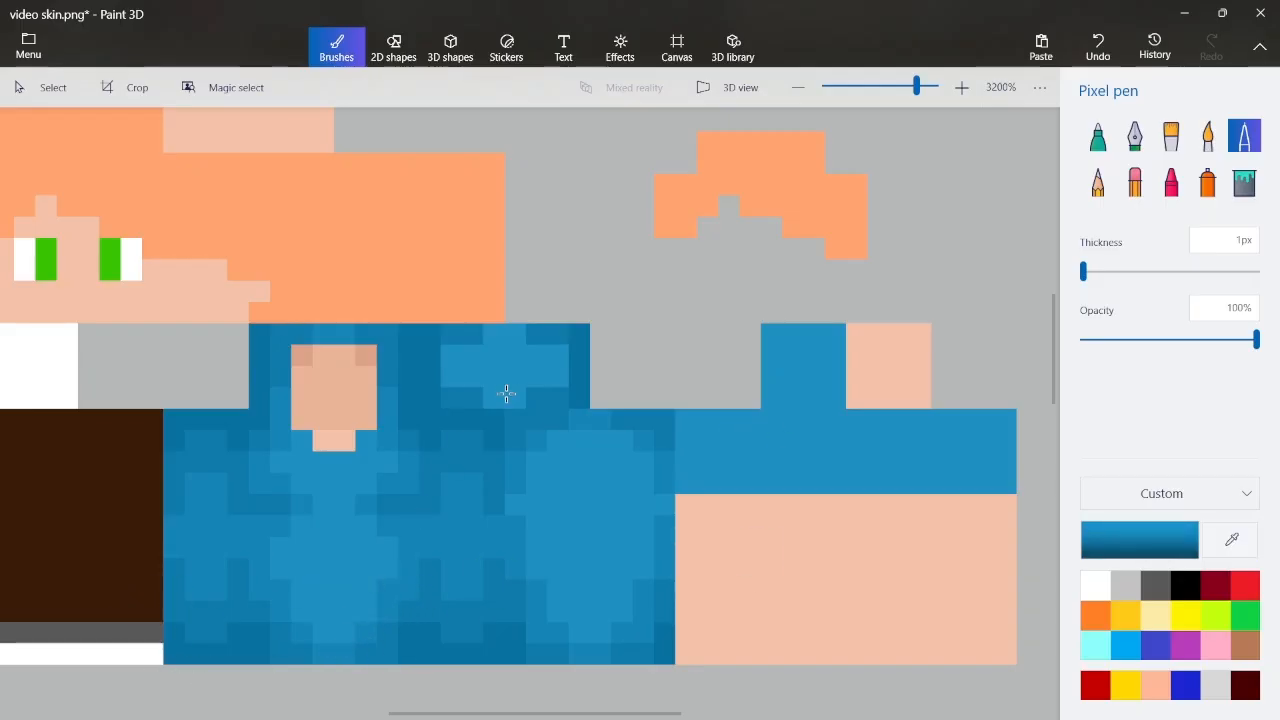
drag(506, 393, 514, 394)
drag(509, 337, 446, 377)
drag(537, 356, 554, 380)
key(ctrl+z)
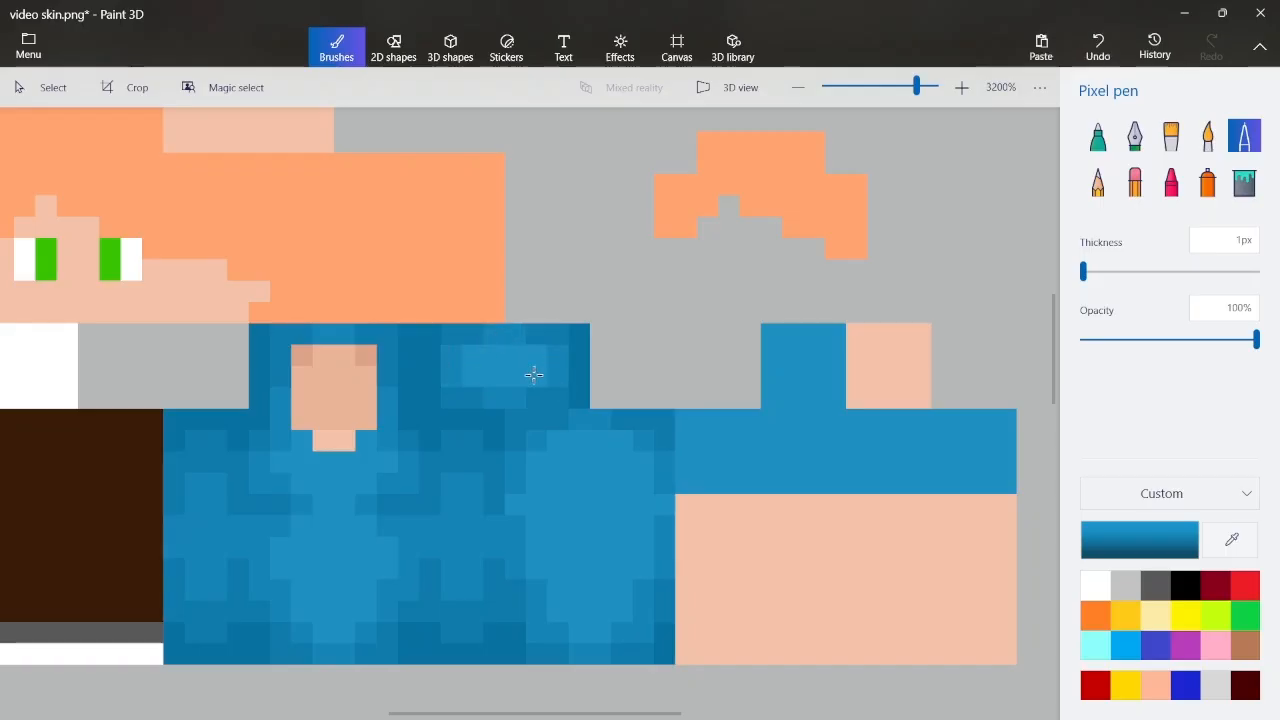
Save the skin, switch to the Nova Skin editor in the browser and load video skin.png into it
scroll(393, 346, down, 2)
scroll(380, 345, down, 2)
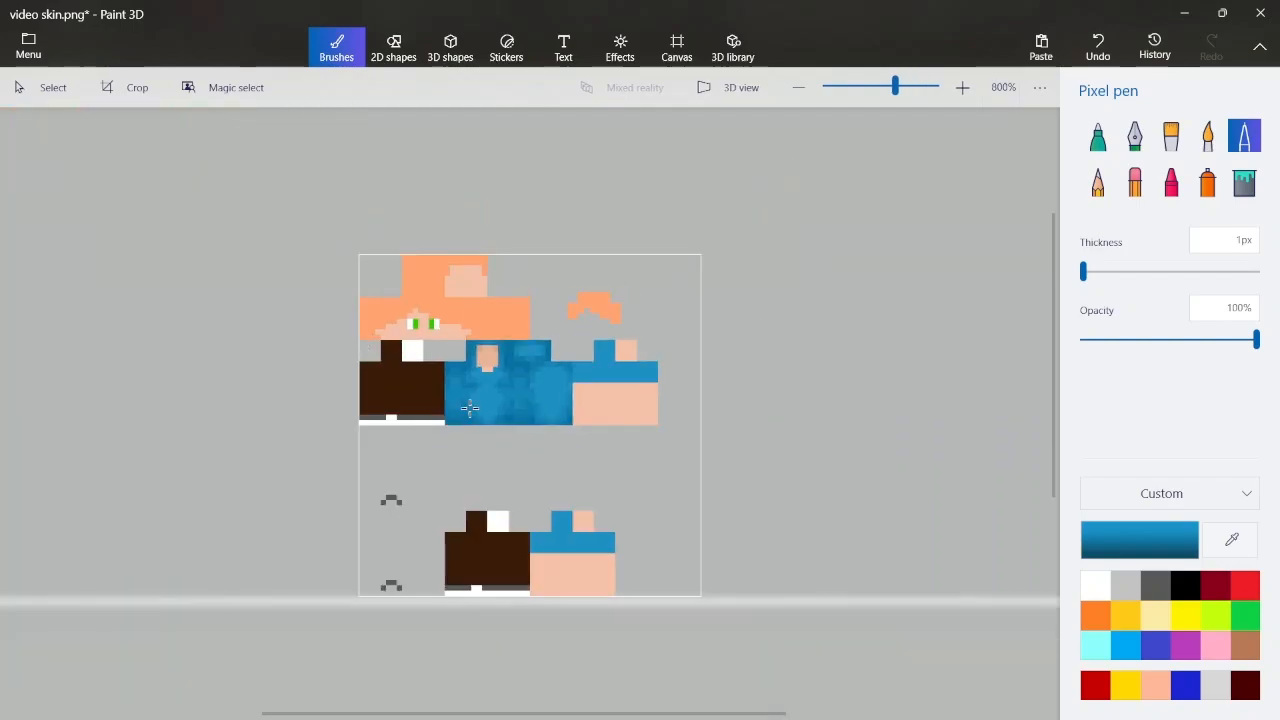
key(ctrl+s)
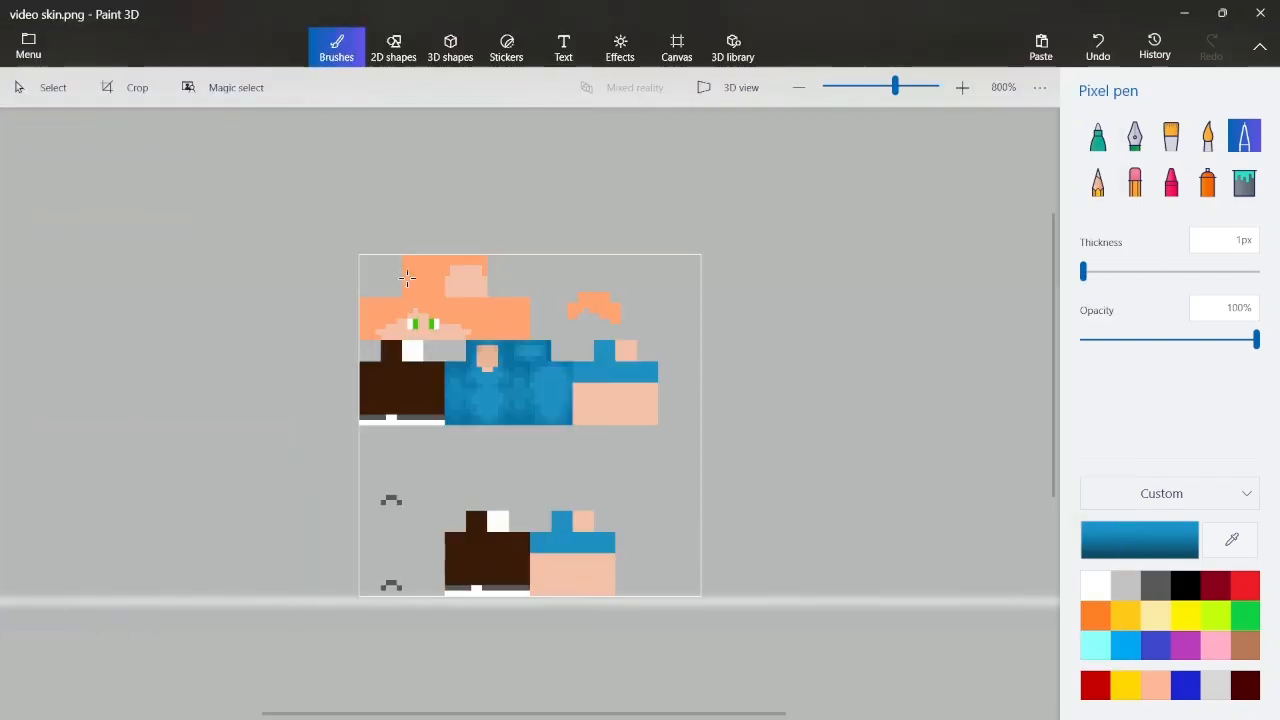
key(alt+Tab)
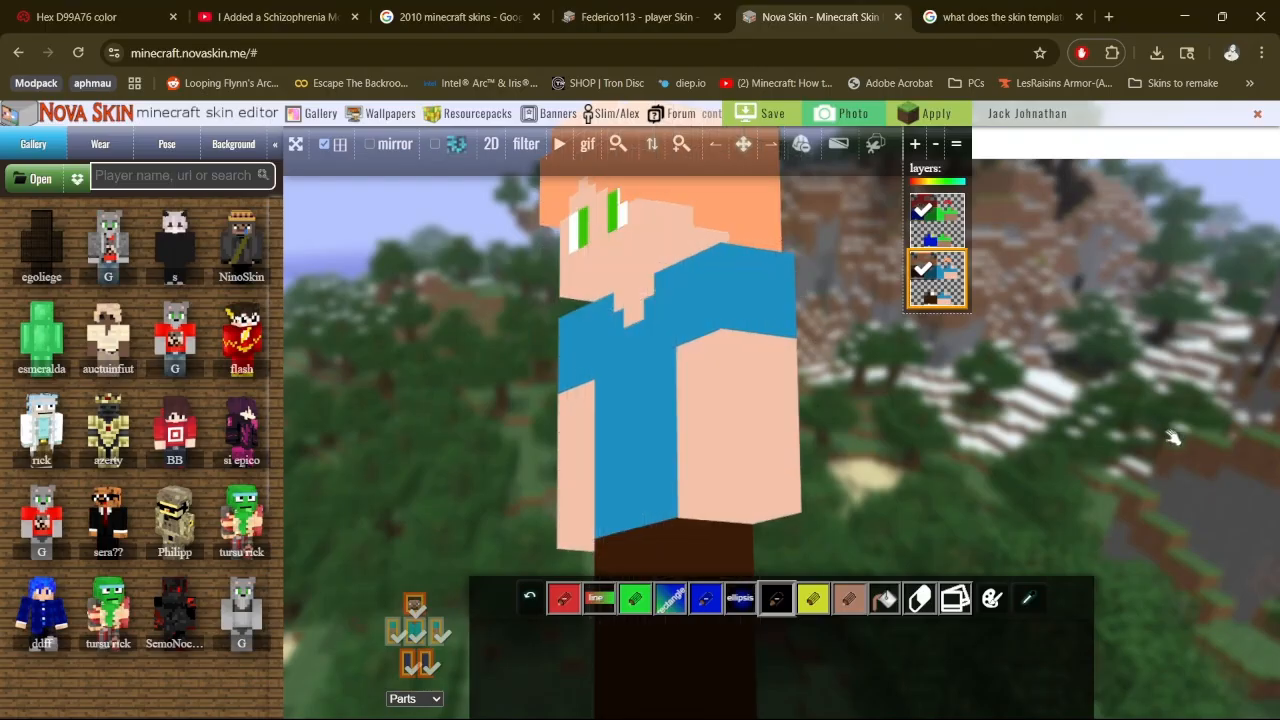
click(34, 184)
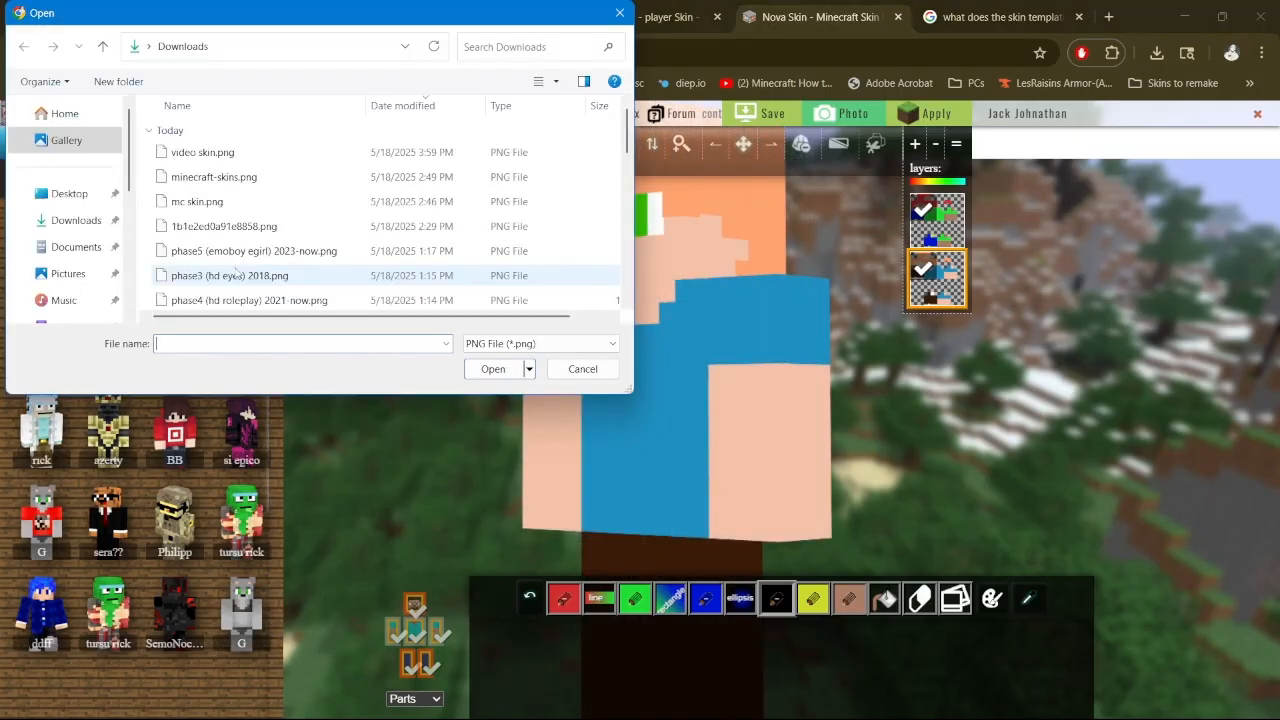
click(202, 152)
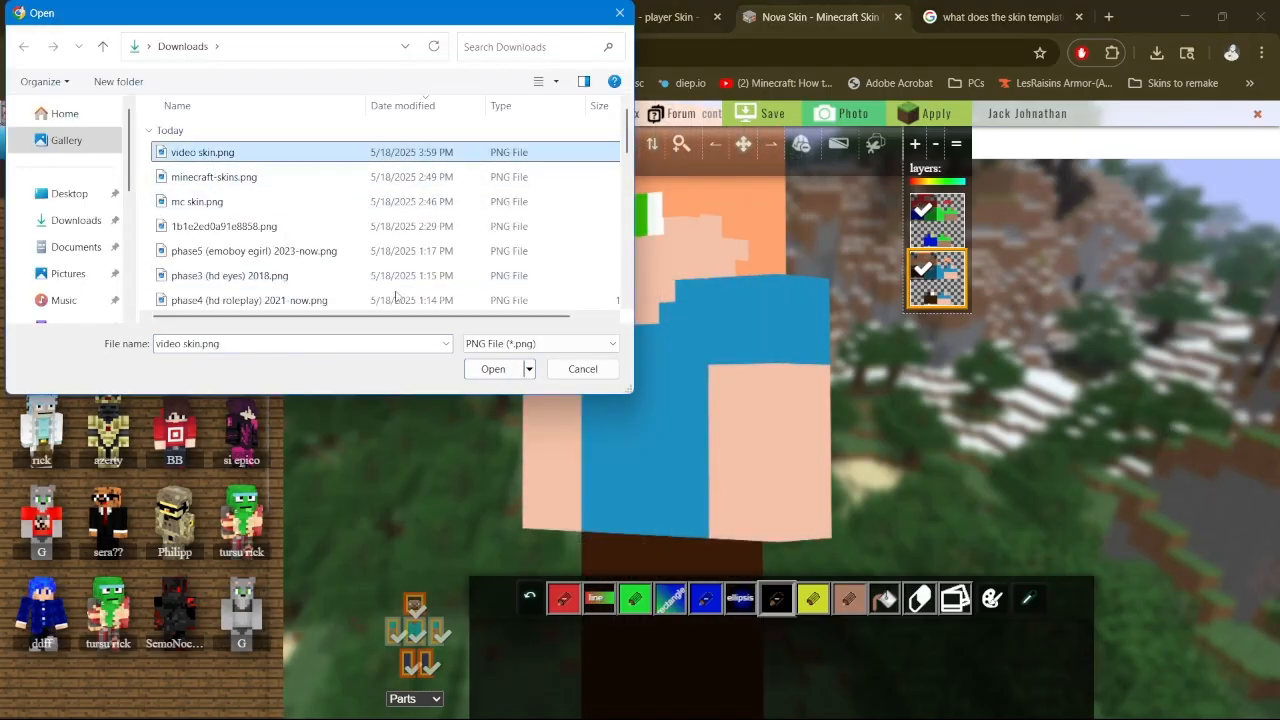
click(492, 369)
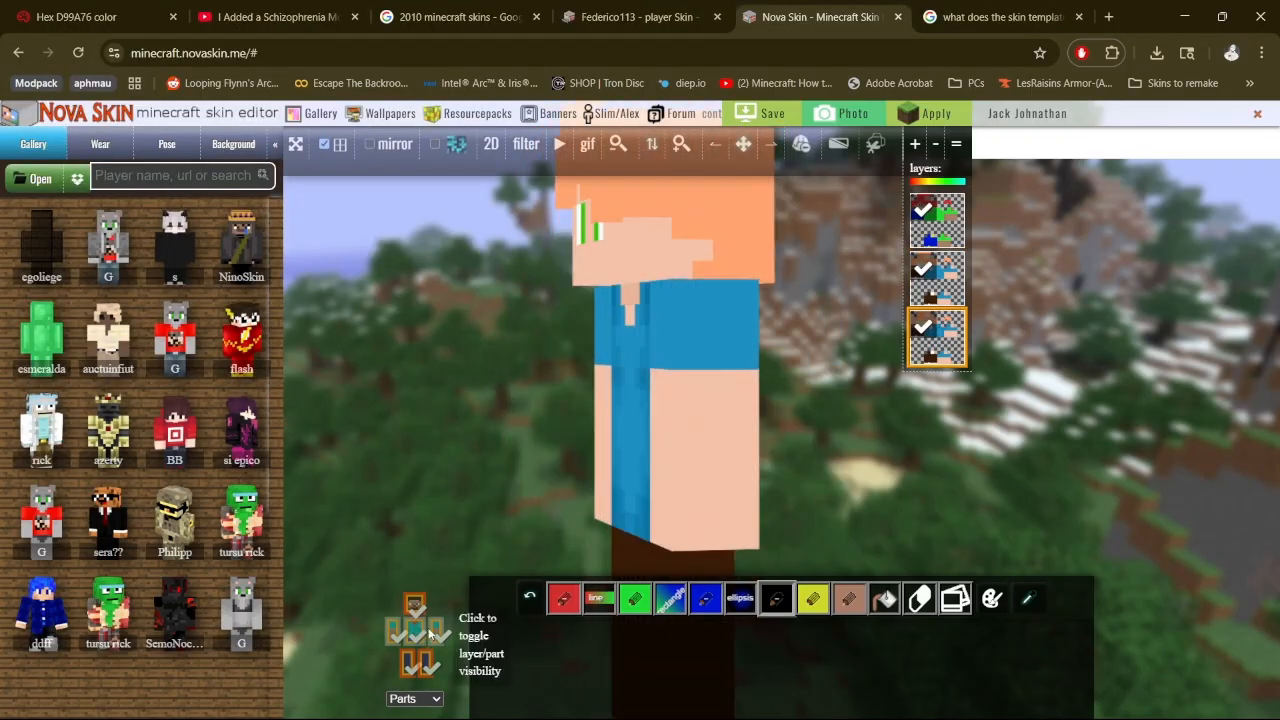
Hide both arms on the model, rotate it to examine the shirt shading from all sides, and return to Paint 3D
click(393, 633)
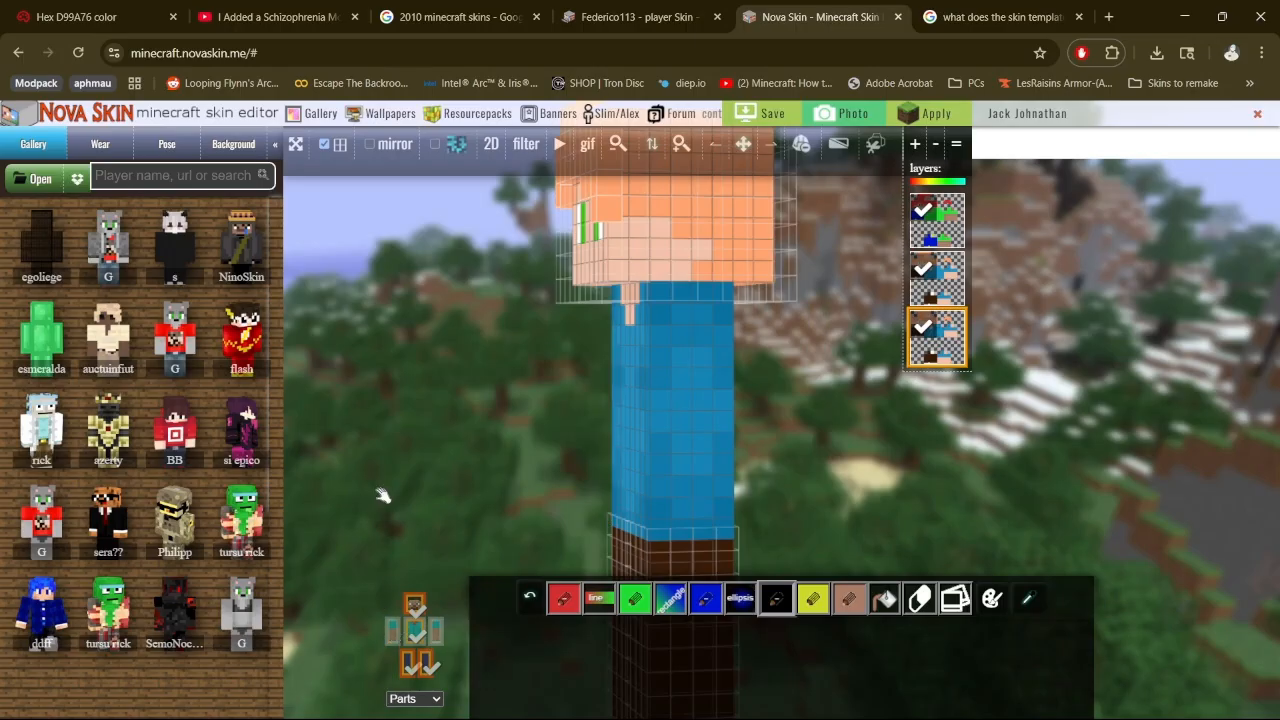
drag(378, 385, 1007, 349)
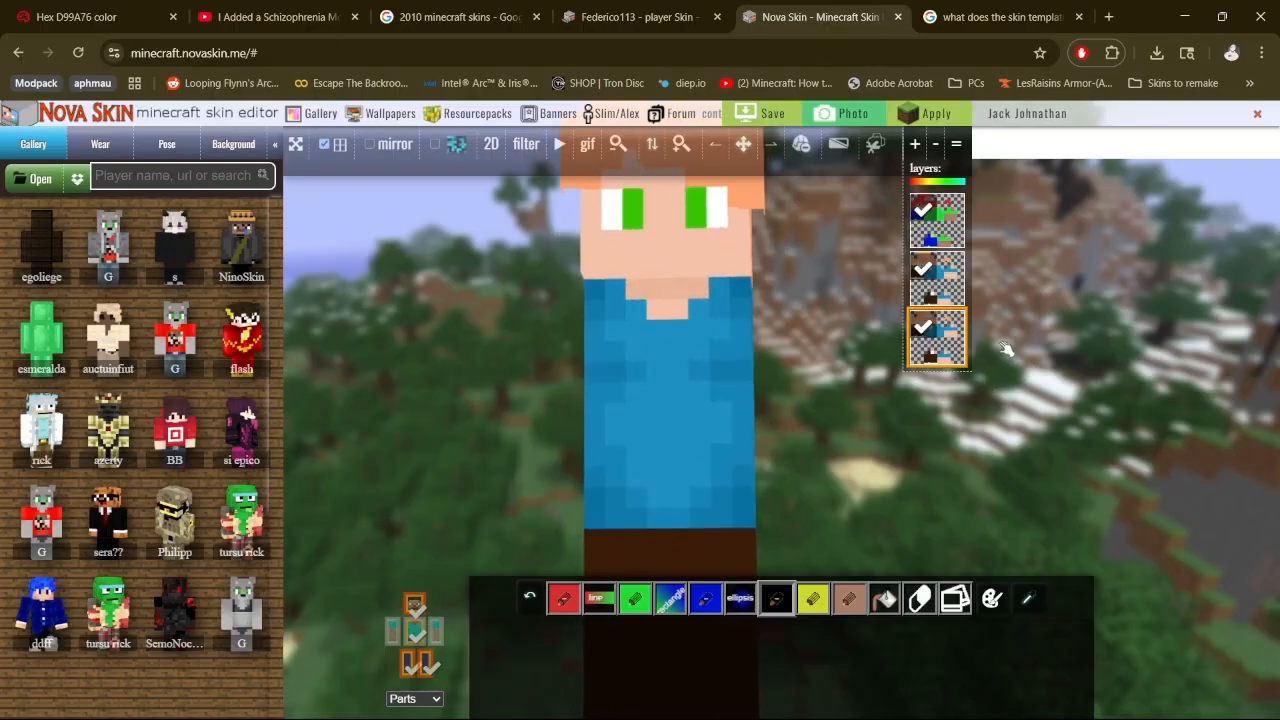
key(alt+Tab)
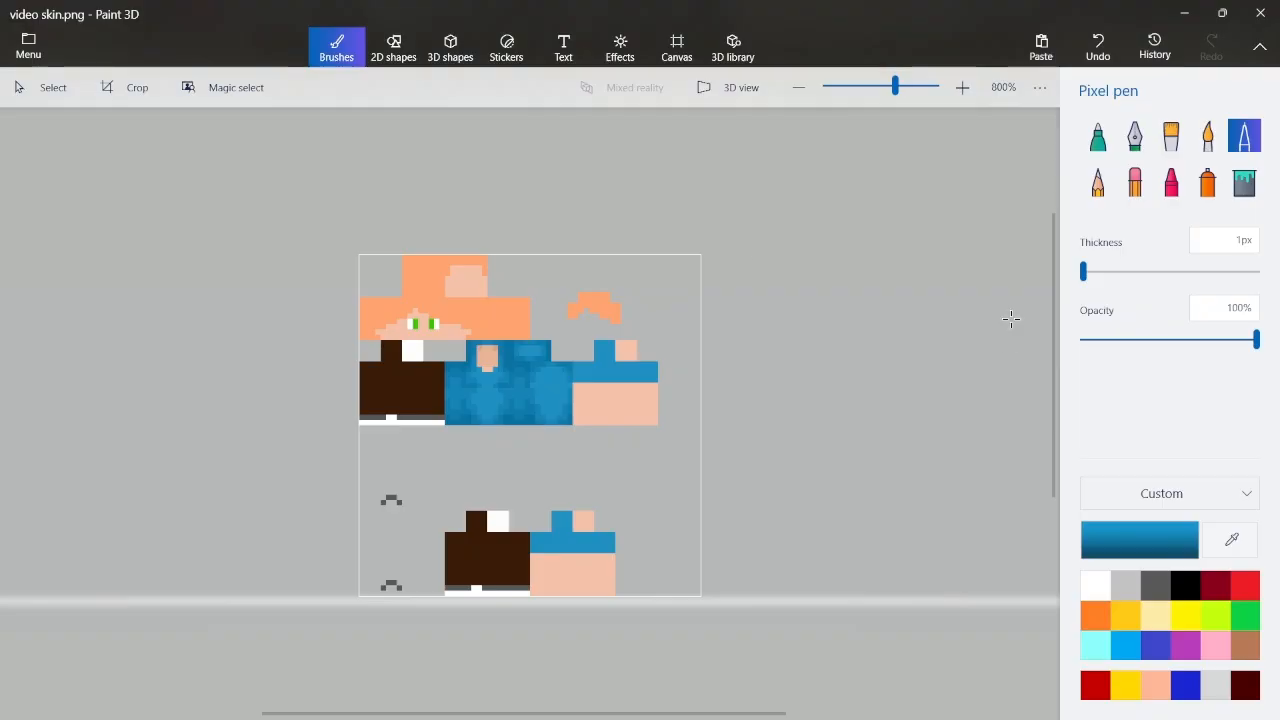
scroll(600, 414, up, 5)
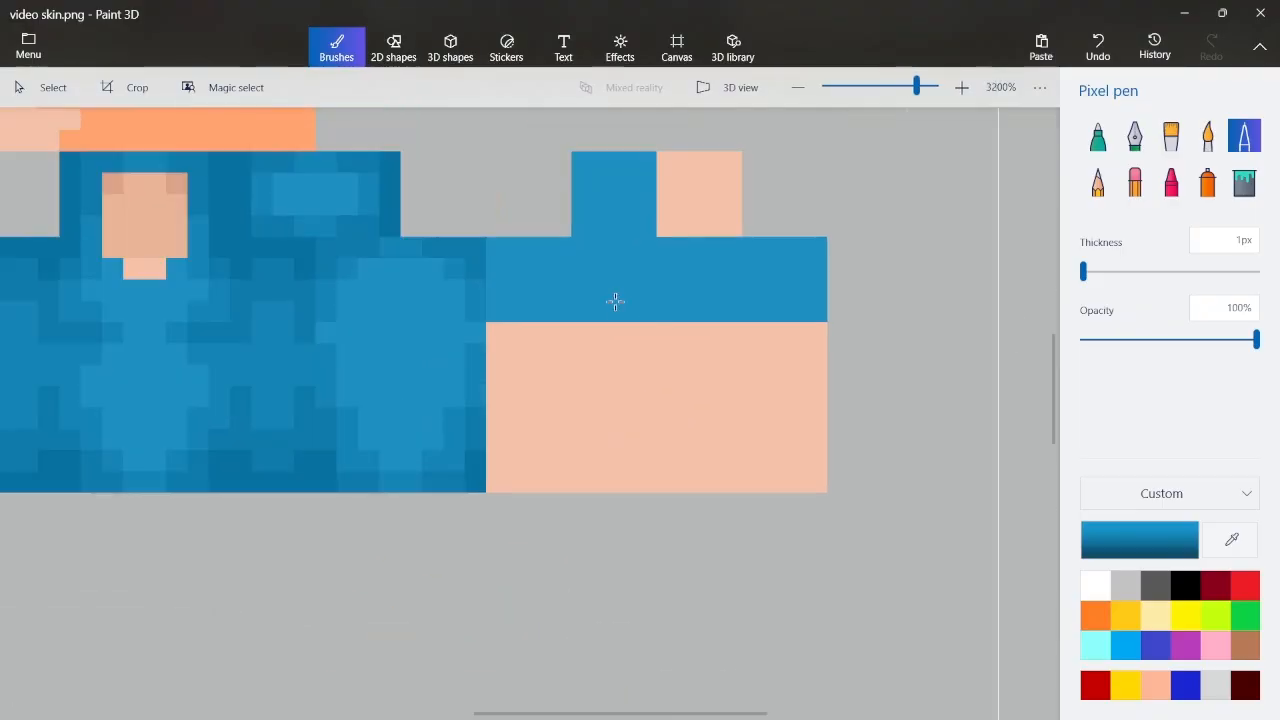
scroll(615, 301, up, 2)
click(1232, 540)
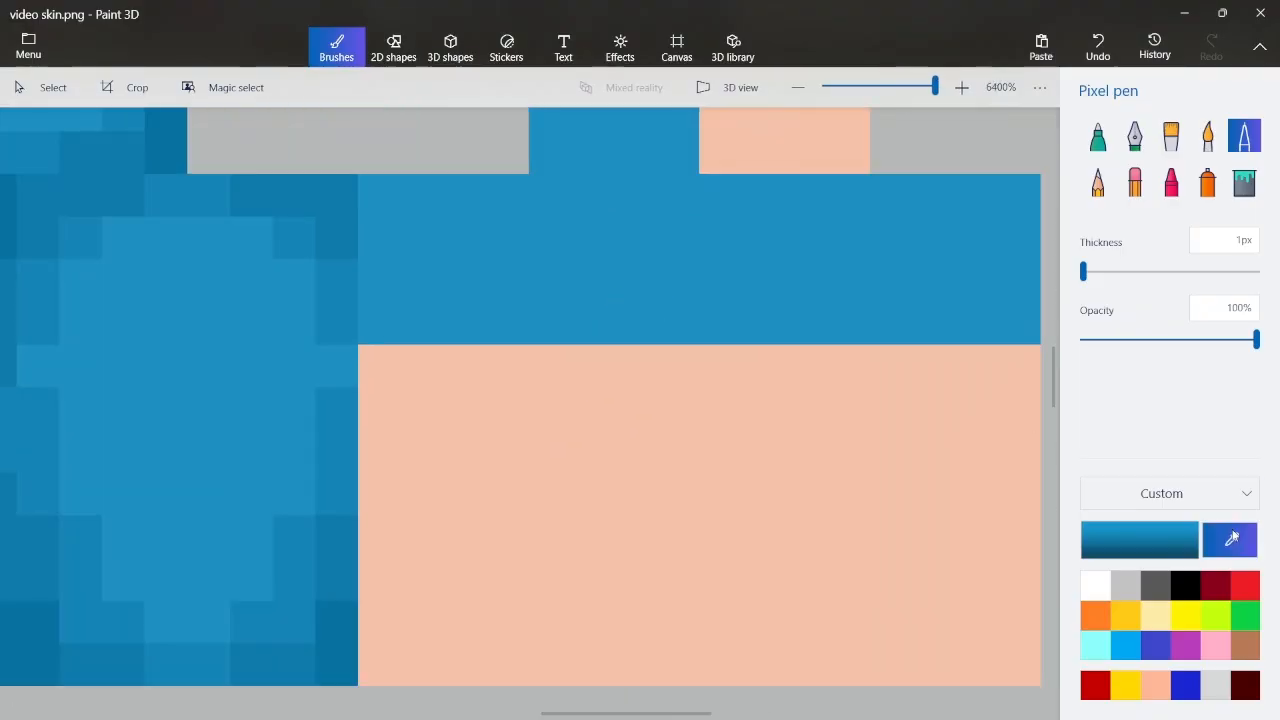
click(485, 381)
scroll(371, 372, down, 2)
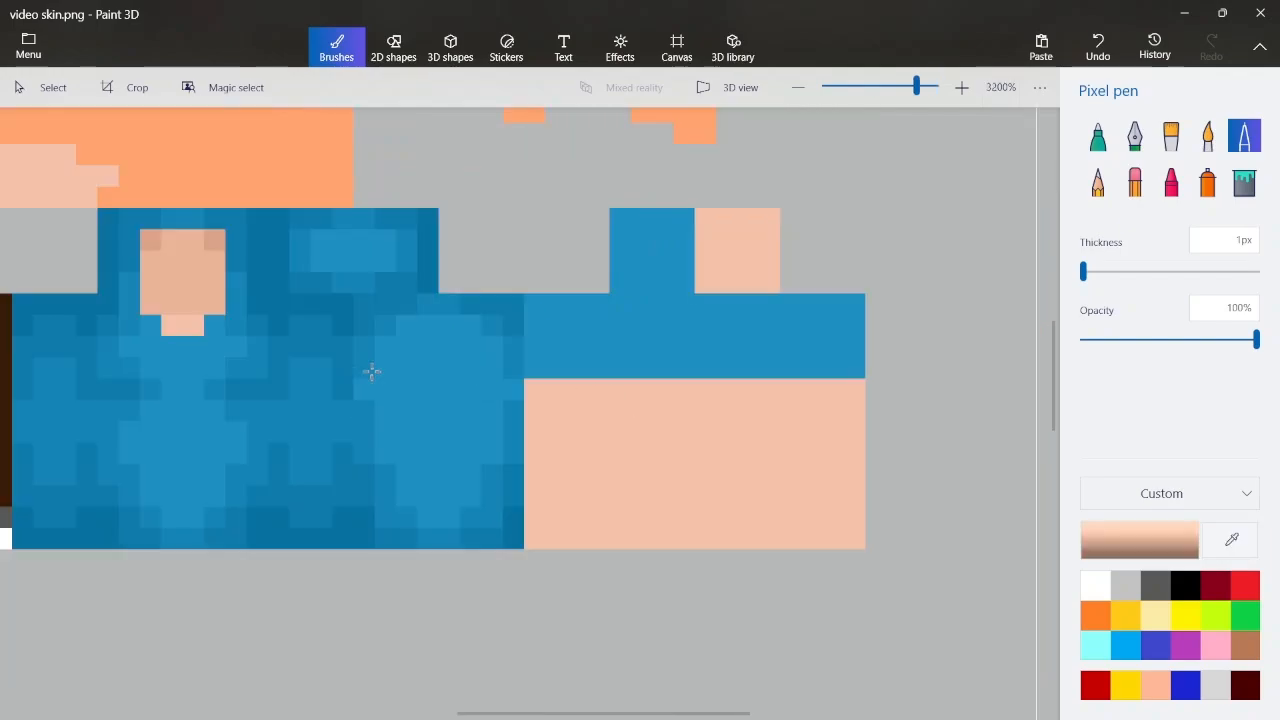
Sample the neck's shaded skin tone and paint the front arm face's upper skin row, body-side column and lower edge
click(1232, 540)
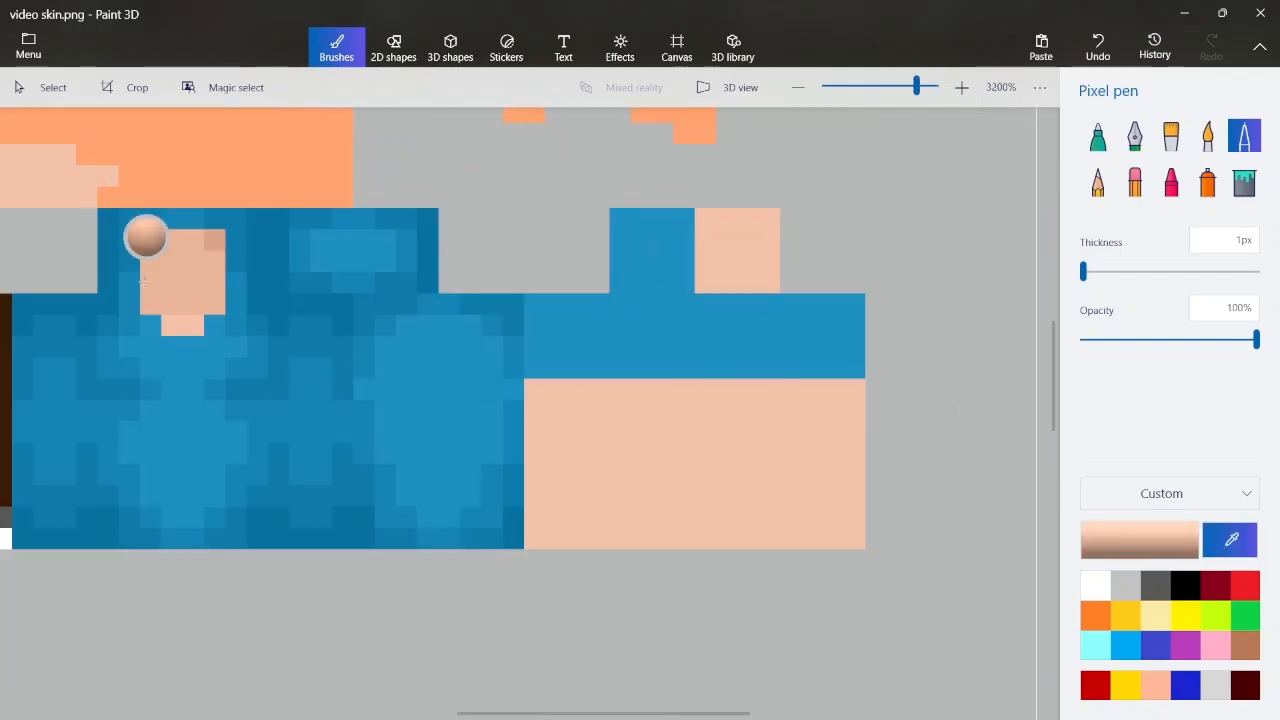
click(187, 295)
scroll(640, 380, up, 2)
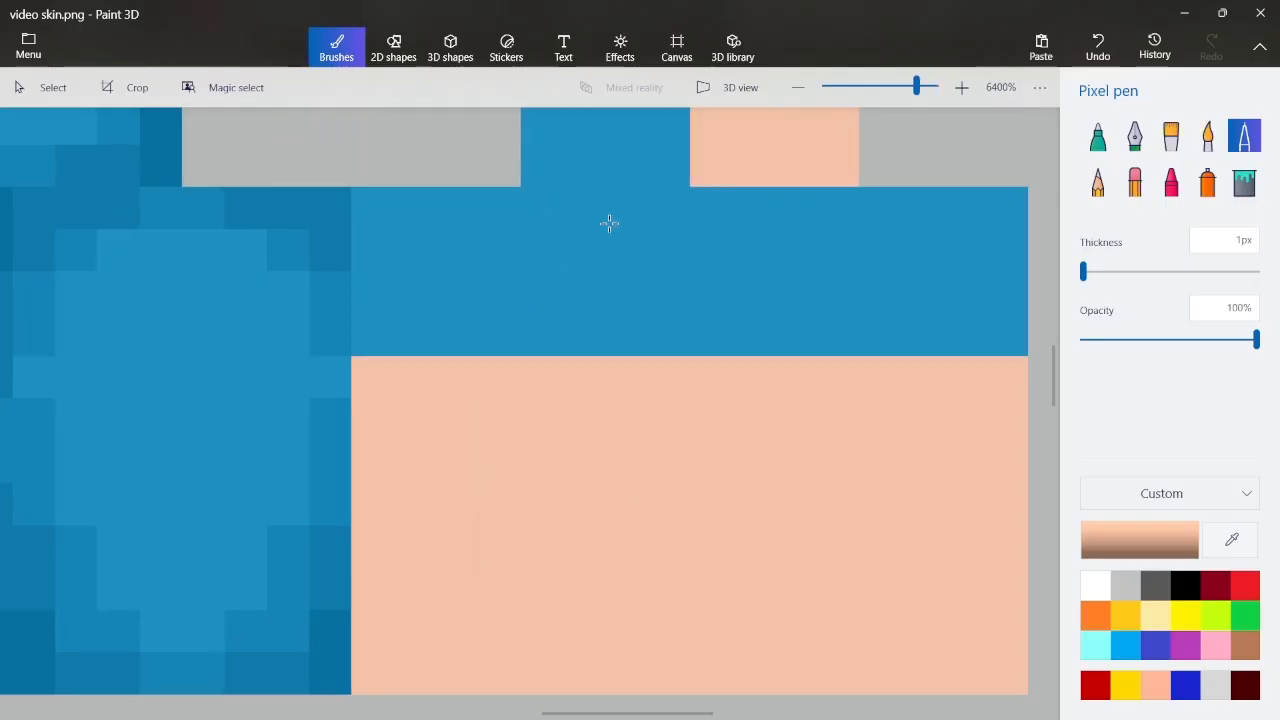
scroll(607, 215, down, 2)
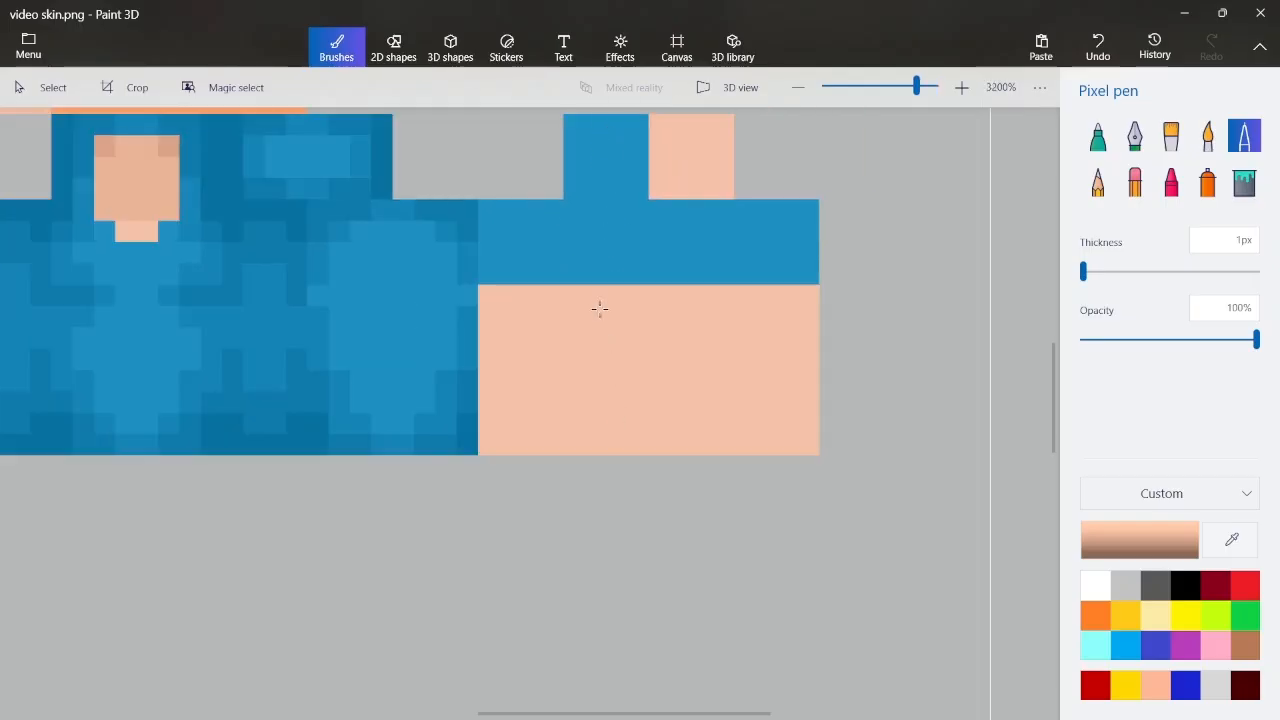
scroll(590, 290, up, 2)
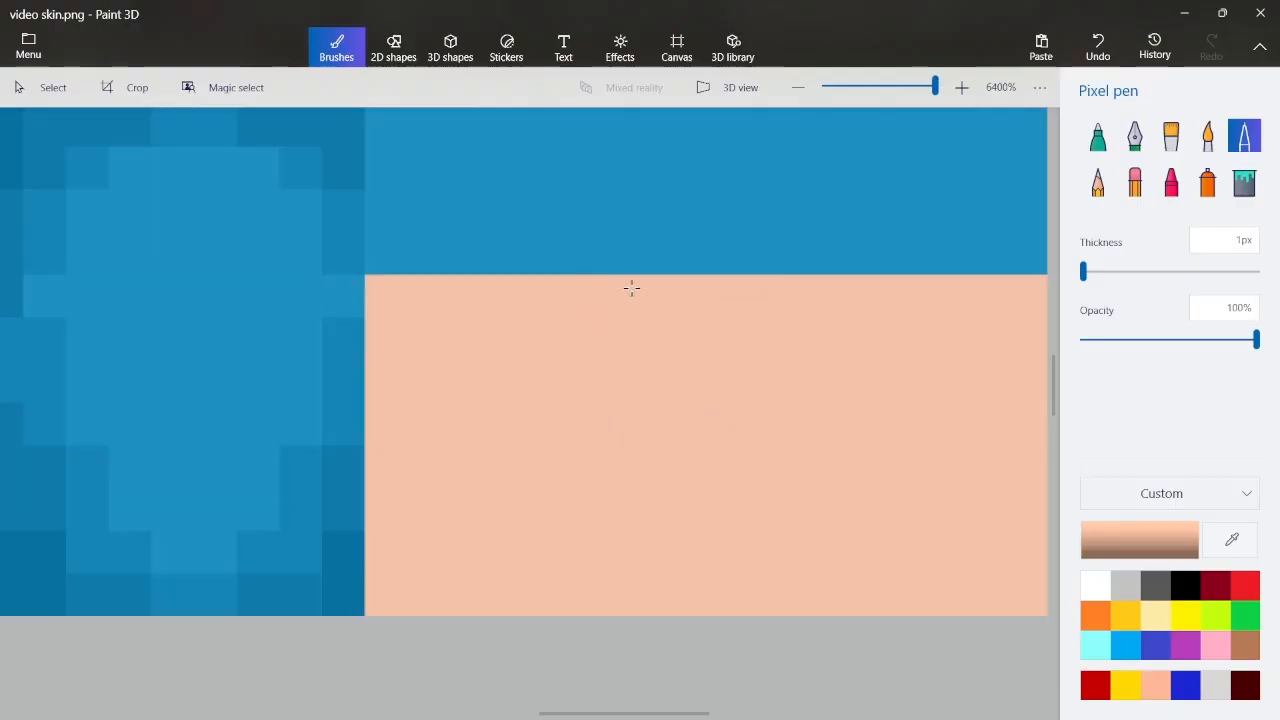
scroll(586, 288, down, 2)
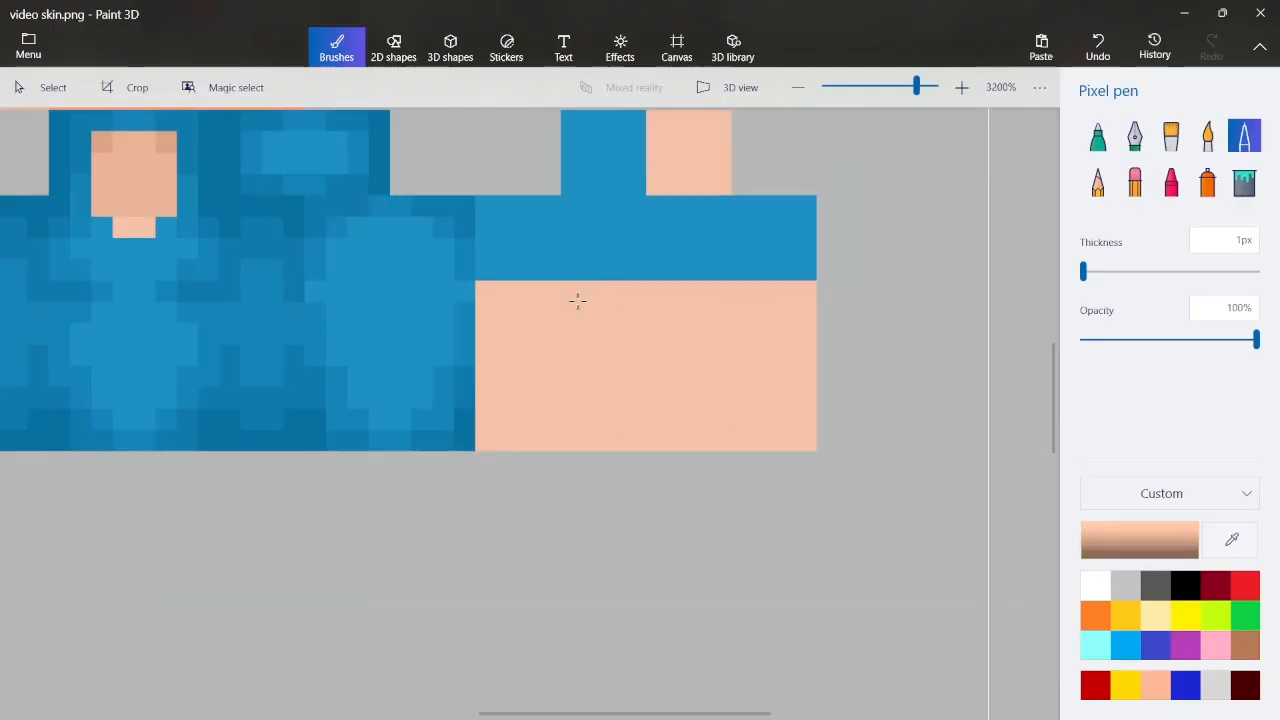
mouse_move(577, 300)
mouse_down()
mouse_move(572, 288)
mouse_move(626, 293)
mouse_move(607, 302)
mouse_up()
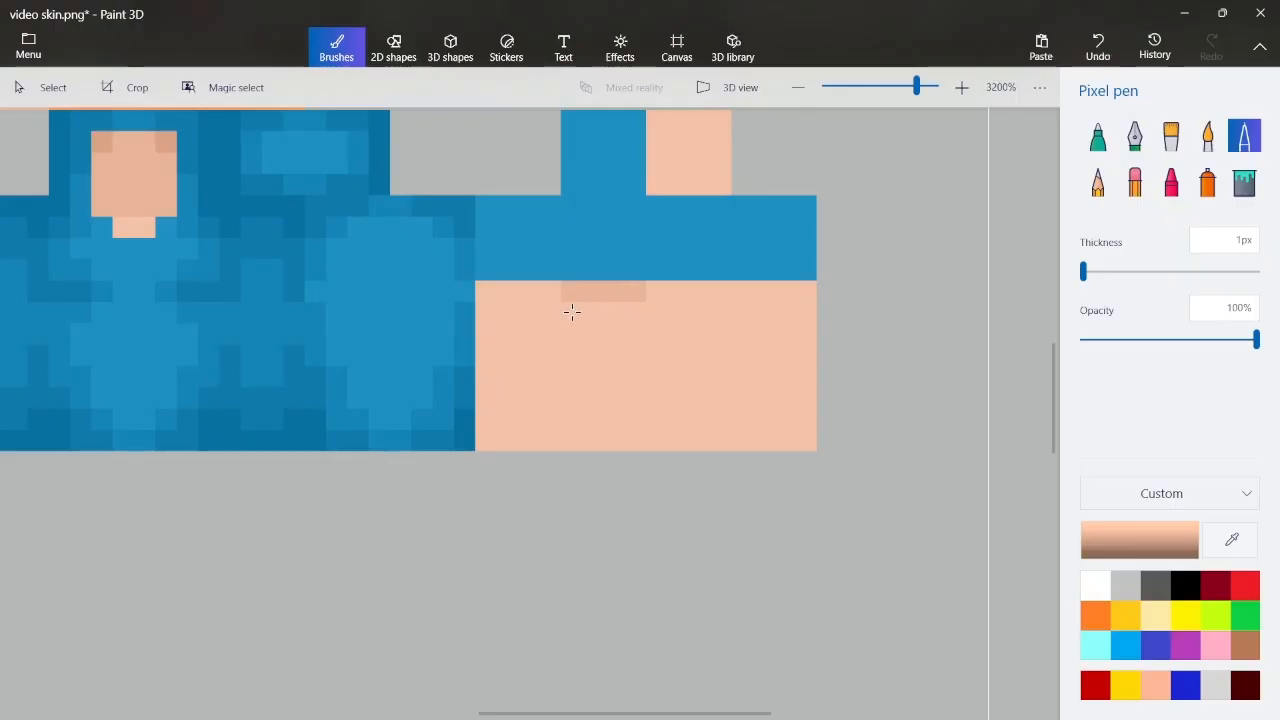
mouse_move(575, 312)
mouse_down()
mouse_move(571, 425)
mouse_move(589, 443)
mouse_move(637, 434)
mouse_move(625, 418)
mouse_up()
click(585, 421)
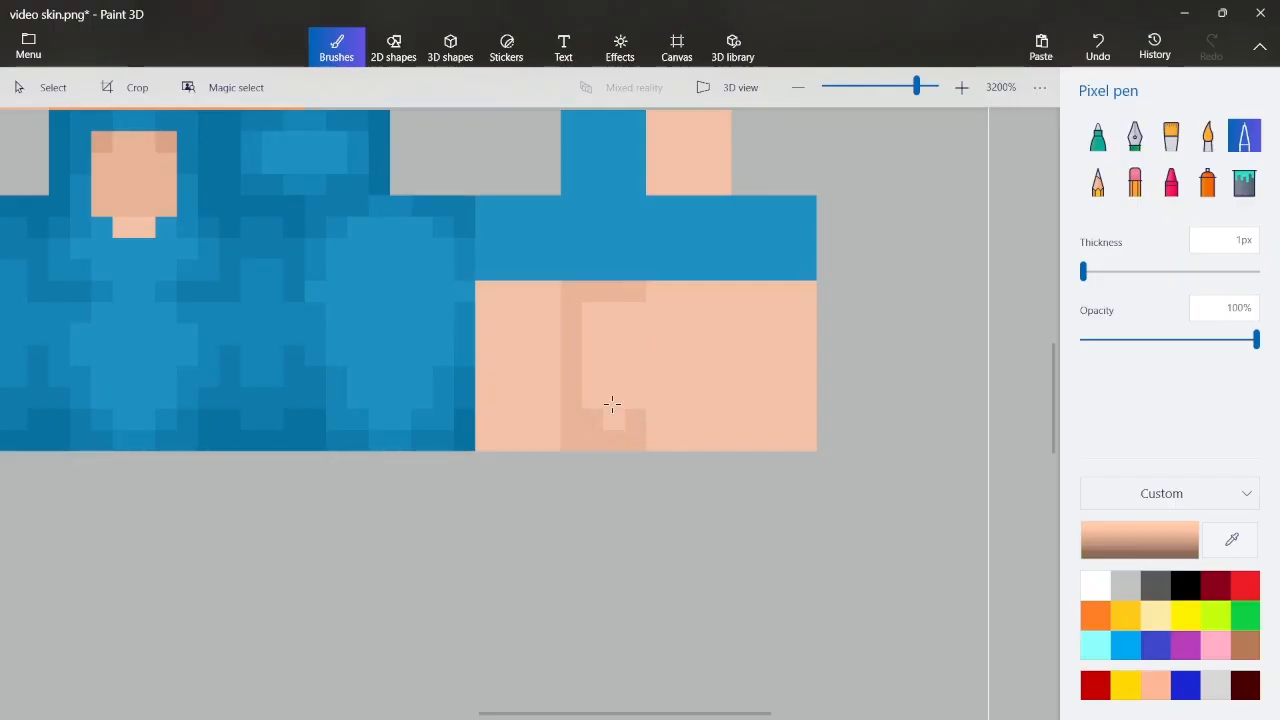
Extend the front arm face's shading inward with one pixel near the bottom and two pixels in the second skin row
click(597, 398)
drag(584, 308, 587, 333)
key(ctrl+z)
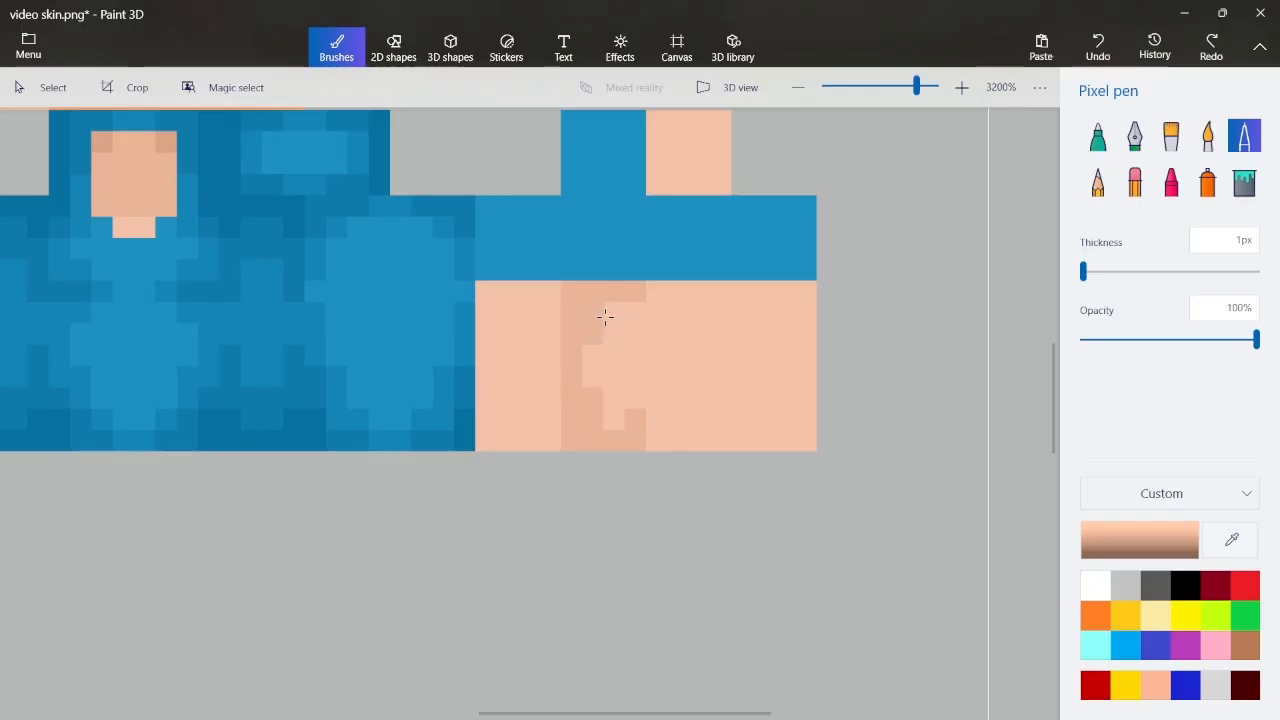
key(ctrl+z)
drag(609, 313, 590, 312)
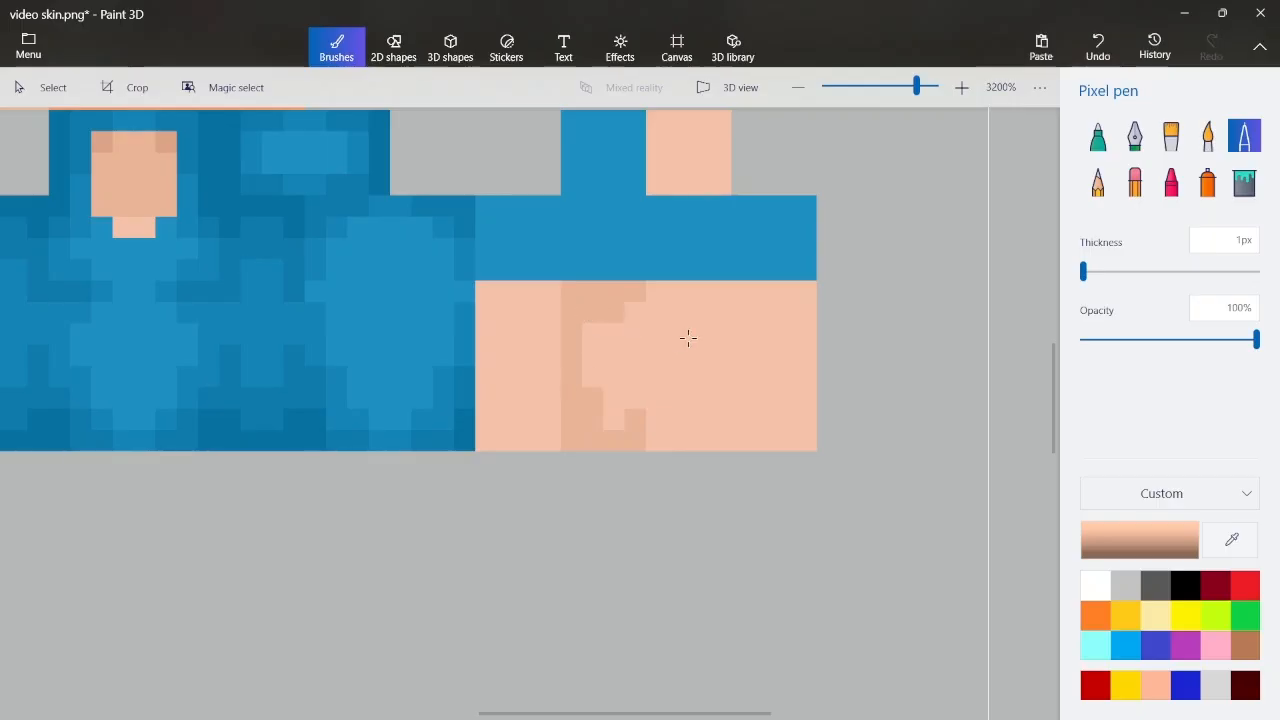
Continue the shading below the sleeve three pixels onto each neighbouring arm face and add two pixels down the front face's second column
scroll(598, 323, down, 2)
scroll(623, 329, up, 4)
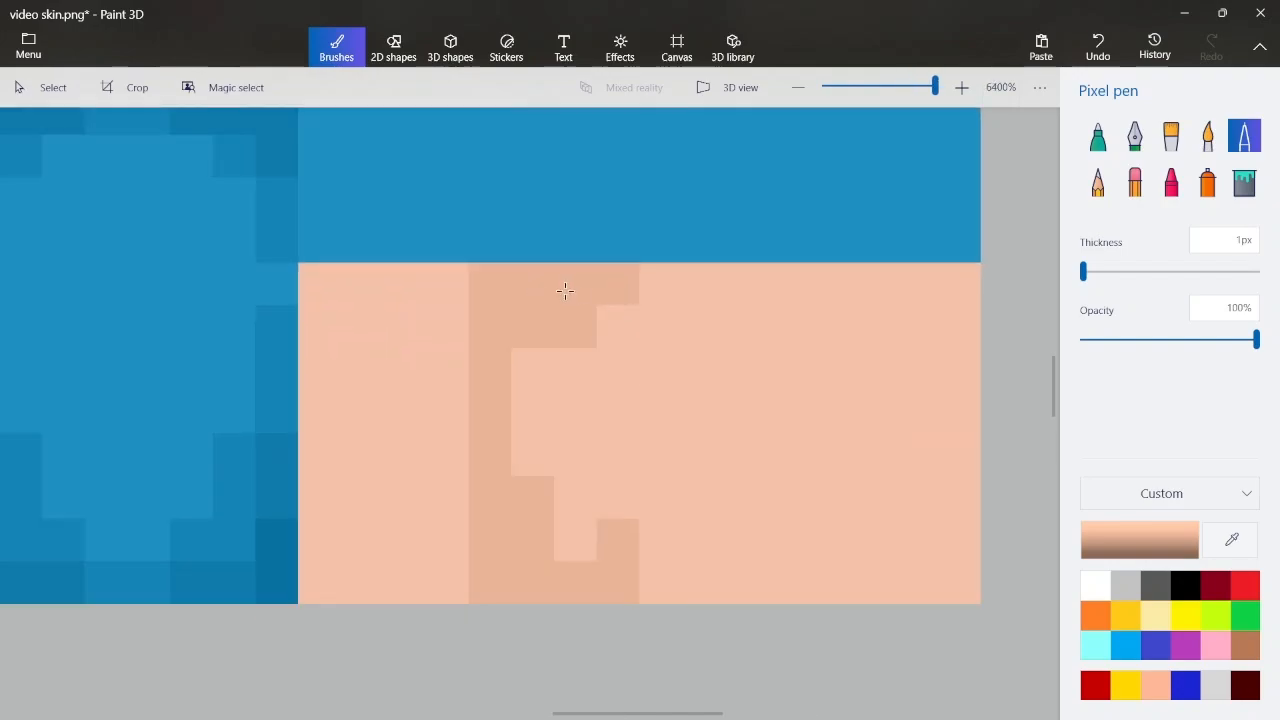
mouse_move(446, 289)
mouse_down()
mouse_move(423, 277)
mouse_move(345, 283)
mouse_up()
drag(638, 279, 750, 285)
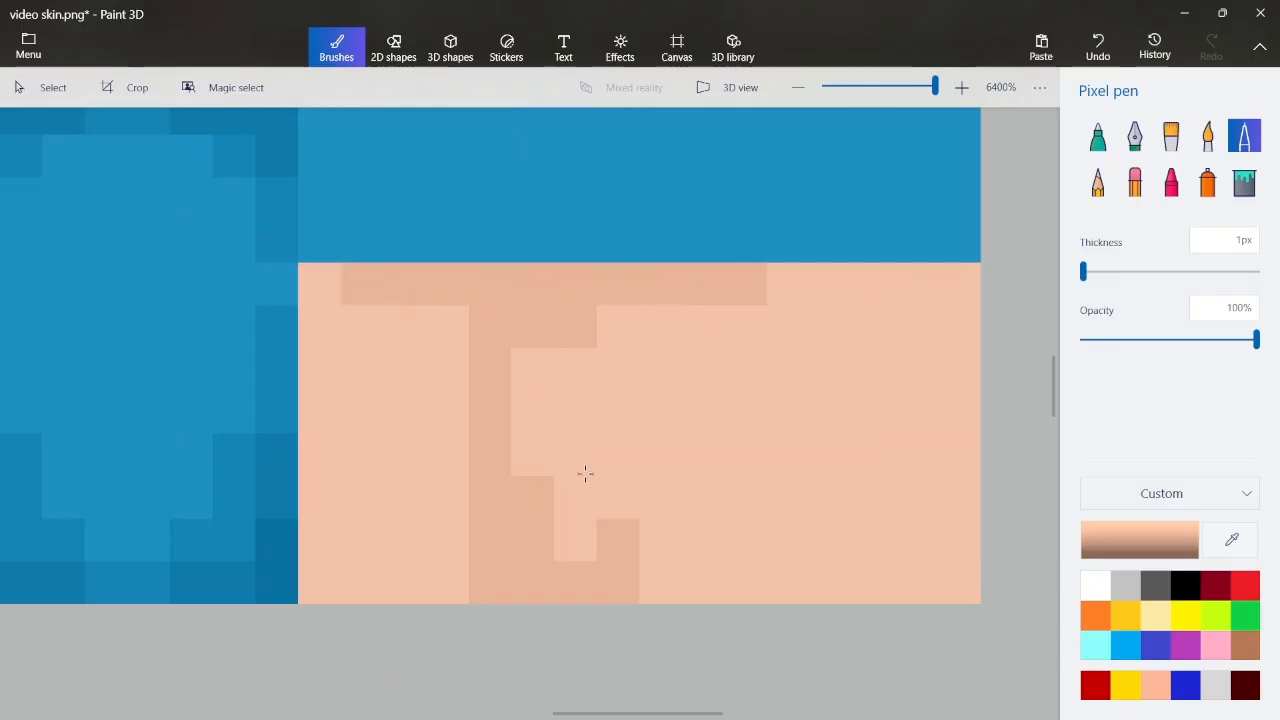
drag(533, 363, 534, 400)
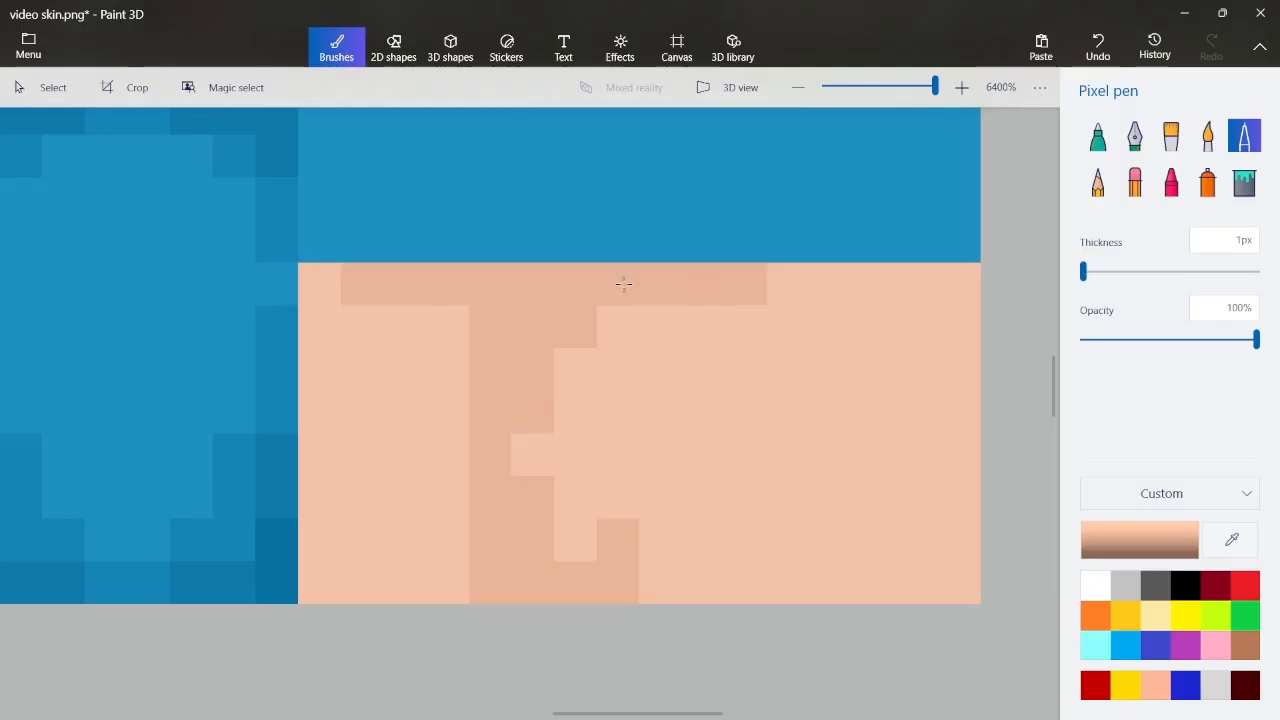
Sample the neck corner's darker skin tone and paint three-pixel runs along the front arm face's upper and lower corners, two pixels wide at the base
click(1231, 539)
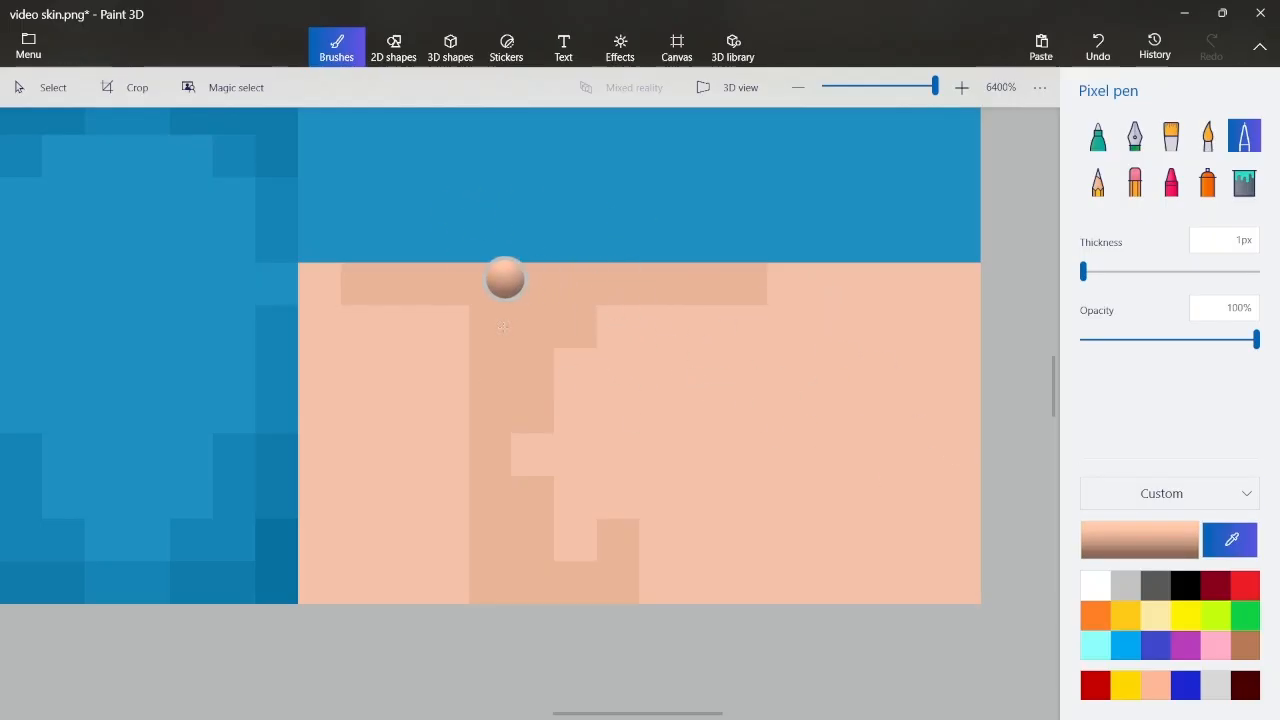
scroll(400, 300, down, 2)
click(87, 117)
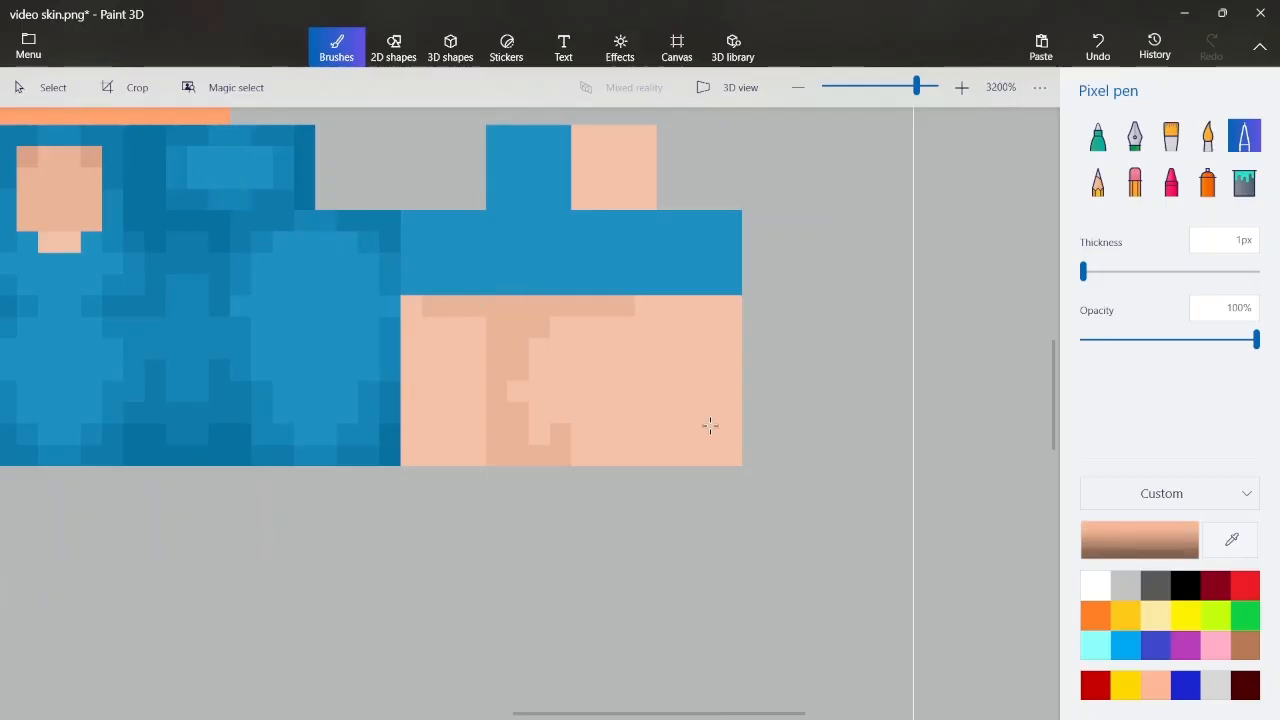
scroll(612, 415, up, 2)
drag(391, 219, 480, 205)
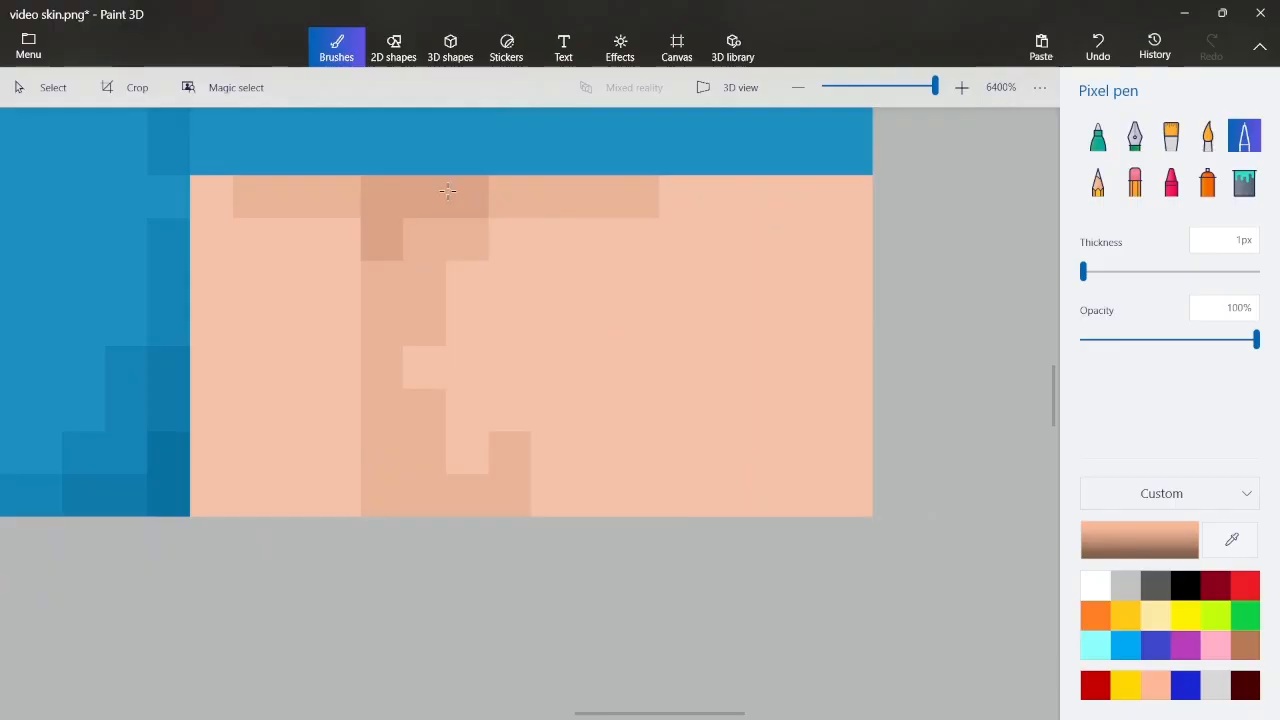
drag(377, 392, 401, 471)
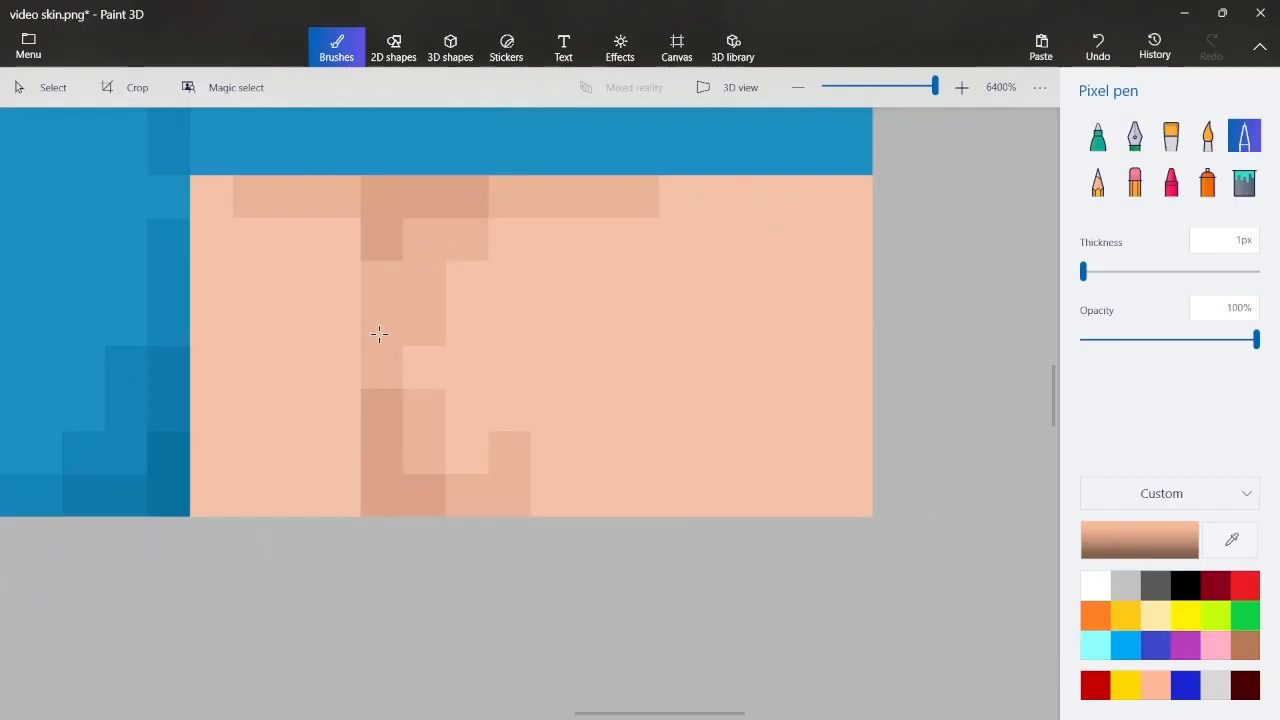
click(373, 289)
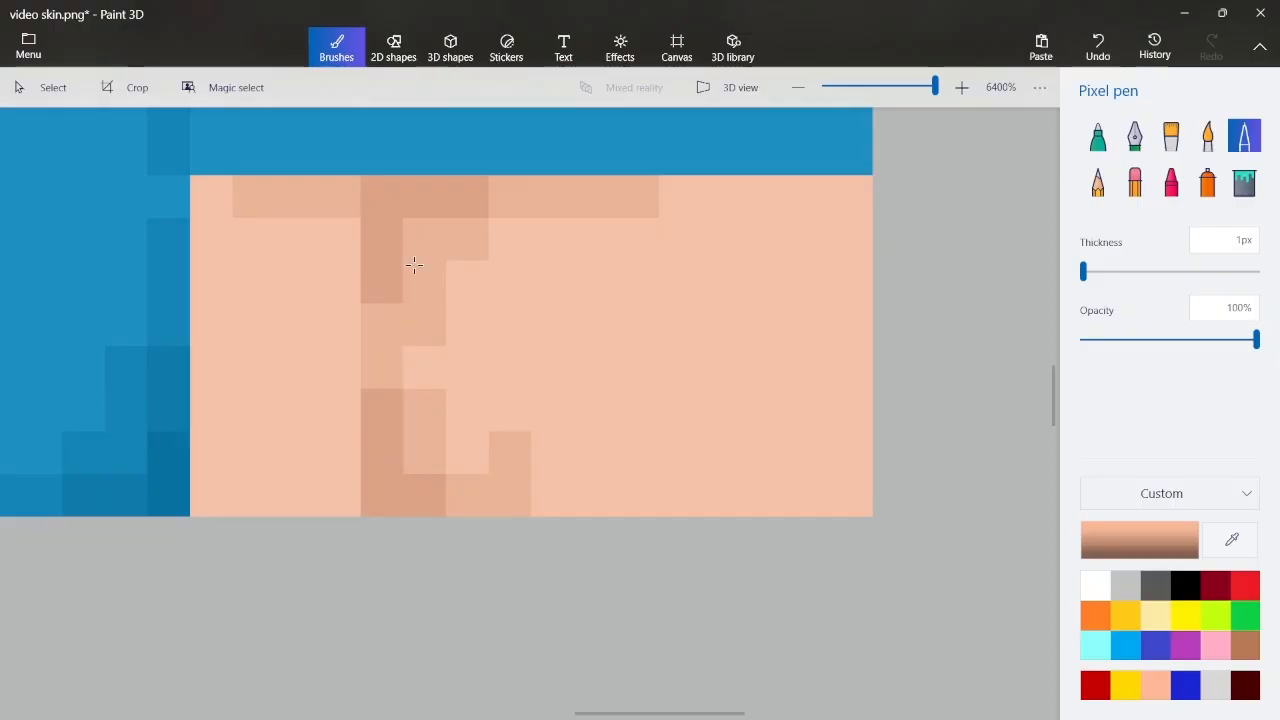
Sample the arm's darker skin tone, deepen it to #d19576, and paint the front arm face's lower corner pixel and upper two corner-column pixels
scroll(457, 306, down, 2)
scroll(413, 258, up, 2)
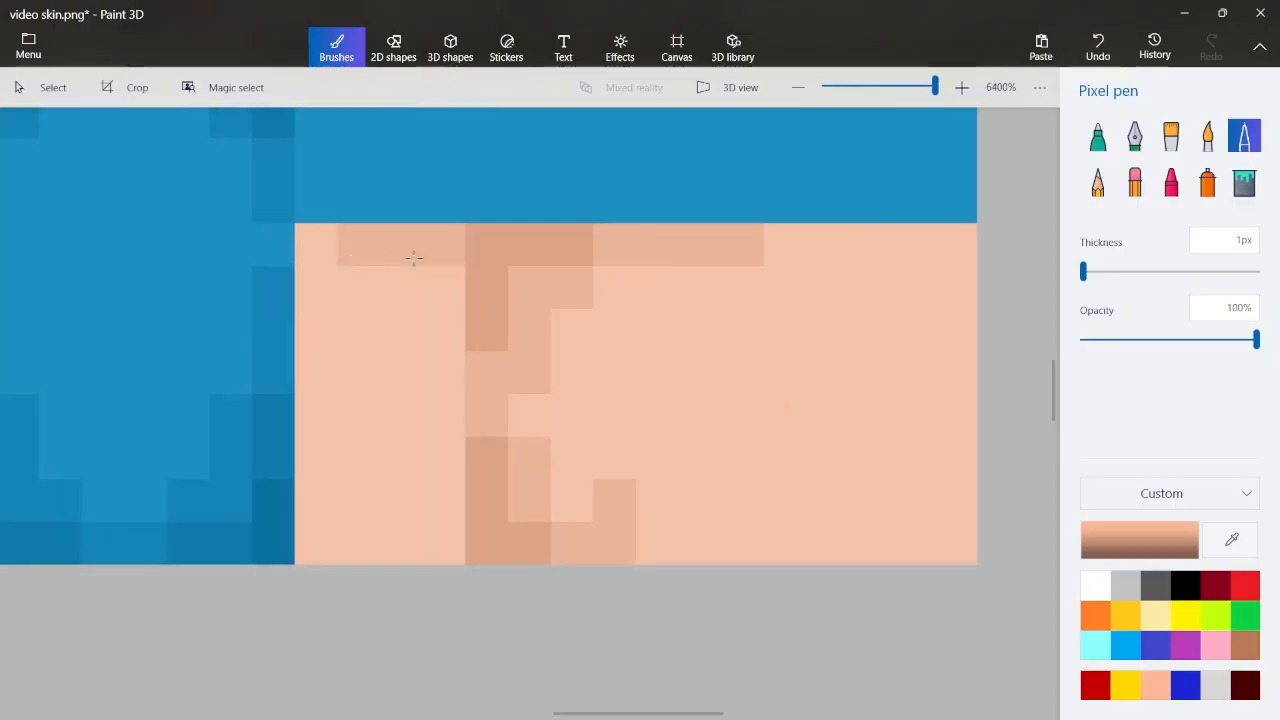
click(1231, 540)
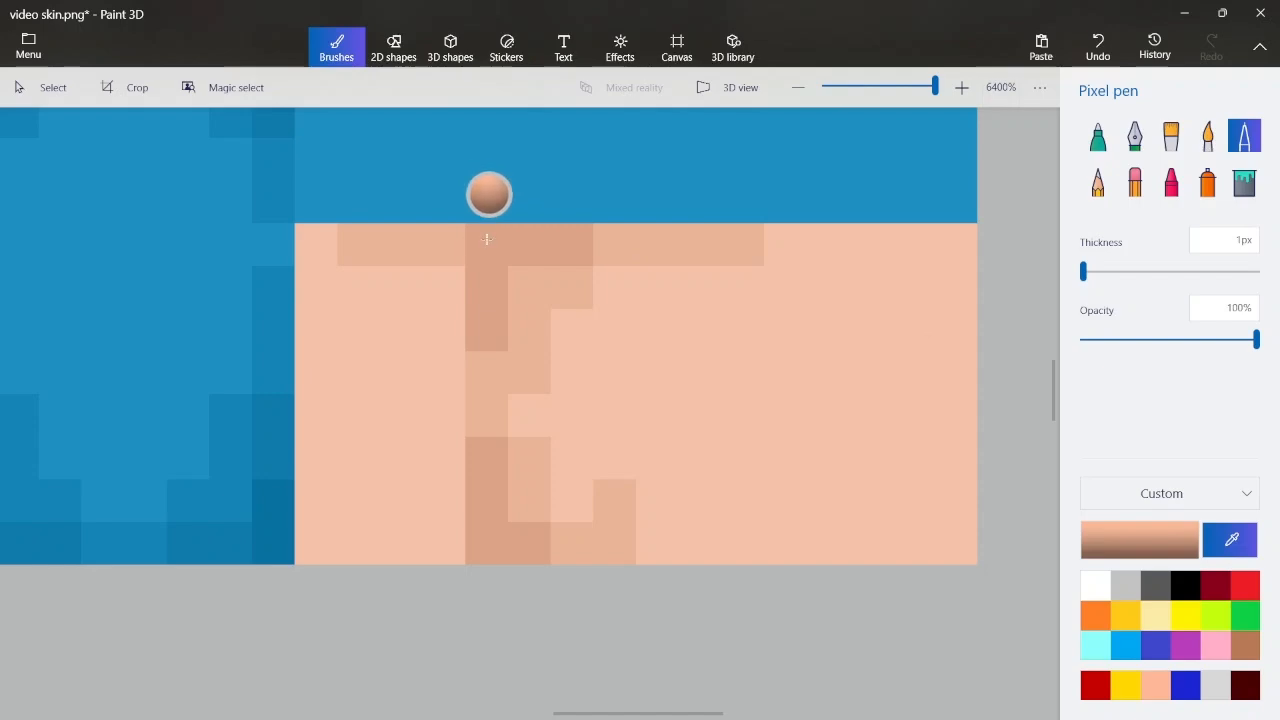
click(489, 232)
click(1139, 542)
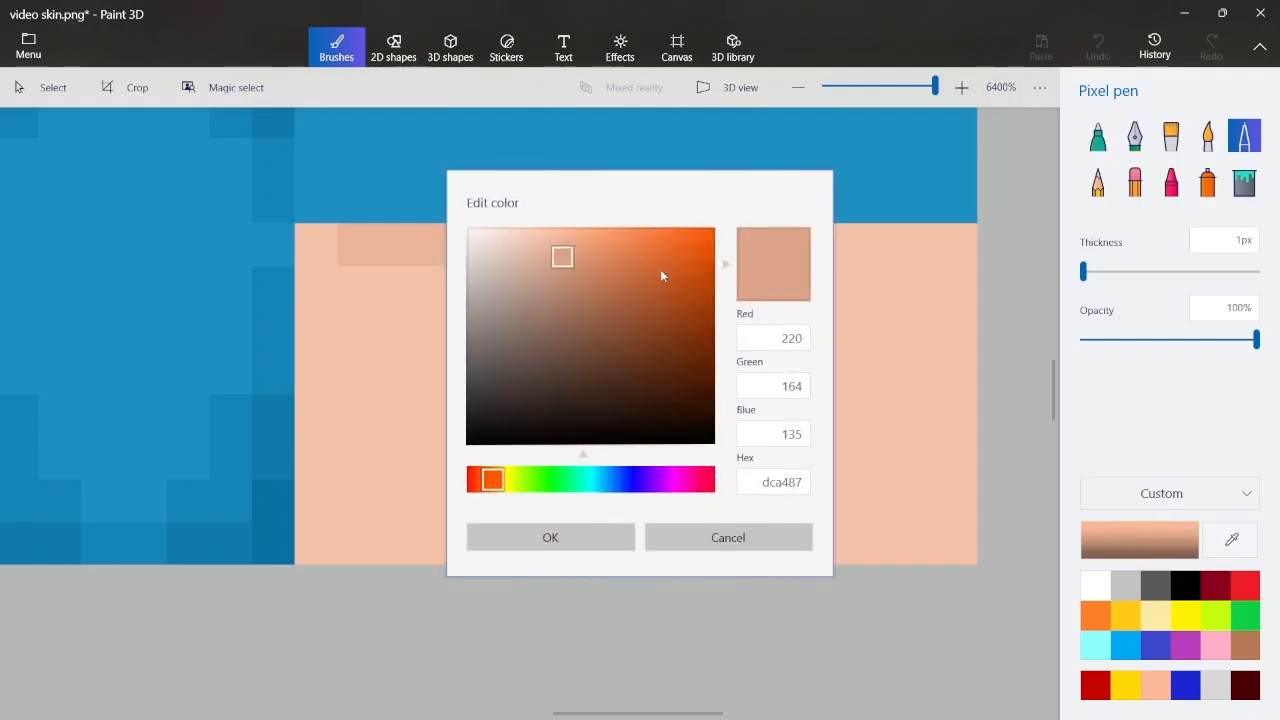
click(572, 267)
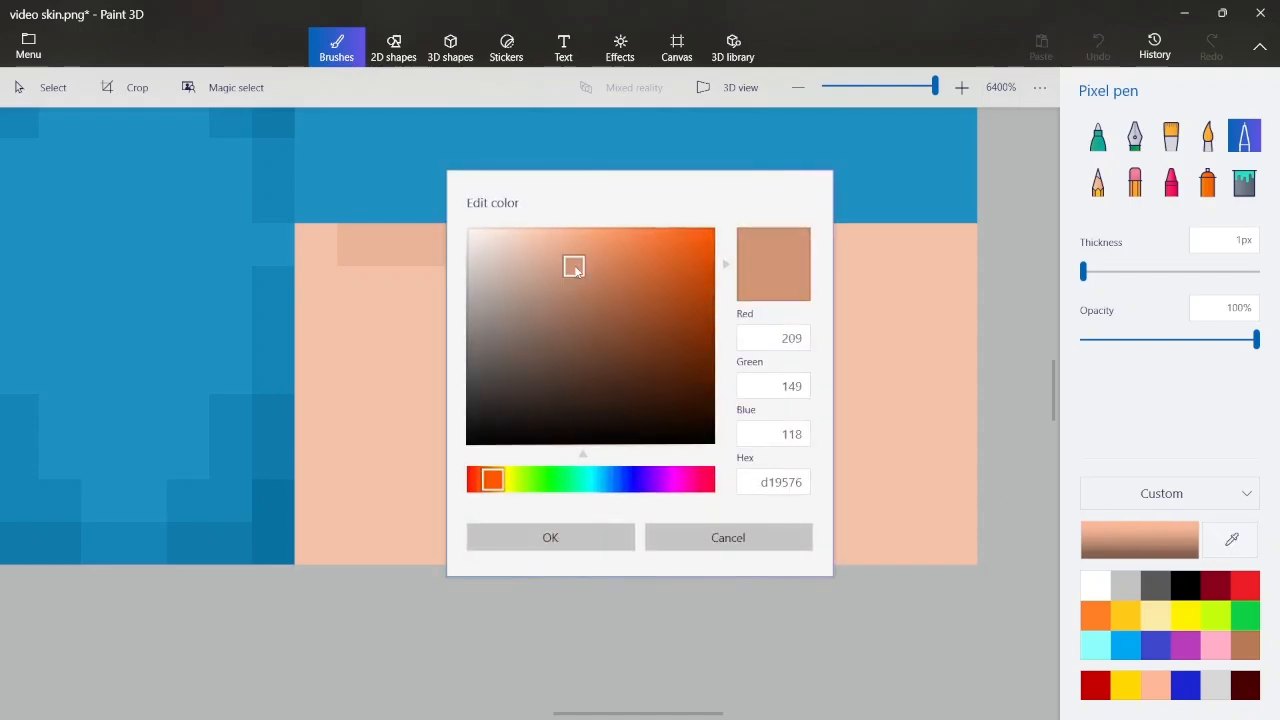
click(596, 535)
click(487, 543)
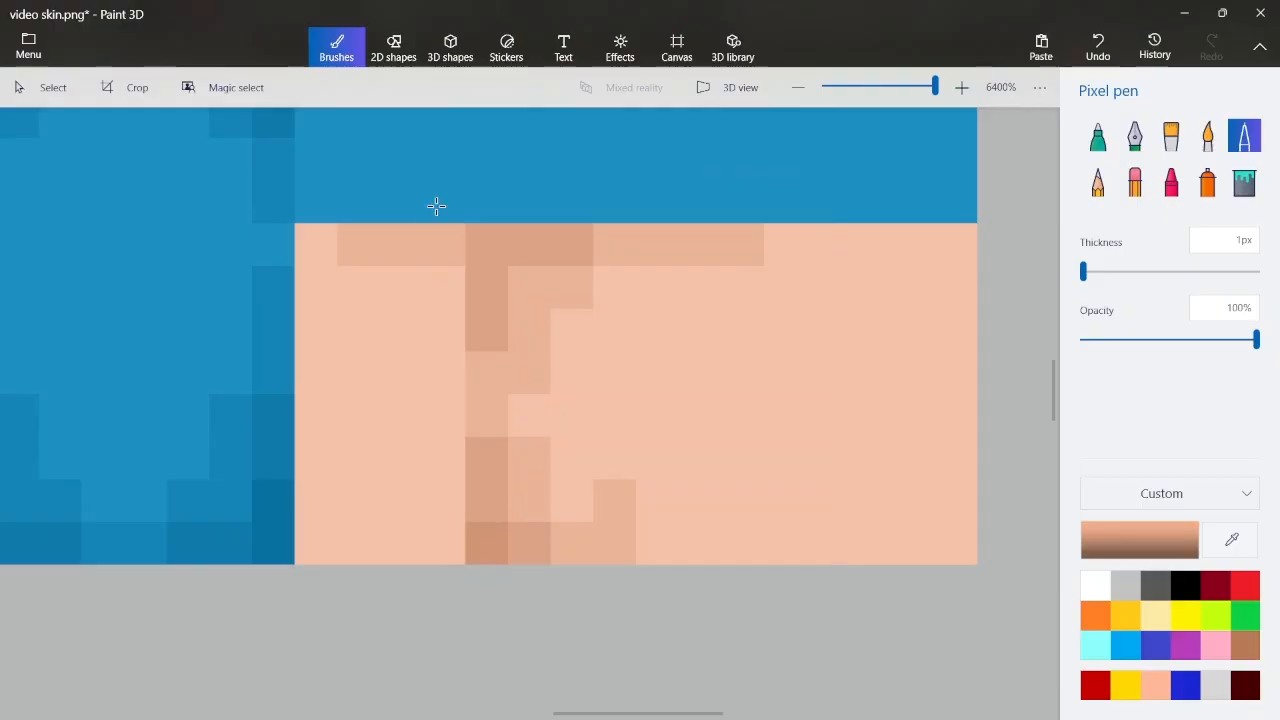
click(486, 264)
Sample the shirt's first shadow blue and shade the front sleeve in rows of four, three, two and four pixels from its body-side edge
scroll(597, 211, down, 2)
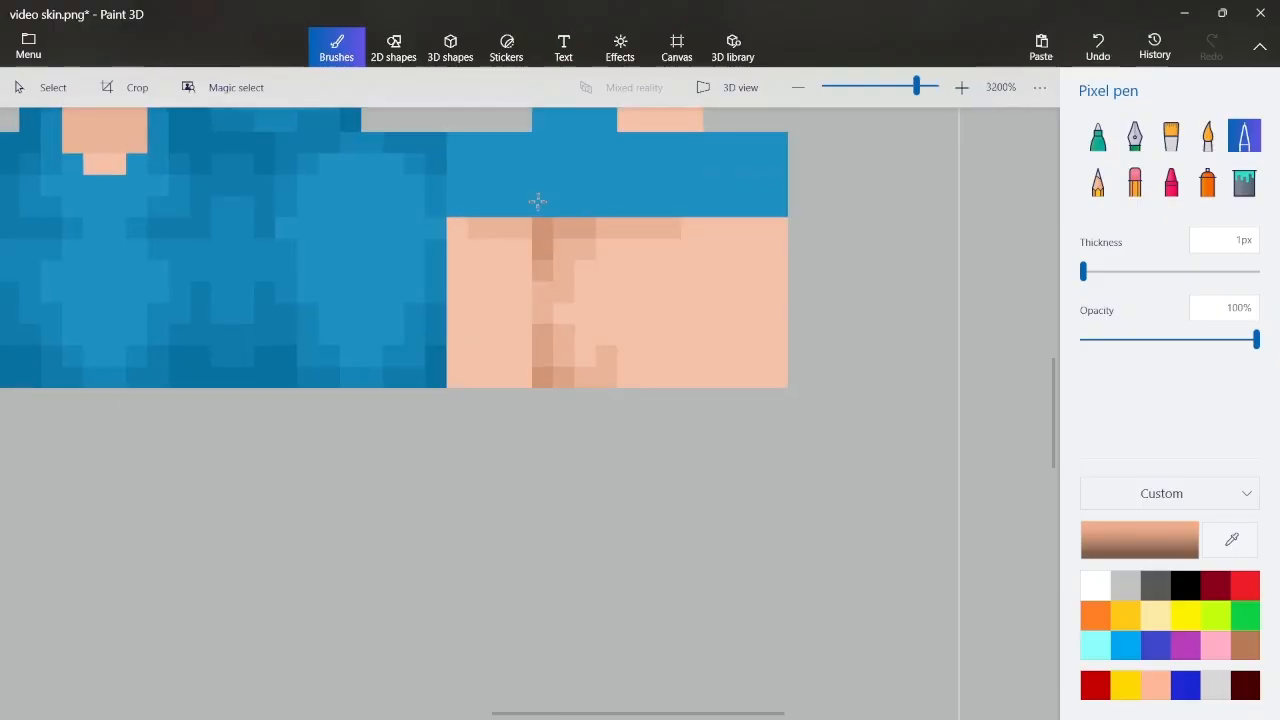
scroll(554, 197, down, 2)
scroll(517, 194, up, 3)
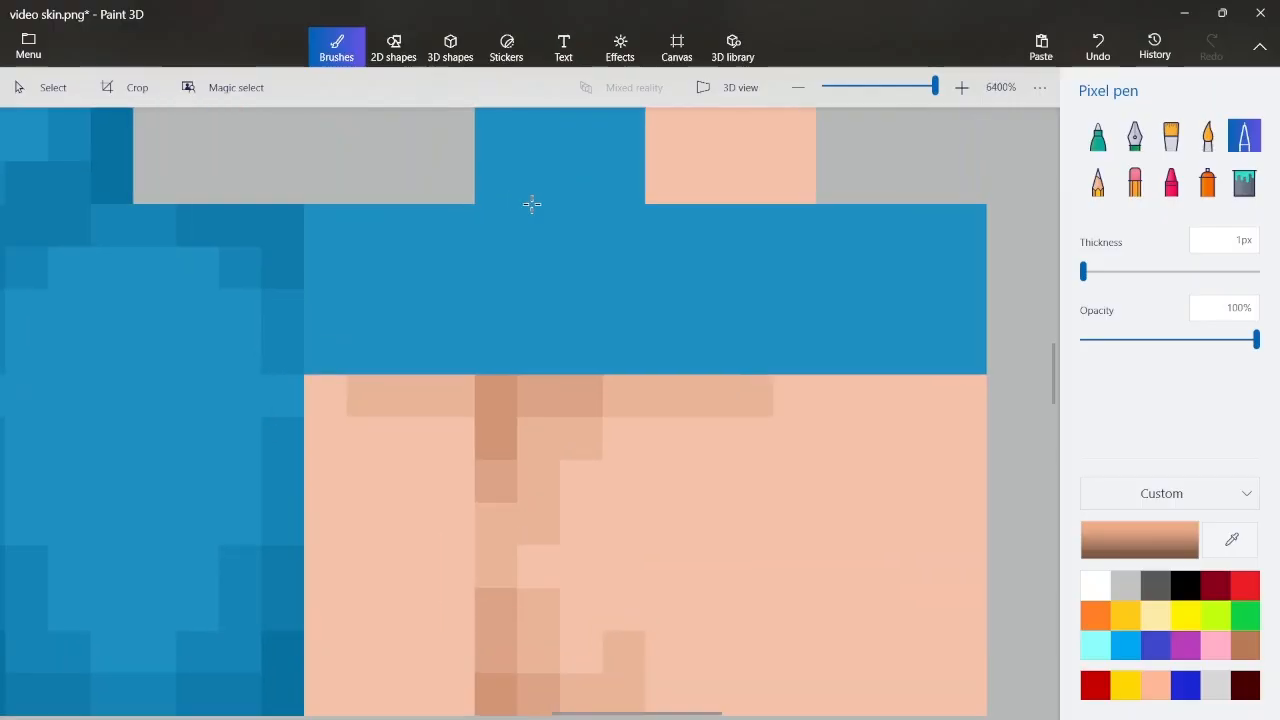
click(1234, 540)
click(317, 296)
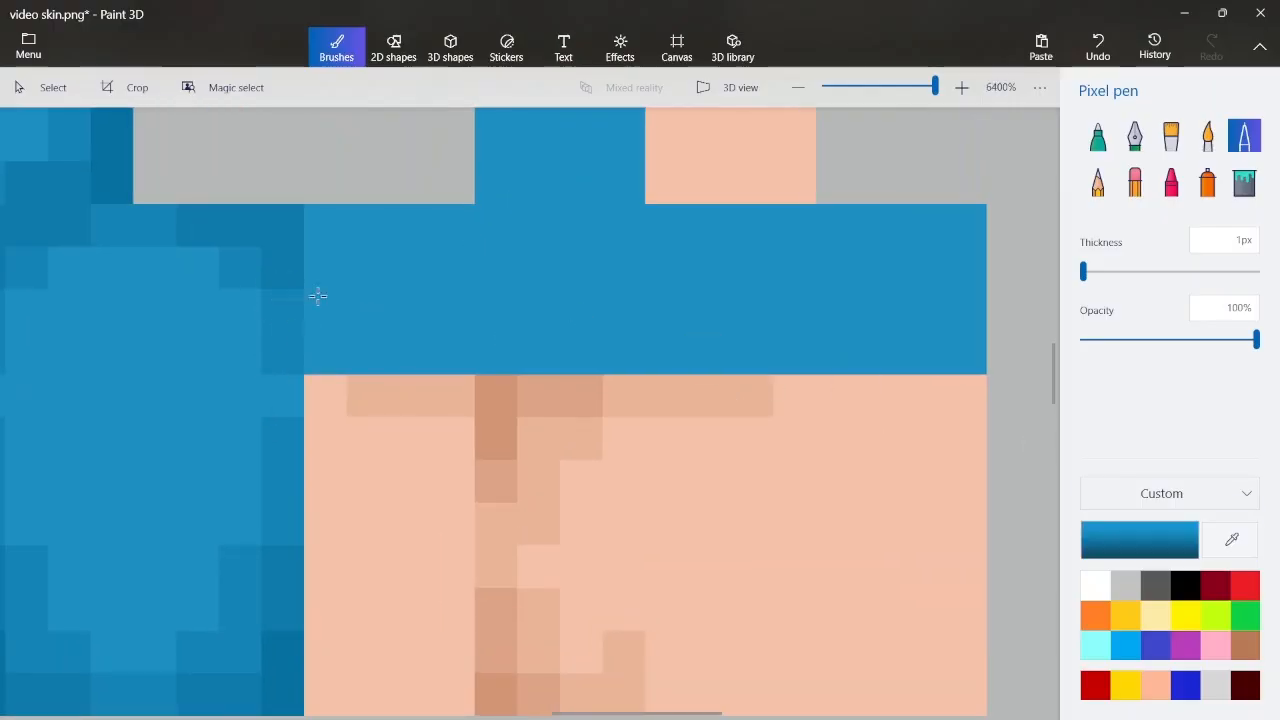
mouse_move(597, 240)
mouse_down()
mouse_move(534, 231)
mouse_move(503, 246)
mouse_move(500, 340)
mouse_move(575, 350)
mouse_up()
click(614, 228)
click(620, 352)
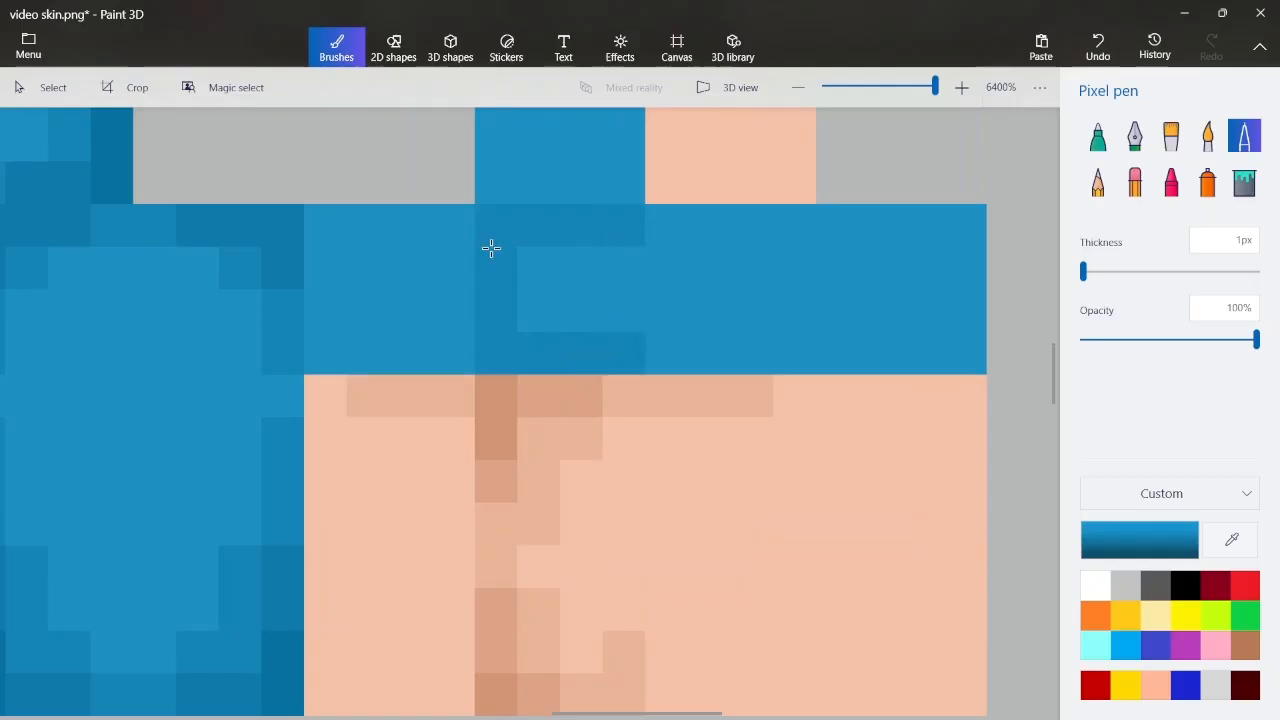
drag(539, 289, 551, 271)
click(563, 266)
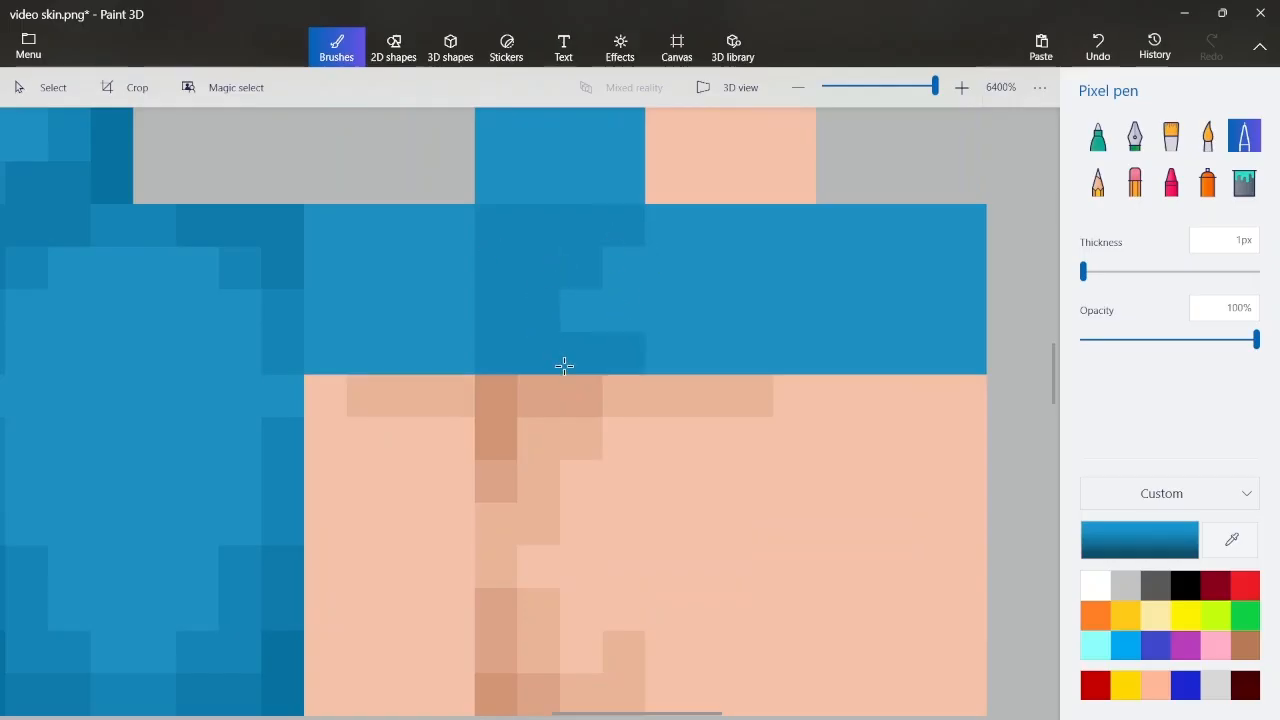
Sample the shirt's next darker blue and layer rows of three, two and one pixels into the front sleeve's upper body-side corner
click(1232, 540)
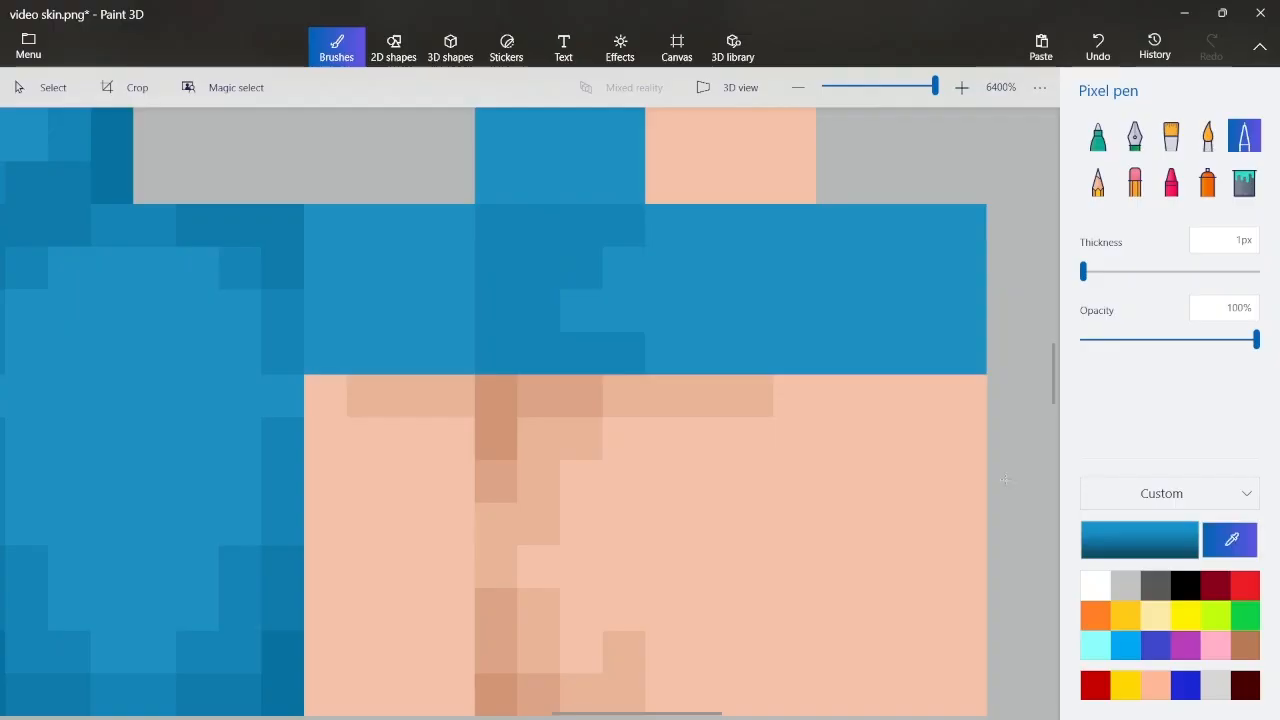
click(310, 258)
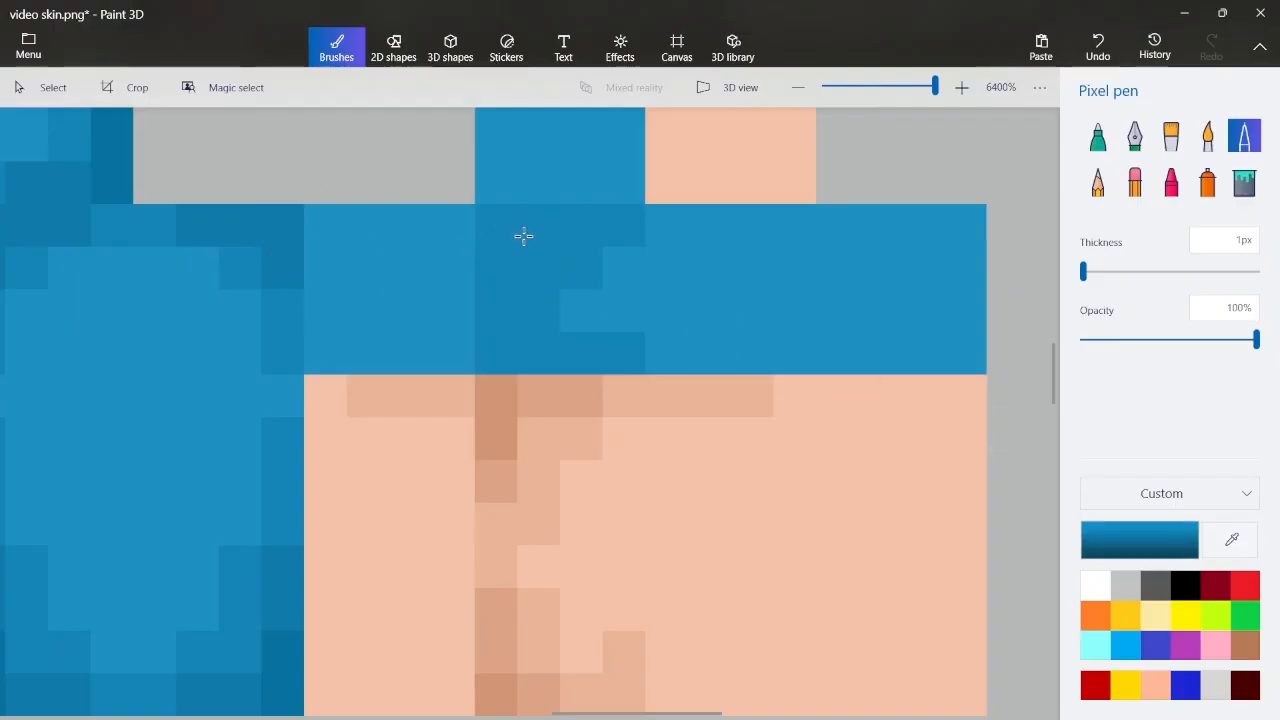
mouse_move(538, 229)
mouse_down()
mouse_move(502, 233)
mouse_move(491, 306)
mouse_up()
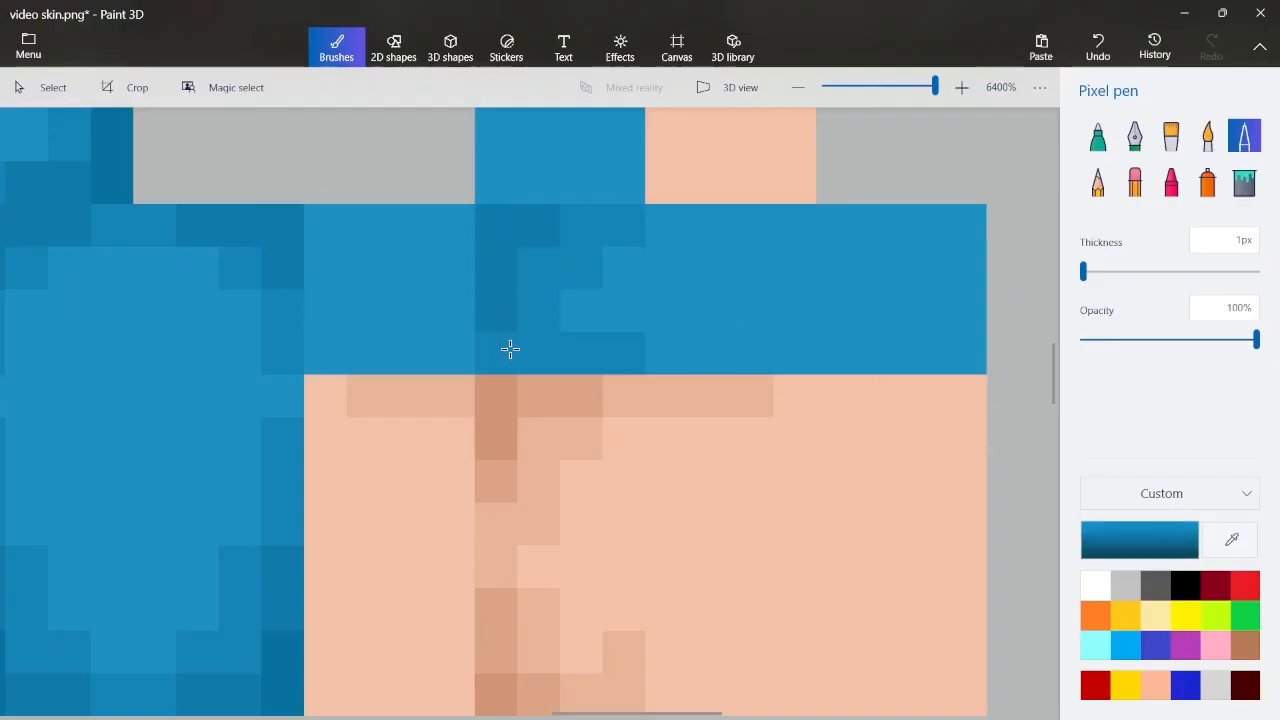
click(508, 350)
key(ctrl+z)
click(543, 260)
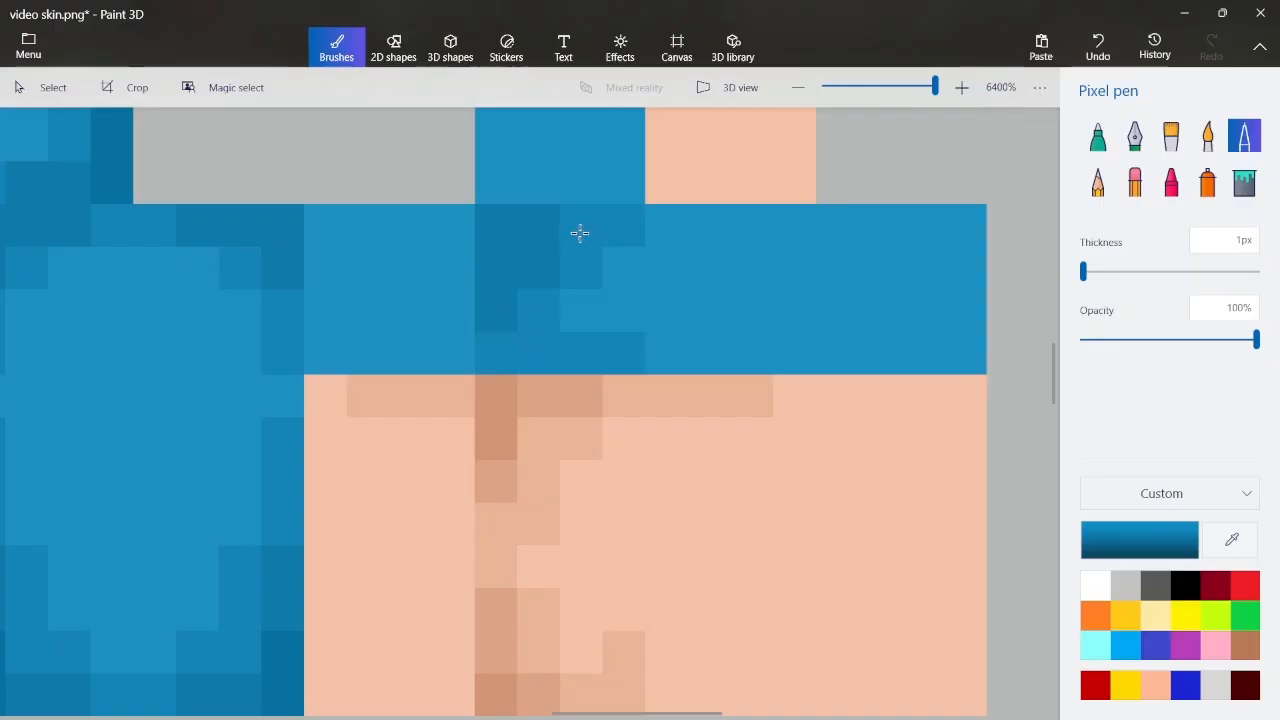
key(ctrl+z)
click(580, 233)
click(526, 266)
Sample the shirt's darkest blue and paint the single pixel at the front sleeve's upper body-side corner
click(1229, 537)
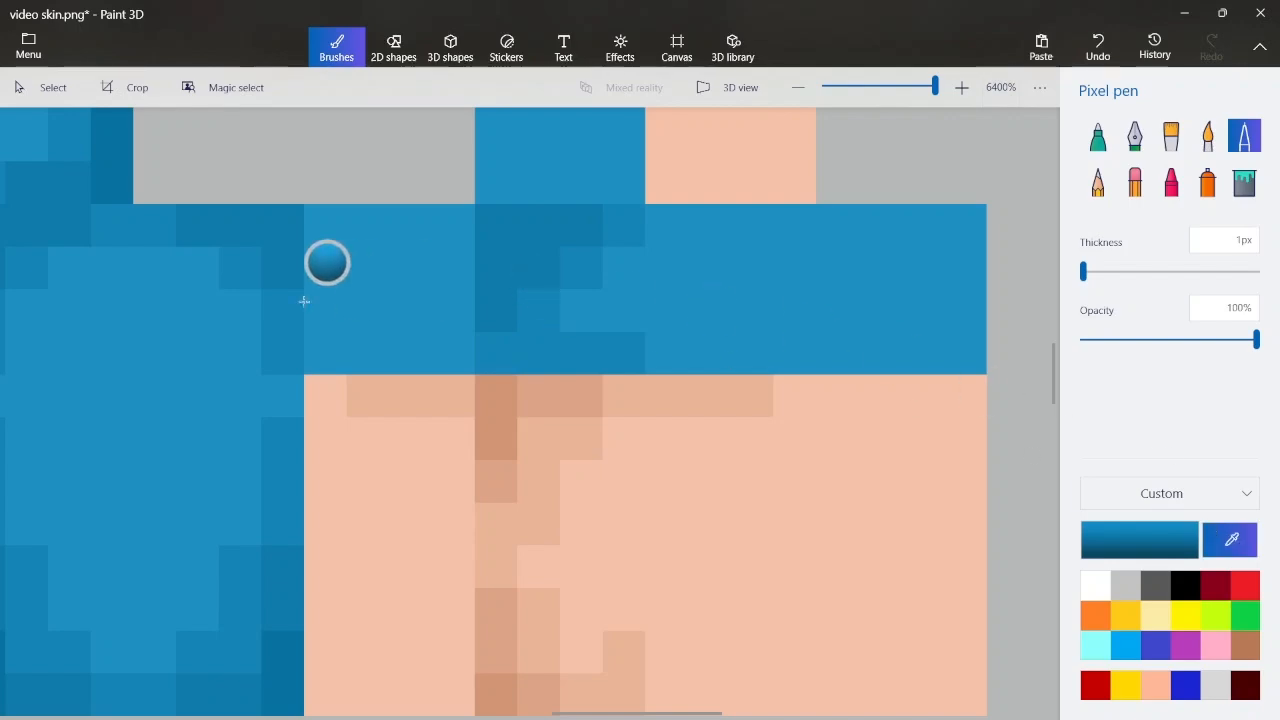
click(117, 163)
click(495, 237)
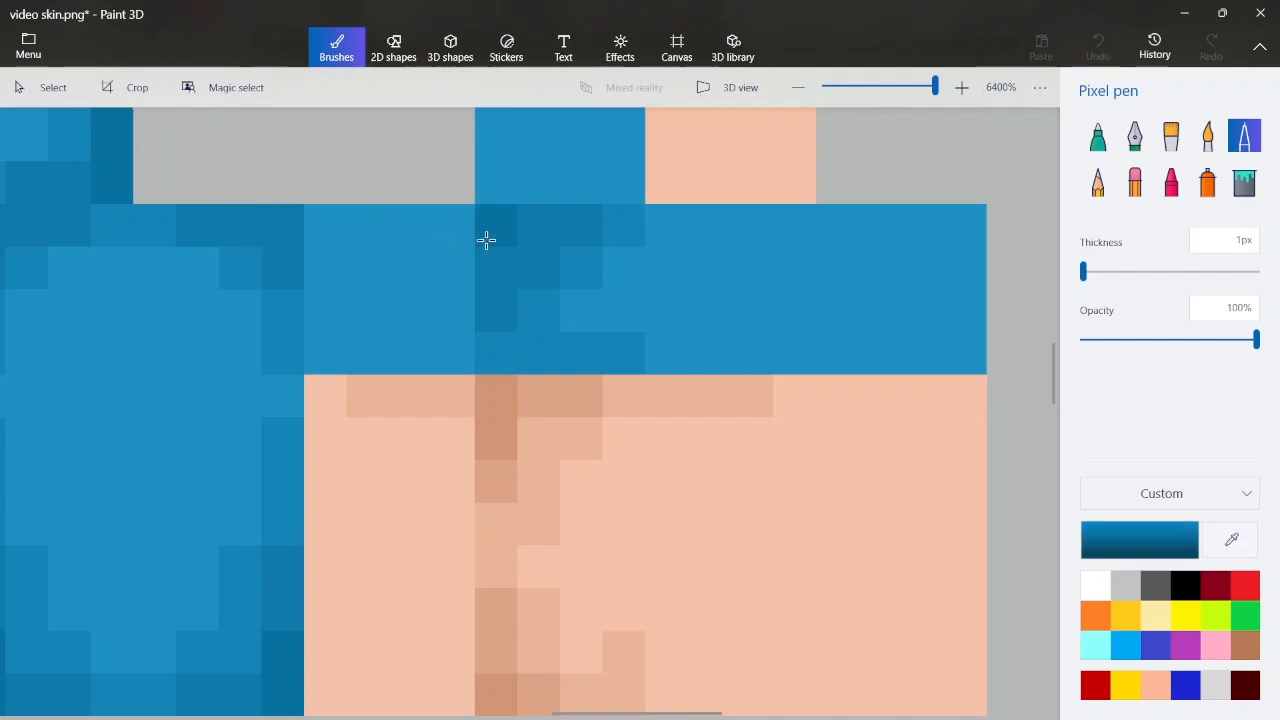
Paint the second pixel down the second sleeve face's first column darkest blue, and sample the light tan skin shade below
click(497, 251)
scroll(410, 187, down, 1)
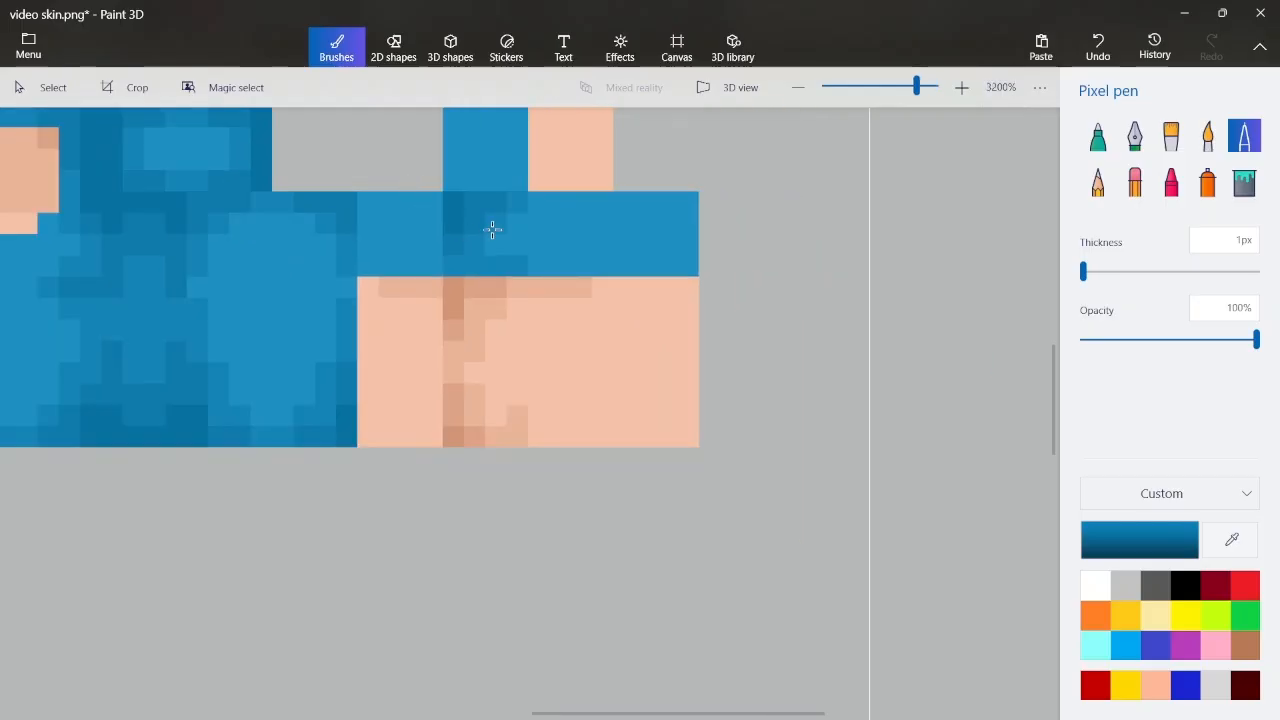
scroll(549, 282, up, 1)
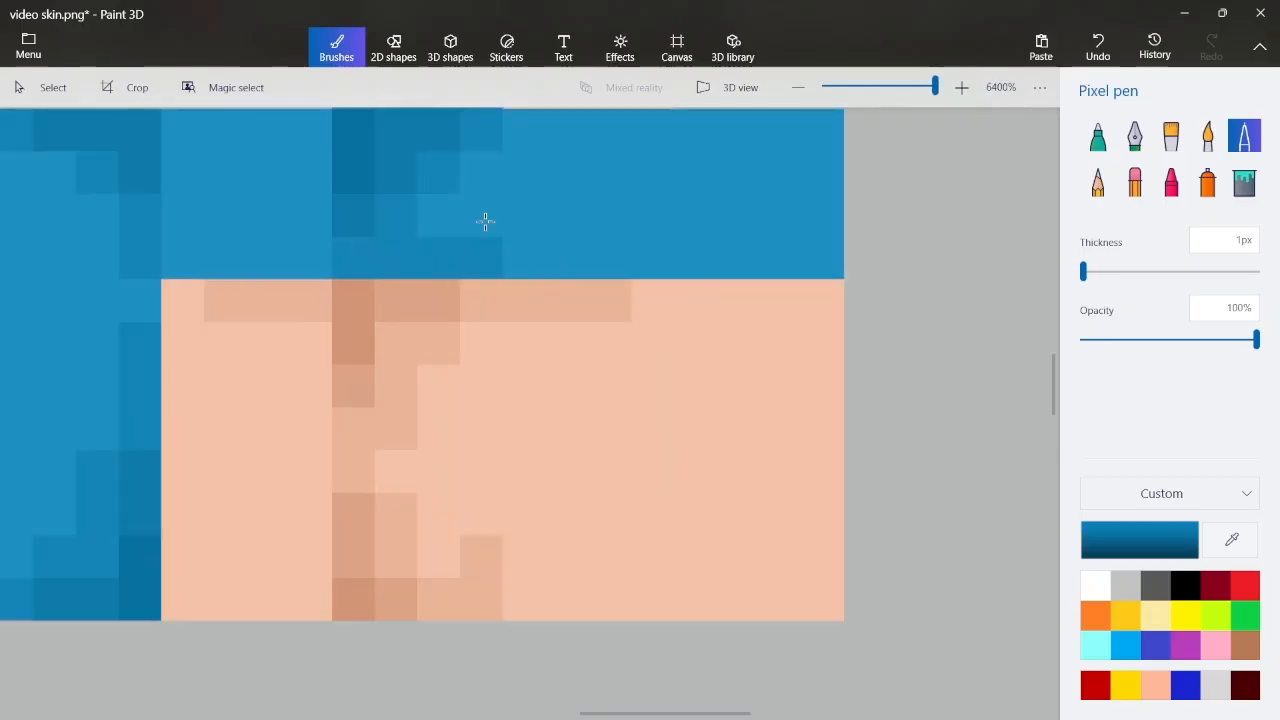
scroll(485, 221, down, 1)
scroll(370, 236, up, 1)
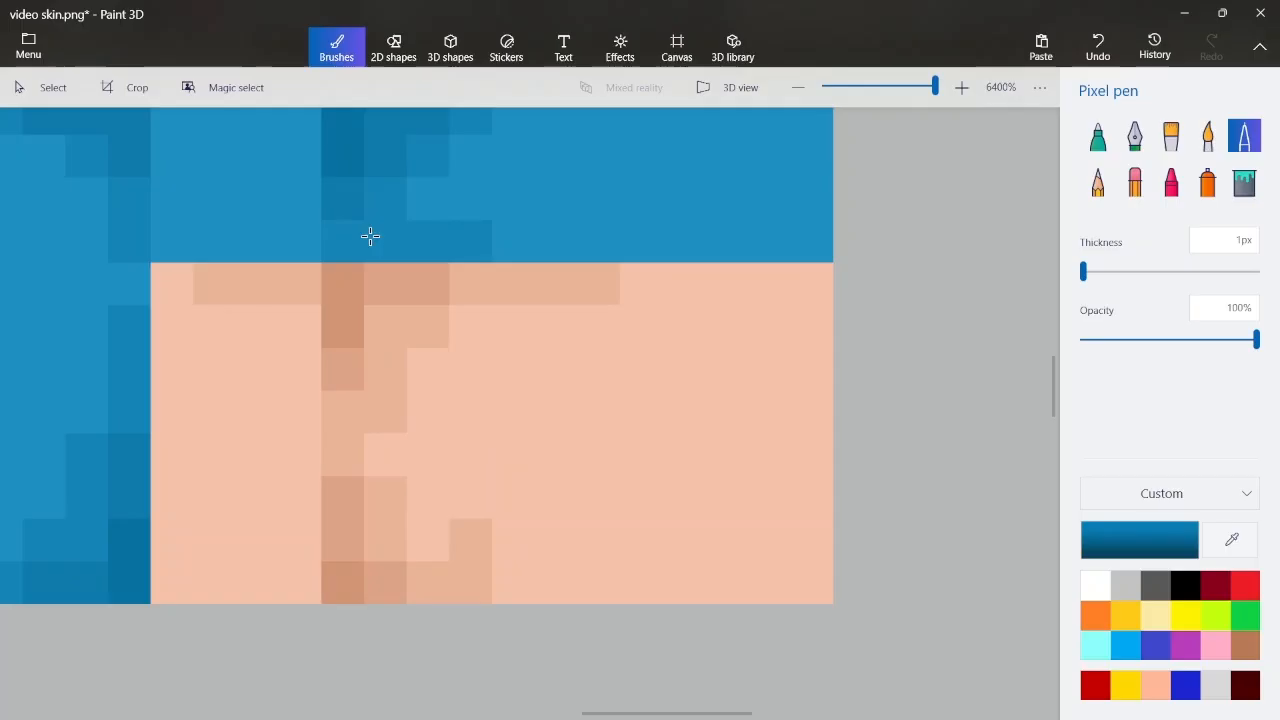
scroll(301, 246, down, 1)
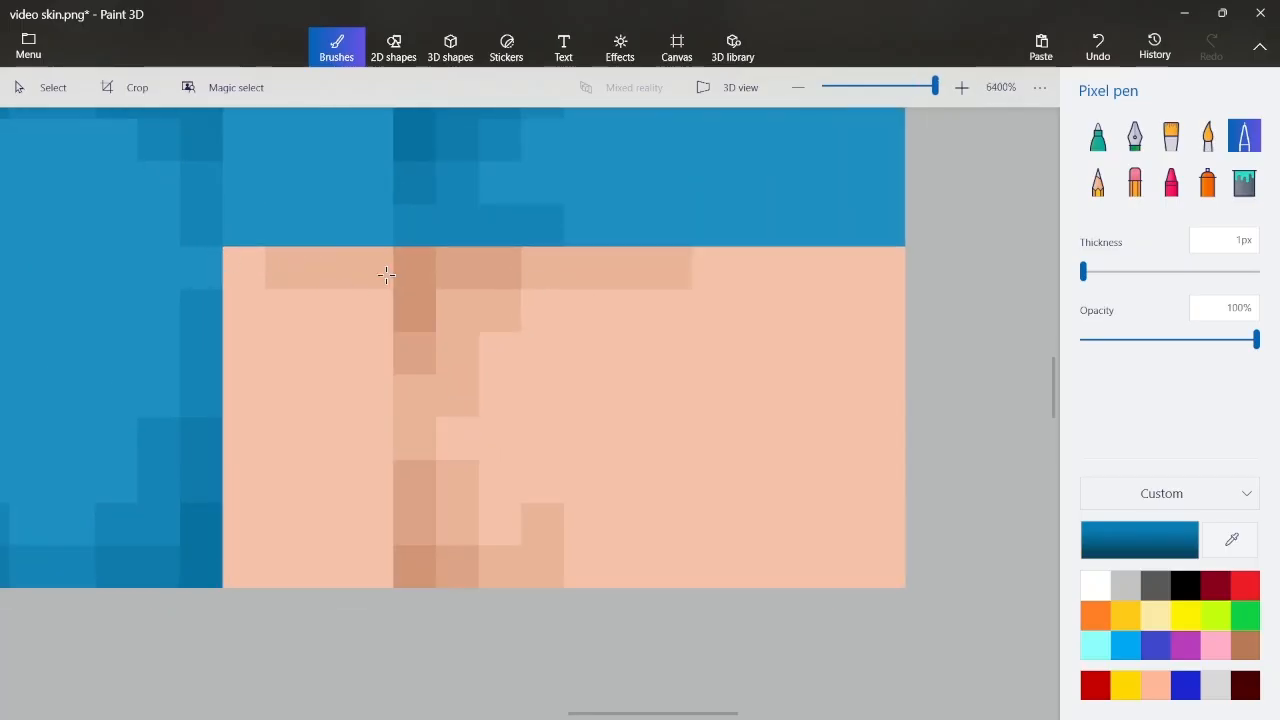
click(1231, 540)
click(400, 411)
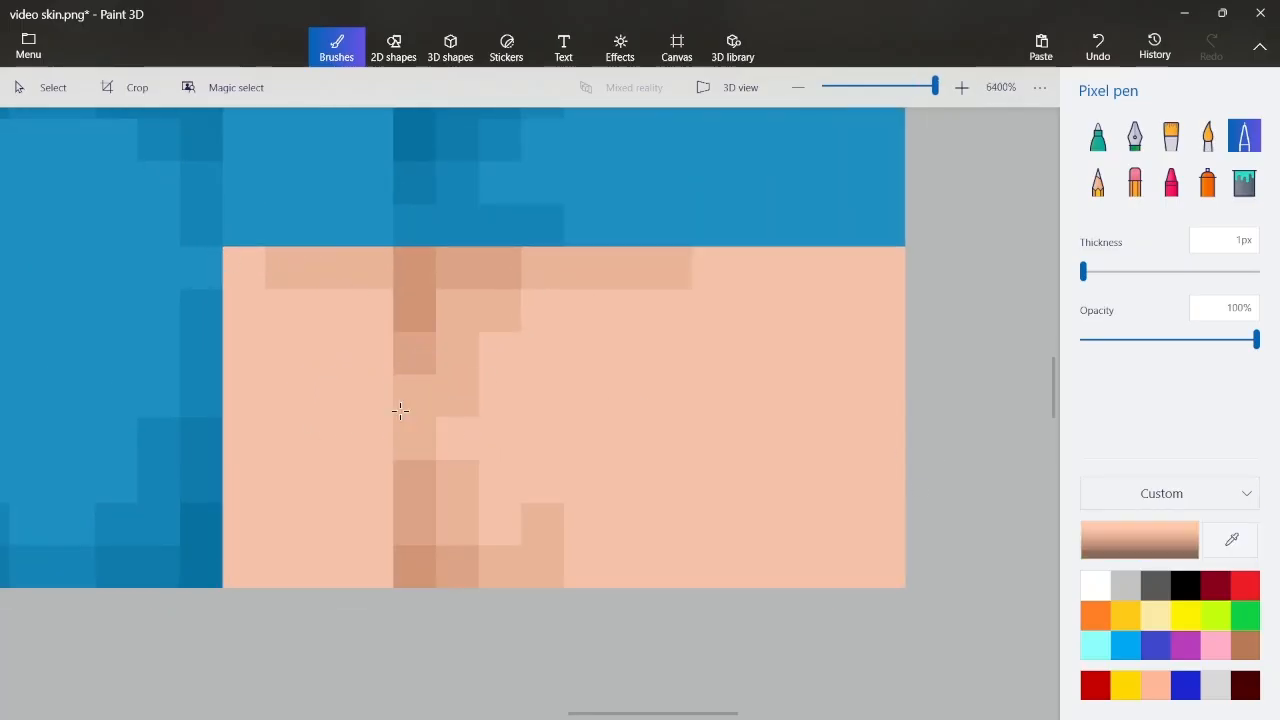
Try light tan shading down the last column and along the bottom row of the first arm face's skin area
mouse_move(367, 318)
mouse_down()
mouse_move(362, 547)
mouse_move(323, 566)
mouse_move(251, 549)
mouse_up()
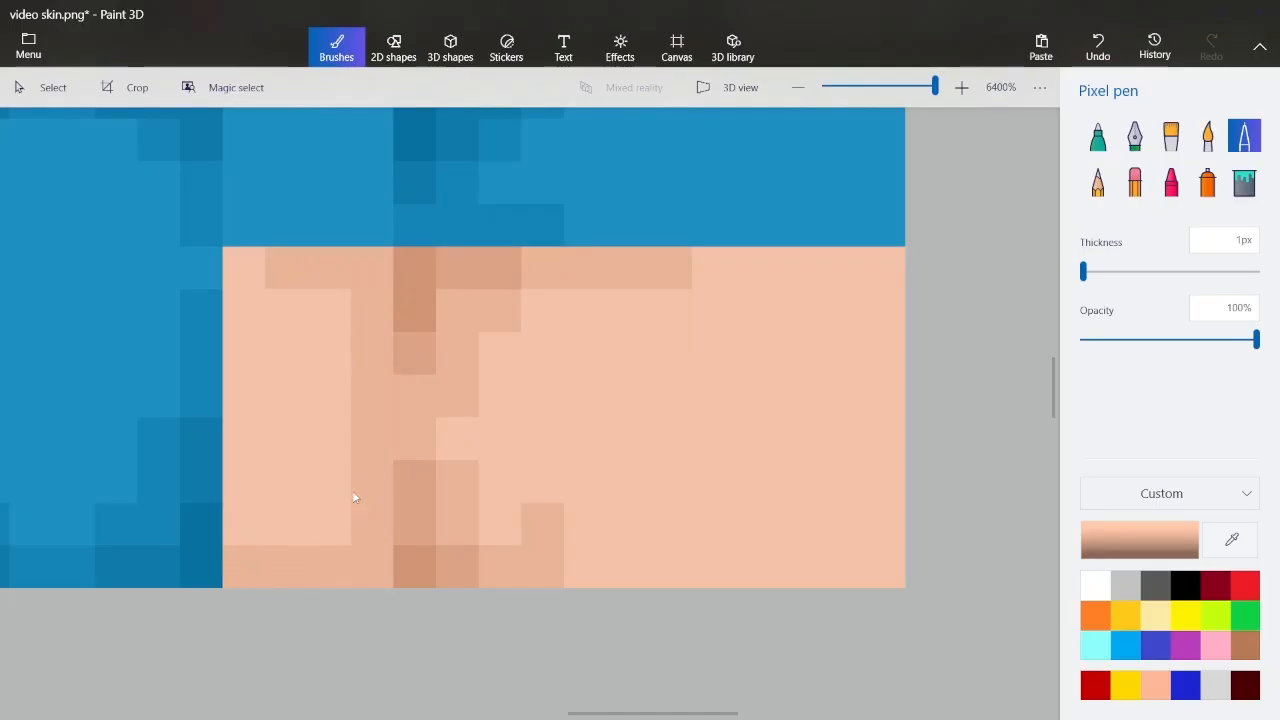
key(alt+Tab)
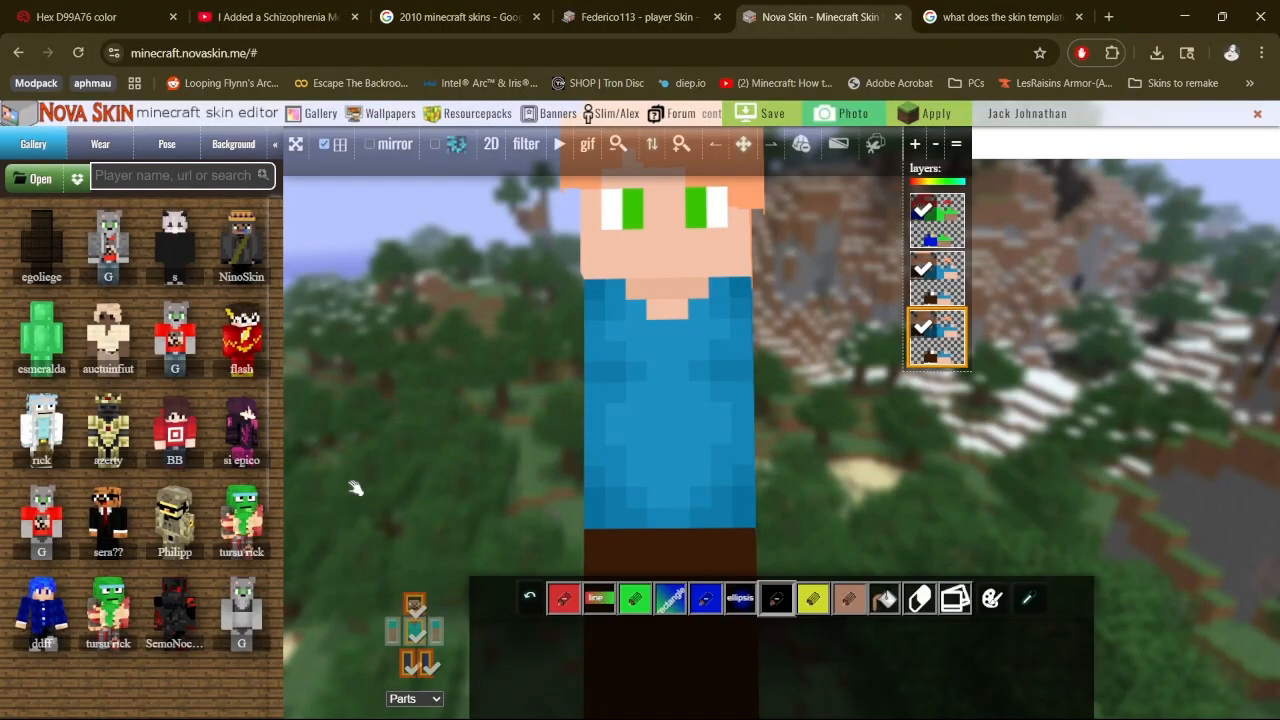
key(alt+Tab)
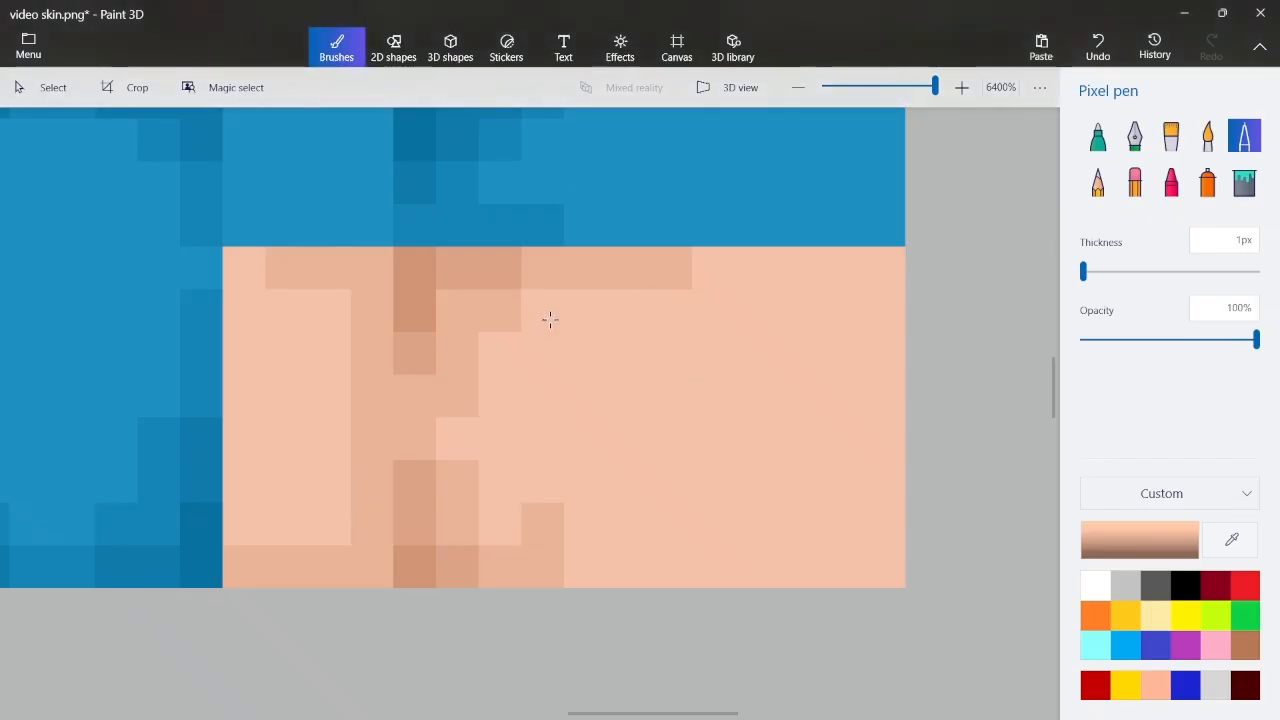
scroll(550, 320, down, 2)
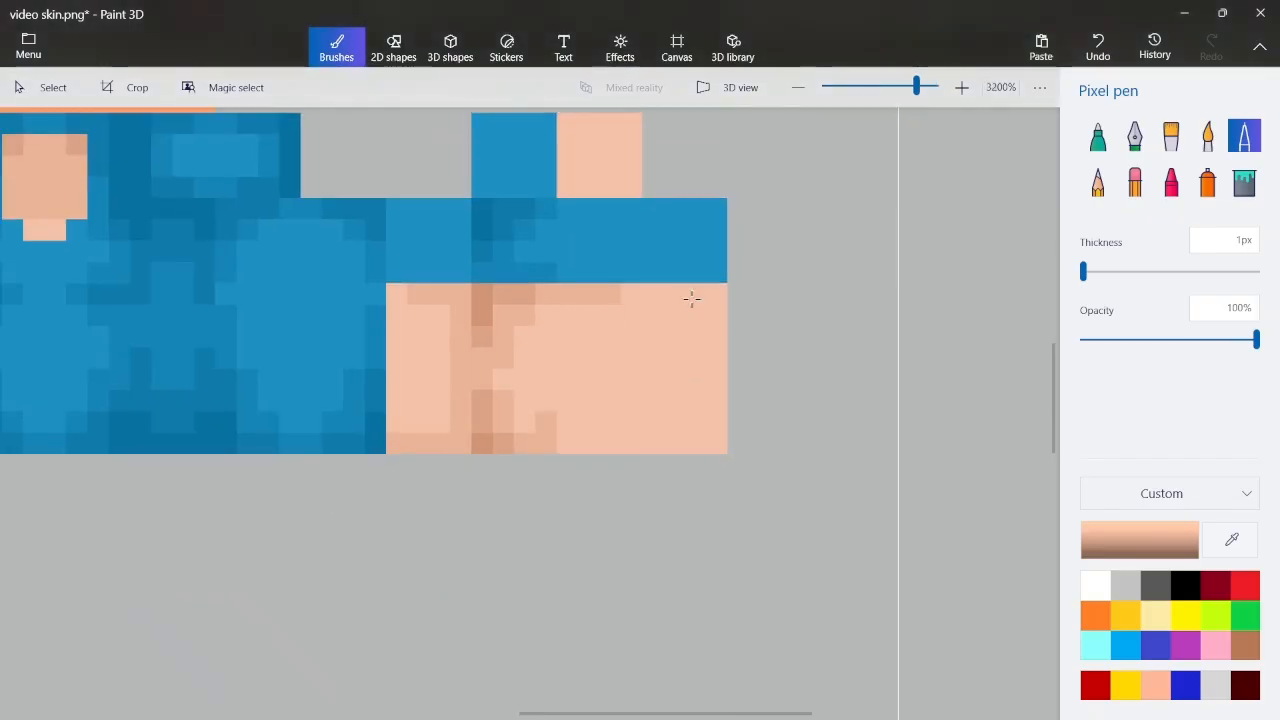
Flip the 4 × 12 px second arm face, including sleeve and skin shading, horizontally
click(45, 87)
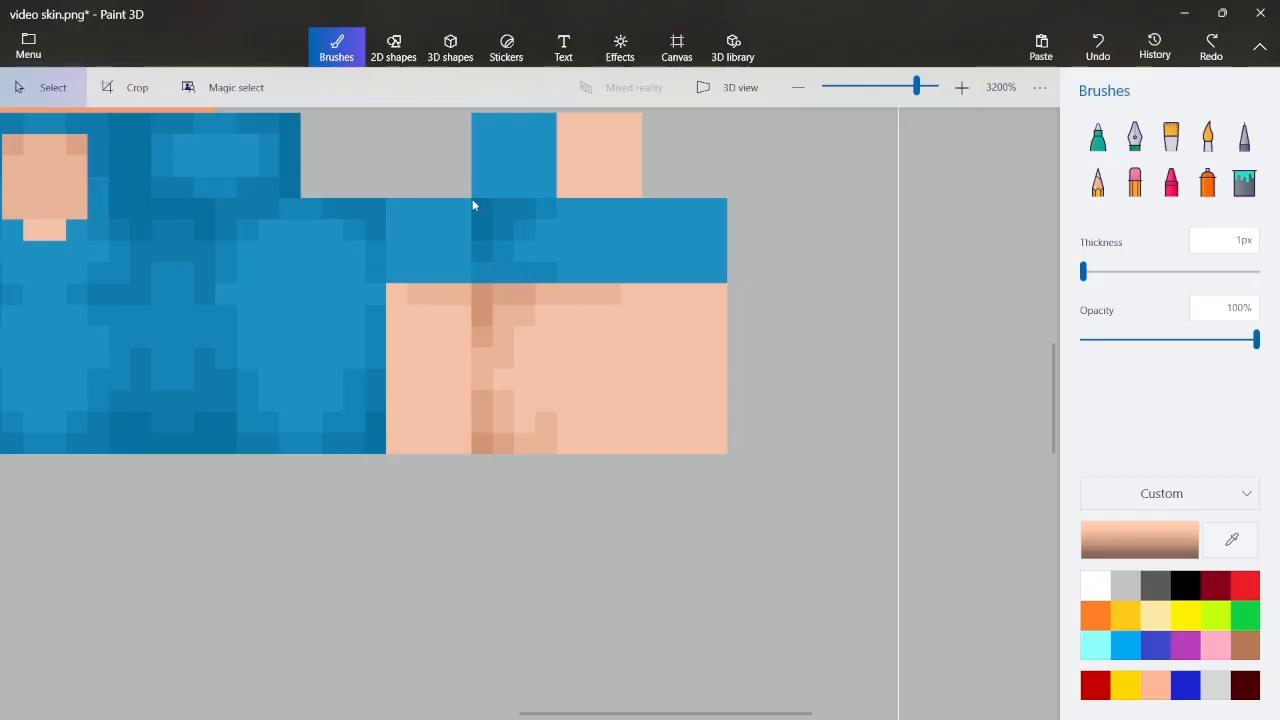
drag(472, 199, 560, 462)
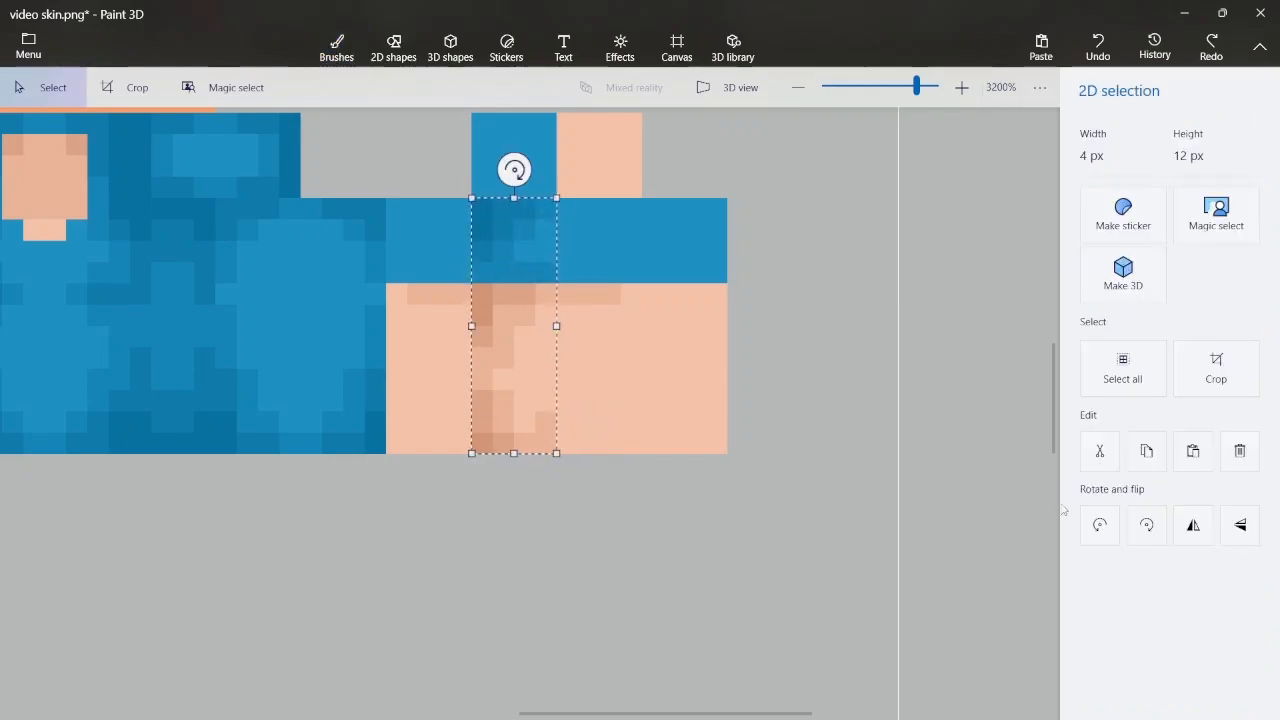
click(1193, 525)
click(674, 534)
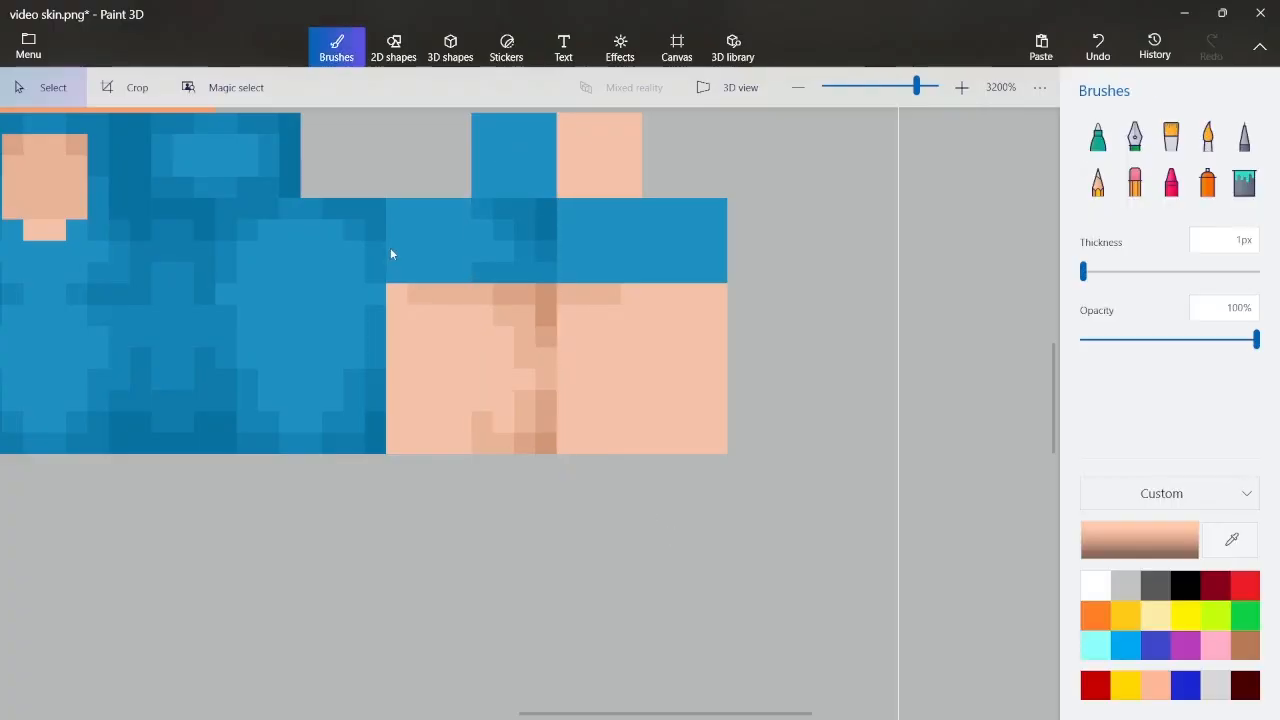
Fill the whole skin area of the third arm face with light tan using the 1px Pixel pen
scroll(399, 283, up, 3)
scroll(831, 351, down, 3)
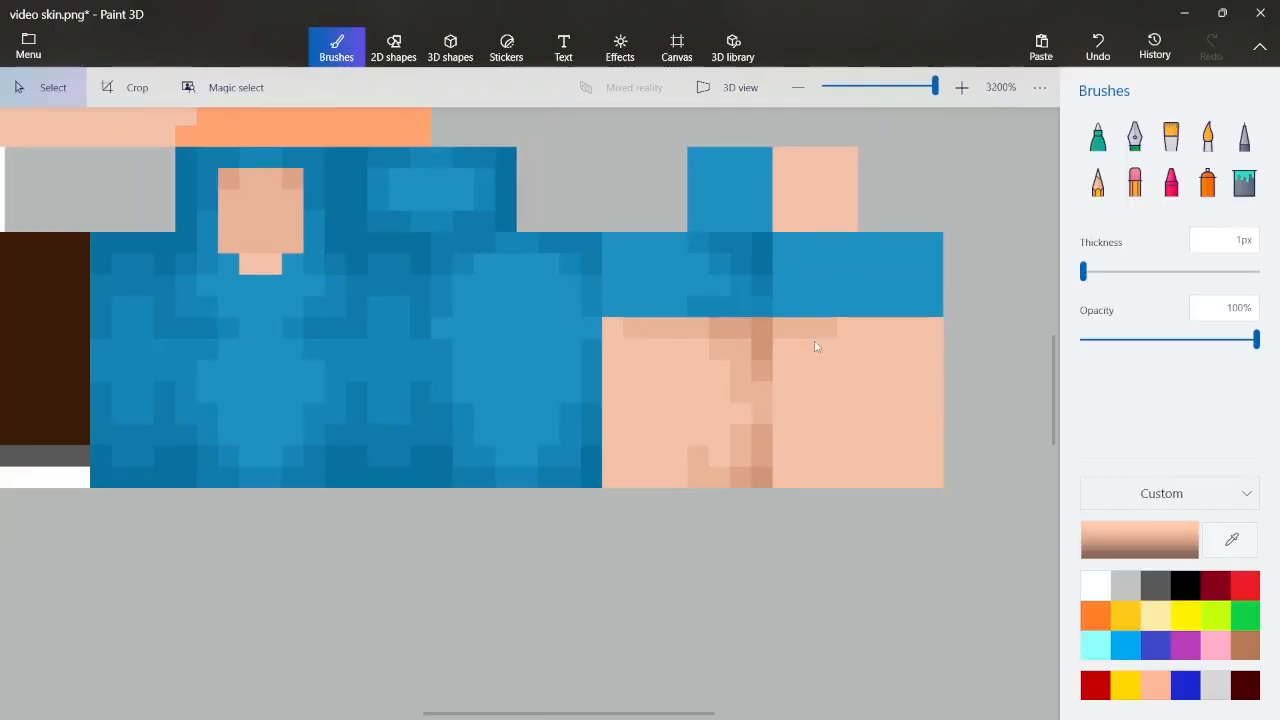
scroll(815, 346, up, 1)
scroll(880, 355, down, 1)
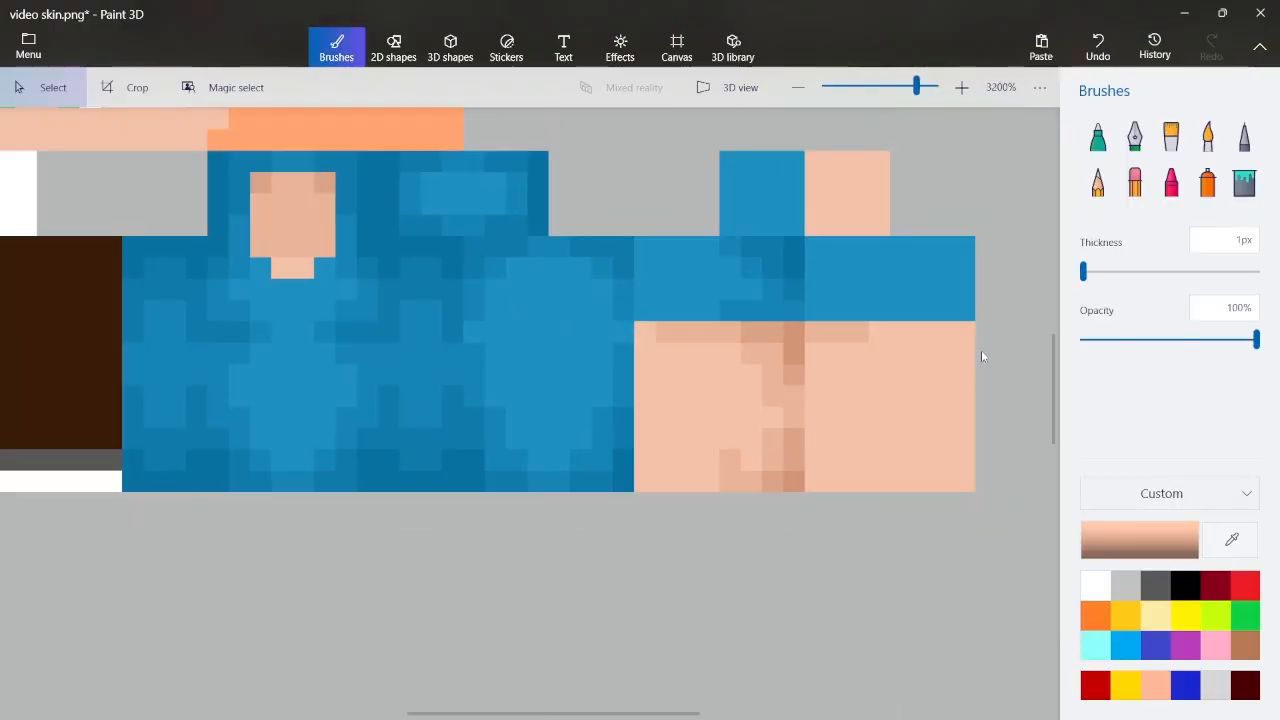
scroll(986, 350, up, 1)
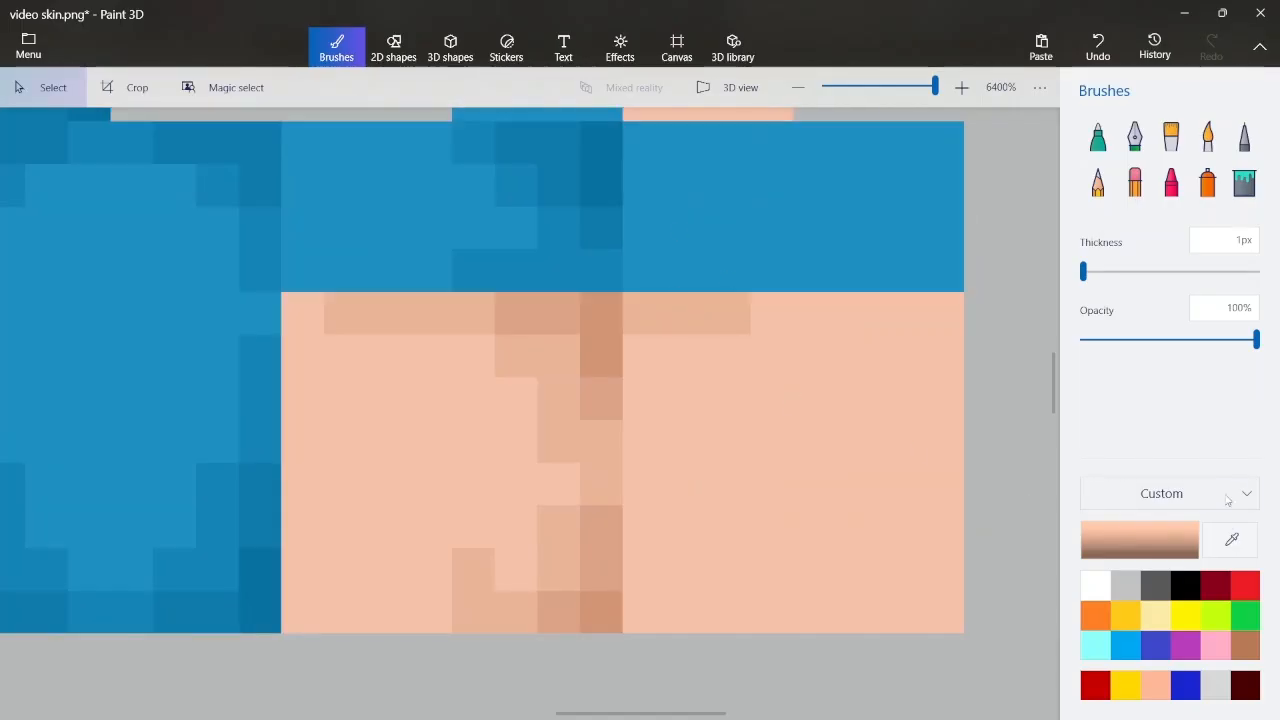
click(1244, 135)
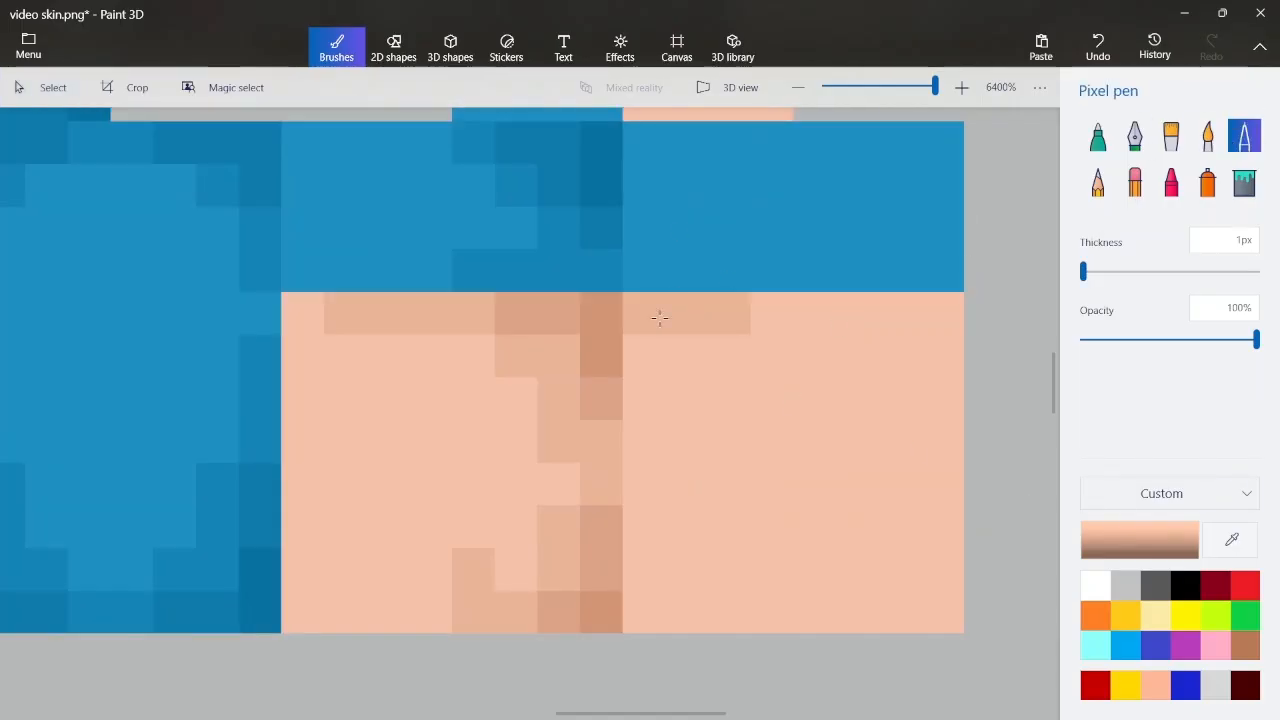
mouse_move(643, 348)
mouse_down()
mouse_move(660, 591)
mouse_move(687, 607)
mouse_move(760, 606)
mouse_move(766, 306)
mouse_move(671, 369)
mouse_move(694, 583)
mouse_move(707, 414)
mouse_move(740, 410)
mouse_up()
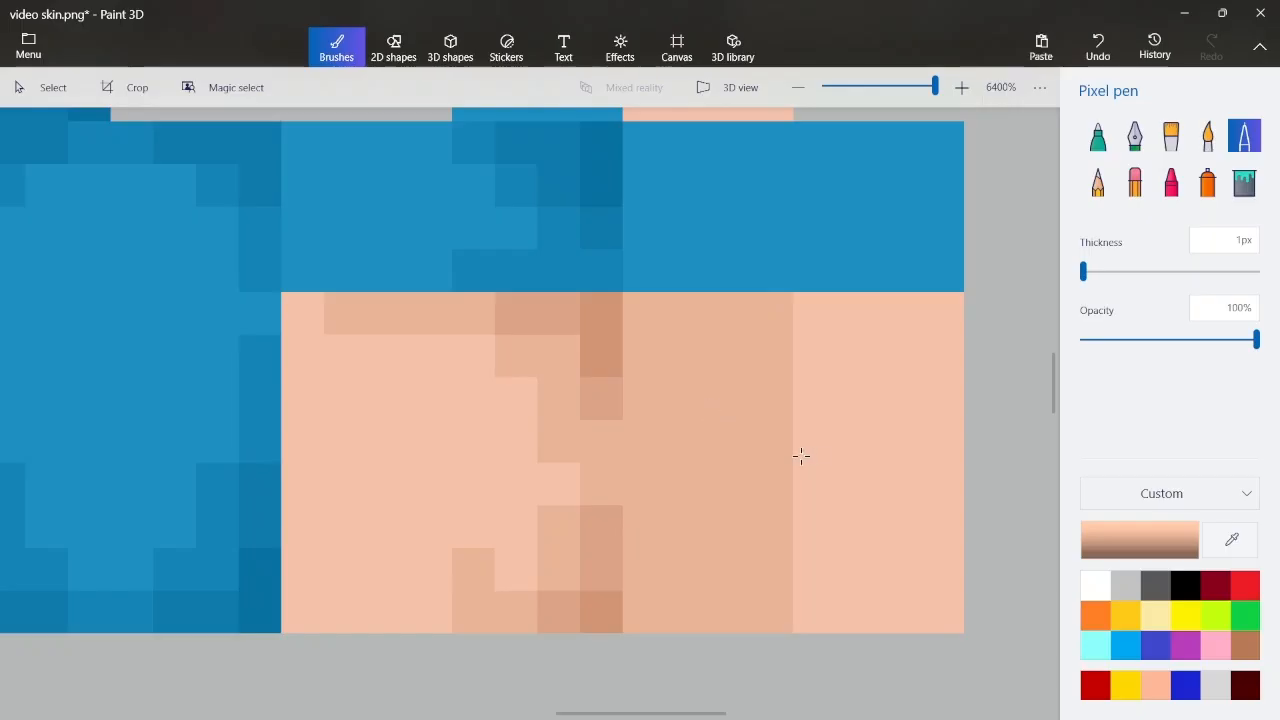
Paint the first three pixels of the third face's top skin row in a sampled medium tan
click(1232, 539)
click(674, 314)
drag(674, 314, 716, 312)
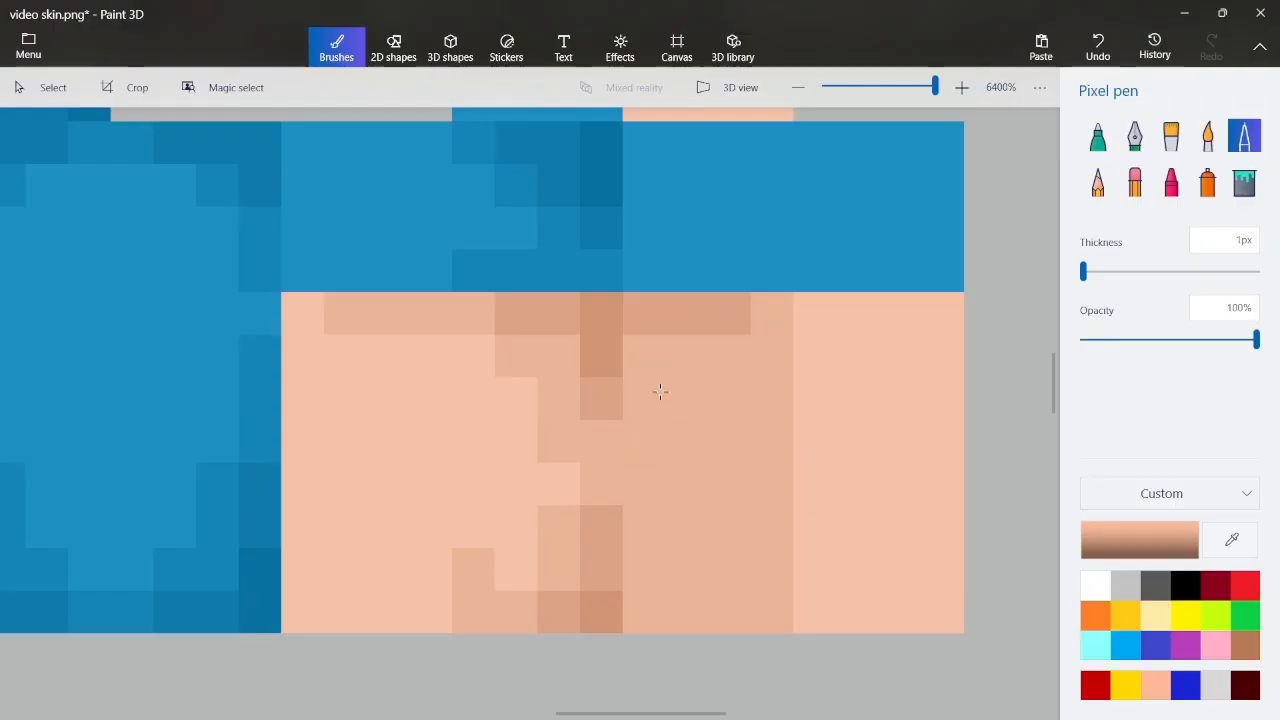
Paint the first three pixels of the third face's top skin row in the sampled darkest tan
click(1232, 540)
click(635, 335)
drag(635, 335, 746, 333)
Sample the medium tan and paint notched shading across the upper and lower skin rows of the third arm face
click(1232, 540)
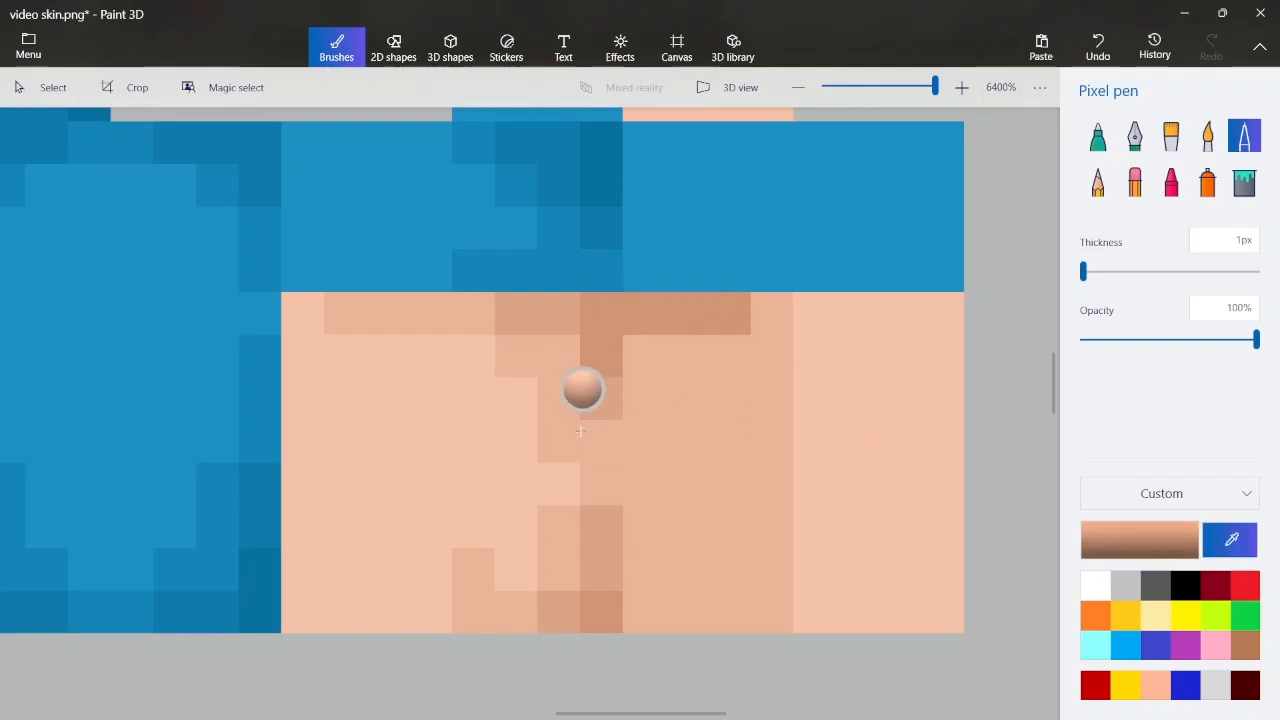
click(600, 360)
drag(640, 362, 647, 399)
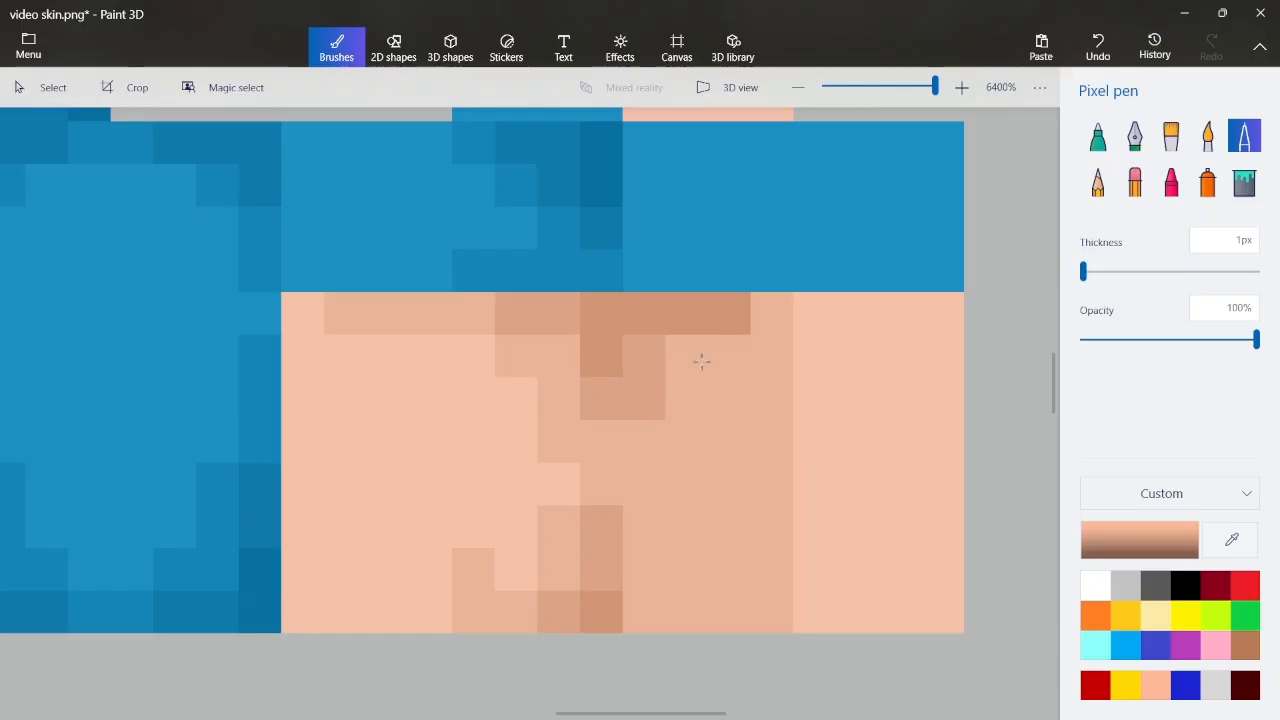
mouse_move(700, 357)
mouse_down()
mouse_move(729, 357)
mouse_move(672, 357)
mouse_up()
drag(768, 318, 766, 398)
mouse_move(637, 543)
mouse_down()
mouse_move(681, 603)
mouse_move(758, 597)
mouse_move(762, 540)
mouse_up()
drag(690, 568, 748, 572)
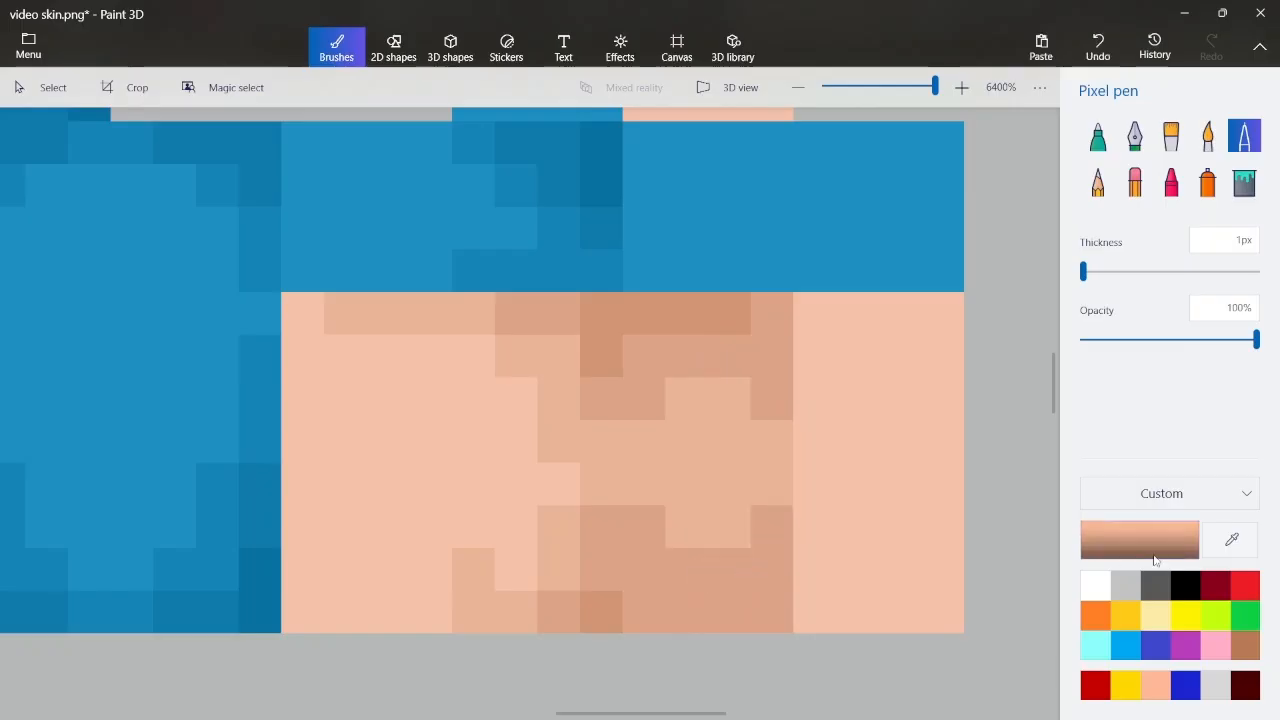
Sample the darkest tan and paint the first and last pixels of the third face's bottom skin row
click(1231, 540)
click(611, 619)
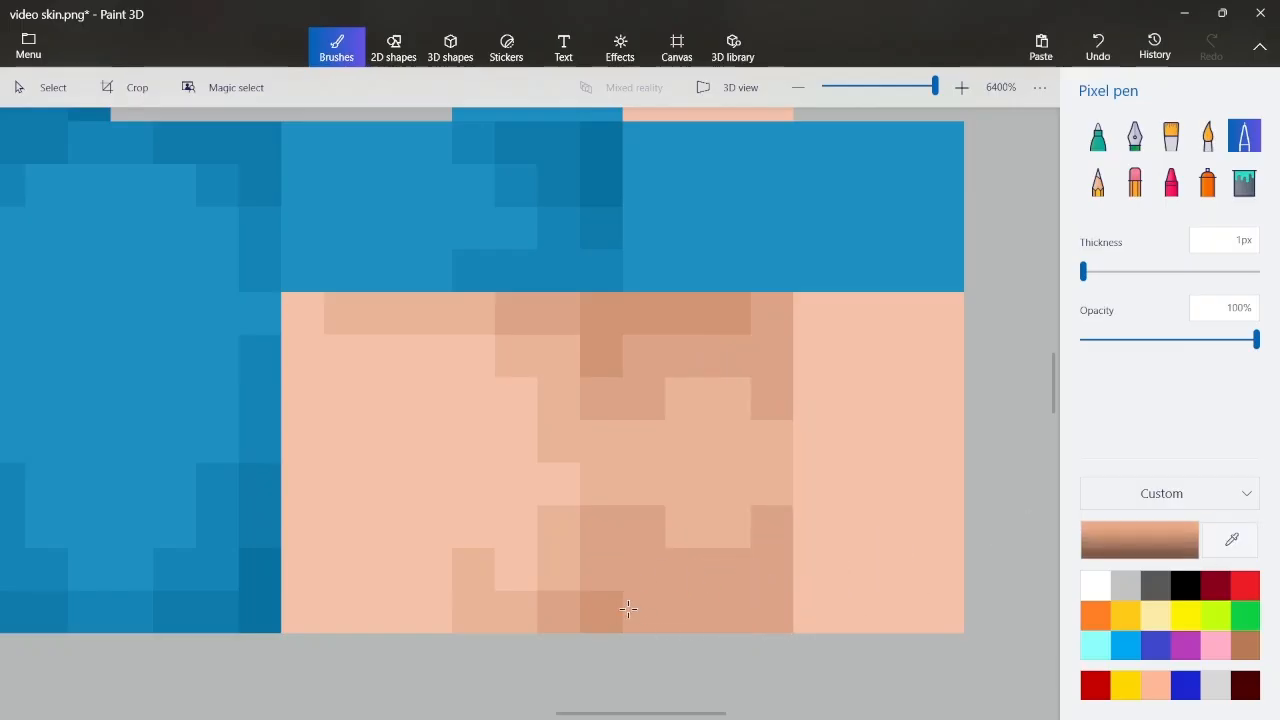
click(645, 608)
click(776, 603)
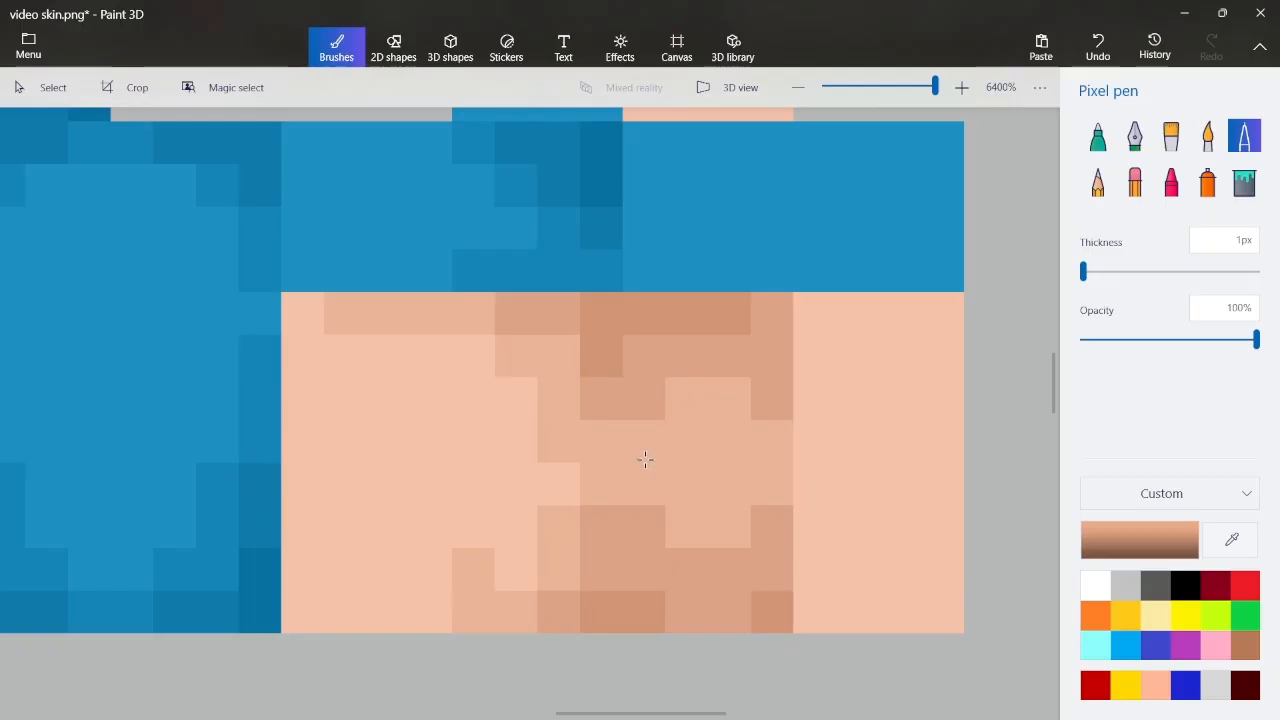
Sample the light tan and paint it along the entire bottom row of the first arm face
scroll(645, 459, down, 1)
scroll(690, 432, up, 2)
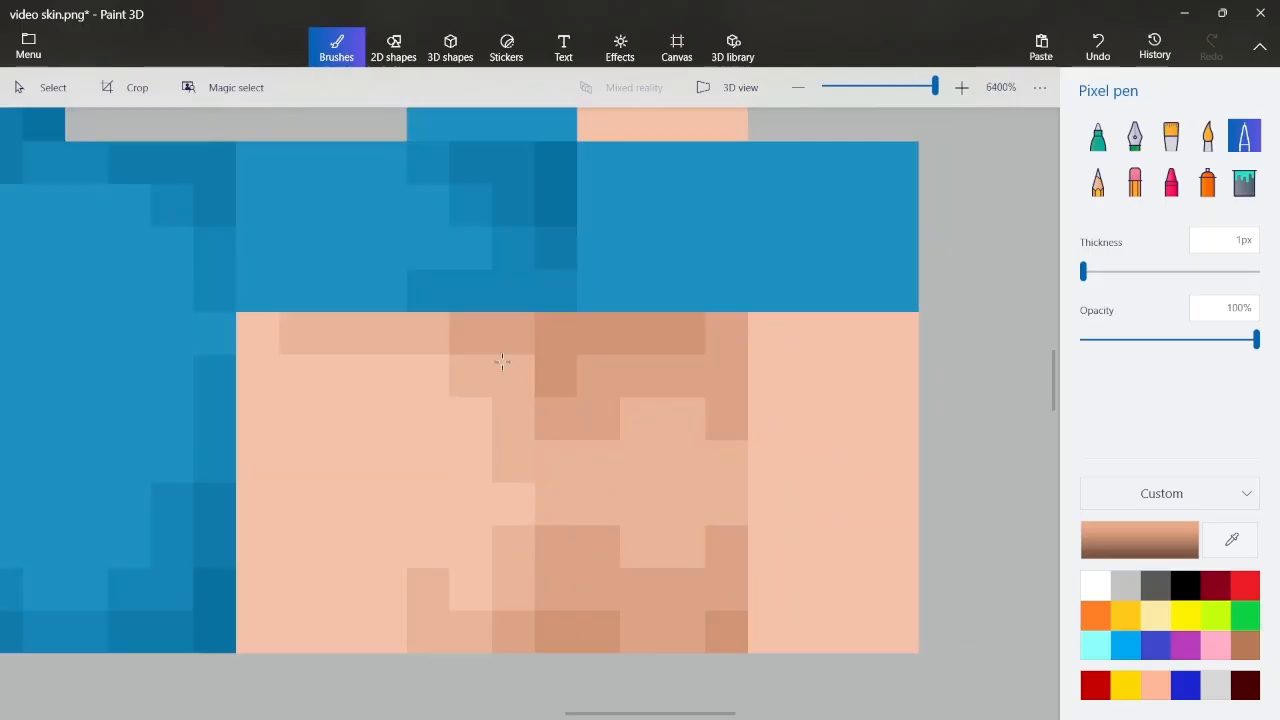
scroll(333, 430, down, 1)
scroll(267, 474, up, 1)
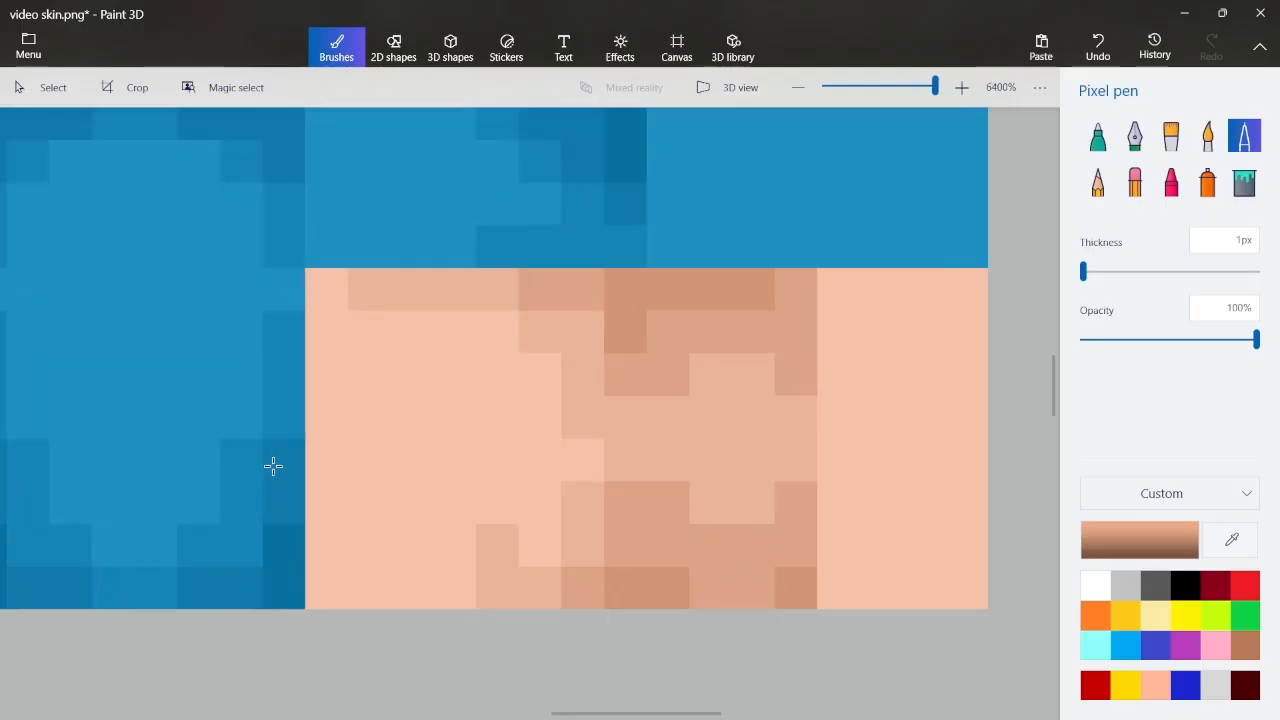
click(1231, 539)
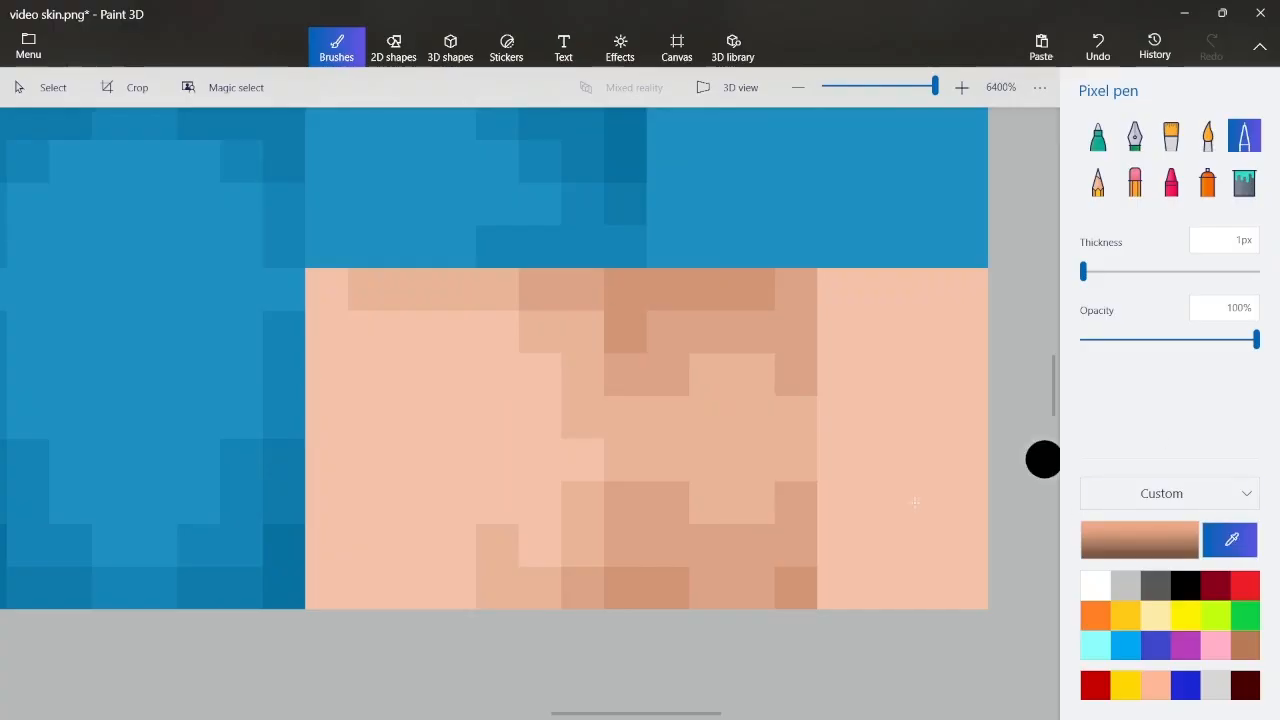
click(479, 538)
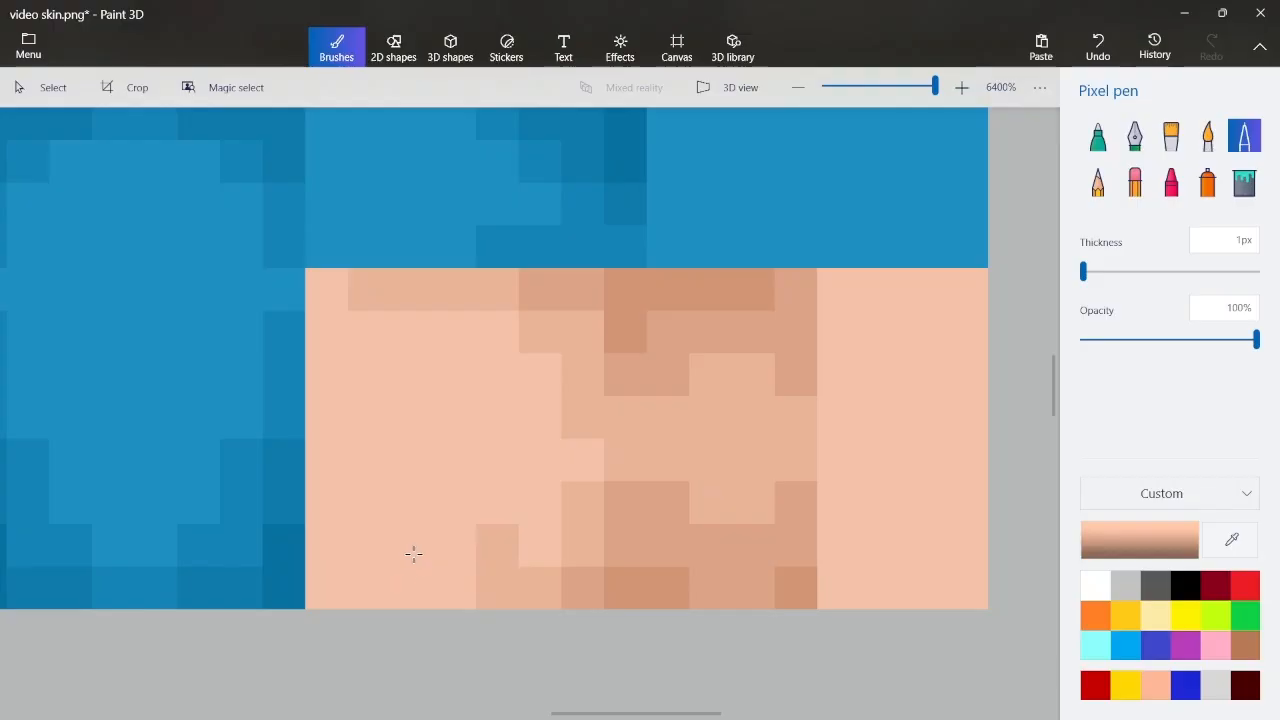
drag(453, 591, 337, 586)
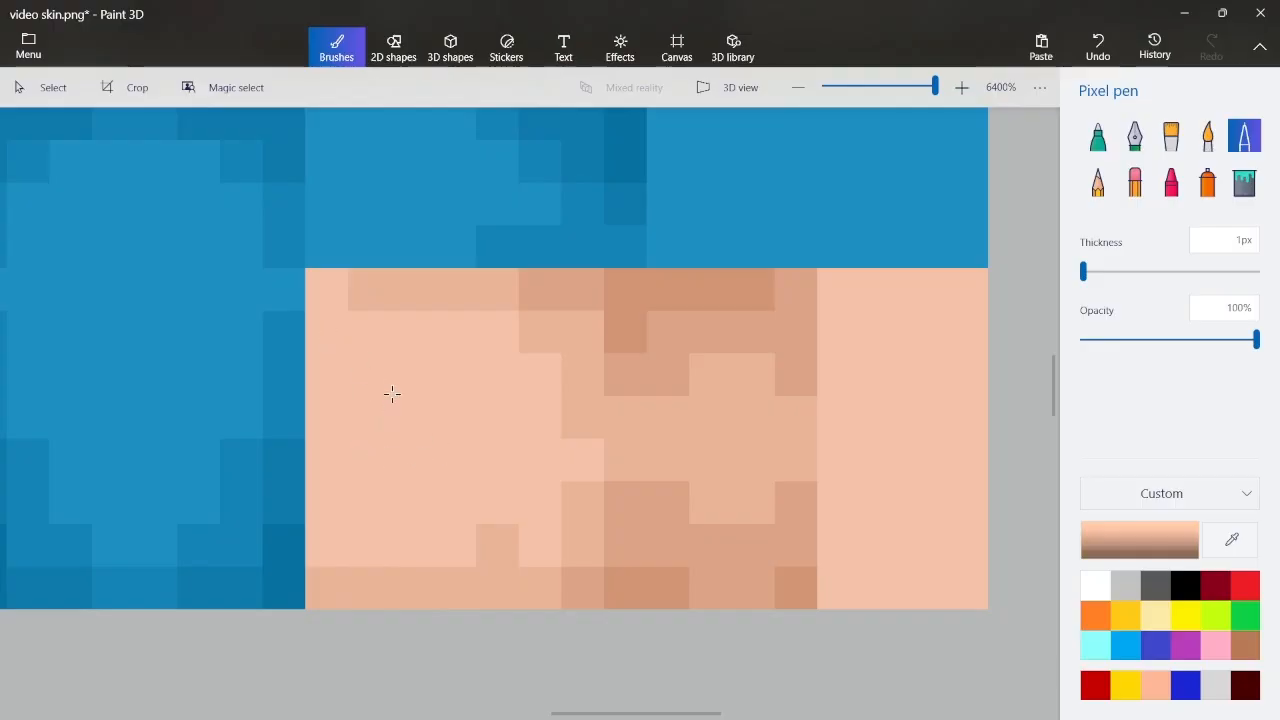
Try two light tan vertical strokes, each two pixels tall, inside the first arm face's skin, and undo both
drag(392, 393, 403, 411)
drag(371, 451, 379, 489)
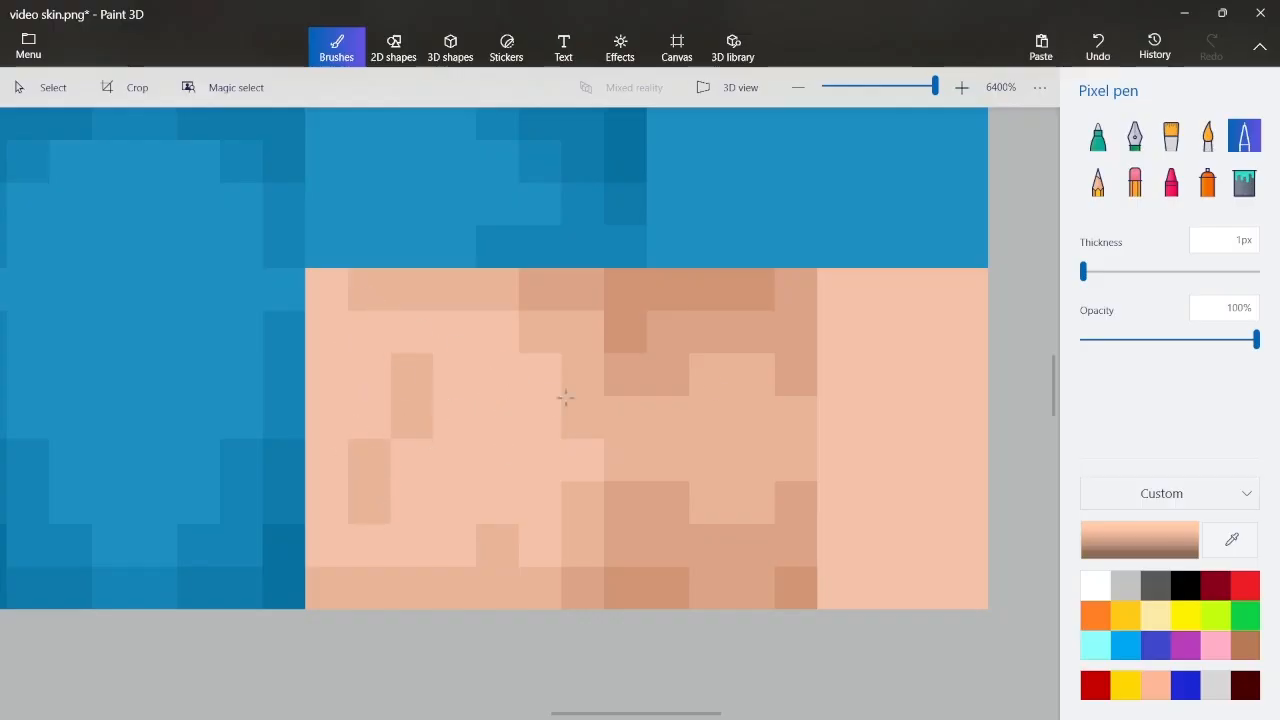
key(ctrl+z)
key(ctrl+z)
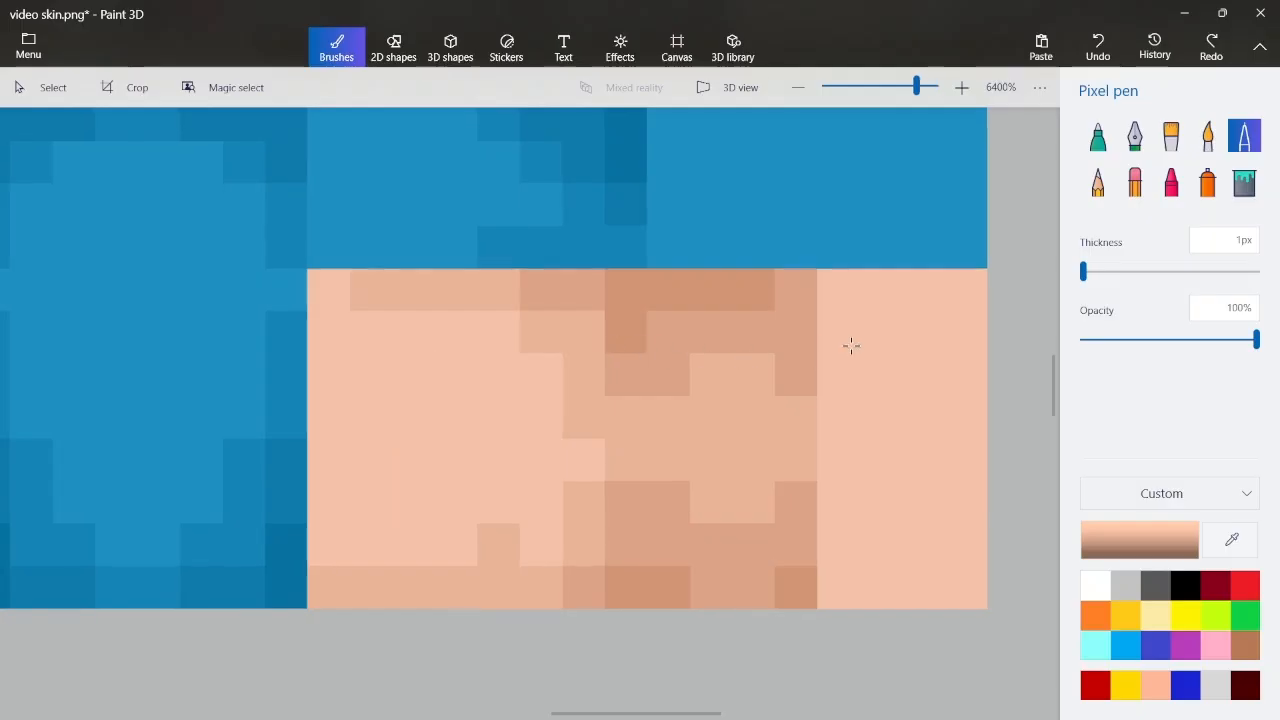
Paint the top three skin pixels of the fourth arm face's first column with light tan
scroll(849, 346, down, 2)
scroll(877, 346, up, 2)
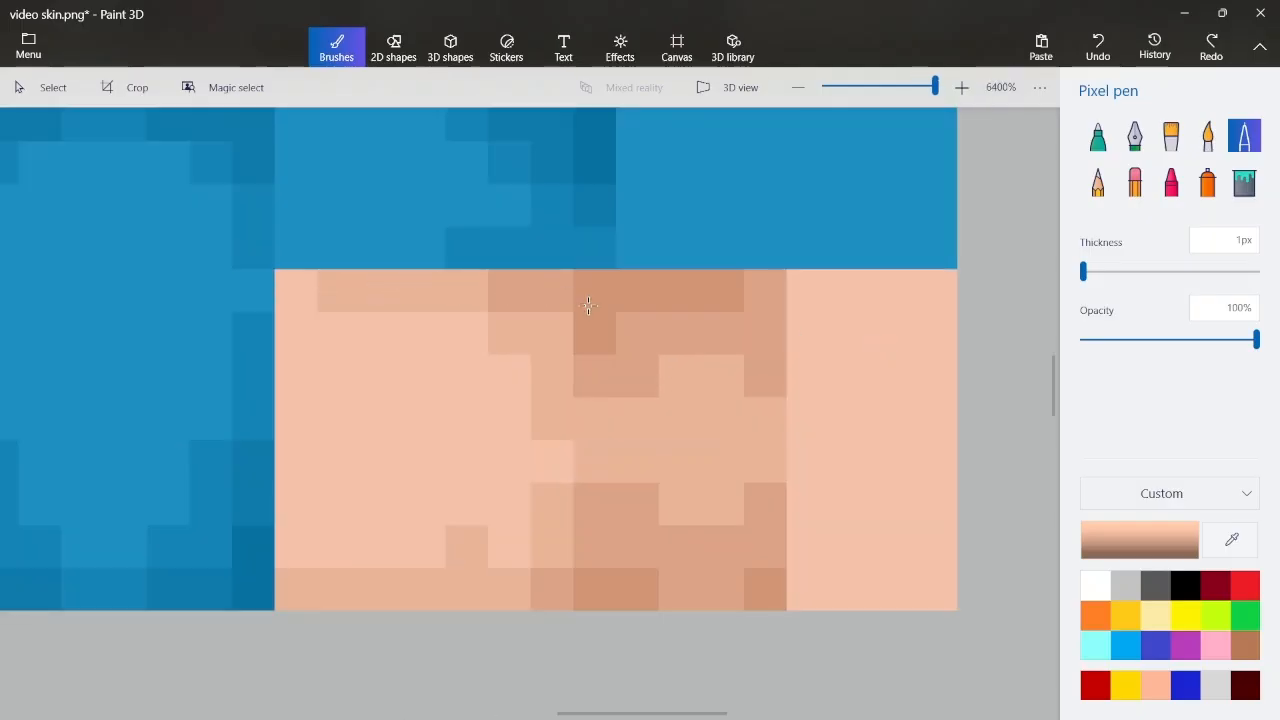
scroll(840, 330, down, 1)
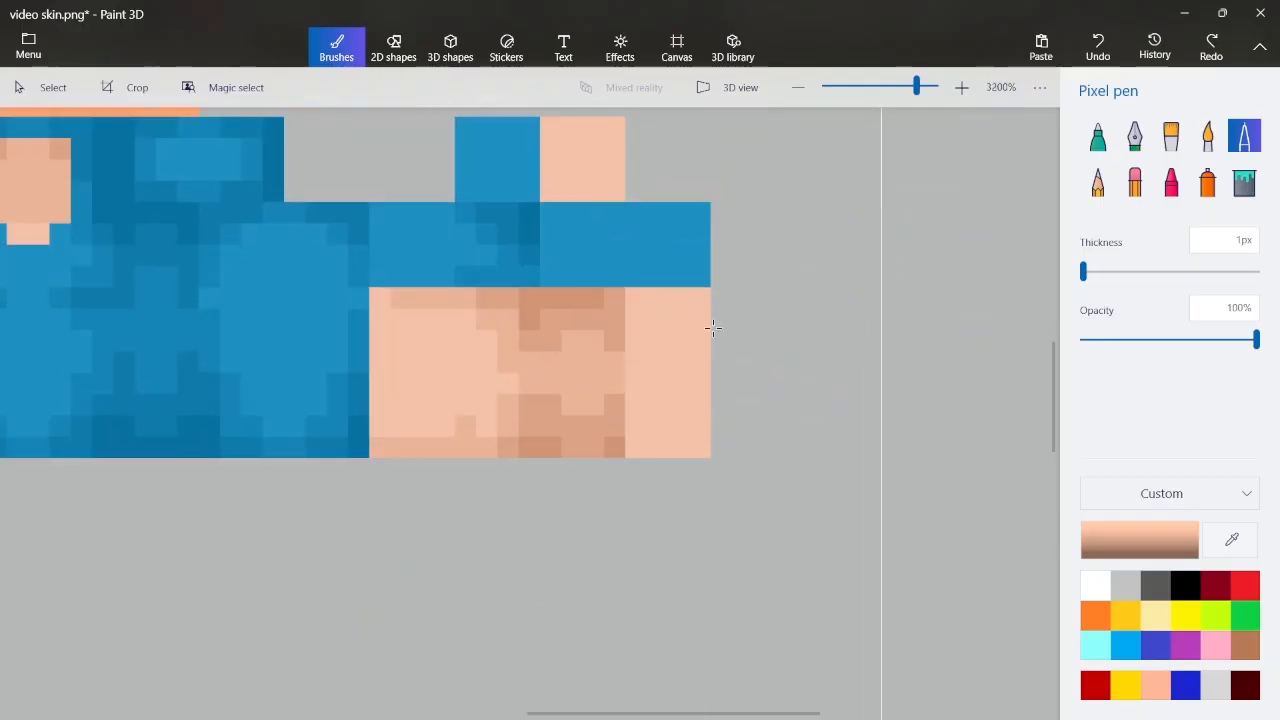
scroll(712, 328, up, 1)
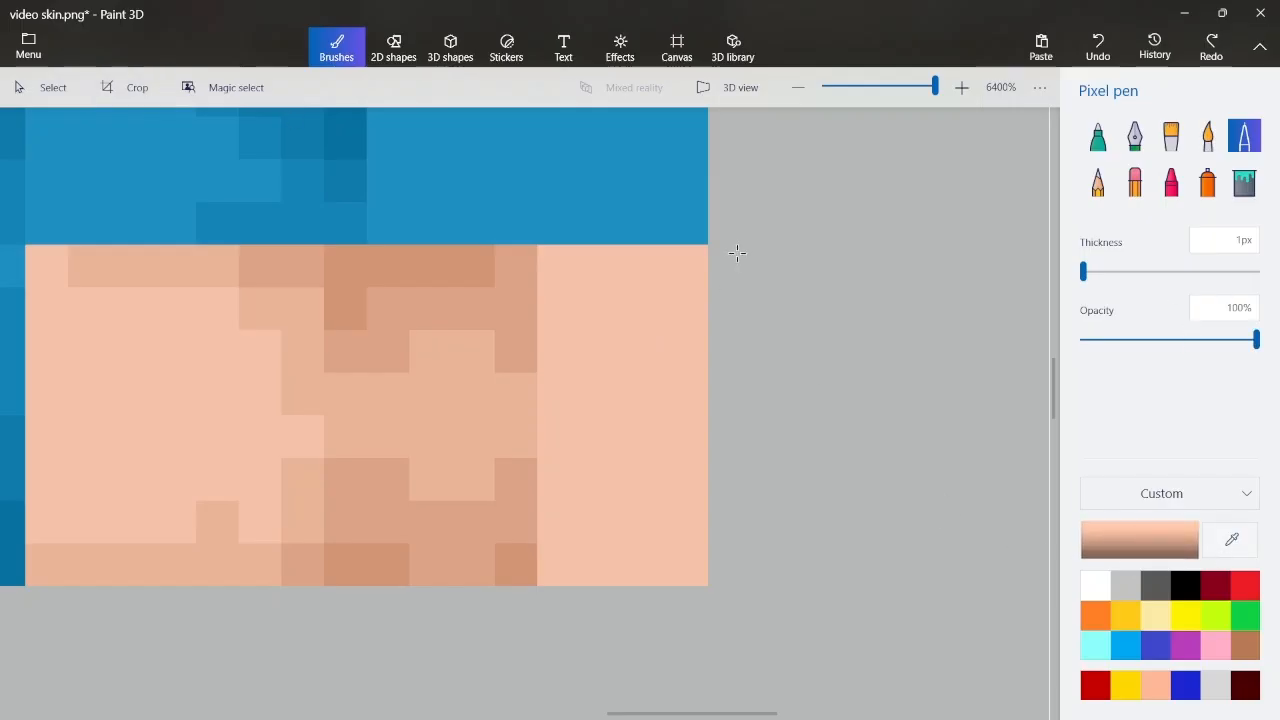
click(568, 277)
click(566, 310)
click(566, 350)
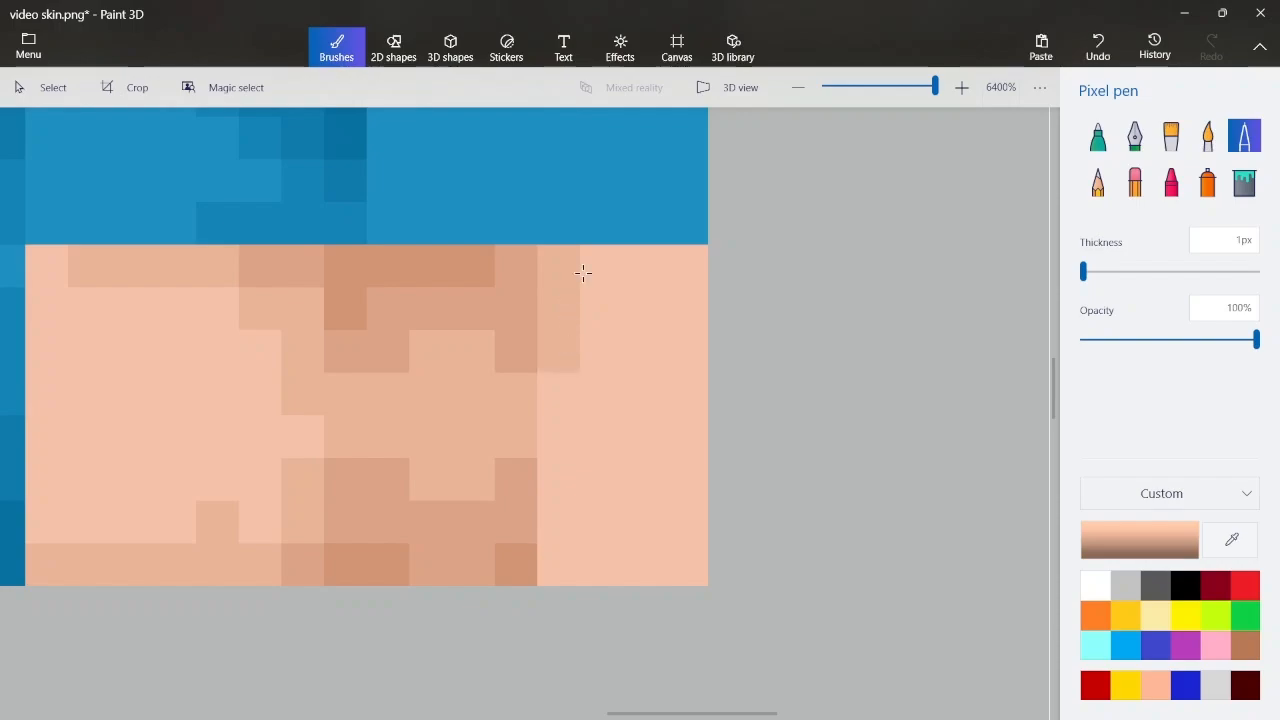
Try light tan shading across the fourth face's upper two skin rows and further down its first column, and undo it
click(602, 268)
click(650, 271)
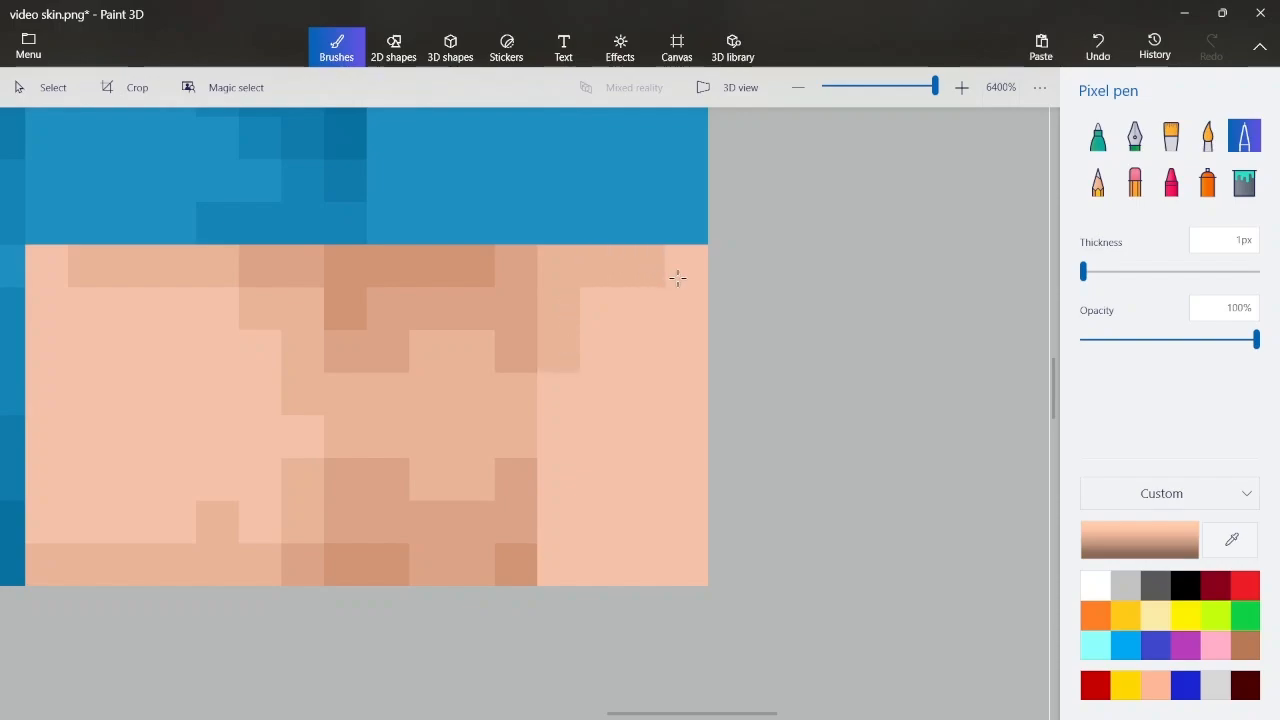
click(676, 277)
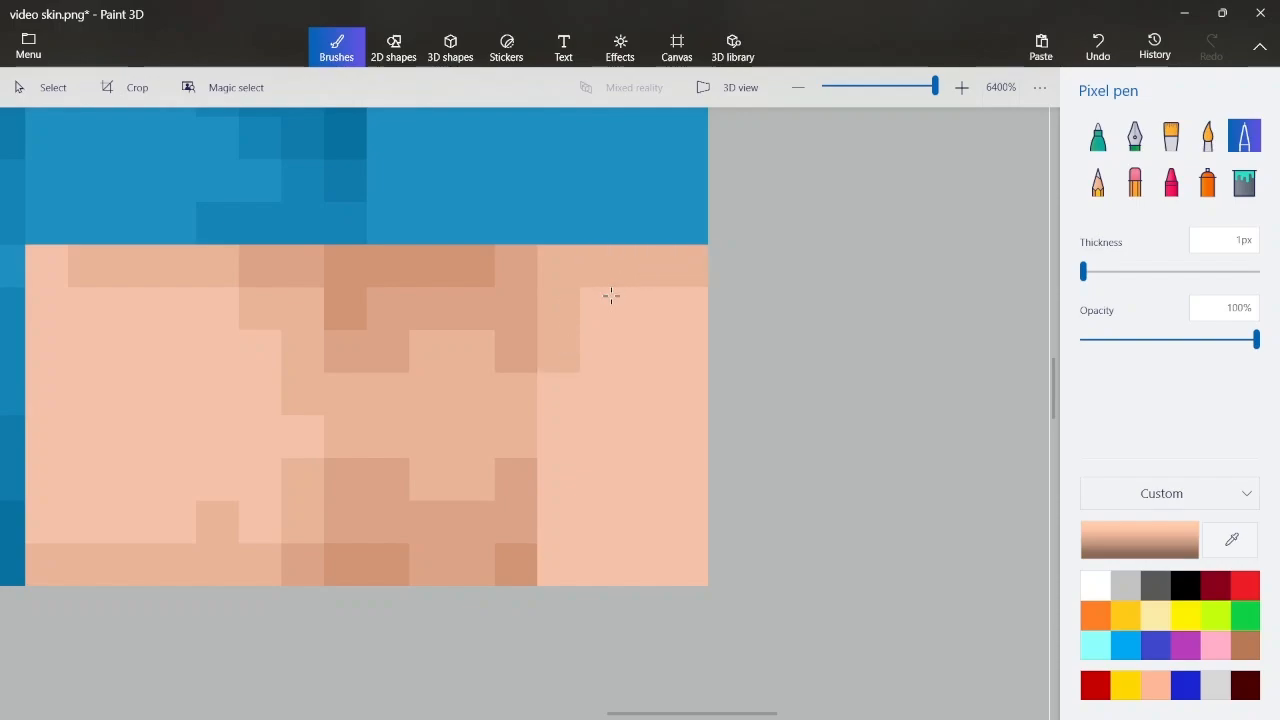
drag(648, 302, 606, 325)
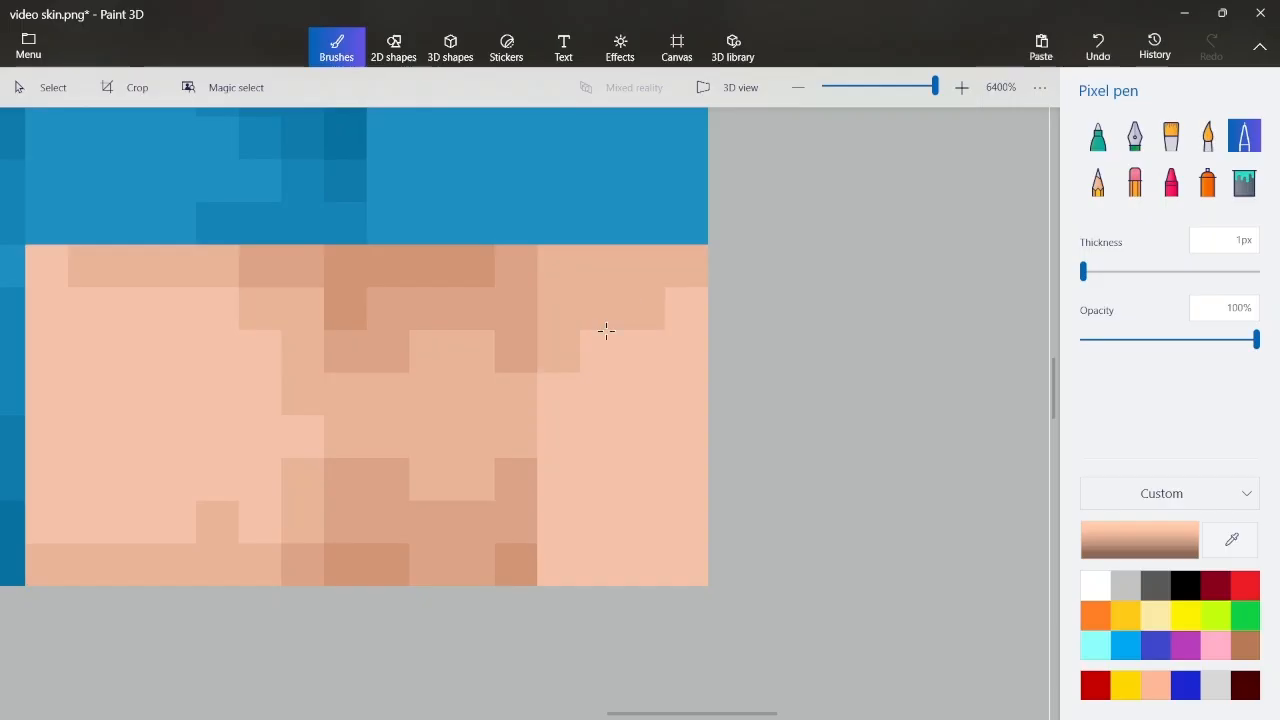
click(566, 392)
click(560, 436)
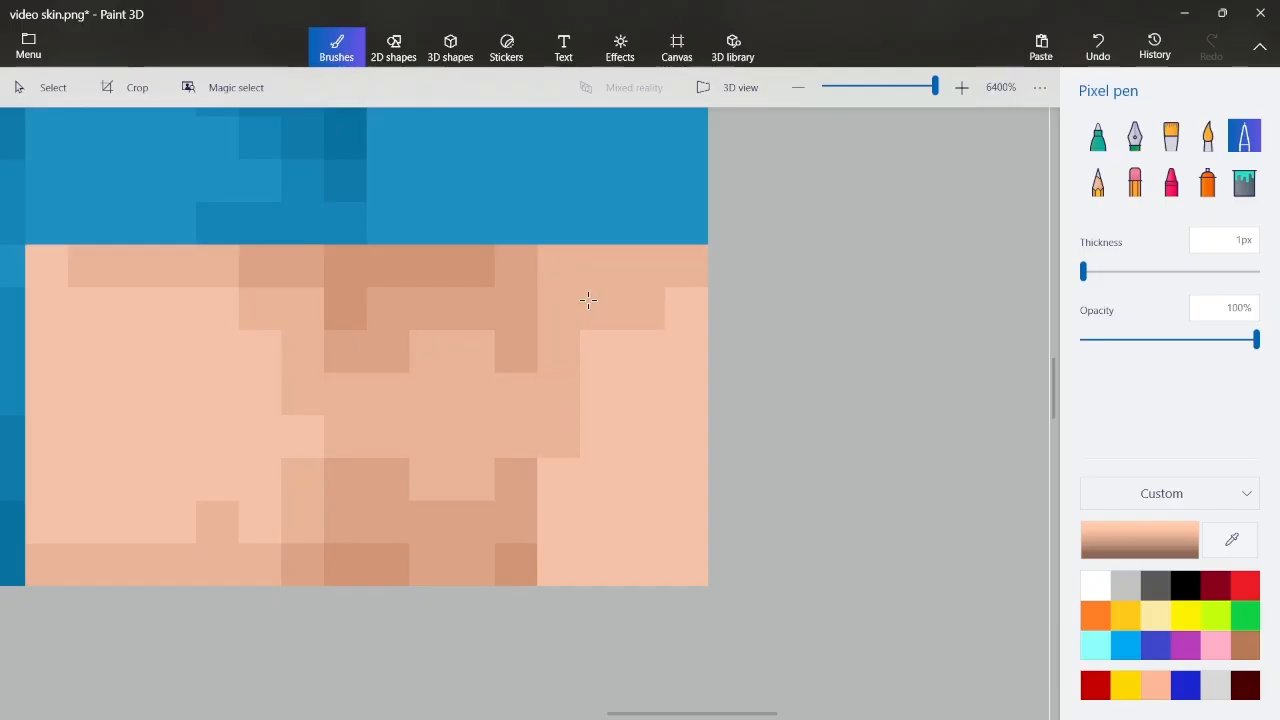
key(ctrl+z)
key(ctrl+z)
key(ctrl+z)
key(ctrl+z)
key(ctrl+z)
key(ctrl+z)
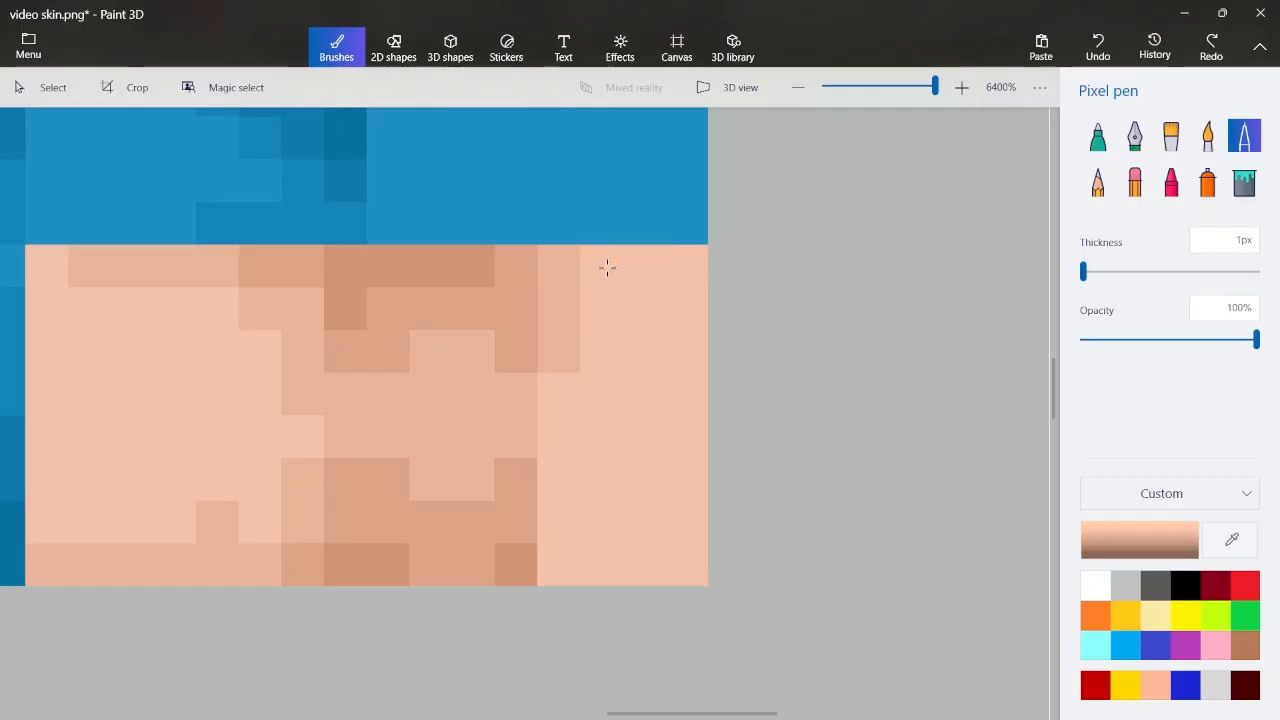
Paint light tan on the fourth face's second top skin pixel, the rest of its first column and a notched bottom edge
click(607, 267)
mouse_move(564, 384)
mouse_down()
mouse_move(560, 538)
mouse_move(604, 560)
mouse_move(702, 566)
mouse_move(682, 538)
mouse_move(650, 556)
mouse_move(604, 526)
mouse_move(609, 480)
mouse_move(609, 522)
mouse_move(669, 547)
mouse_up()
click(607, 522)
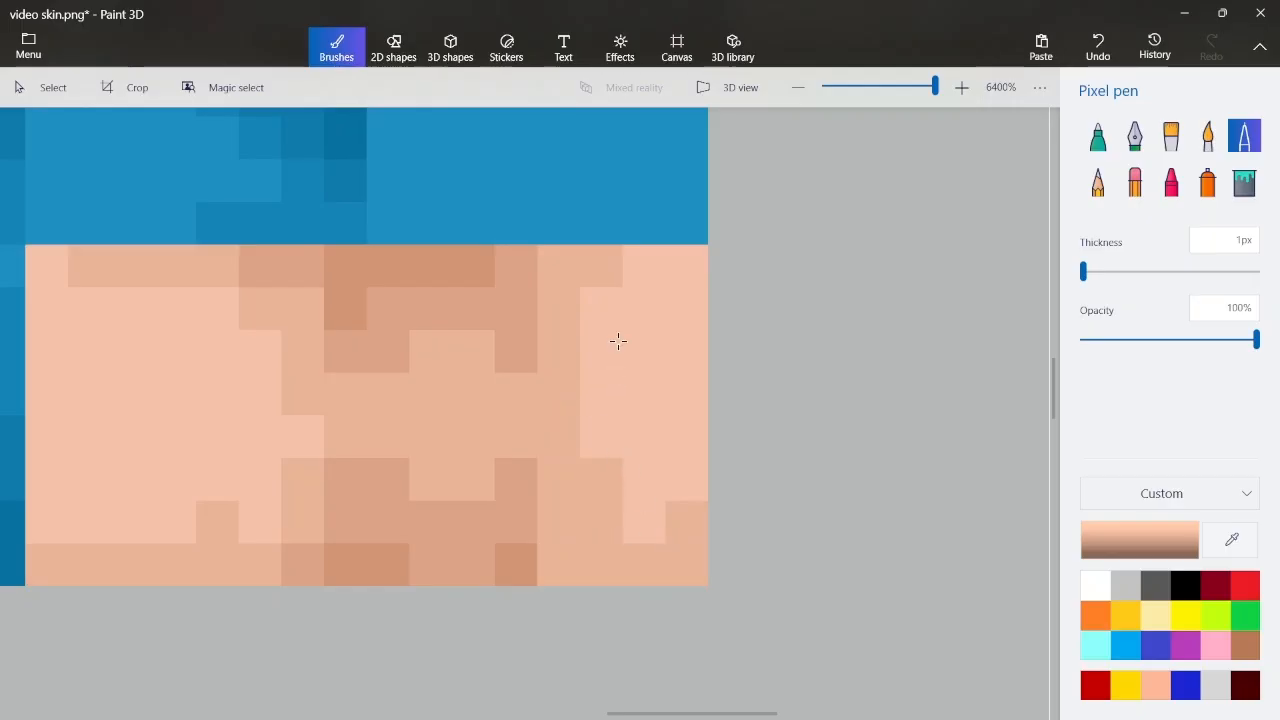
Sample the medium tan and paint the fourth face's first skin column at its top pixel and bottom three pixels, plus the bottom row's second pixel
click(1231, 540)
click(515, 302)
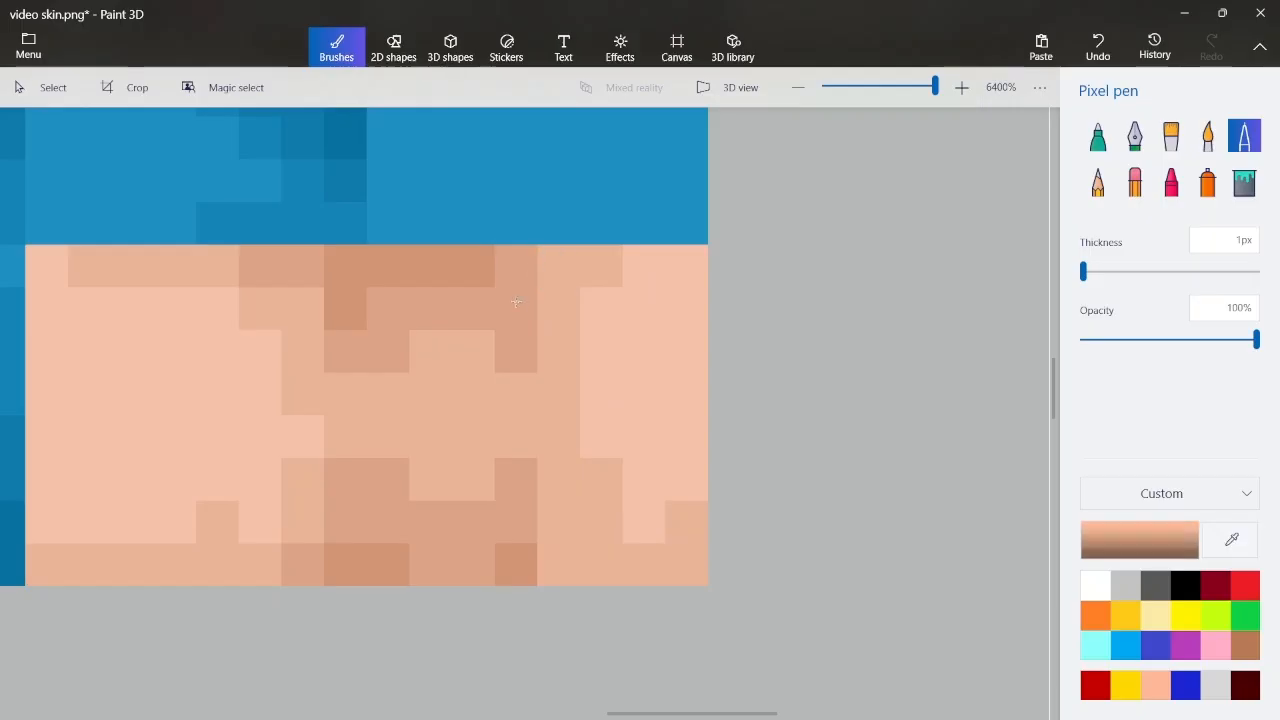
click(565, 280)
mouse_move(562, 523)
mouse_down()
mouse_move(566, 554)
mouse_move(601, 566)
mouse_up()
In the fourth face's first skin column, paint the bottom pixel with sampled darkest tan and the second pixel with sampled medium tan
click(1231, 540)
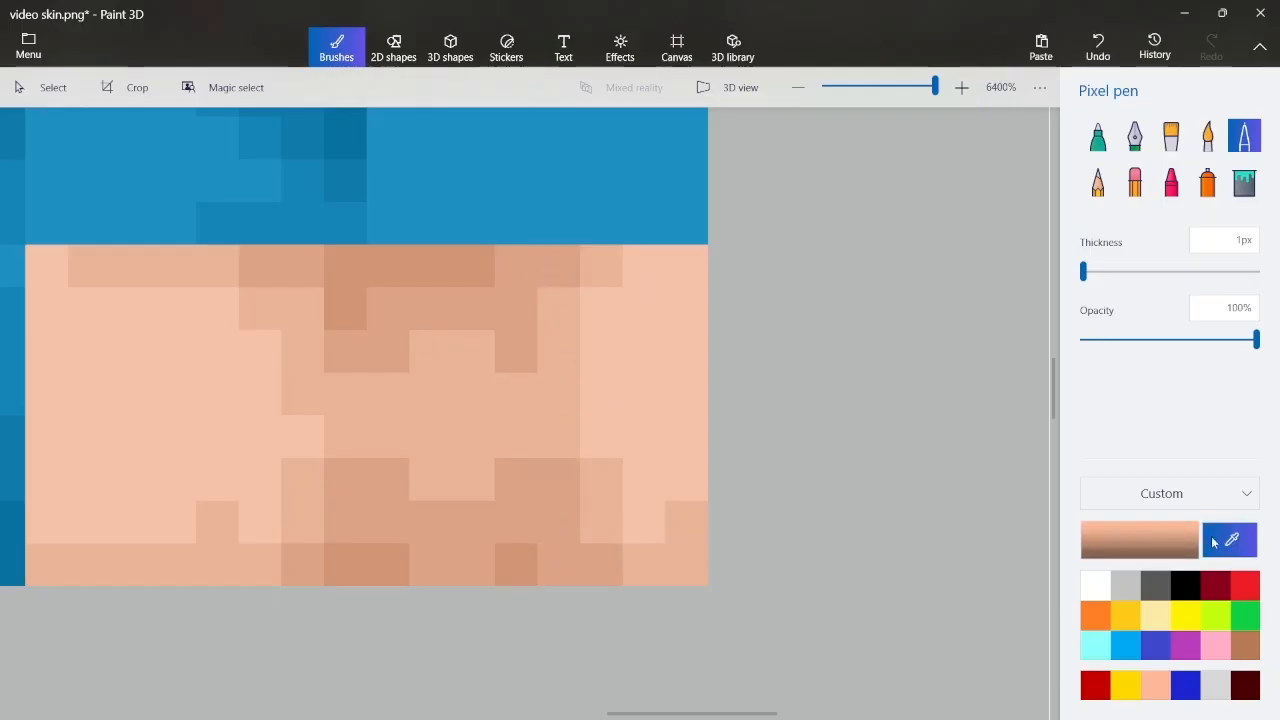
click(505, 528)
click(560, 558)
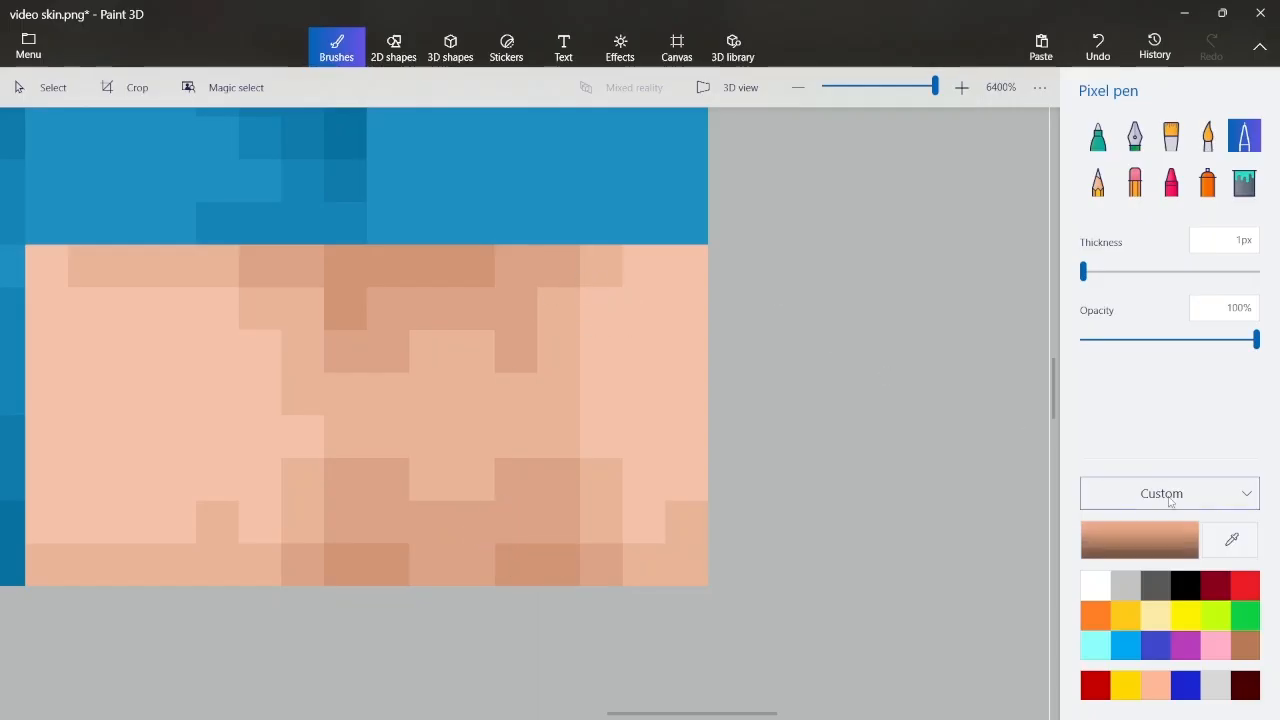
click(1231, 540)
click(551, 272)
click(561, 295)
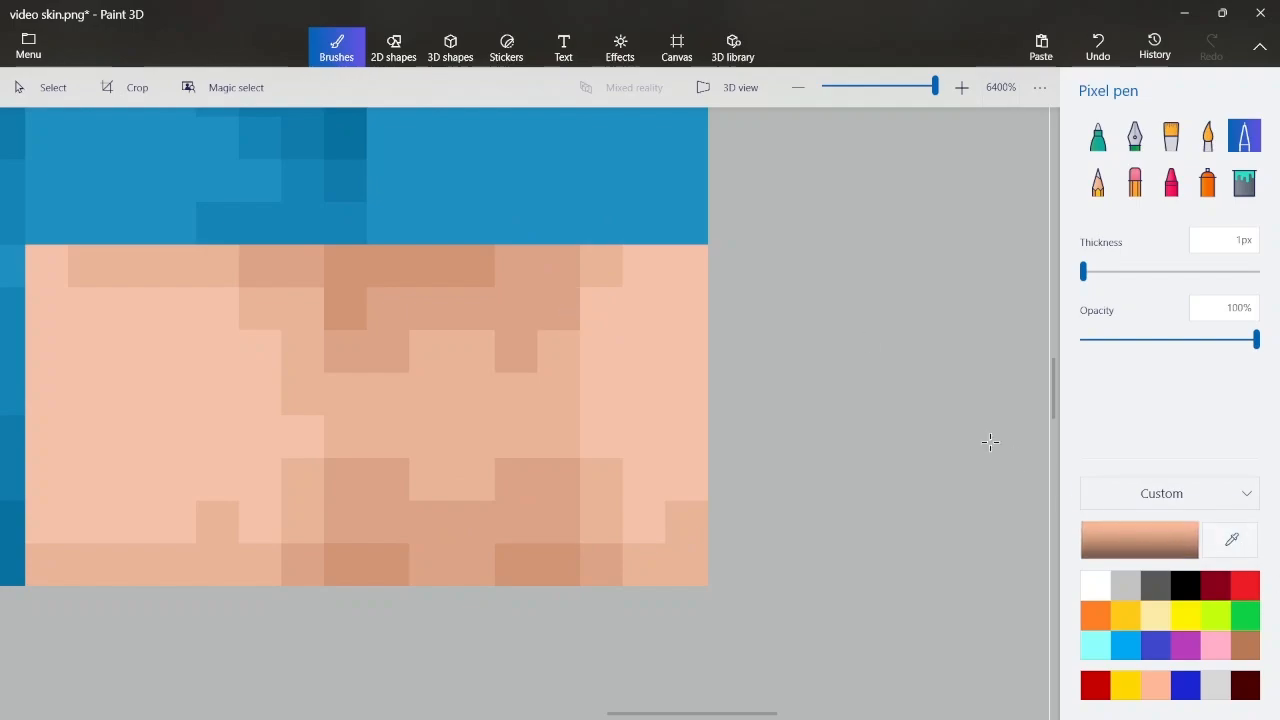
Sample the lightest shading blue from the second sleeve face and fill the whole third sleeve face with it
scroll(640, 336, down, 2)
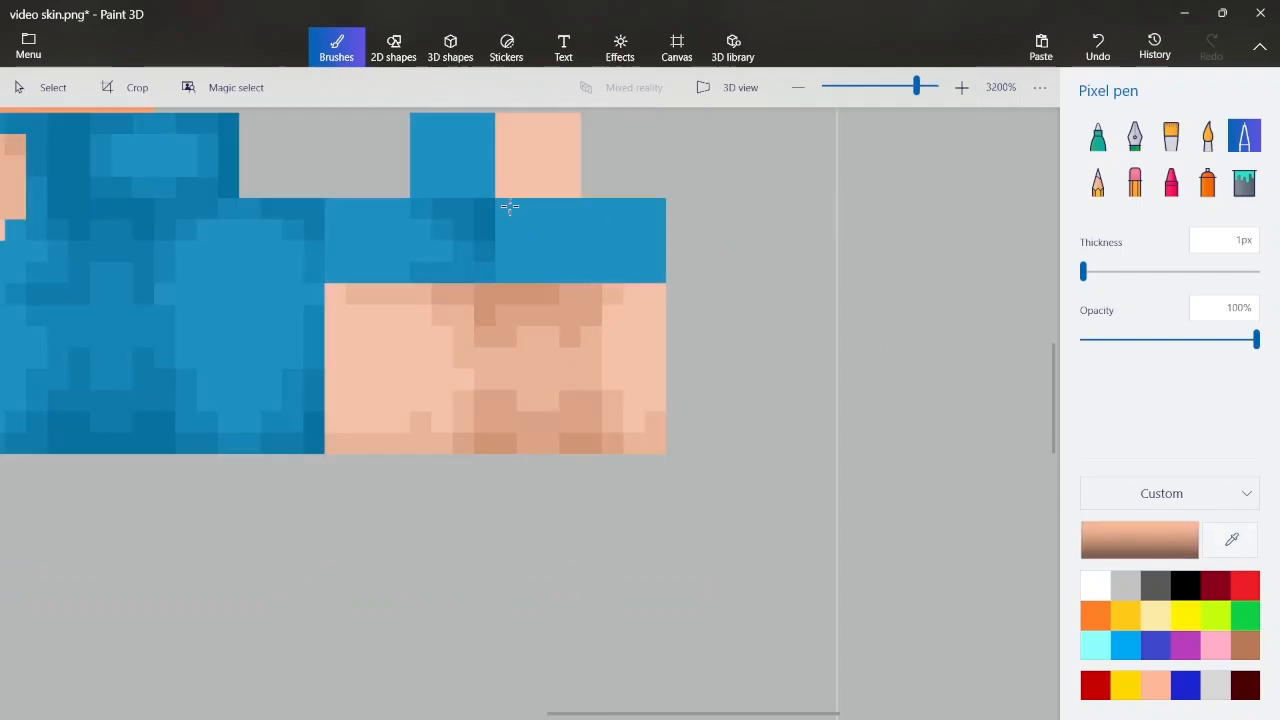
scroll(510, 207, up, 2)
click(1232, 539)
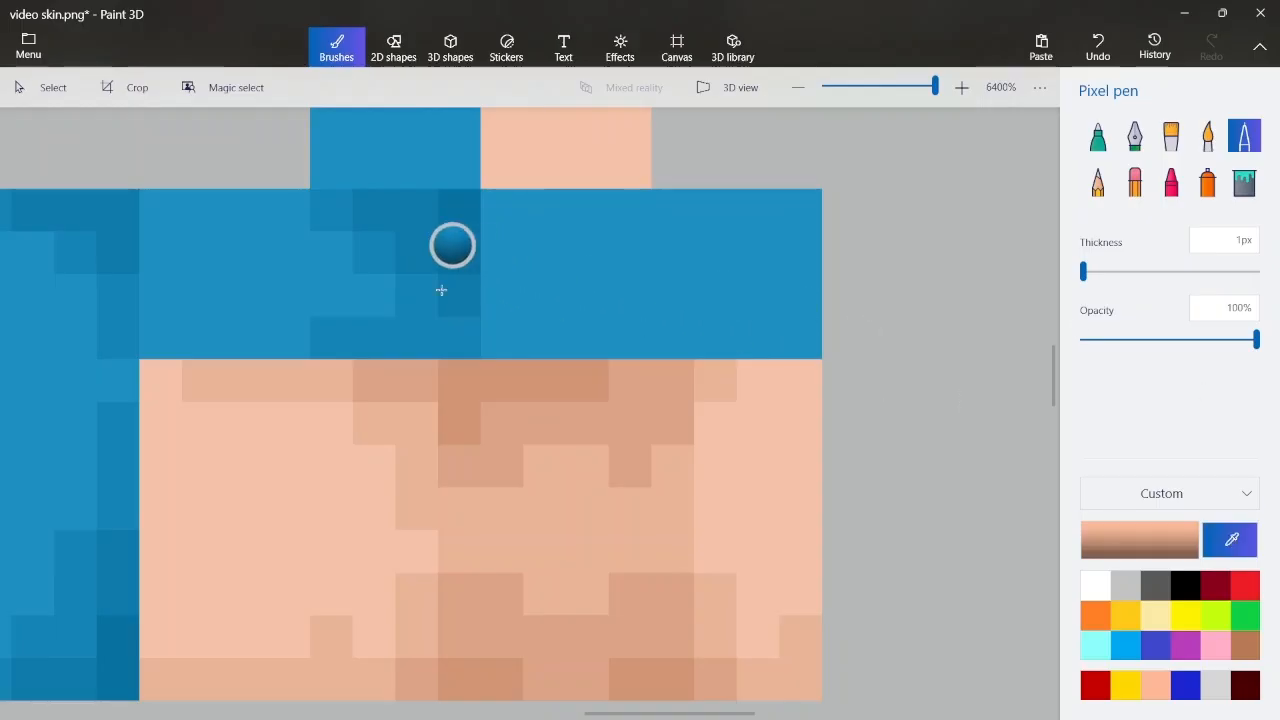
click(444, 330)
mouse_move(488, 210)
mouse_down()
mouse_move(619, 216)
mouse_move(625, 288)
mouse_move(607, 340)
mouse_move(517, 319)
mouse_move(507, 265)
mouse_move(527, 245)
mouse_move(538, 280)
mouse_move(585, 270)
mouse_up()
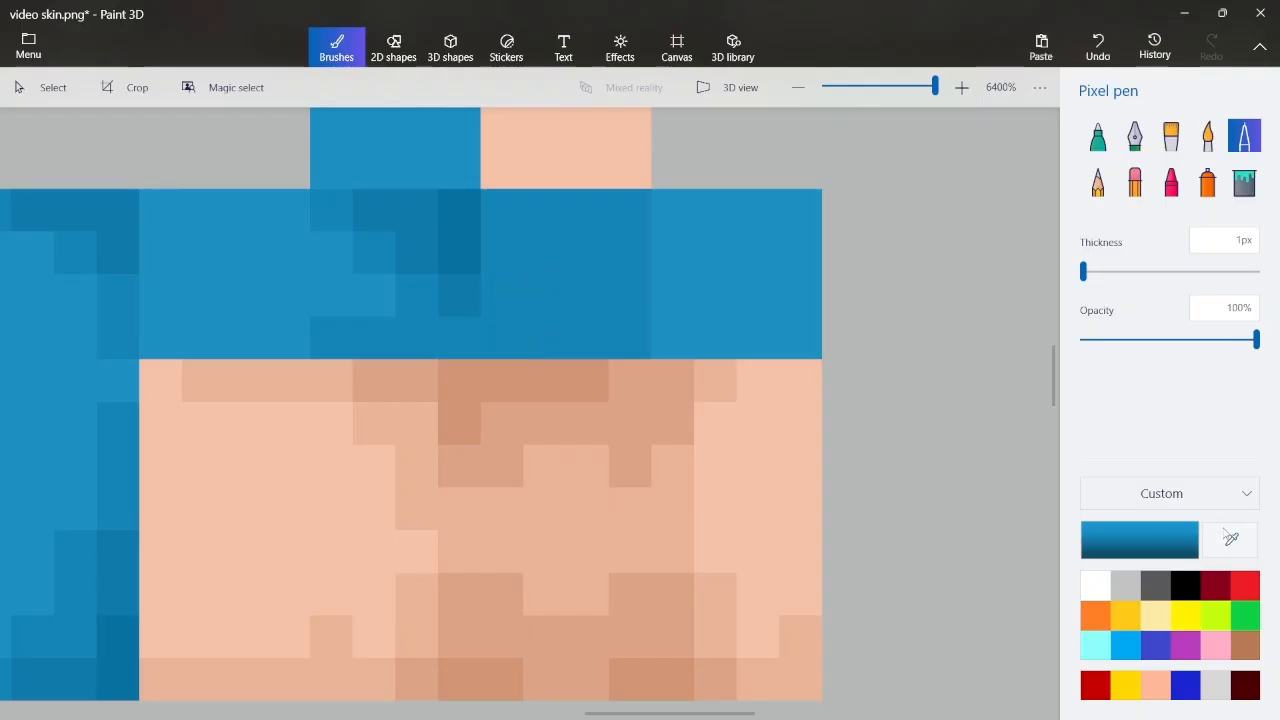
Sample the dark and darkest blues and shade the third sleeve face's top row and both edge columns down to the third row
click(1230, 538)
click(474, 251)
mouse_move(491, 251)
mouse_down()
mouse_move(522, 200)
mouse_move(605, 219)
mouse_move(621, 225)
mouse_move(631, 289)
mouse_move(614, 261)
mouse_move(474, 234)
mouse_move(466, 245)
mouse_move(497, 240)
mouse_up()
click(1231, 538)
click(466, 245)
drag(615, 226, 618, 244)
click(590, 226)
click(545, 228)
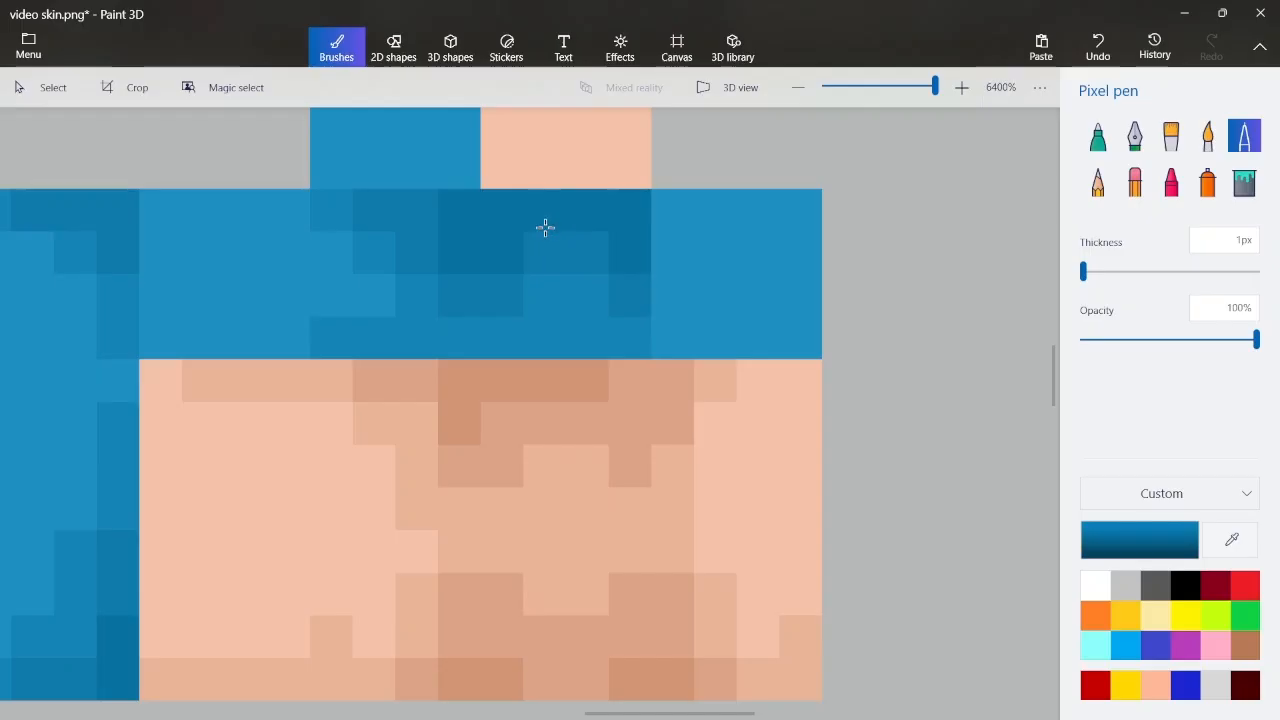
Sample the lightest shading blue and paint the fourth sleeve face's first column and first three top-row pixels
scroll(586, 273, down, 1)
scroll(587, 247, up, 1)
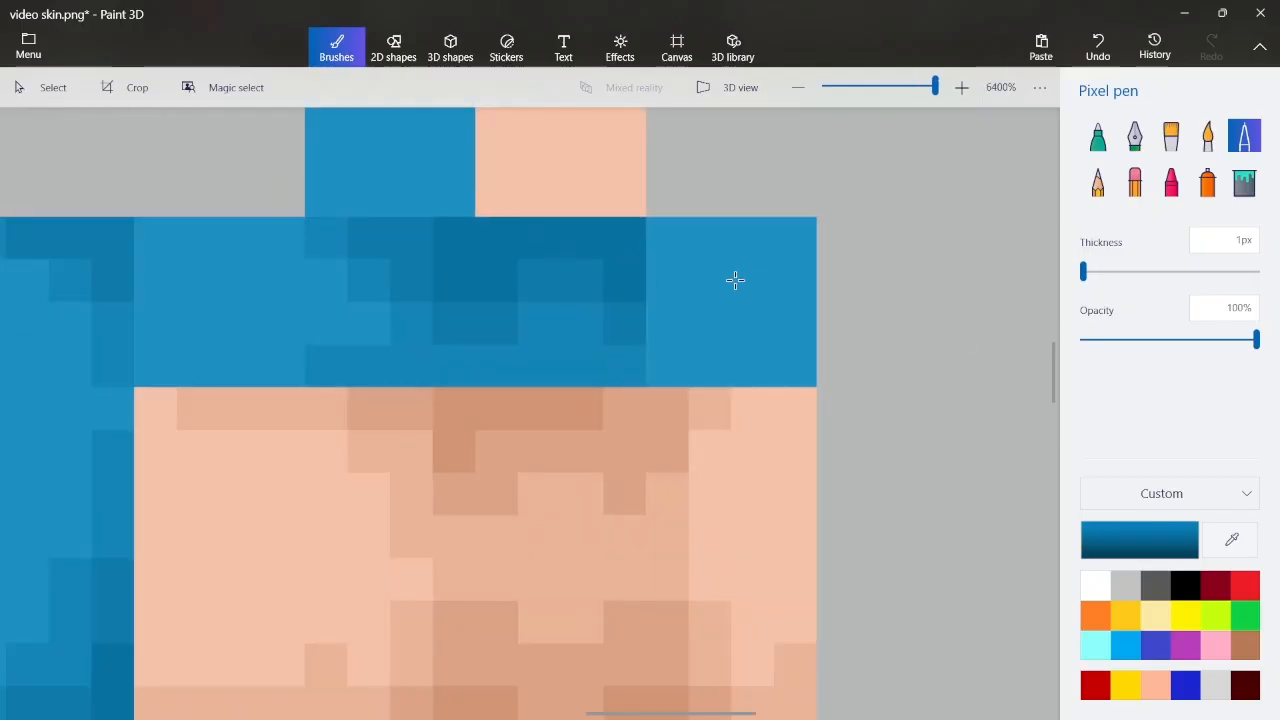
scroll(735, 281, down, 1)
scroll(703, 273, up, 1)
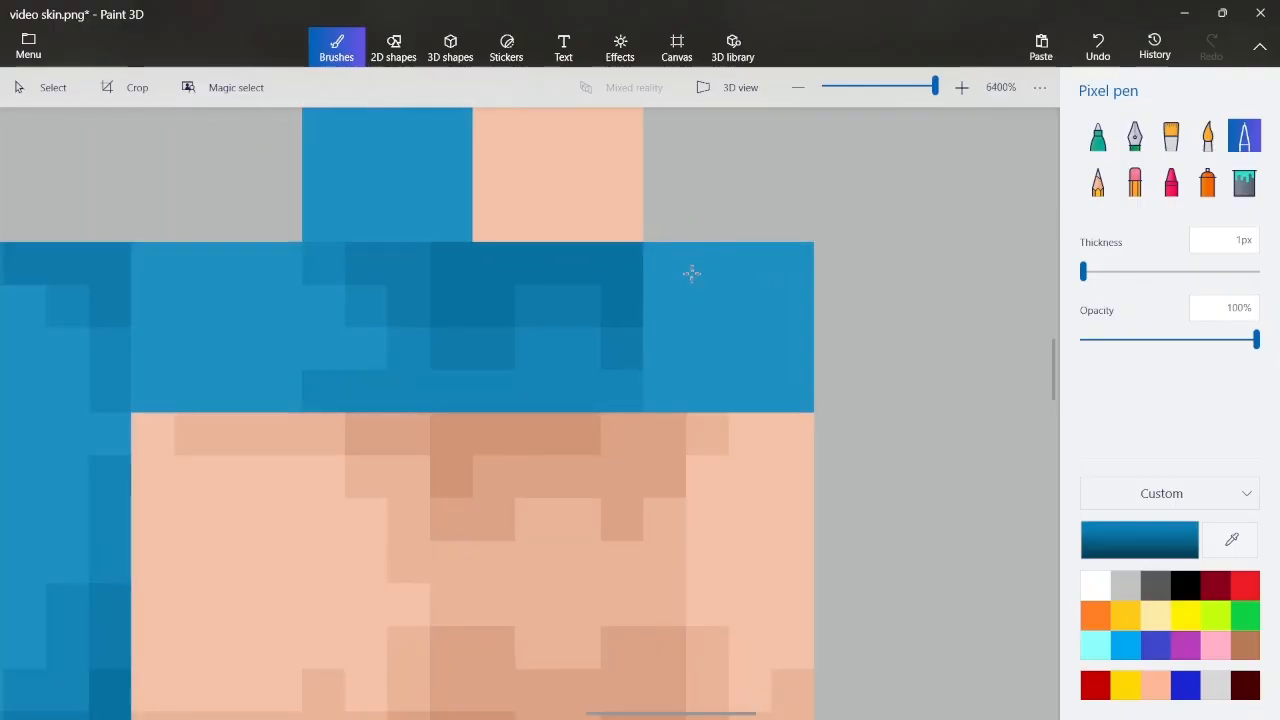
click(1222, 540)
click(505, 340)
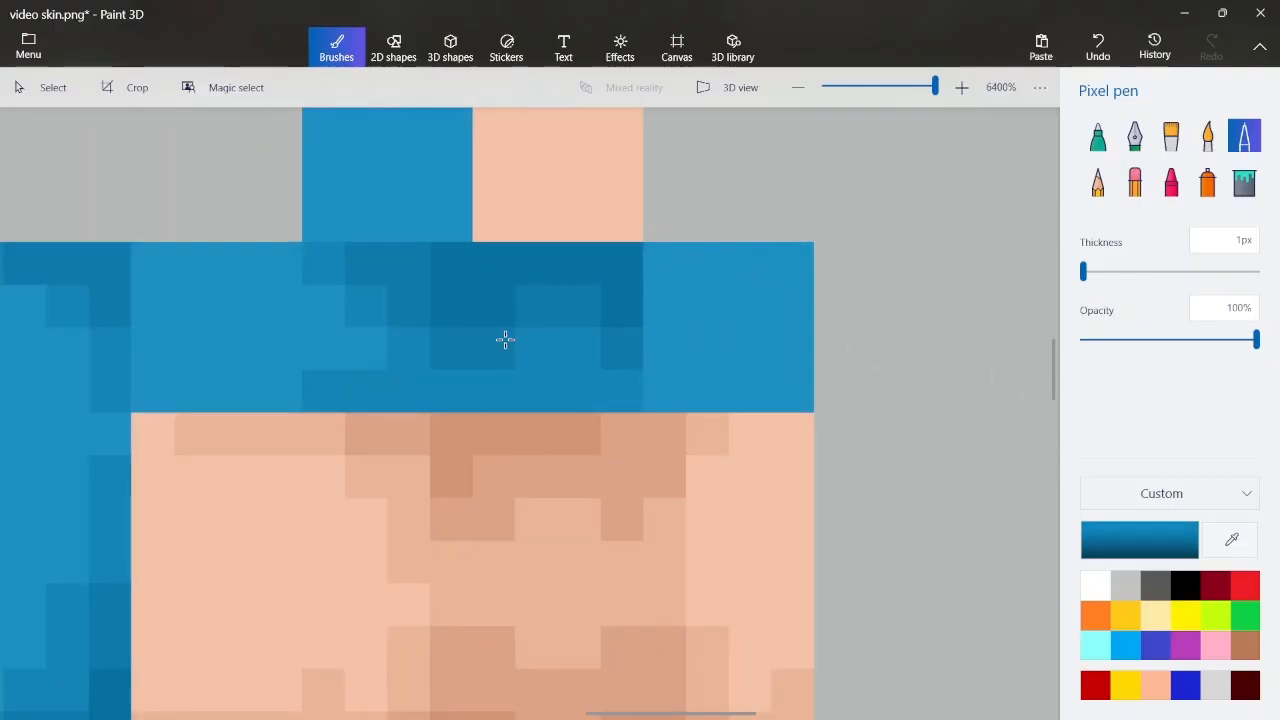
click(1232, 540)
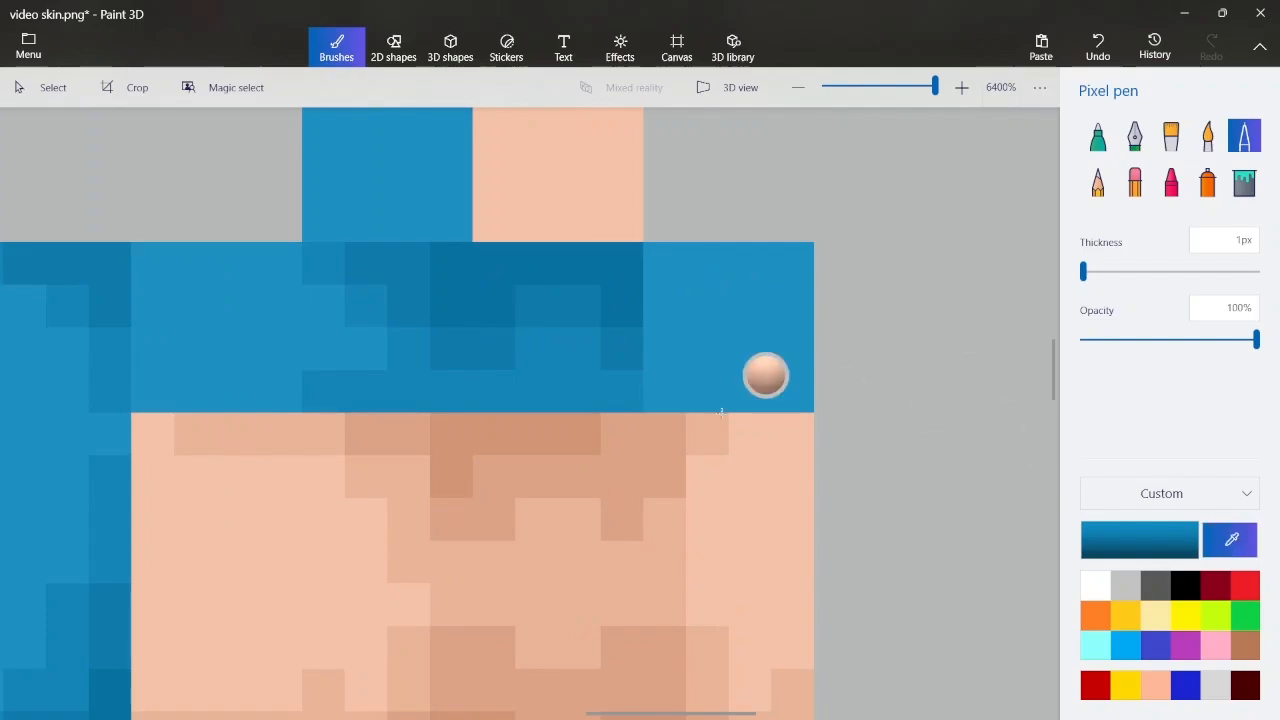
click(566, 378)
mouse_move(734, 265)
mouse_down()
mouse_move(667, 276)
mouse_move(666, 362)
mouse_up()
click(676, 381)
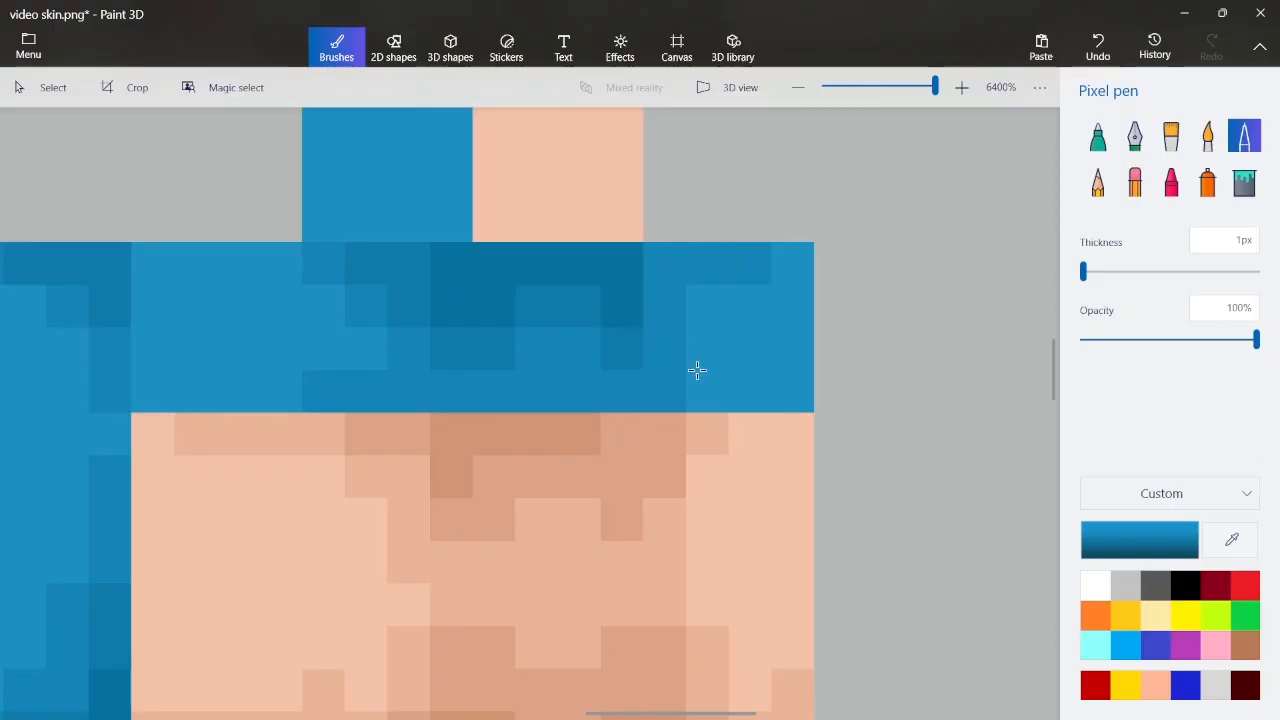
Copy the second sleeve face's 4 × 4 px block, flip it horizontally and place it over the fourth sleeve face
click(40, 87)
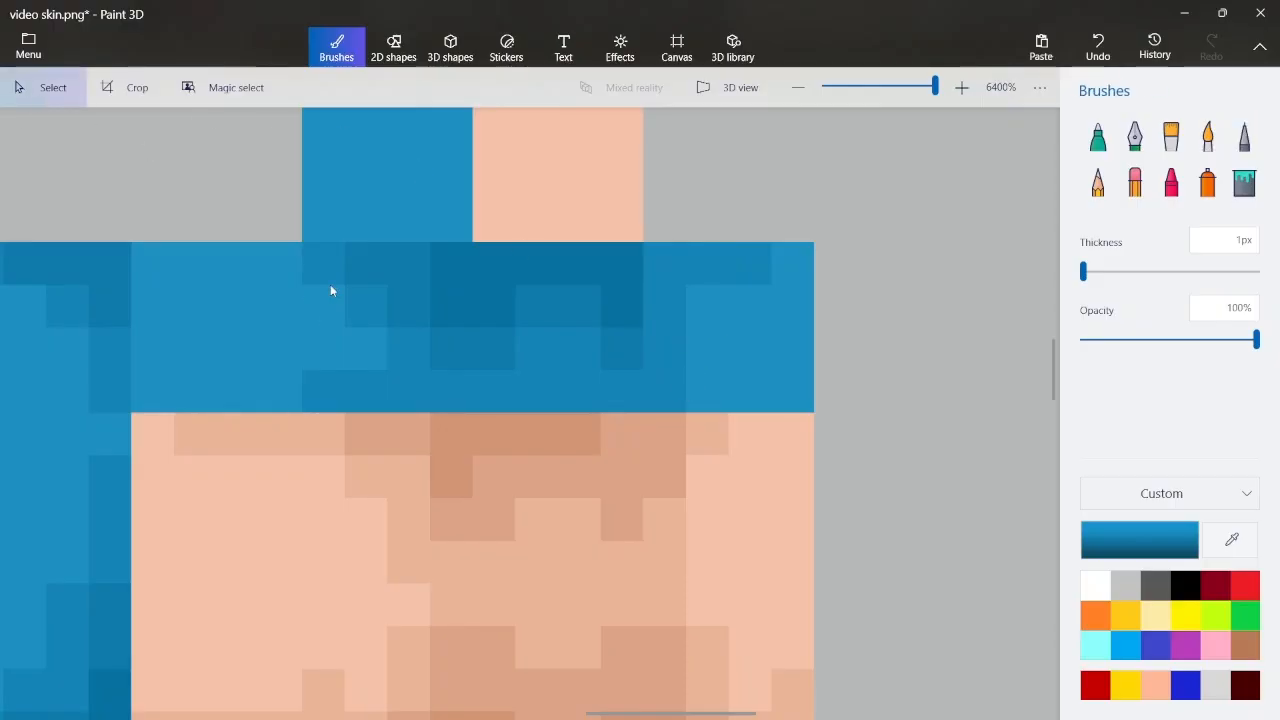
drag(305, 250, 472, 412)
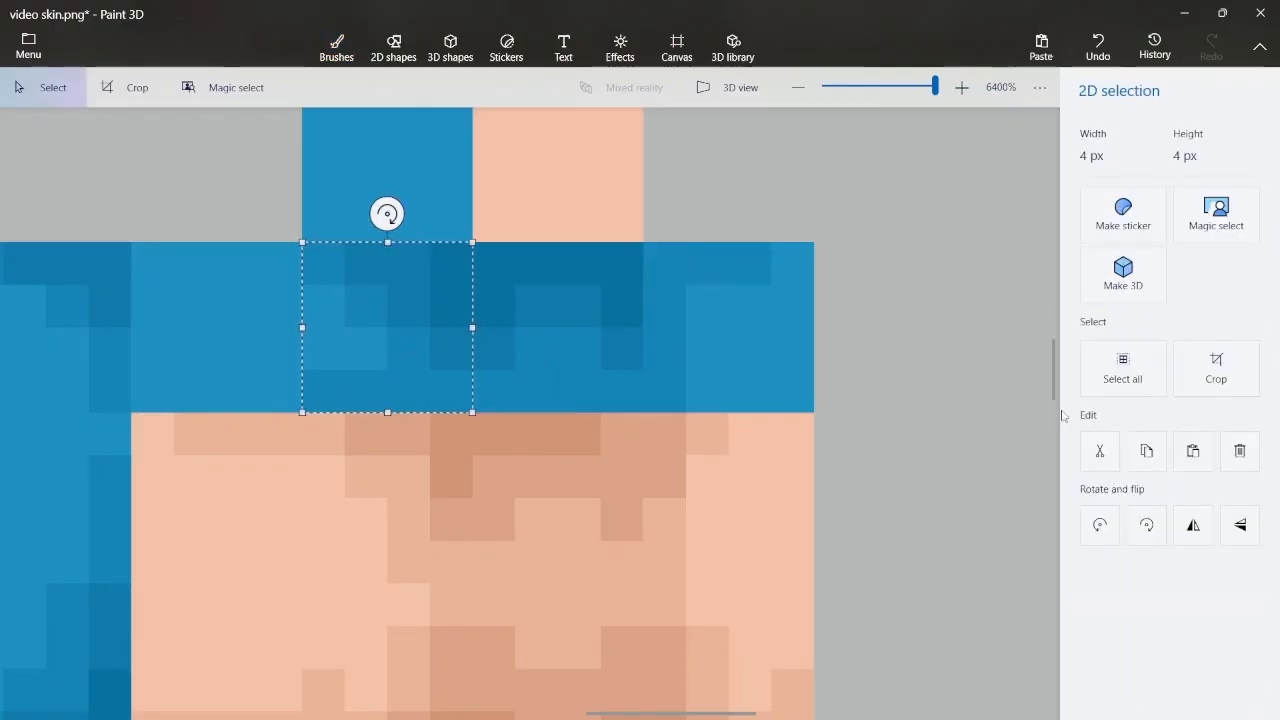
click(1205, 517)
drag(406, 346, 755, 332)
click(869, 270)
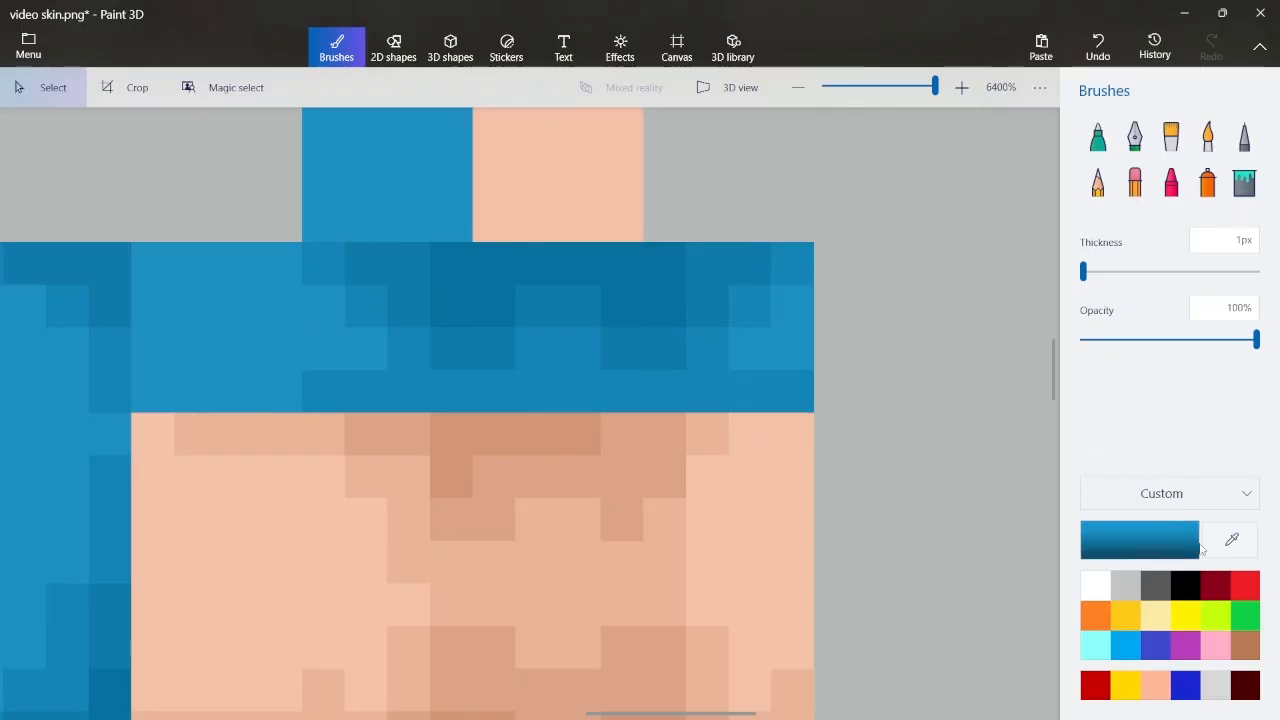
Sample the darkest blue and paint the third pixel of the fourth sleeve face's first column with the Pixel pen
click(670, 278)
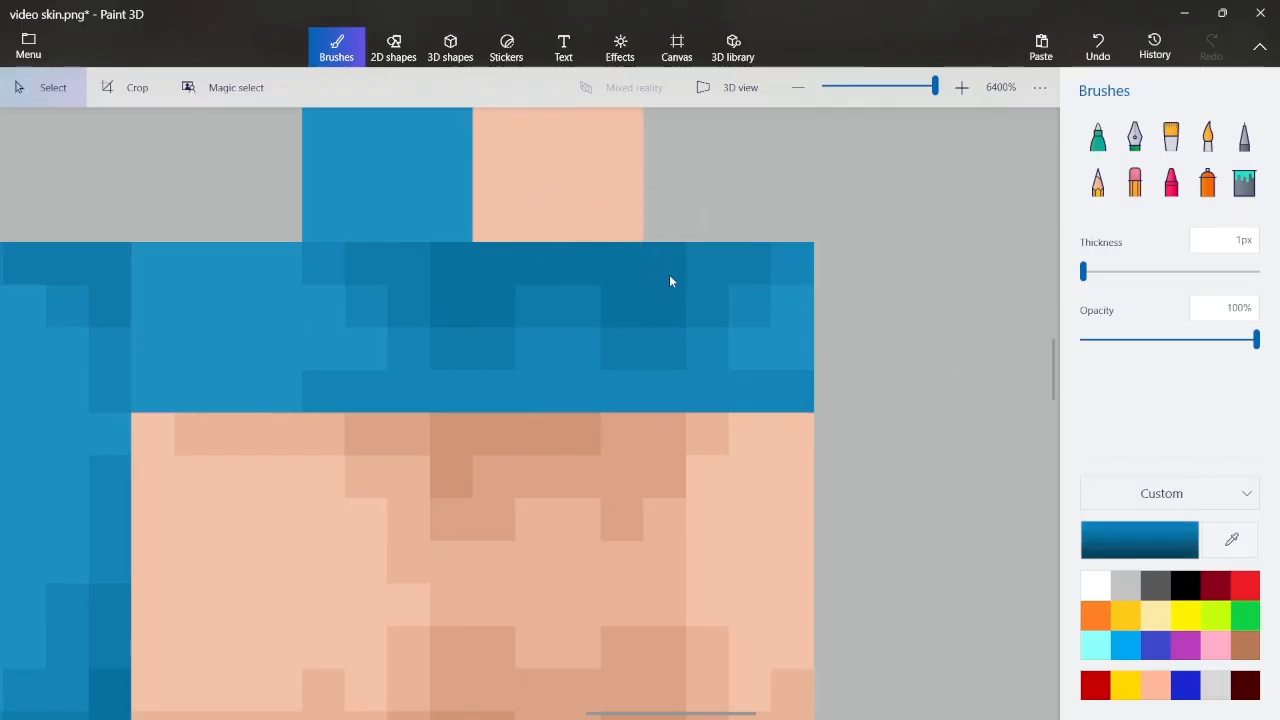
click(1244, 136)
click(722, 262)
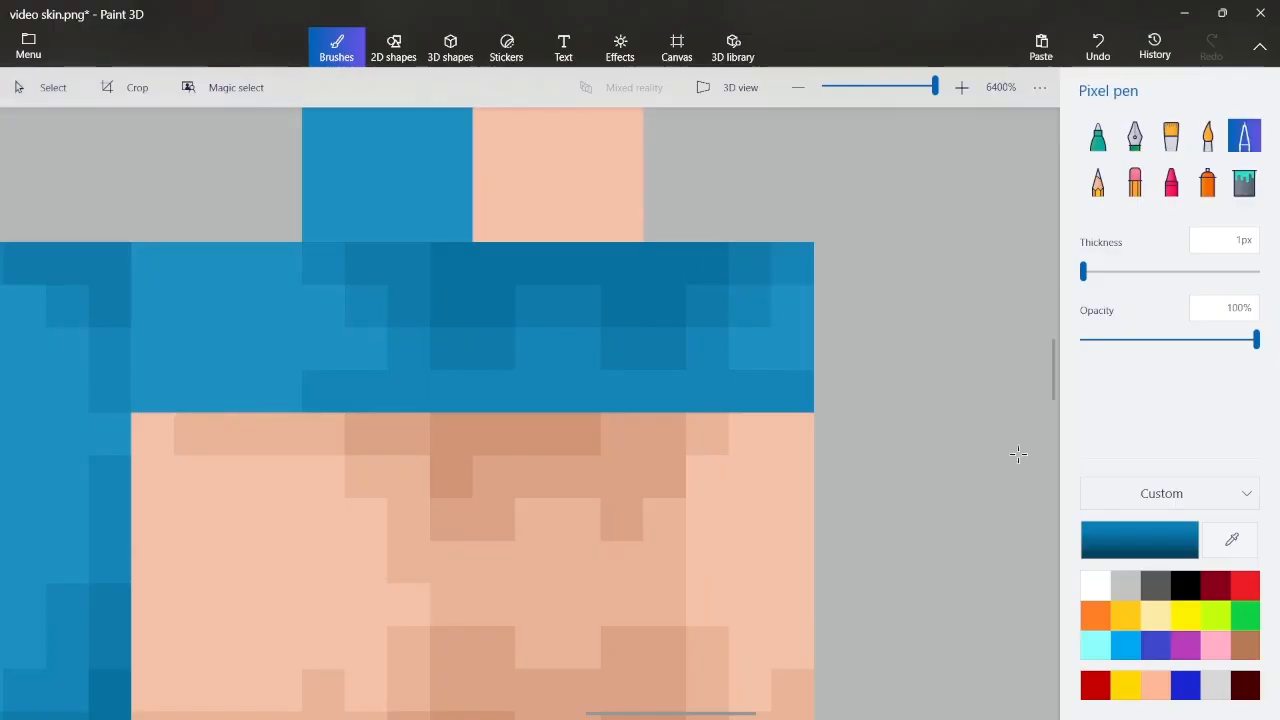
key(ctrl+z)
click(677, 354)
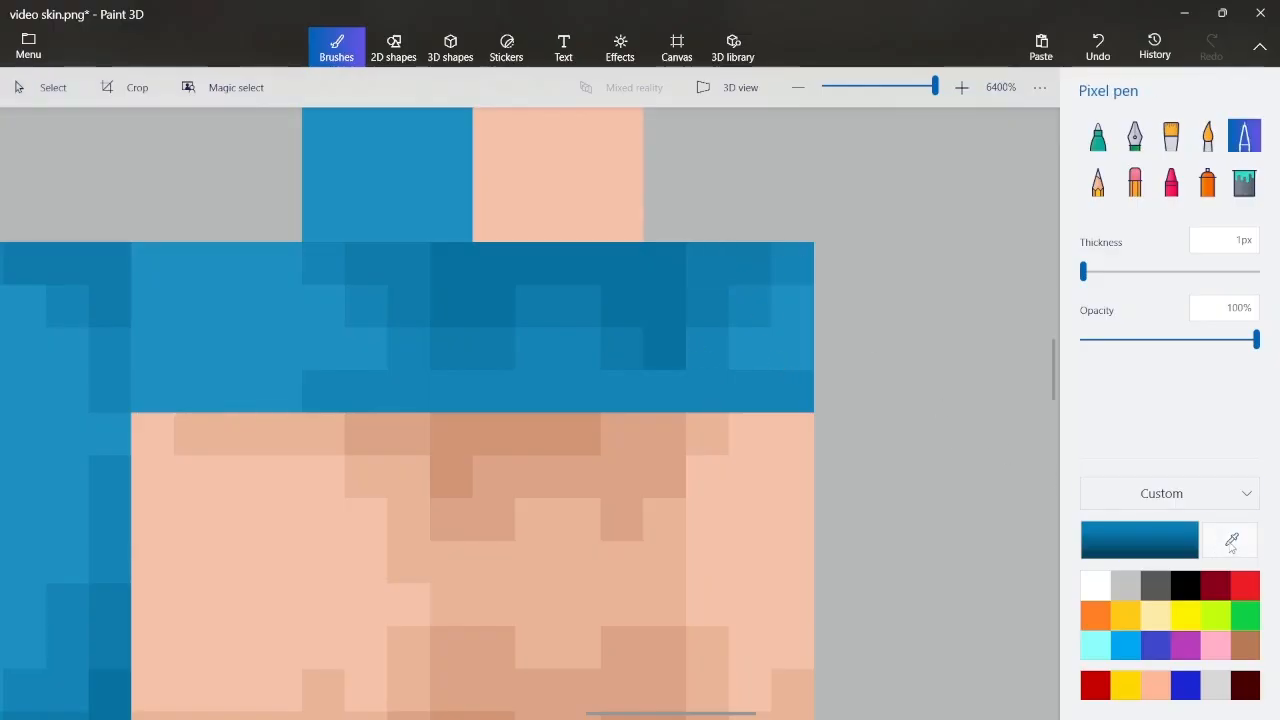
On the fourth sleeve face, paint dark blue on the first column's bottom pixel and third row's second pixel, and lightest shading blue beside the latter
click(1232, 540)
click(706, 245)
click(684, 376)
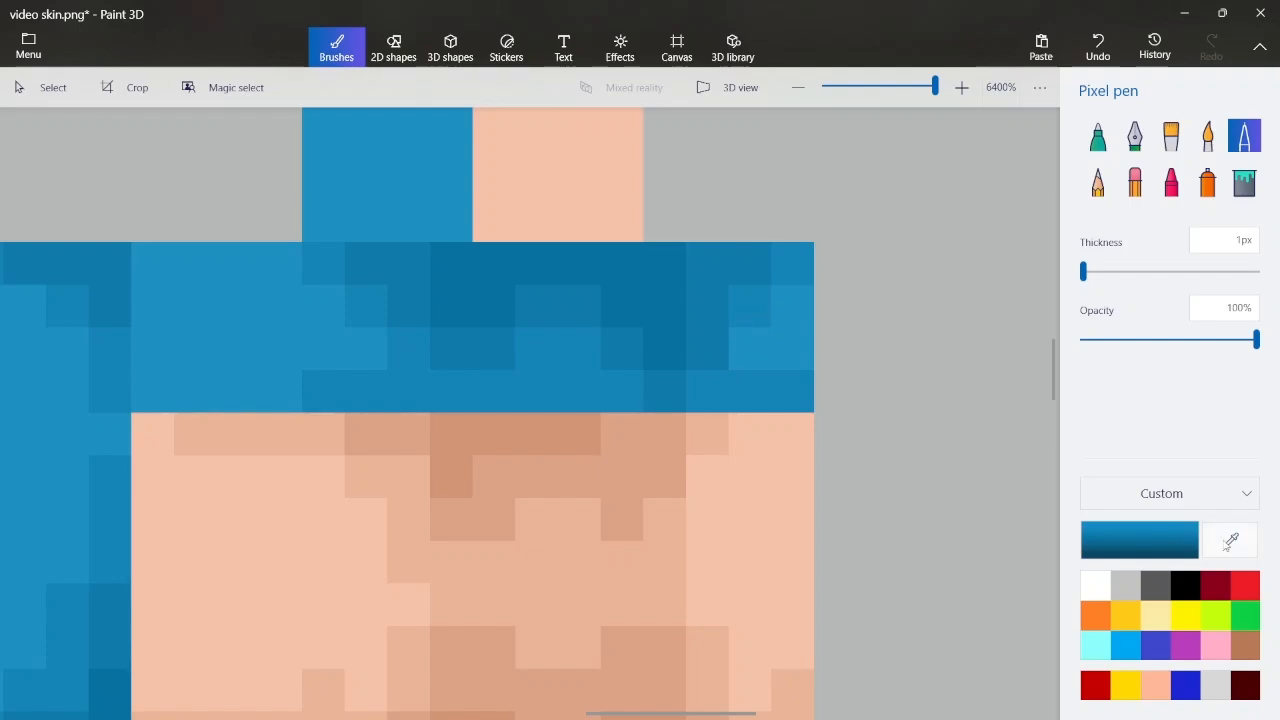
click(1230, 541)
click(752, 320)
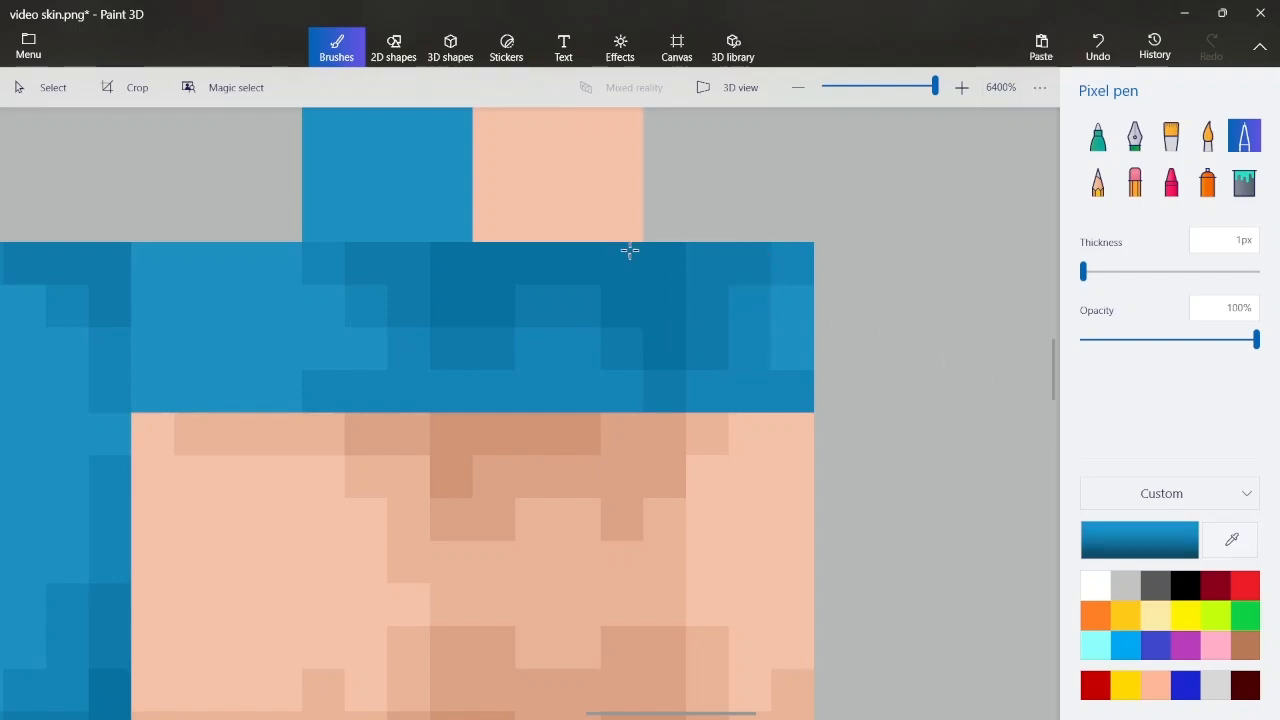
Paint the four corner pixels of the first sleeve face with the lightest shading blue
scroll(629, 251, down, 2)
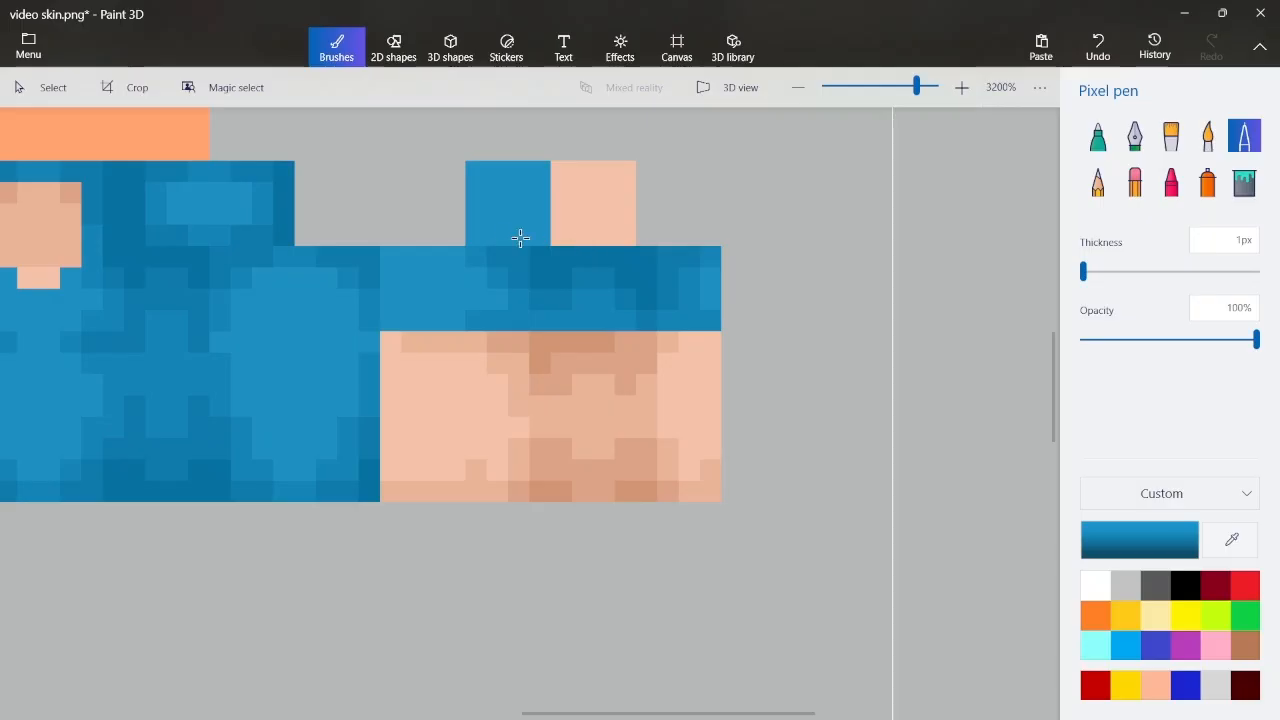
scroll(505, 240, up, 2)
click(410, 271)
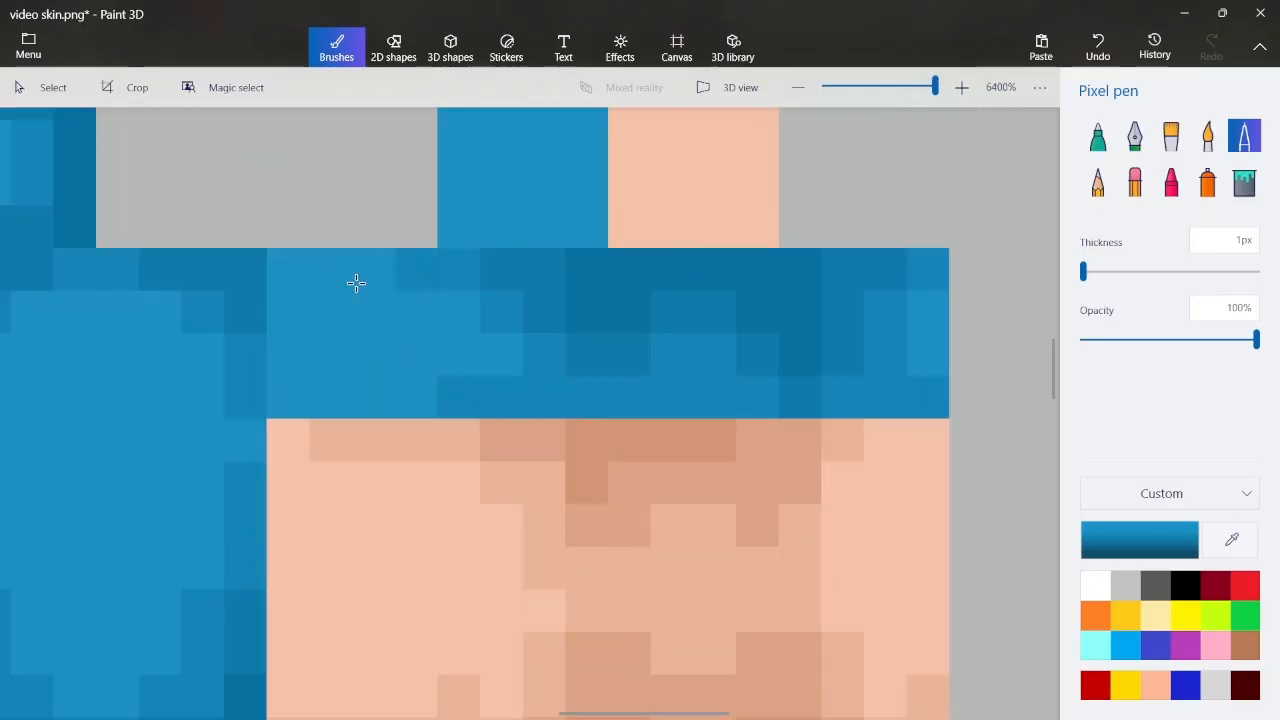
click(407, 378)
click(289, 271)
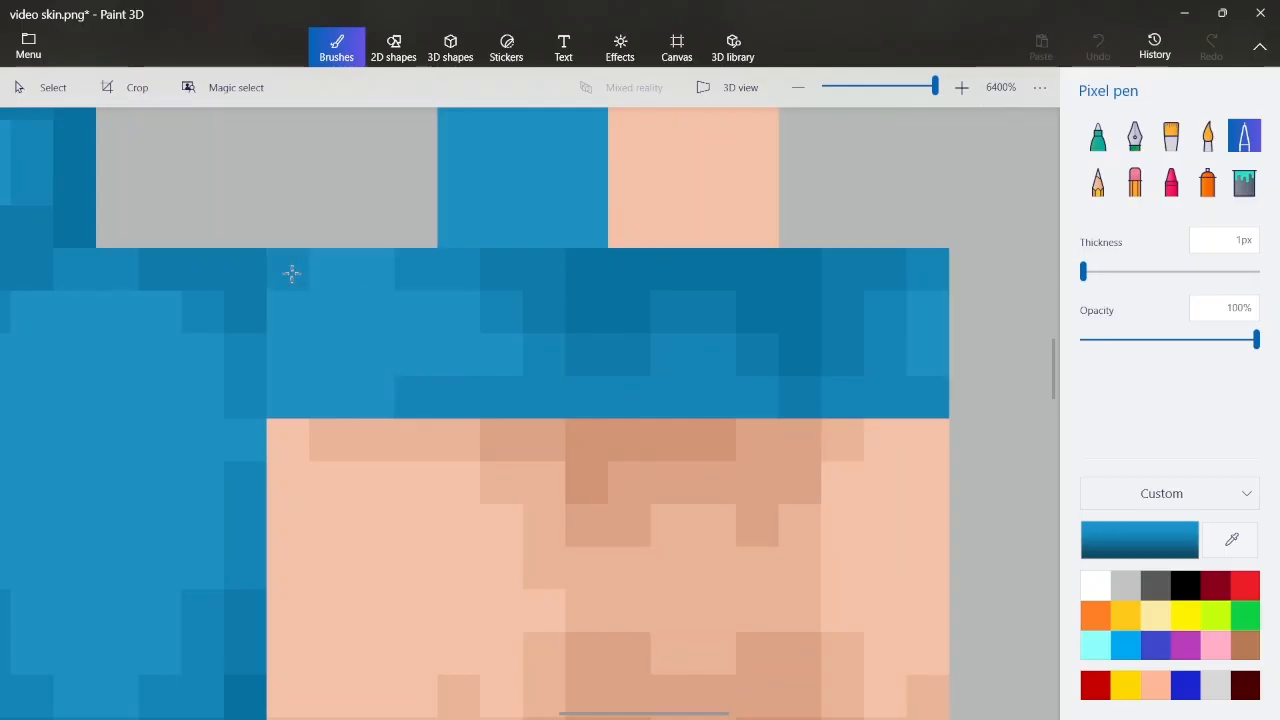
click(295, 388)
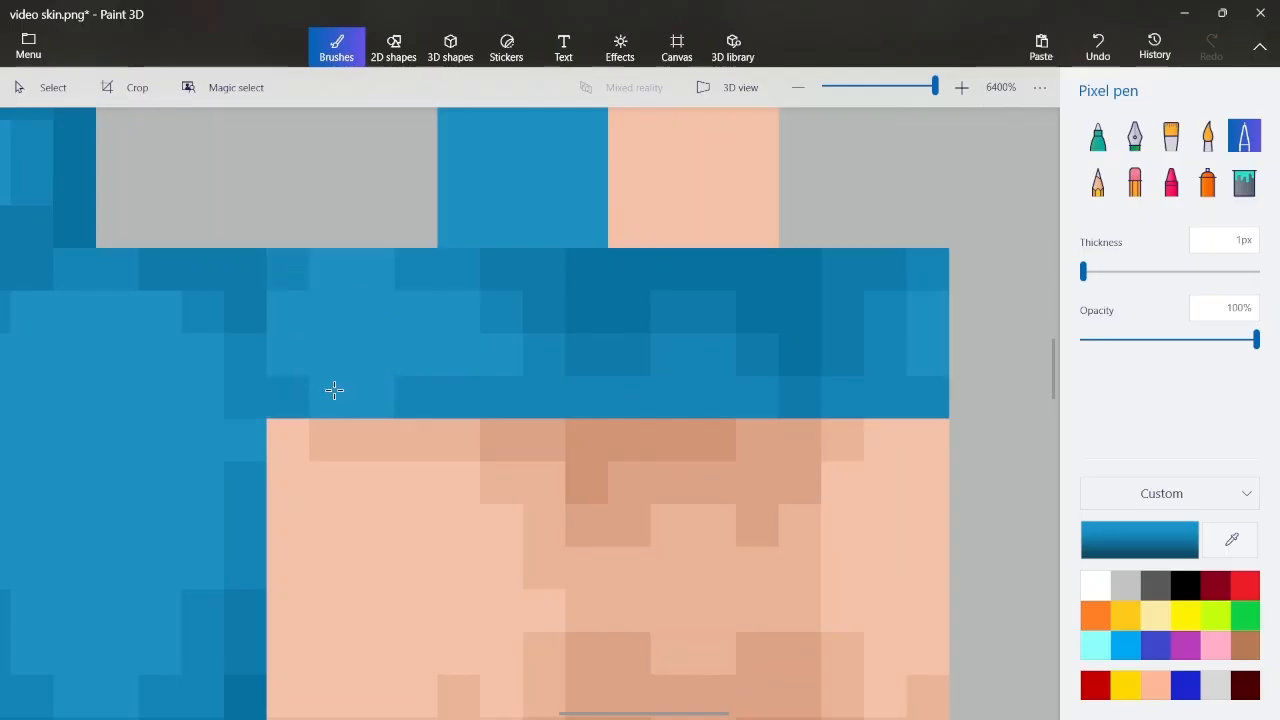
drag(334, 390, 372, 390)
drag(331, 286, 380, 277)
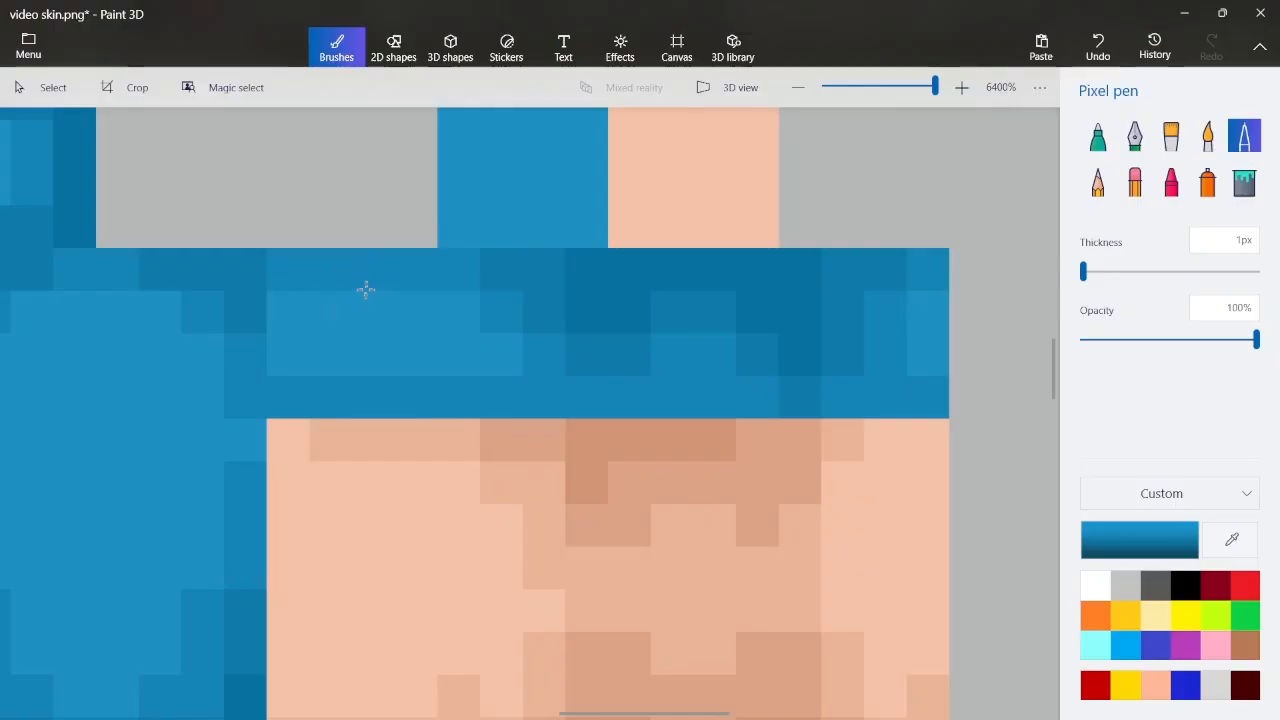
scroll(365, 289, down, 3)
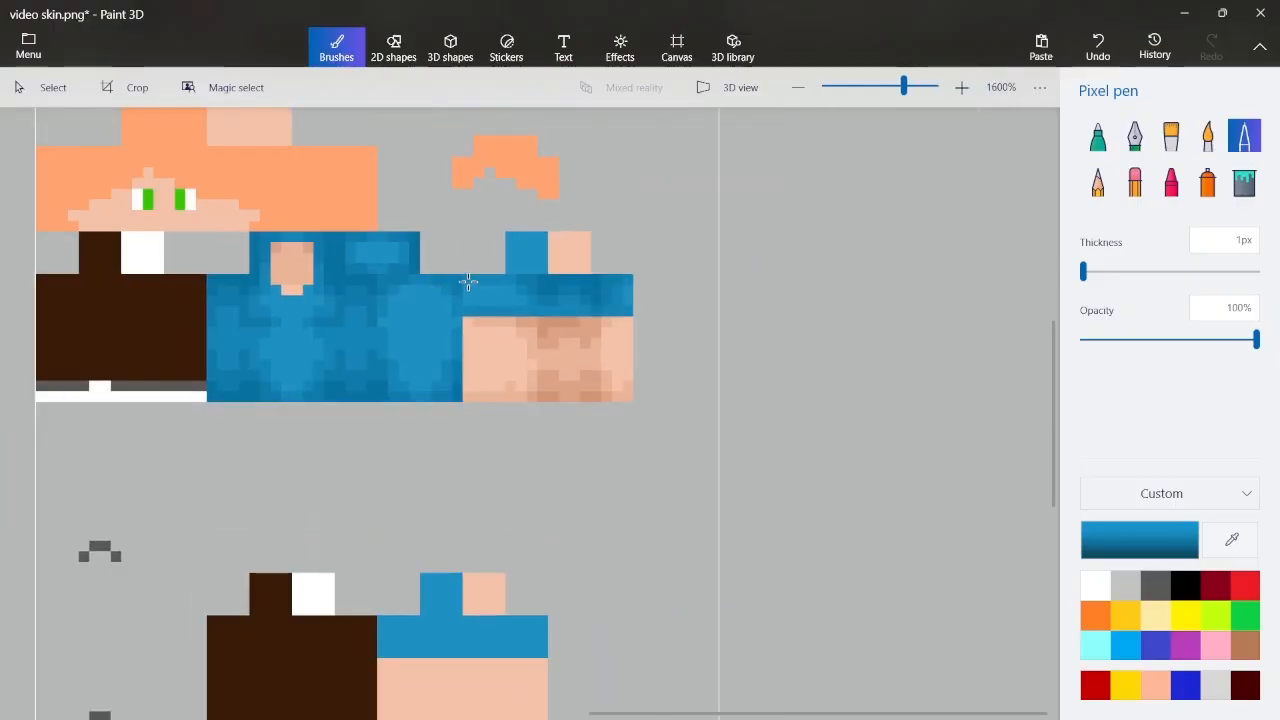
key(ctrl+z)
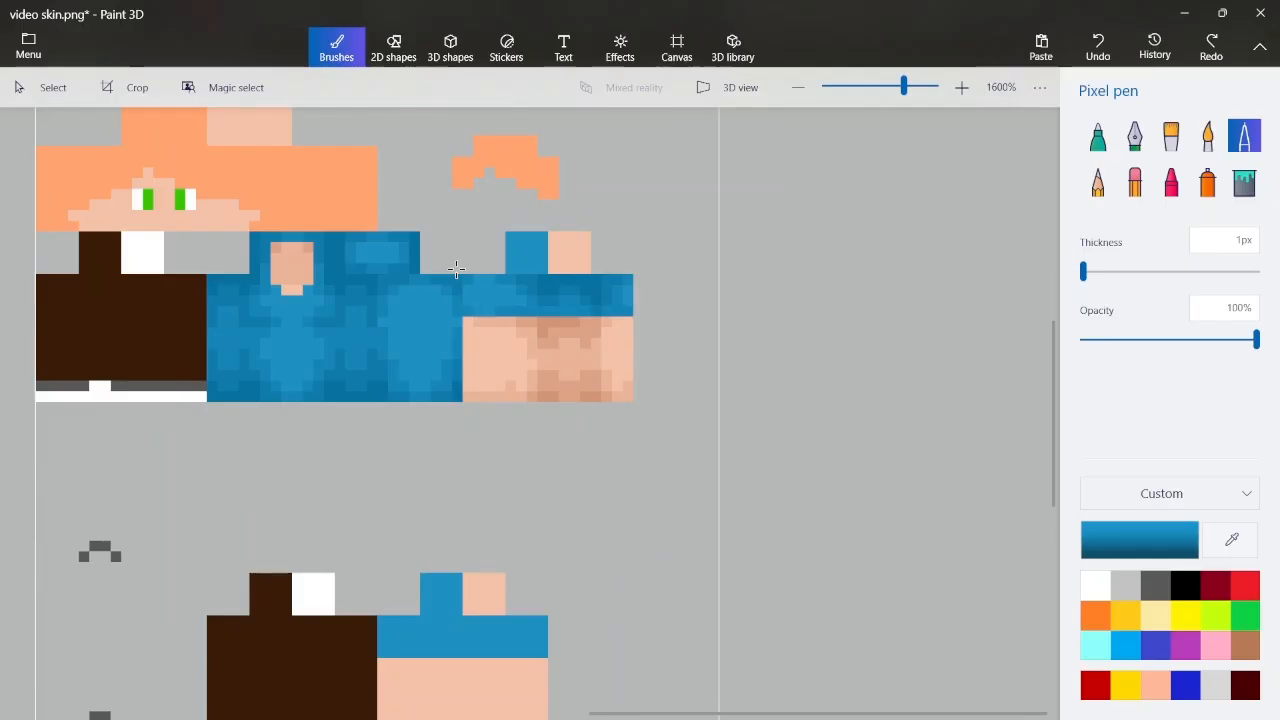
Paint the third pixel of the first sleeve face's top and bottom rows with the lightest shading blue
scroll(456, 269, down, 2)
scroll(651, 340, up, 3)
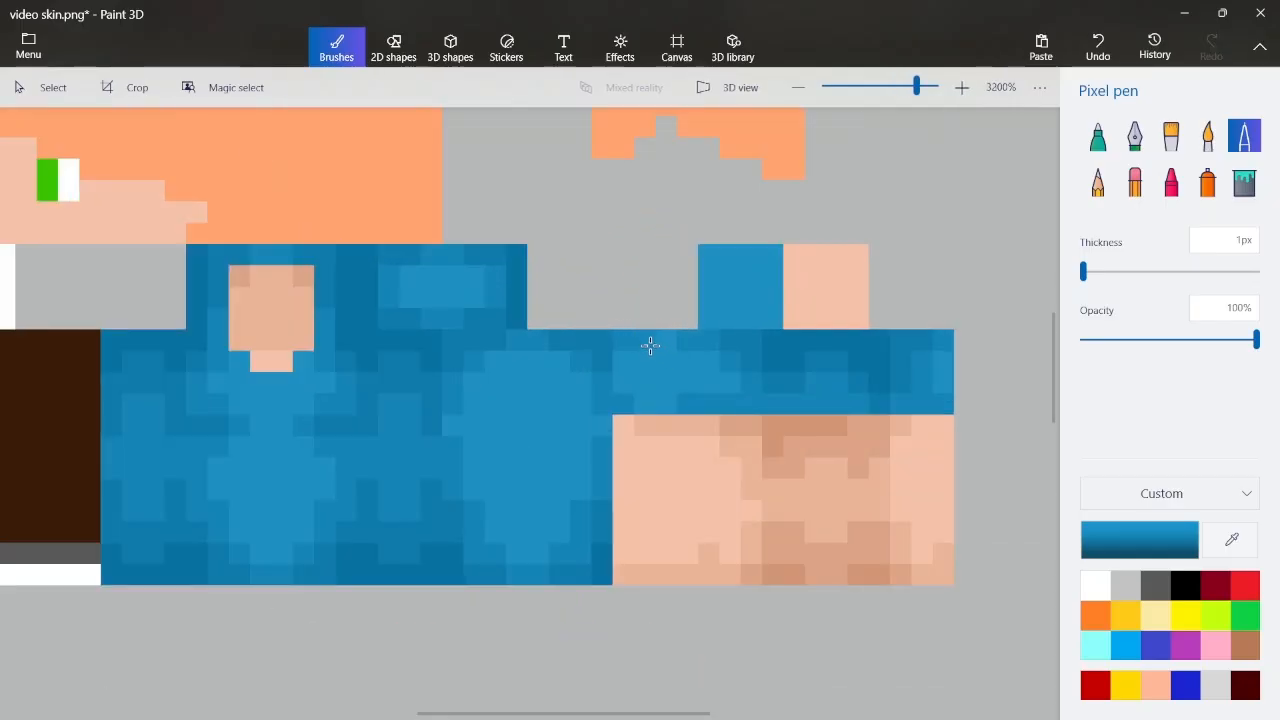
click(666, 345)
scroll(683, 317, up, 1)
scroll(678, 317, down, 2)
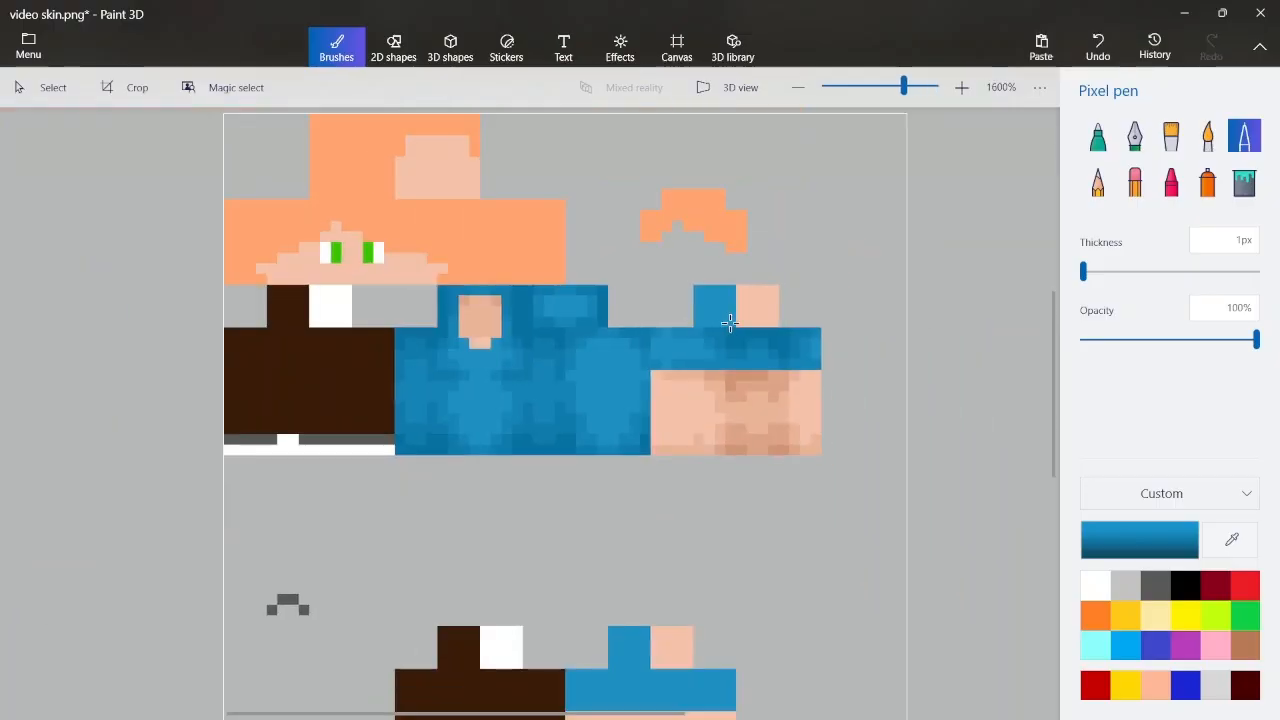
scroll(729, 323, up, 1)
scroll(745, 292, up, 1)
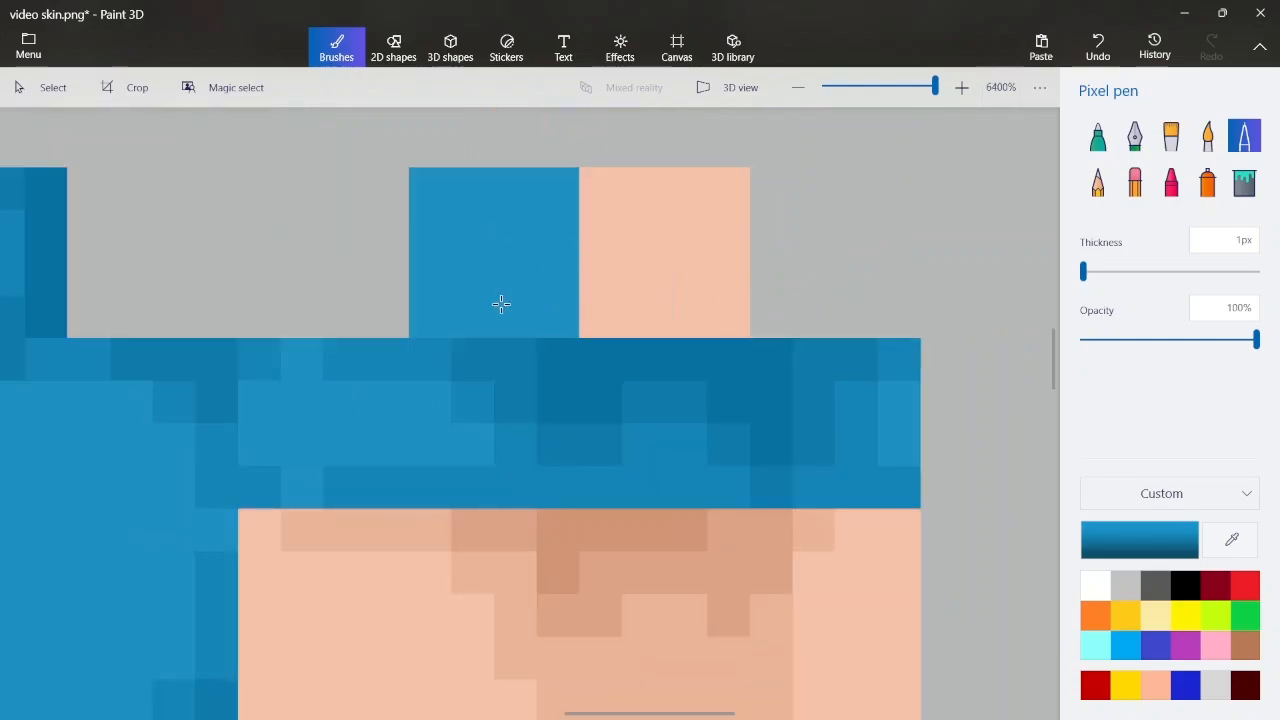
drag(517, 313, 472, 316)
key(ctrl+z)
key(ctrl+z)
On the blue shoulder square above the sleeve, paint the first column's corner pixels lightest shading blue and the whole fourth column darkest blue
click(427, 313)
click(433, 192)
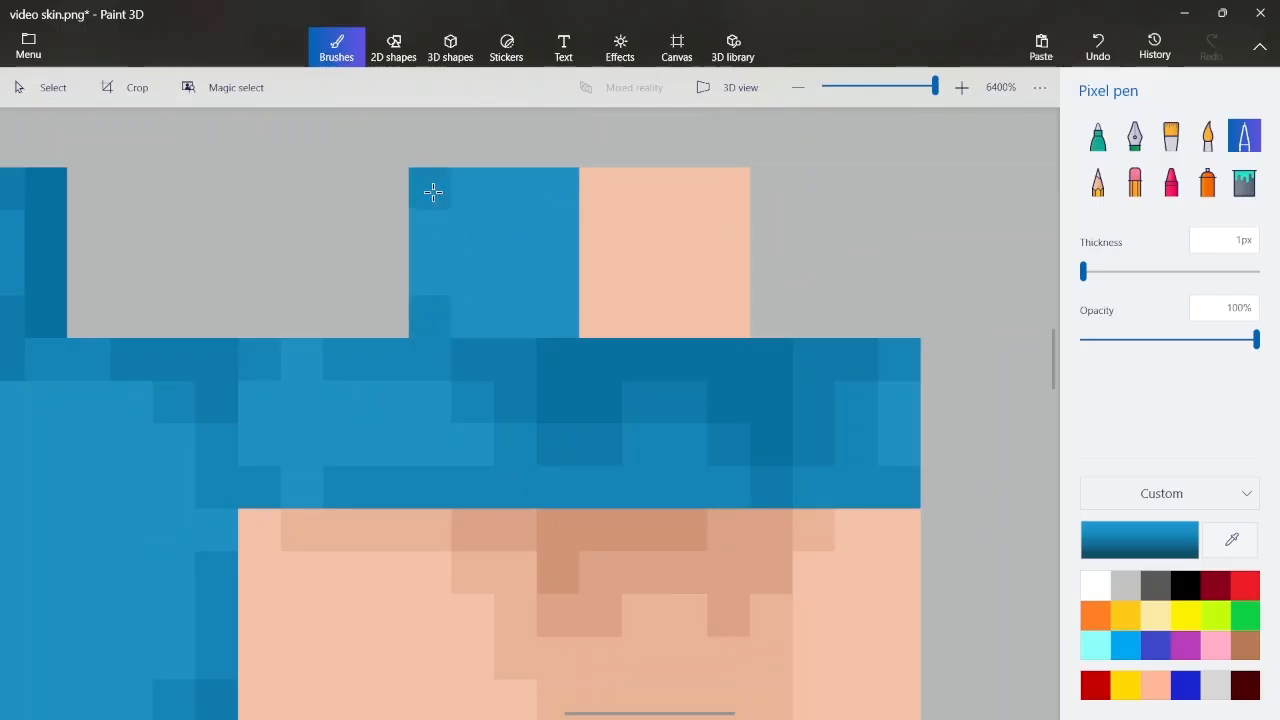
click(1232, 539)
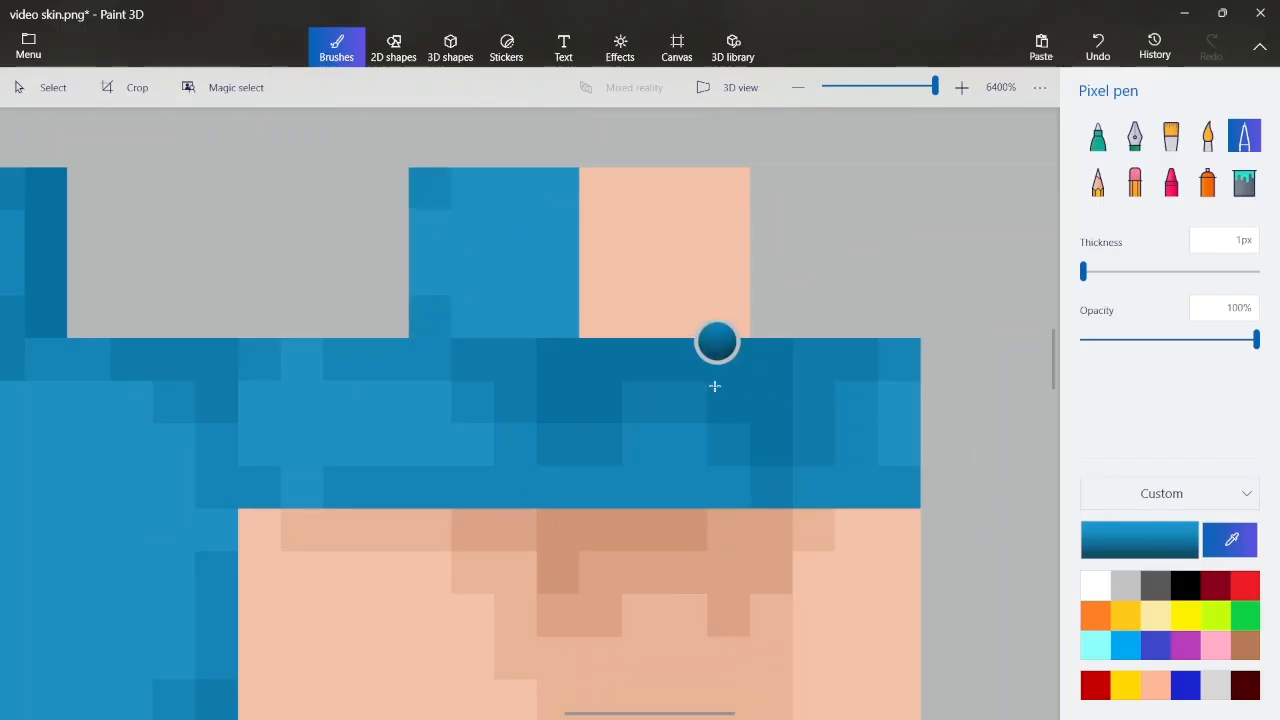
click(549, 352)
drag(557, 314, 551, 209)
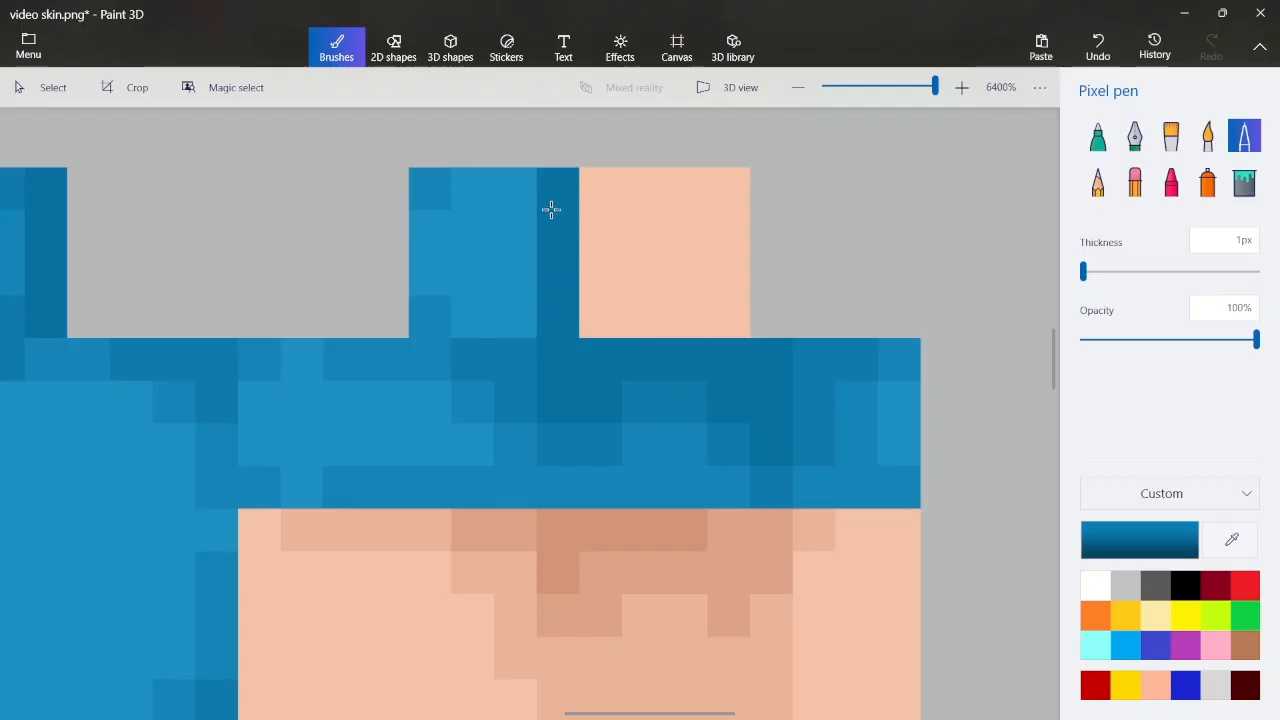
Sample the middle shading blue and paint the two middle pixels of the shoulder square's top and bottom rows
click(1232, 539)
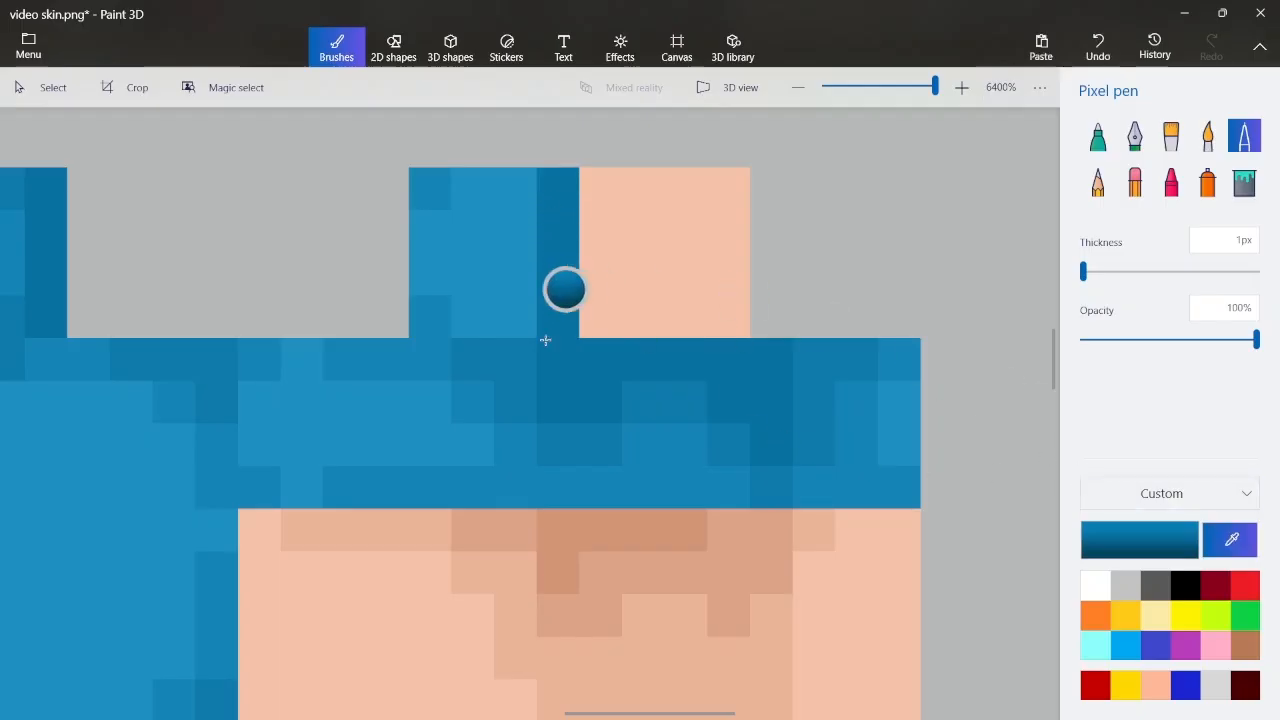
click(493, 337)
drag(491, 318, 500, 305)
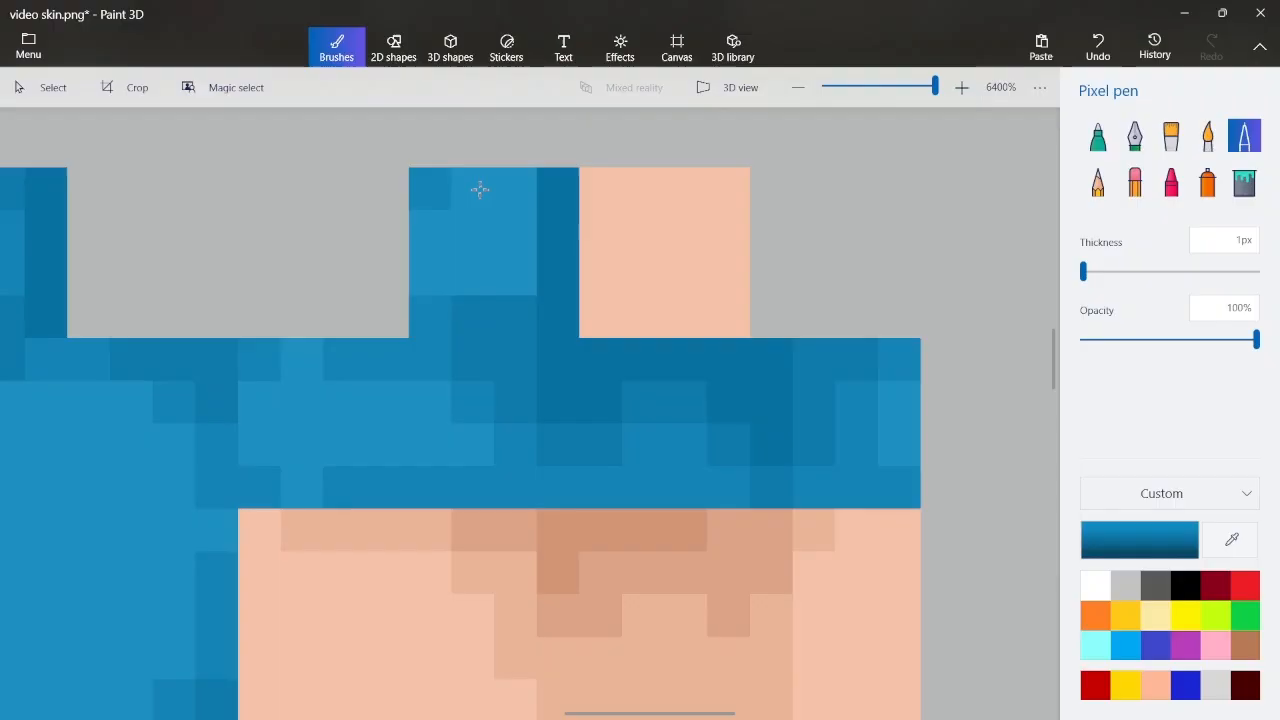
drag(480, 190, 515, 191)
Sample the lightest shading blue and paint the shoulder square's first pixel in row three and the third column's two middle pixels
click(1240, 539)
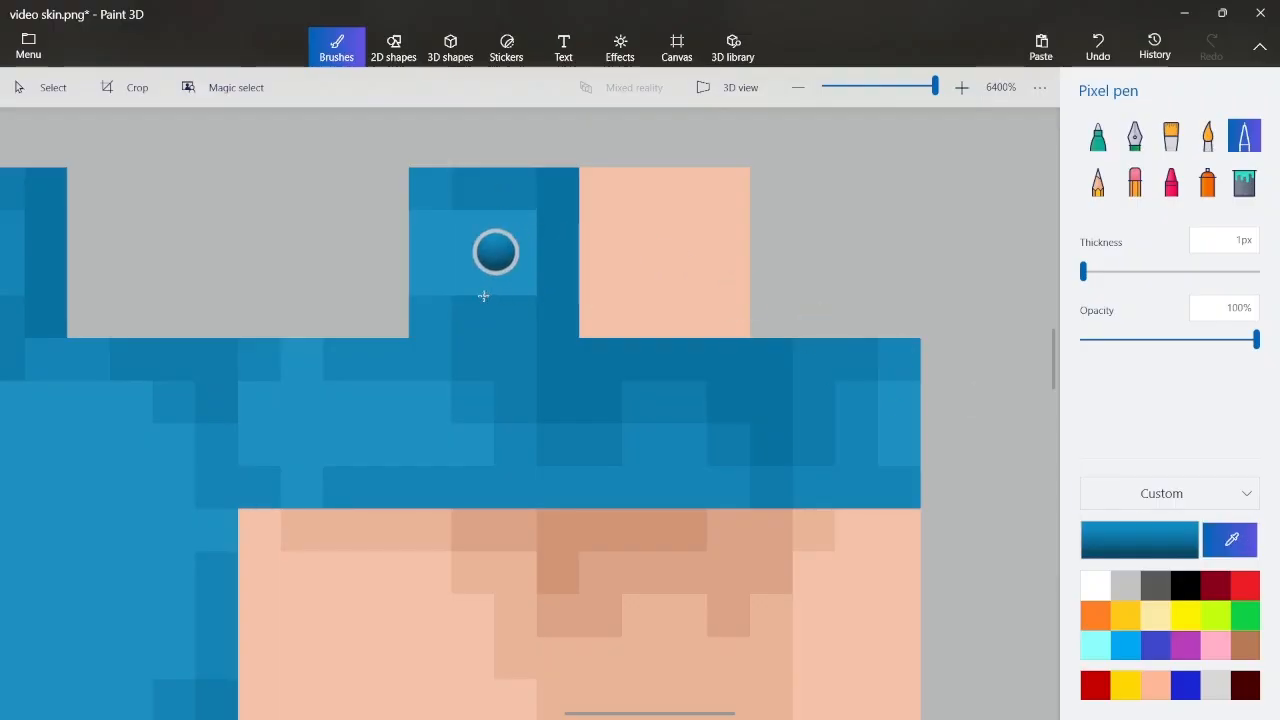
click(436, 260)
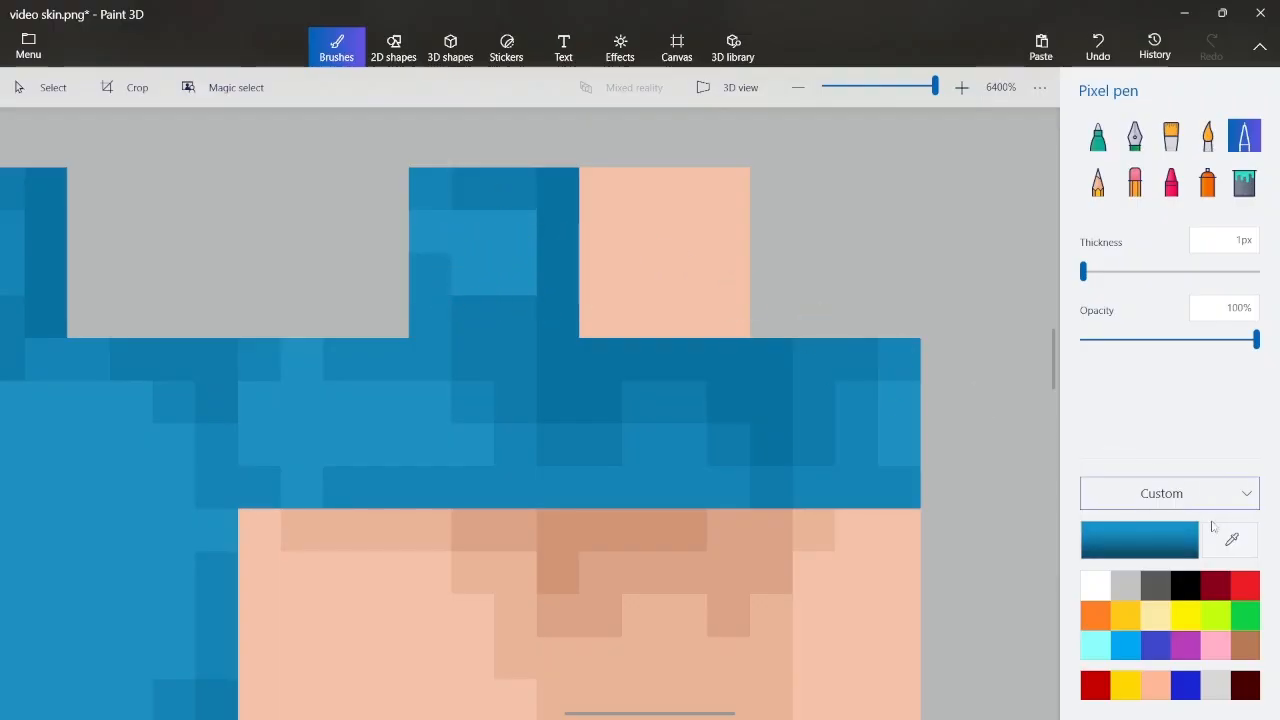
click(1232, 539)
click(430, 273)
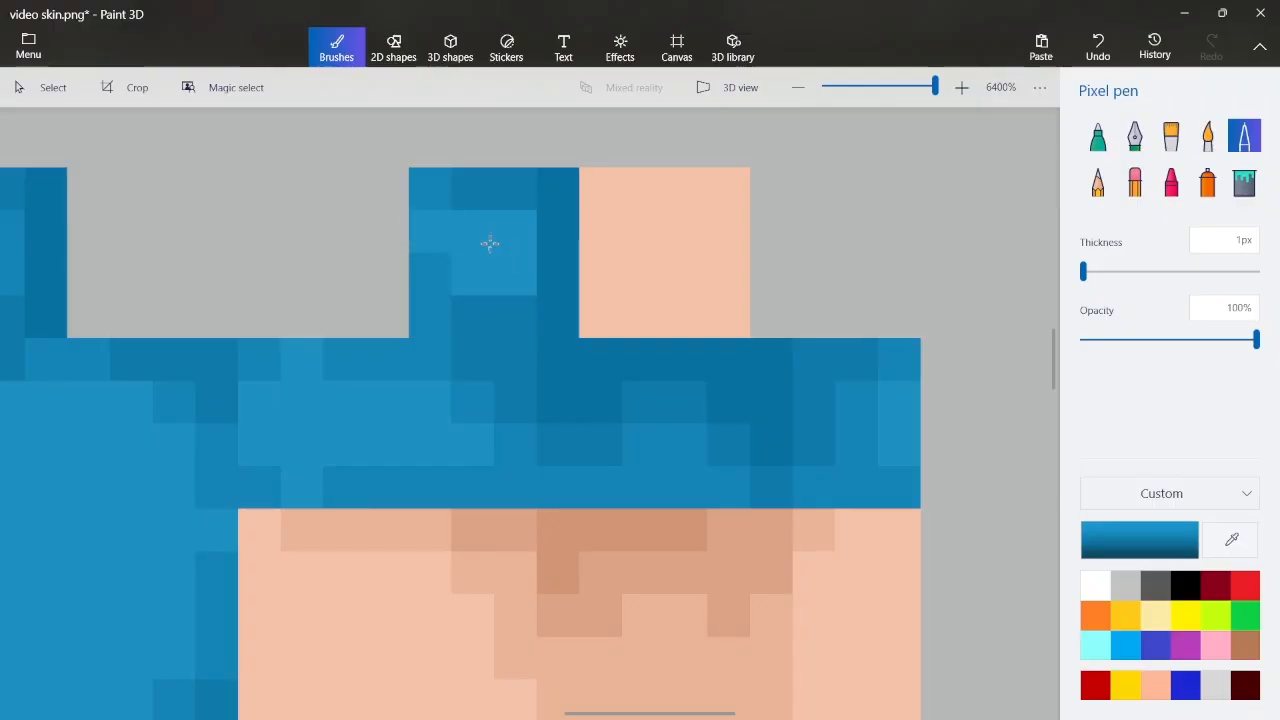
drag(498, 241, 505, 271)
Sample the darkest tan and paint the top and bottom pixels of the hand square's fourth column
scroll(465, 240, down, 3)
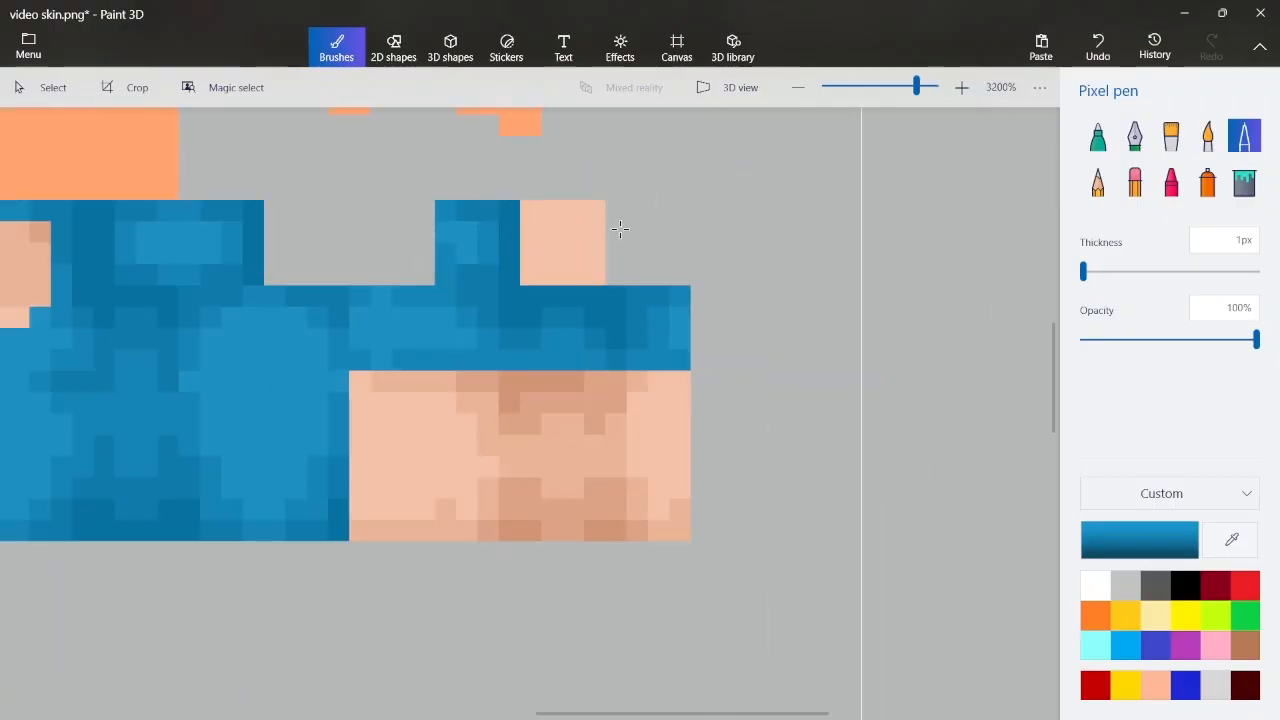
scroll(630, 220, up, 3)
scroll(490, 240, down, 1)
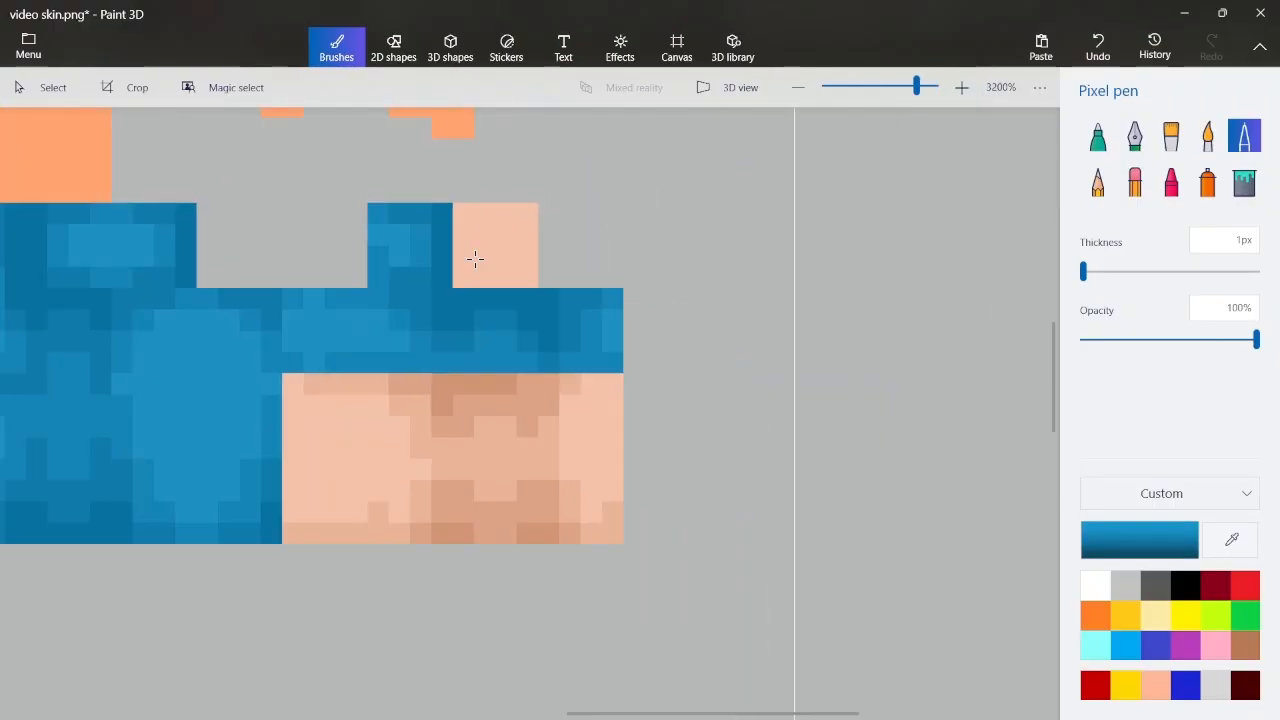
scroll(467, 249, up, 1)
scroll(469, 249, down, 1)
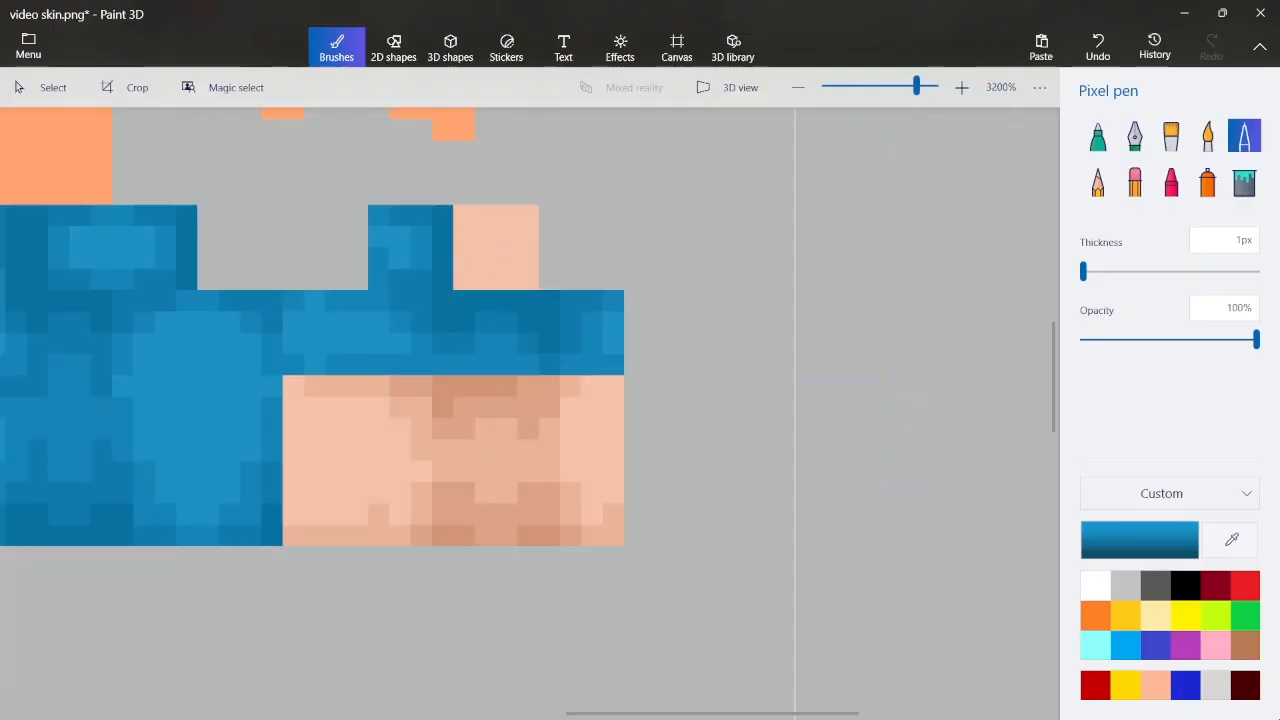
click(1231, 539)
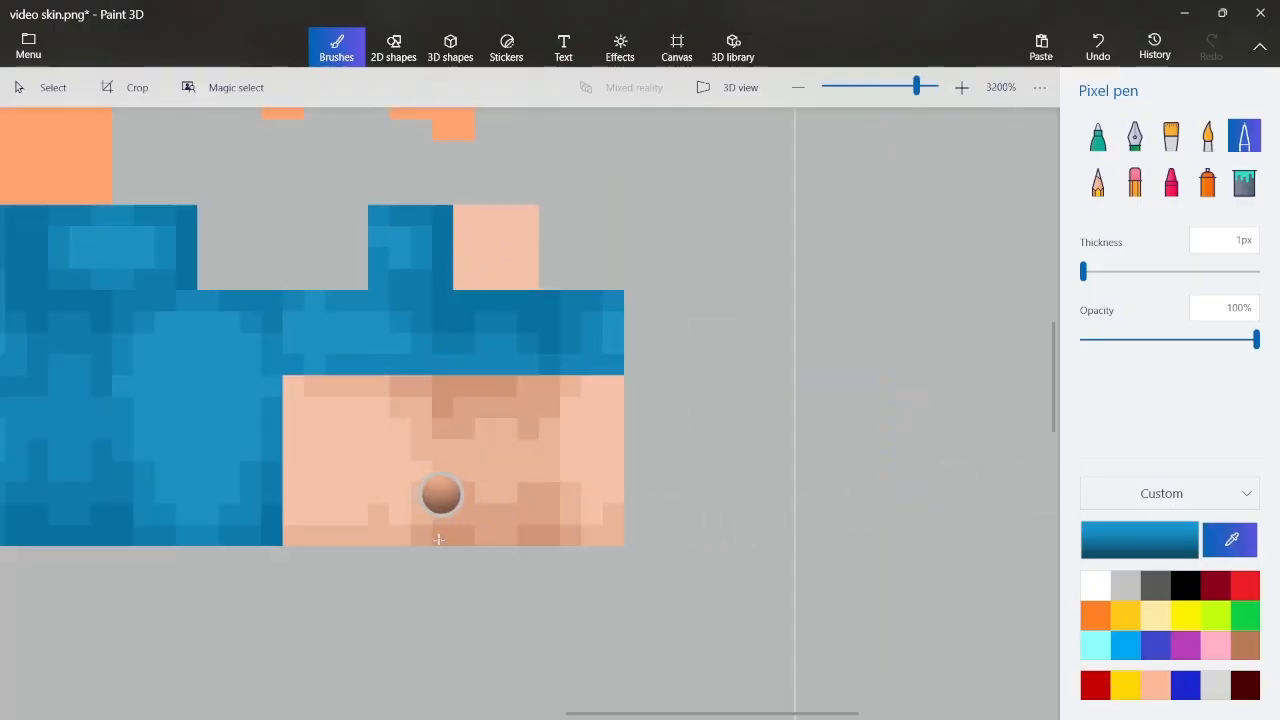
click(438, 539)
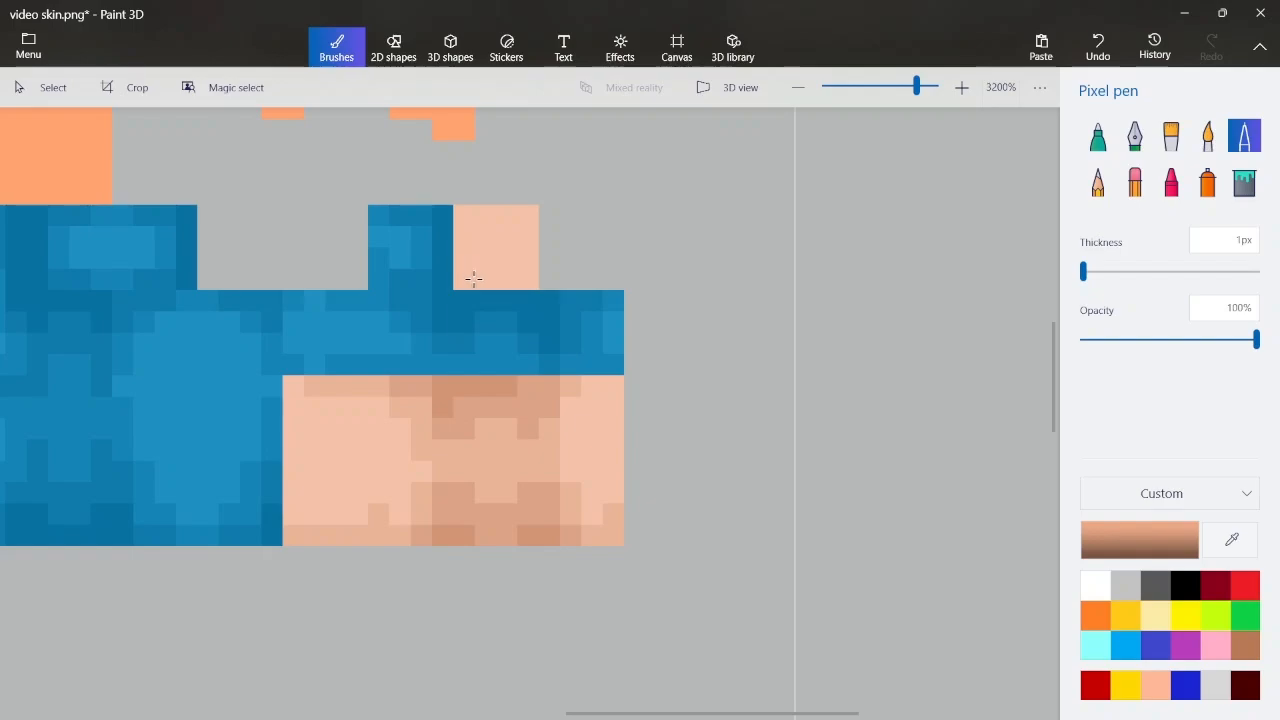
click(518, 282)
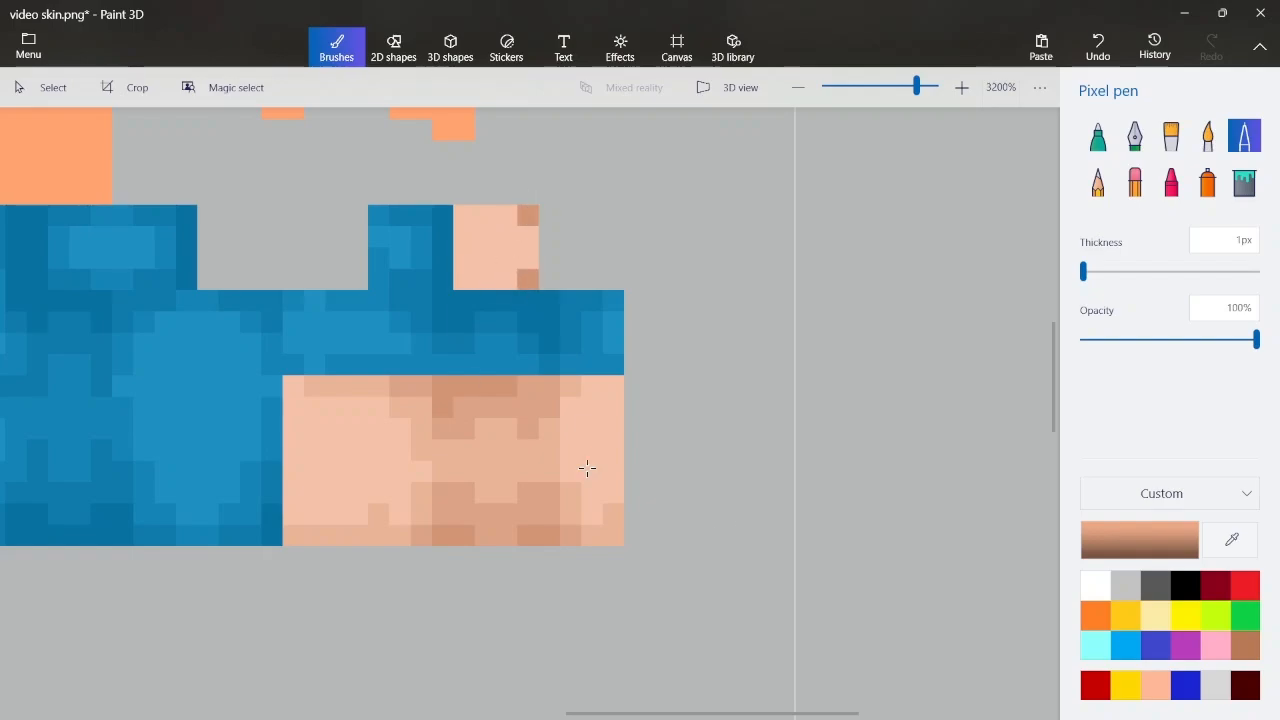
Sample the middle tan and paint the hand square's fourth-column middle pixels and the third column's top and bottom pixels
click(1231, 539)
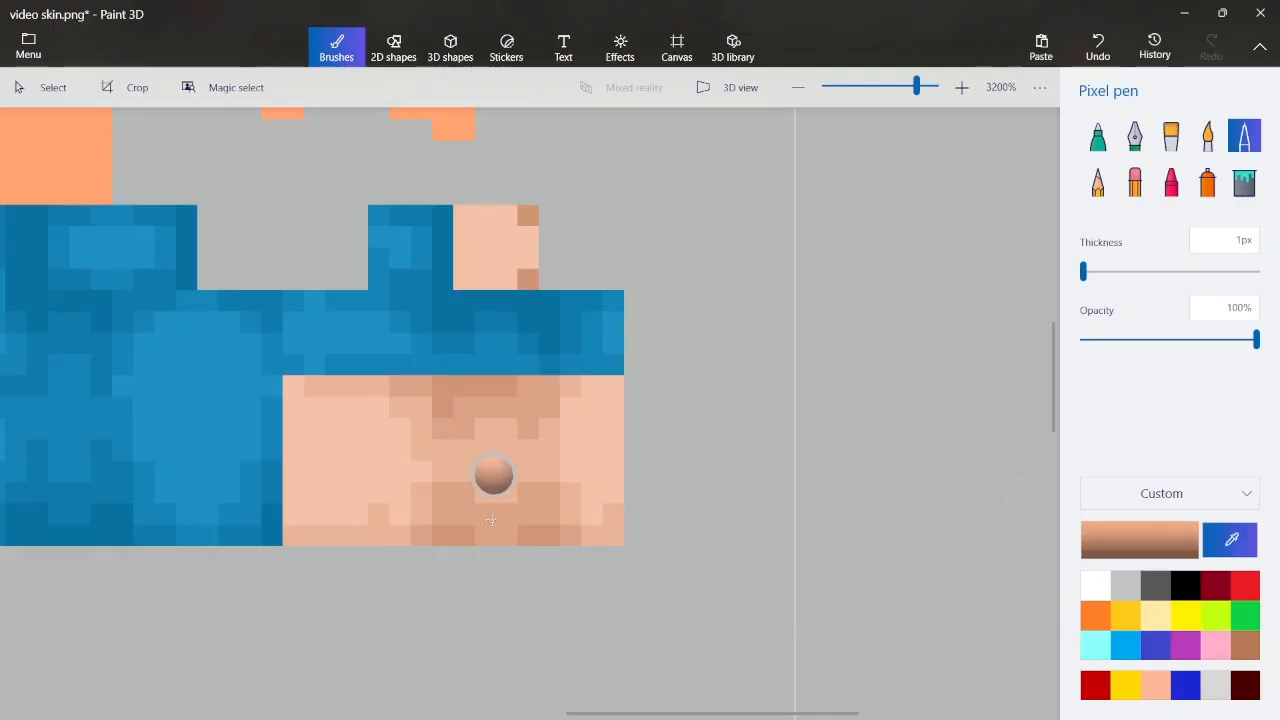
click(497, 520)
mouse_move(530, 241)
mouse_down()
mouse_move(529, 257)
mouse_move(496, 276)
mouse_up()
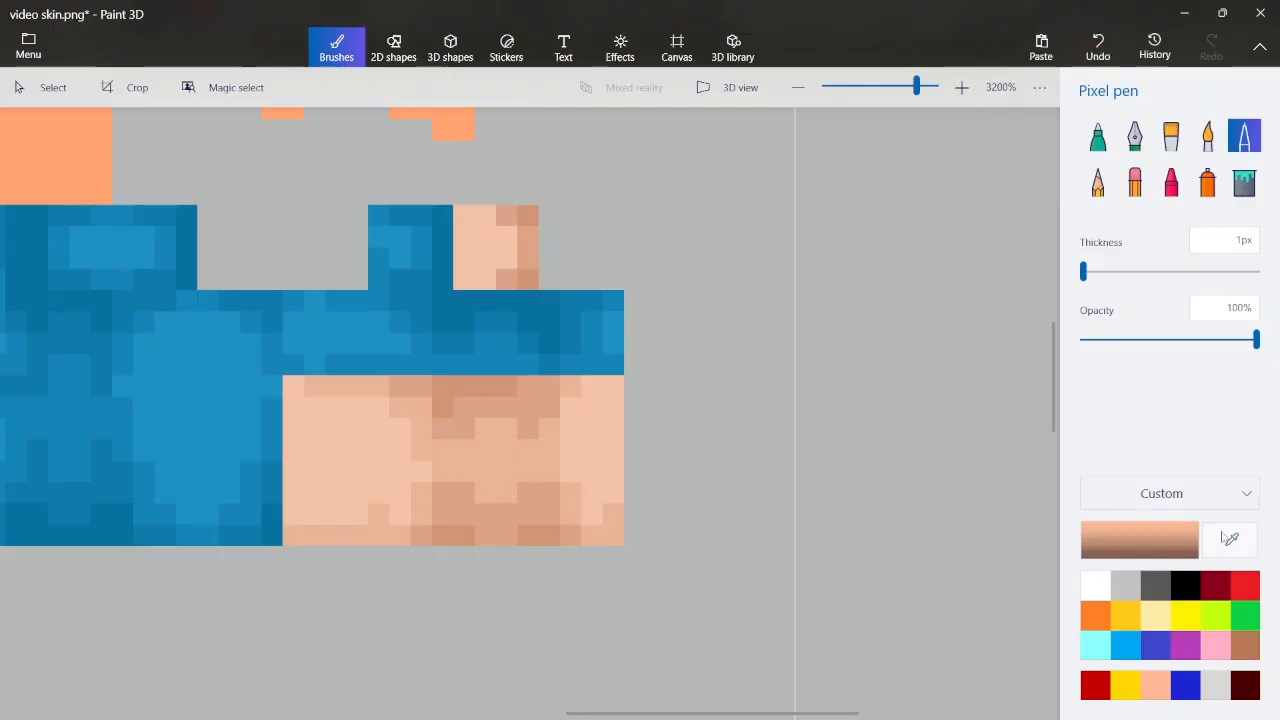
Sample the lightest shading tan and paint the hand square's whole first column and the second column's top and bottom pixels
click(1231, 539)
click(339, 535)
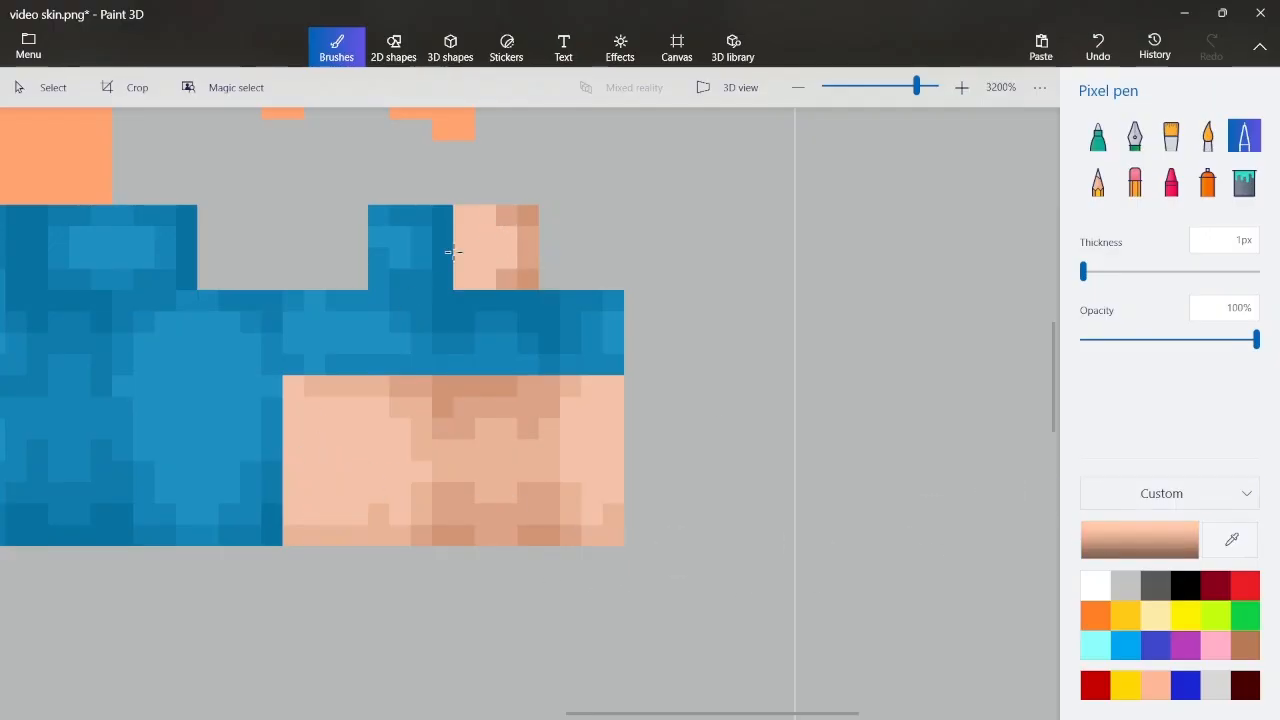
click(478, 219)
drag(457, 237, 469, 278)
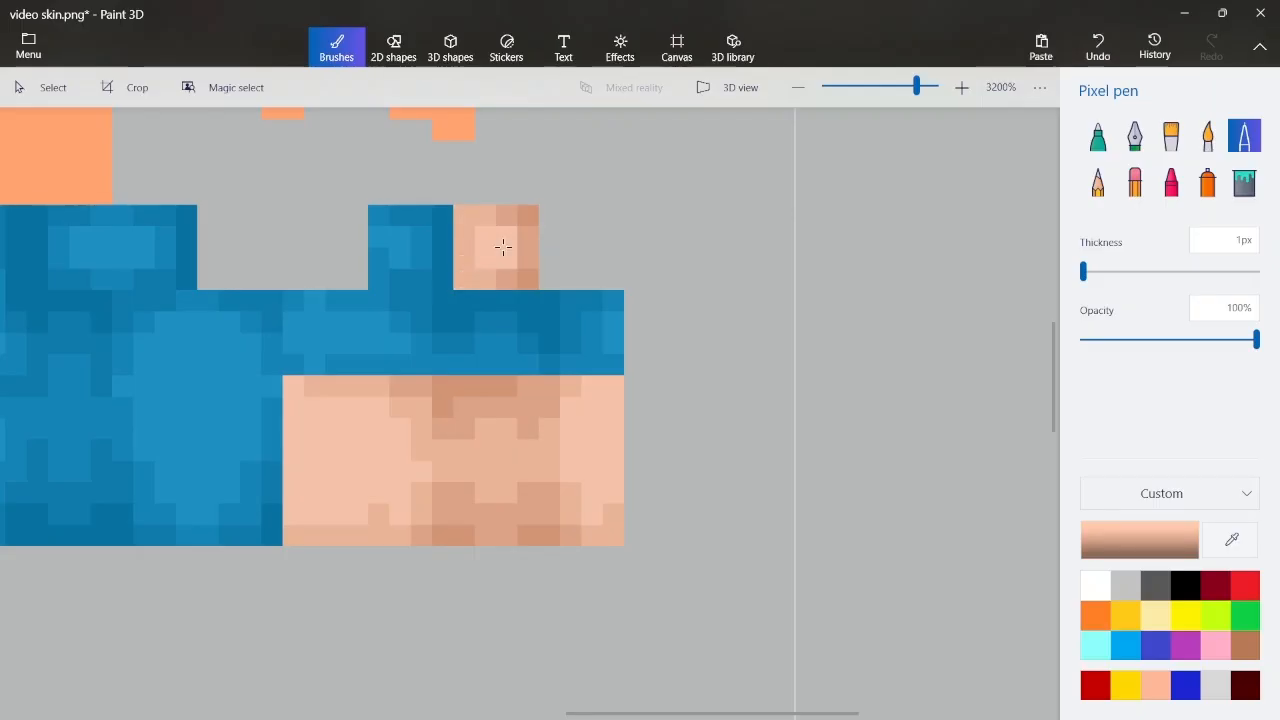
drag(506, 239, 507, 256)
scroll(497, 225, down, 1)
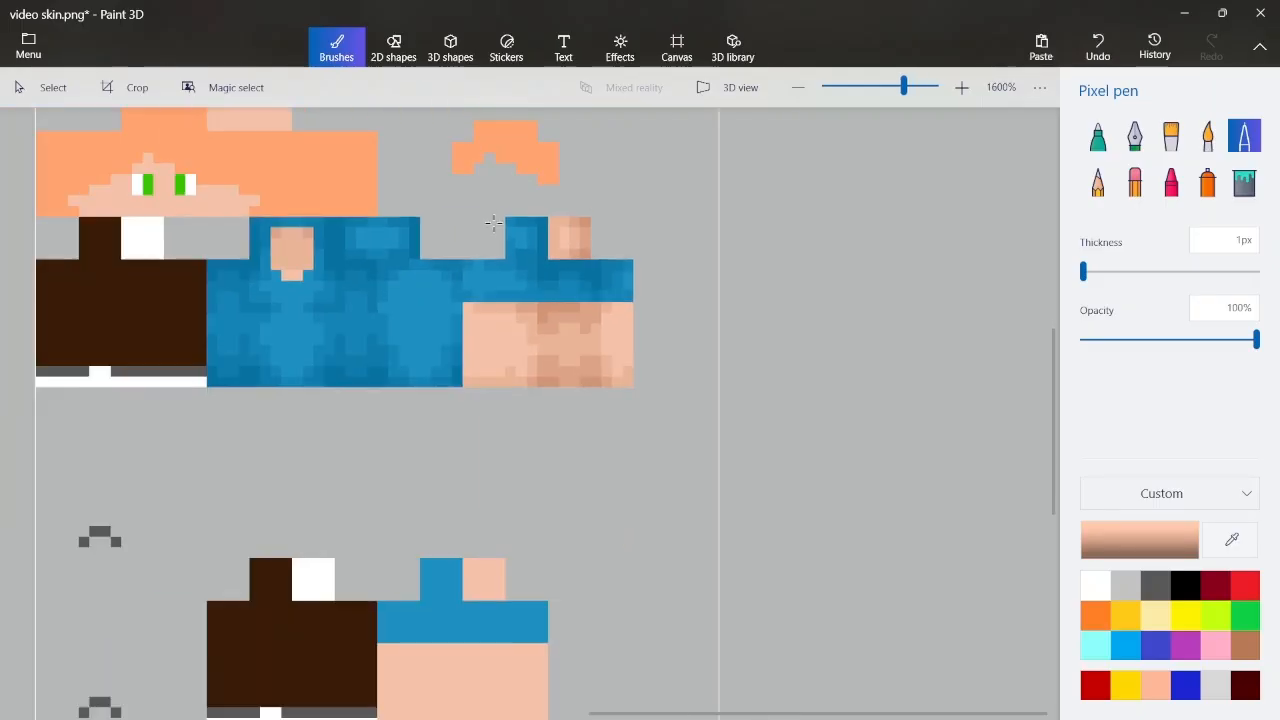
scroll(495, 224, up, 1)
key(ctrl+z)
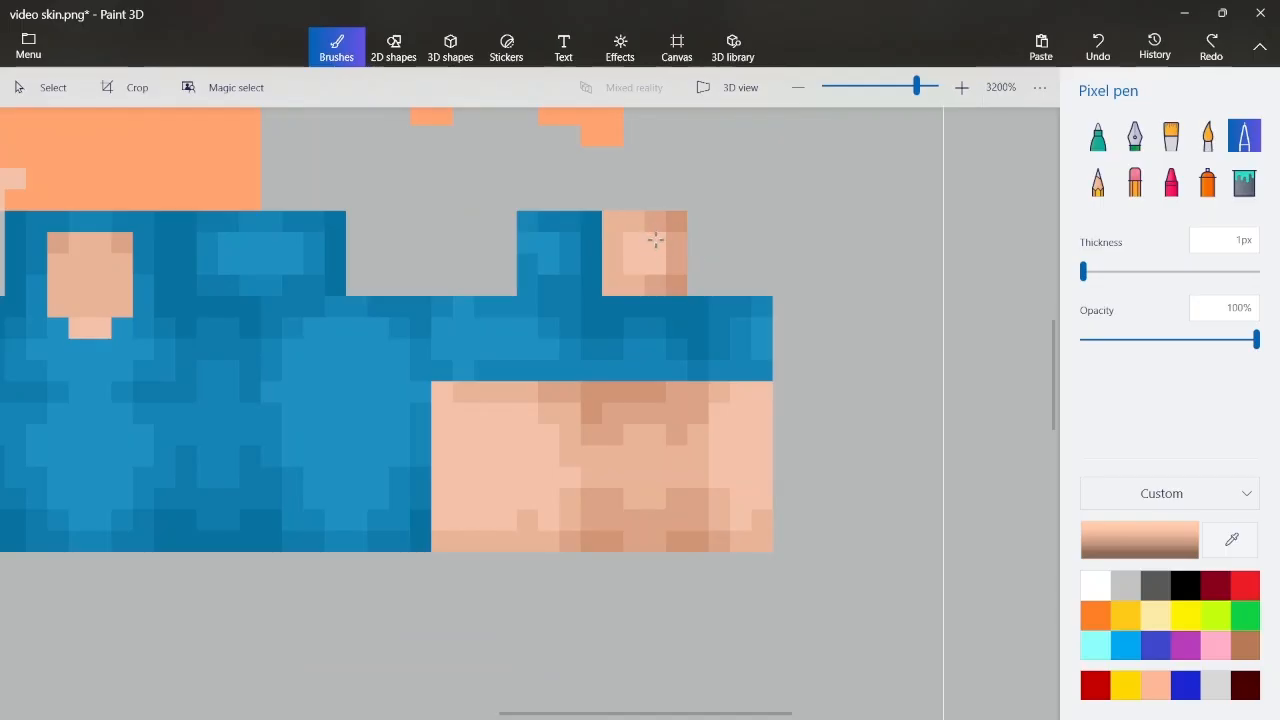
Paint the first arm face's fourth-column pixel just above the bottom row with the lightest shading tan, and activate the Select tool
scroll(655, 240, down, 3)
scroll(604, 277, up, 1)
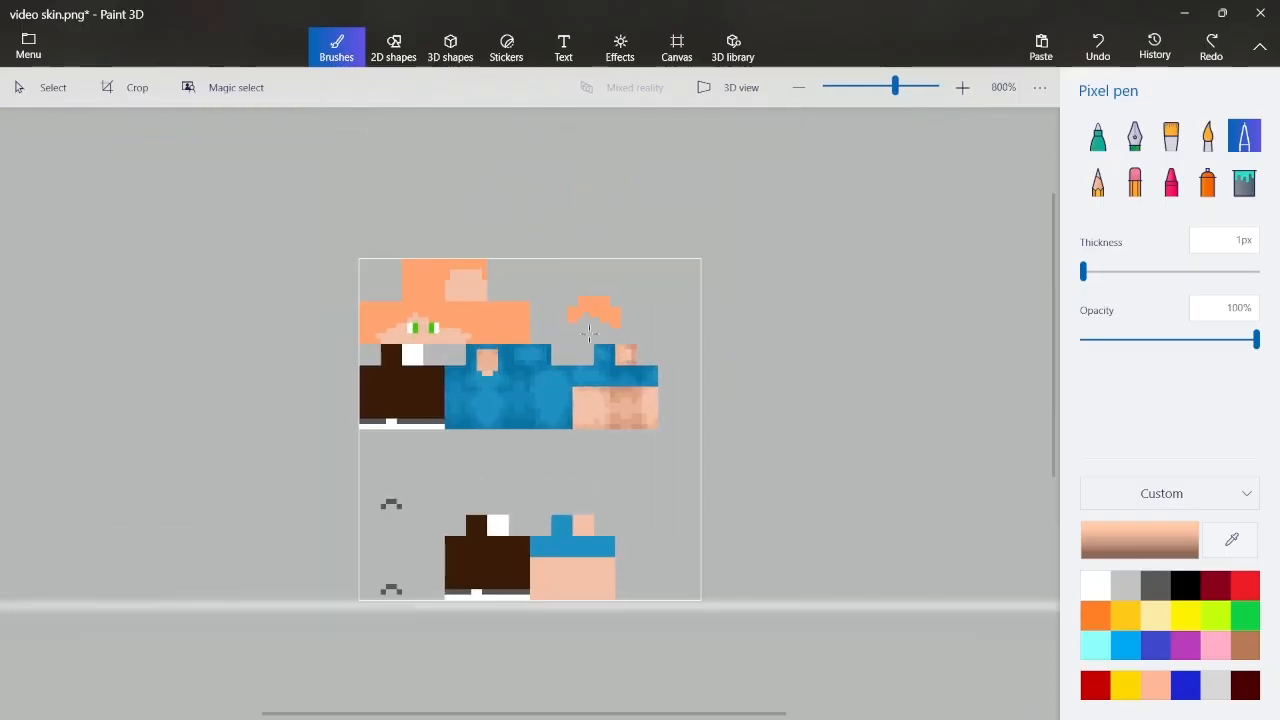
scroll(647, 530, up, 2)
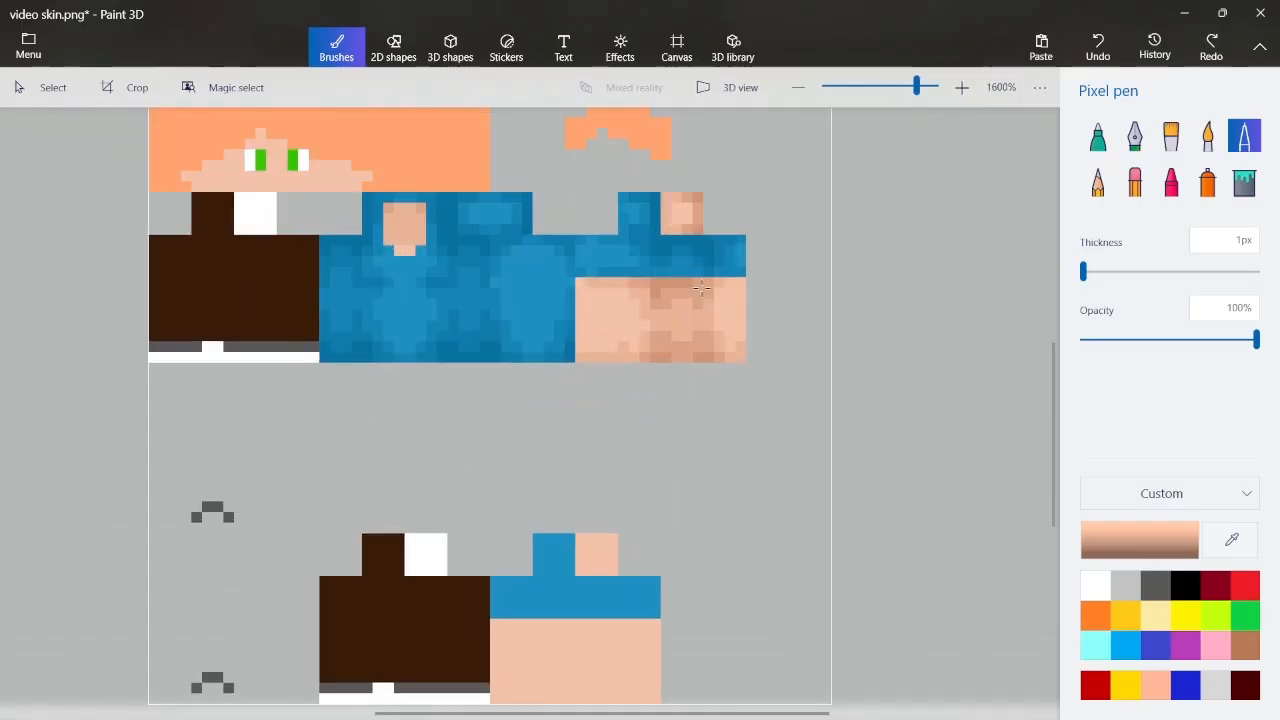
scroll(701, 288, up, 1)
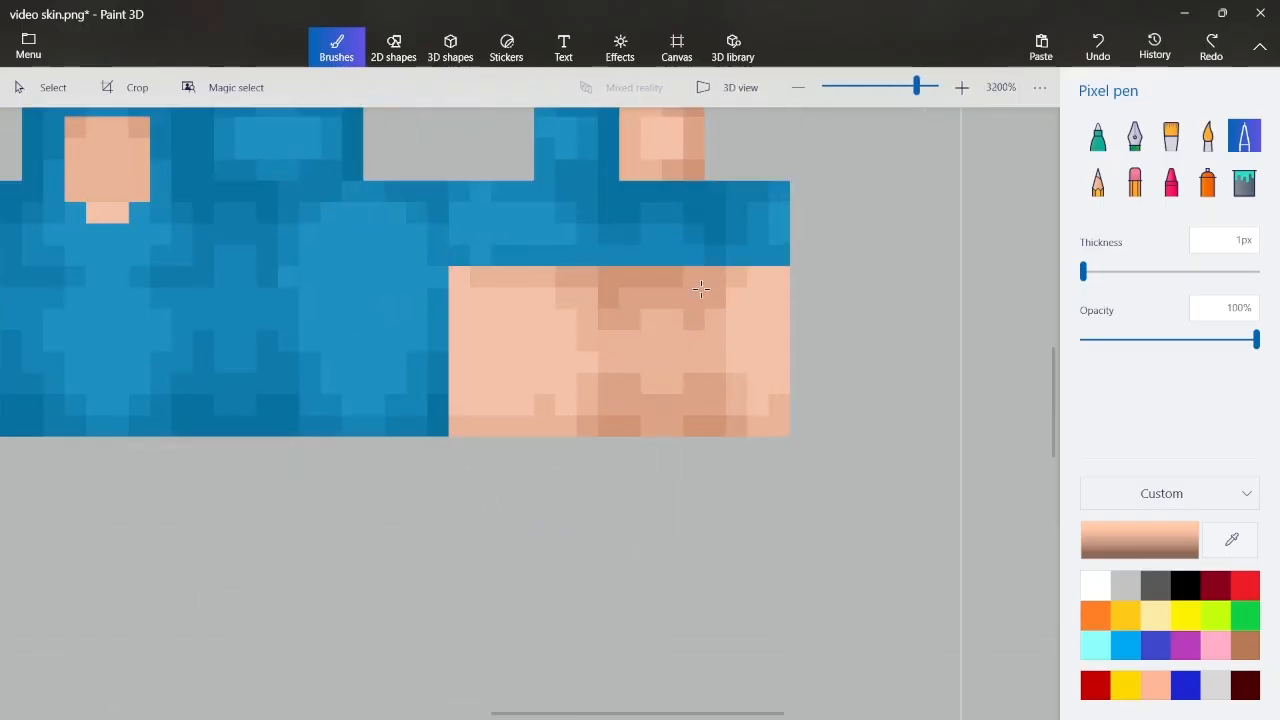
click(525, 403)
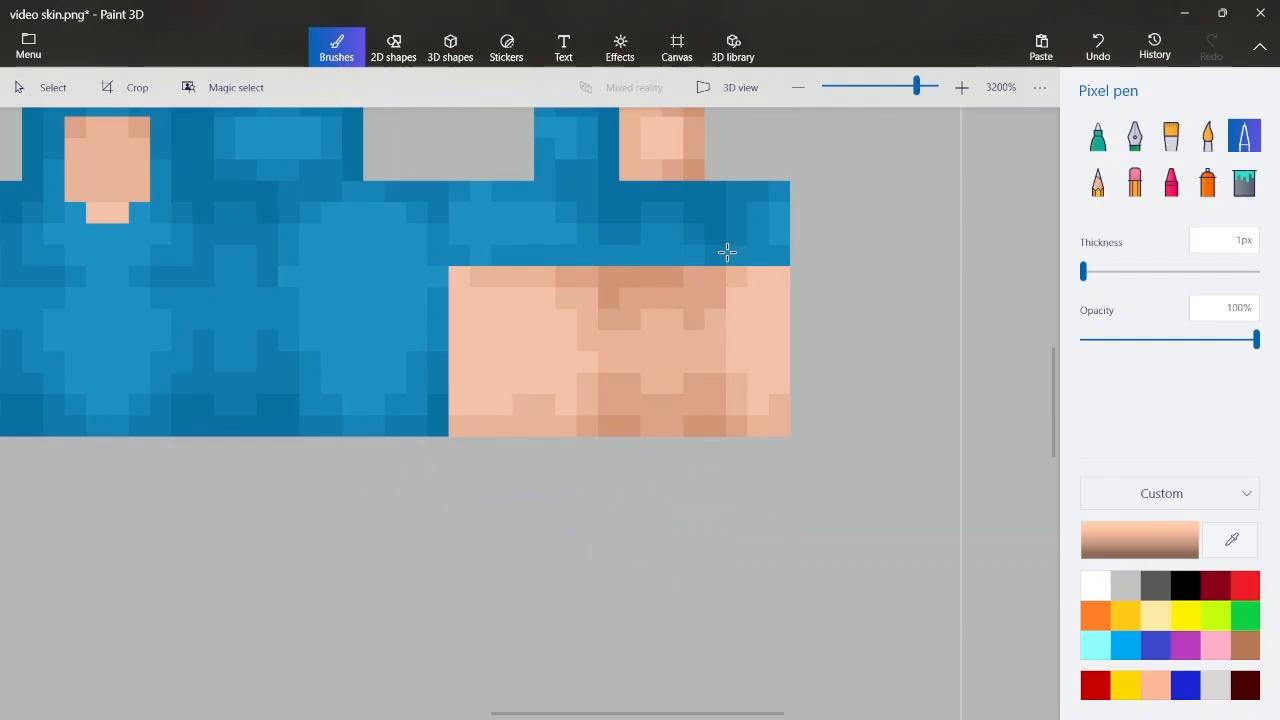
scroll(727, 252, down, 1)
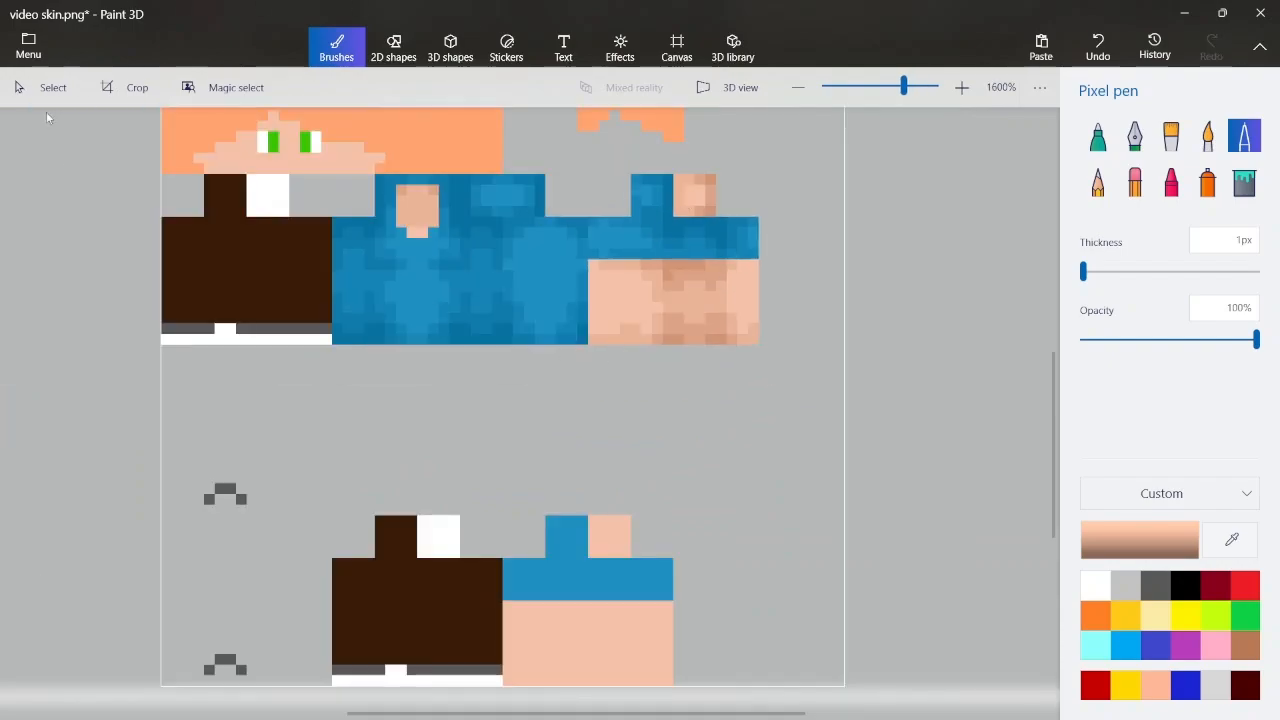
click(45, 88)
key(alt+Tab)
key(alt+Tab)
key(alt+Tab)
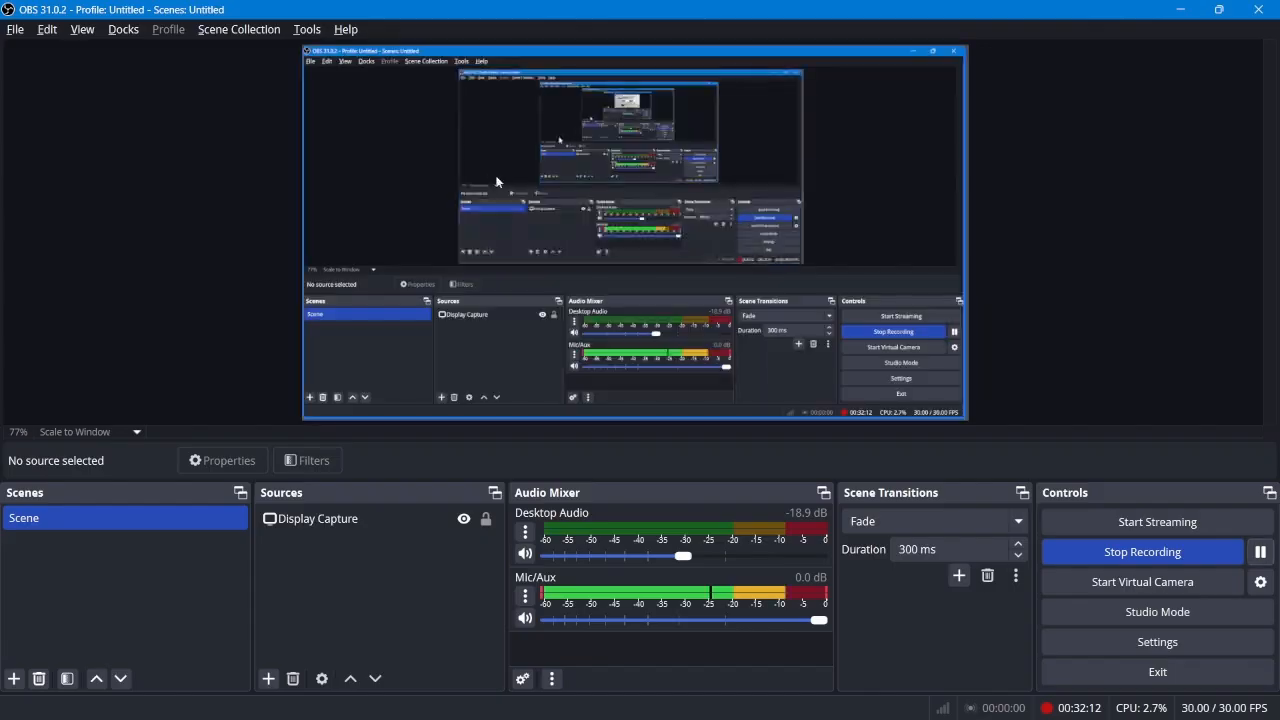
key(alt+Tab)
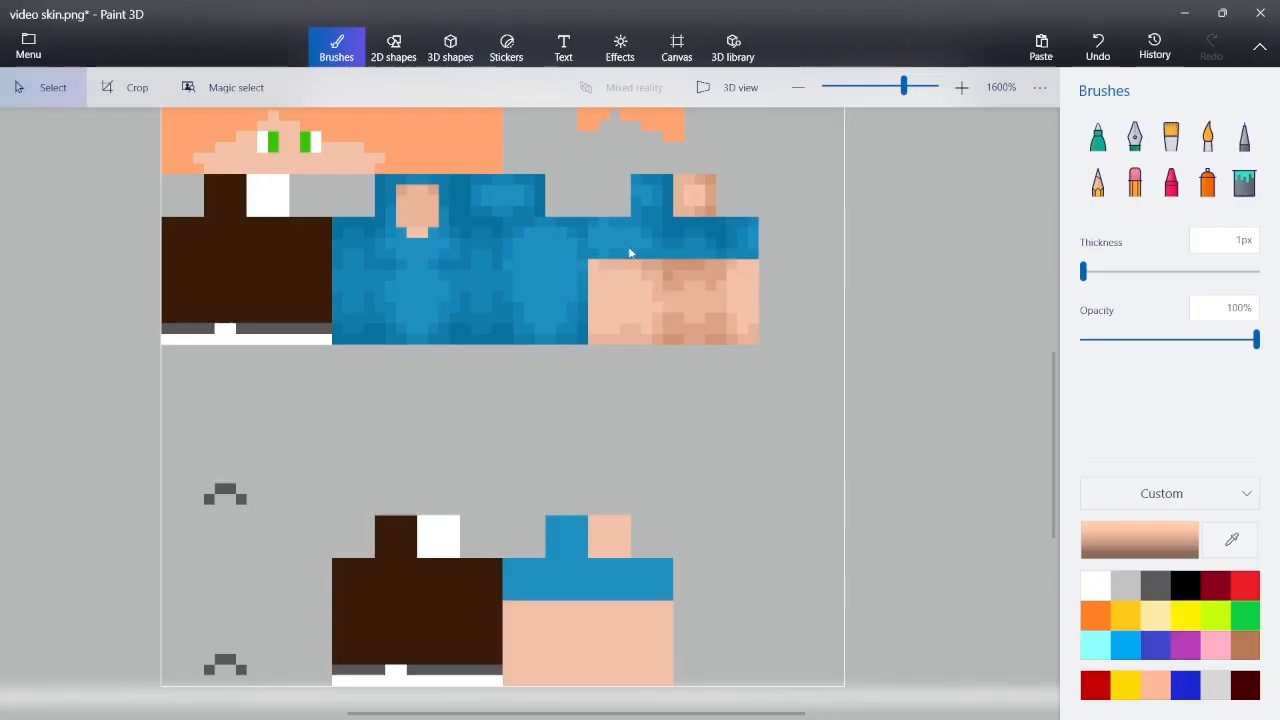
Copy the shaded arm's second face (4 × 12 px), mirror it horizontally and place it over the unshaded lower arm's second face
scroll(704, 207, up, 2)
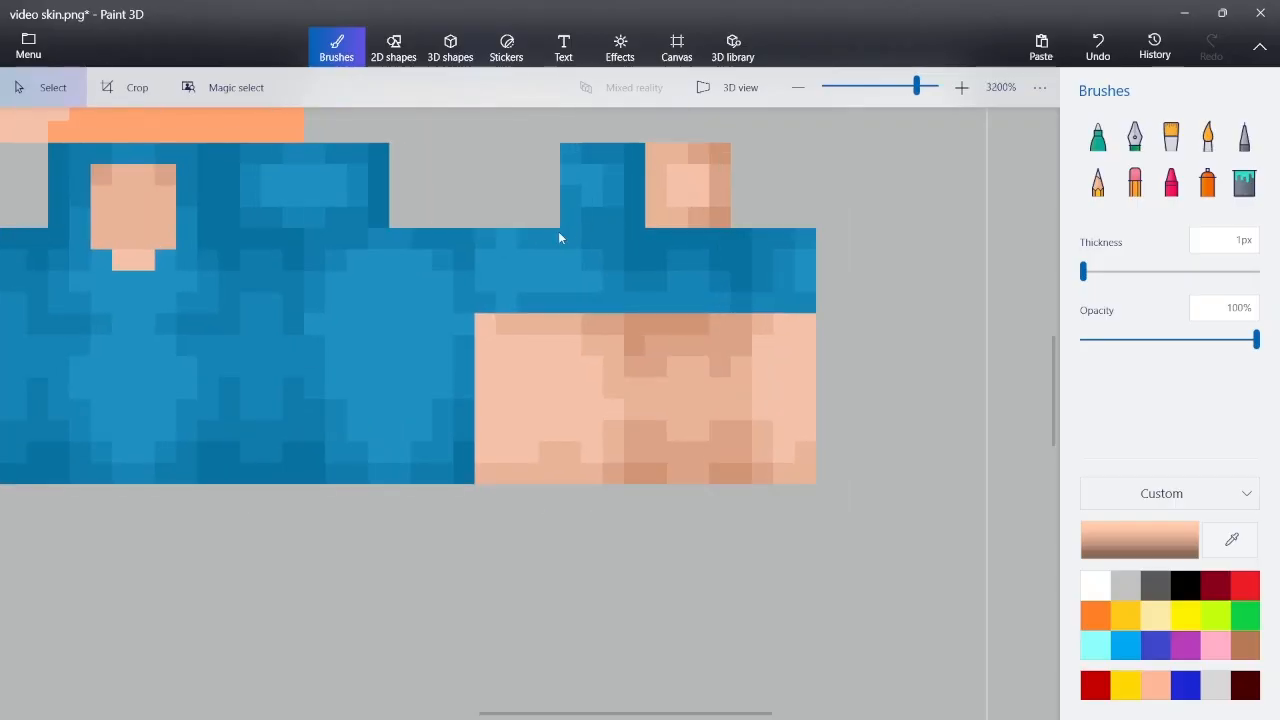
drag(561, 230, 646, 490)
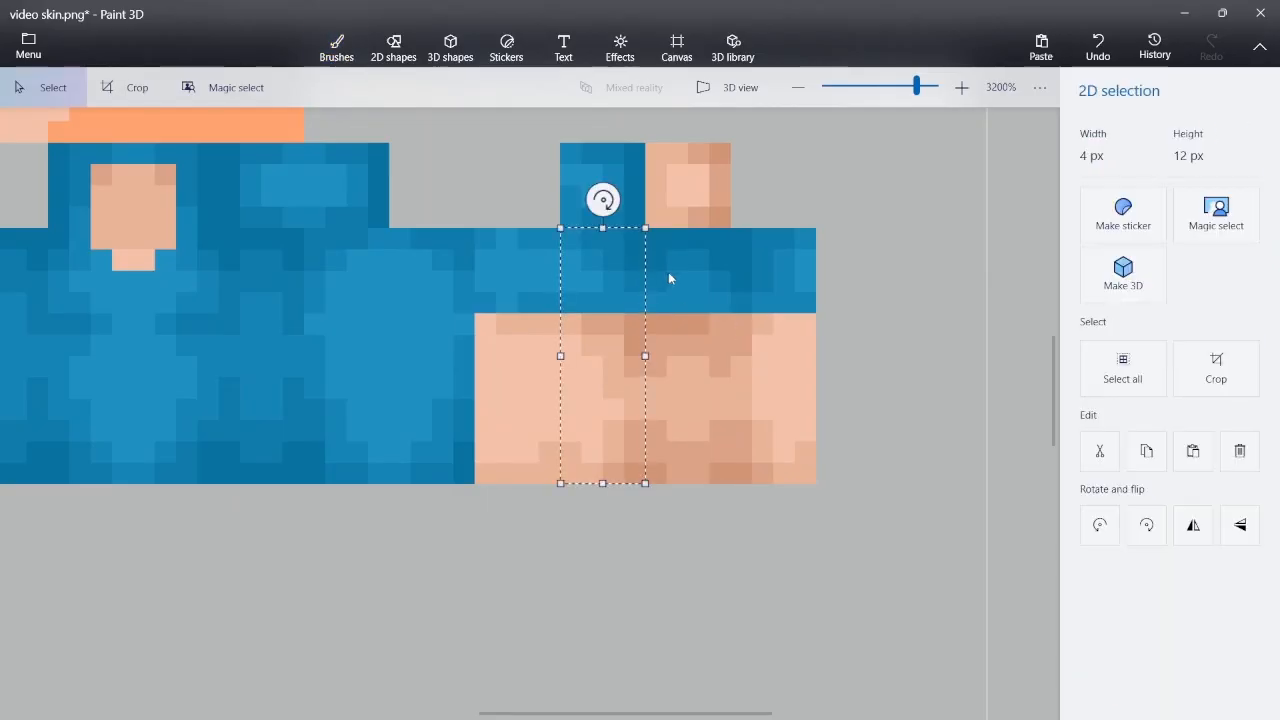
click(1205, 532)
scroll(777, 366, down, 4)
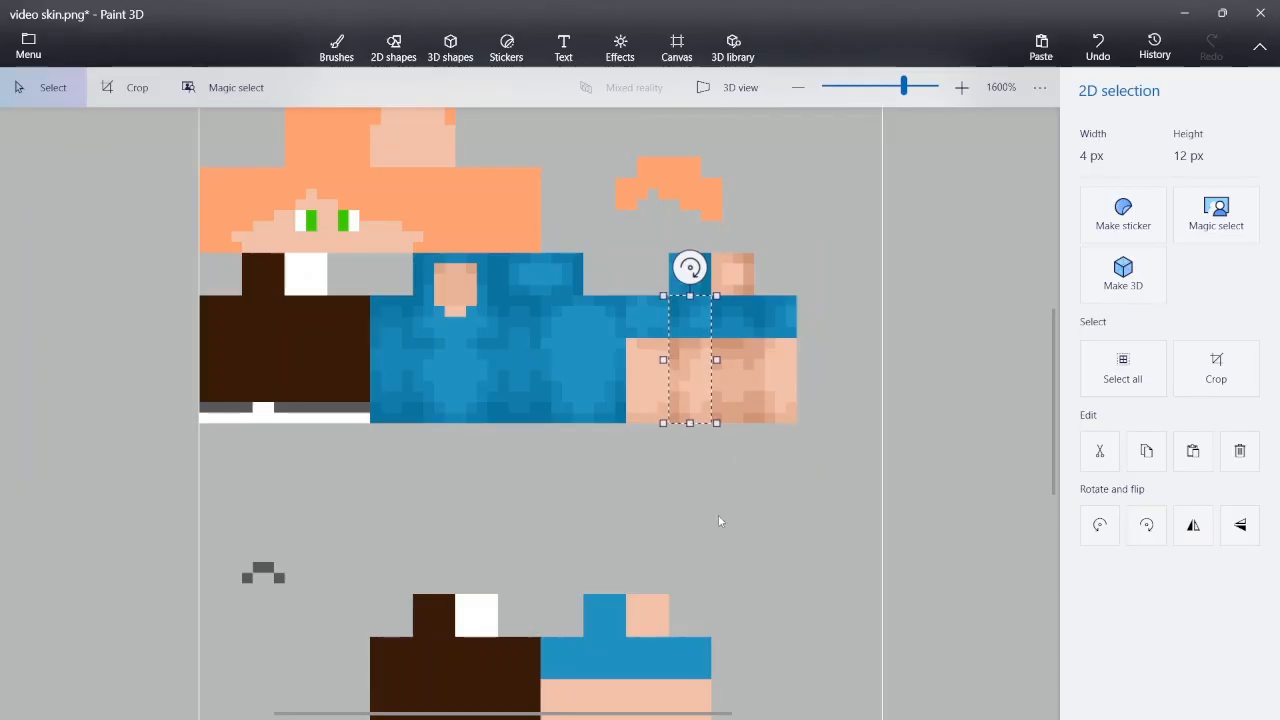
scroll(619, 537, up, 1)
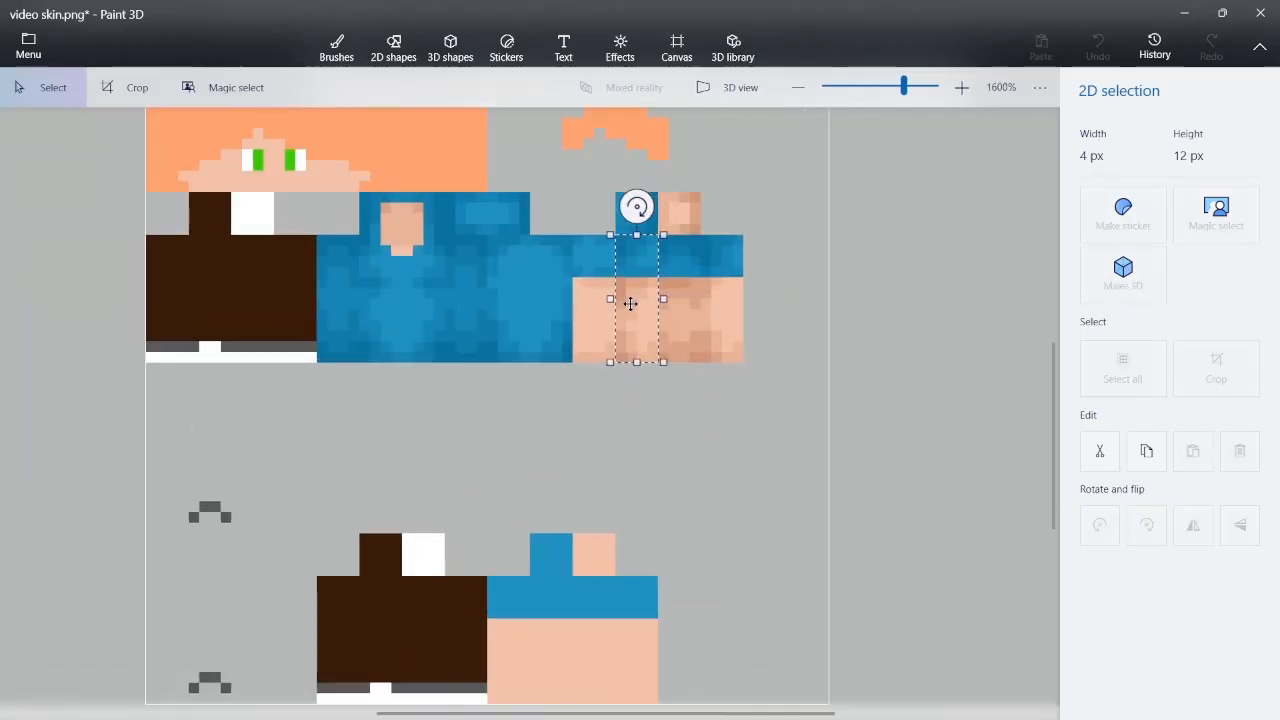
drag(626, 300, 545, 649)
click(693, 518)
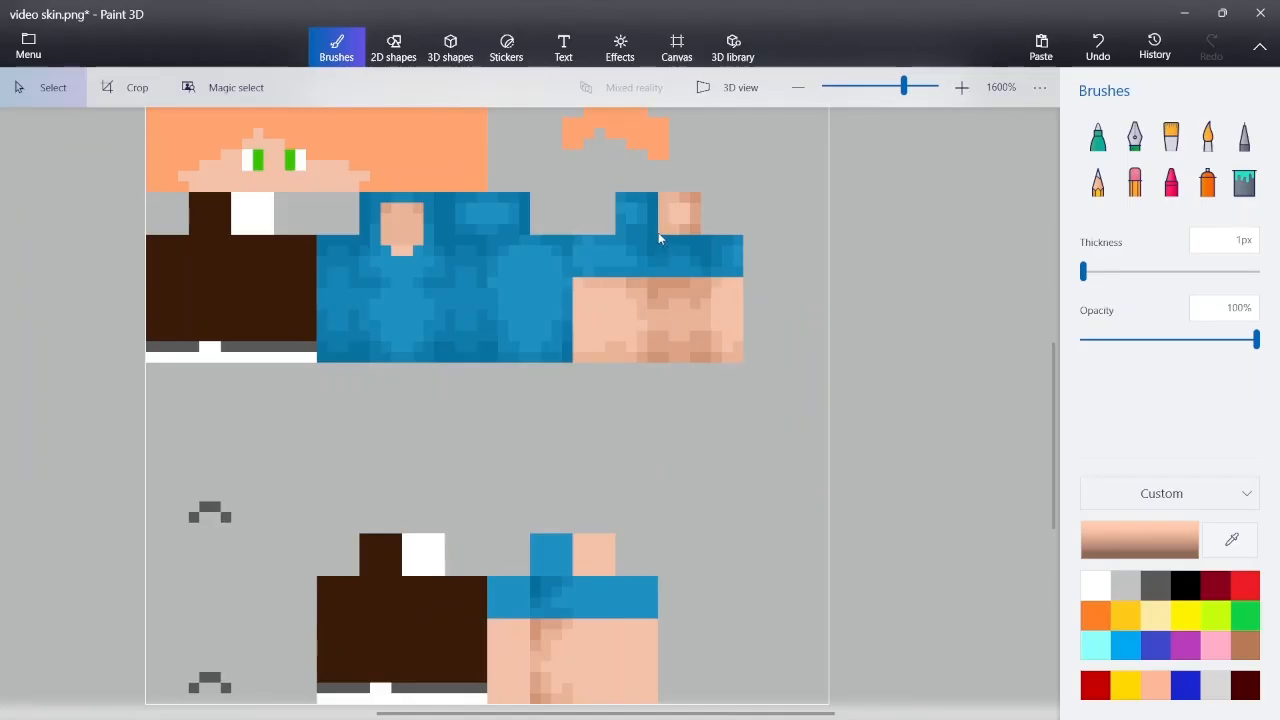
Copy the upper arm's third face (4 × 12 px), mirror it horizontally and place it over the lower arm's first face
drag(659, 236, 700, 361)
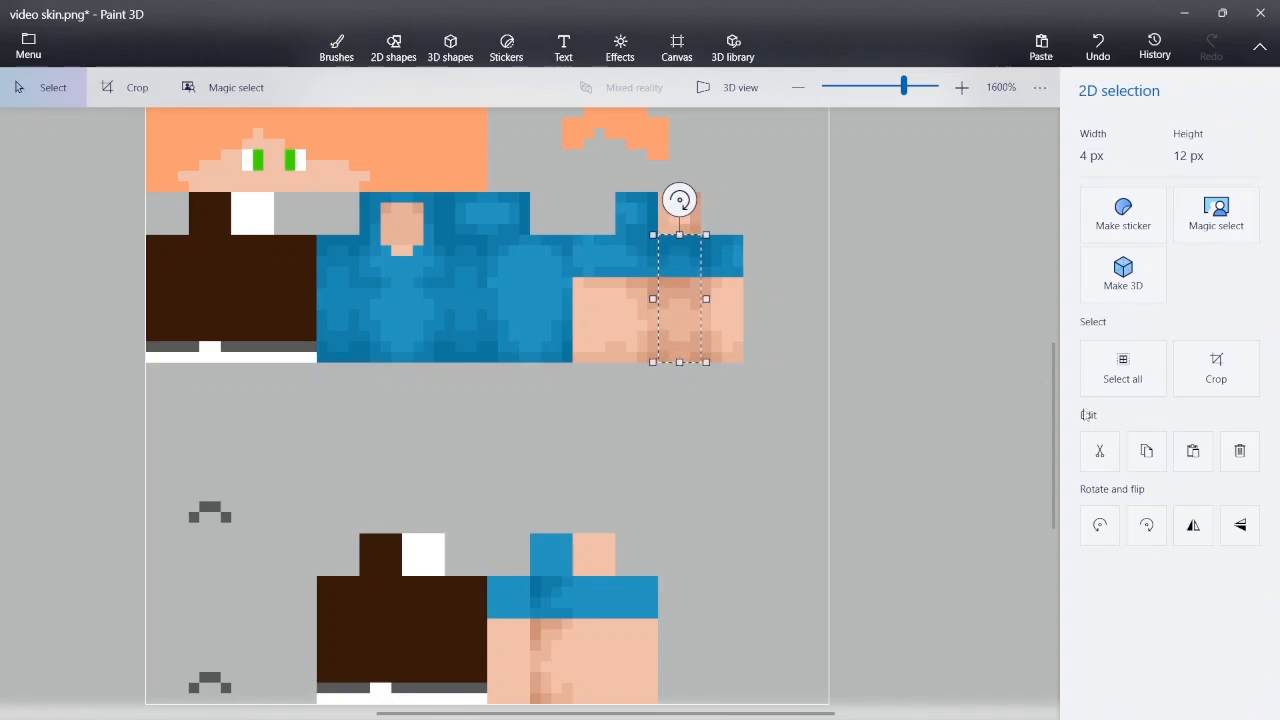
click(1193, 525)
mouse_move(665, 311)
mouse_down()
mouse_move(518, 565)
mouse_move(512, 620)
mouse_up()
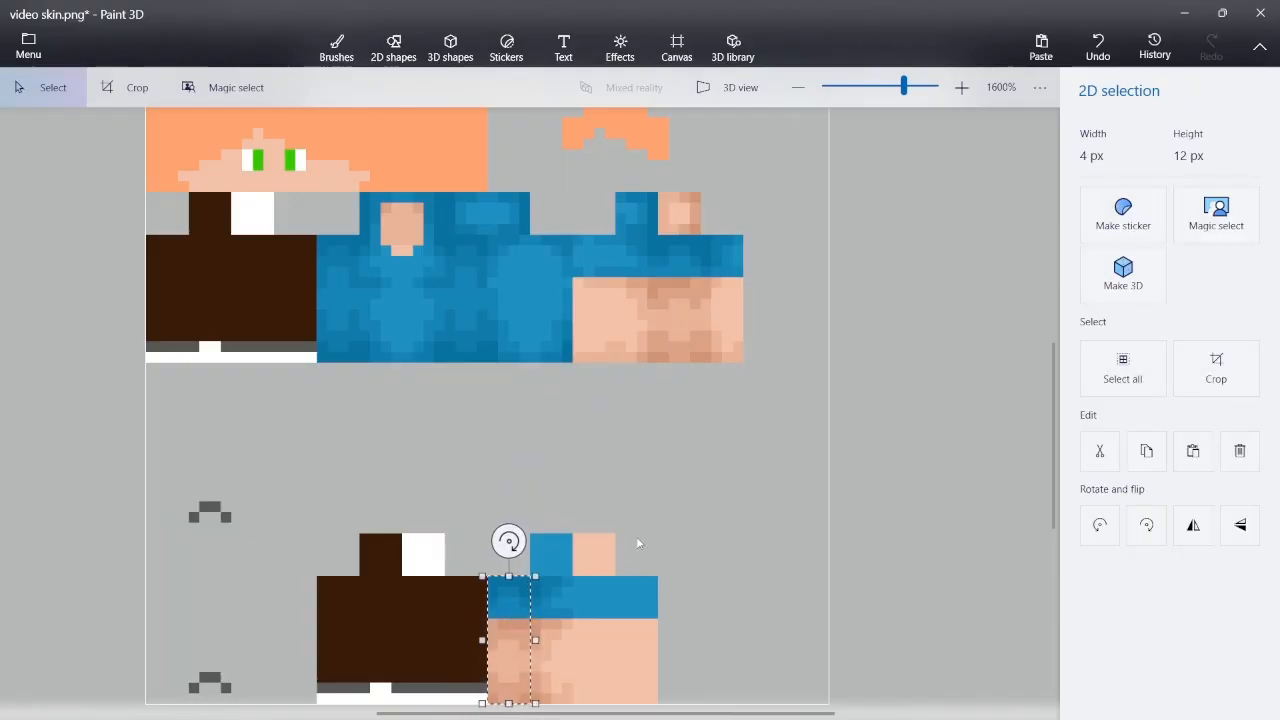
click(562, 365)
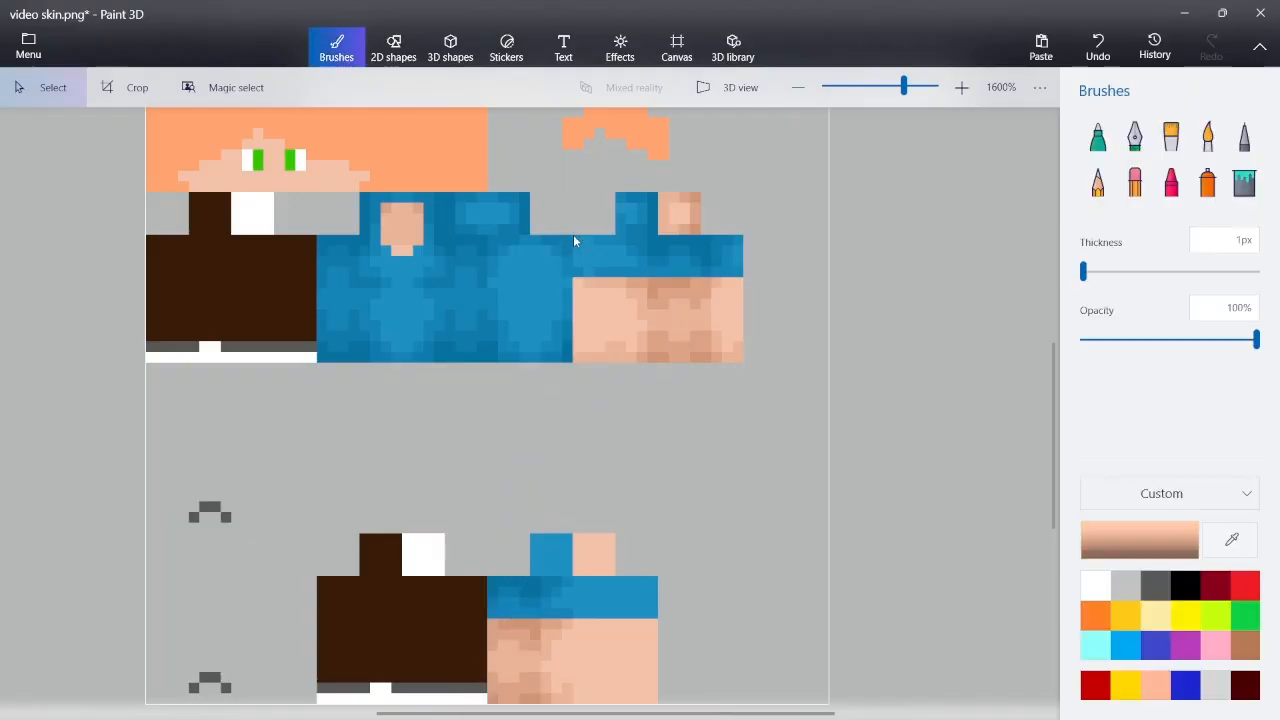
Copy the upper arm's first face (4 × 12 px), mirror it horizontally and place it over the lower arm's third face
mouse_move(573, 236)
mouse_down()
mouse_move(616, 296)
mouse_move(614, 364)
mouse_up()
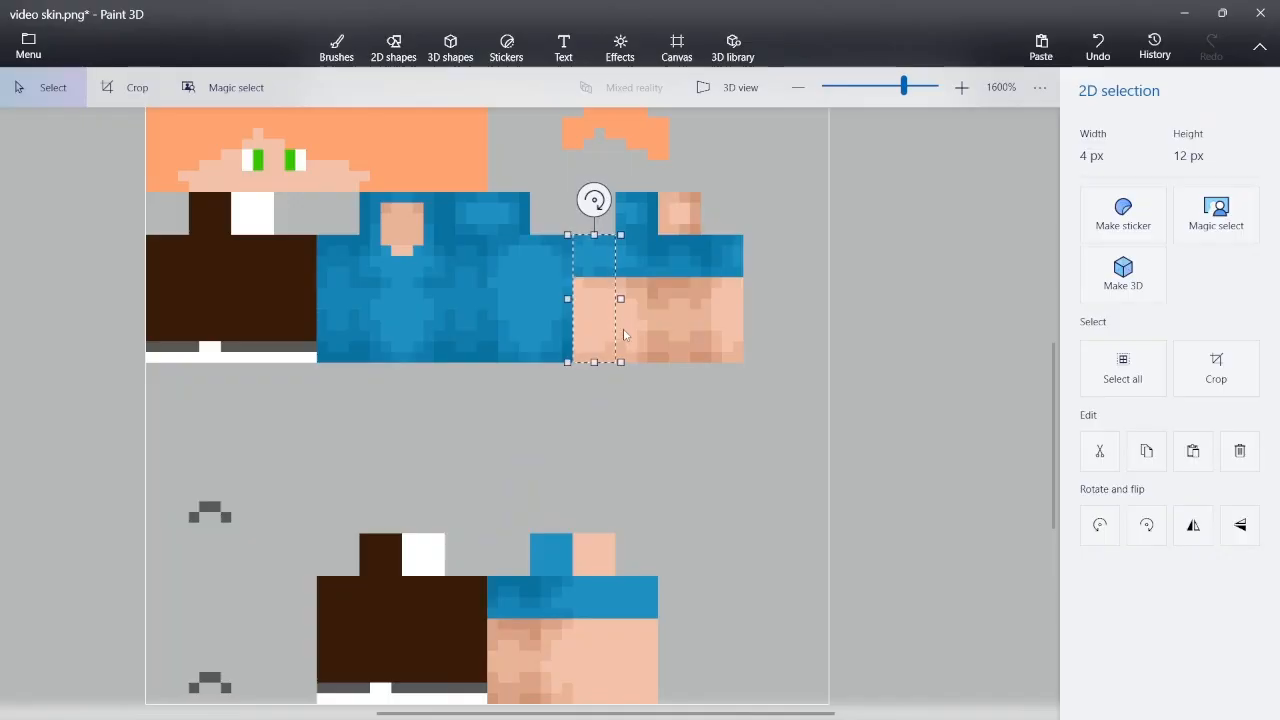
click(1196, 534)
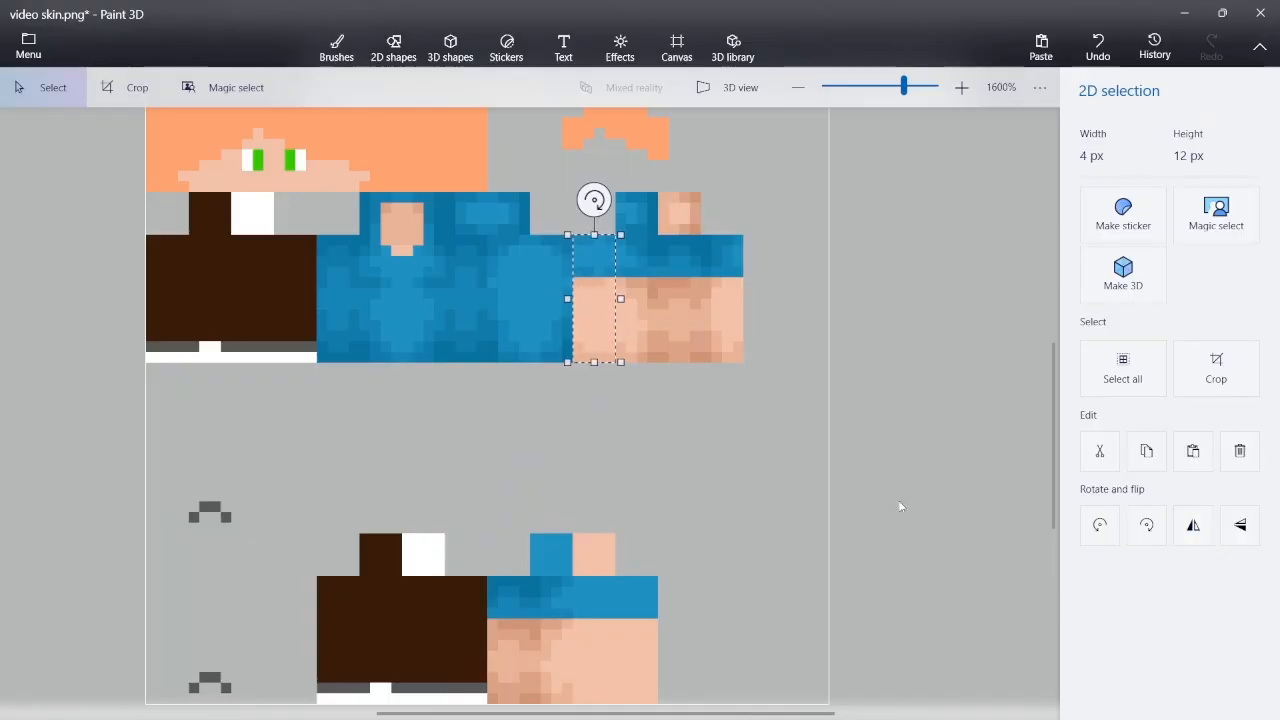
mouse_move(600, 310)
mouse_down()
mouse_move(645, 596)
mouse_move(604, 598)
mouse_up()
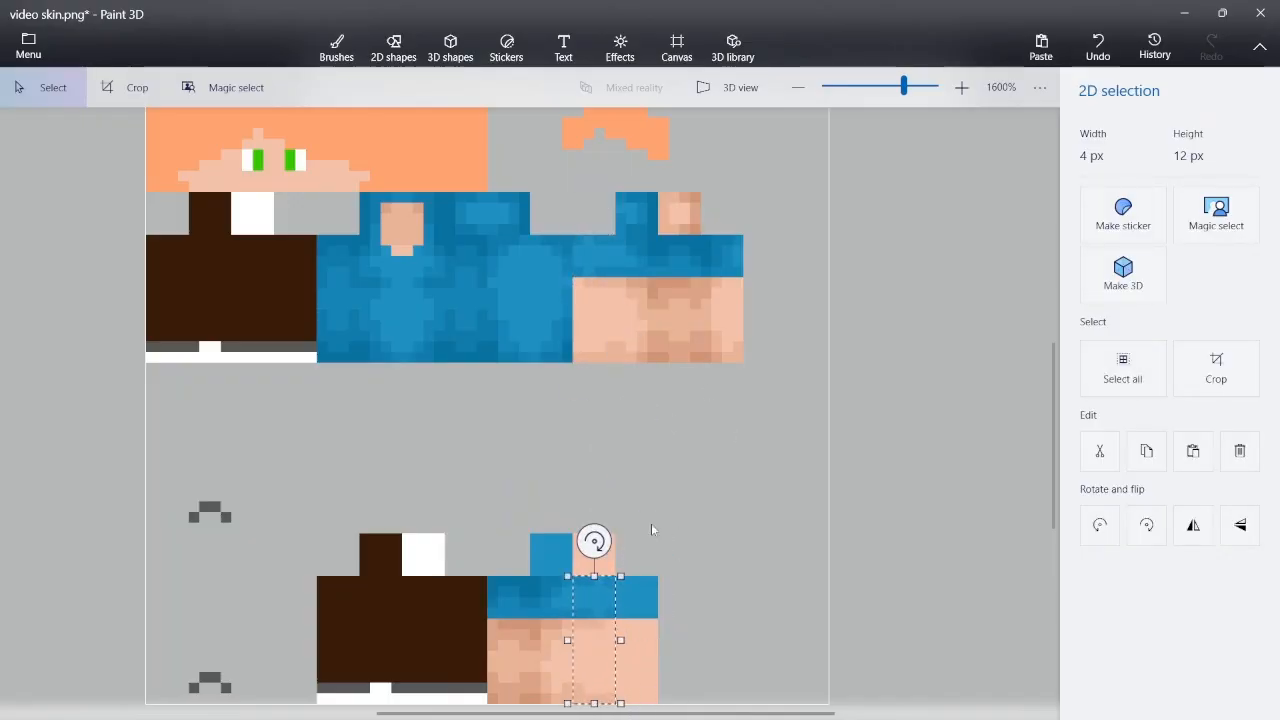
key(ctrl+z)
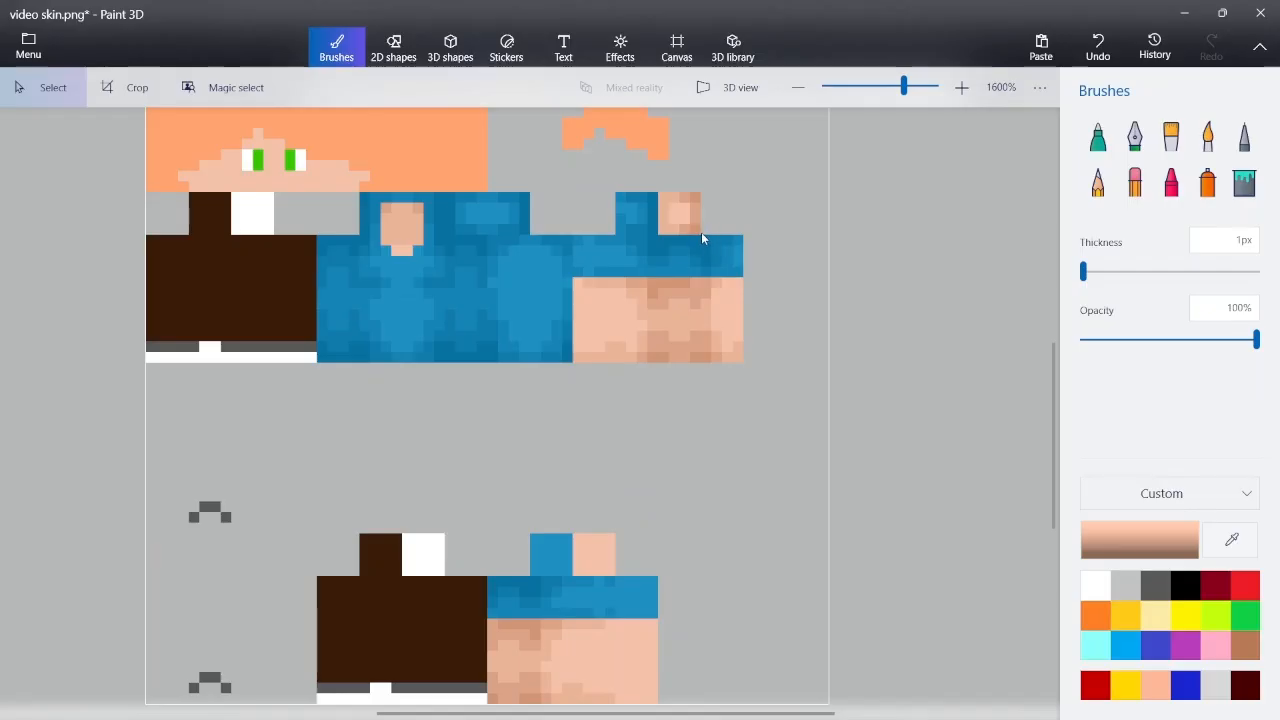
Copy the upper arm's fourth face, mirror it horizontally and place it over the lower arm's fourth face
drag(701, 234, 765, 405)
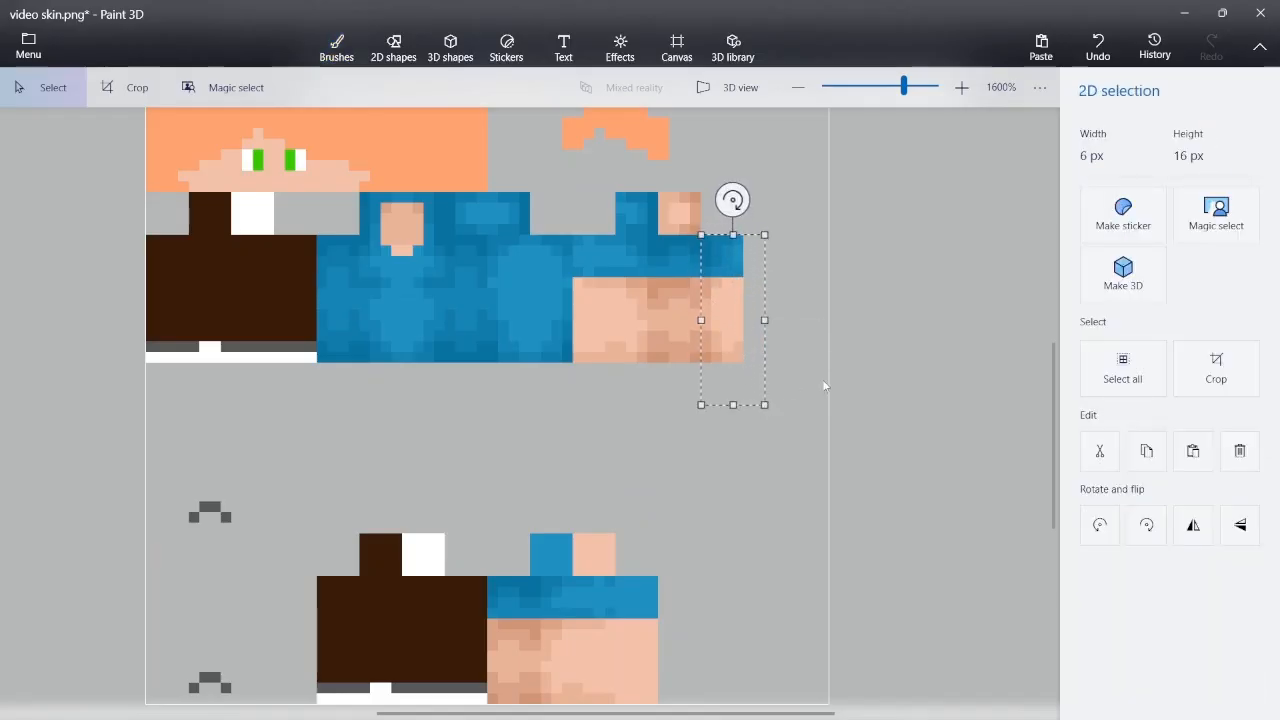
key(ctrl+c)
key(ctrl+v)
click(1183, 521)
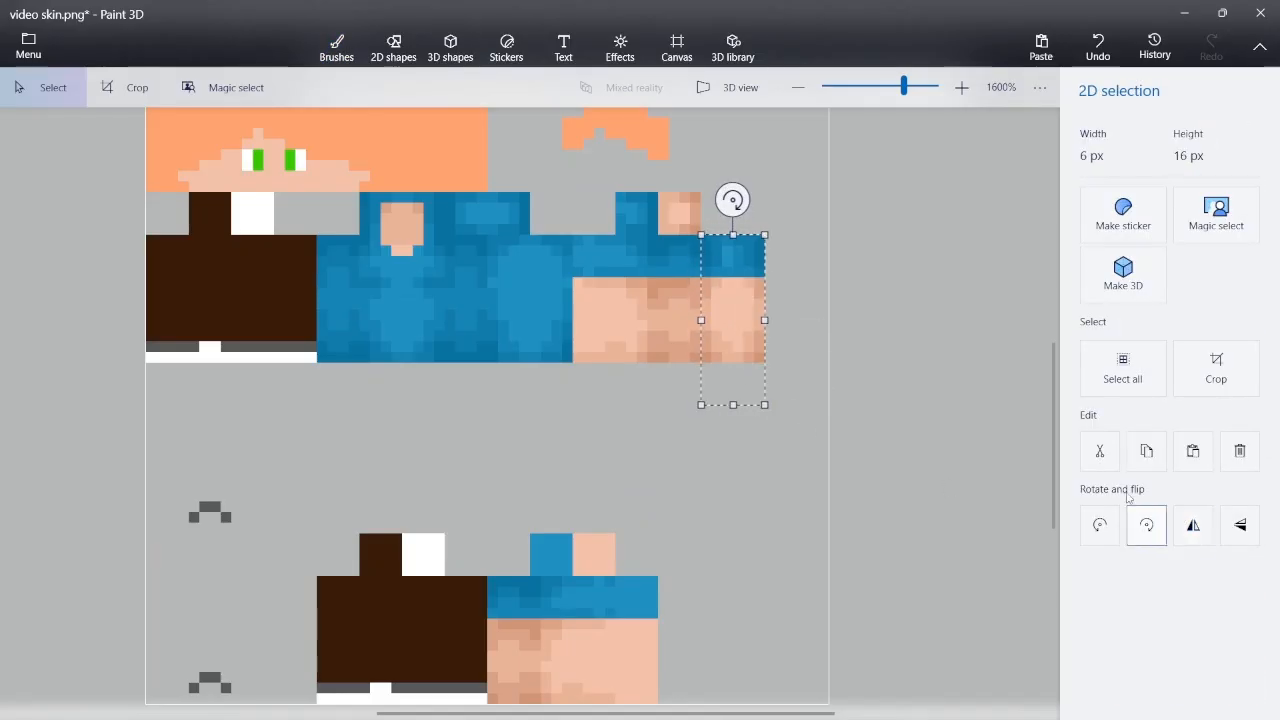
mouse_move(734, 349)
mouse_down()
mouse_move(743, 449)
mouse_move(663, 546)
mouse_move(619, 679)
mouse_up()
click(720, 543)
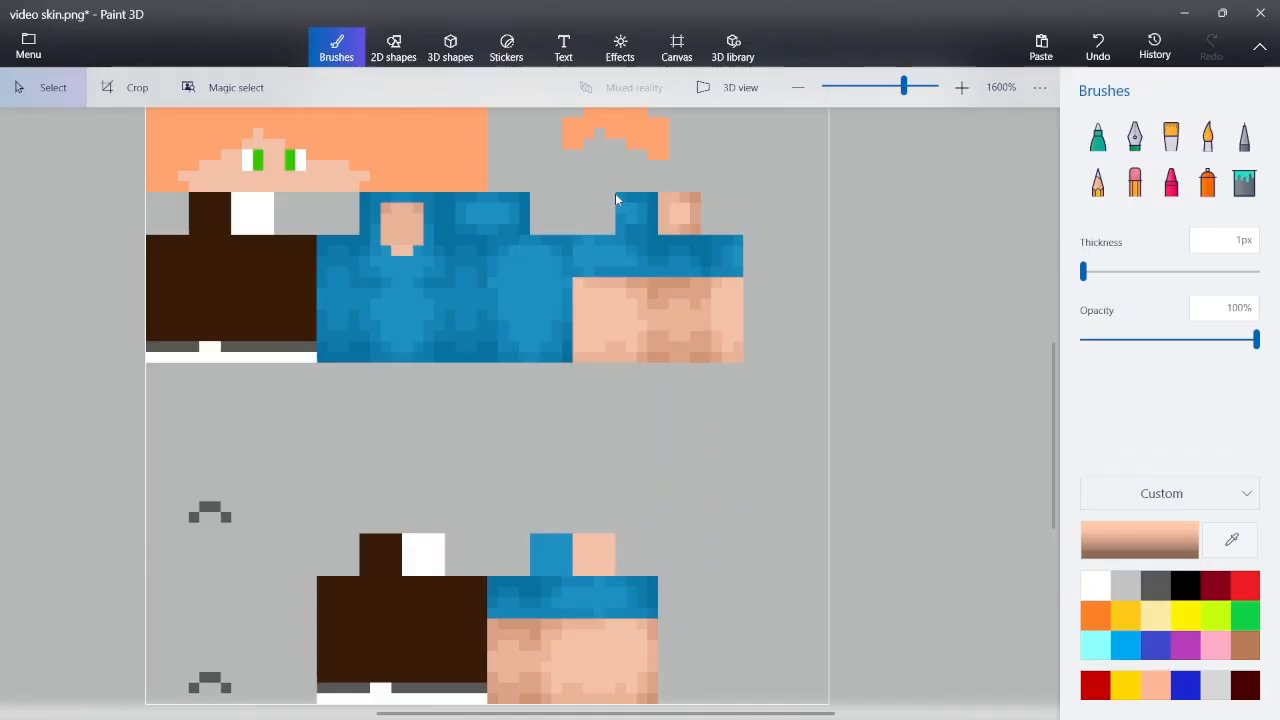
Copy the upper arm's 4 × 4 px shoulder and hand squares, mirrored horizontally, onto the lower arm's matching squares
drag(617, 200, 667, 241)
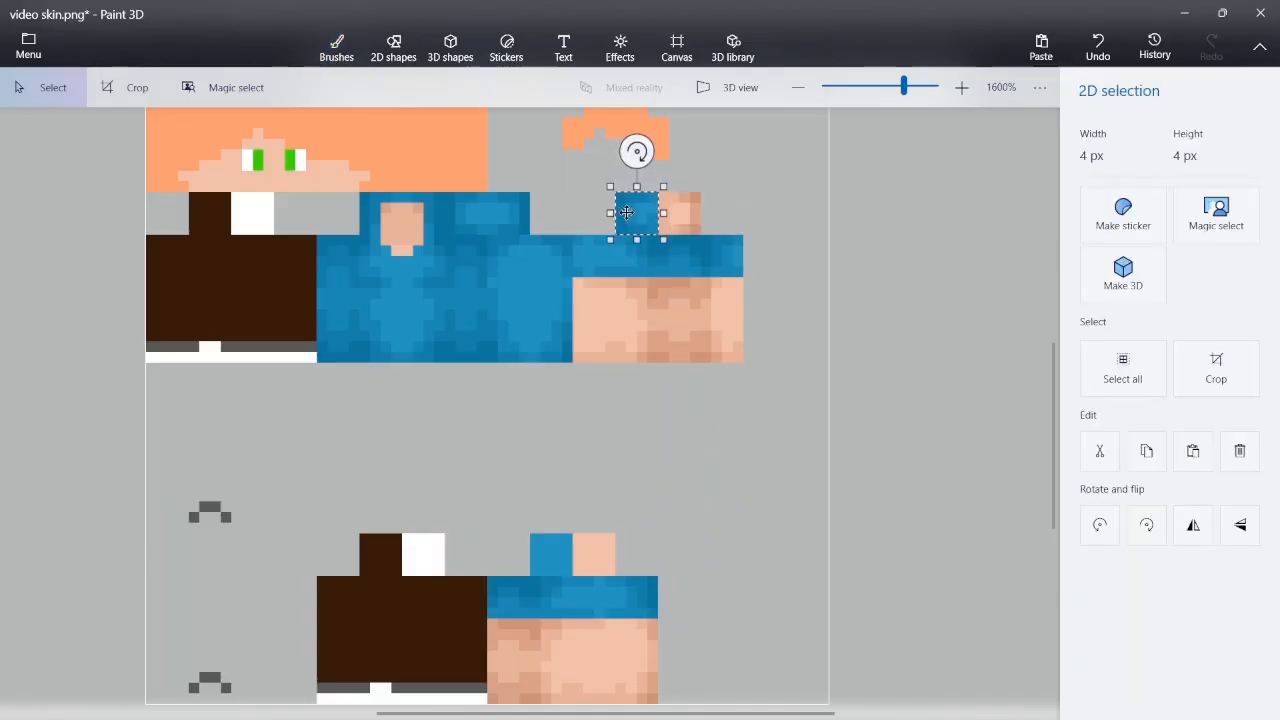
drag(626, 212, 541, 553)
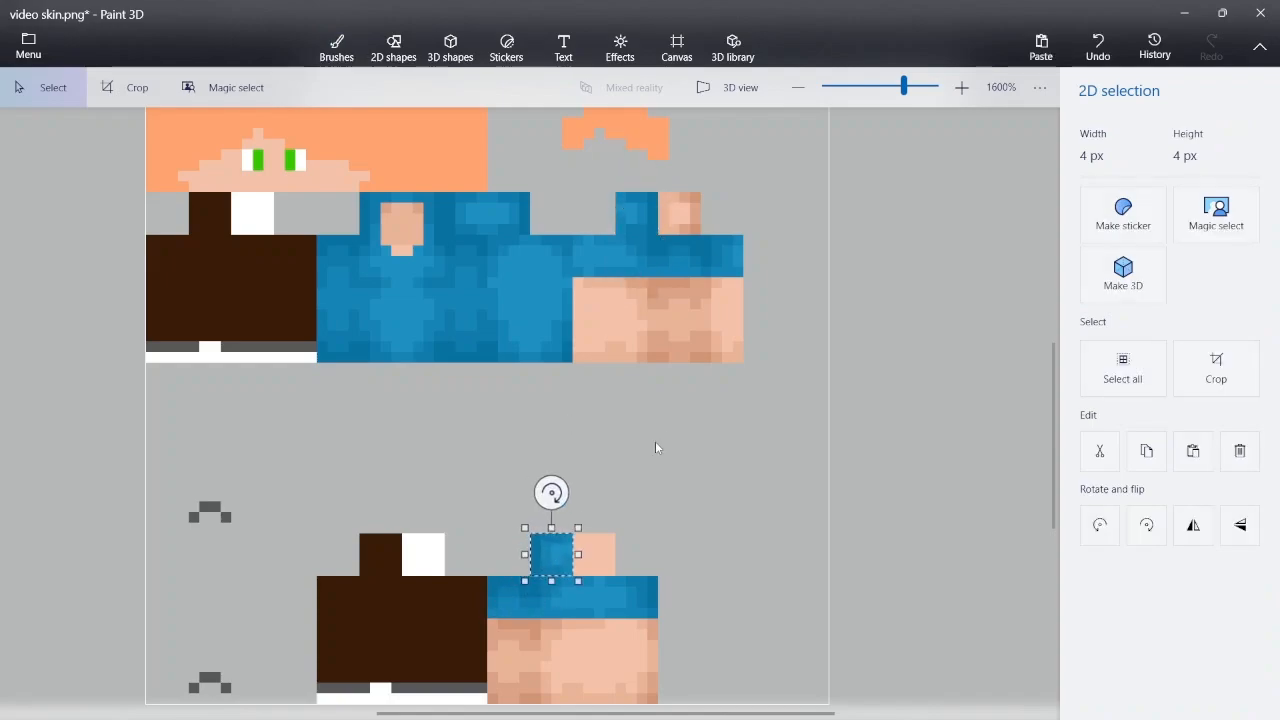
click(656, 445)
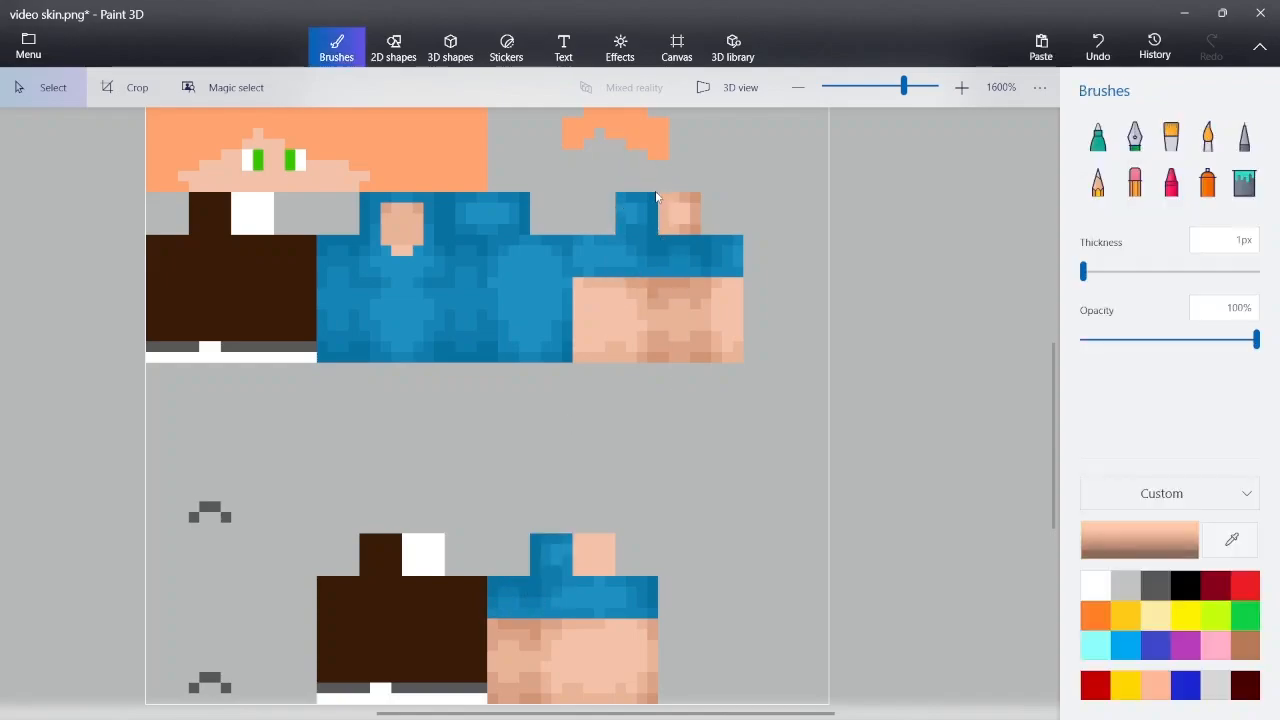
drag(656, 197, 703, 233)
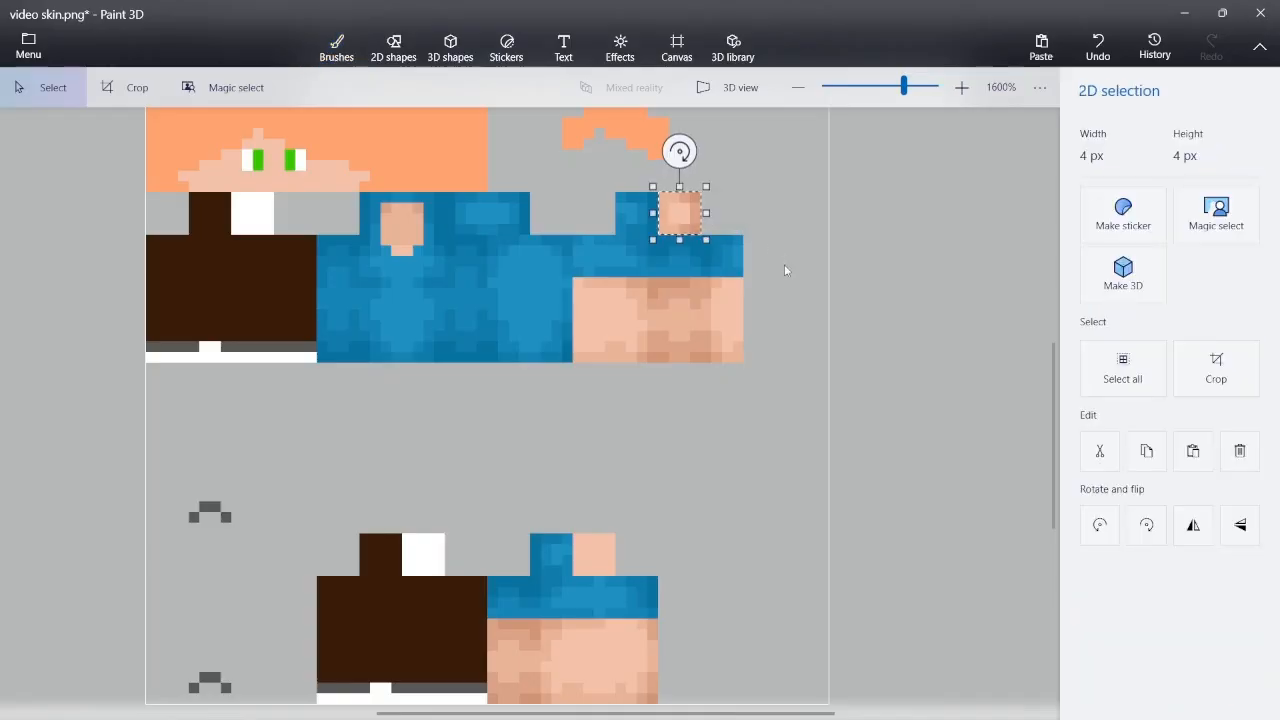
click(1199, 525)
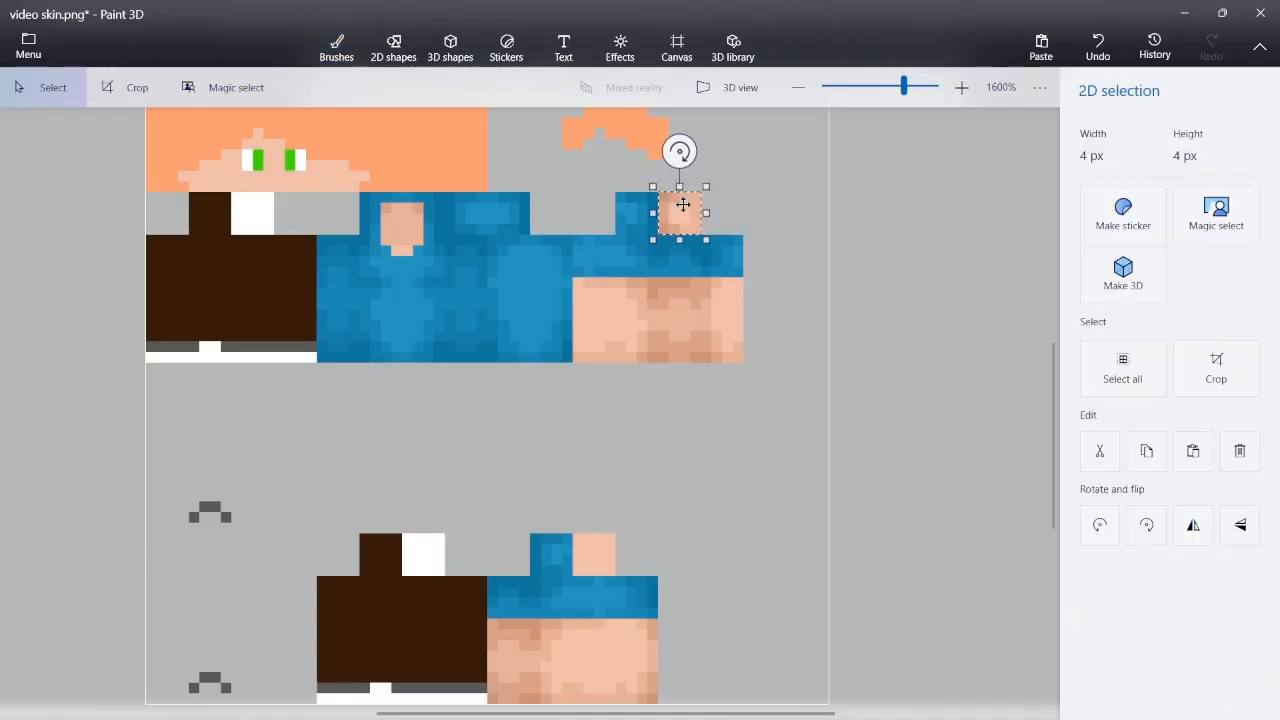
drag(683, 205, 591, 553)
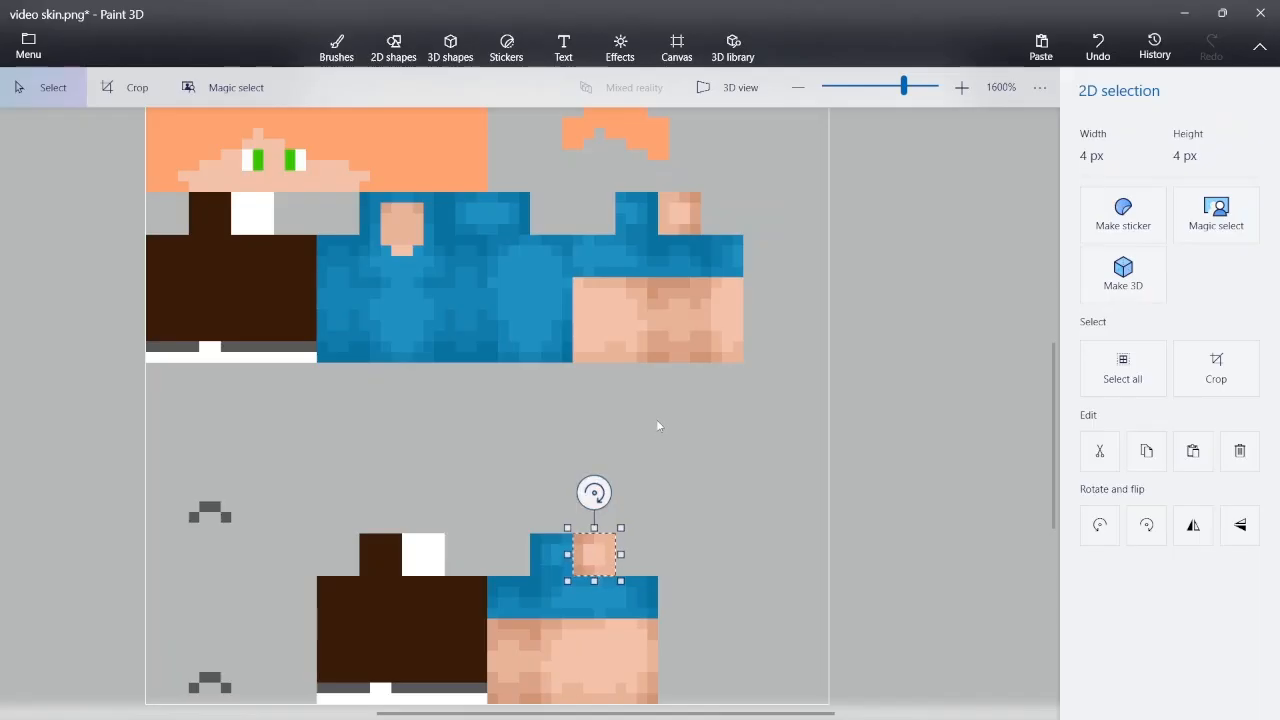
click(657, 426)
Switch to Nova Skin in the browser and open video skin.png from the Downloads folder
scroll(653, 425, down, 1)
key(alt)
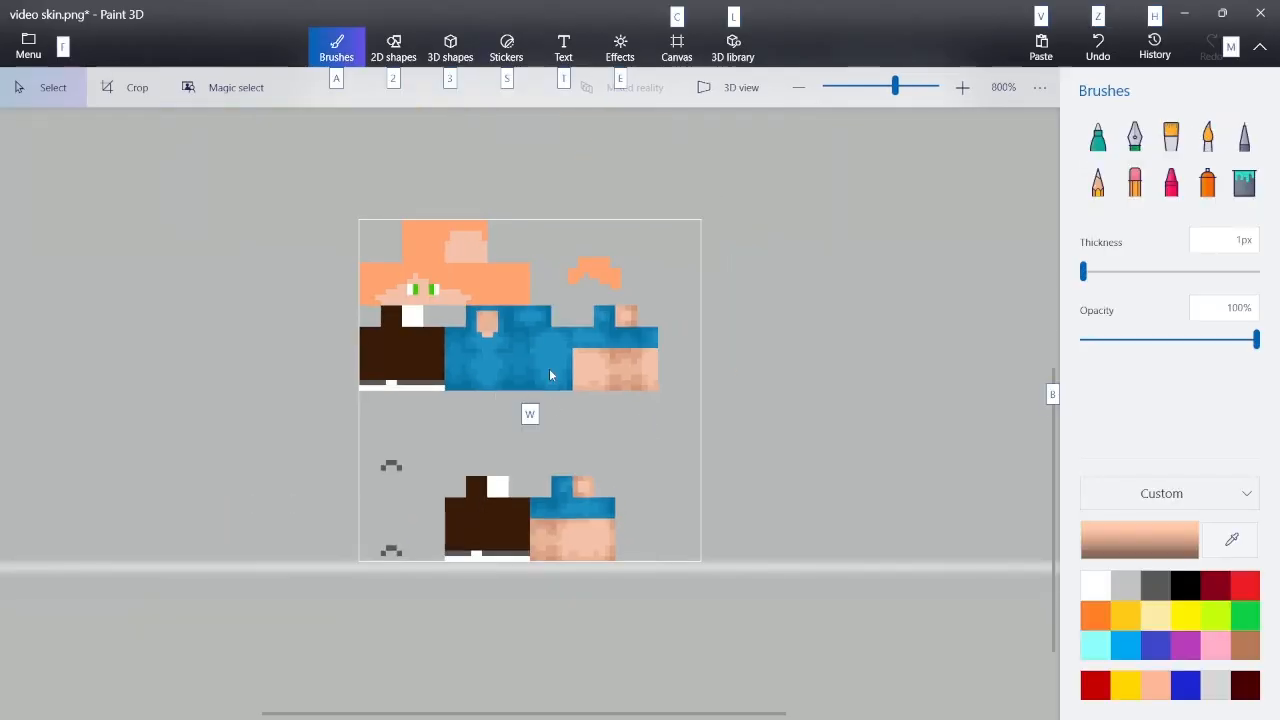
key(alt+Tab)
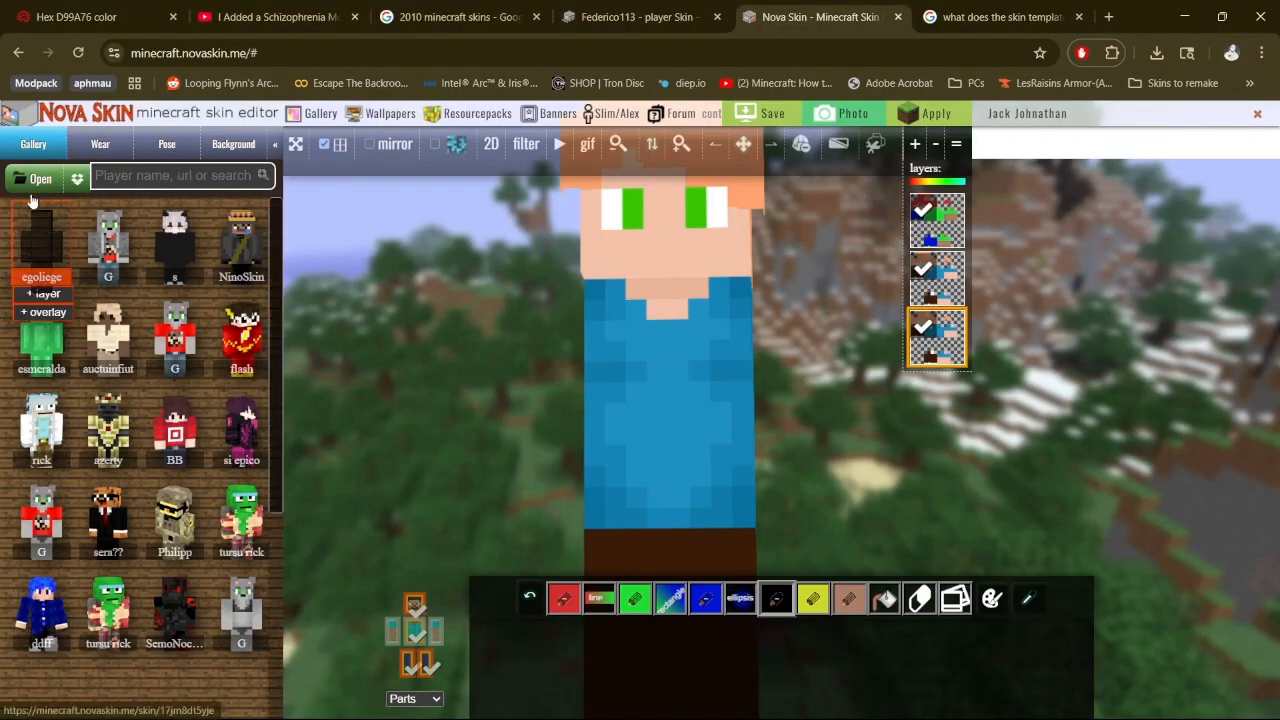
click(35, 178)
click(255, 154)
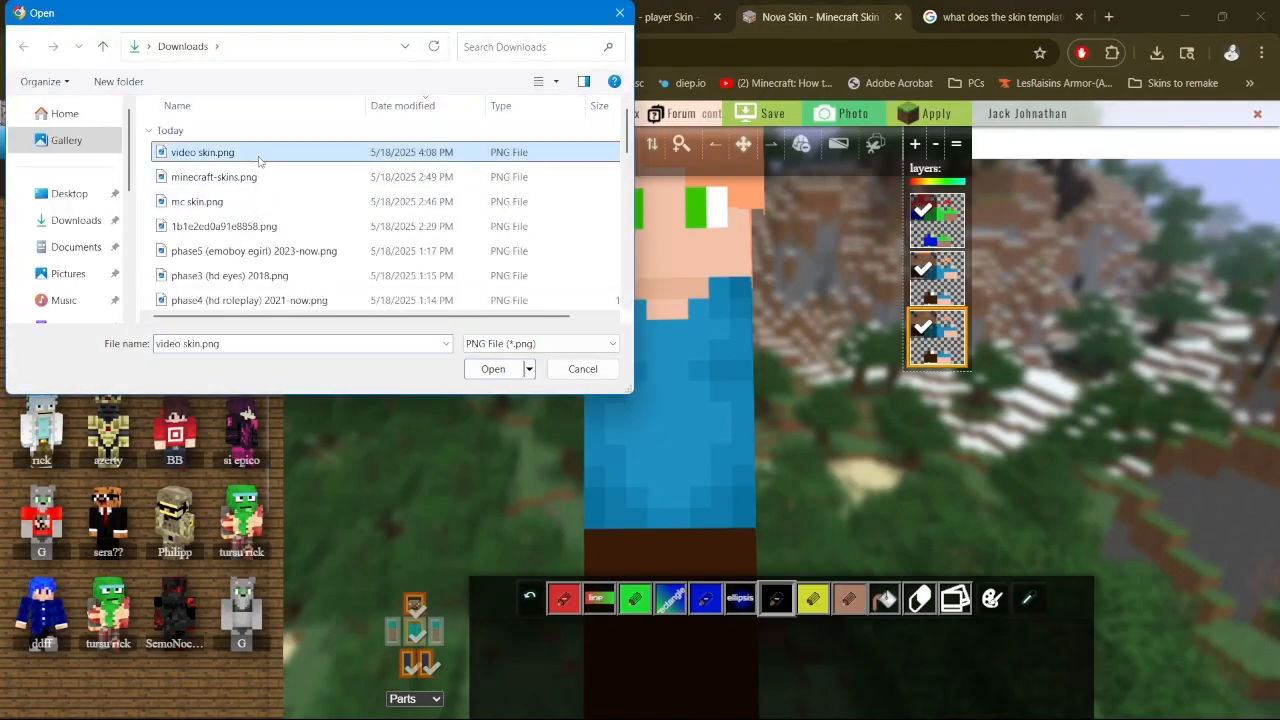
click(493, 370)
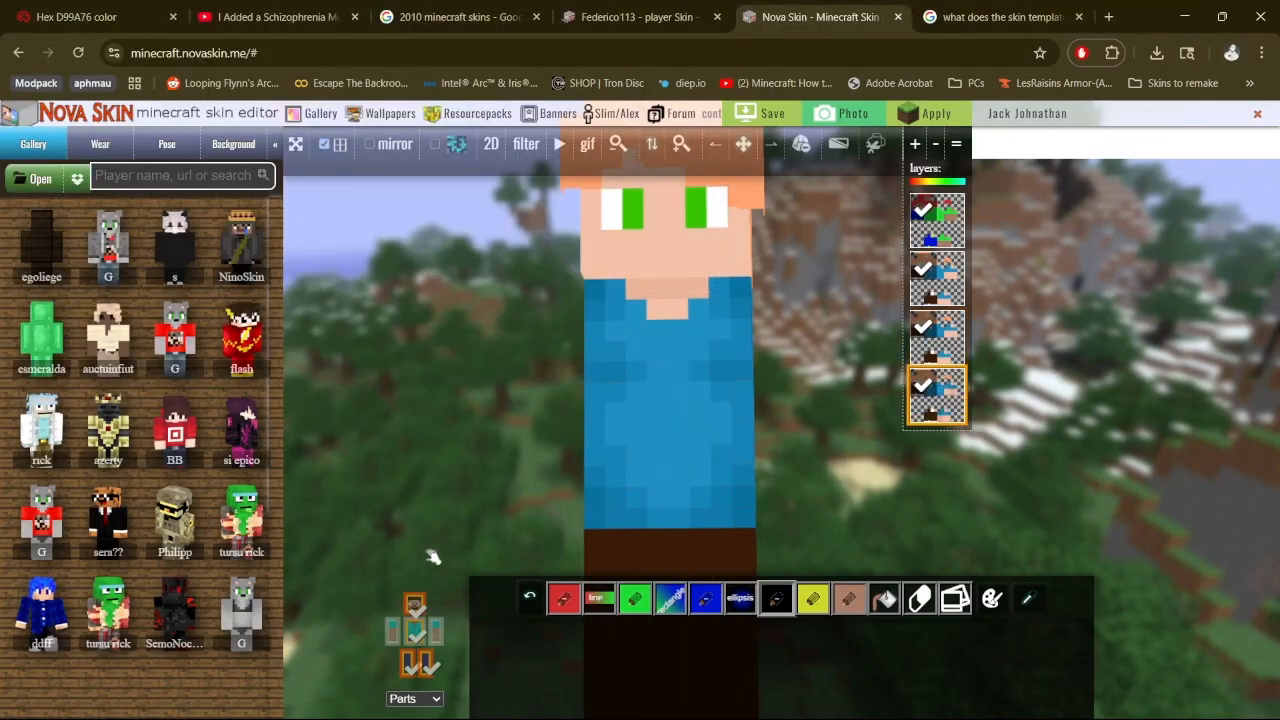
Show both arms on the 3D model and examine their sleeve and skin shading from several sides
click(399, 634)
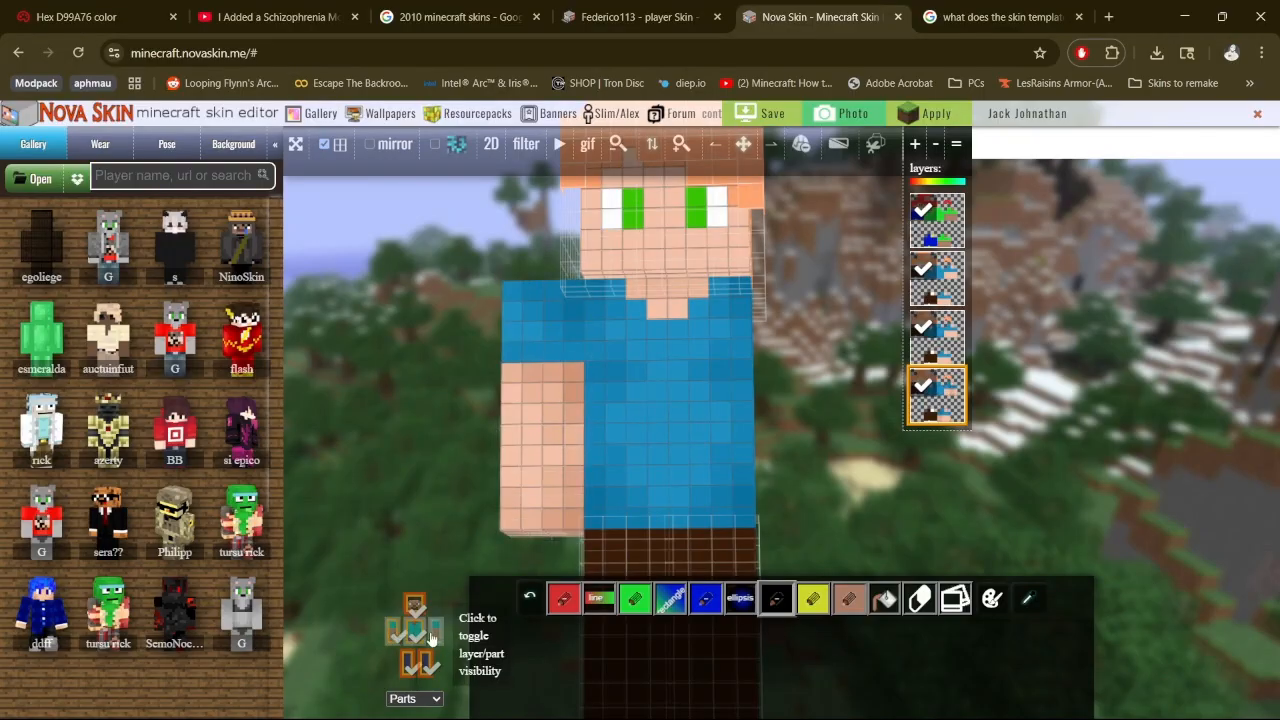
click(433, 634)
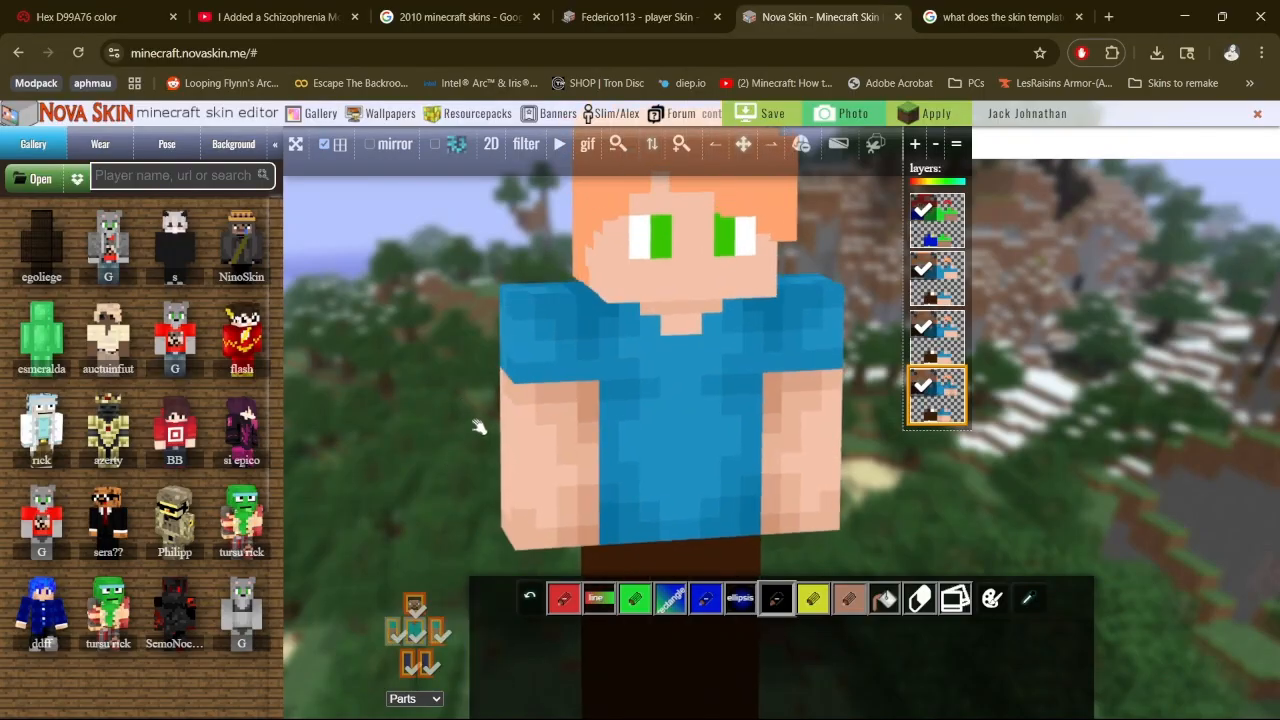
drag(479, 427, 817, 408)
drag(840, 512, 483, 498)
Switch back to Paint 3D, sample the lightest sleeve blue and paint the second pixel of the first arm face's bottom sleeve row
key(alt+Tab)
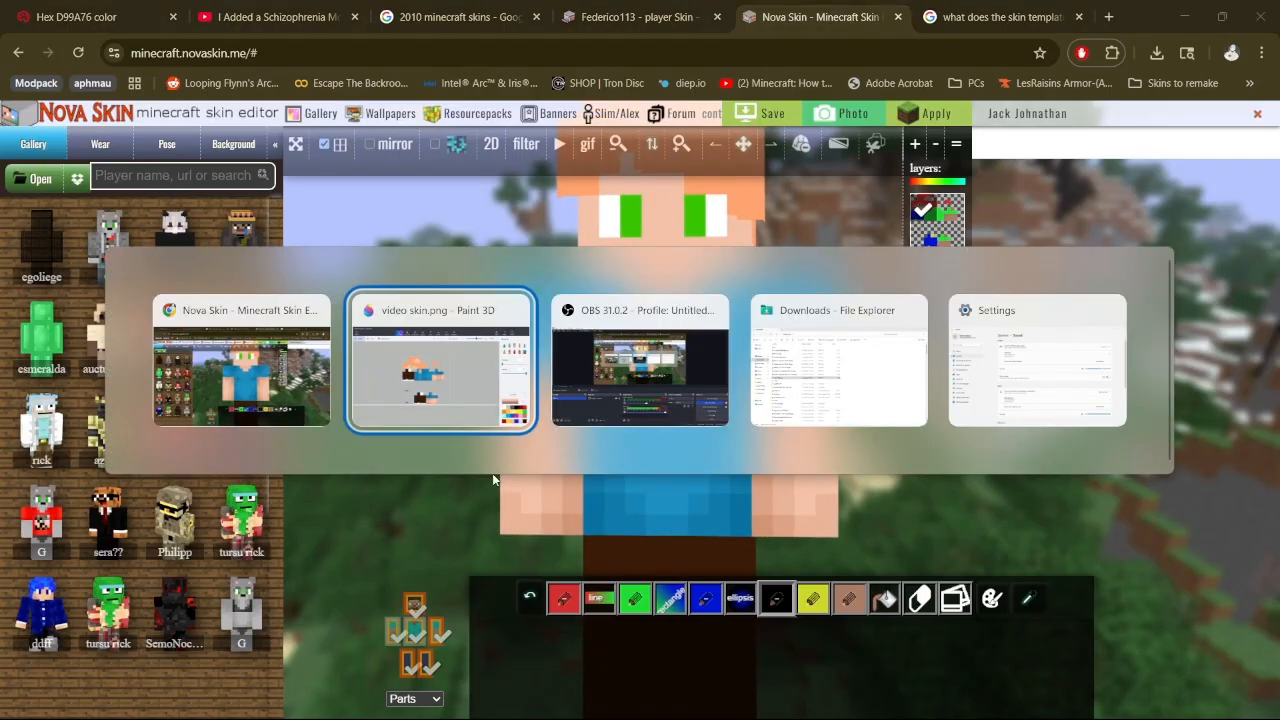
scroll(661, 316, up, 3)
scroll(601, 325, up, 3)
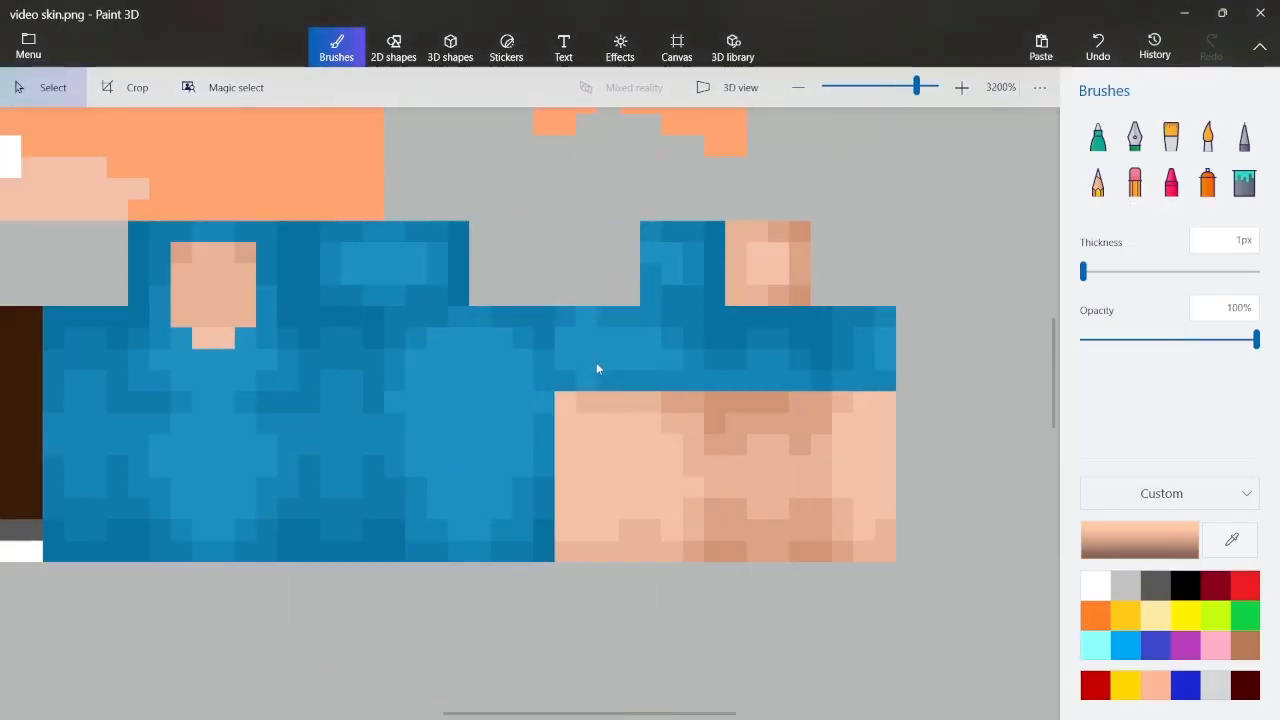
click(1232, 540)
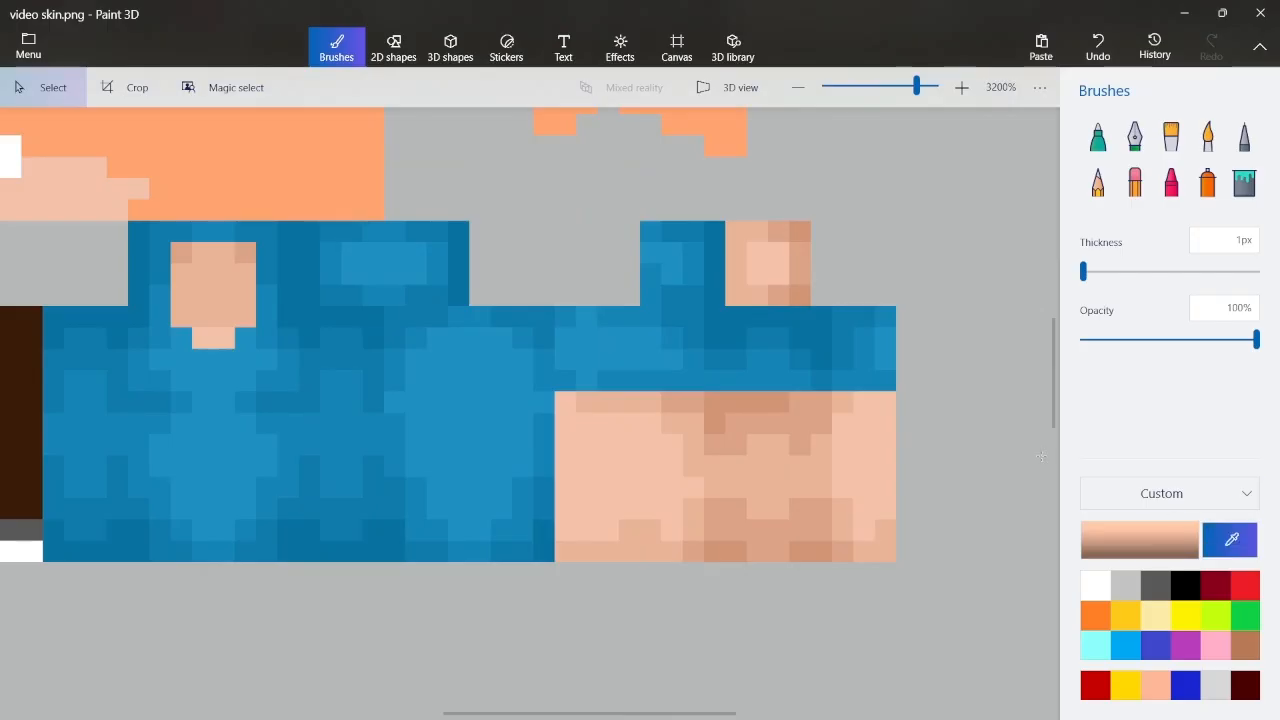
click(617, 365)
click(1245, 138)
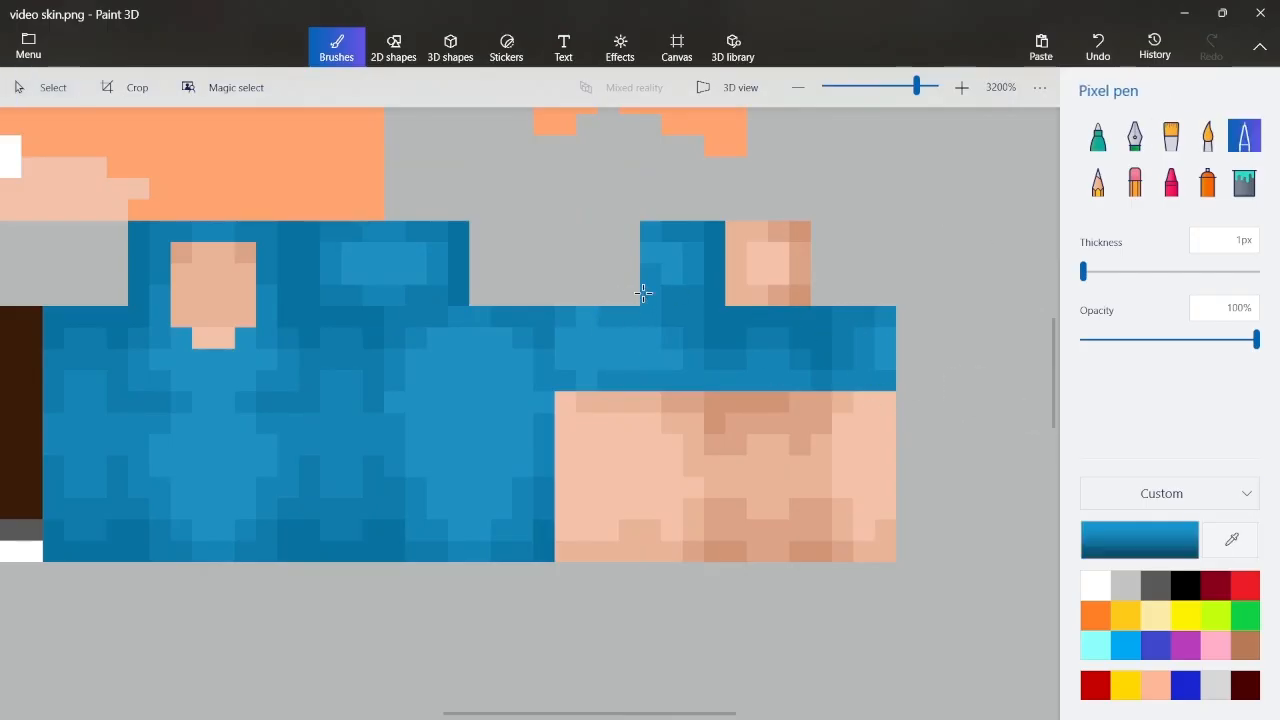
click(594, 375)
Save the skin texture to video skin.png
scroll(594, 360, down, 6)
scroll(626, 555, up, 3)
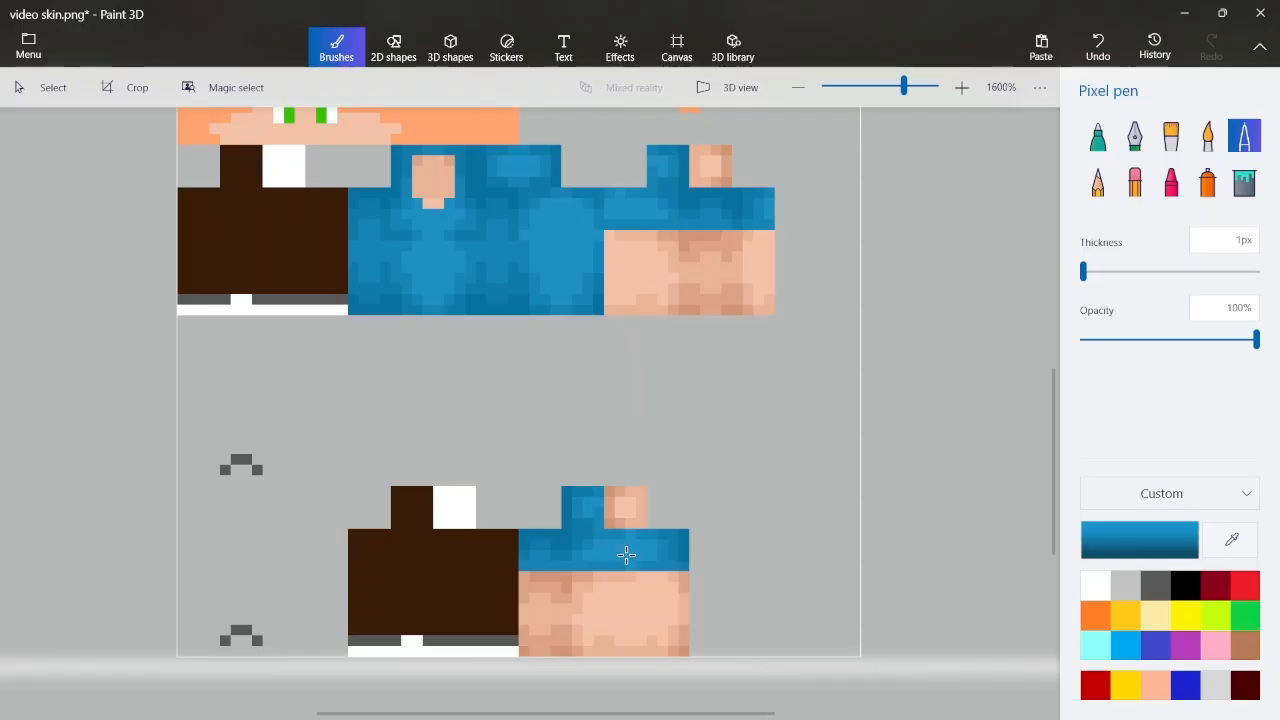
key(ctrl+s)
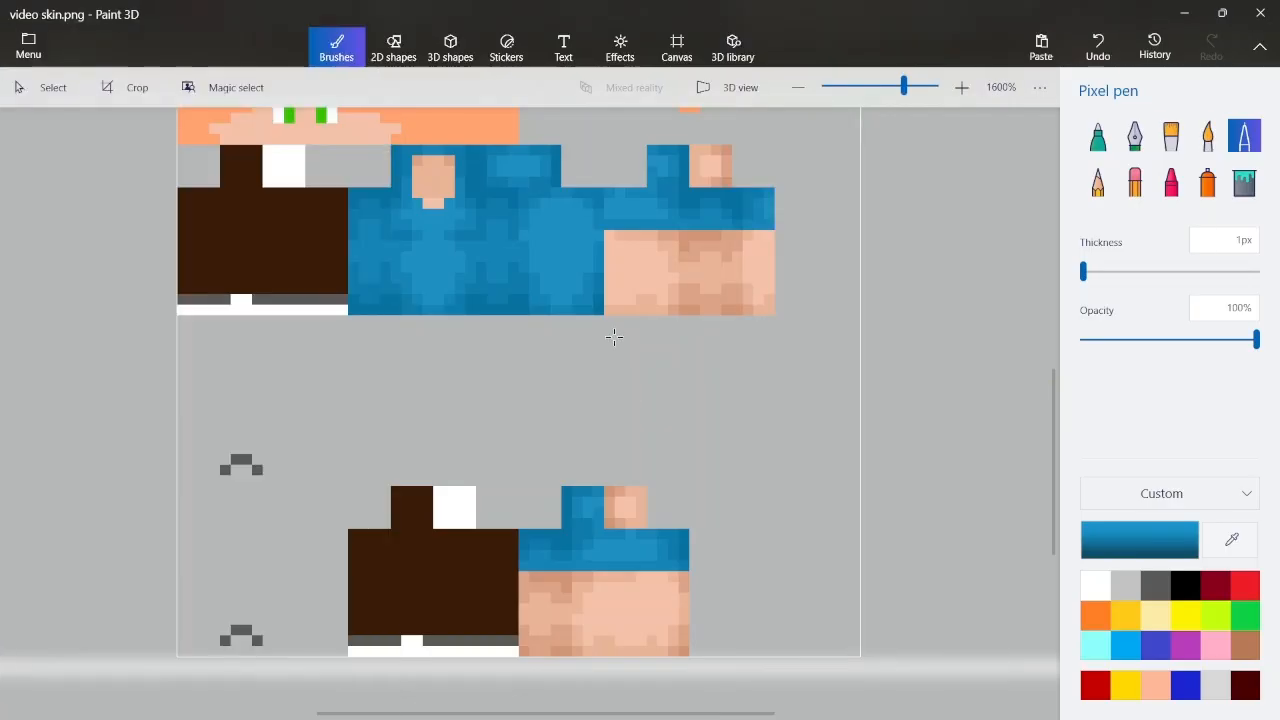
scroll(333, 284, down, 1)
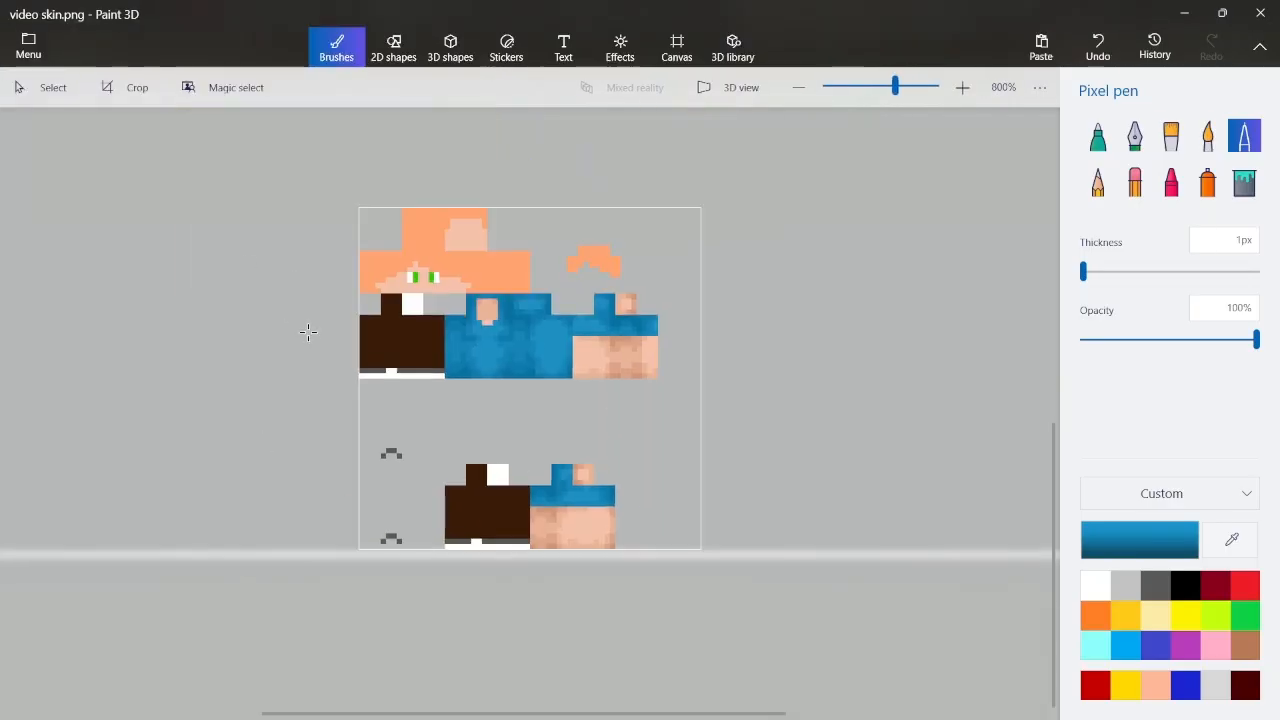
scroll(308, 332, up, 2)
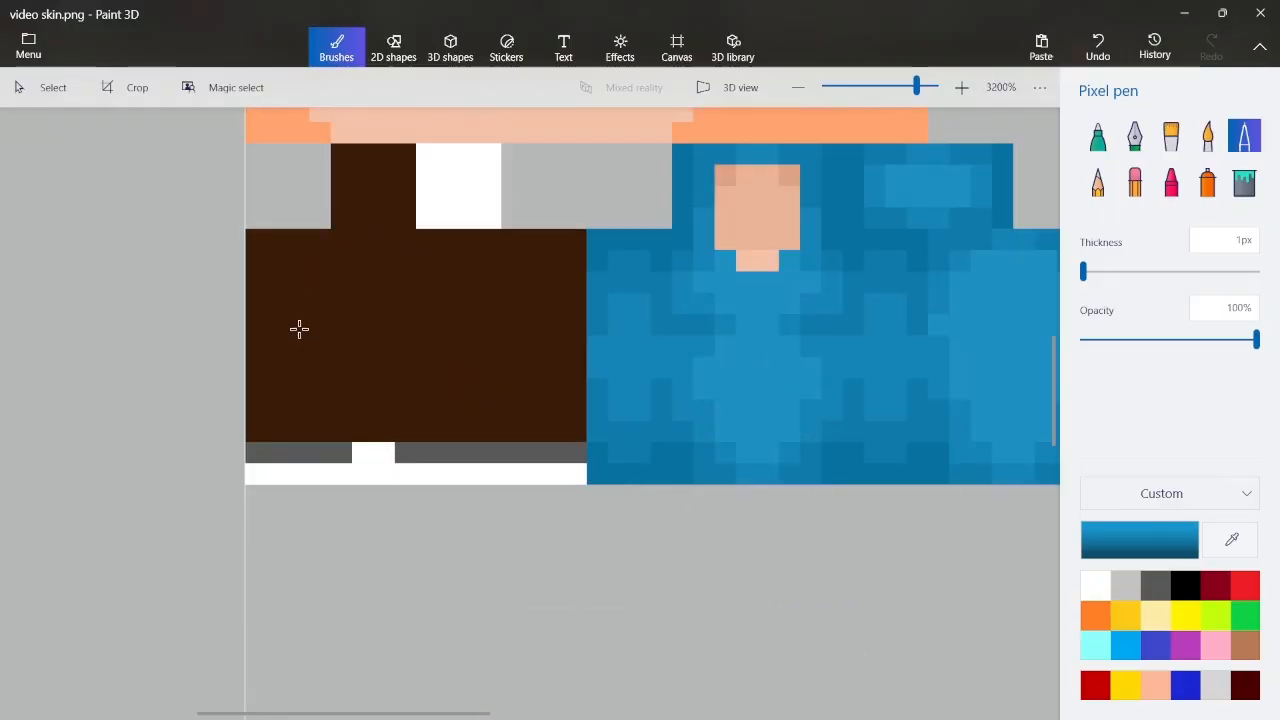
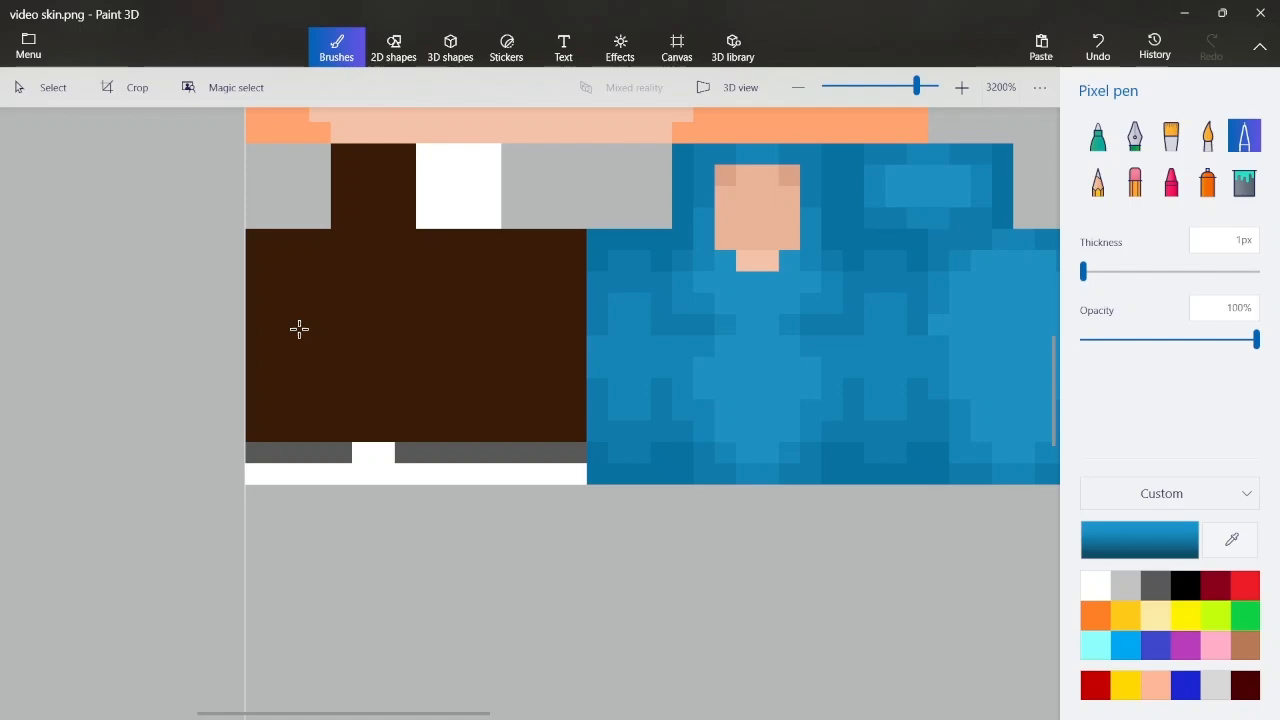
Sample the trouser brown from the first leg and mix a slightly darker shade of it for shading
scroll(342, 264, up, 1)
scroll(342, 265, down, 1)
scroll(380, 384, down, 1)
scroll(397, 523, up, 1)
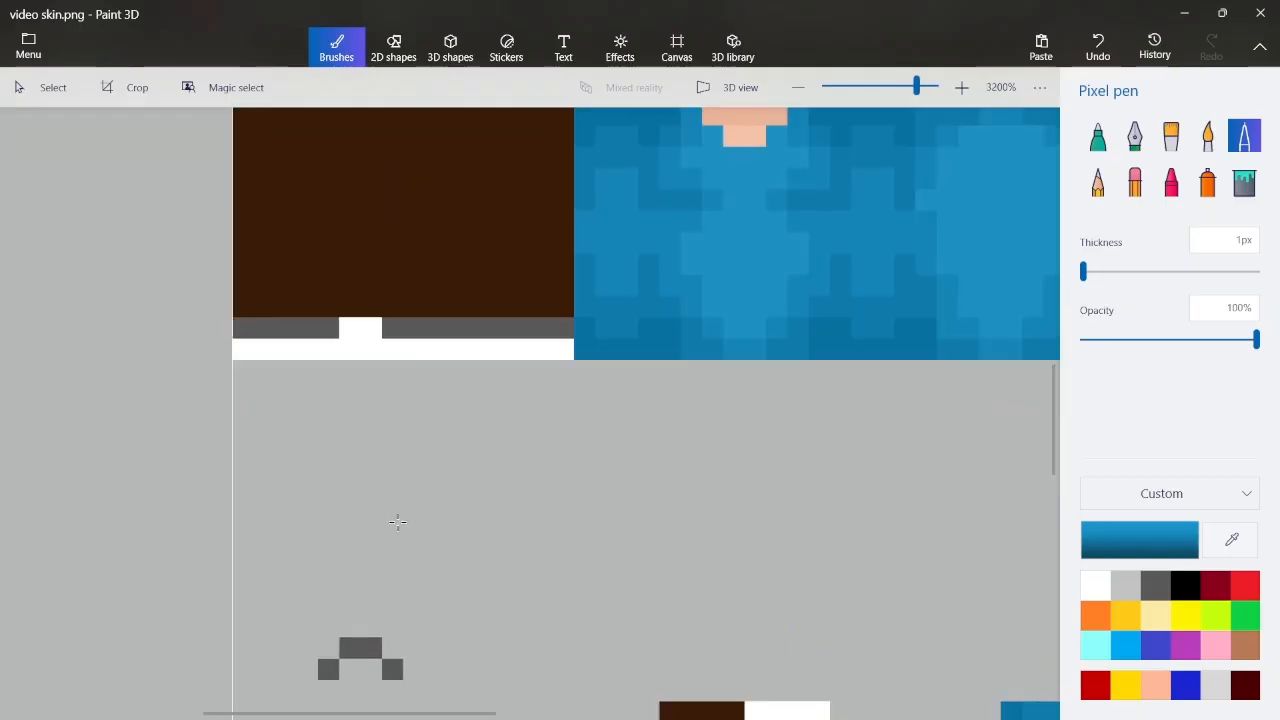
scroll(395, 518, down, 2)
scroll(343, 443, up, 2)
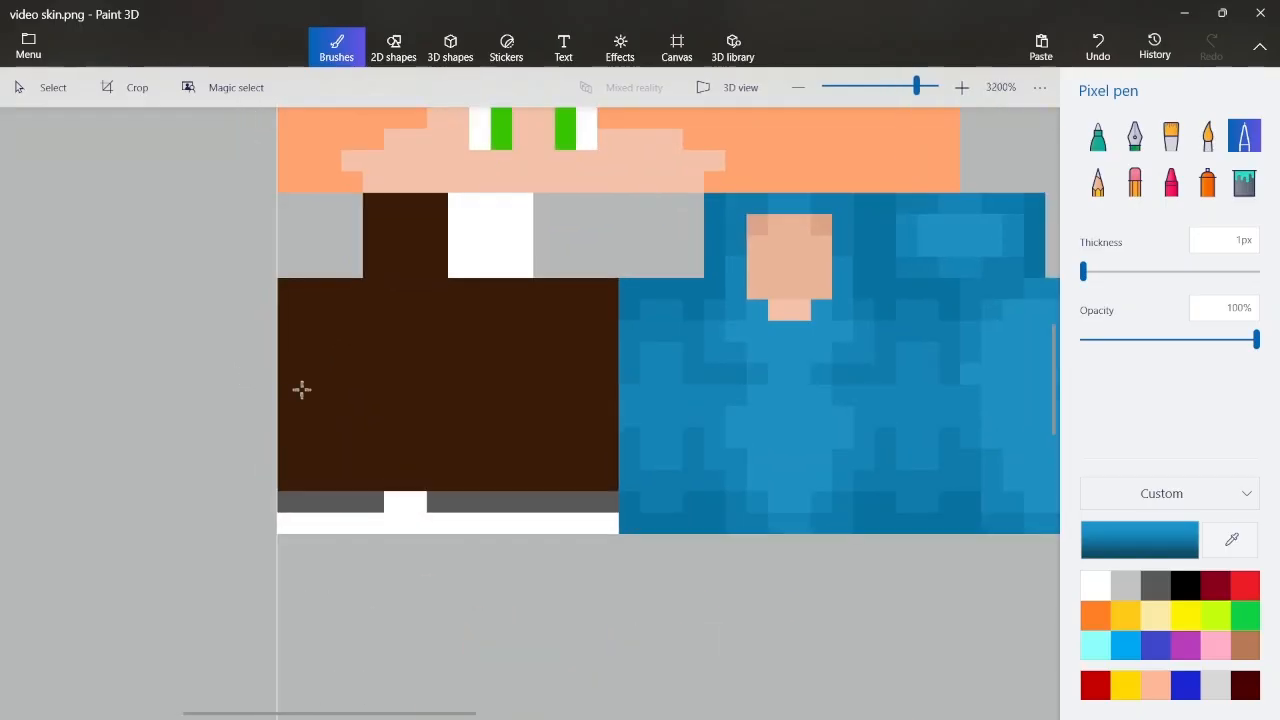
scroll(349, 329, up, 1)
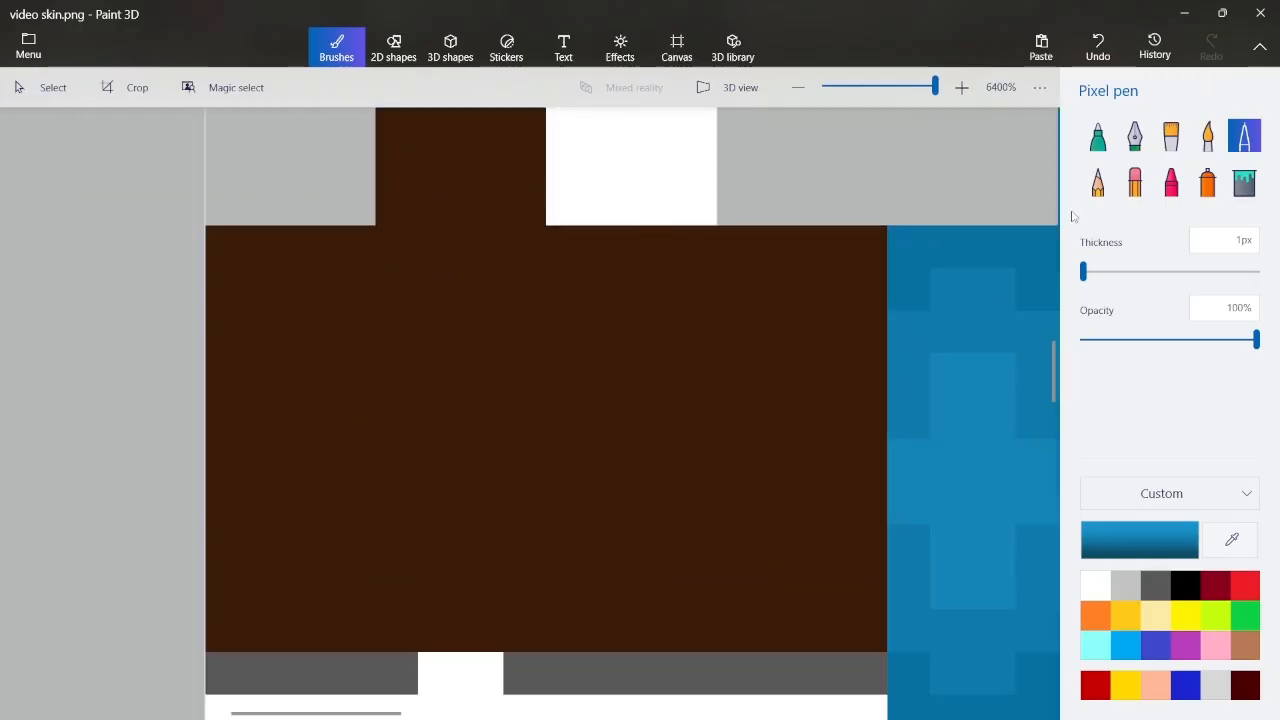
click(1238, 546)
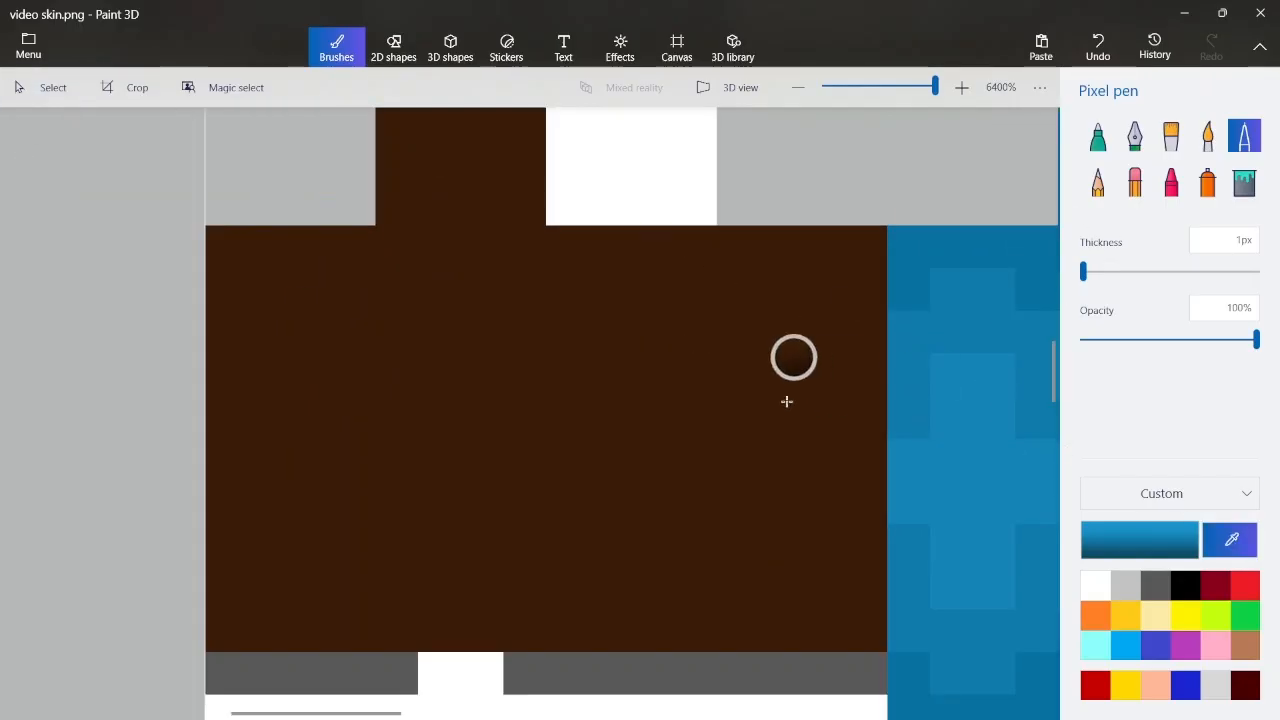
click(535, 387)
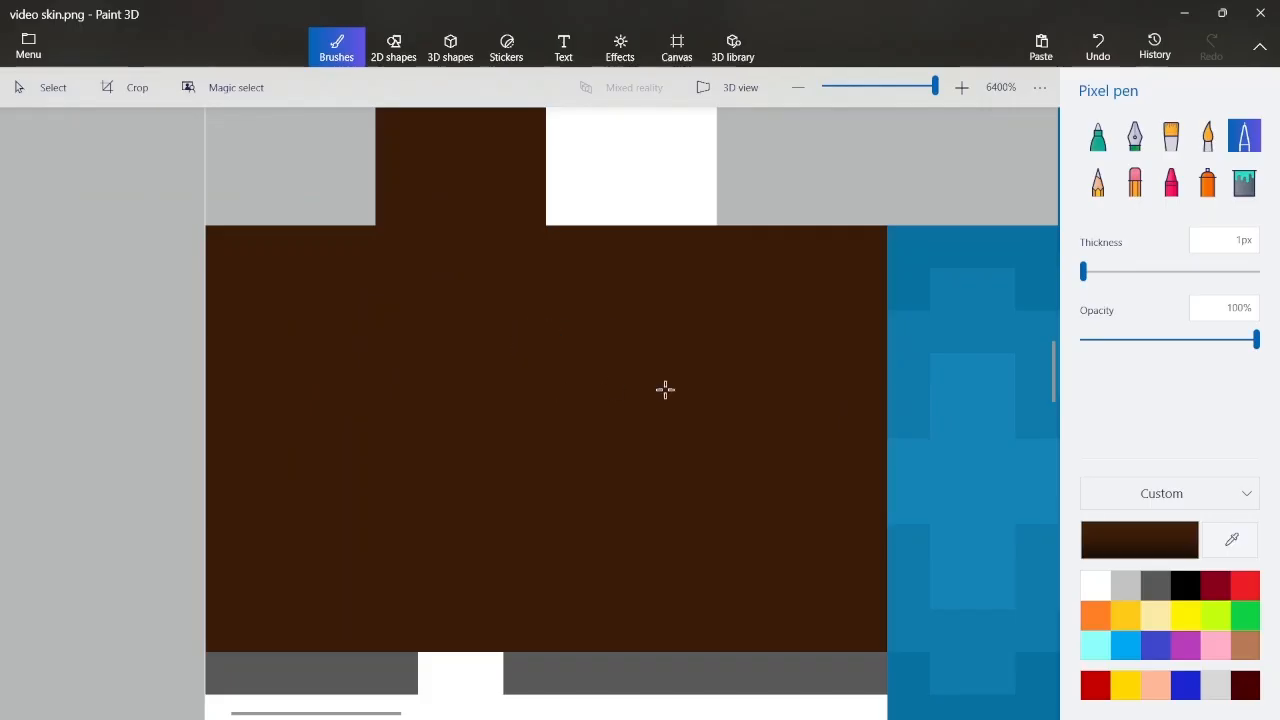
click(1134, 552)
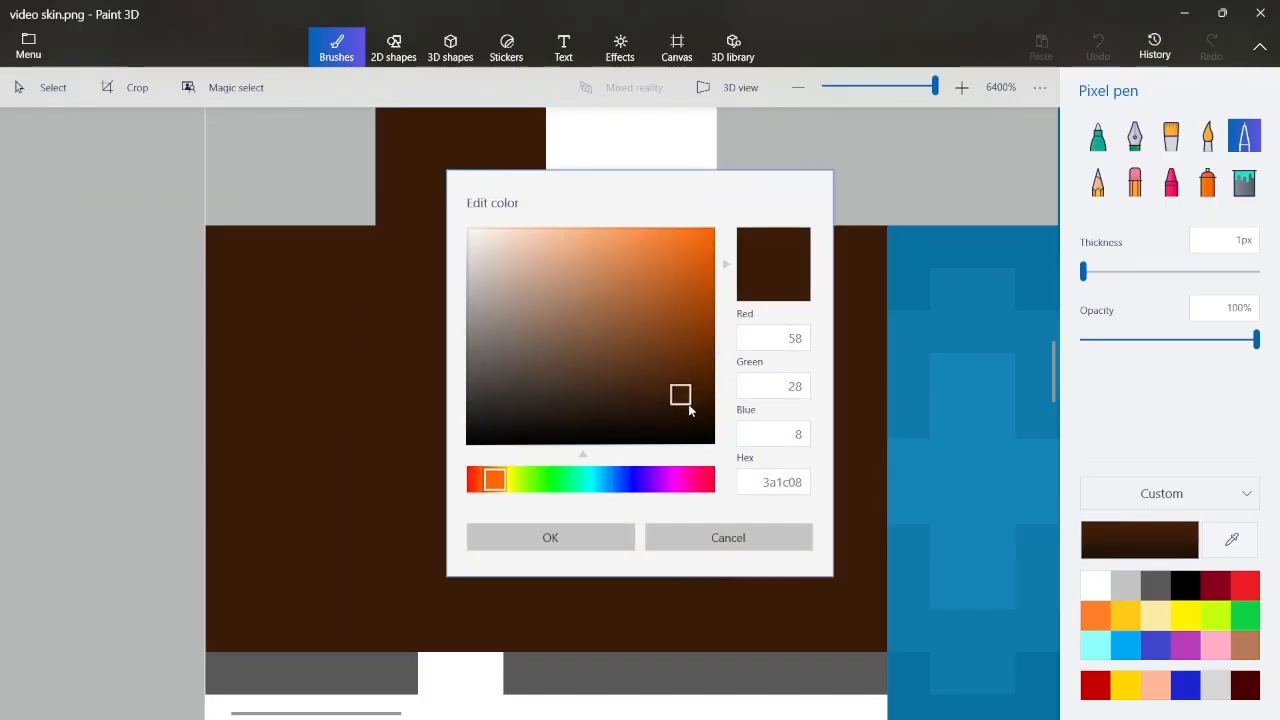
click(593, 537)
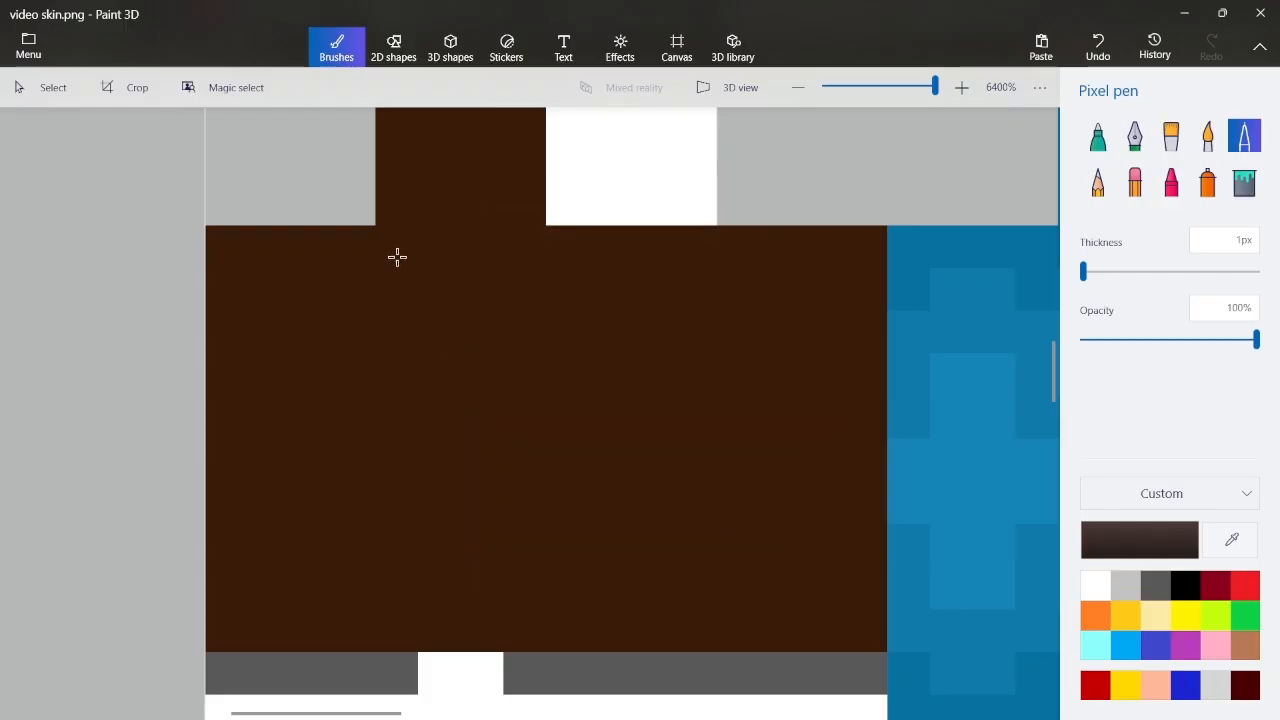
mouse_move(397, 257)
mouse_down()
mouse_move(394, 283)
mouse_move(423, 257)
mouse_move(509, 266)
mouse_move(518, 296)
mouse_up()
mouse_move(400, 574)
mouse_down()
mouse_move(397, 629)
mouse_move(496, 628)
mouse_move(520, 620)
mouse_move(522, 588)
mouse_up()
drag(443, 423, 461, 432)
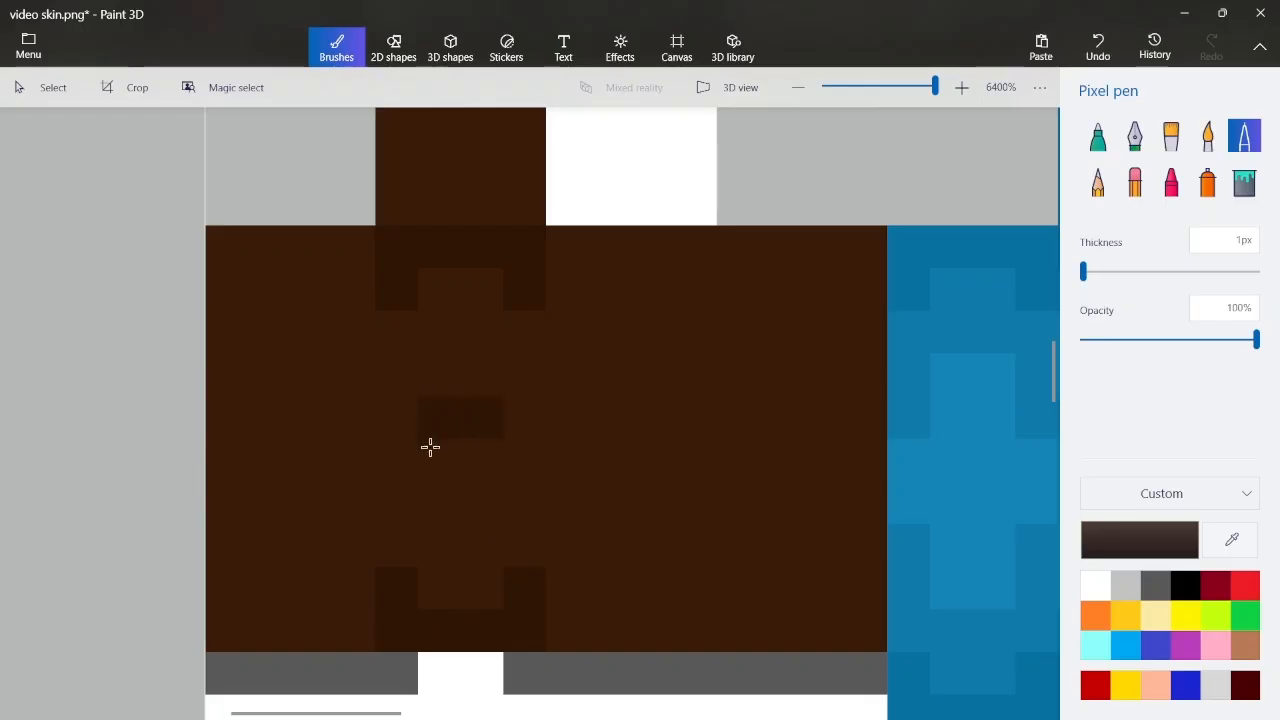
click(384, 543)
click(511, 546)
click(514, 326)
key(ctrl+z)
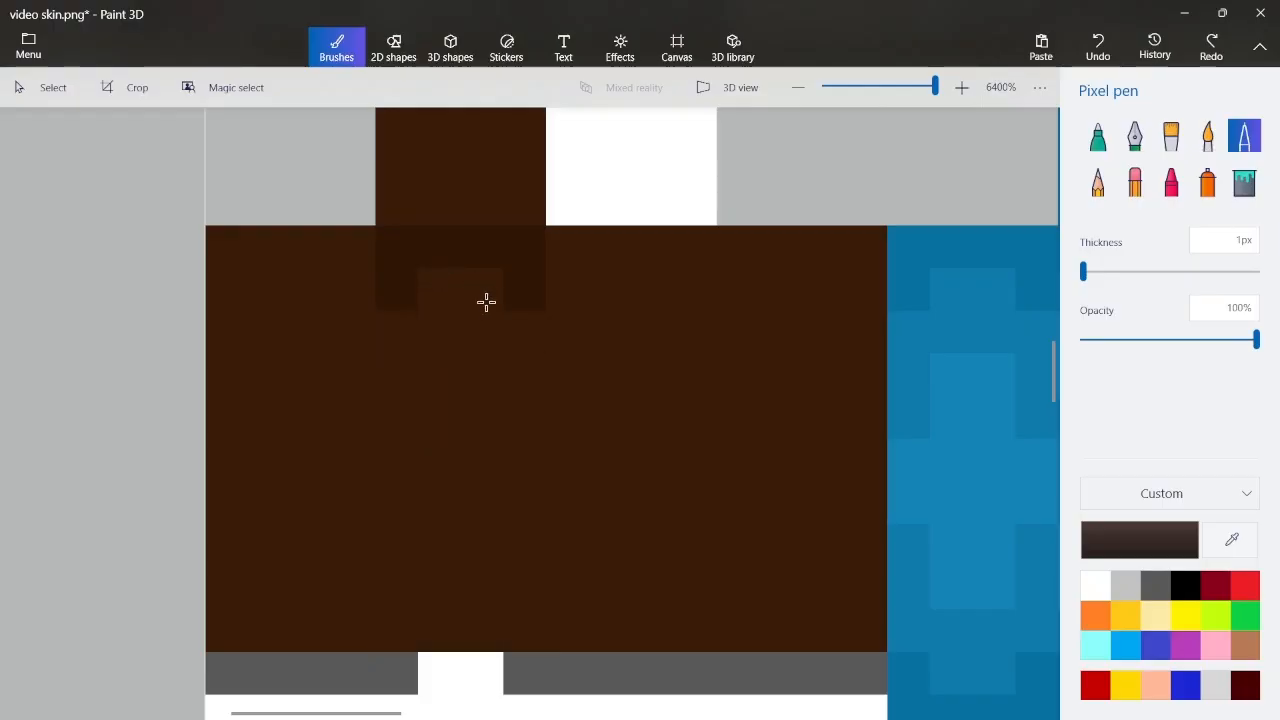
Paint the darker brown along the front leg face's upper edge and inner upper corner, plus a two-pixel knee patch
drag(406, 249, 503, 251)
scroll(510, 252, down, 5)
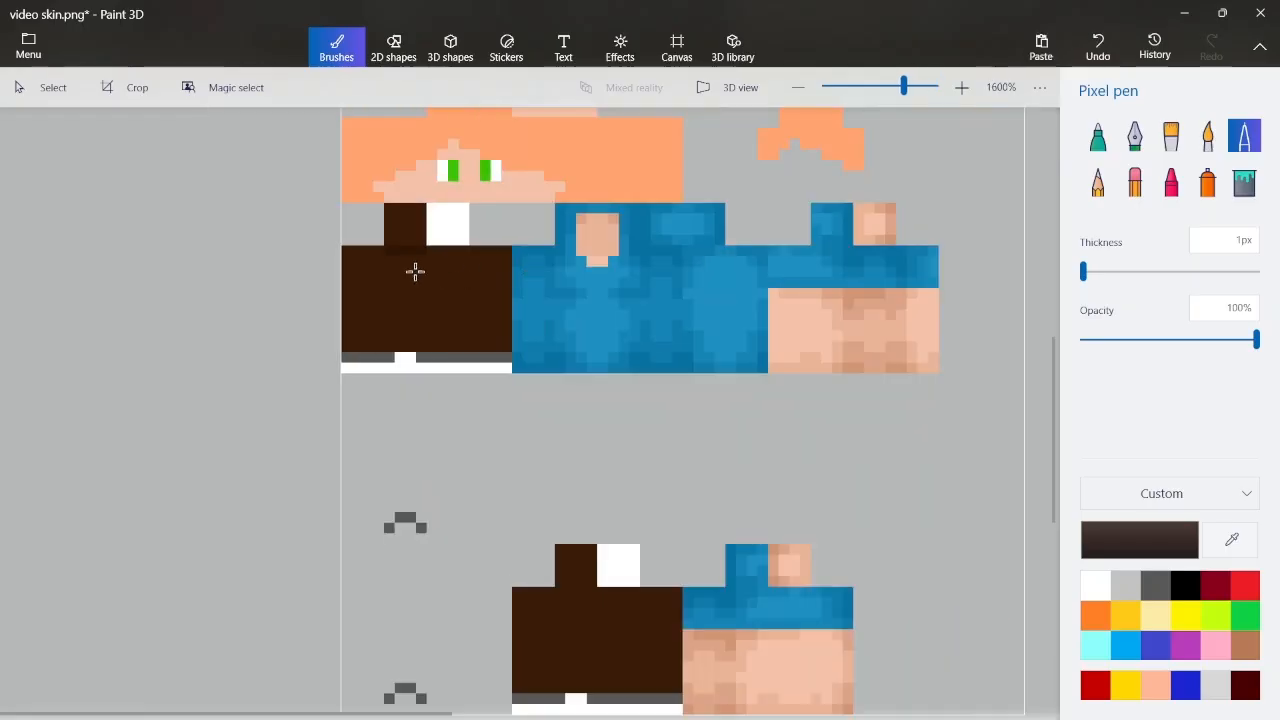
scroll(415, 271, up, 5)
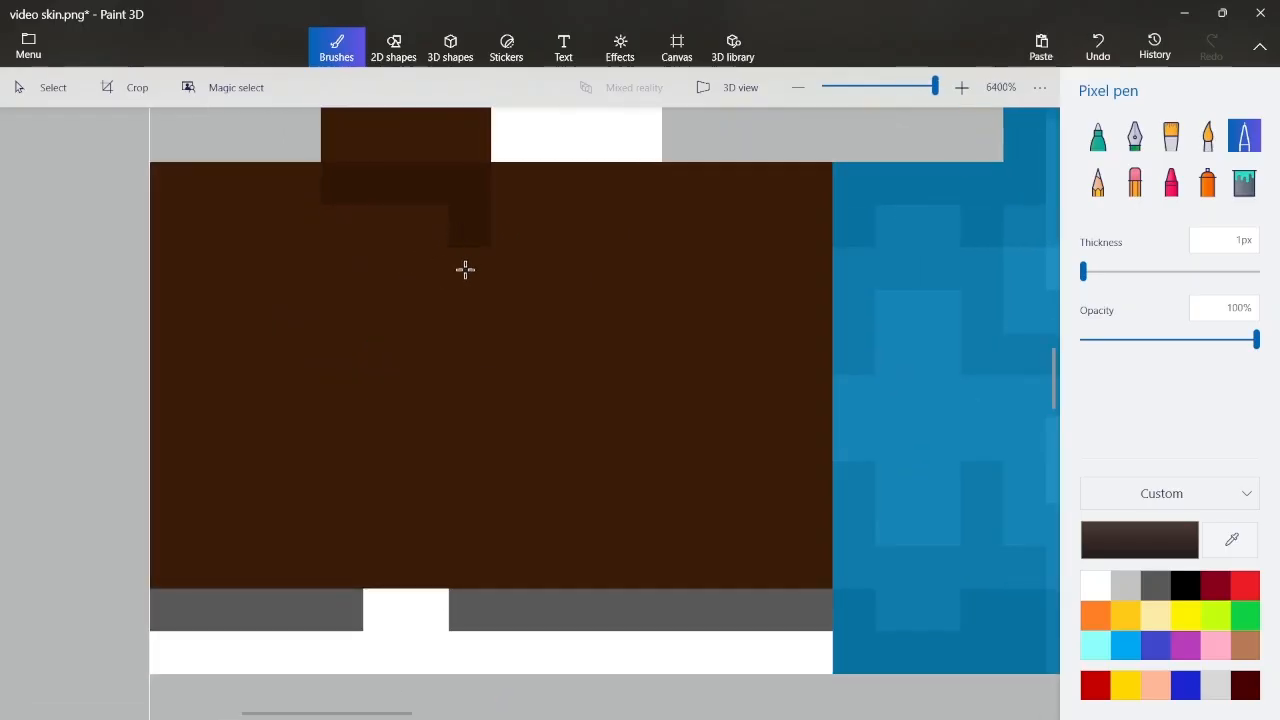
mouse_move(465, 269)
mouse_down()
mouse_move(443, 246)
mouse_move(403, 241)
mouse_up()
key(ctrl+z)
click(399, 327)
key(ctrl+z)
click(406, 351)
drag(468, 232, 469, 274)
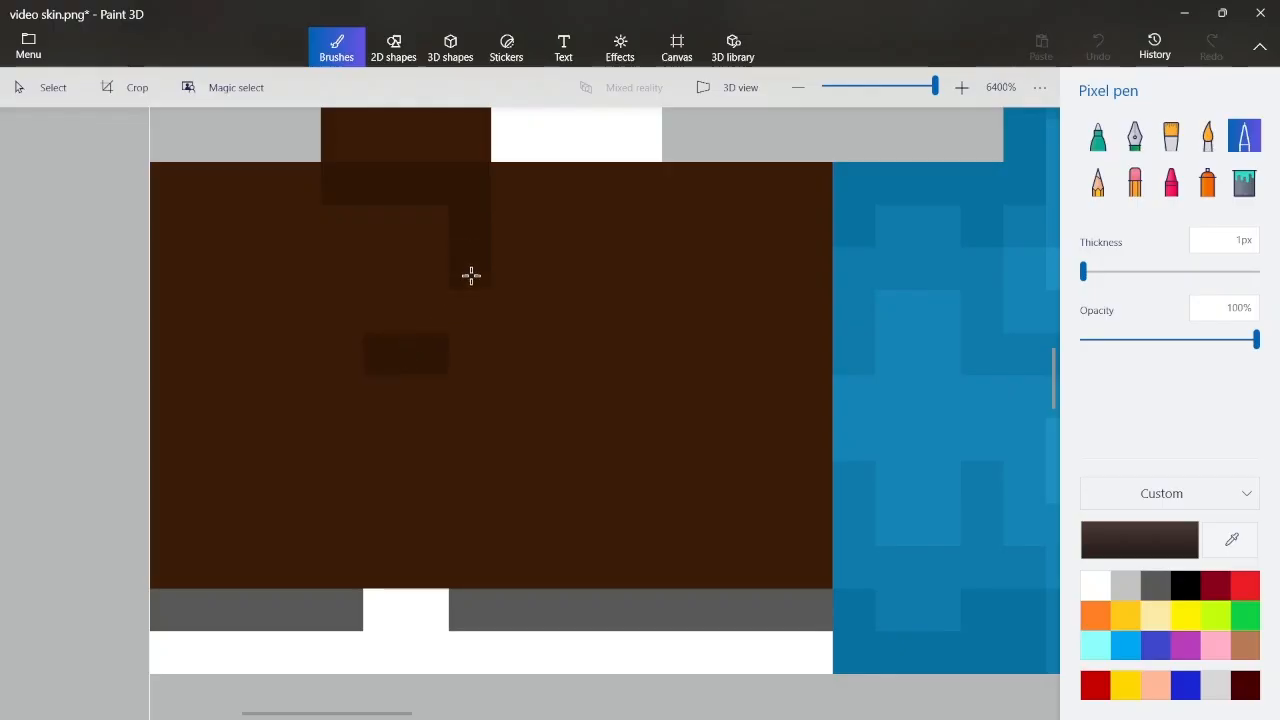
drag(411, 240, 389, 231)
Shade the front leg face's lower inner side with a stepped dark brown patch that widens towards the trouser bottom
mouse_move(461, 442)
mouse_down()
mouse_move(469, 556)
mouse_move(417, 554)
mouse_up()
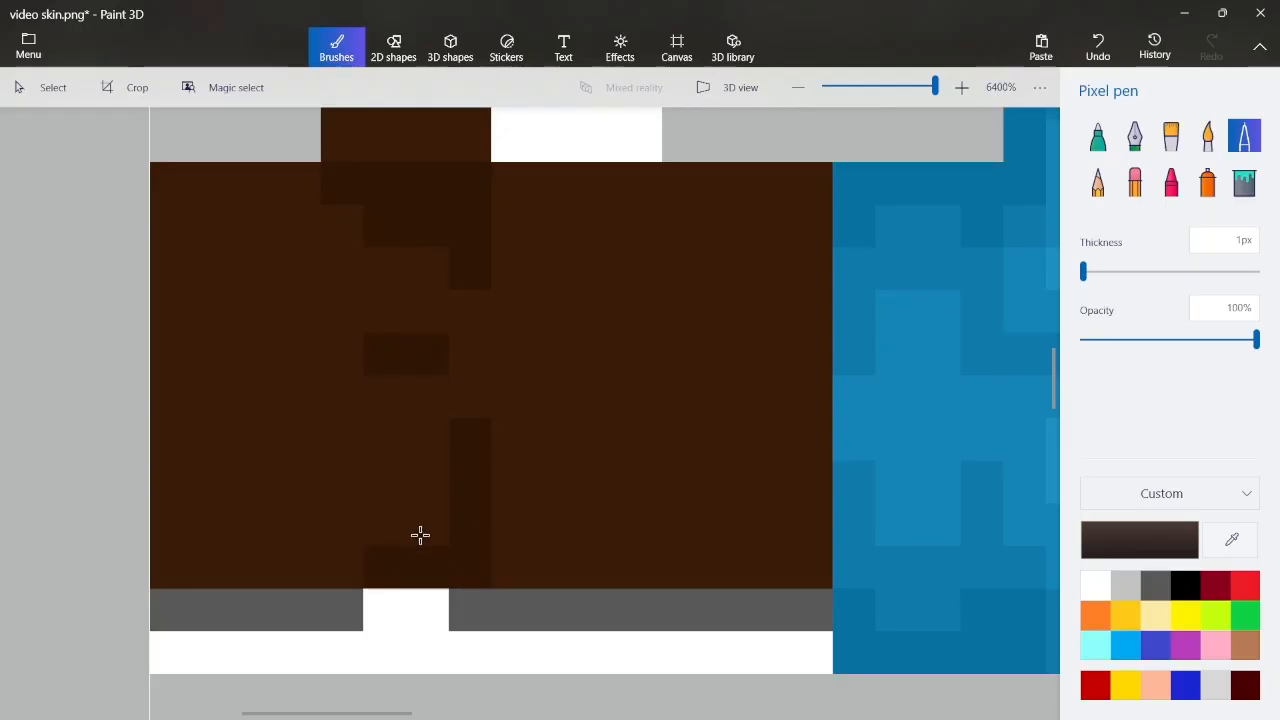
click(421, 537)
click(420, 494)
click(346, 551)
click(437, 446)
click(451, 406)
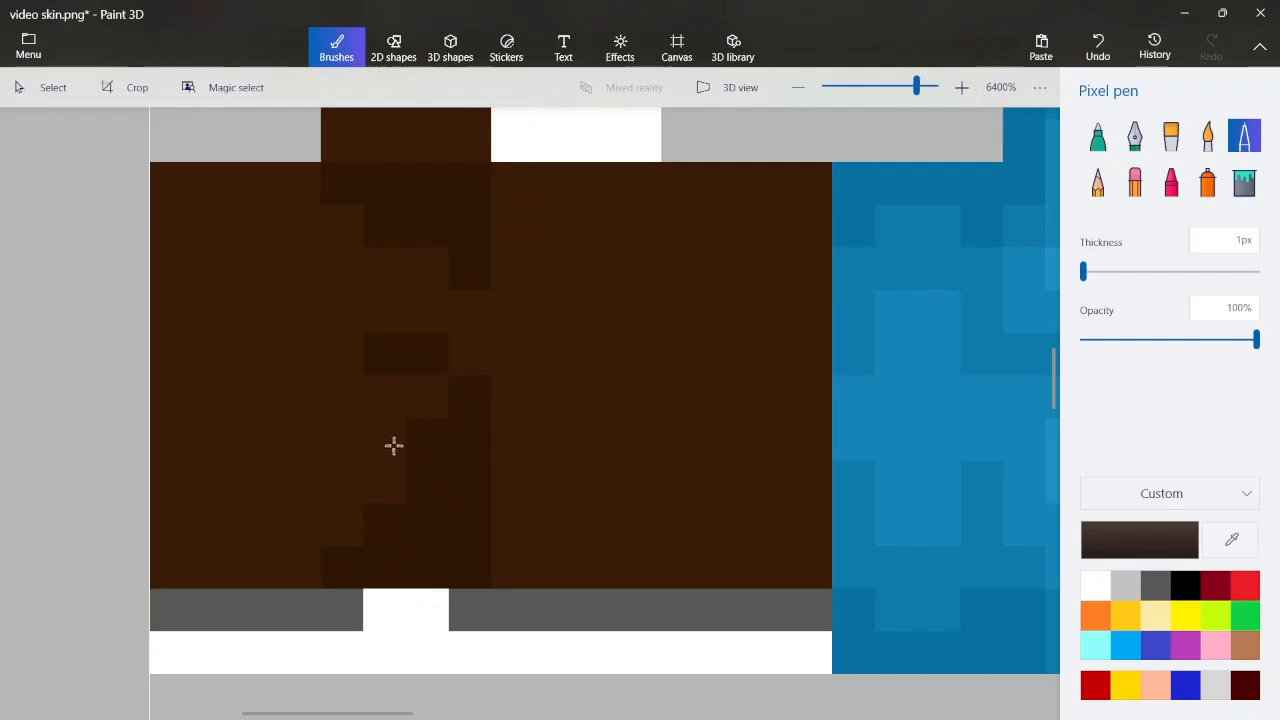
Fill the inner leg face with the darker brown and taper it in steps across the back face's top and bottom
scroll(396, 448, down, 3)
scroll(318, 440, up, 3)
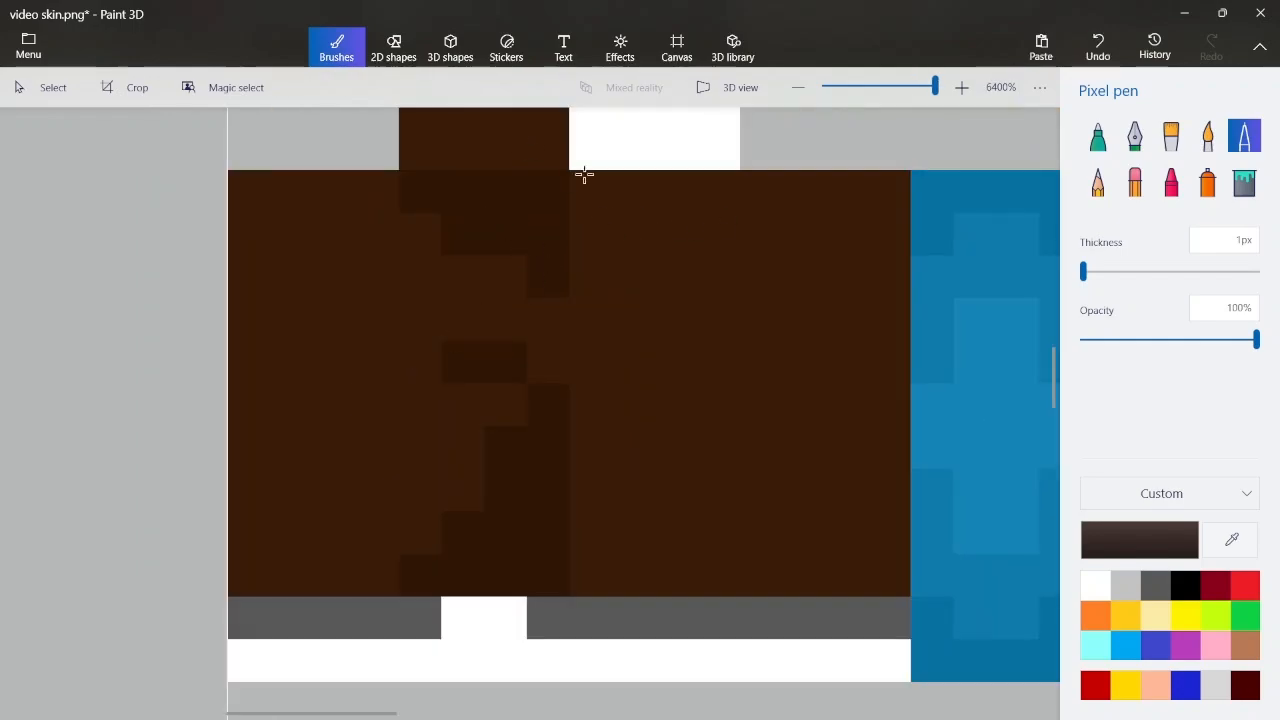
mouse_move(600, 197)
mouse_down()
mouse_move(603, 566)
mouse_move(707, 550)
mouse_move(717, 435)
mouse_up()
mouse_move(701, 262)
mouse_down()
mouse_move(706, 201)
mouse_move(616, 191)
mouse_move(629, 458)
mouse_move(648, 503)
mouse_move(682, 474)
mouse_move(653, 230)
mouse_move(685, 287)
mouse_move(686, 500)
mouse_move(672, 534)
mouse_move(640, 526)
mouse_up()
mouse_move(826, 192)
mouse_down()
mouse_move(771, 196)
mouse_move(754, 248)
mouse_move(799, 232)
mouse_move(757, 263)
mouse_move(773, 320)
mouse_up()
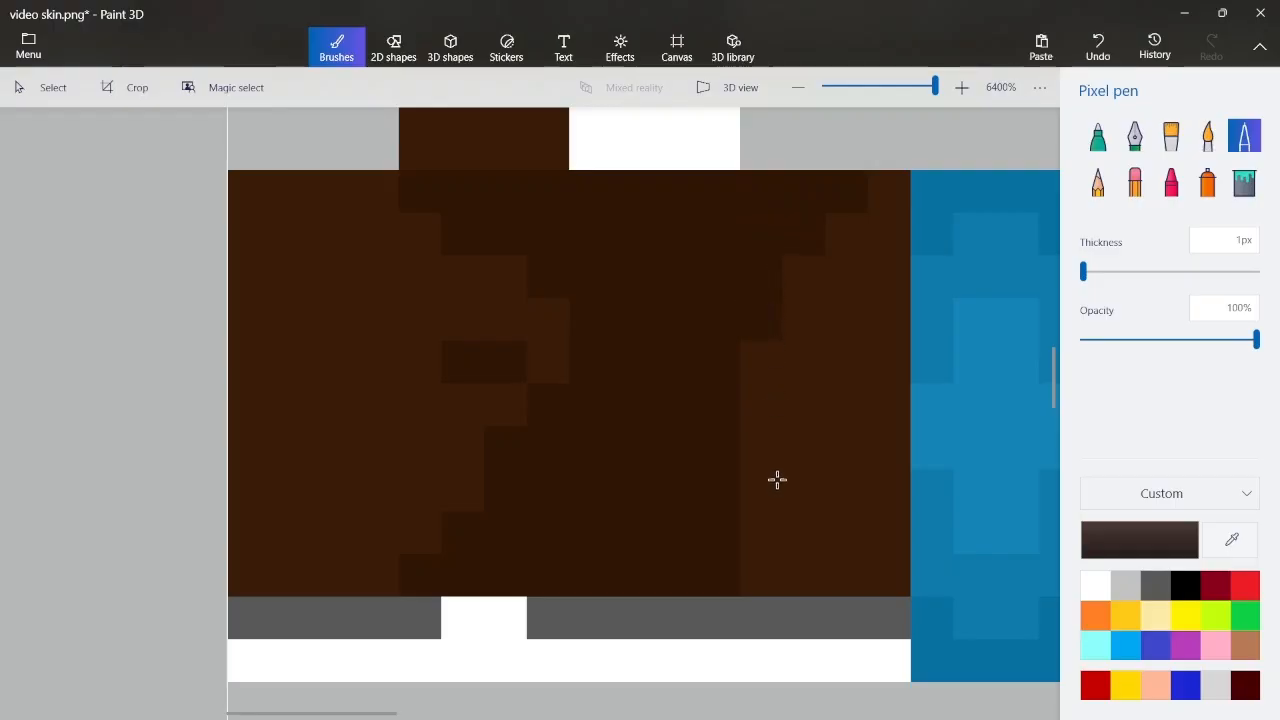
mouse_move(777, 480)
mouse_down()
mouse_move(768, 528)
mouse_move(821, 556)
mouse_move(767, 563)
mouse_move(885, 578)
mouse_up()
Paint the outer leg face's top and bottom trouser rows dark brown and extend the knee band across it
click(324, 355)
drag(324, 355, 291, 354)
drag(372, 199, 260, 194)
drag(379, 588, 255, 580)
click(425, 366)
drag(376, 362, 306, 360)
Mix an even darker brown, #241003, and paint a knee crease from the front face's inner half into the inner face
click(1231, 539)
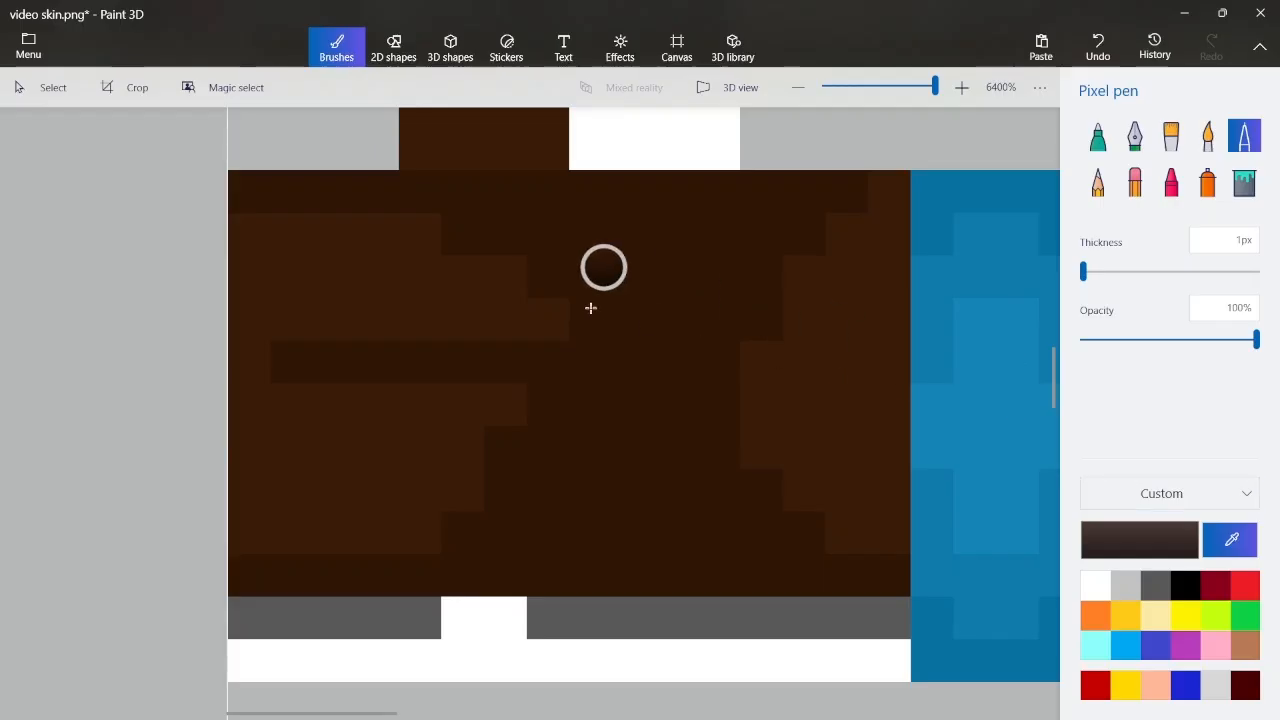
click(568, 247)
click(1125, 535)
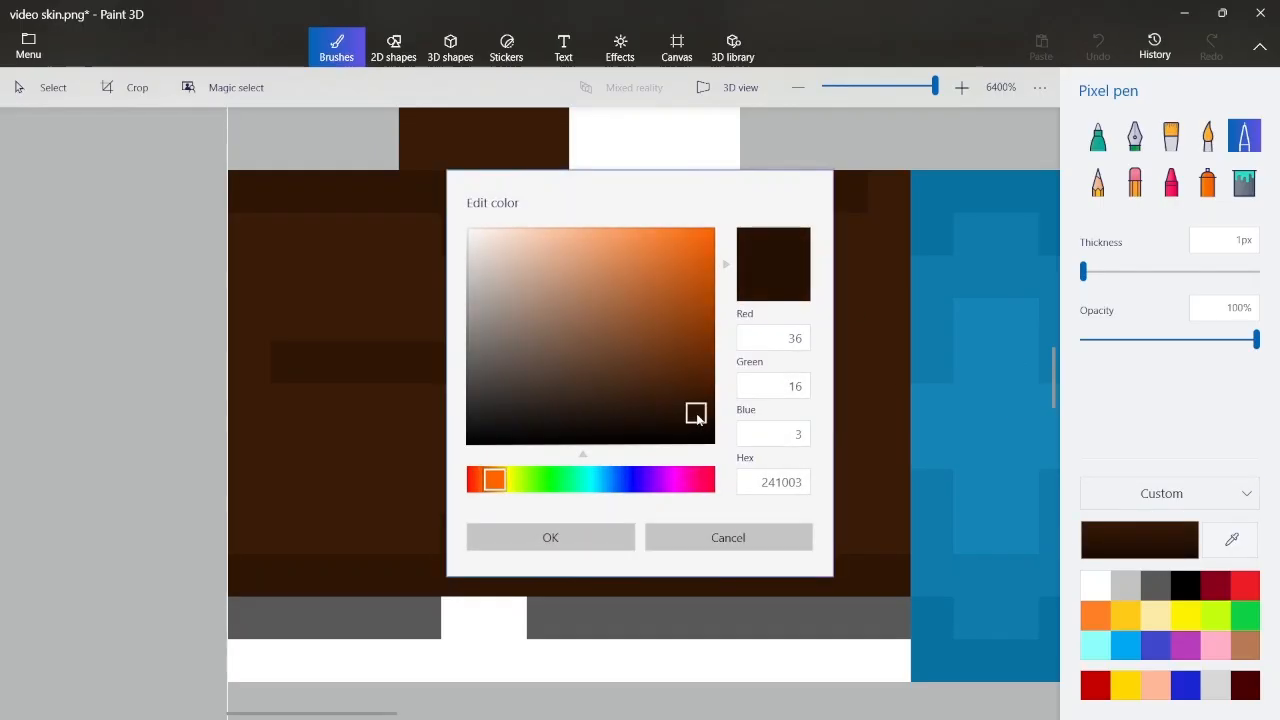
click(508, 536)
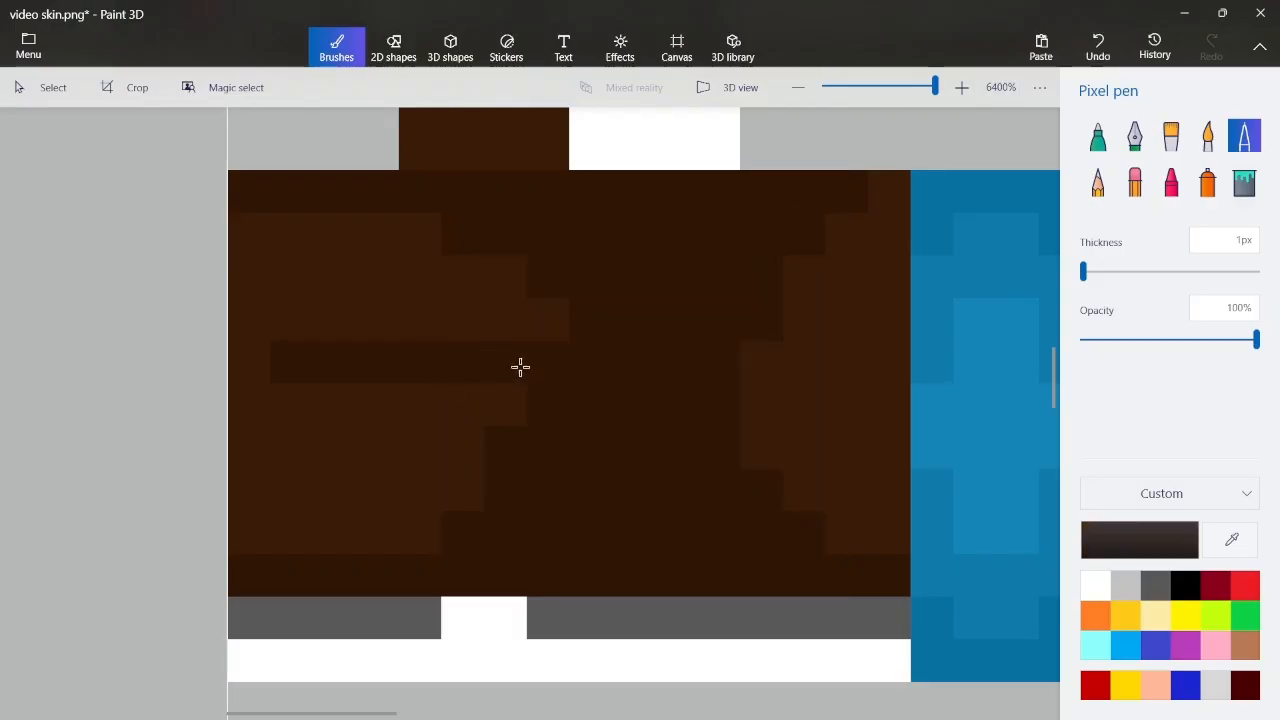
drag(520, 367, 437, 360)
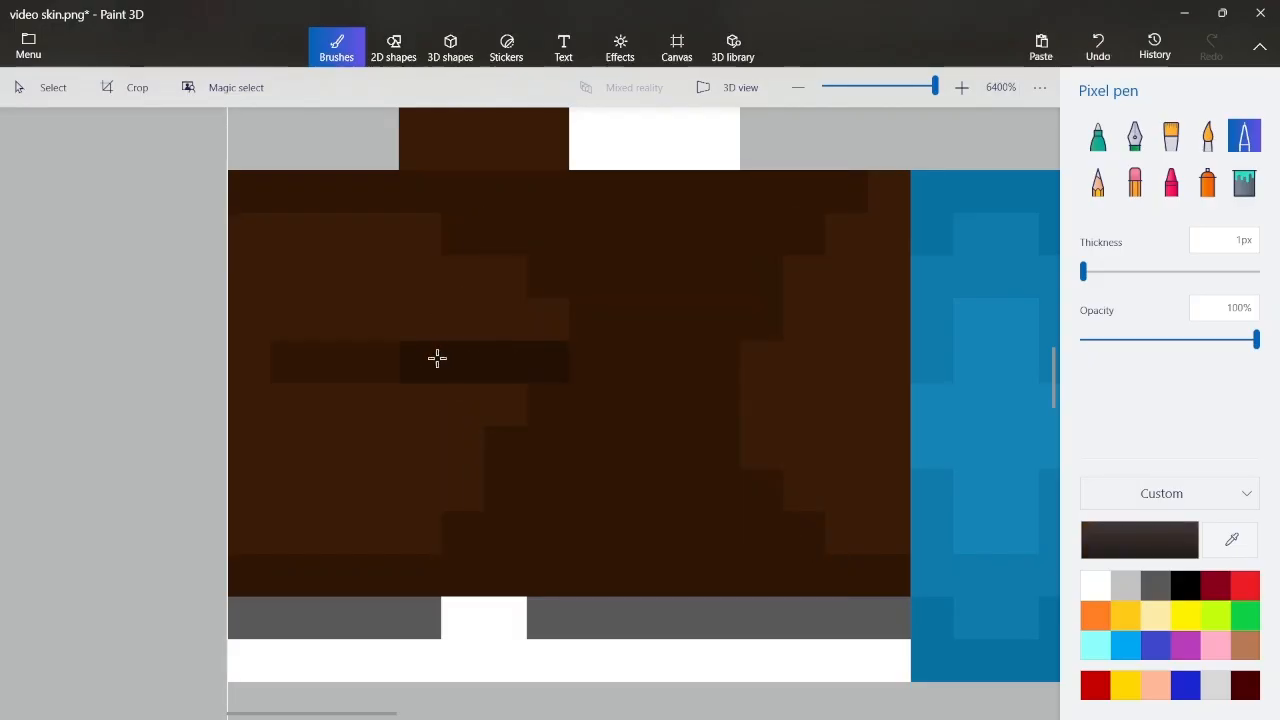
key(ctrl+z)
drag(535, 368, 476, 366)
key(ctrl+z)
mouse_move(545, 362)
mouse_down()
mouse_move(591, 328)
mouse_move(595, 365)
mouse_move(644, 364)
mouse_up()
Deepen the shading at the top and bottom of the front face's inner side and the inner face with #241003
mouse_move(483, 191)
mouse_down()
mouse_move(537, 191)
mouse_move(561, 254)
mouse_up()
mouse_move(548, 477)
mouse_down()
mouse_move(540, 560)
mouse_move(517, 563)
mouse_up()
mouse_move(595, 260)
mouse_down()
mouse_move(612, 205)
mouse_move(726, 216)
mouse_move(717, 265)
mouse_move(600, 232)
mouse_up()
mouse_move(581, 455)
mouse_down()
mouse_move(584, 550)
mouse_move(658, 564)
mouse_move(676, 556)
mouse_move(709, 453)
mouse_move(698, 585)
mouse_move(614, 563)
mouse_move(595, 542)
mouse_move(588, 456)
mouse_move(633, 544)
mouse_move(680, 543)
mouse_up()
Mix a near-black brown from #241003 and paint it into the deepest top and bottom pixels around the inner leg face
click(1253, 538)
click(569, 434)
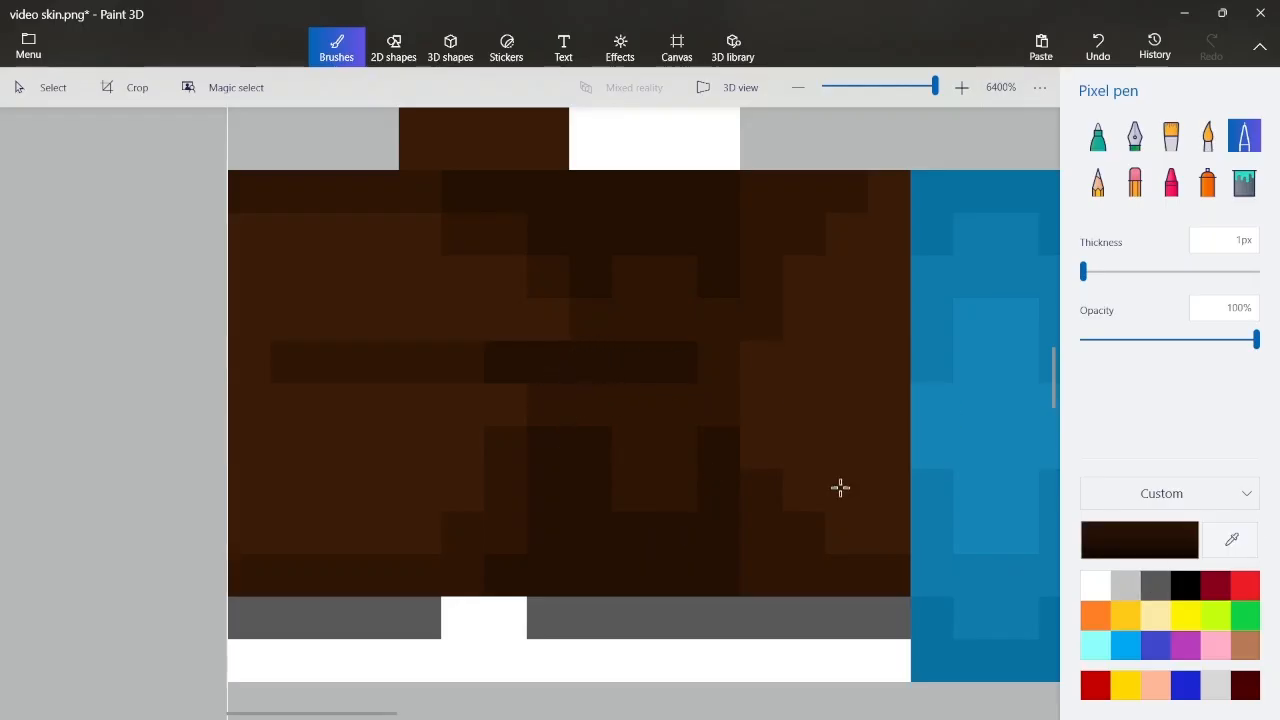
click(1104, 540)
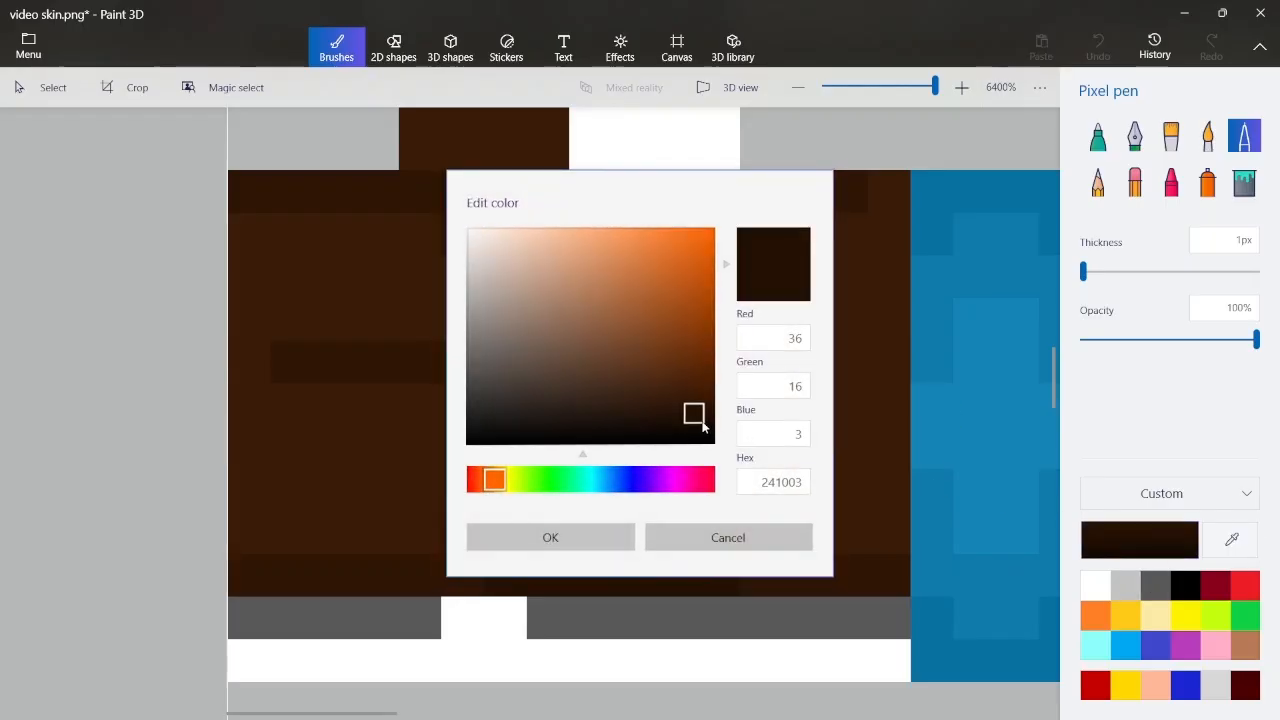
click(703, 423)
click(550, 537)
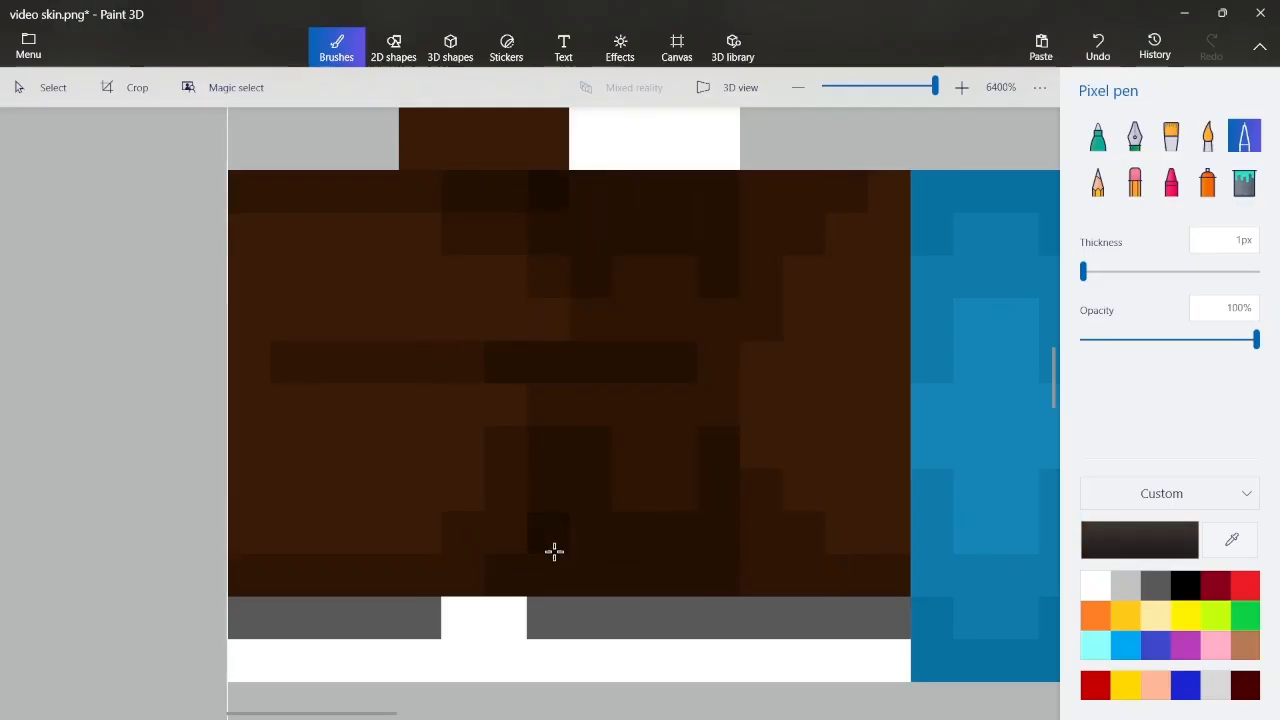
click(556, 581)
drag(592, 548, 594, 577)
drag(702, 539, 706, 564)
Resample the two darkest browns and blend them into the back leg face's upper and lower pixels beside the inner face
click(1231, 539)
click(777, 194)
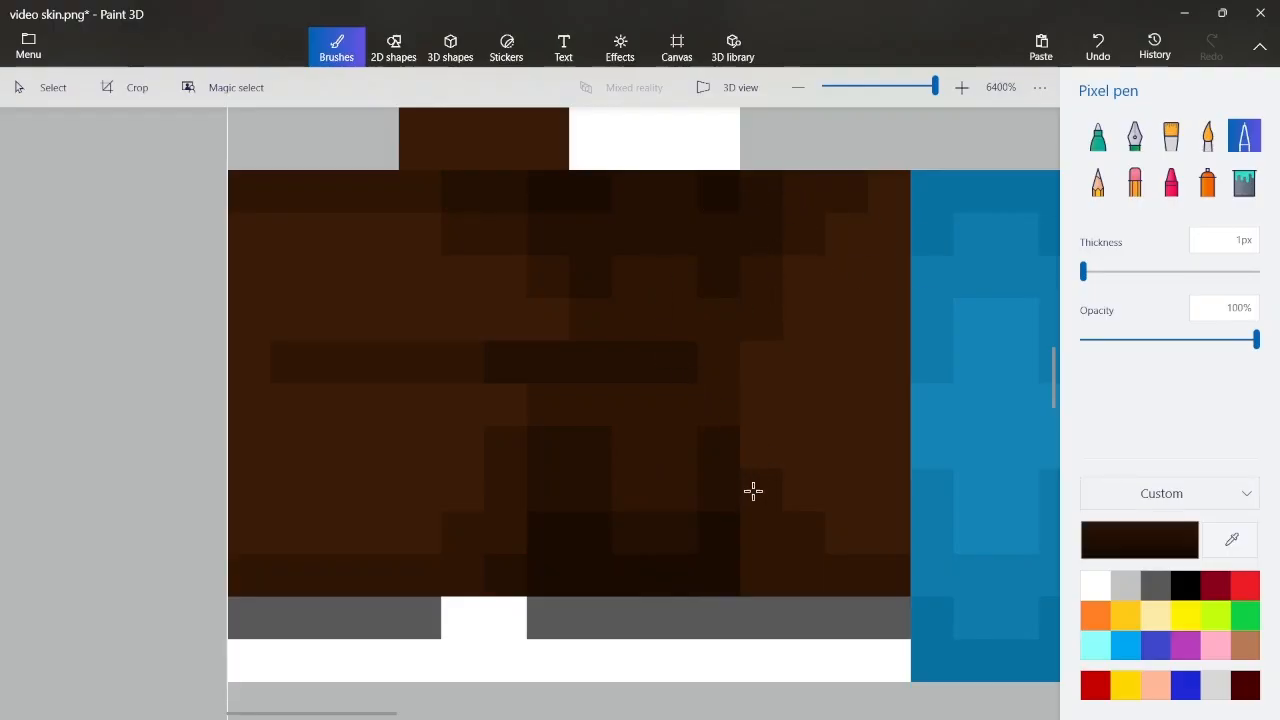
mouse_move(763, 528)
mouse_down()
mouse_move(760, 577)
mouse_move(830, 580)
mouse_up()
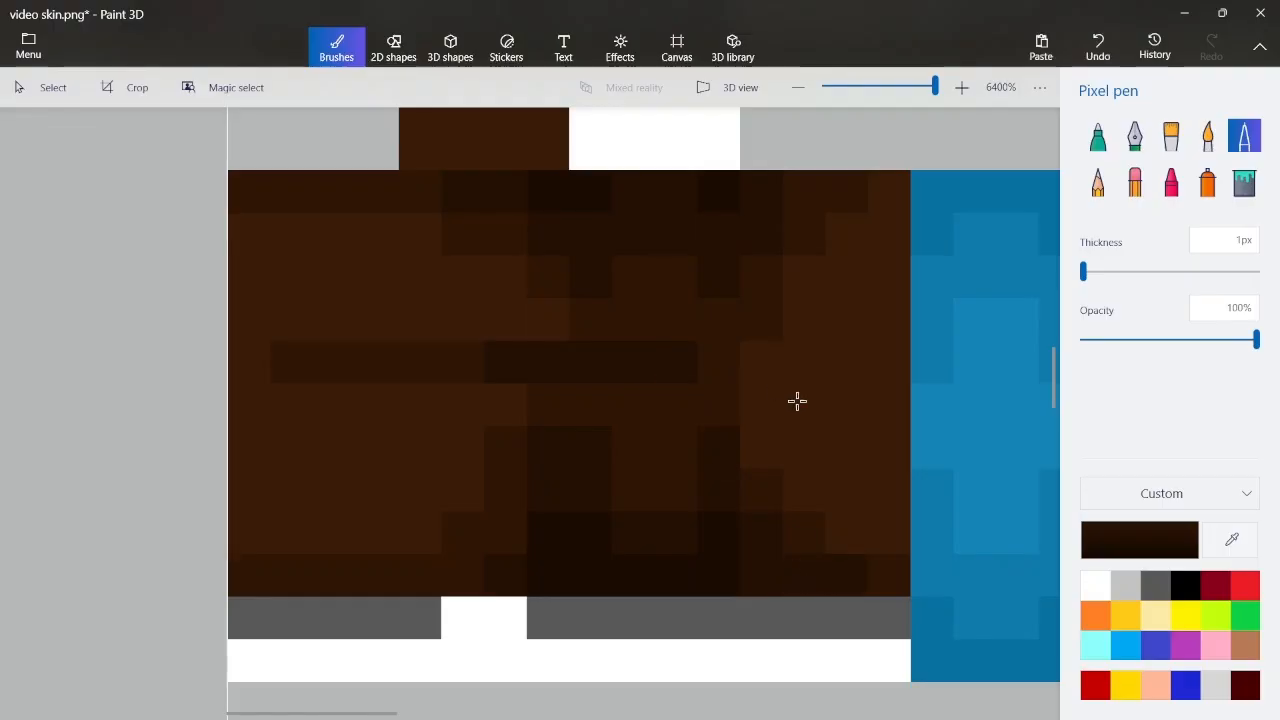
click(1232, 541)
click(720, 520)
click(1232, 540)
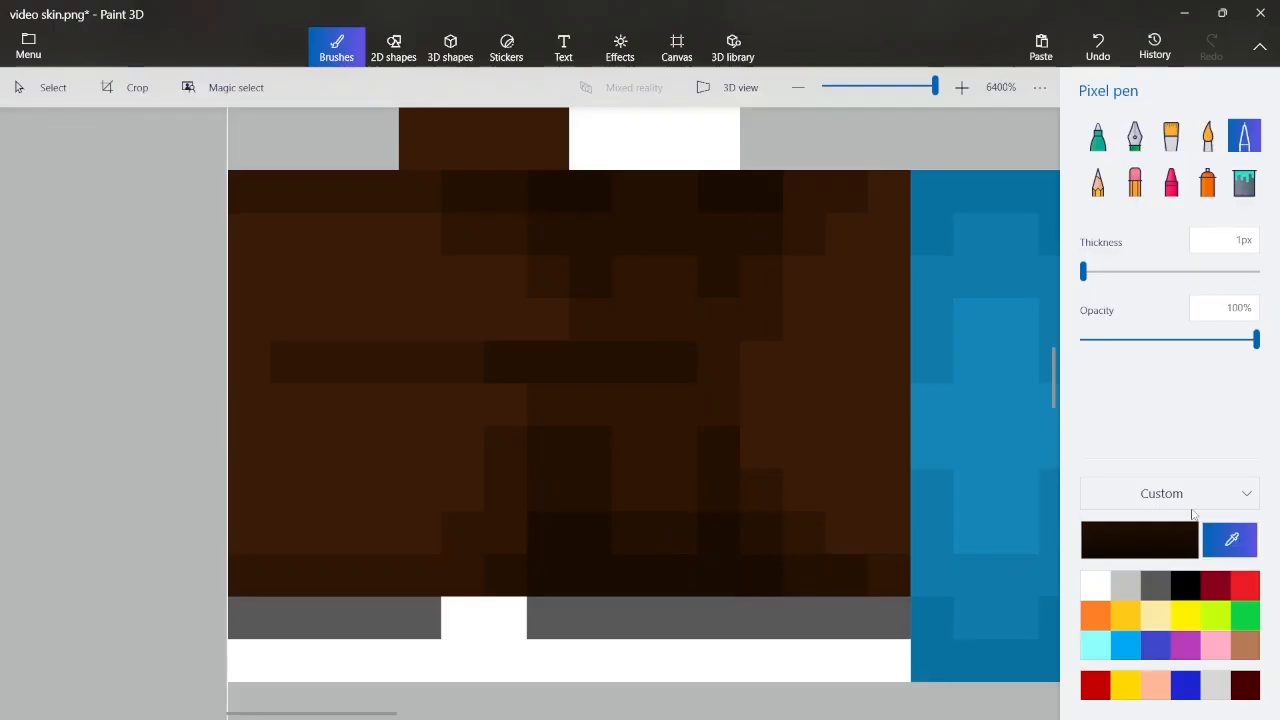
click(789, 215)
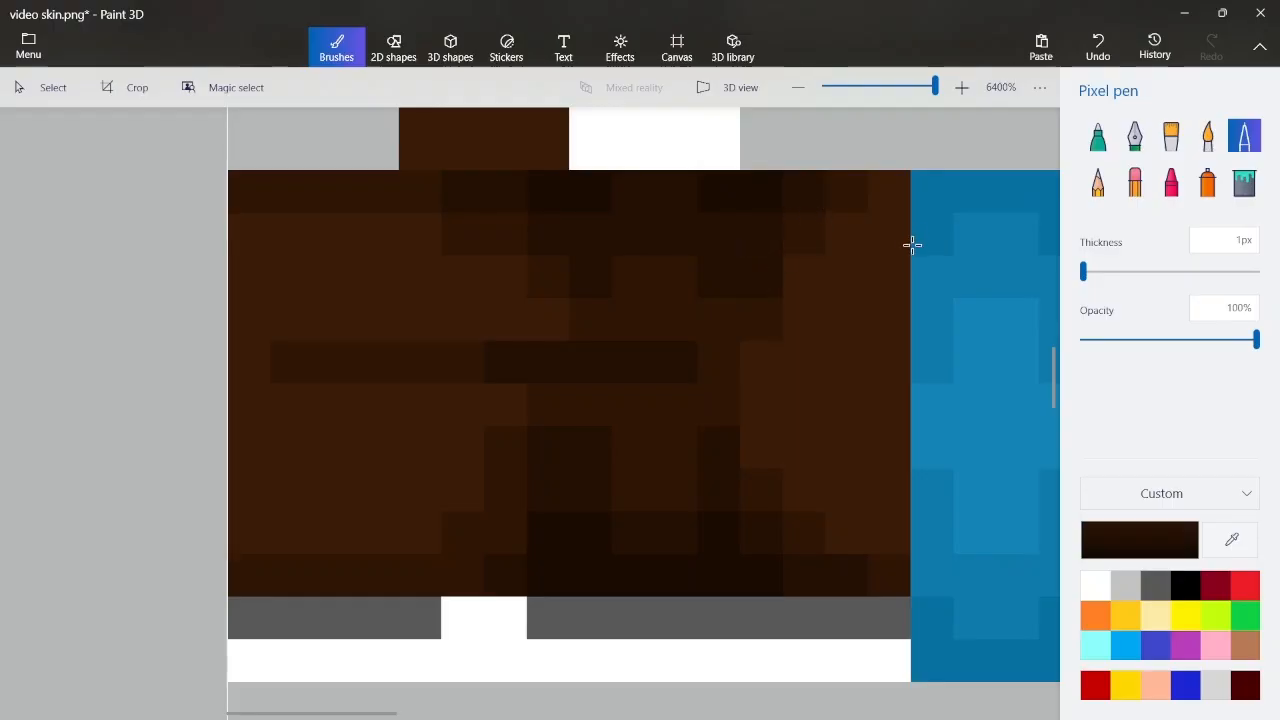
Examine the shaded leg up close and against the rest of the skin texture
scroll(866, 240, down, 1)
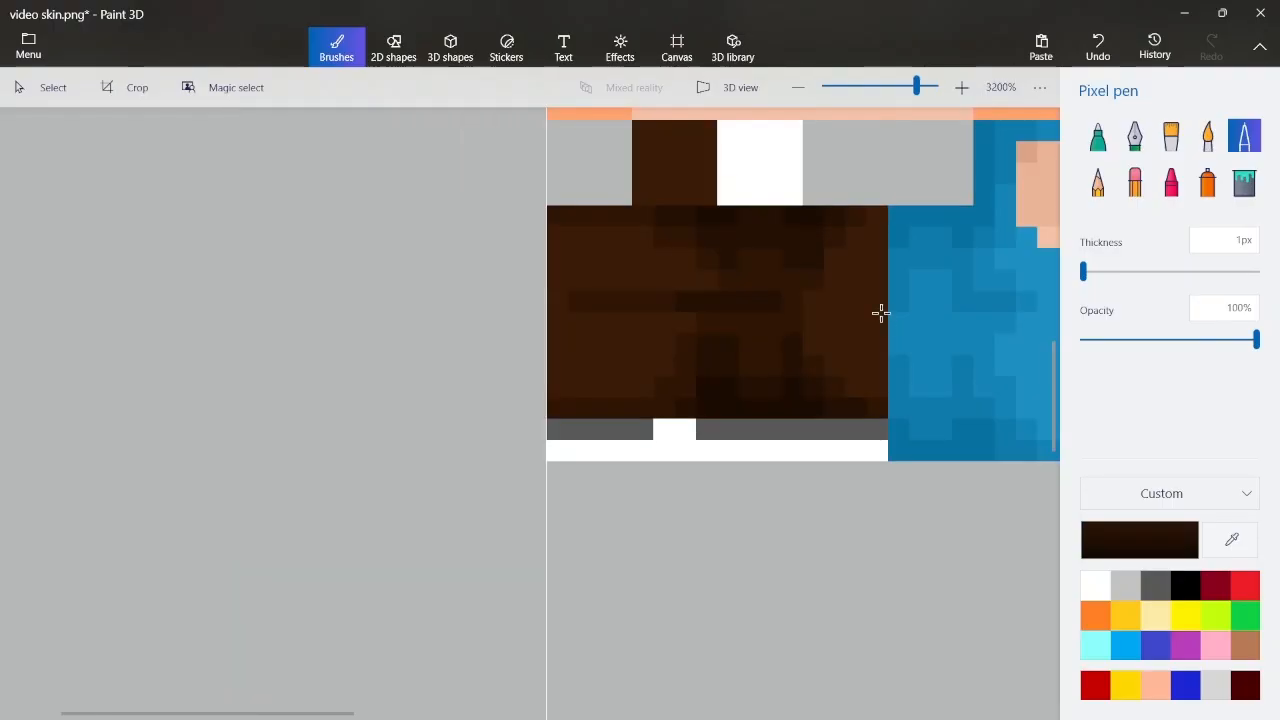
scroll(880, 311, up, 1)
scroll(860, 277, down, 1)
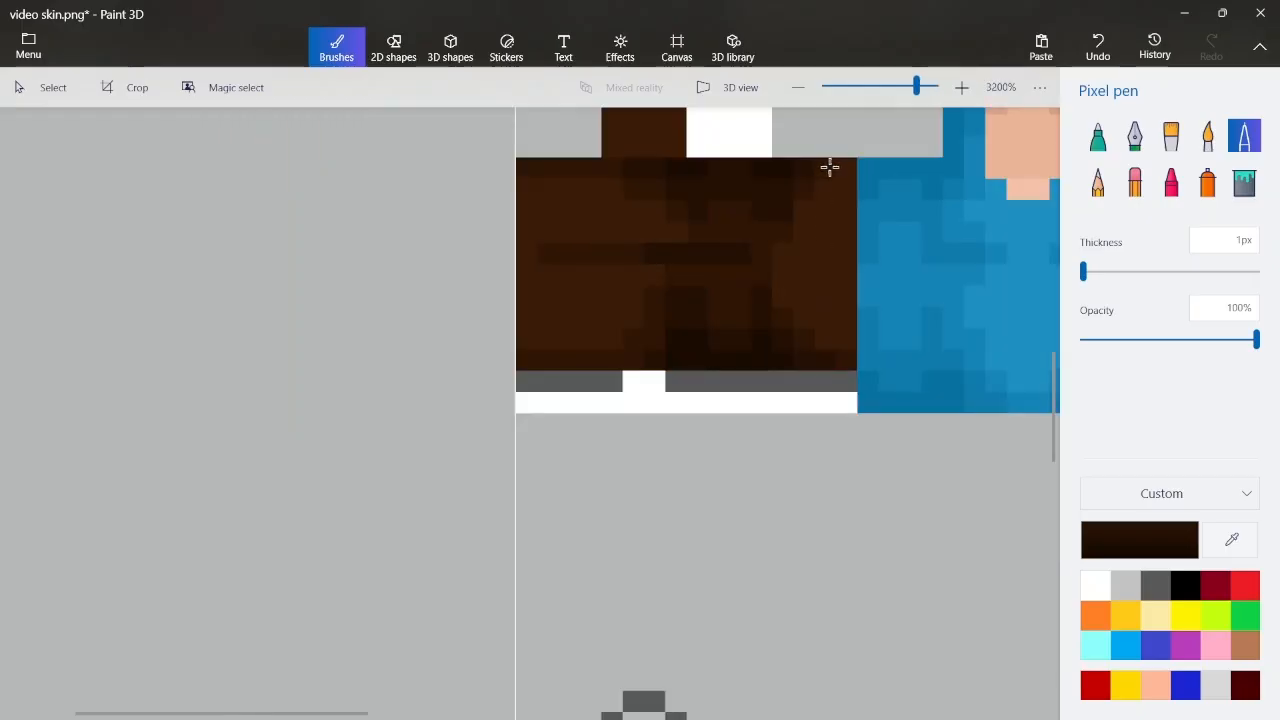
scroll(830, 165, down, 2)
scroll(391, 196, up, 2)
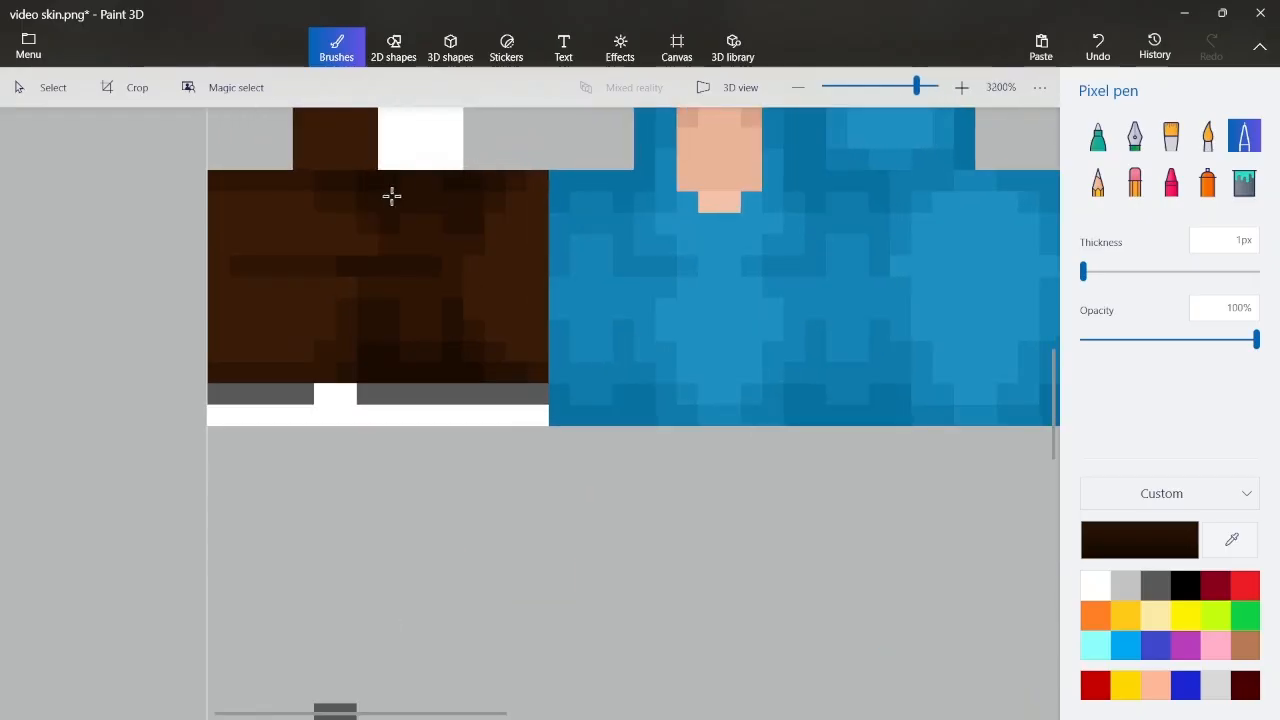
scroll(267, 176, up, 1)
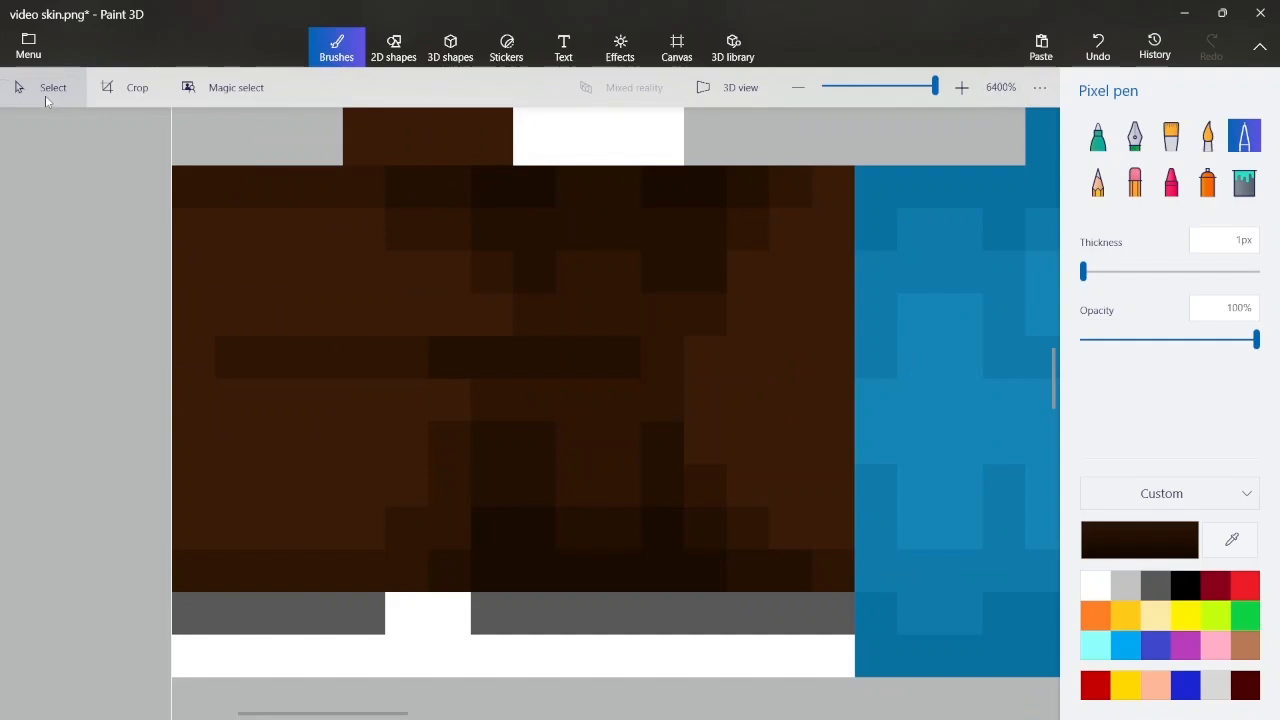
click(45, 95)
scroll(240, 178, down, 1)
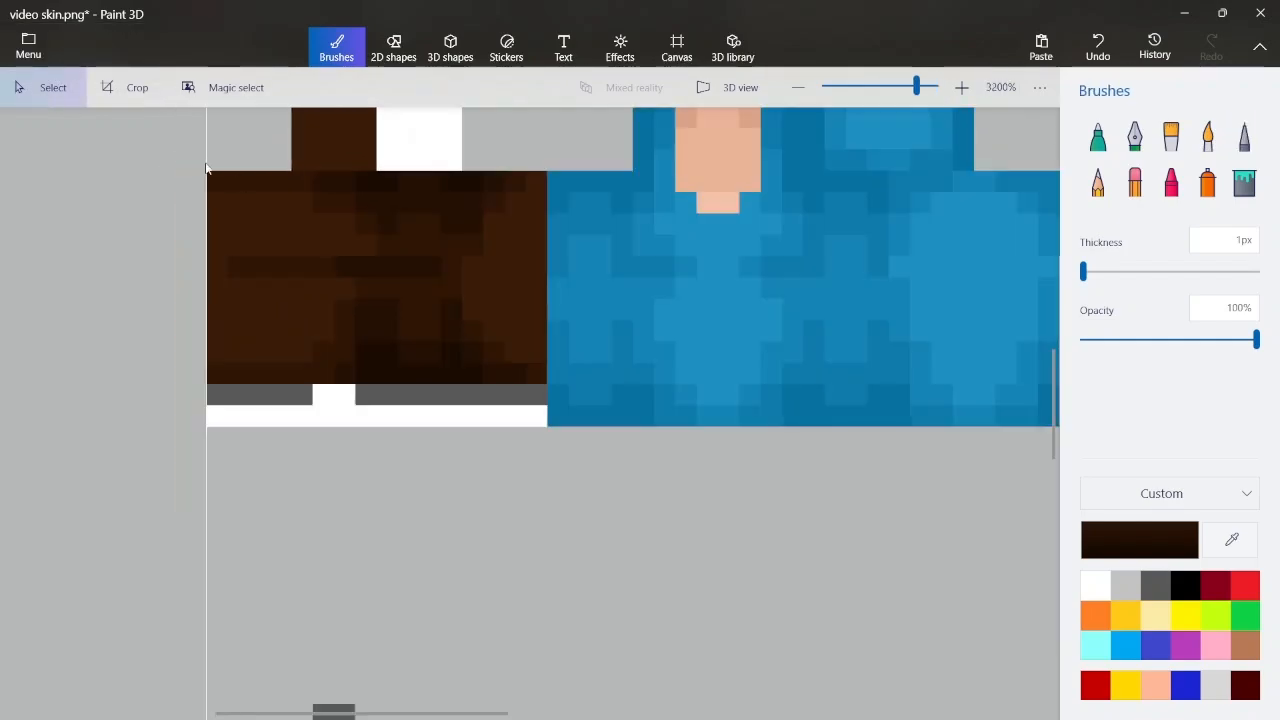
click(1245, 145)
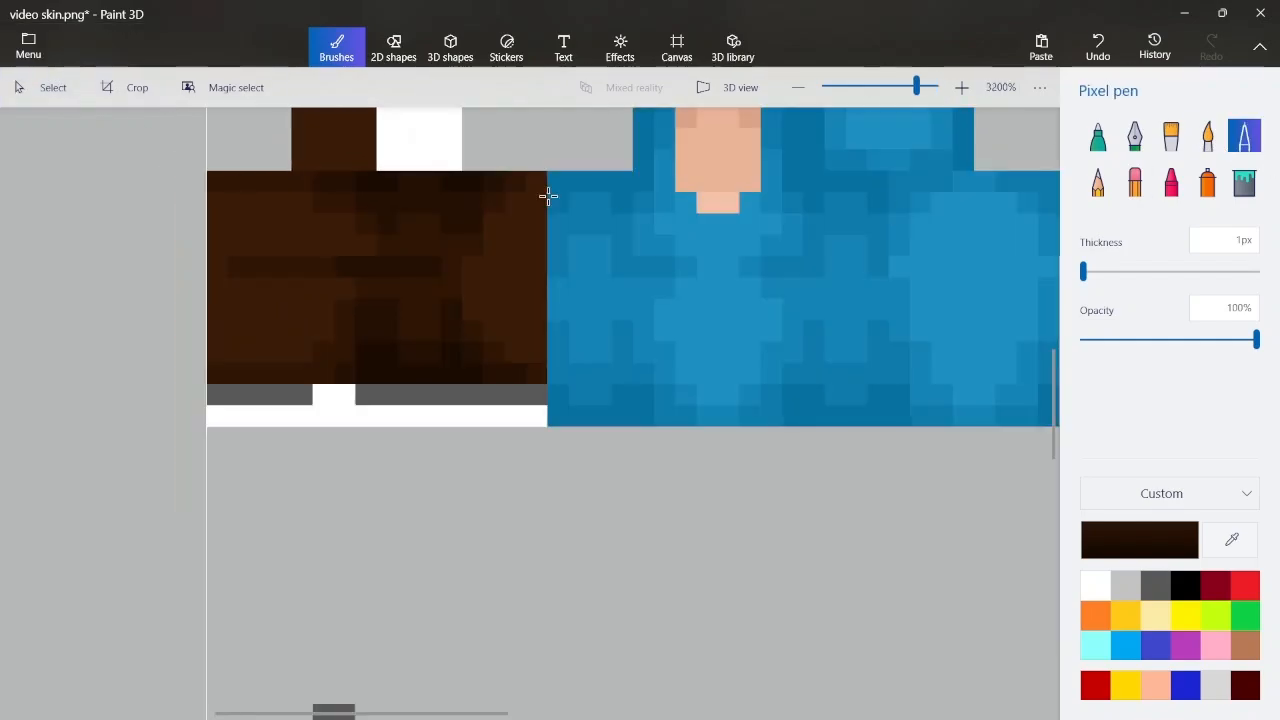
scroll(403, 180, down, 2)
scroll(400, 135, up, 4)
scroll(400, 135, down, 3)
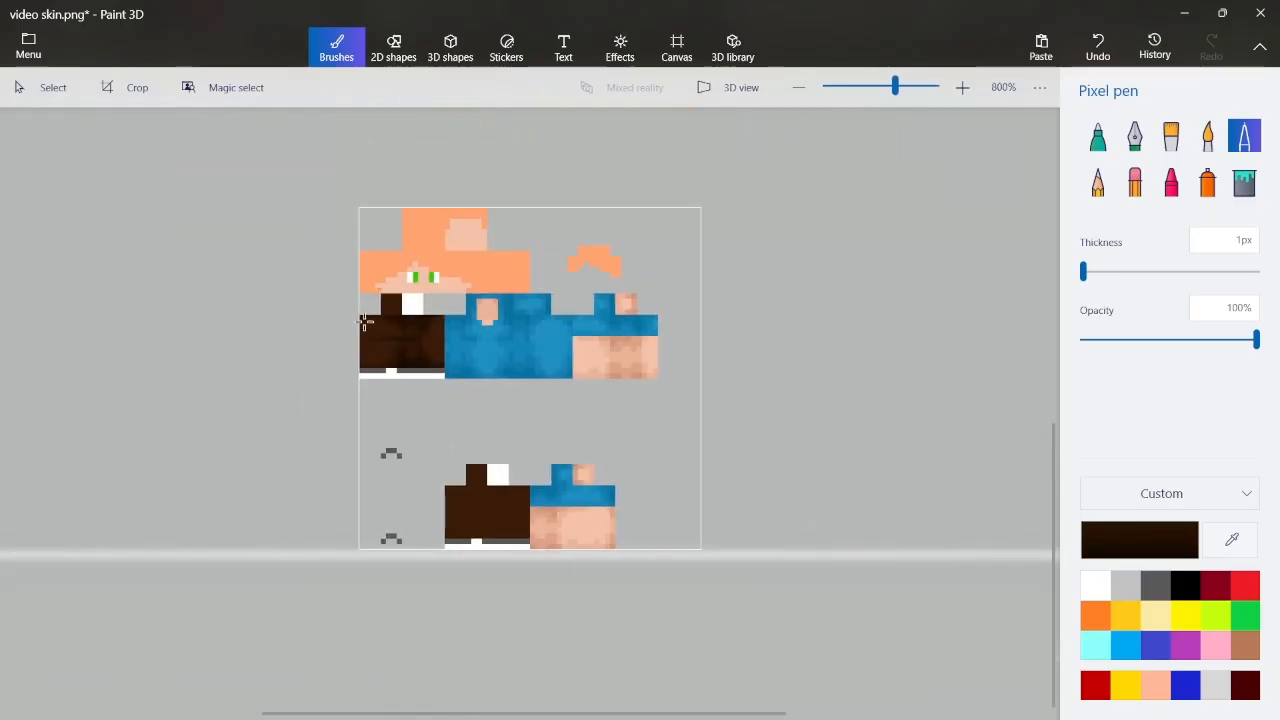
Paint #241003 shadow pixels along the front, inner and back edges of the shaded leg's top face
scroll(366, 322, up, 1)
scroll(262, 280, up, 1)
scroll(272, 278, up, 1)
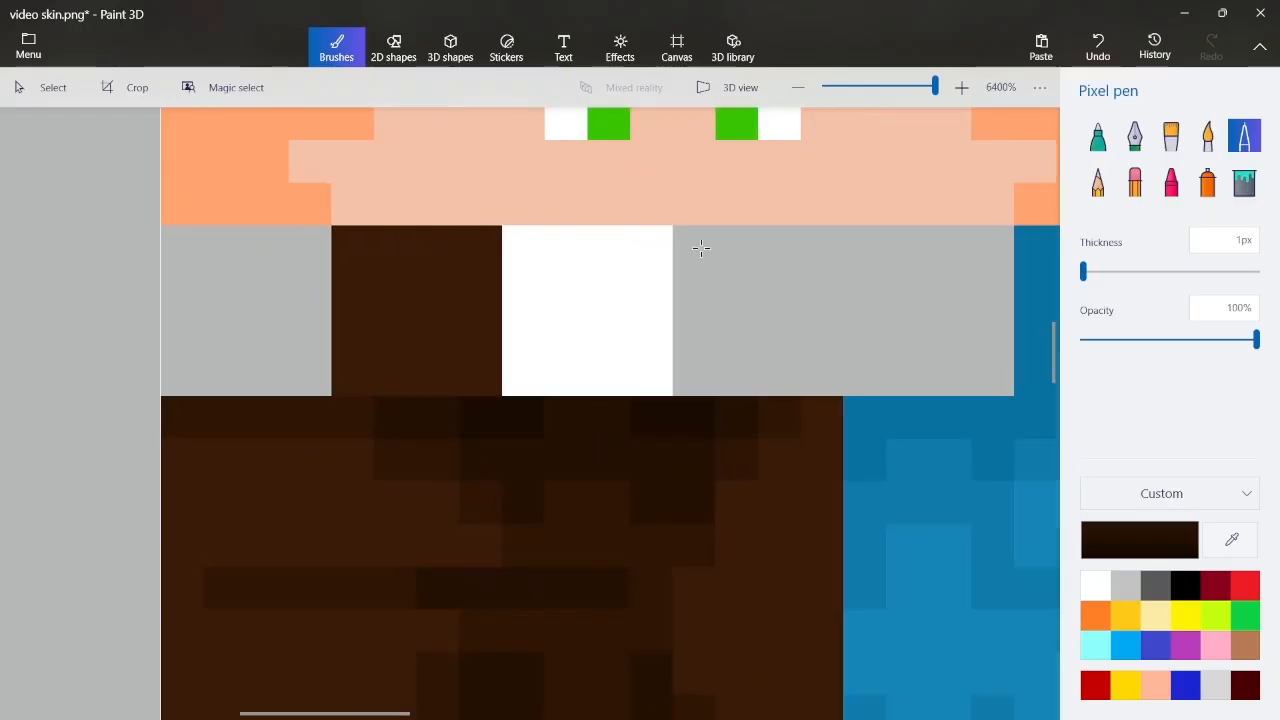
click(1158, 540)
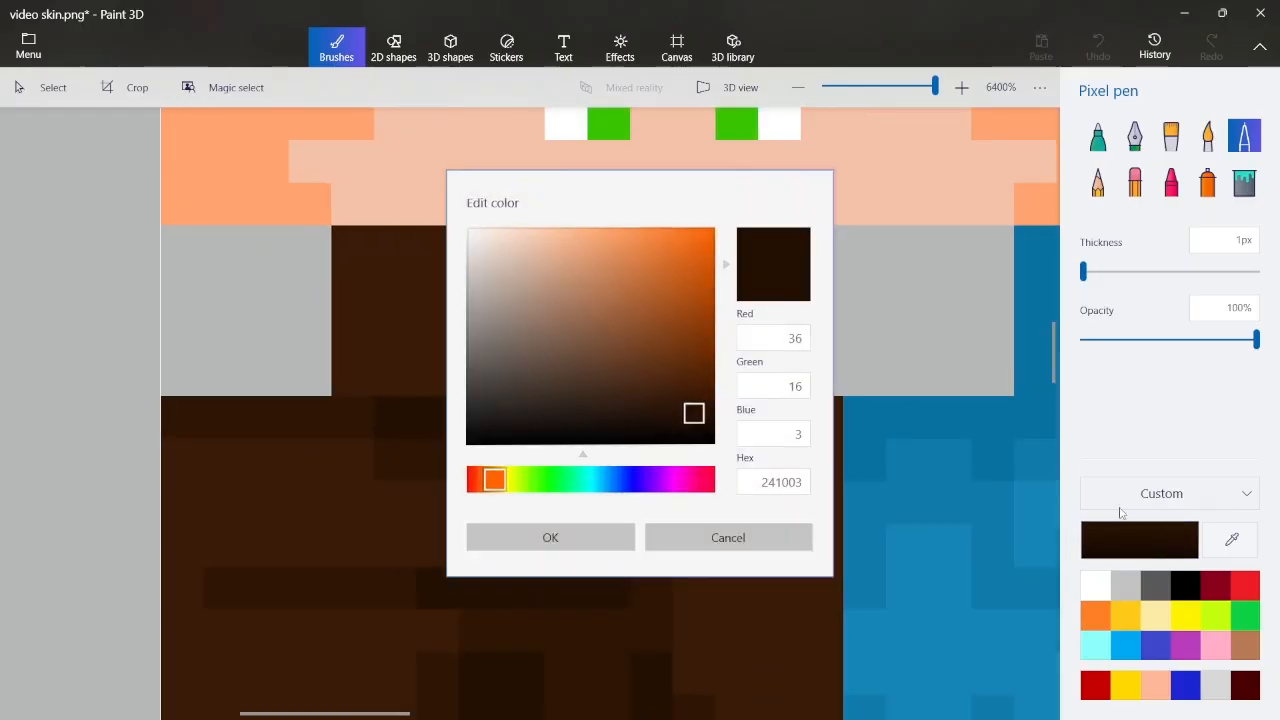
click(585, 548)
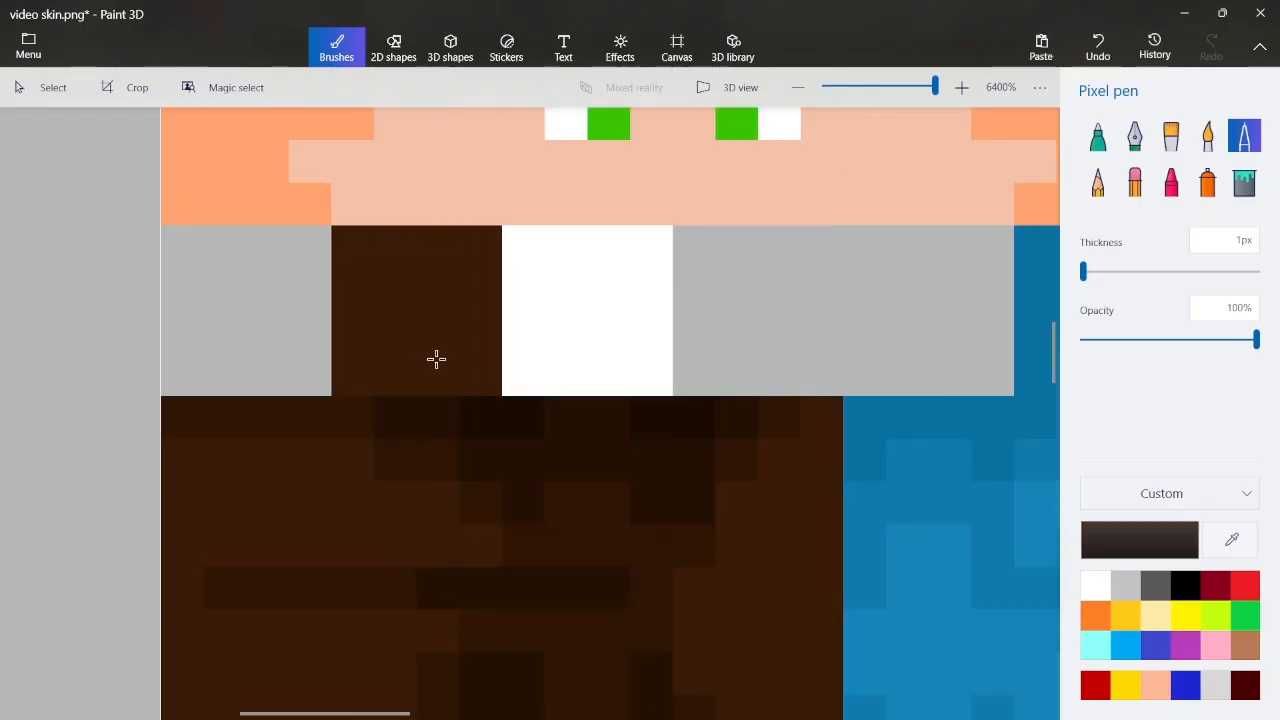
click(478, 386)
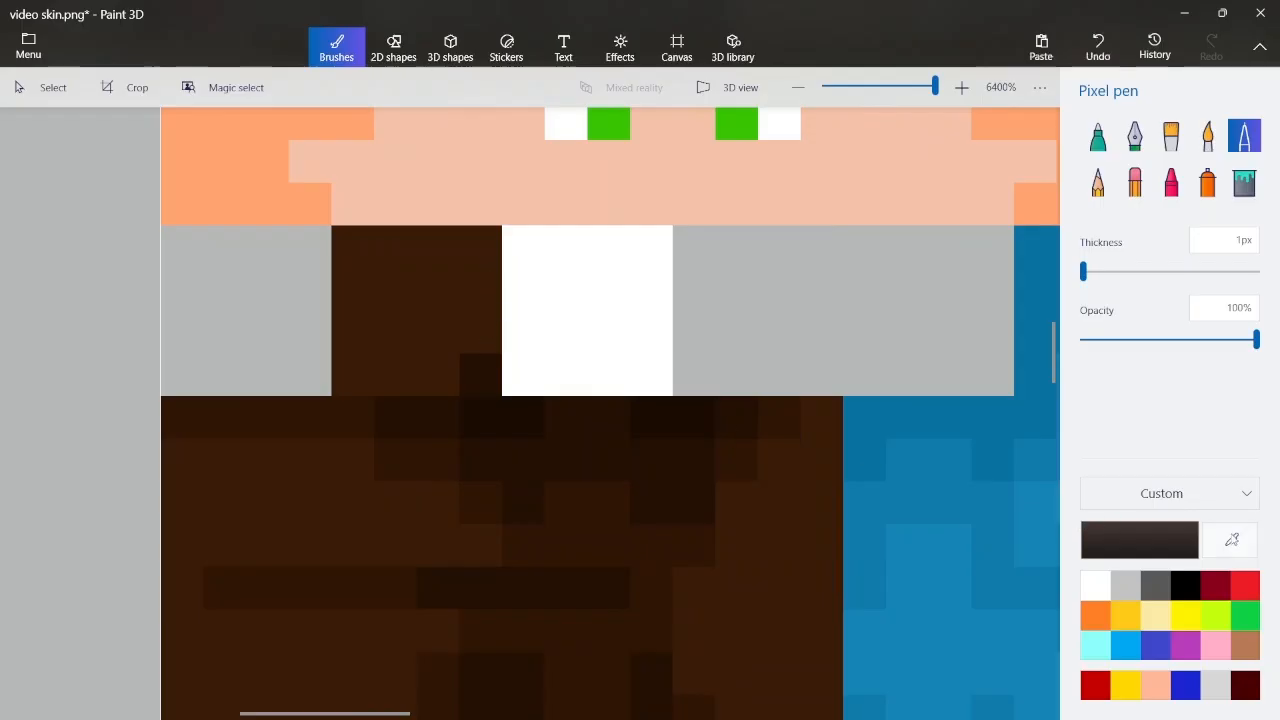
key(ctrl+z)
drag(428, 374, 406, 369)
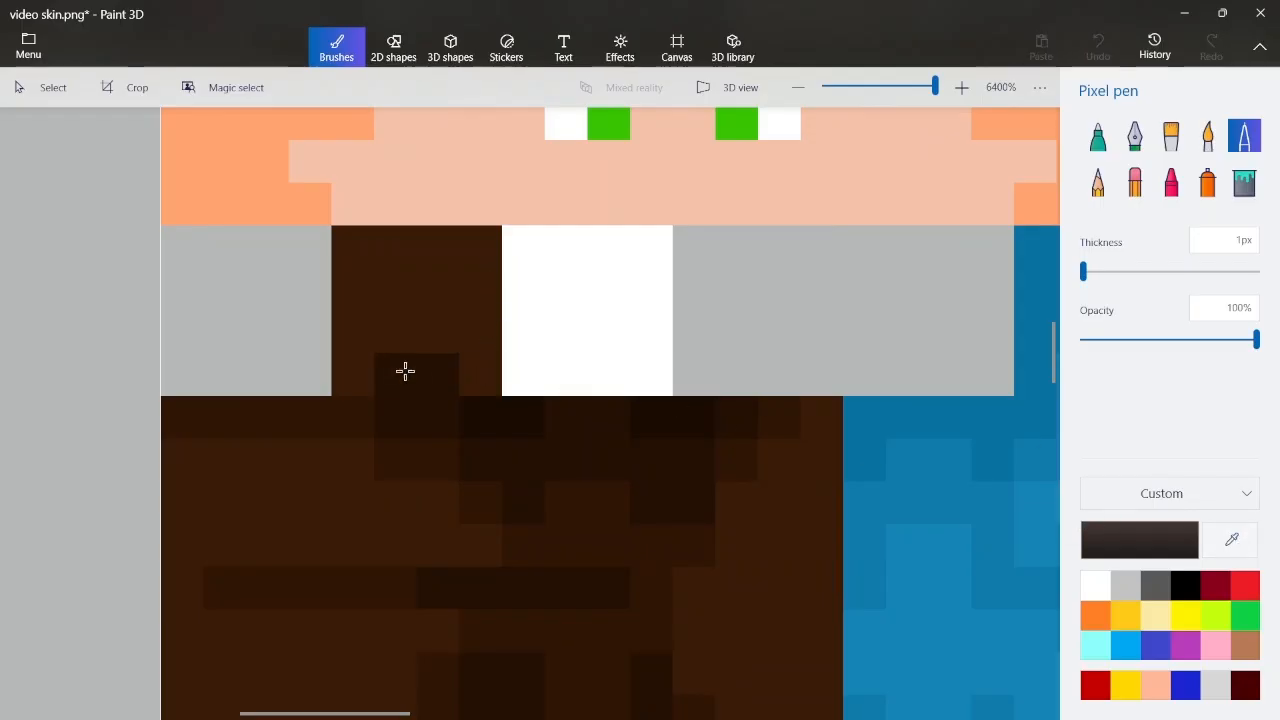
drag(472, 300, 474, 329)
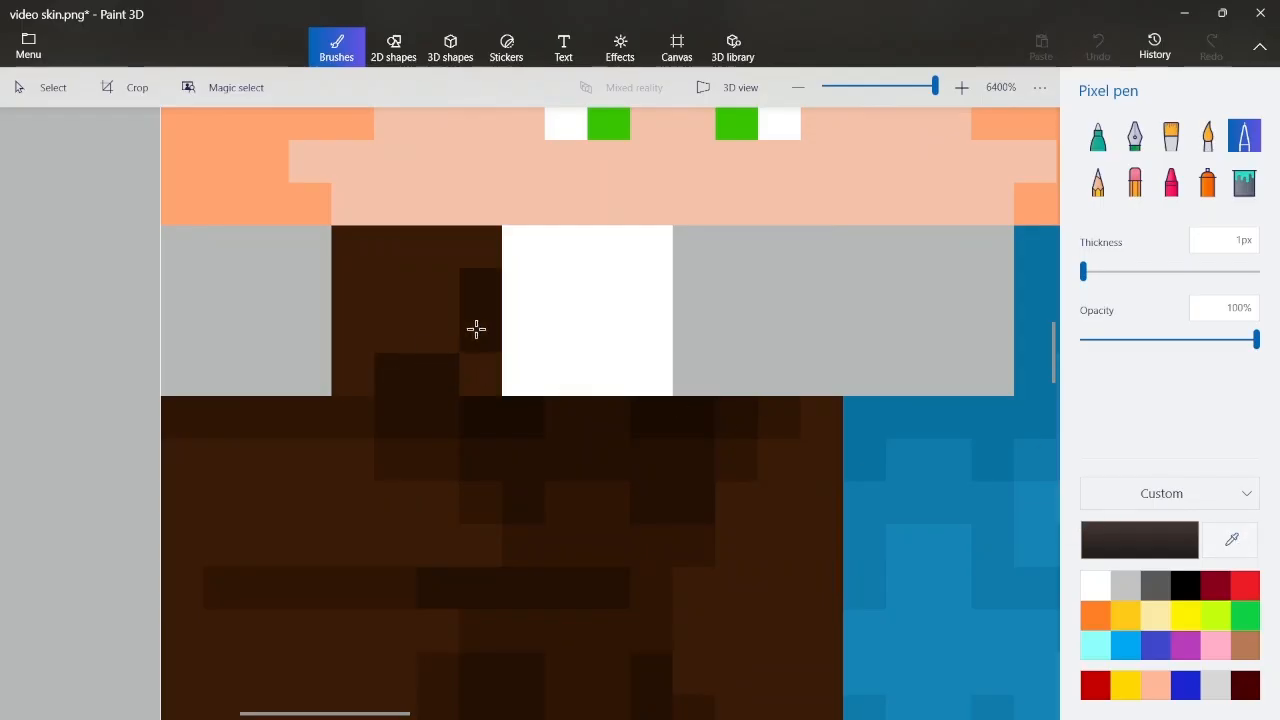
click(432, 254)
Sample the softer shadow brown from the back leg face and paint it along the outer column of the leg's top face
click(1231, 540)
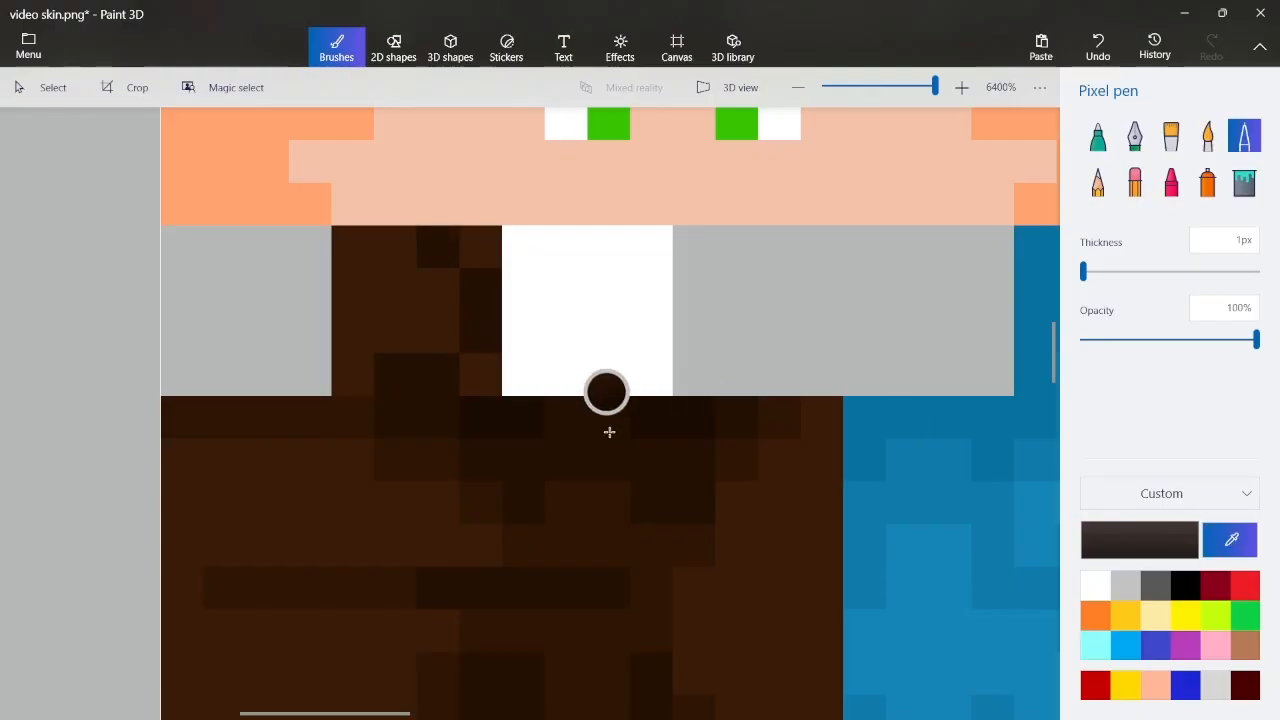
click(767, 415)
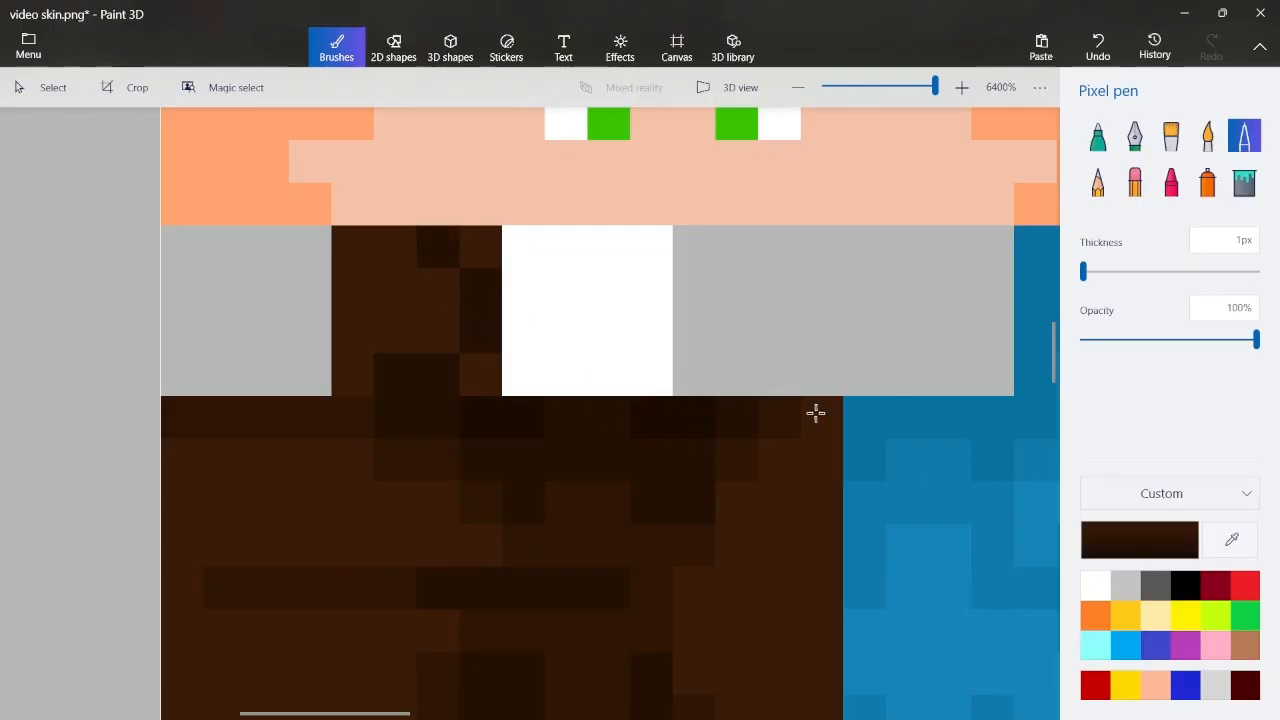
scroll(734, 414, down, 2)
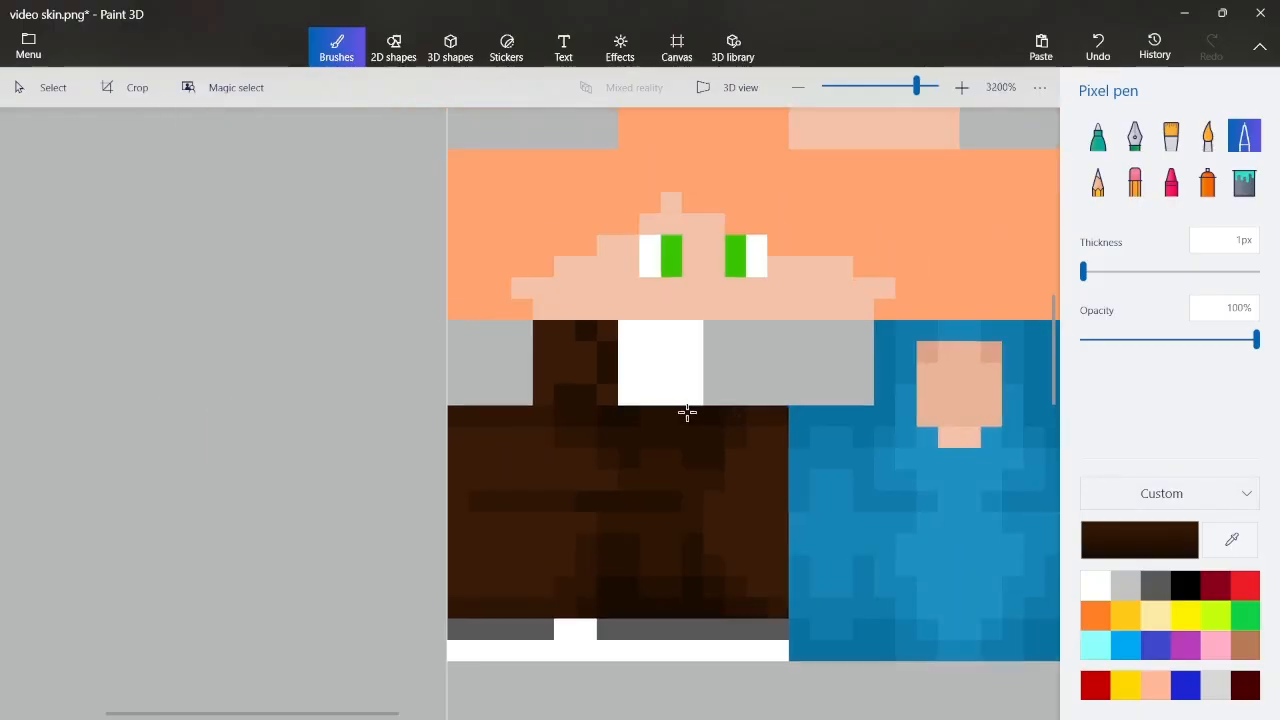
scroll(524, 338, up, 2)
click(539, 343)
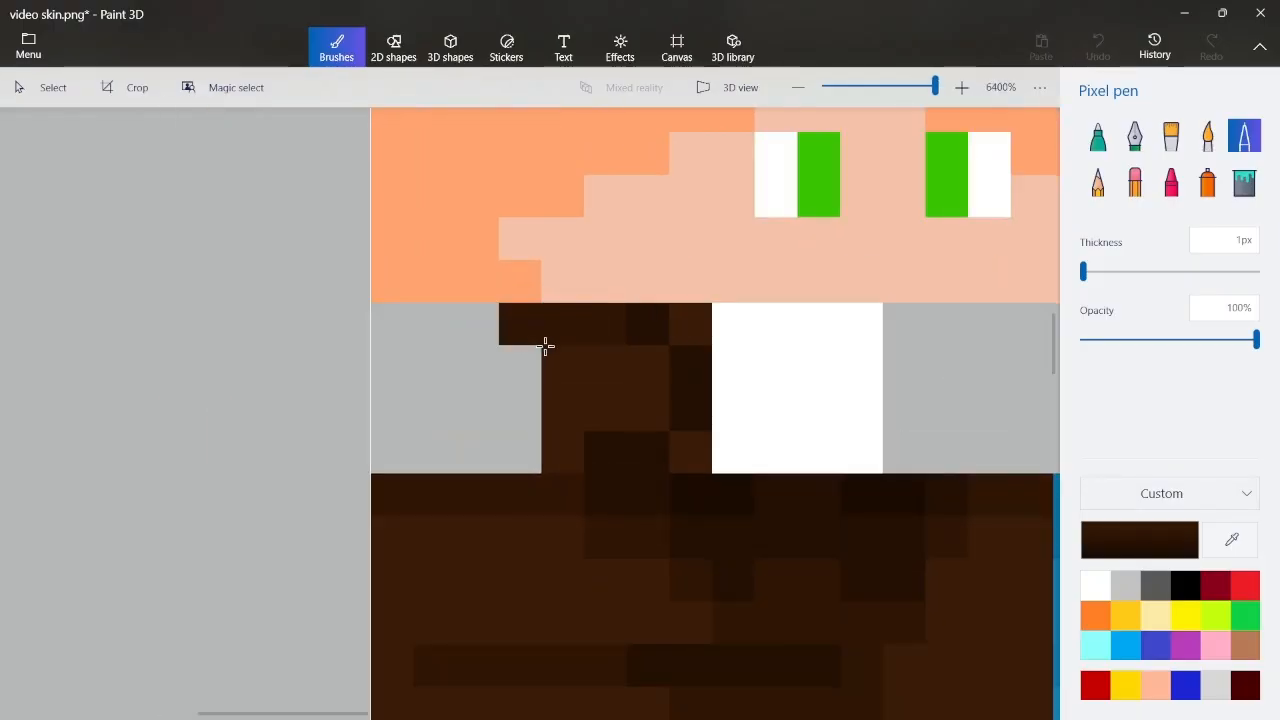
key(ctrl+z)
drag(561, 345, 563, 434)
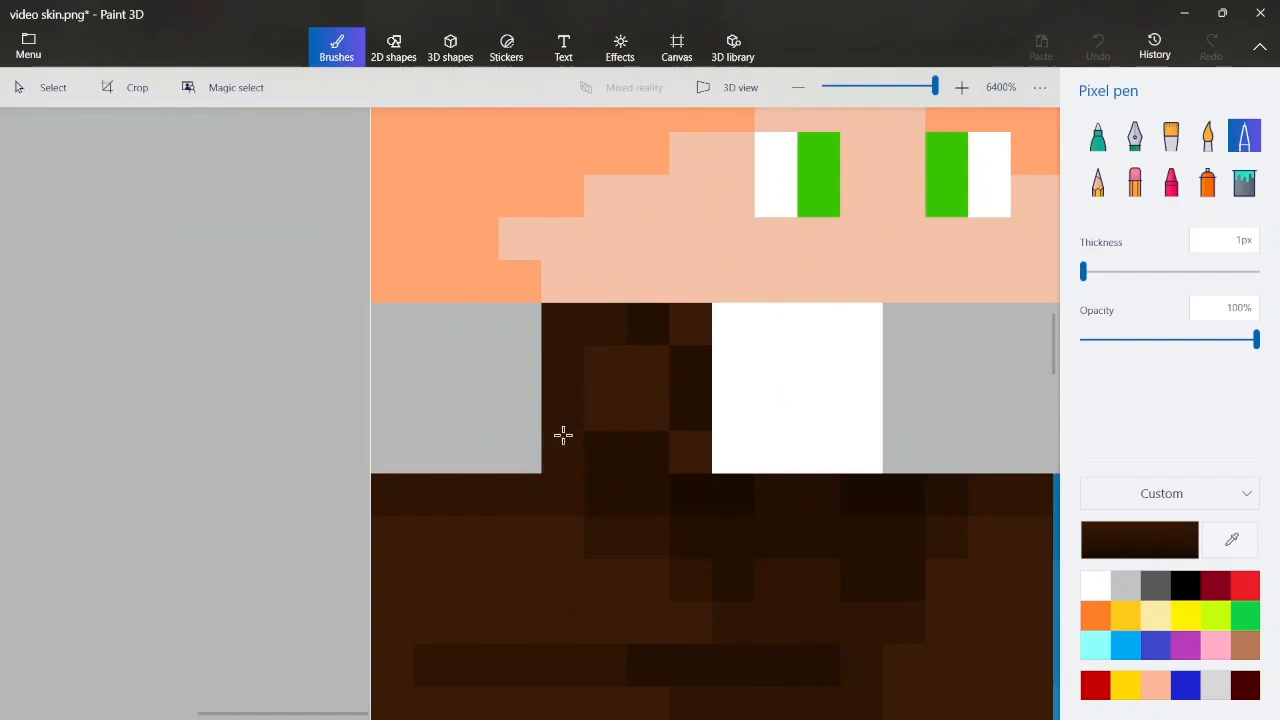
Fill the two inner corner pixels of the leg's top face with the near-black brown and resample the softer shadow brown
click(1231, 539)
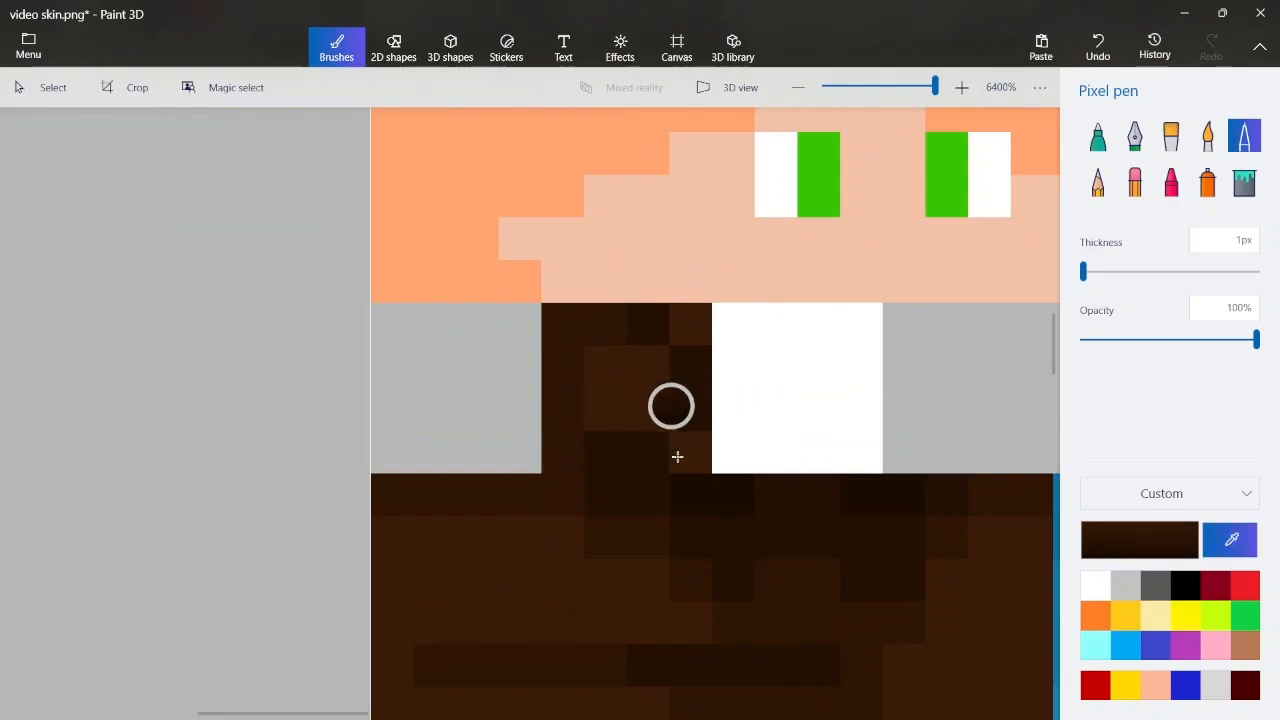
click(685, 425)
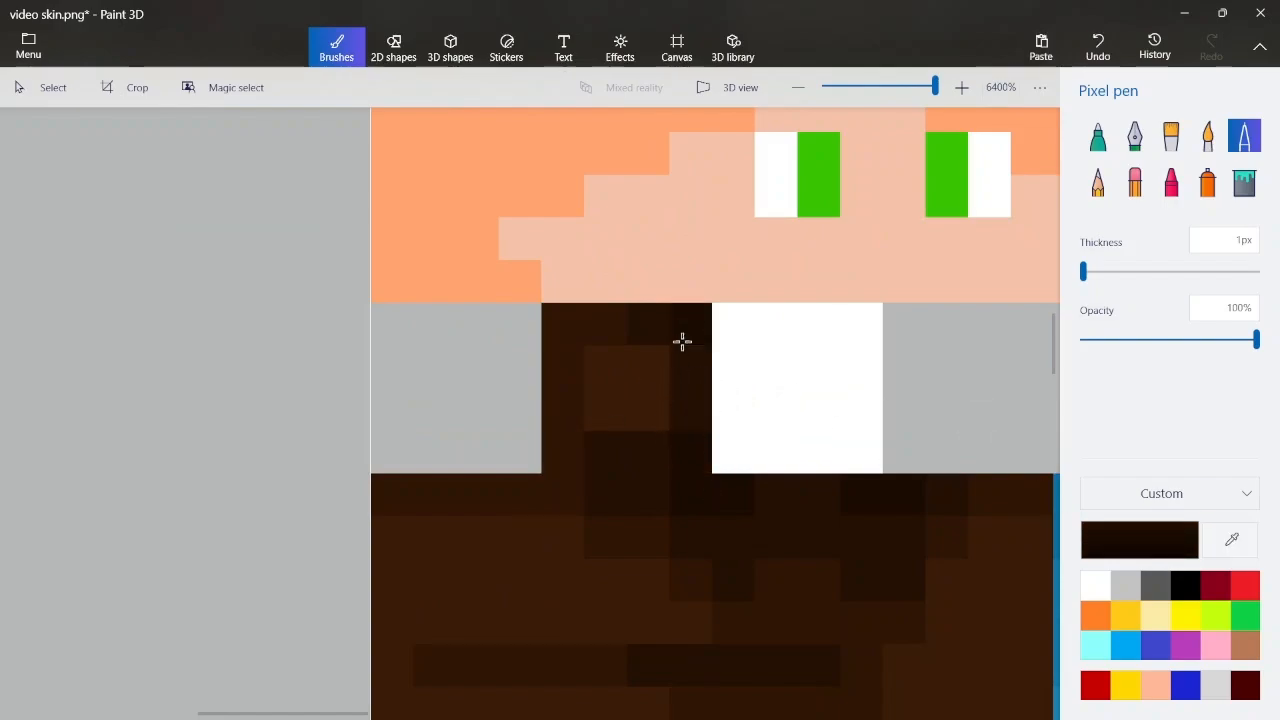
click(1231, 539)
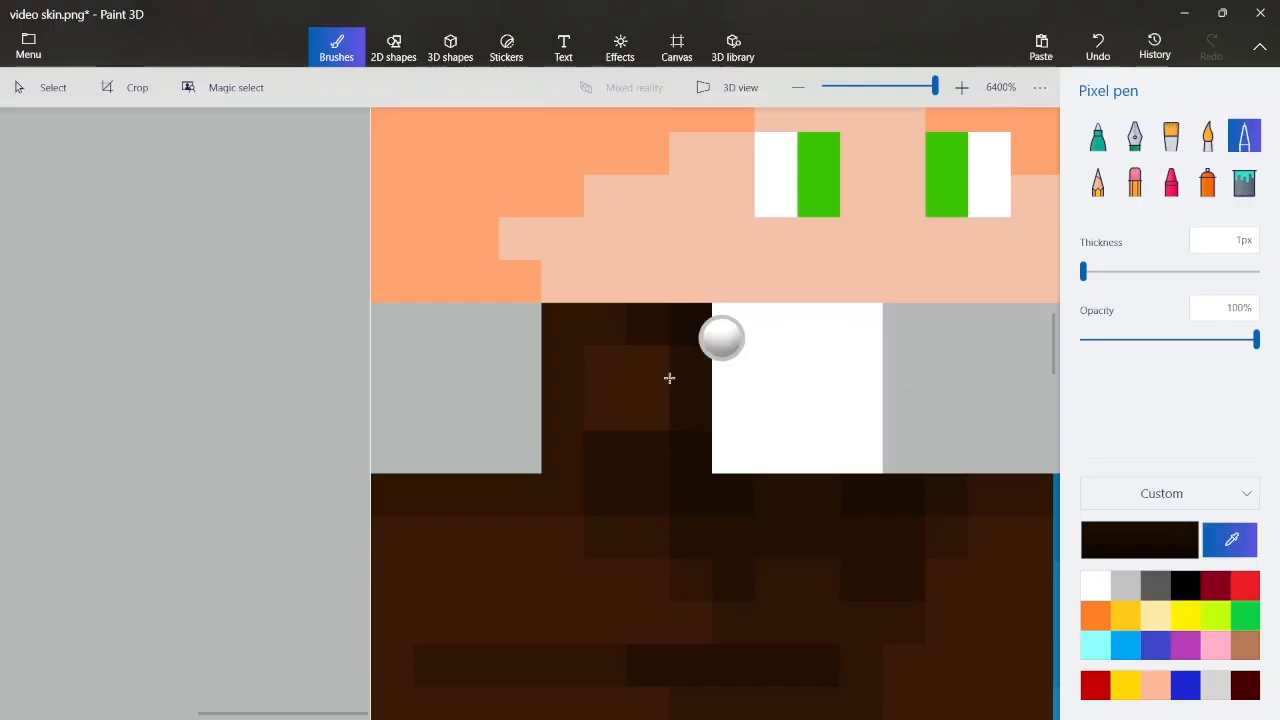
click(580, 331)
scroll(583, 346, down, 2)
scroll(600, 347, down, 2)
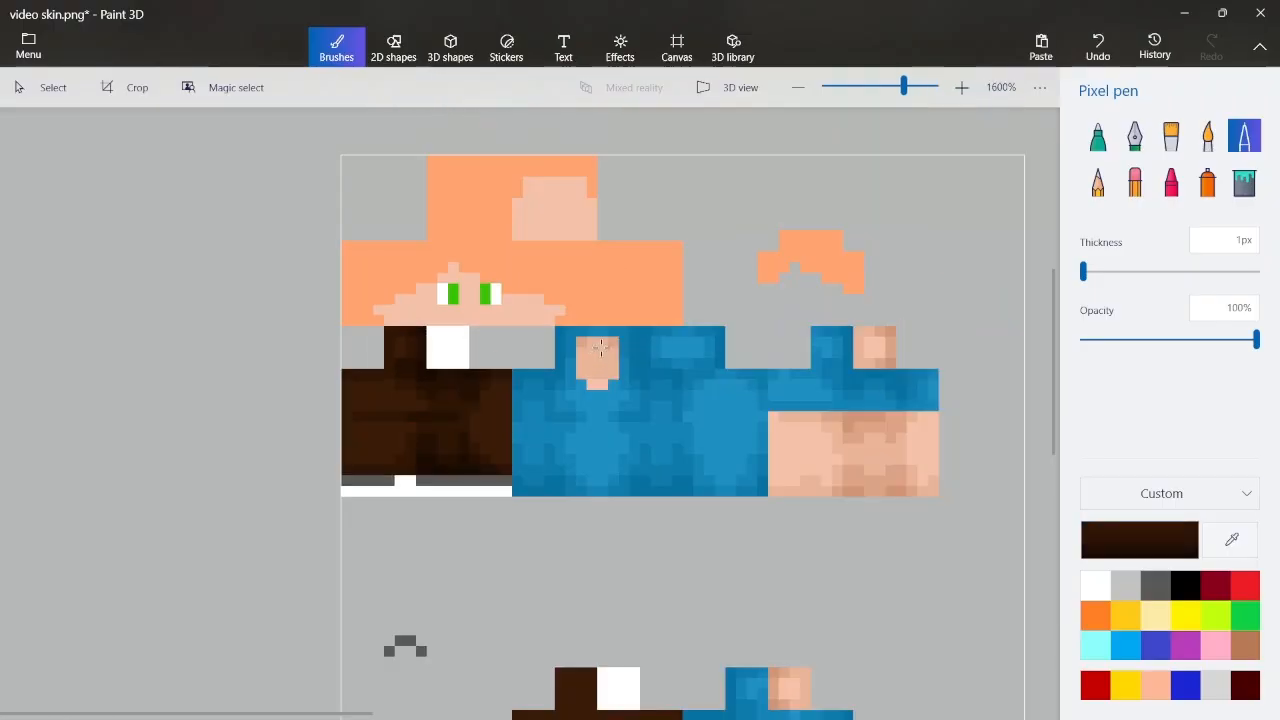
scroll(309, 452, up, 2)
scroll(494, 531, up, 2)
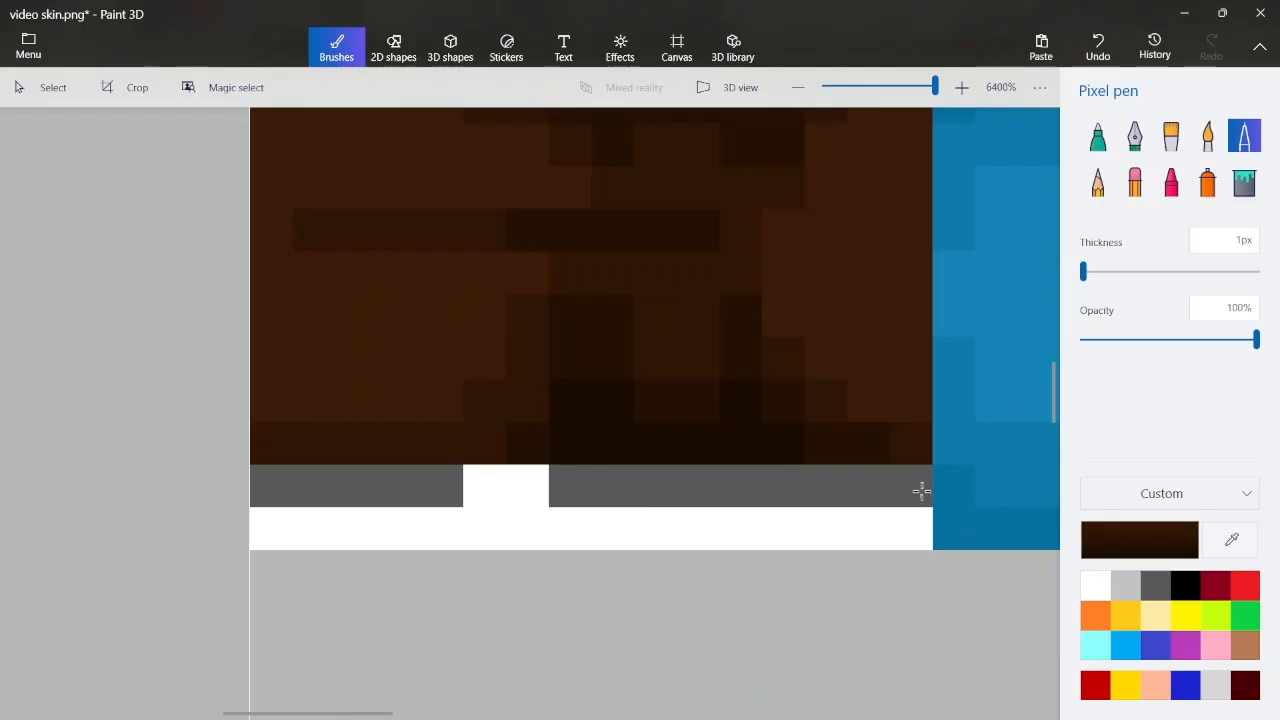
click(1232, 540)
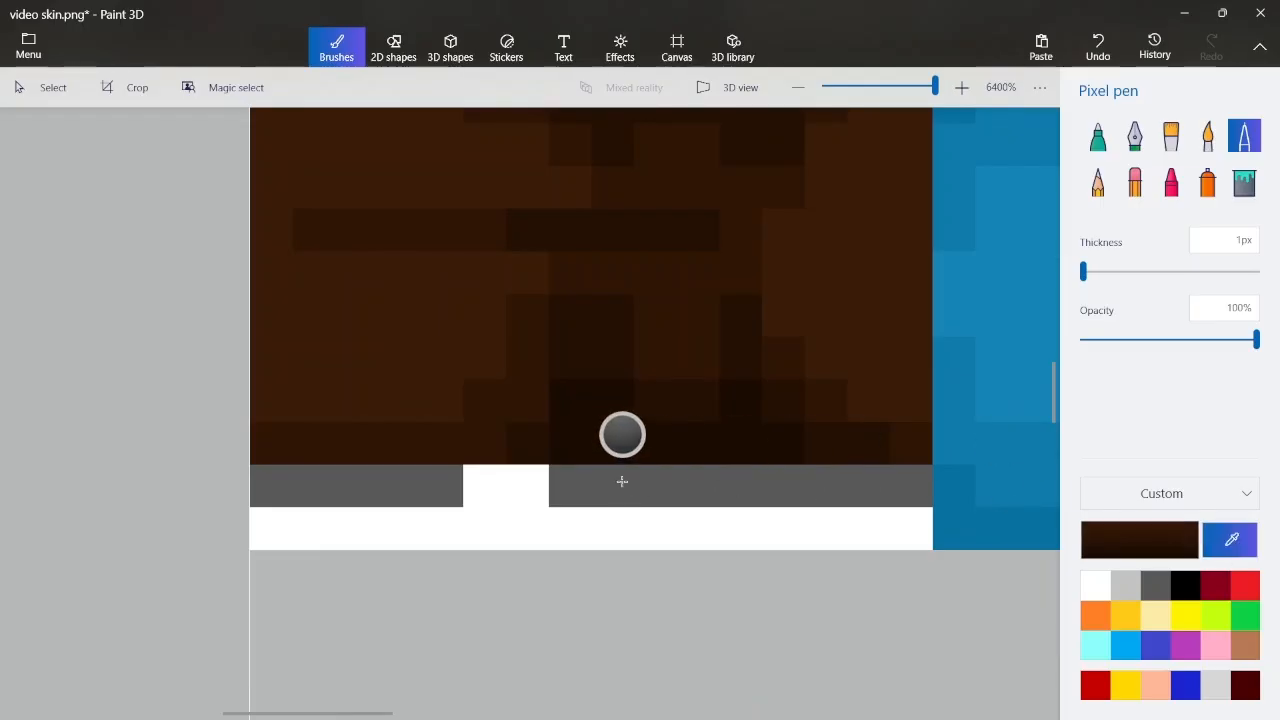
click(620, 480)
click(1182, 536)
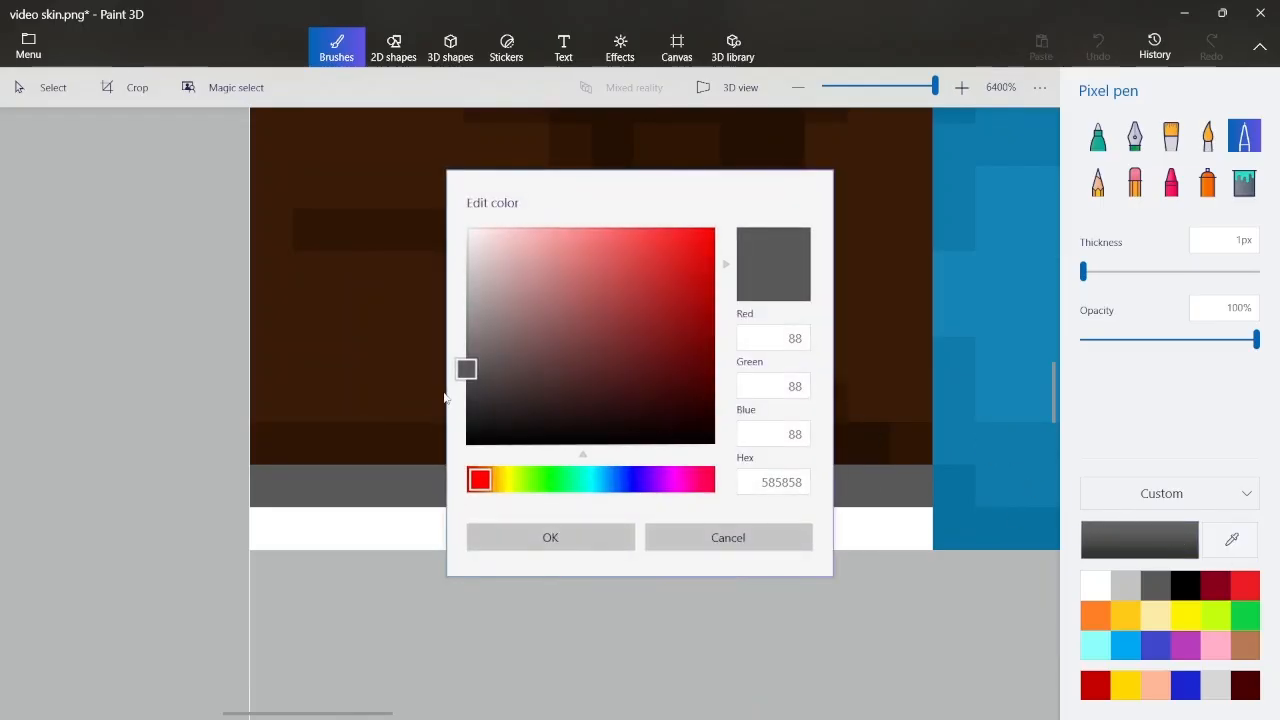
click(476, 380)
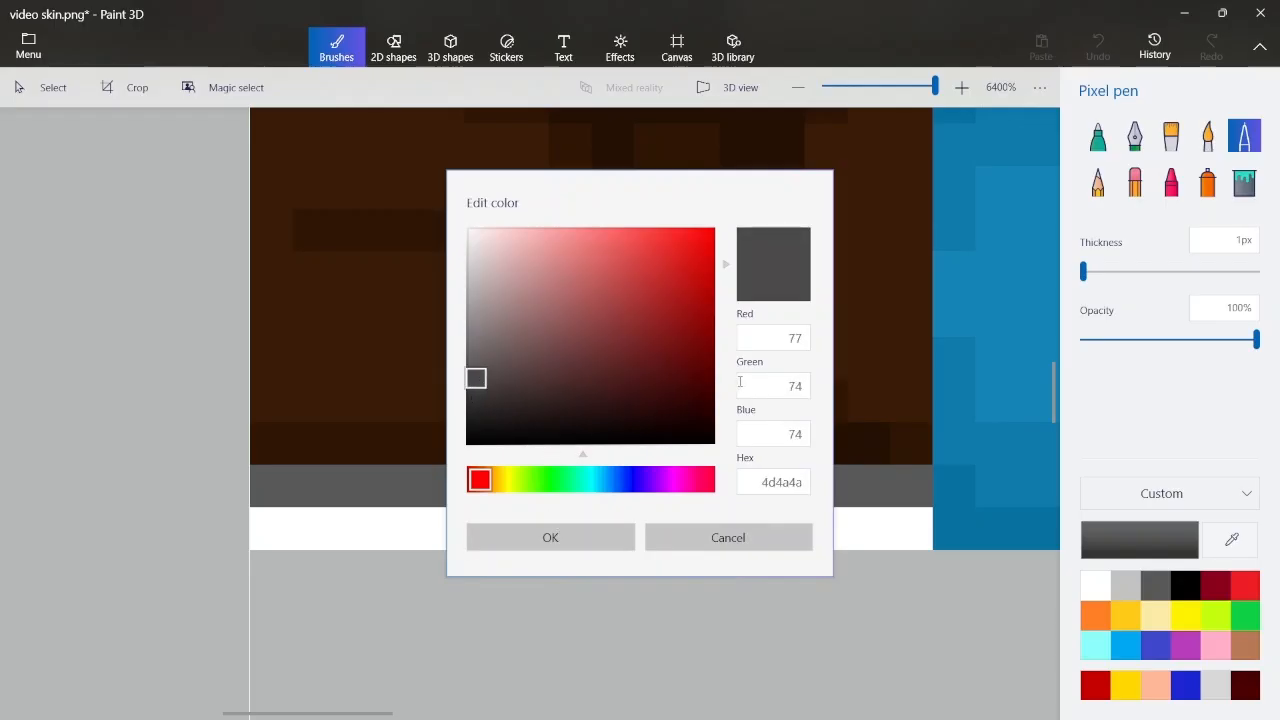
click(728, 537)
Sample the shoe's grey band and darken the colour to RGB 80, 80, 80
click(1232, 540)
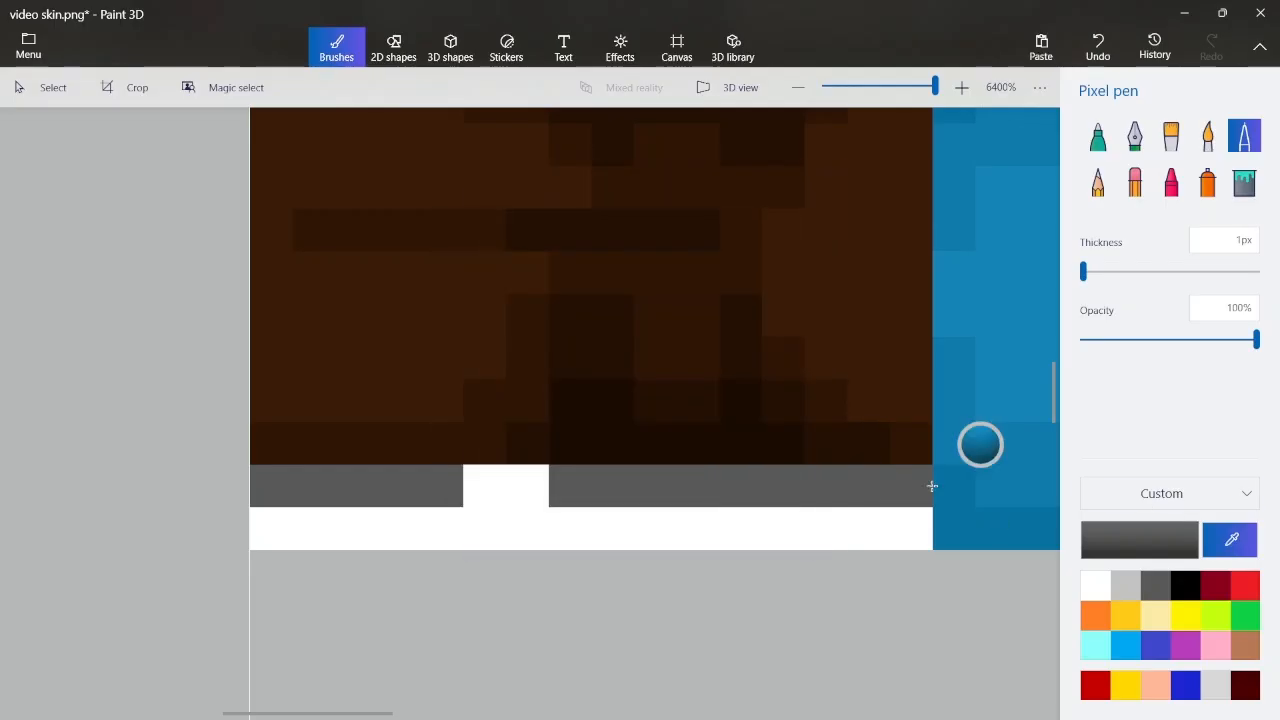
click(920, 510)
click(1162, 535)
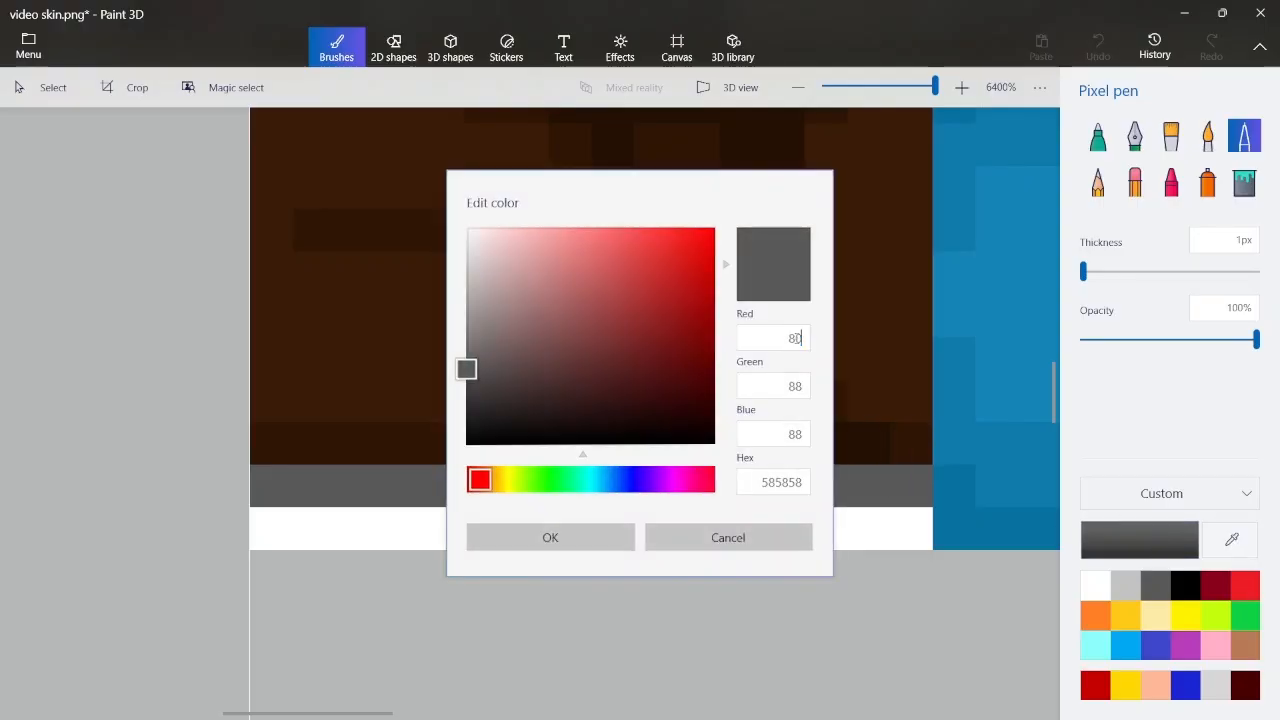
key(Tab)
text(80)
key(Tab)
text(80)
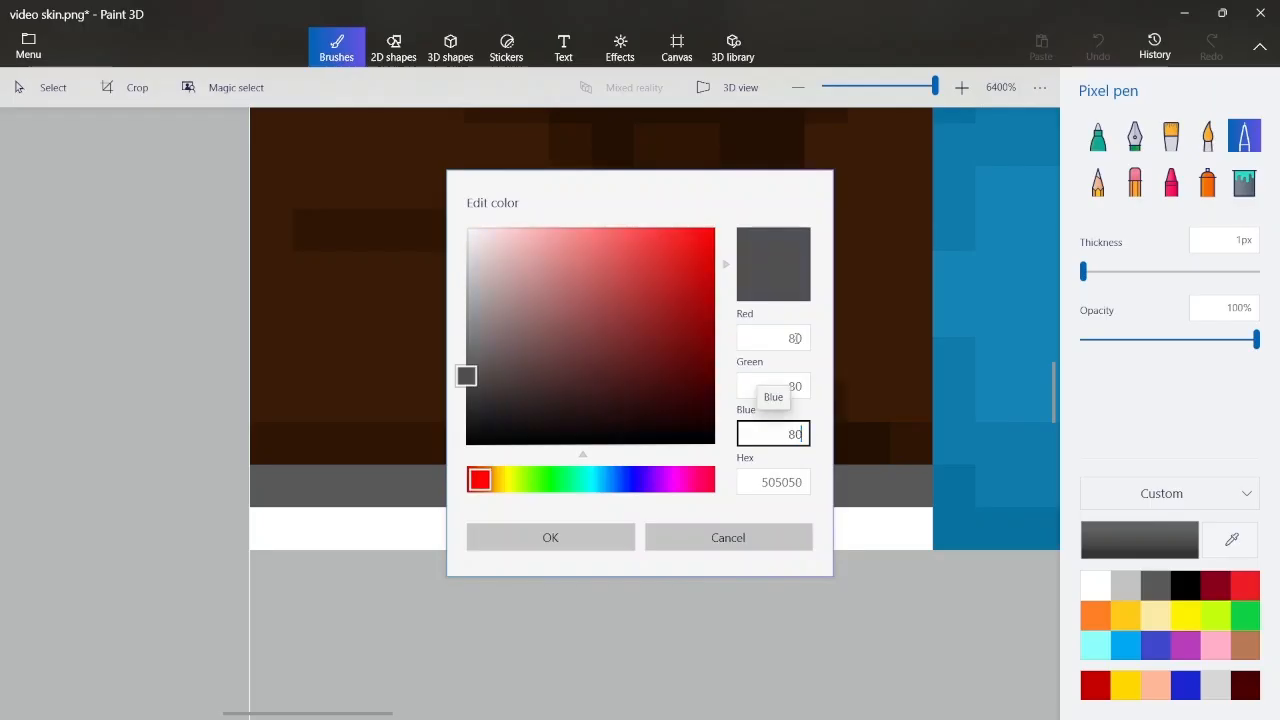
click(551, 537)
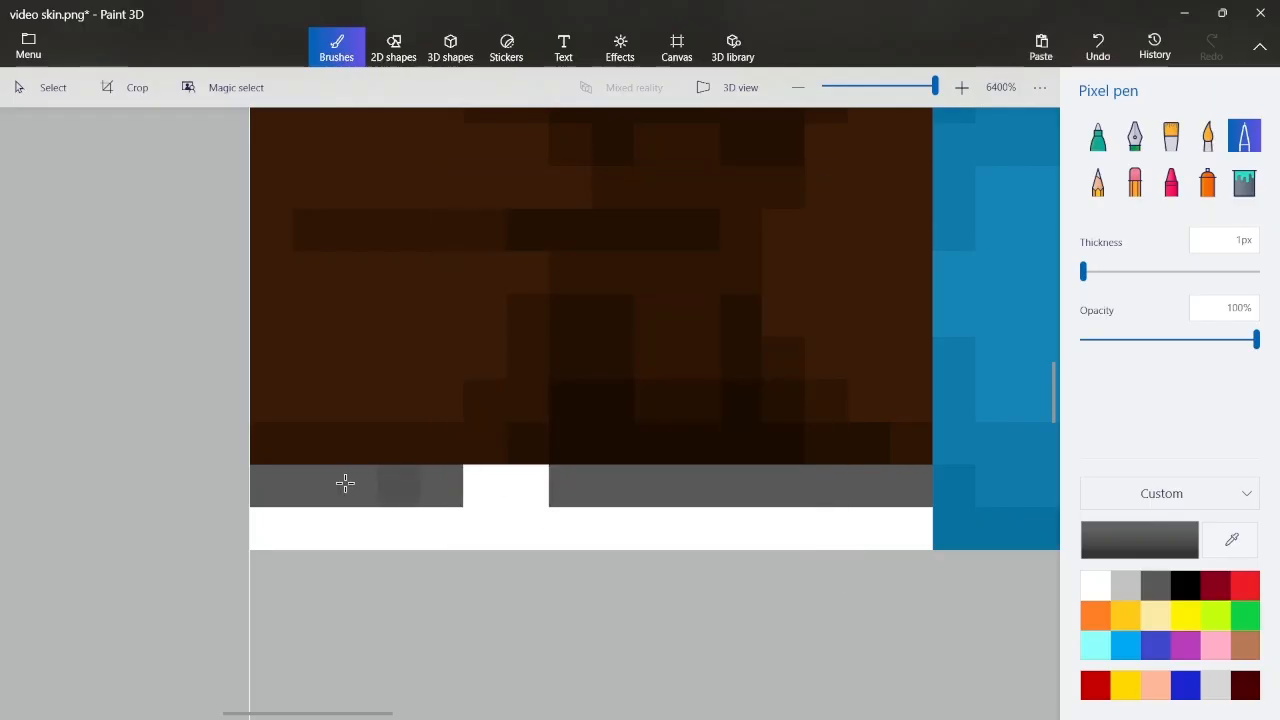
Paint the darker grey over the shoe band's two rear pixels on the outer face and across the inner and back faces
key(ctrl+z)
drag(304, 486, 270, 491)
drag(714, 478, 630, 479)
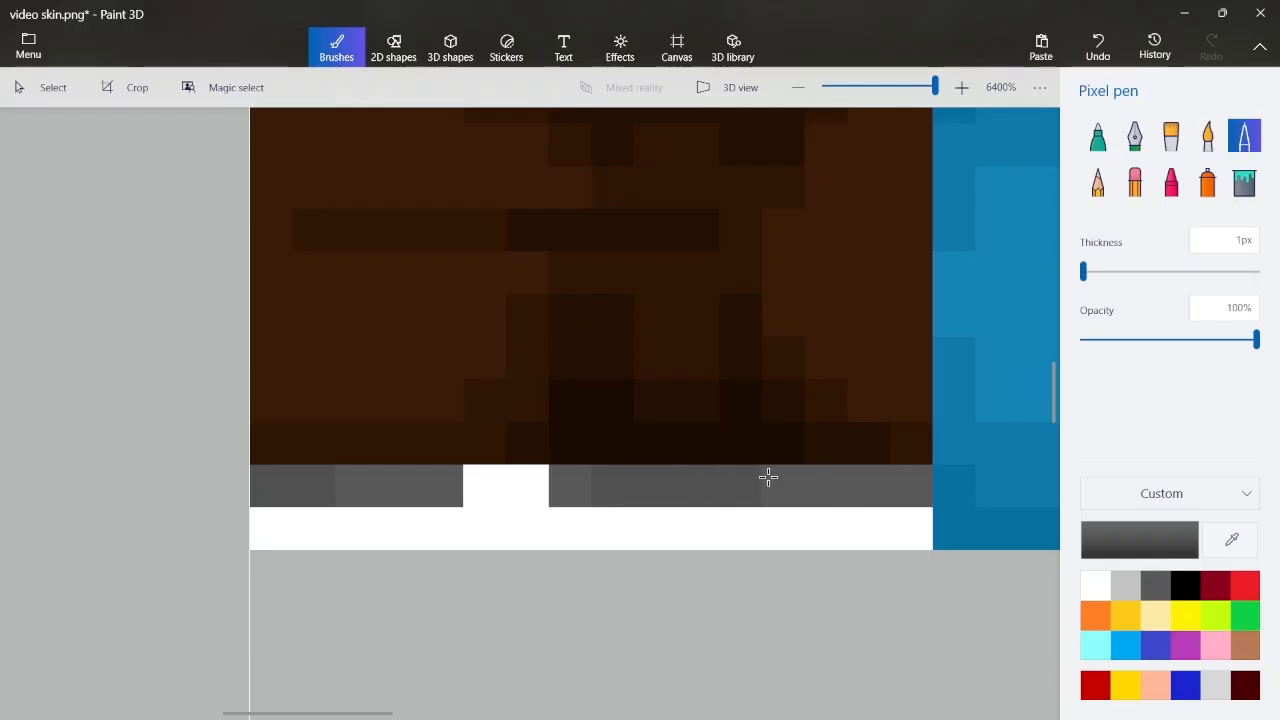
drag(768, 477, 908, 481)
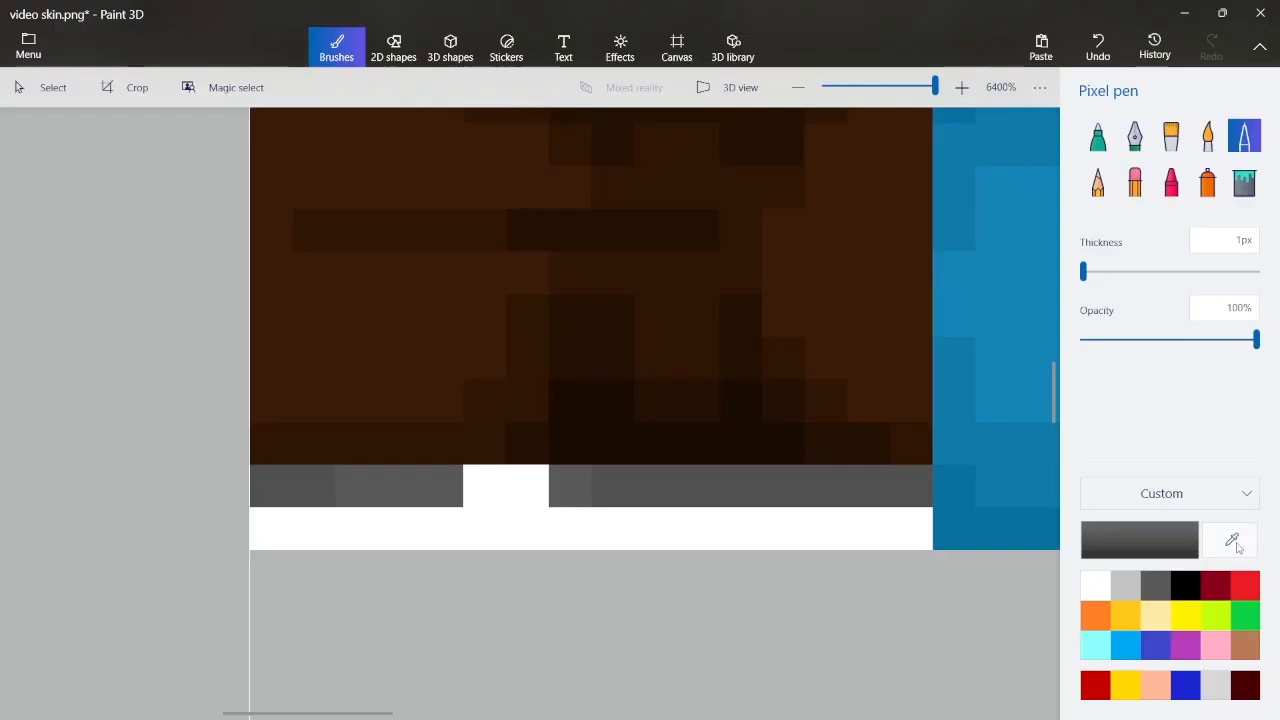
Darken the shoe grey further to RGB 70, 70, 70
click(1127, 546)
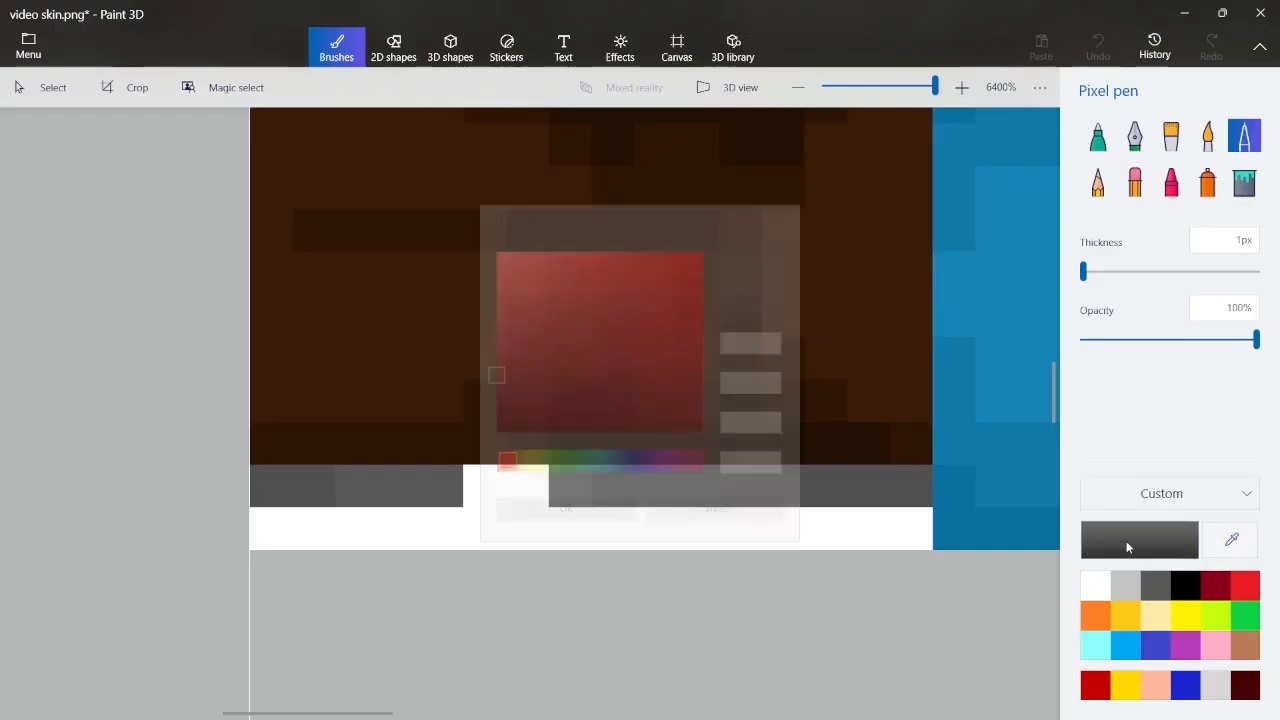
click(790, 341)
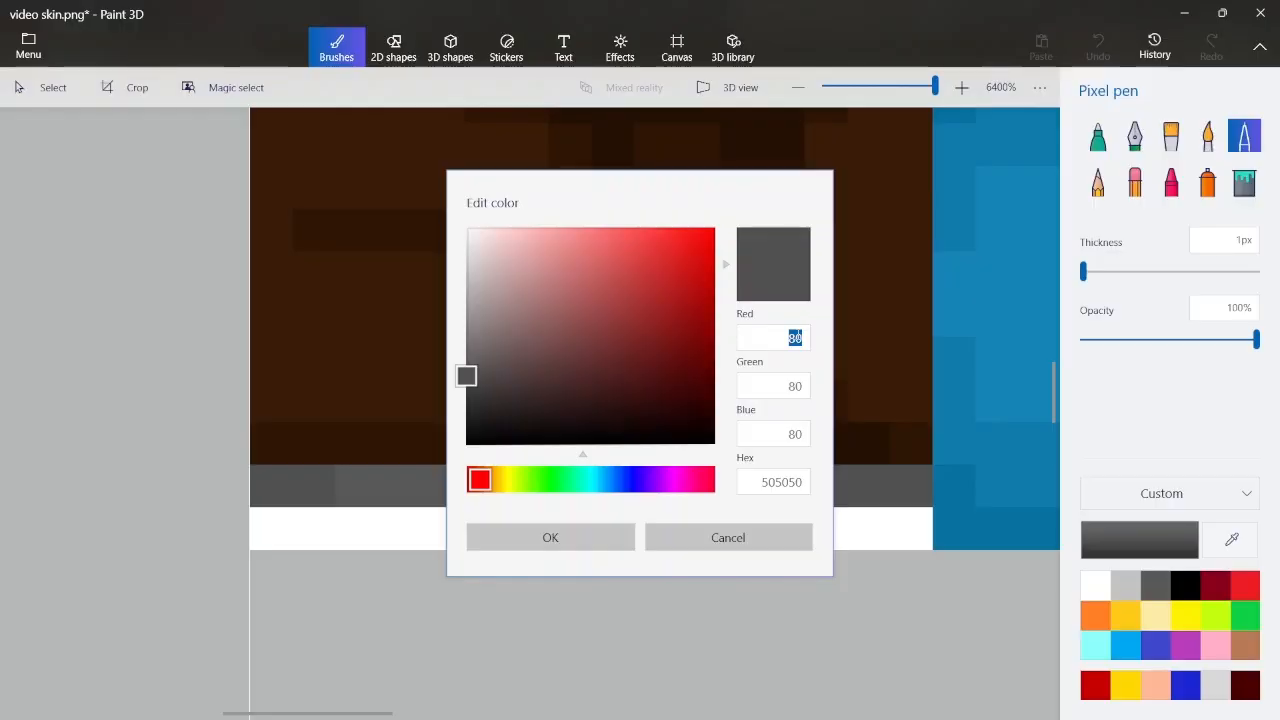
text(70)
key(Tab)
text(70)
key(Tab)
text(70)
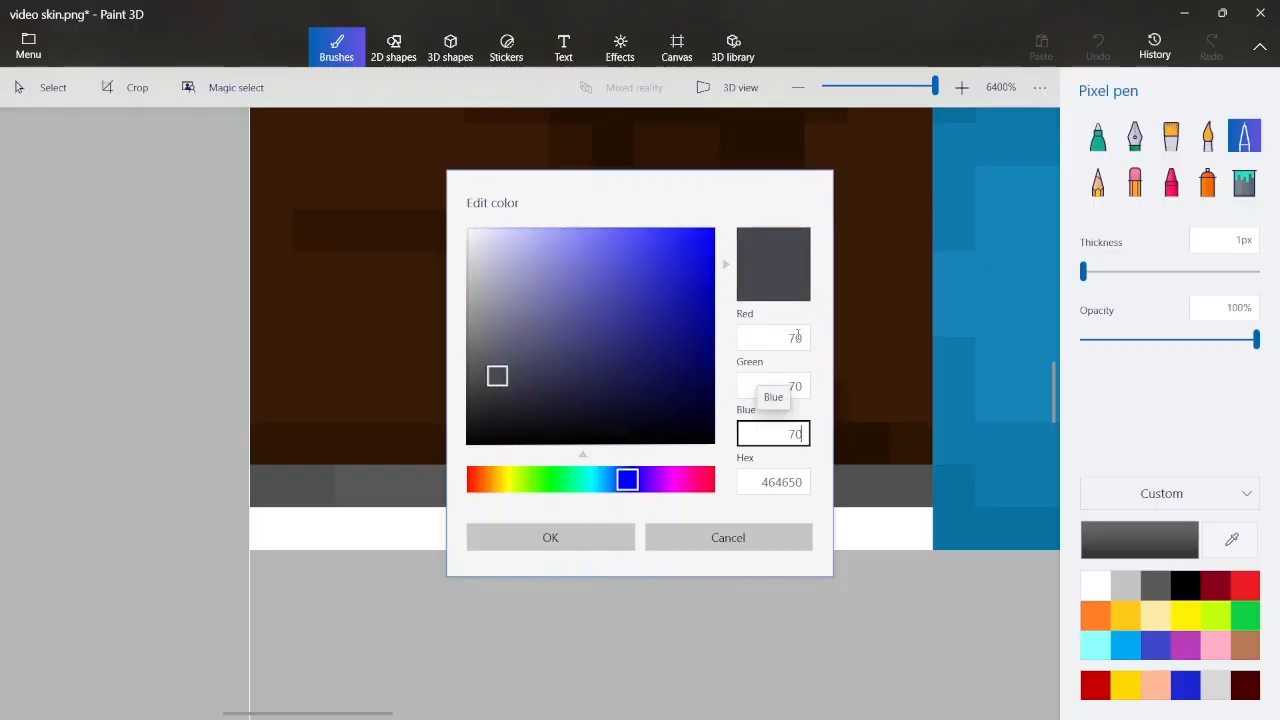
click(570, 546)
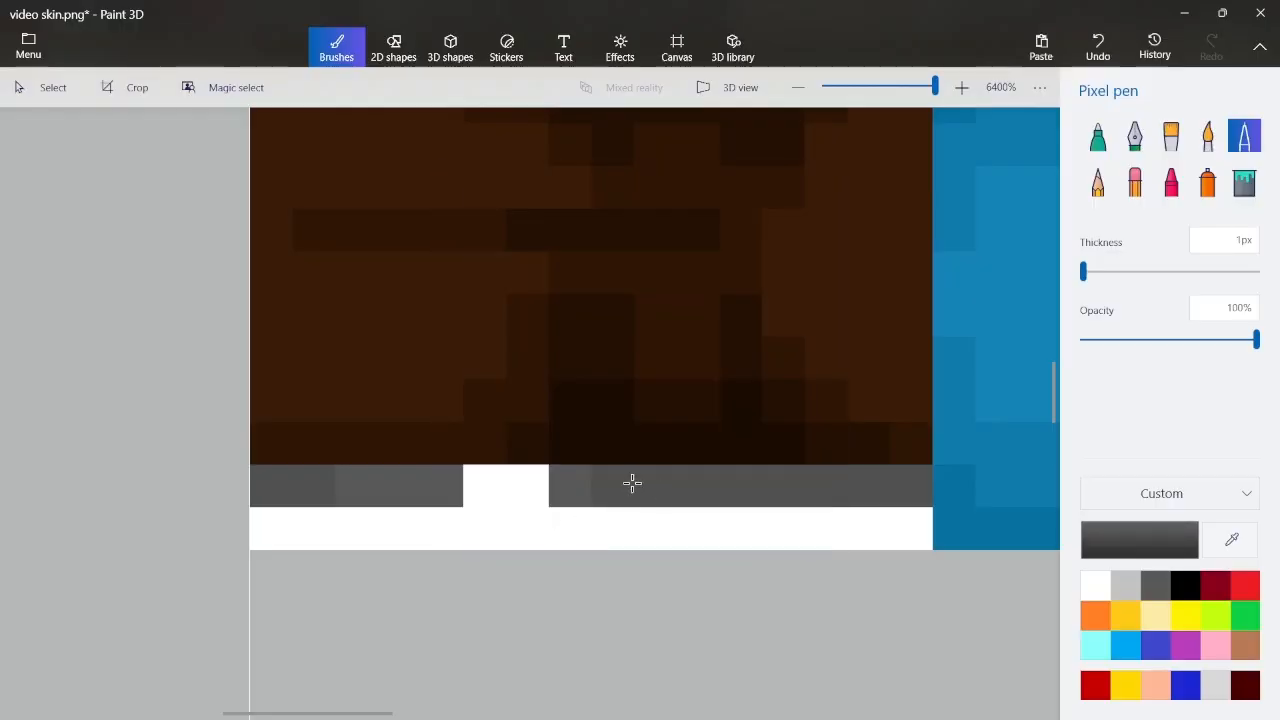
Paint the darkest shoe grey onto the two band pixels of the inner face nearest the back face
mouse_move(631, 483)
mouse_down()
mouse_move(723, 487)
mouse_move(680, 489)
mouse_up()
key(ctrl+z)
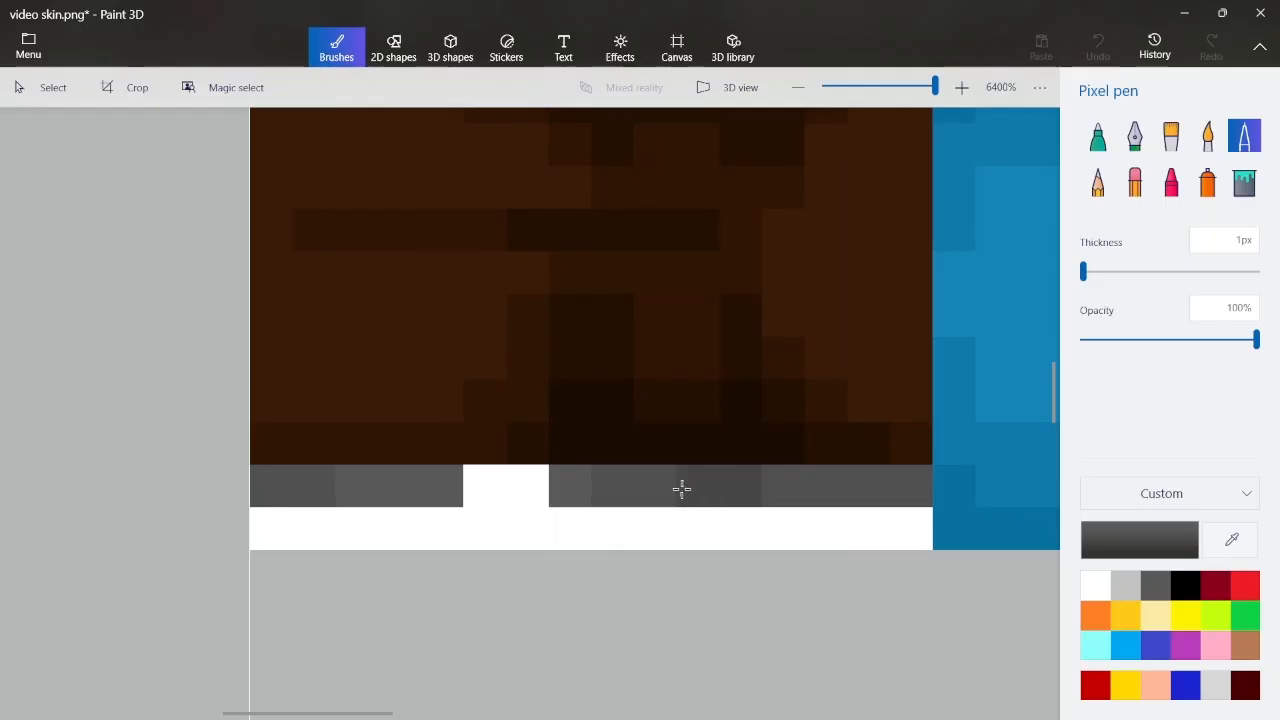
scroll(609, 471, down, 1)
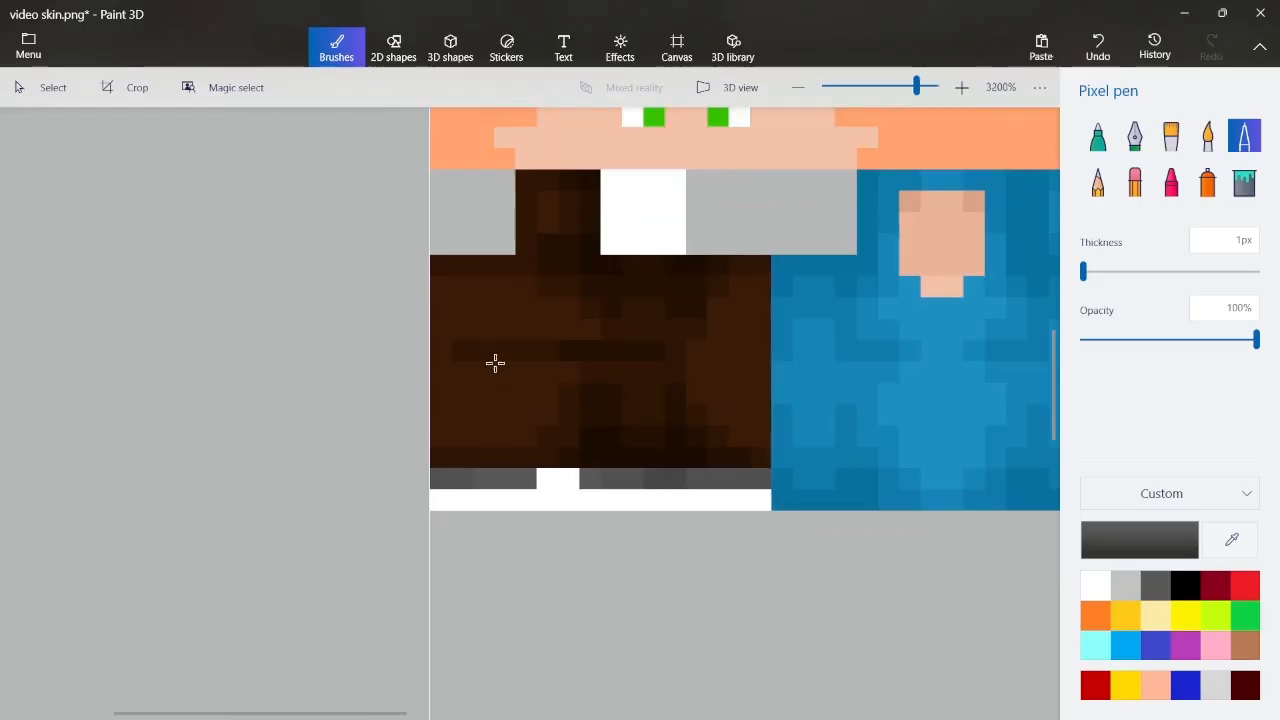
scroll(776, 468, up, 1)
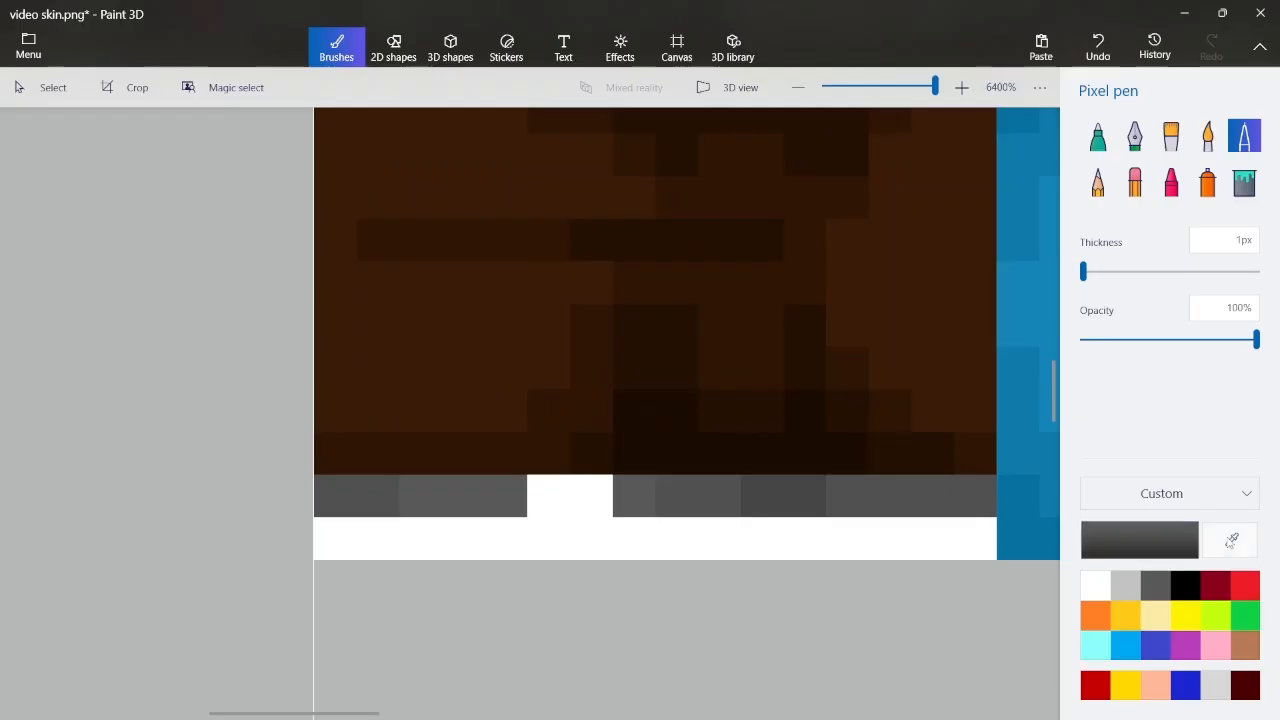
Sample the white shoe sole, mix an off-white of RGB 235, 235, 235 and repaint the sole row
click(1231, 541)
click(638, 539)
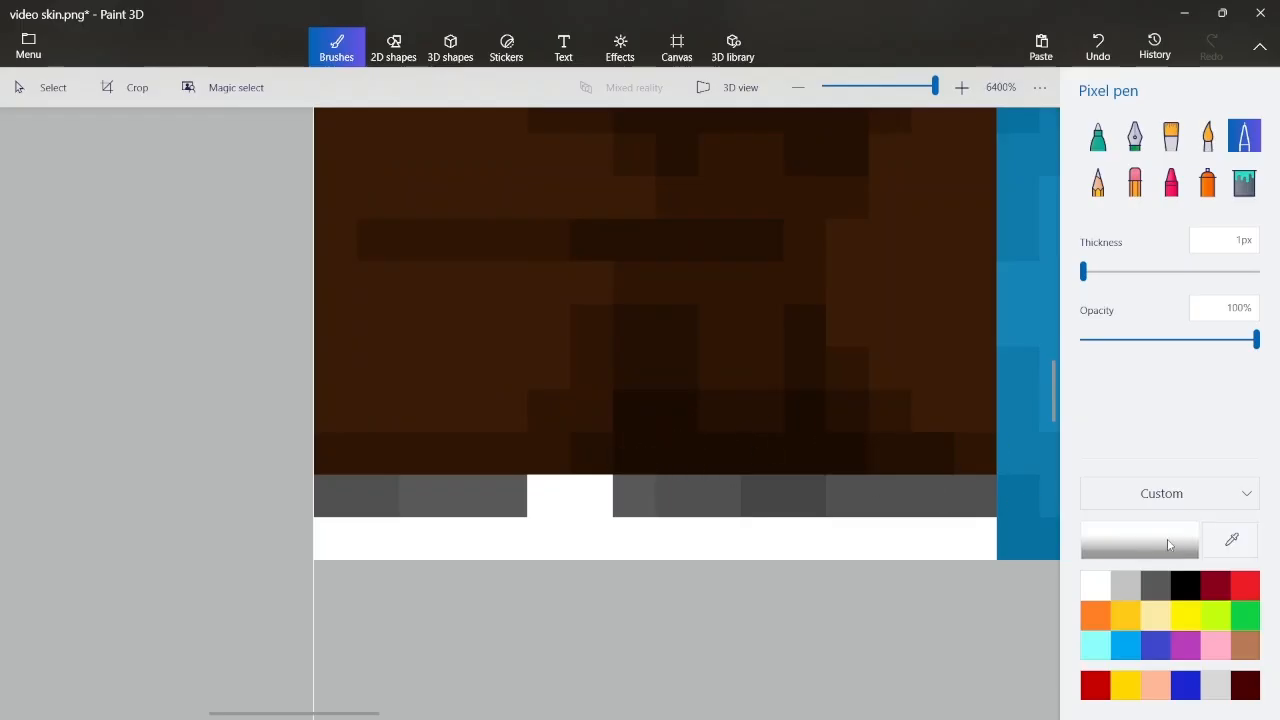
click(1168, 543)
click(792, 337)
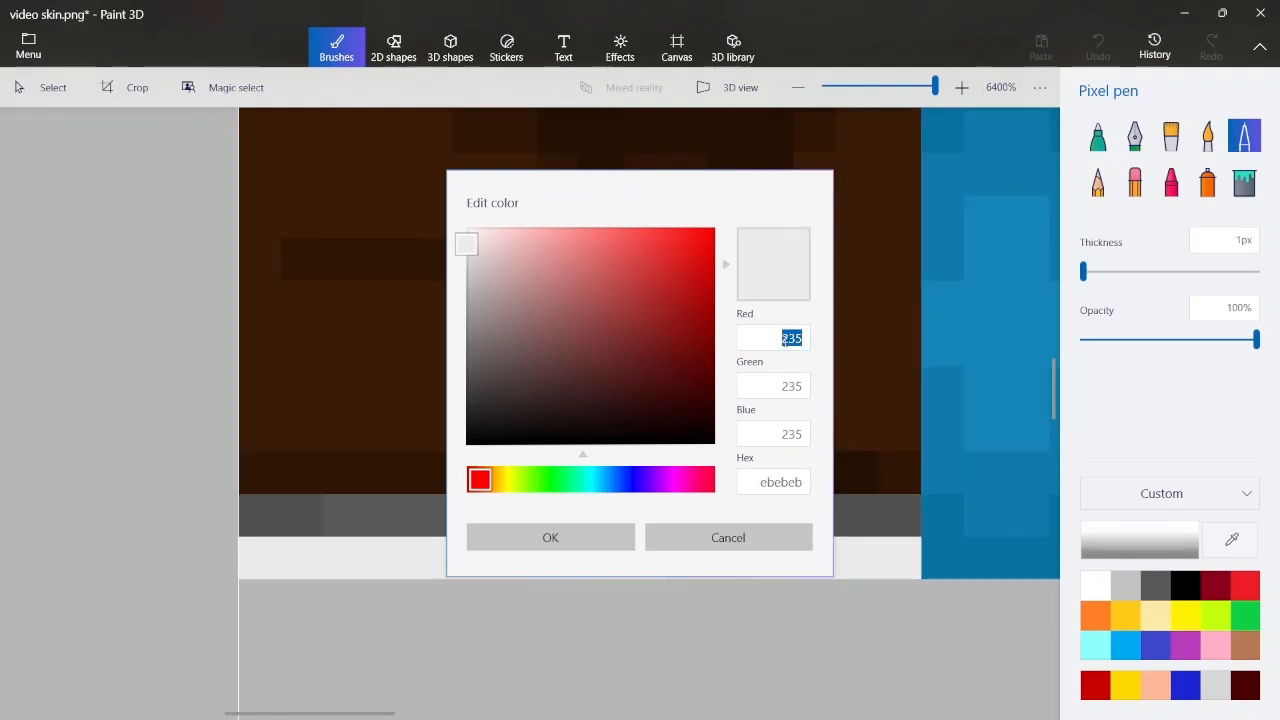
Mix a light grey of RGB 230, 230, 230 and repaint the whole shoe sole row with it
text(24)
key(Tab)
text(230)
key(Tab)
text(230)
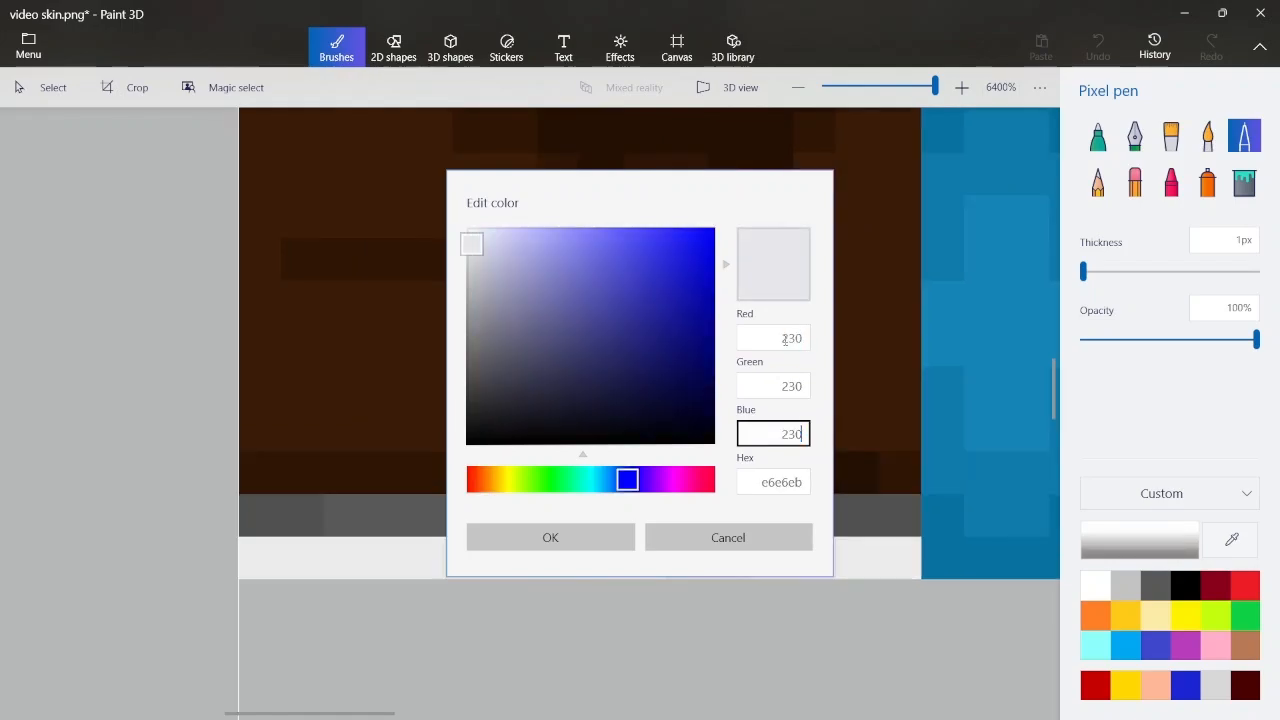
click(505, 538)
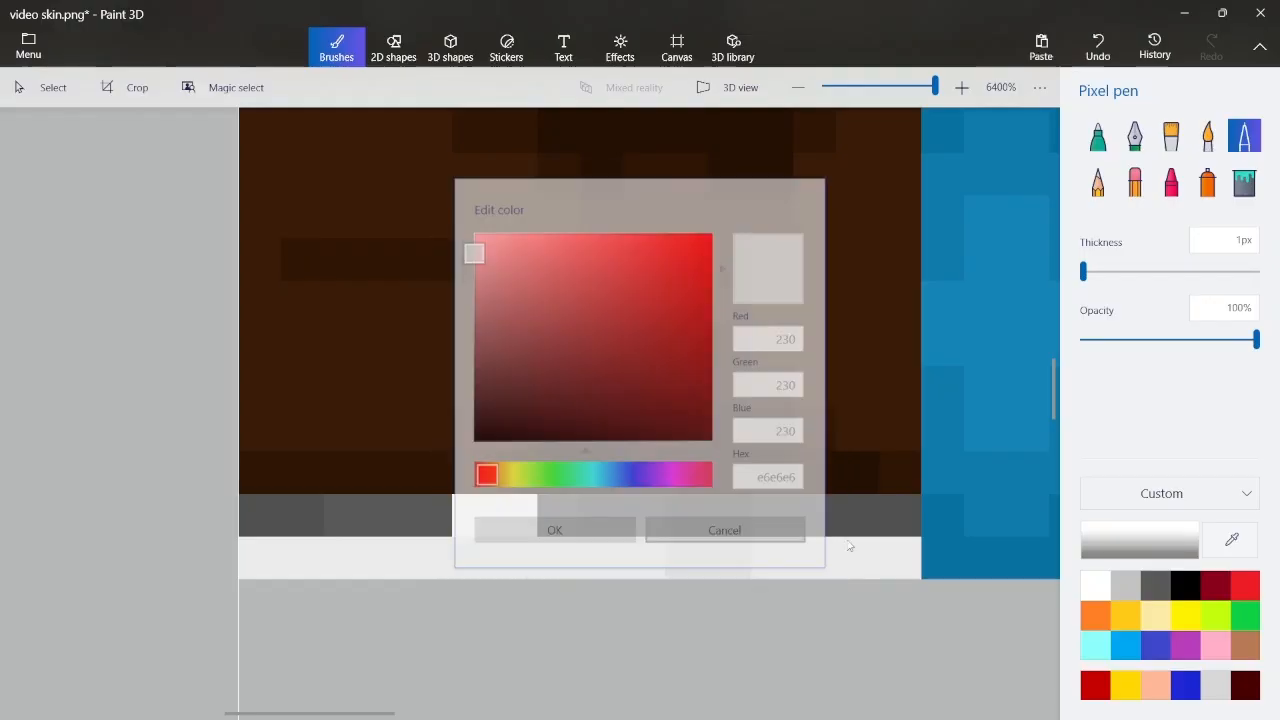
click(1231, 539)
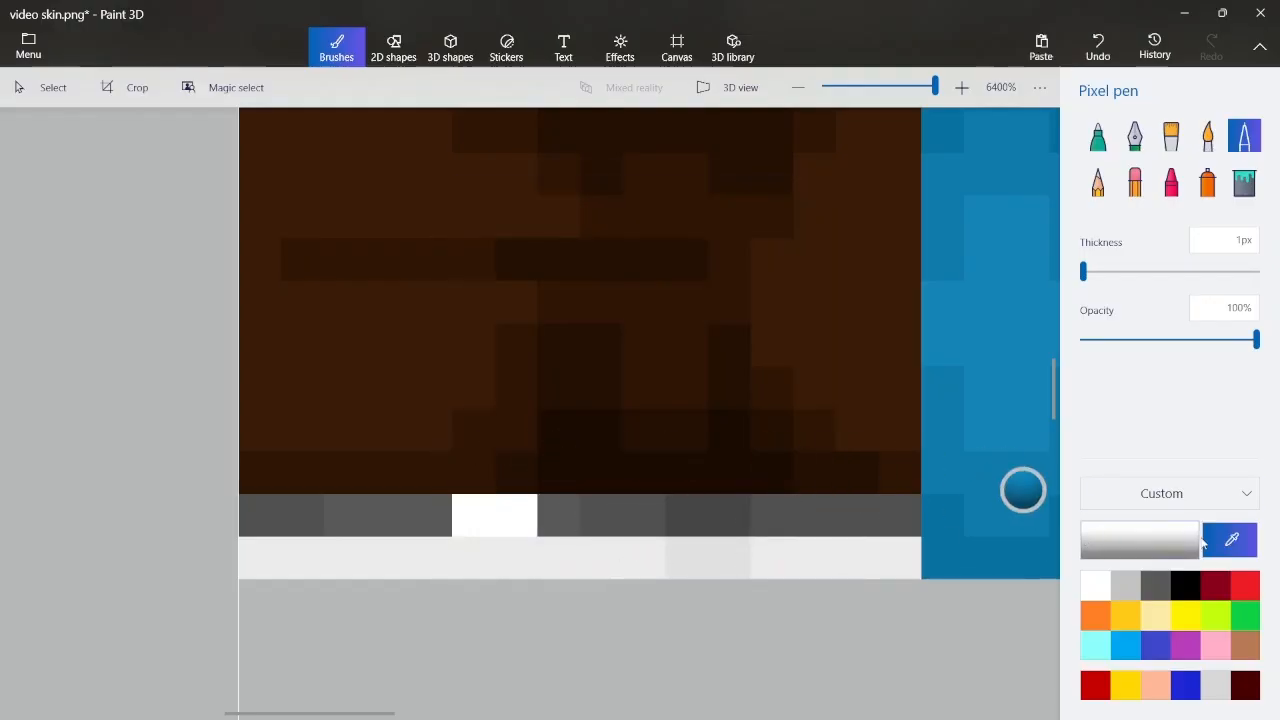
click(1244, 539)
click(554, 555)
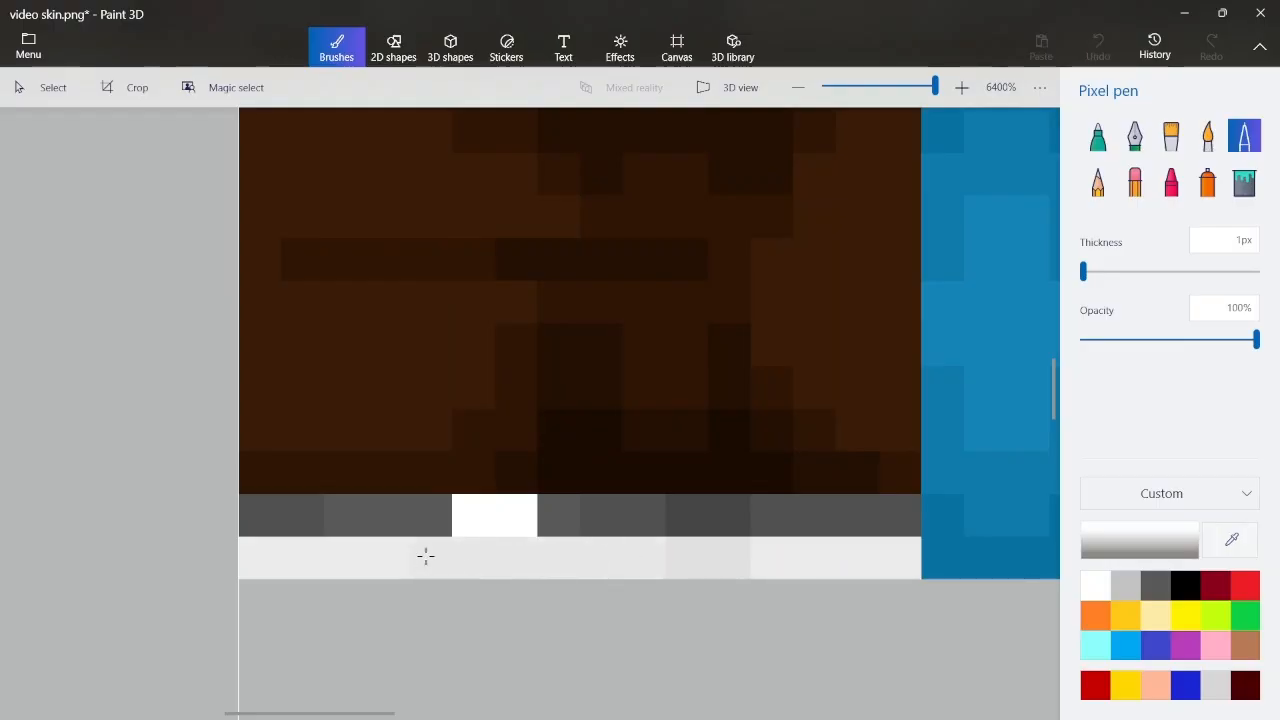
mouse_move(262, 557)
mouse_down()
mouse_move(913, 570)
mouse_move(749, 560)
mouse_up()
drag(595, 556, 611, 557)
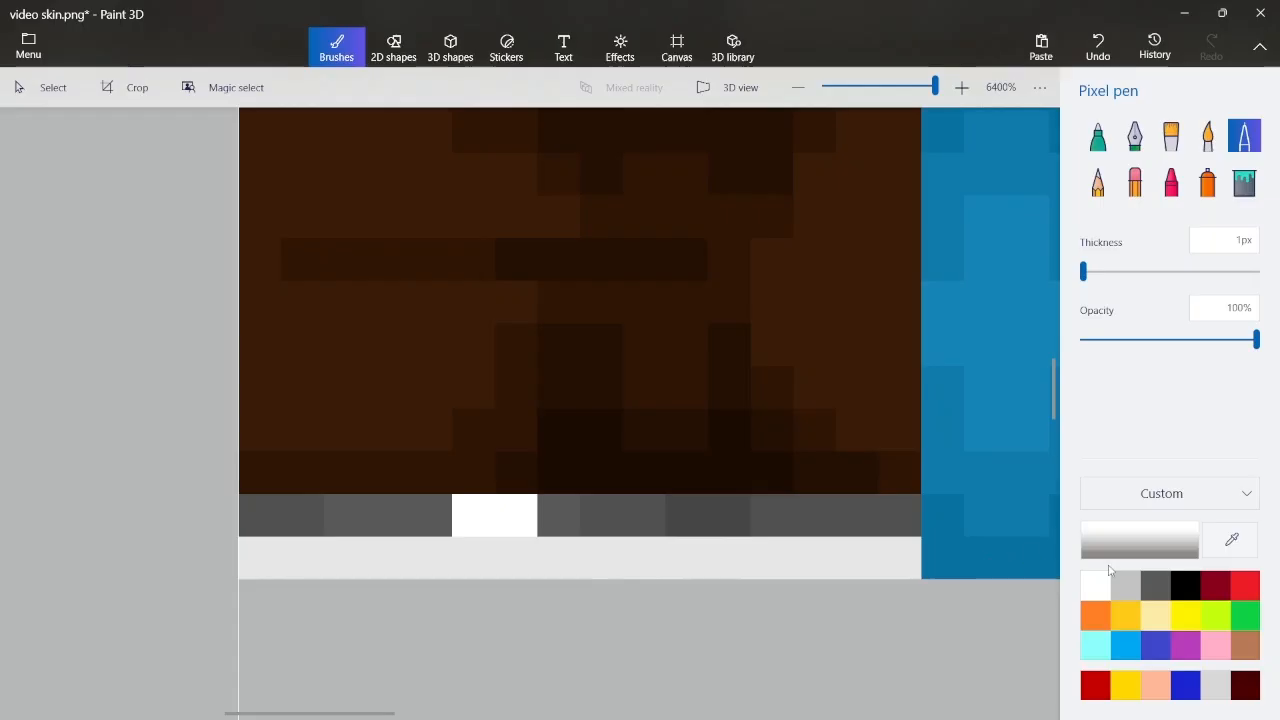
Darken the sole grey to RGB 220, 220, 220
click(1148, 540)
click(771, 328)
text(2)
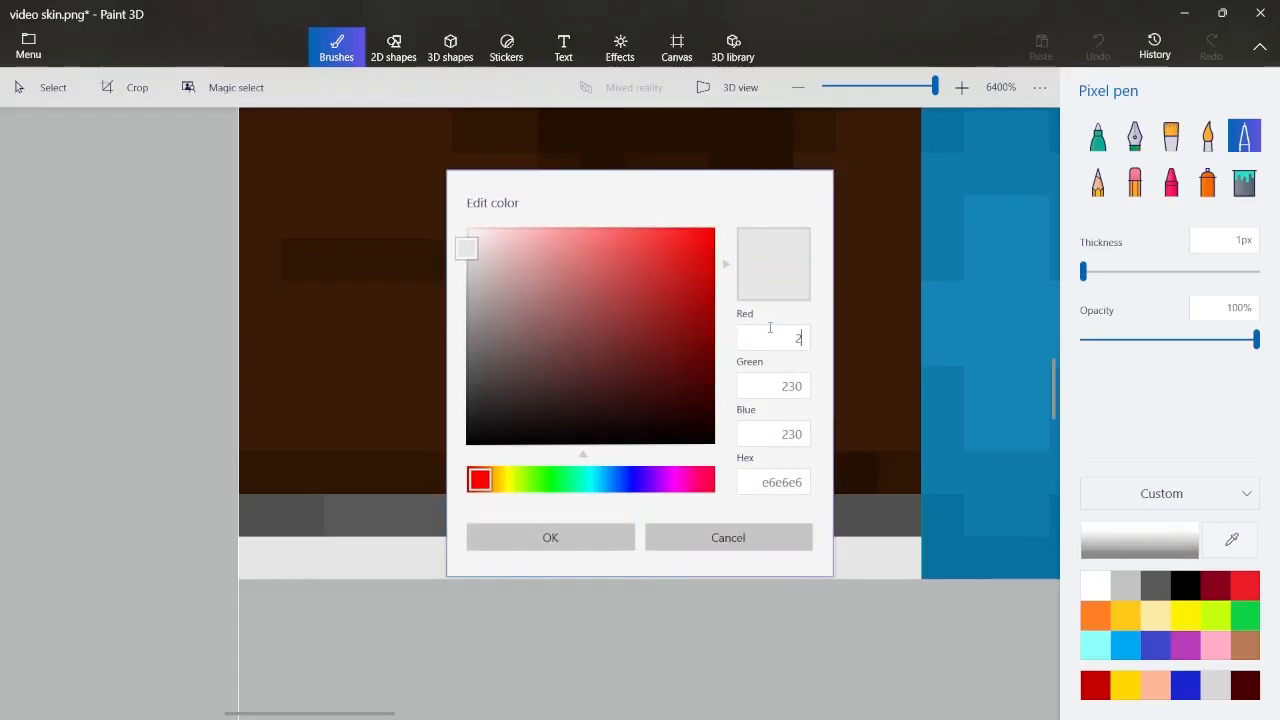
text(20)
key(Tab)
text(220)
key(Tab)
text(2)
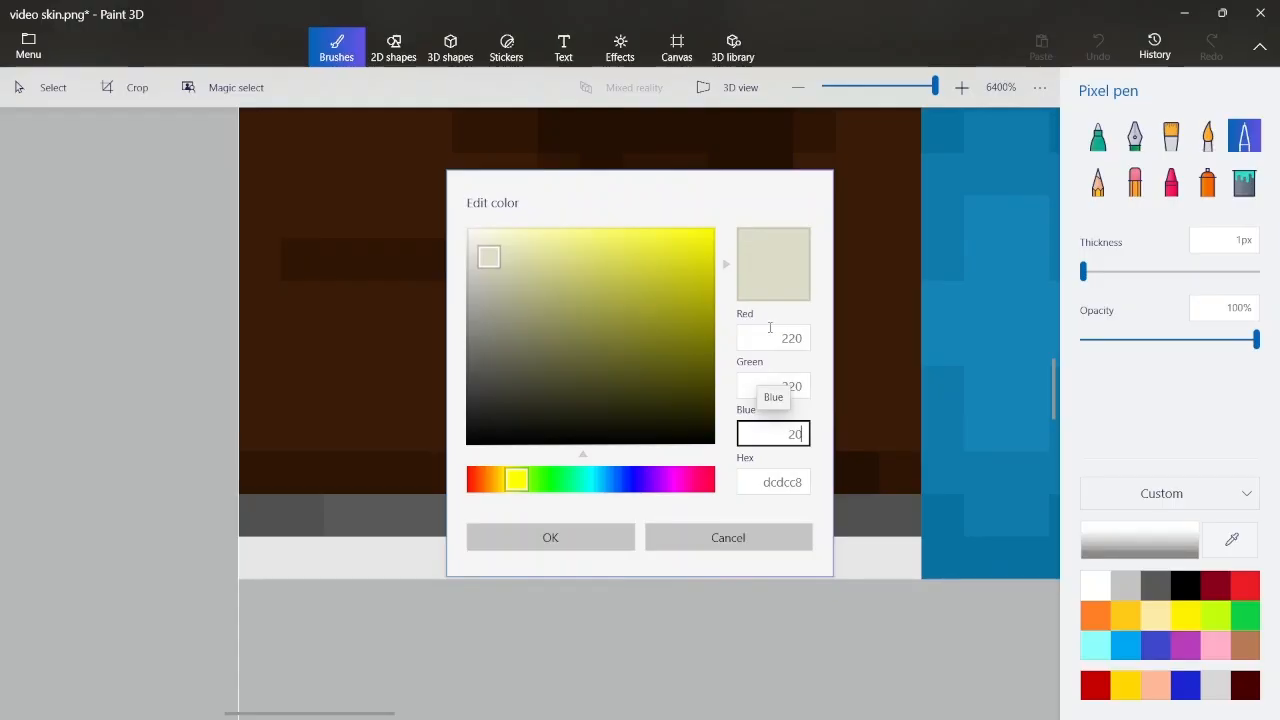
text(2)
click(524, 541)
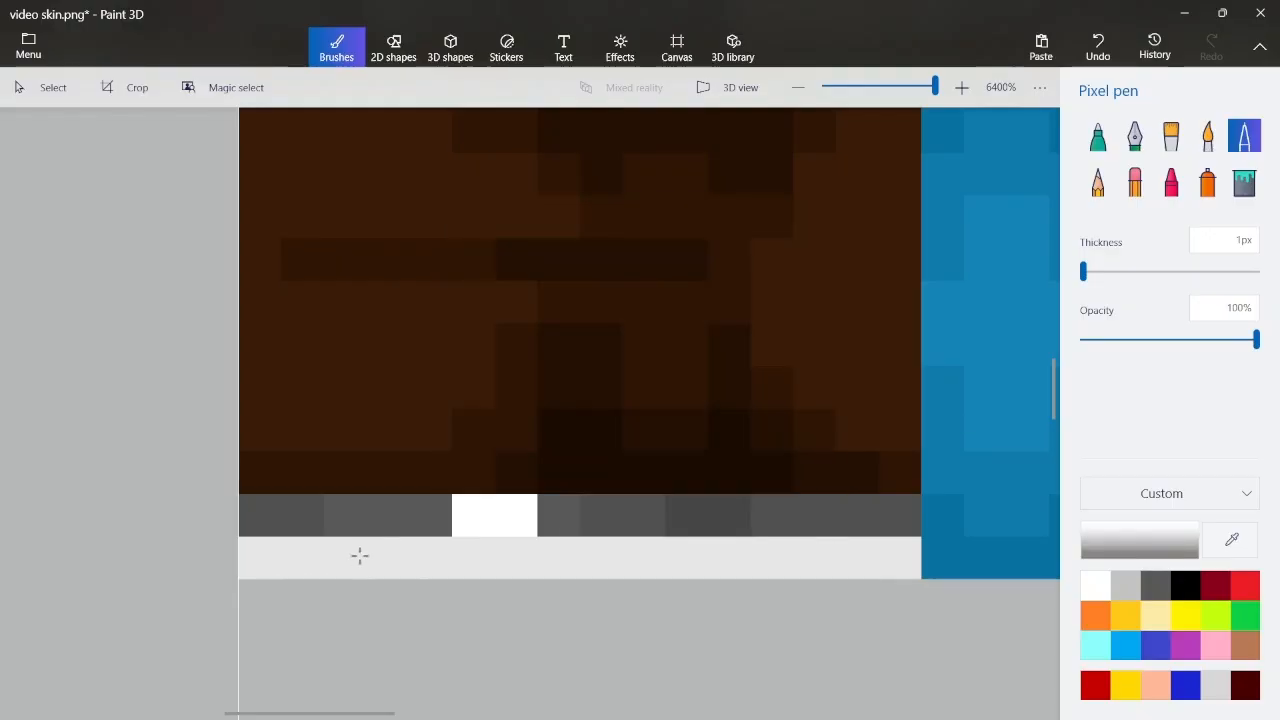
Paint the darker sole grey over the outer face's two rear pixels, the inner face's two front pixels and the whole back face
drag(303, 558, 266, 556)
drag(590, 553, 626, 550)
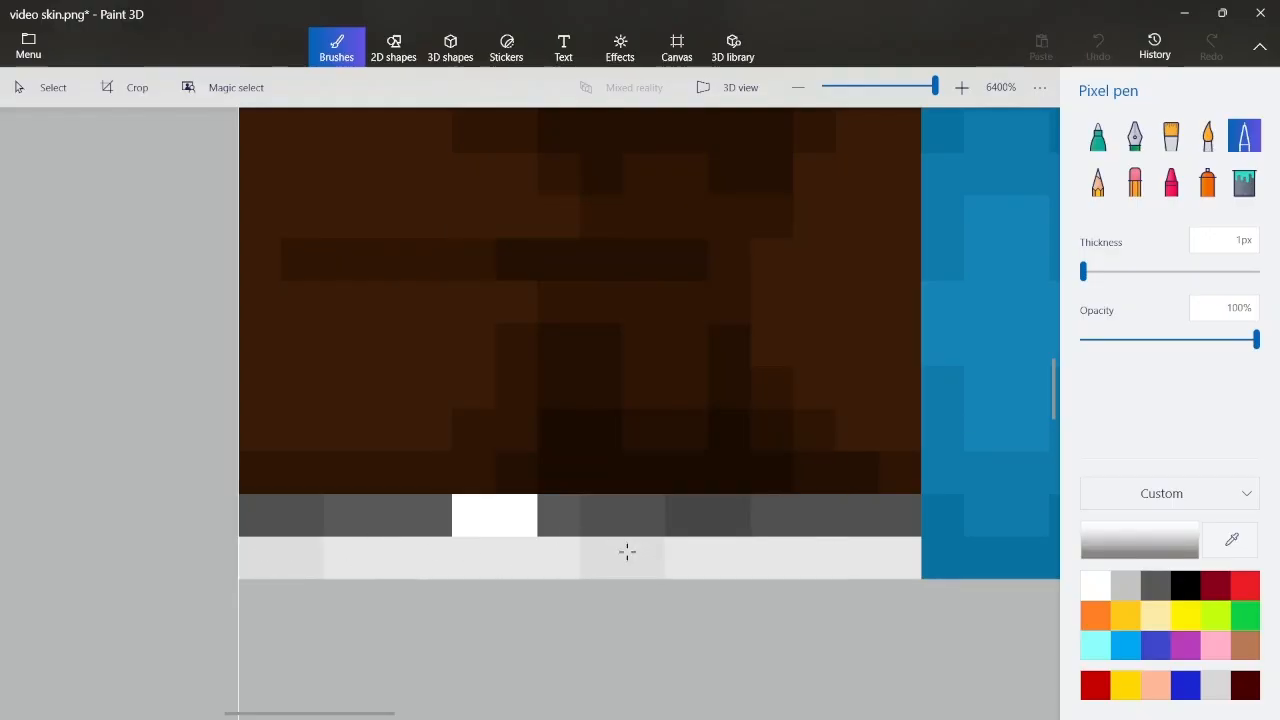
drag(757, 549, 894, 557)
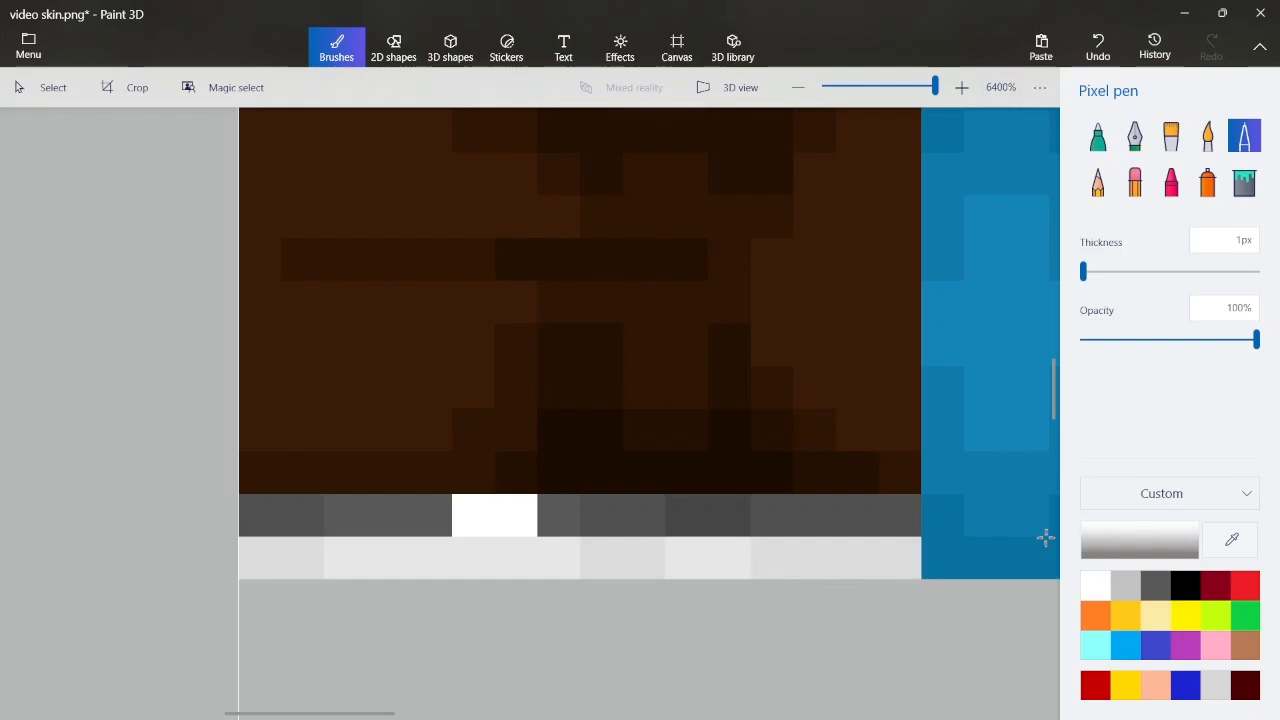
Mix a grey of RGB 210, 210, 210 and paint the inner face's two sole pixels nearest the back face
click(1139, 540)
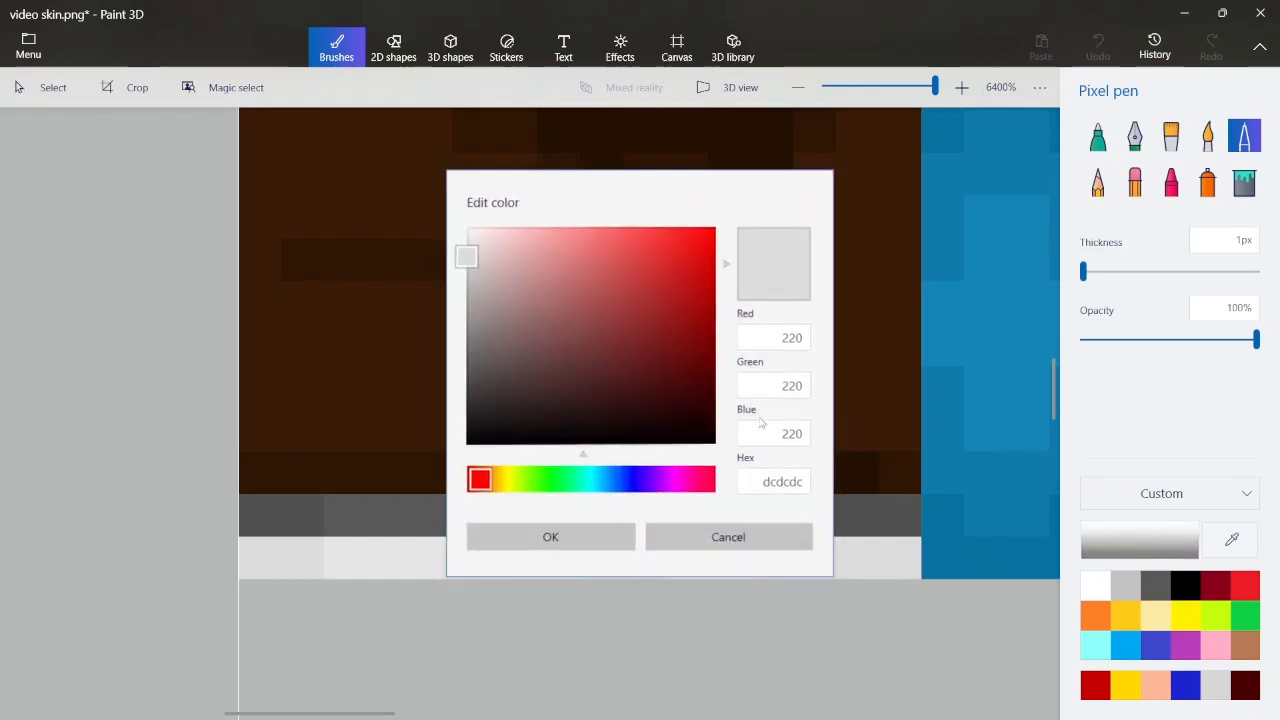
click(802, 338)
text(210)
key(Tab)
text(210)
key(Tab)
text(210)
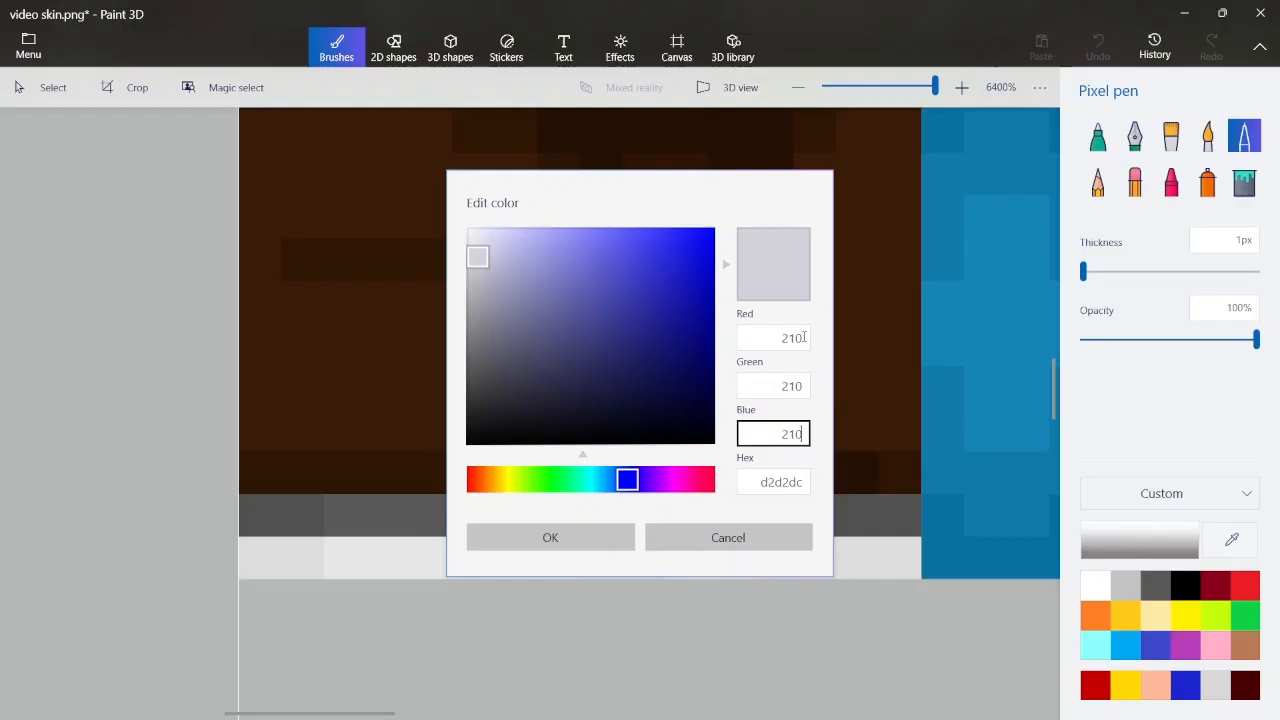
click(492, 538)
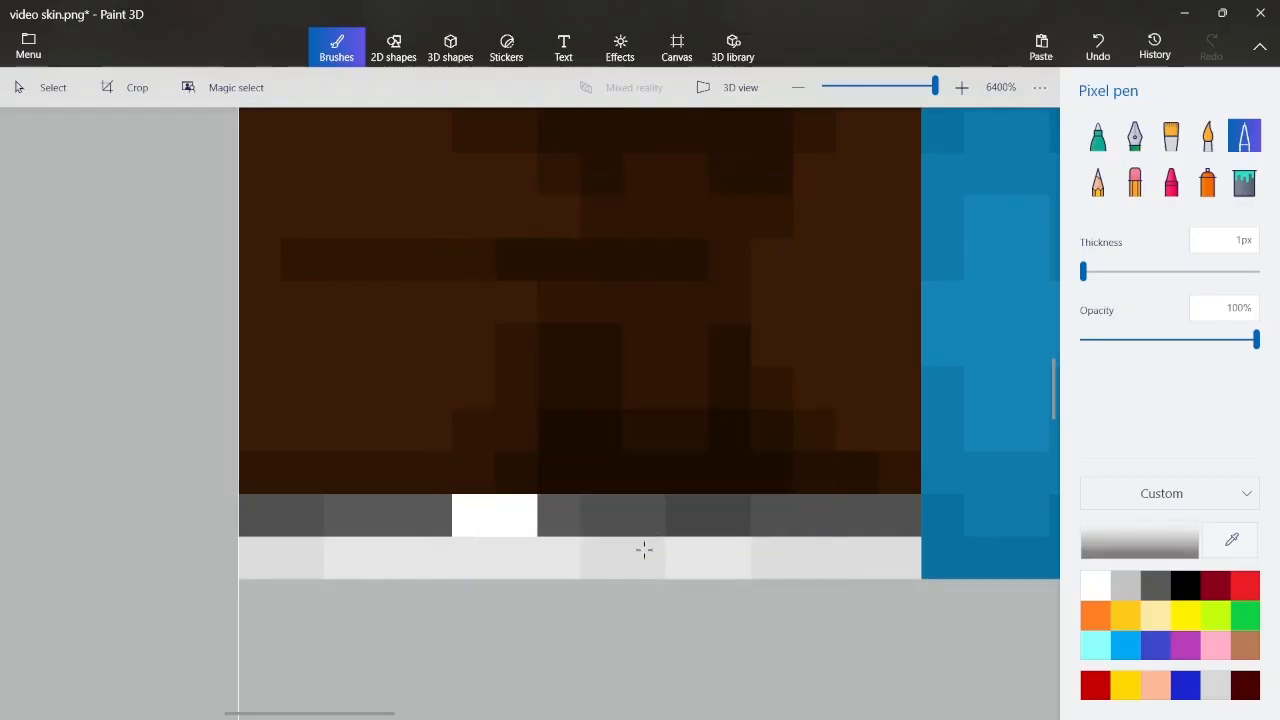
click(703, 545)
drag(703, 545, 718, 544)
Sample the sole greys and repaint the white shoe underside, with the darker grey along its upper row and the second row's outer pixels
scroll(624, 398, down, 4)
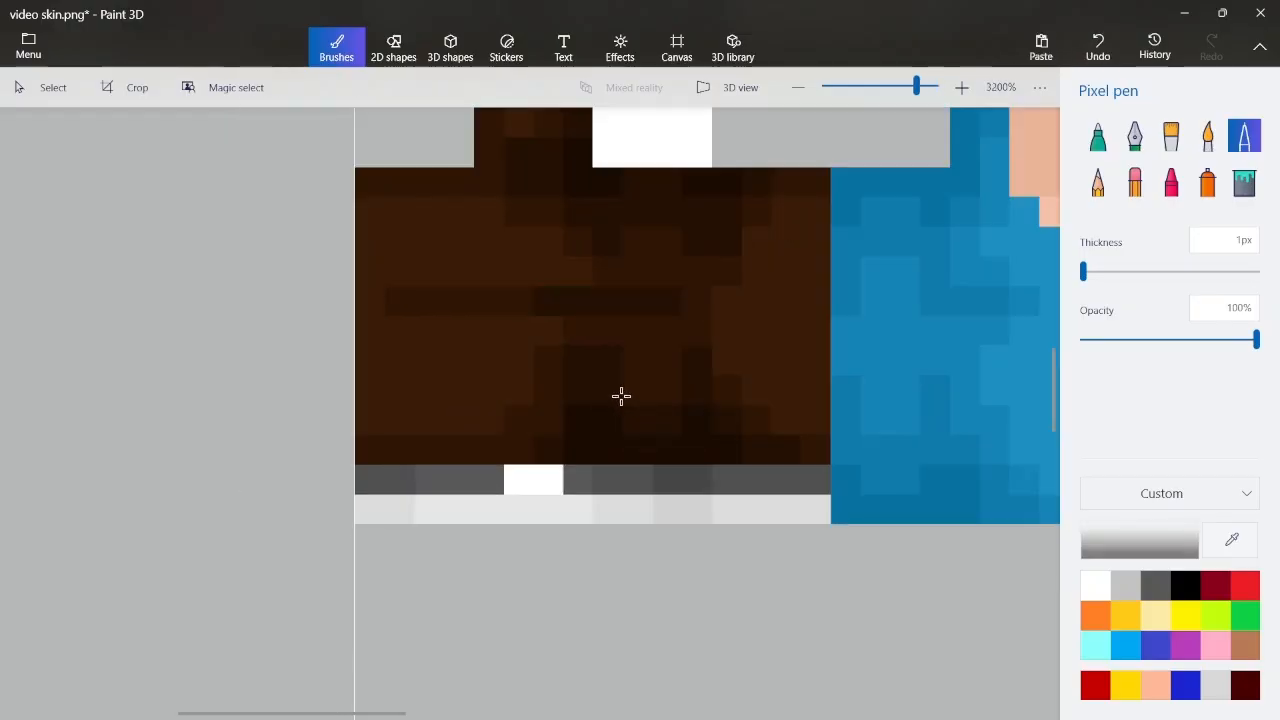
scroll(594, 320, down, 2)
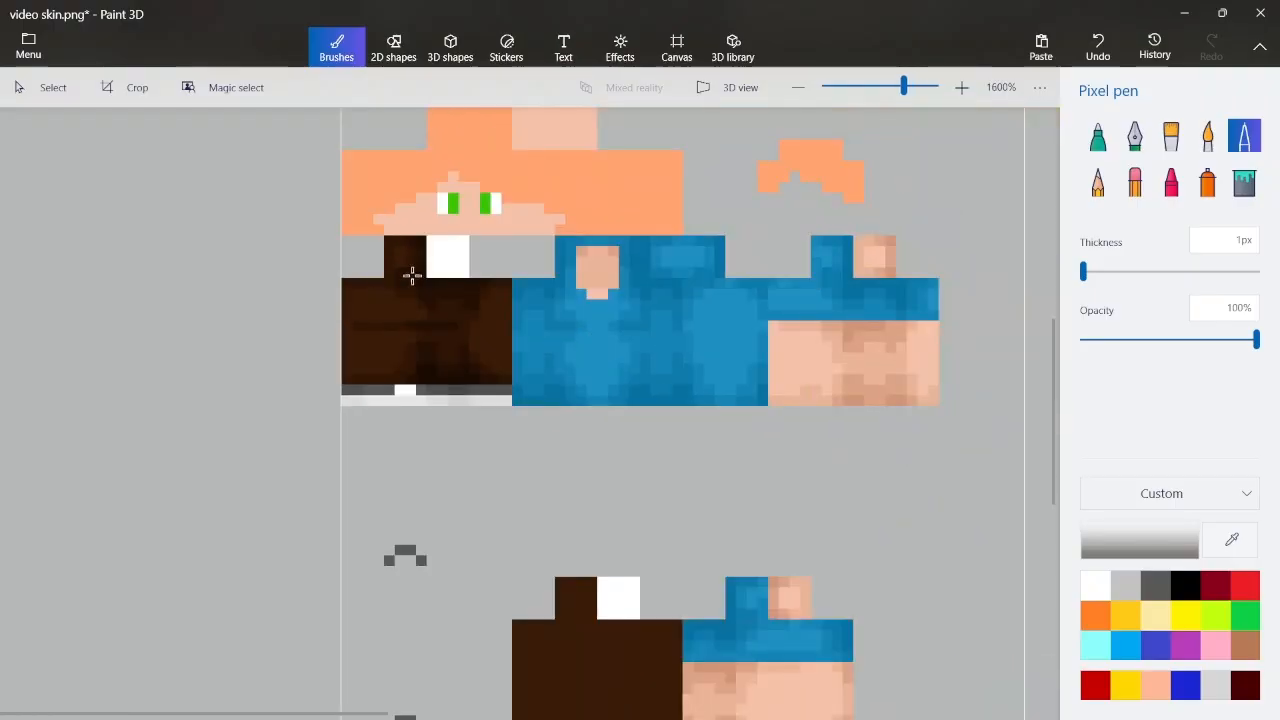
scroll(411, 276, up, 2)
click(1231, 539)
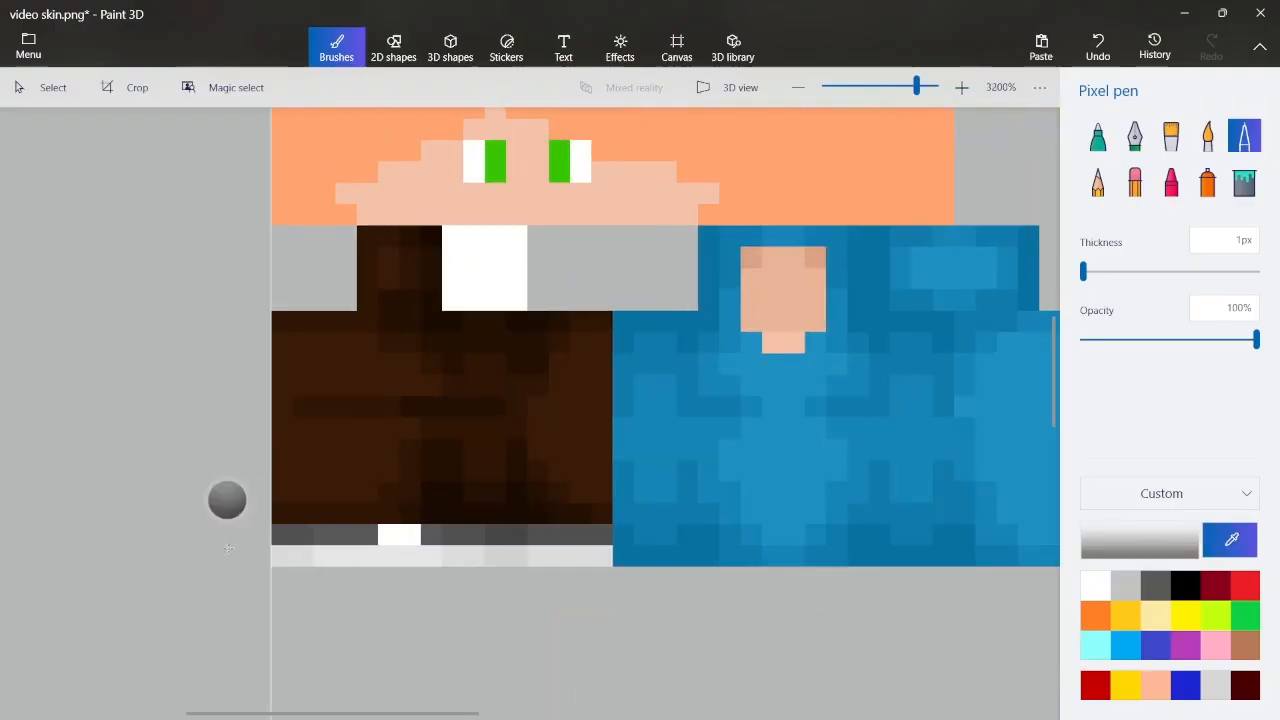
click(421, 553)
drag(443, 300, 479, 295)
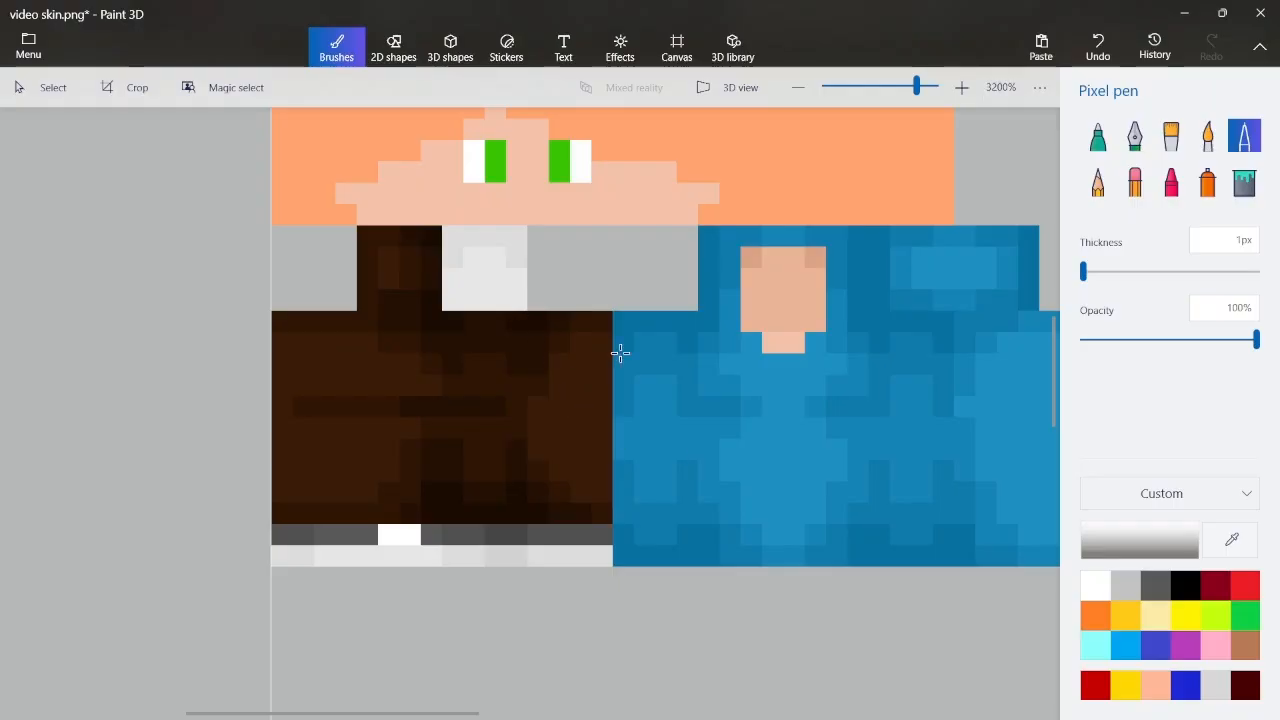
Examine the shaded leg and shoe alongside the unshaded second leg and the overlay pieces of the skin template
scroll(494, 309, down, 1)
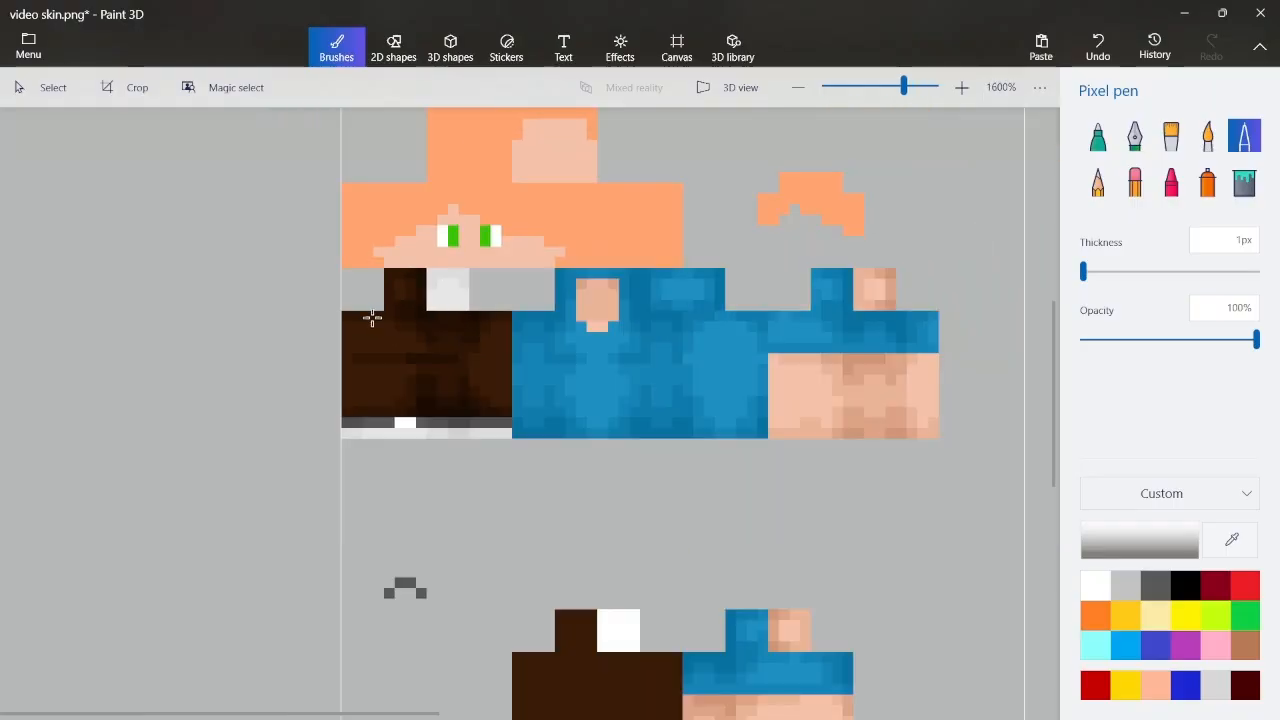
scroll(357, 354, down, 1)
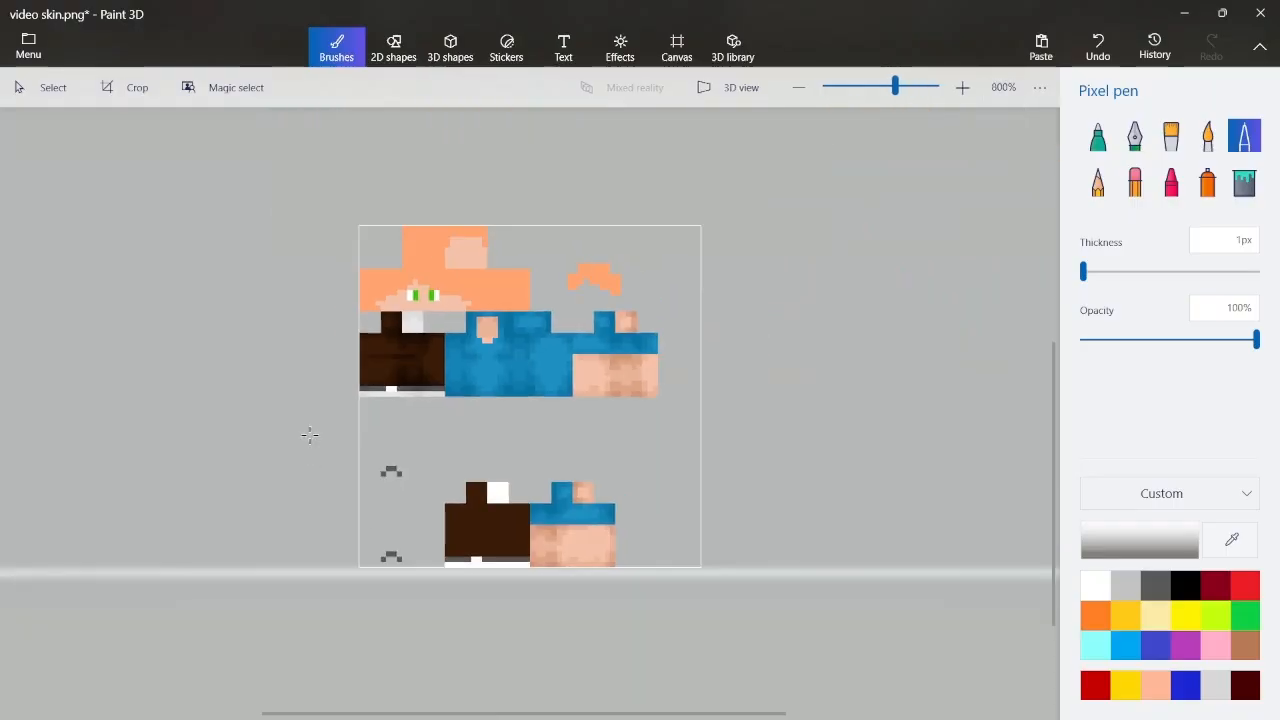
scroll(310, 434, up, 1)
scroll(297, 446, up, 1)
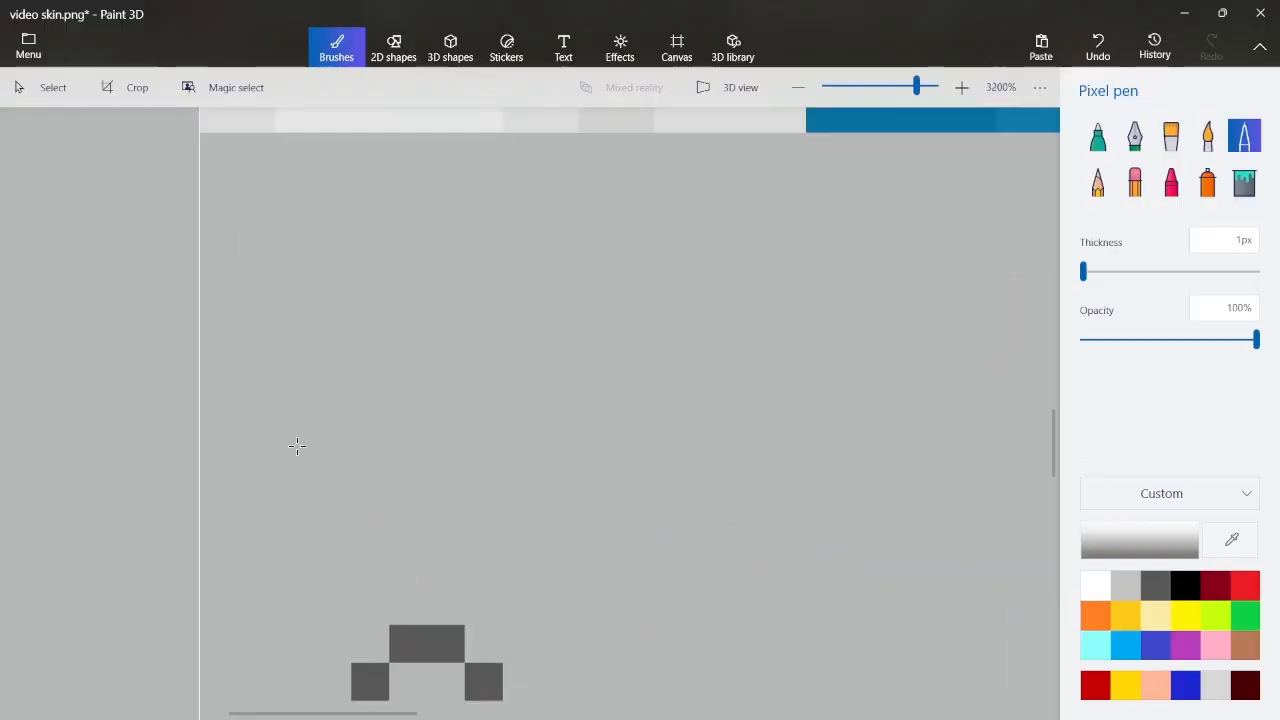
scroll(303, 448, down, 1)
scroll(334, 563, down, 1)
scroll(326, 531, up, 1)
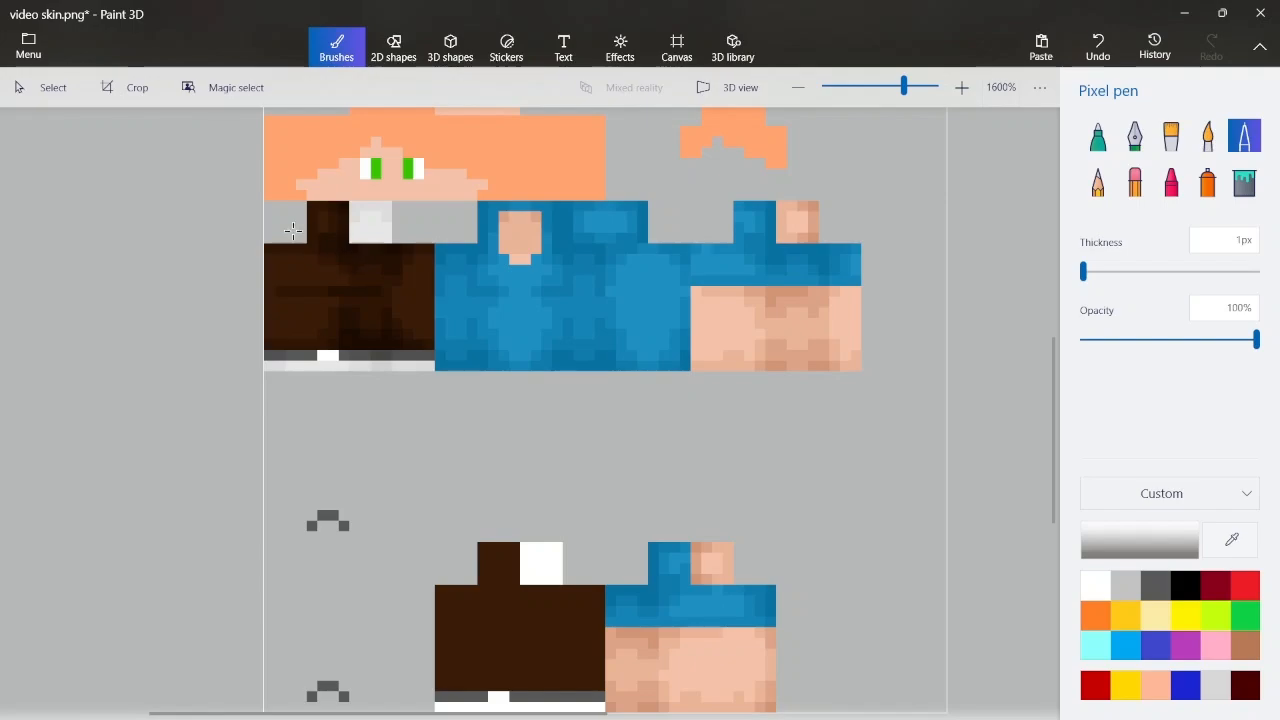
scroll(293, 231, up, 1)
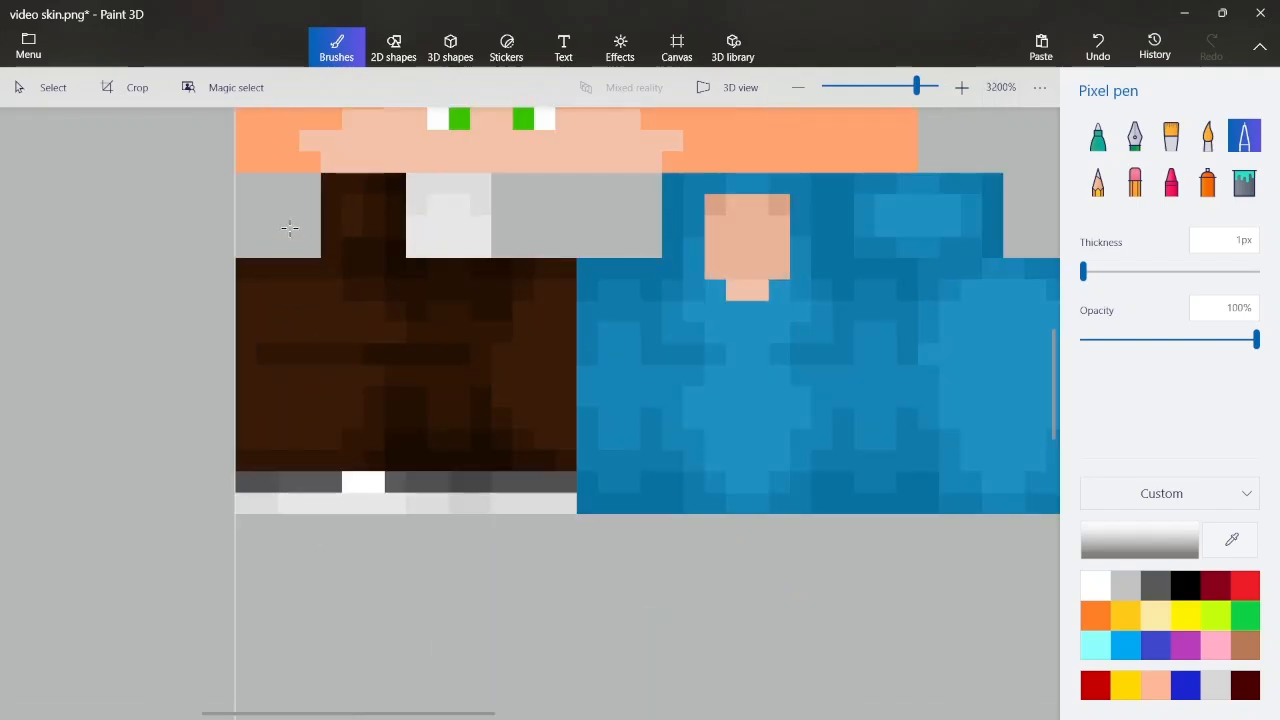
Activate the Select tool and save the skin texture
click(27, 93)
scroll(568, 193, down, 3)
scroll(488, 380, up, 1)
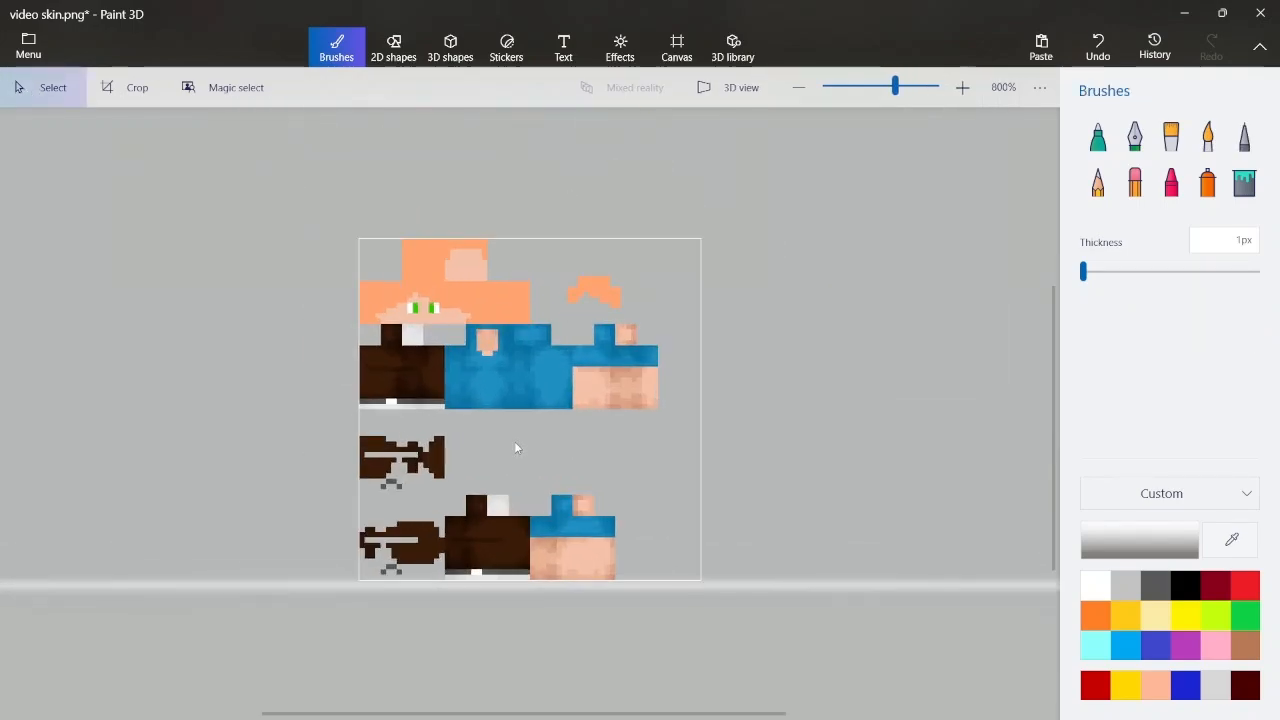
scroll(516, 448, up, 1)
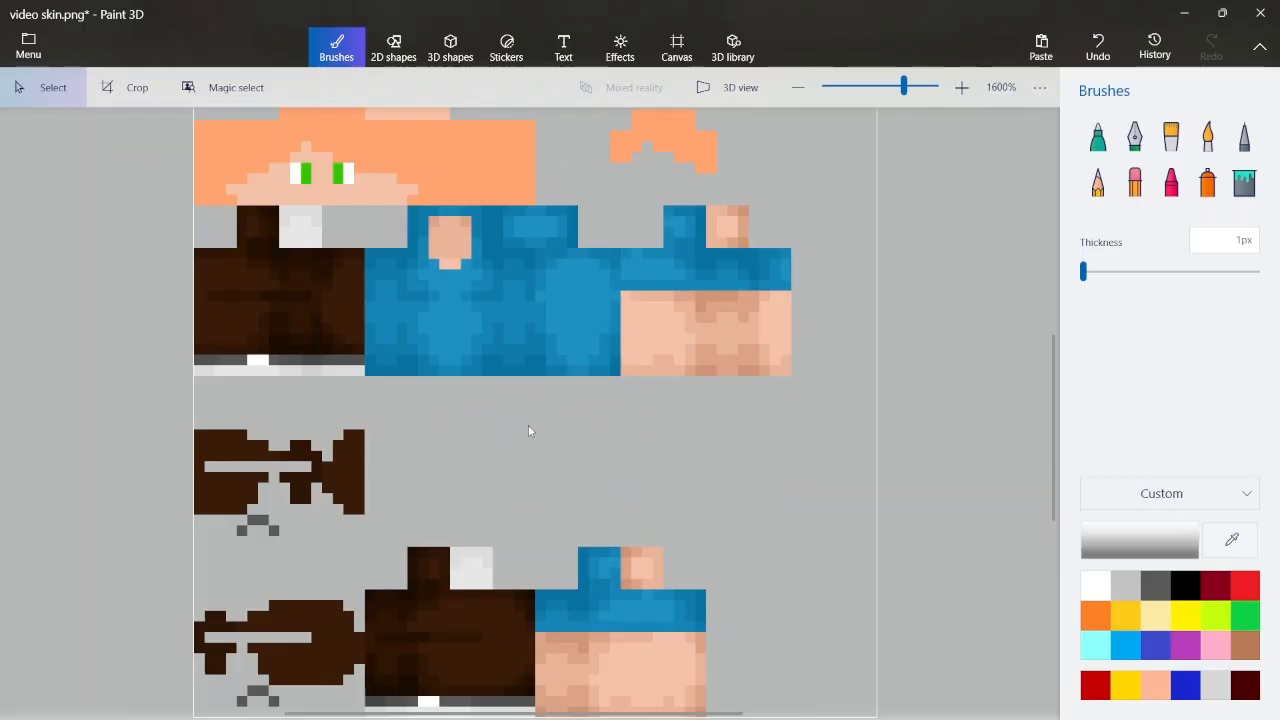
key(ctrl+s)
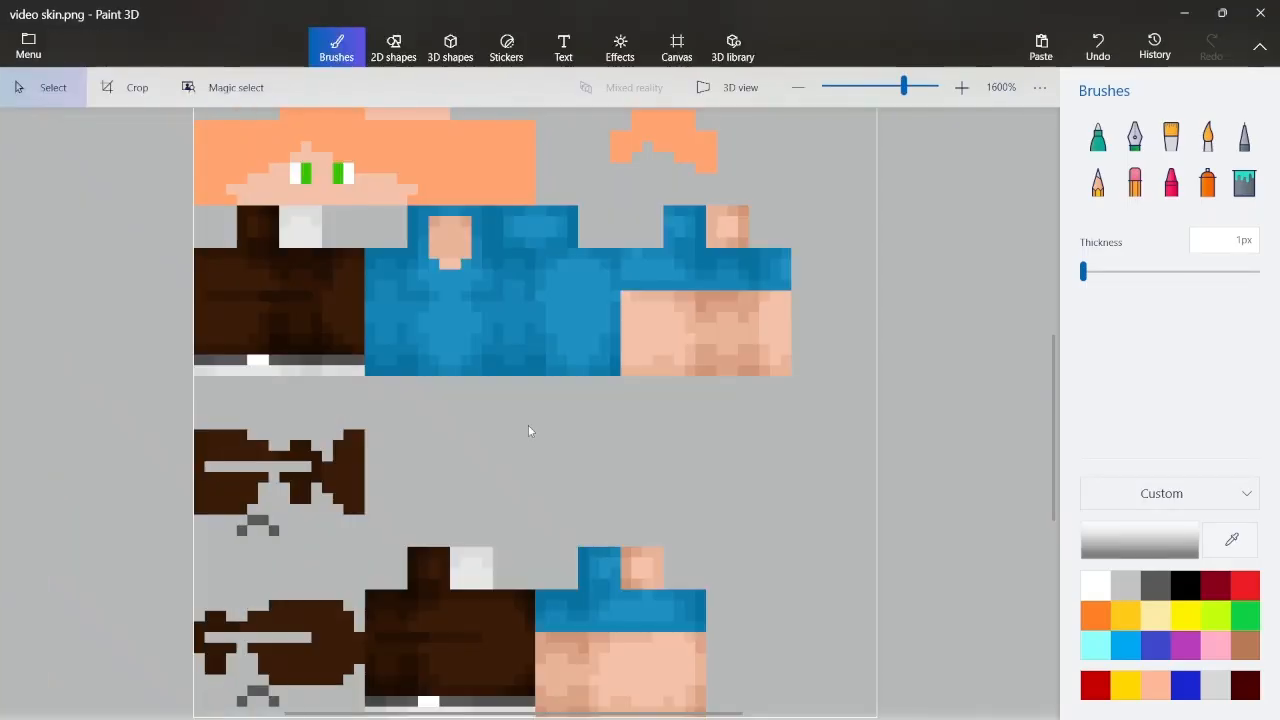
Switch to the Nova Skin editor in the browser and load video skin.png from the Downloads folder
key(alt+Tab)
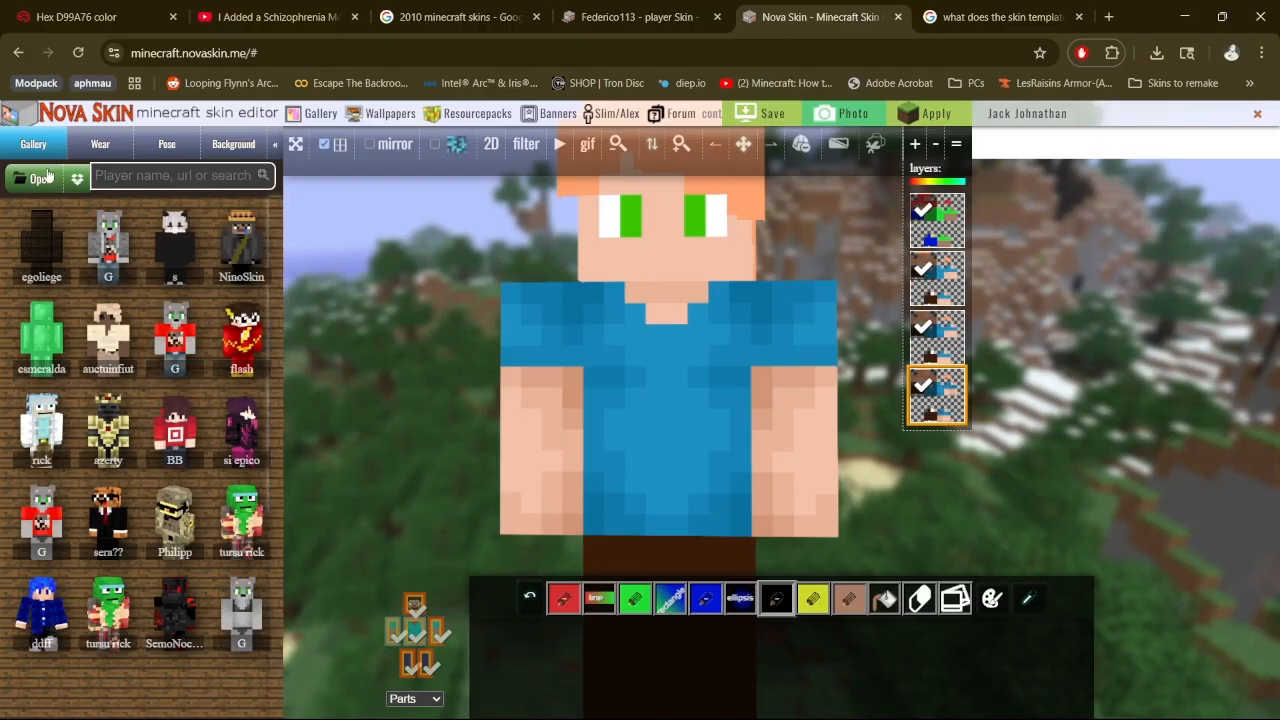
click(46, 178)
click(200, 152)
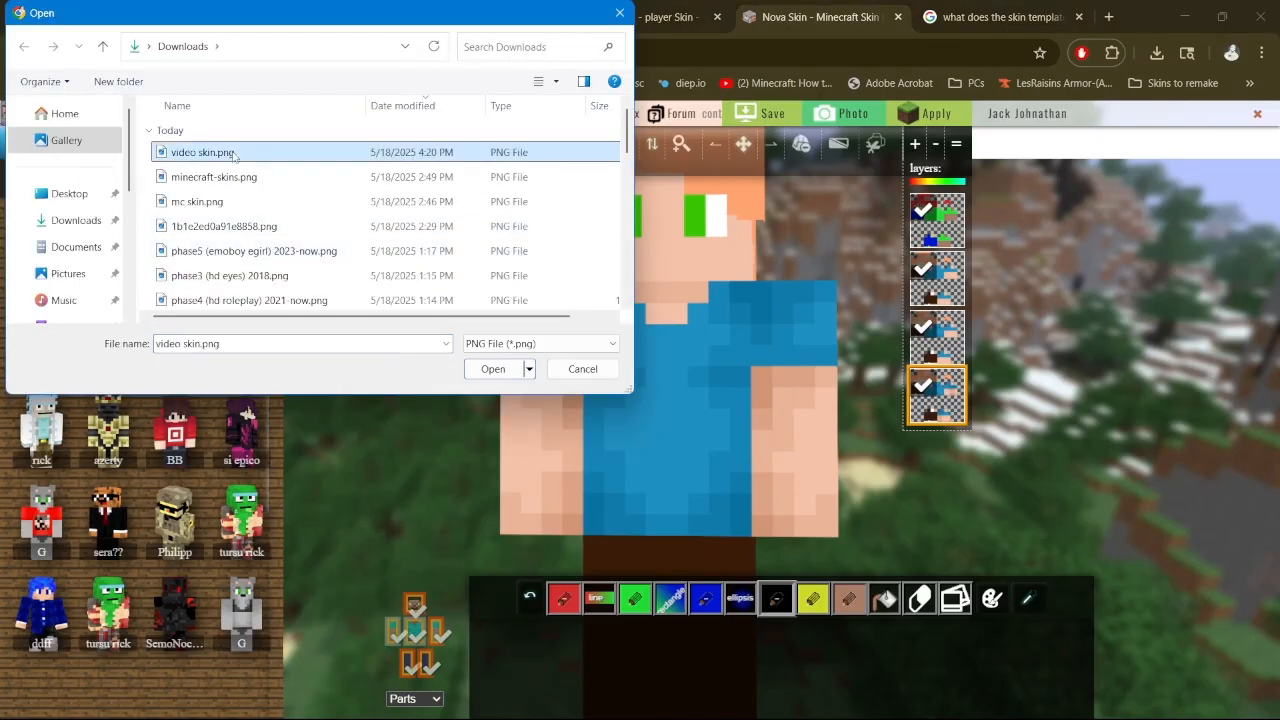
click(491, 369)
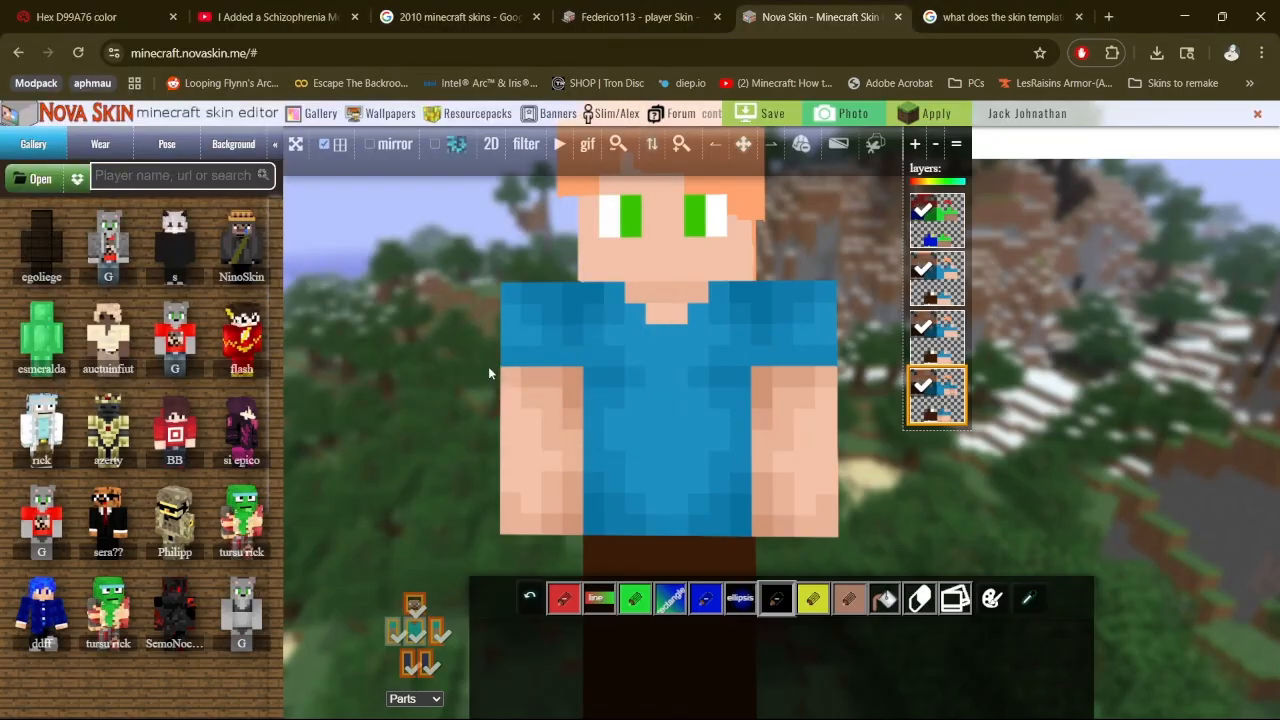
Examine the shaded trousers, shoes and head of the character on the 3D model
drag(449, 340, 474, 355)
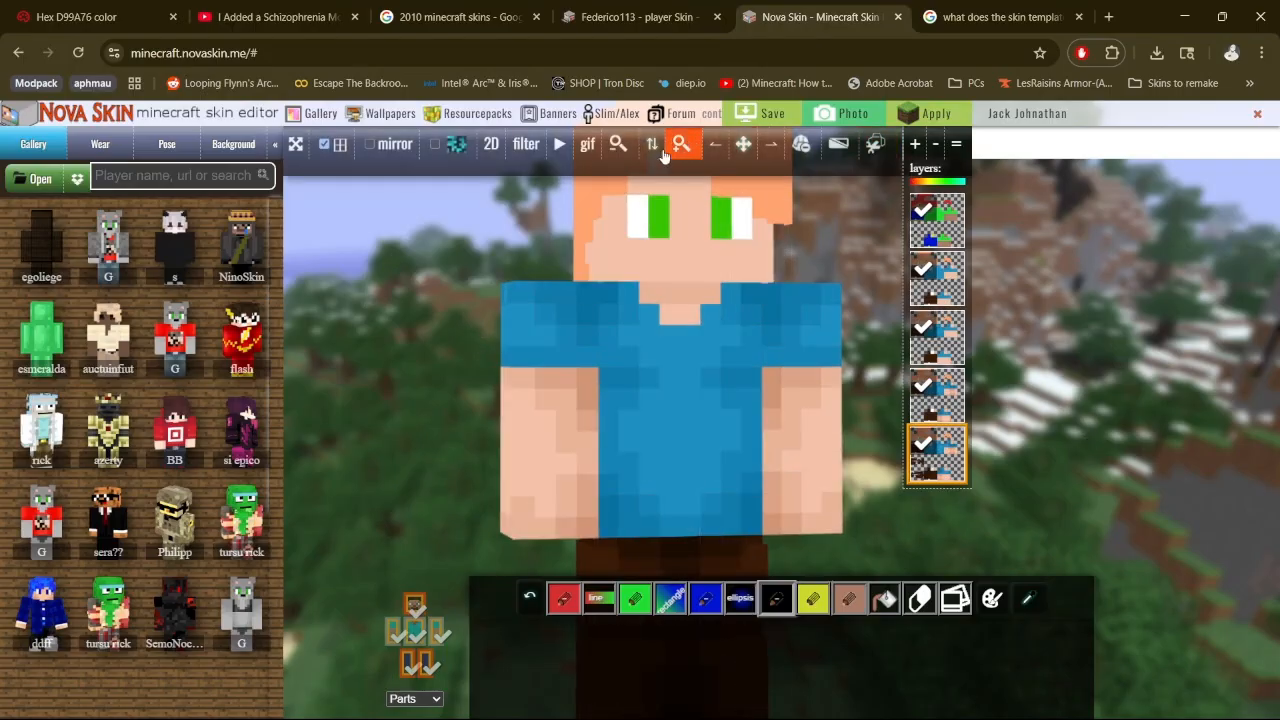
click(743, 144)
drag(703, 102, 668, 2)
drag(790, 460, 828, 262)
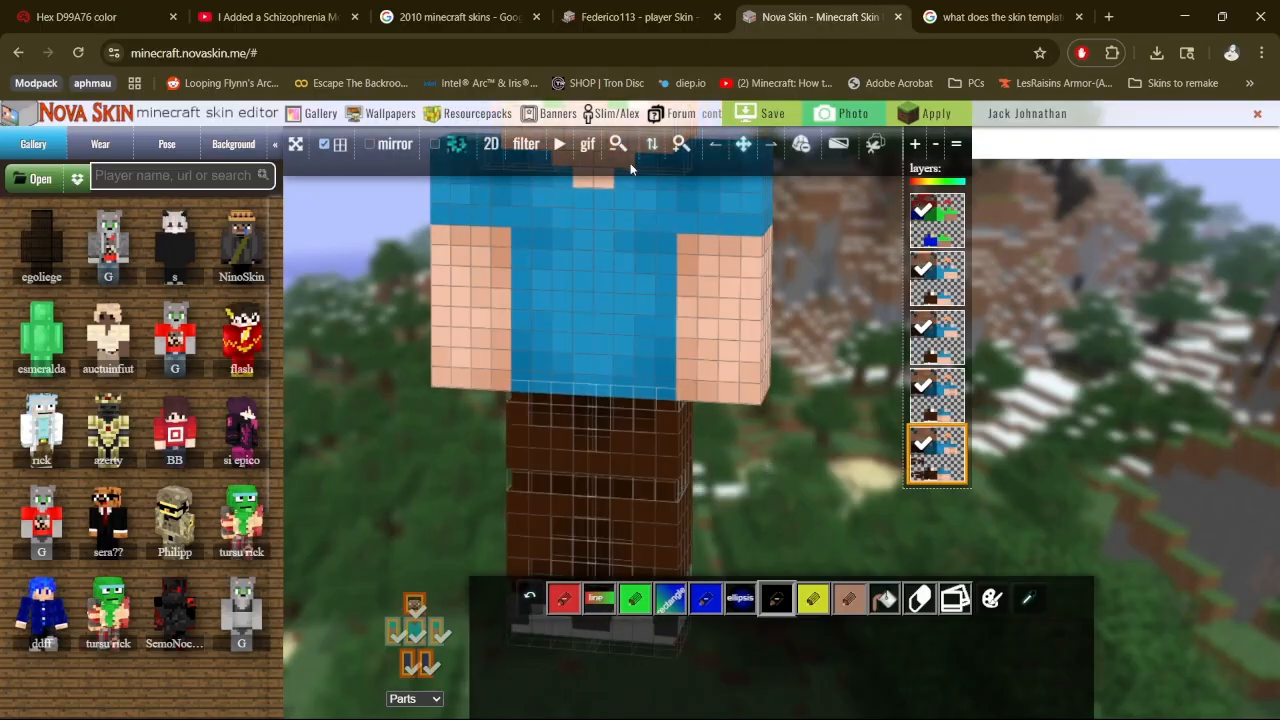
click(743, 144)
drag(759, 189, 716, 361)
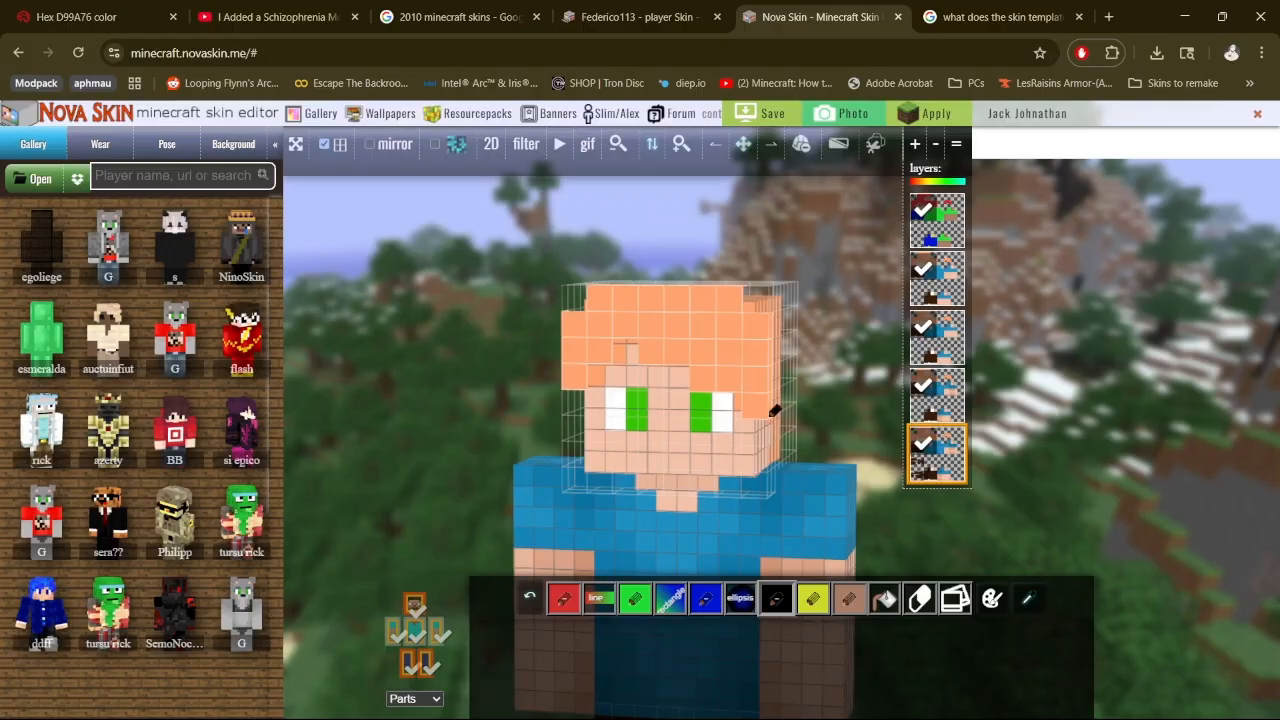
Switch to Paint 3D, sample the medium skin tone from the neck opening of the shirt, and activate the Pixel pen
key(alt+Tab)
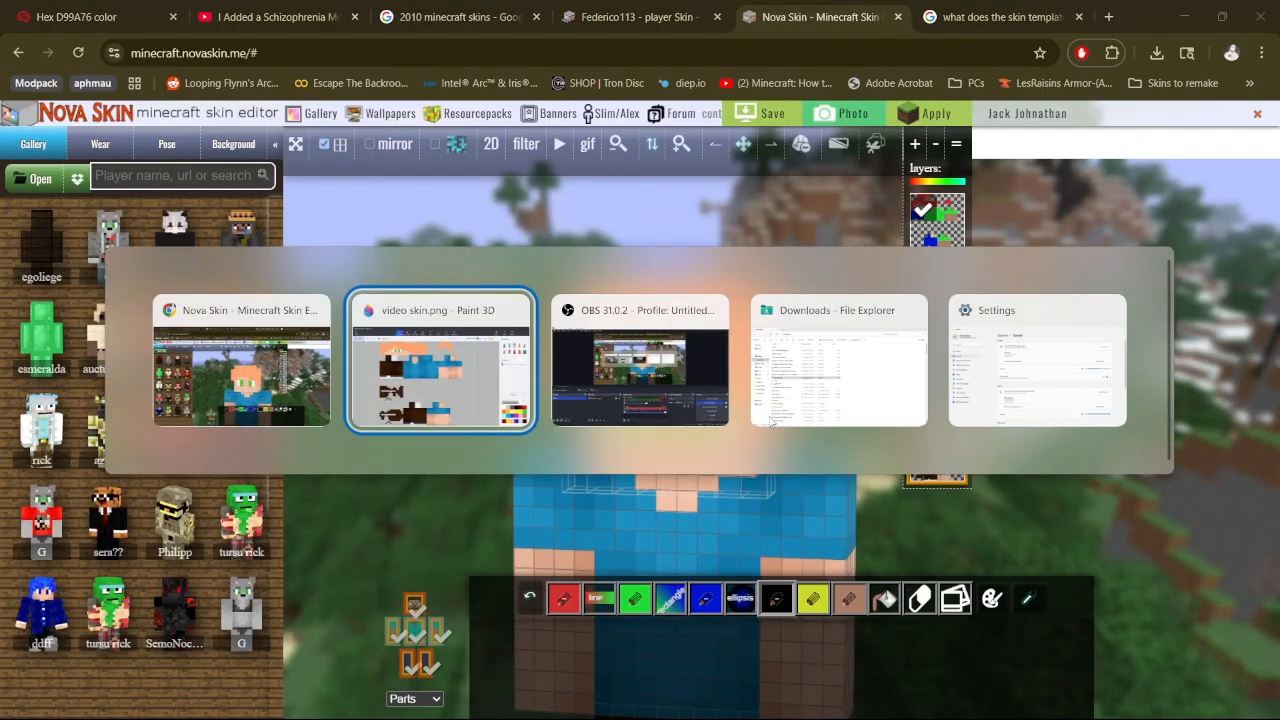
scroll(279, 224, up, 5)
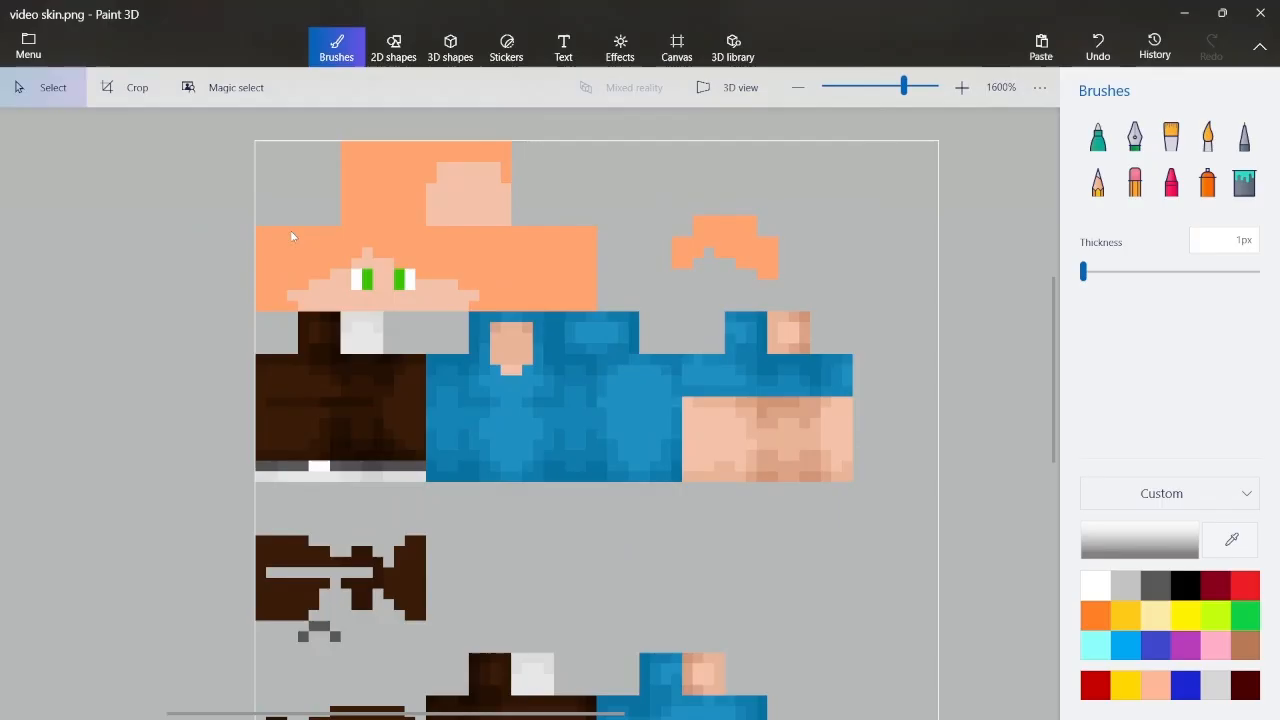
click(1232, 539)
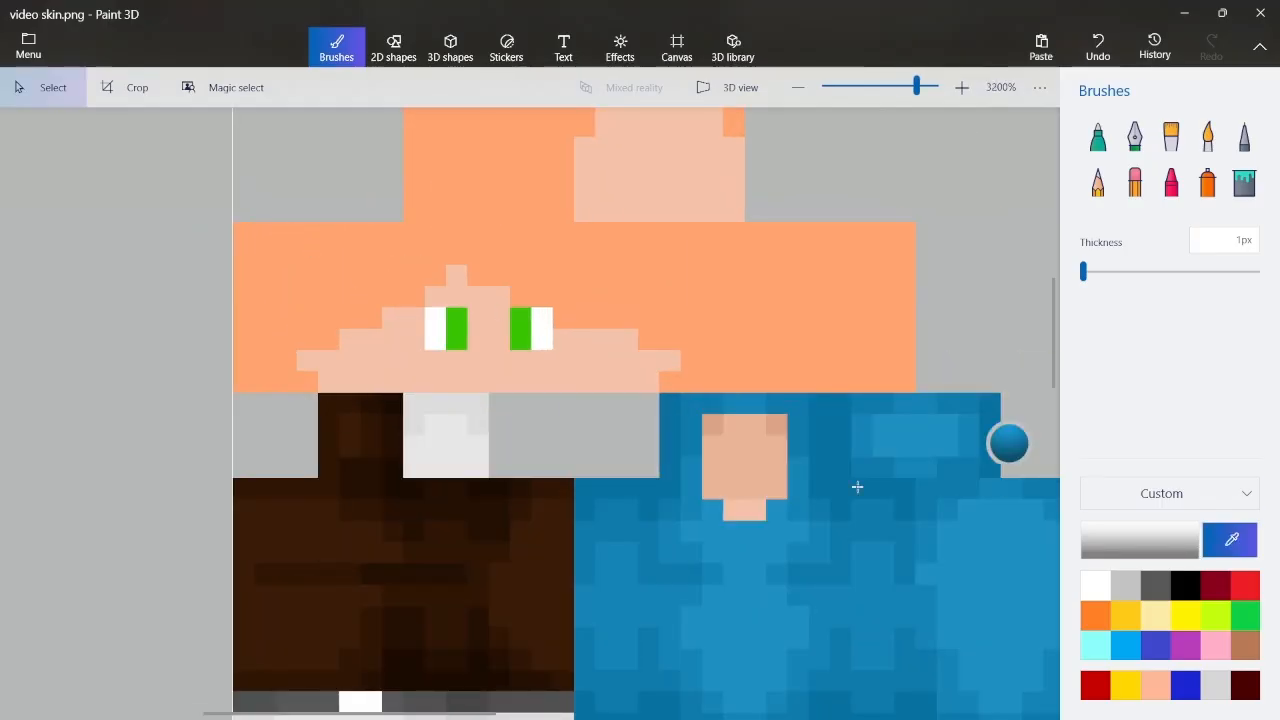
click(725, 440)
scroll(389, 294, up, 2)
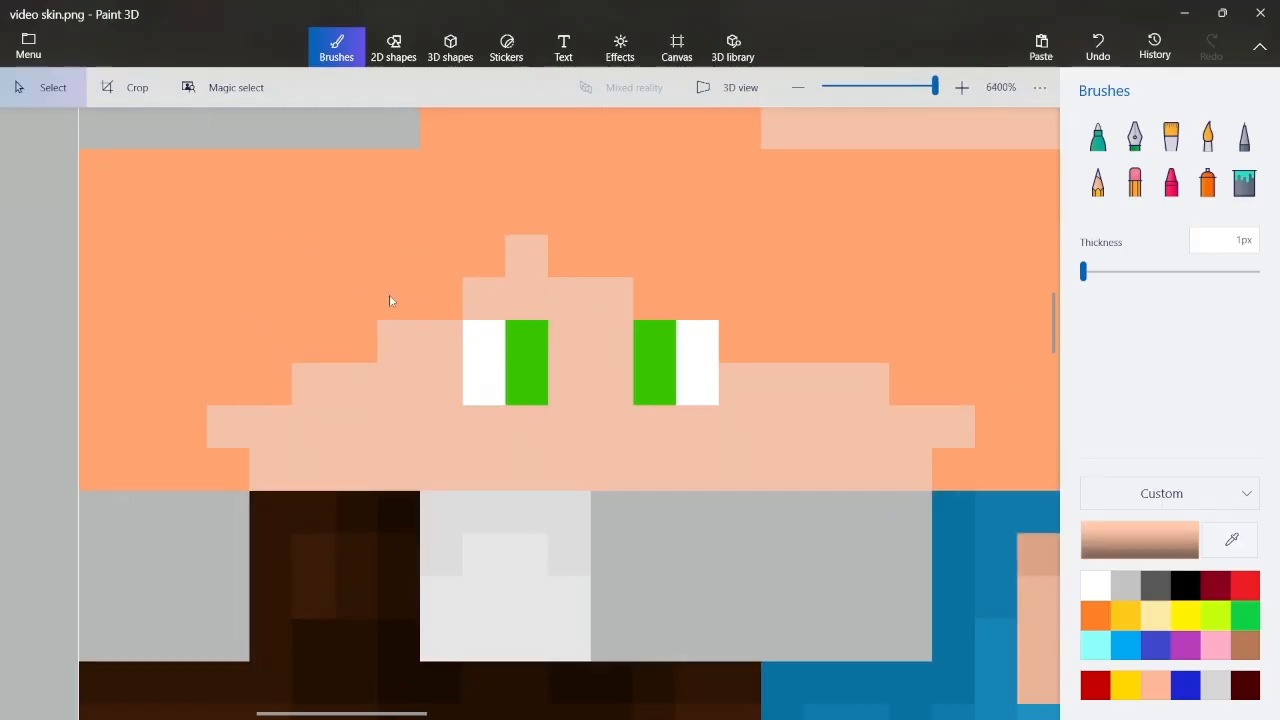
click(1244, 136)
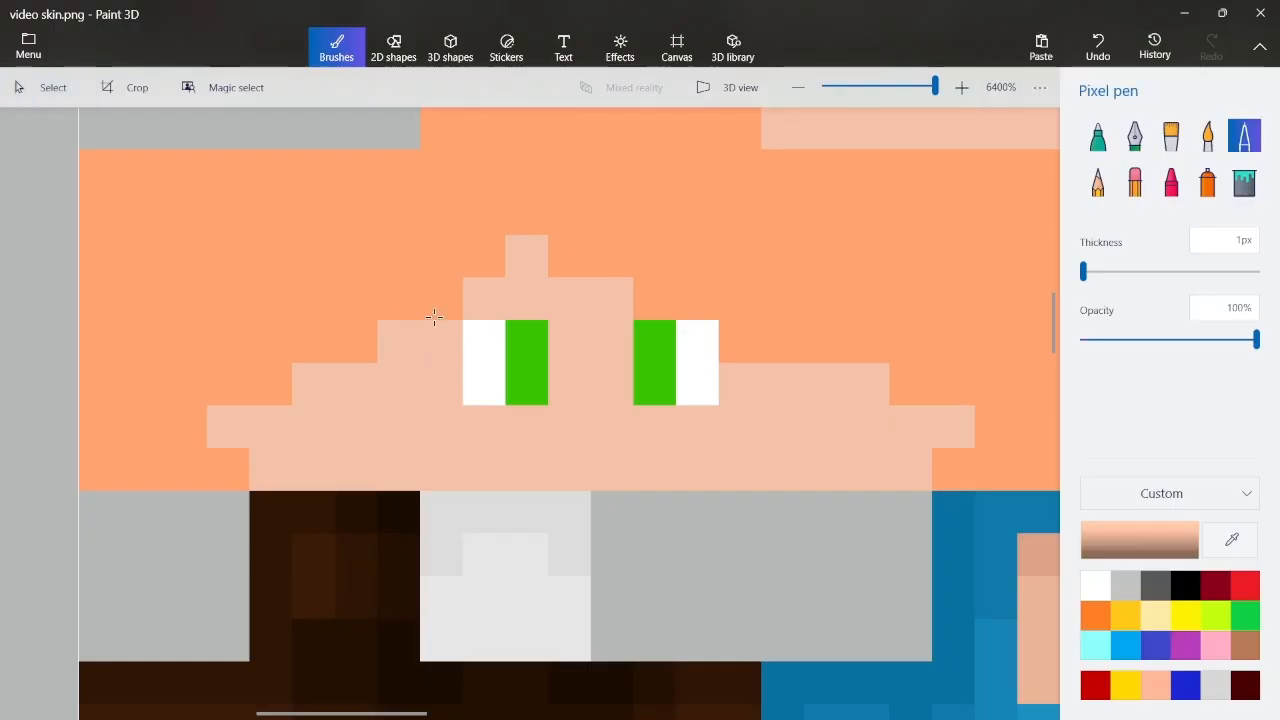
Shade the forehead pixels along the fringe above both eyes, leaving the pixel below the topmost one light
click(508, 294)
key(ctrl+z)
click(482, 287)
click(532, 262)
drag(568, 297, 600, 301)
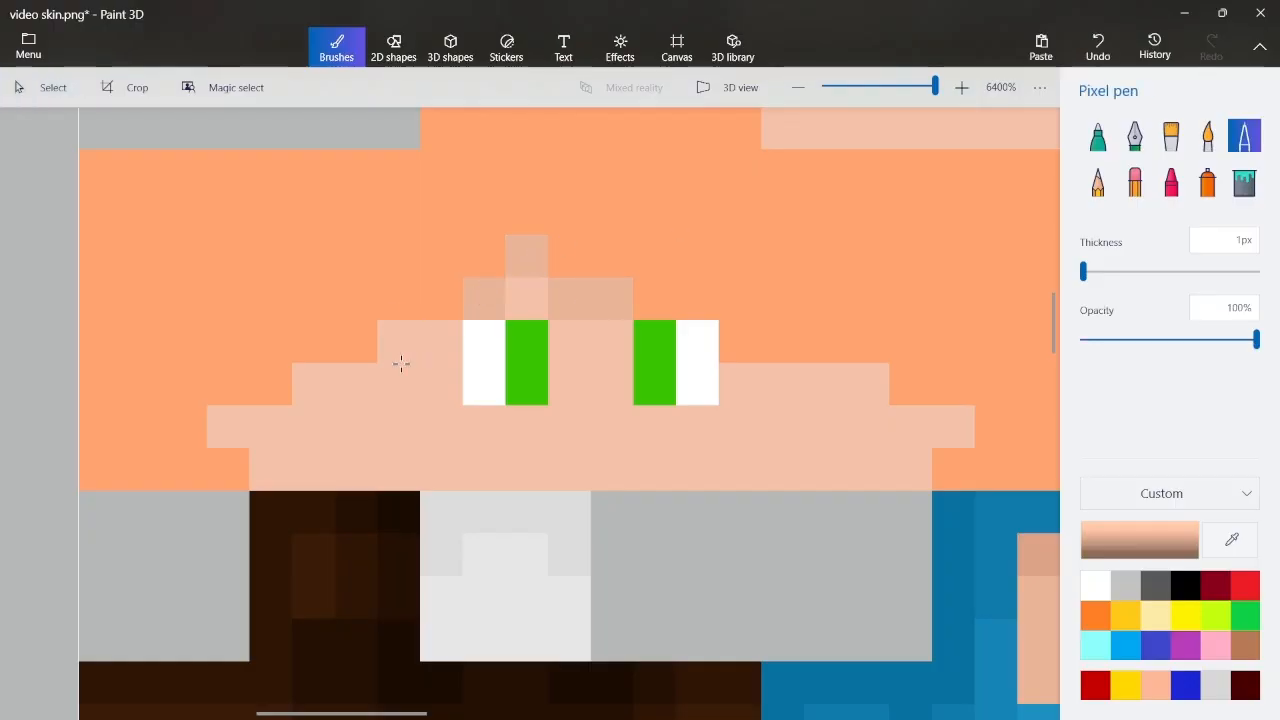
Shade the stepped skin edge under the hair left of the eyes, down to the bottom corner of that side
drag(429, 337, 406, 334)
click(345, 386)
click(313, 385)
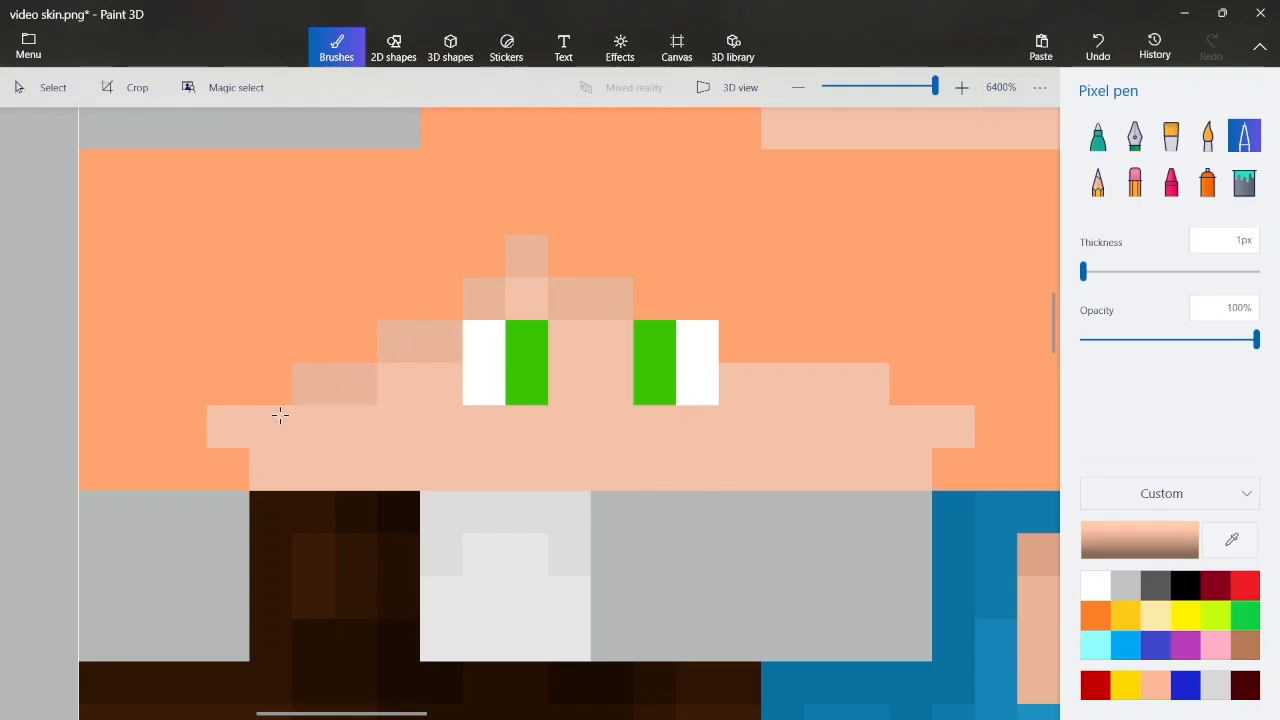
click(240, 426)
click(277, 423)
click(281, 459)
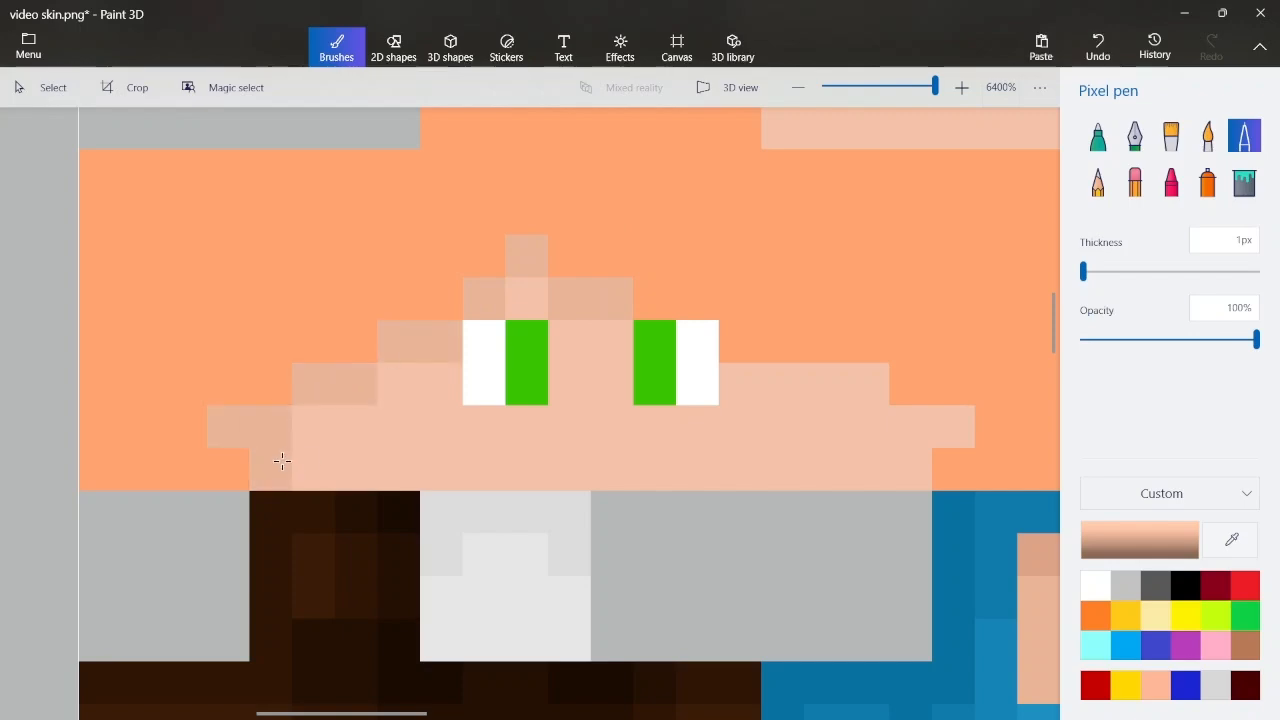
click(314, 463)
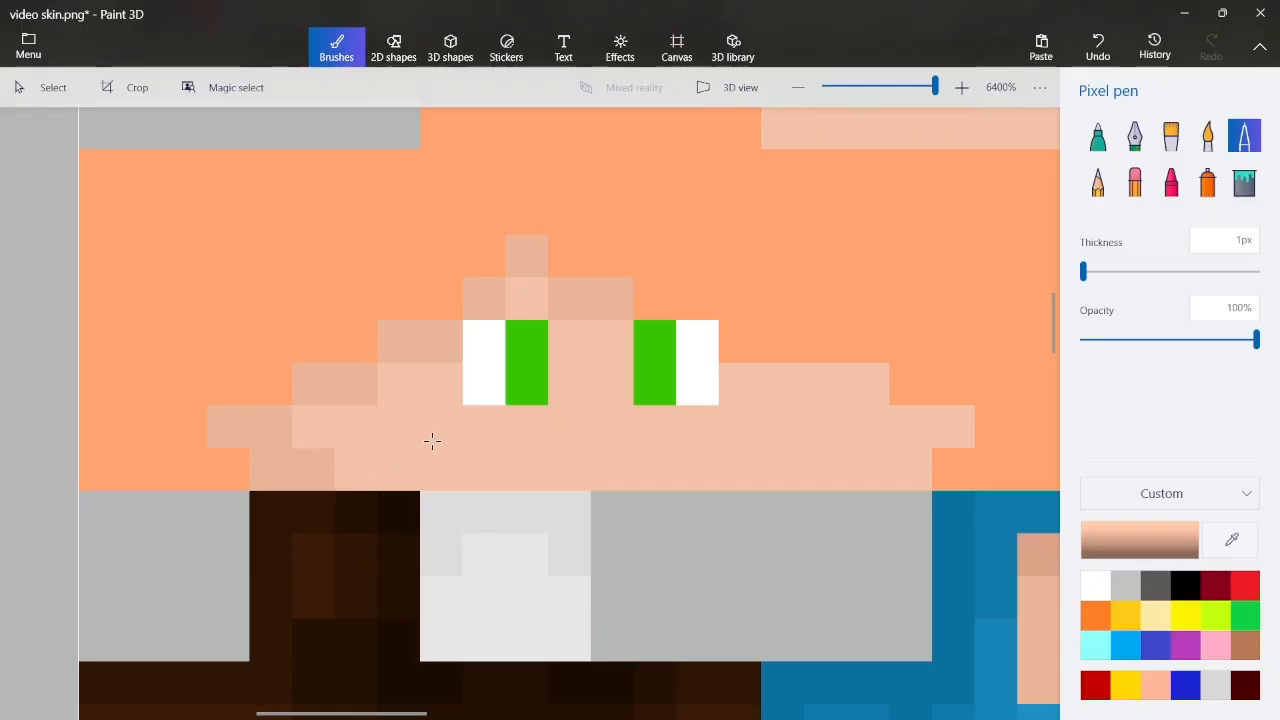
Shade the cheek below the left eye, the nose between the eyes, and the skin edge under the hair on the right side
mouse_move(446, 443)
mouse_down()
mouse_move(500, 466)
mouse_move(529, 458)
mouse_up()
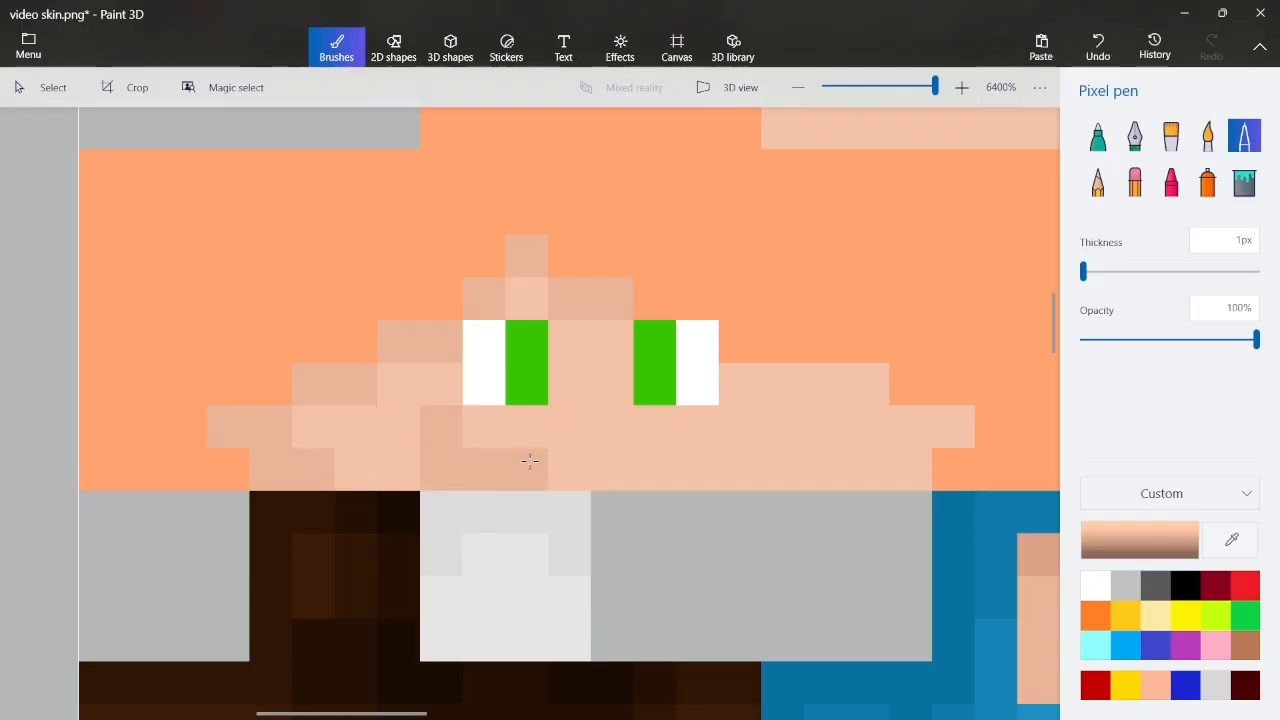
click(567, 389)
drag(567, 389, 603, 393)
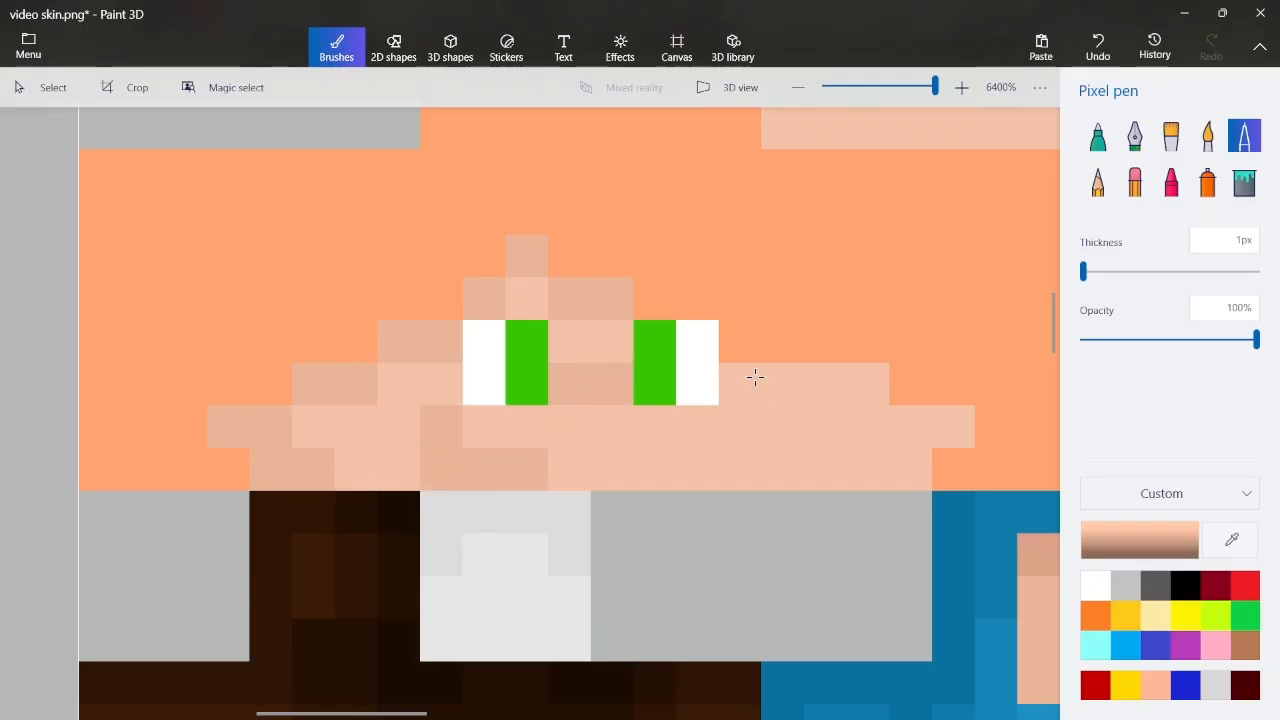
mouse_move(754, 374)
mouse_down()
mouse_move(855, 382)
mouse_move(872, 403)
mouse_move(970, 435)
mouse_move(900, 457)
mouse_up()
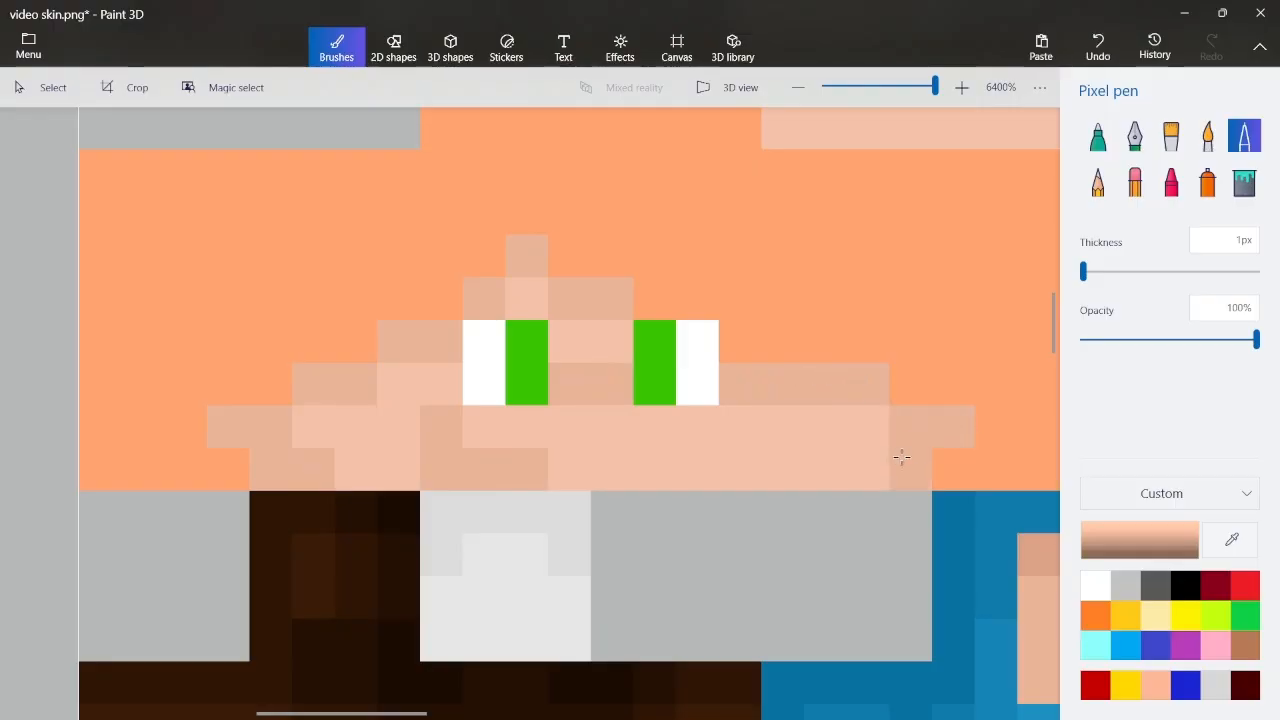
click(699, 441)
drag(698, 466, 640, 466)
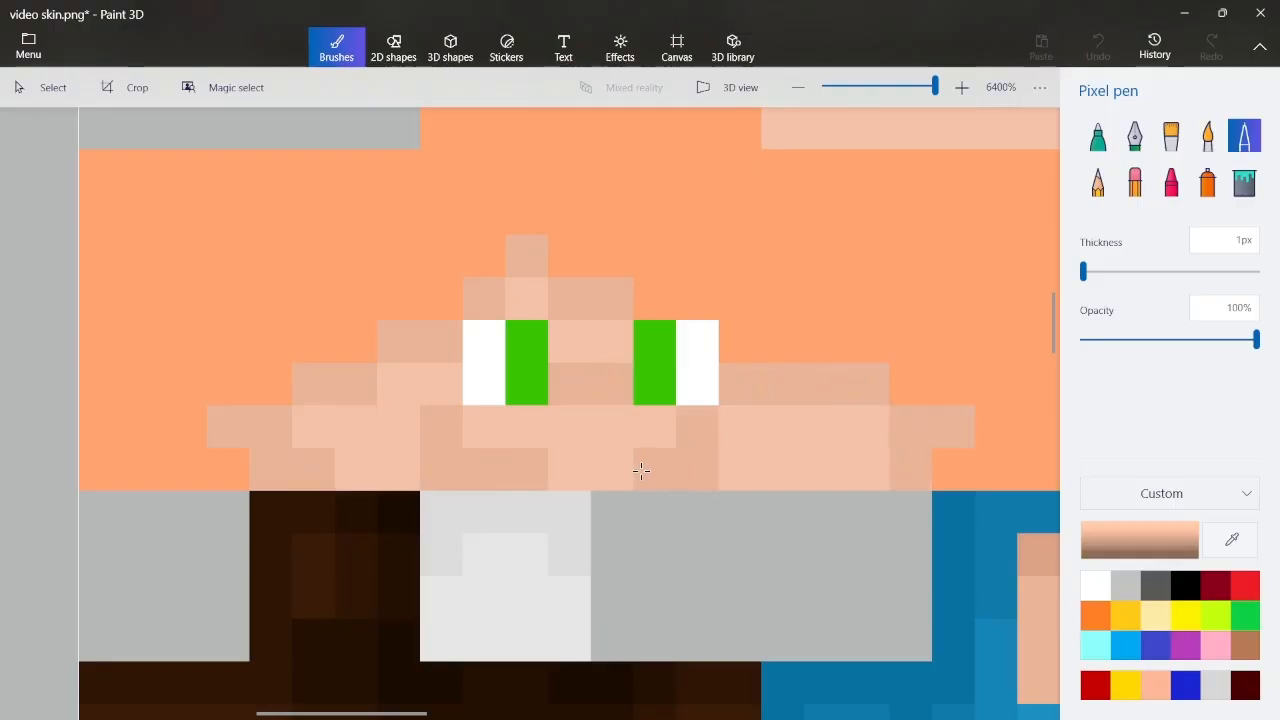
click(612, 468)
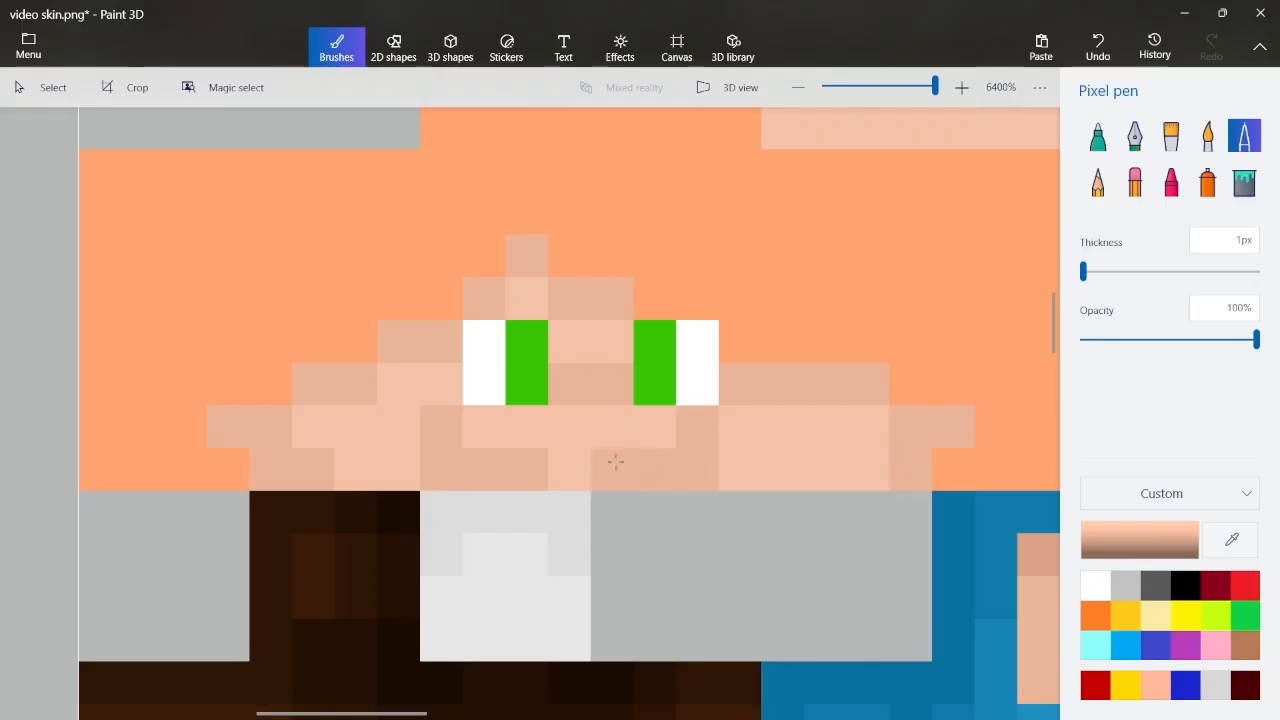
key(ctrl+z)
key(ctrl+z)
key(ctrl+z)
Shade the right cheek and jaw pixels beside the eye, and extend the shading outward along the left jaw
click(733, 437)
mouse_move(733, 437)
mouse_down()
mouse_move(726, 476)
mouse_move(645, 466)
mouse_up()
click(391, 457)
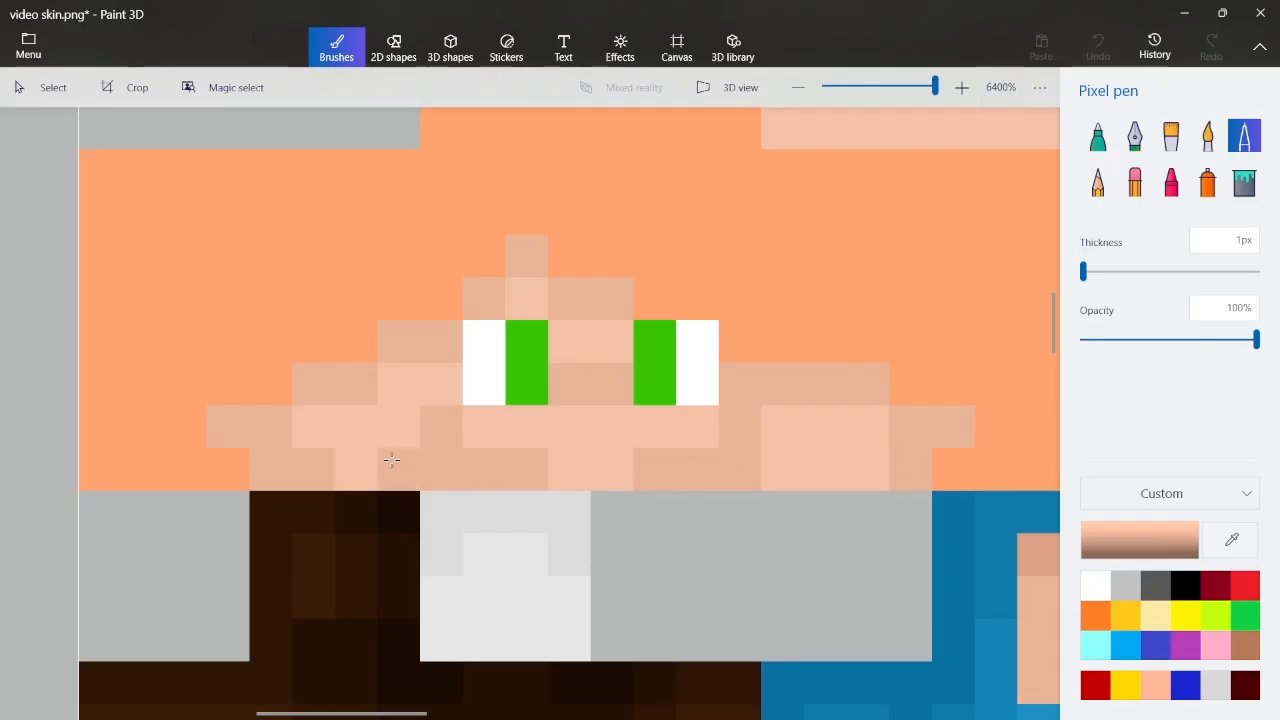
click(771, 467)
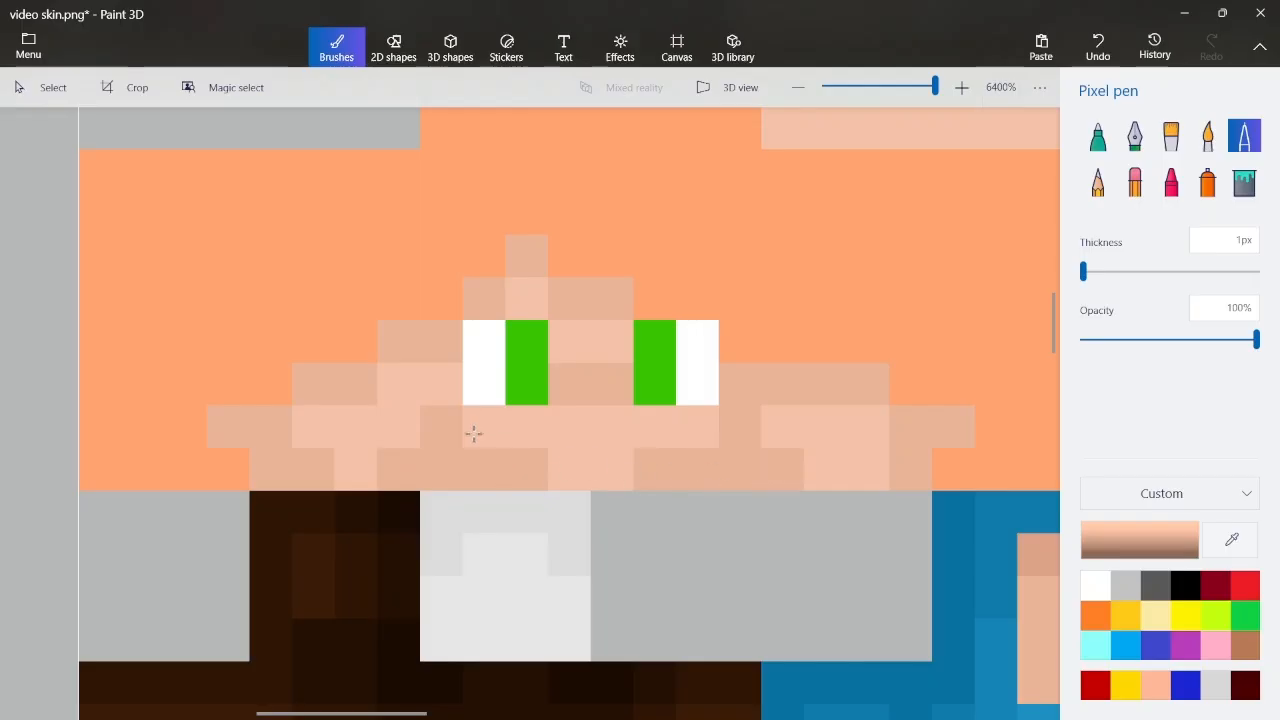
click(363, 463)
click(400, 431)
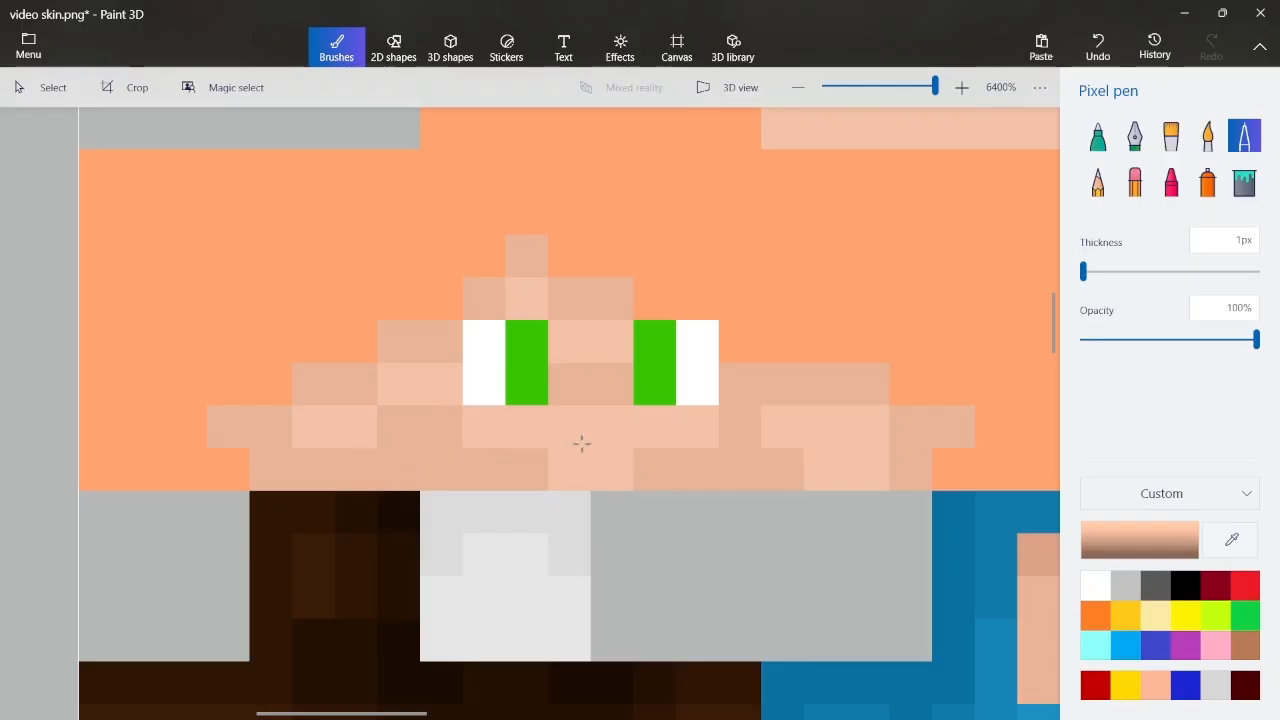
click(790, 440)
click(813, 461)
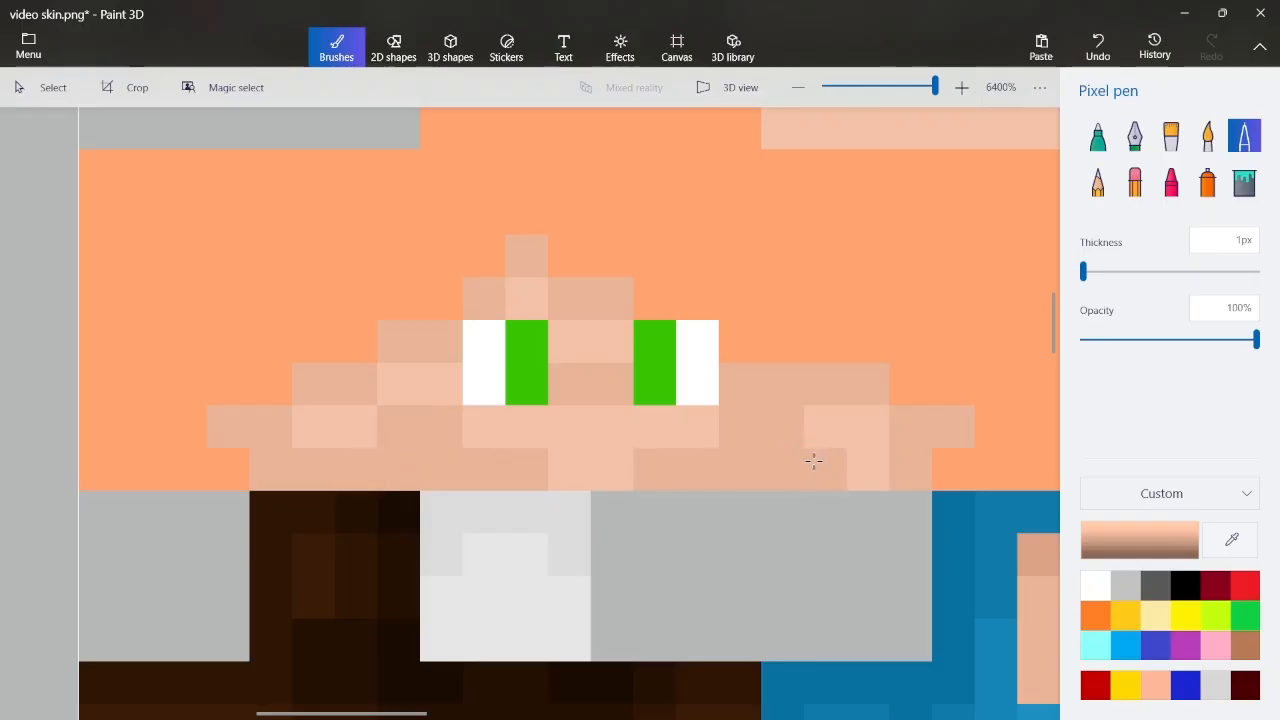
key(ctrl+z)
key(ctrl+z)
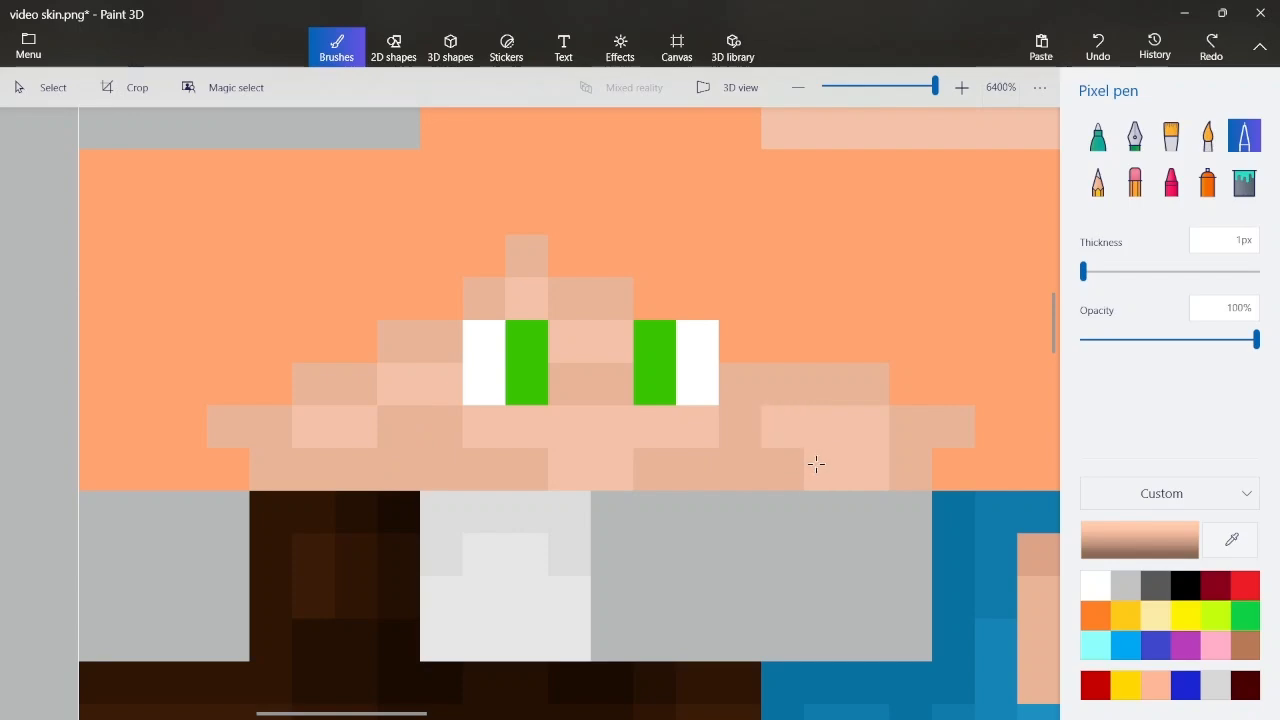
Shade one more right cheek pixel and fill the rest of the bottom row out to the right edge of the face
click(793, 437)
click(825, 458)
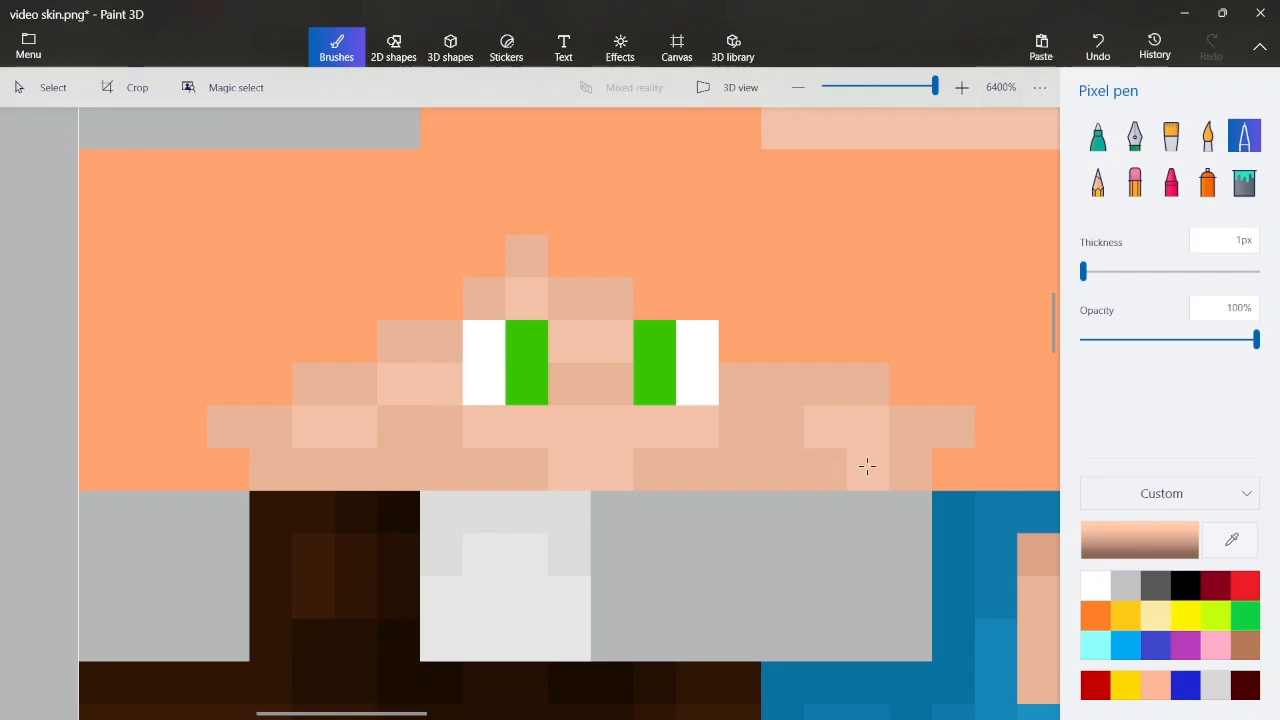
click(869, 465)
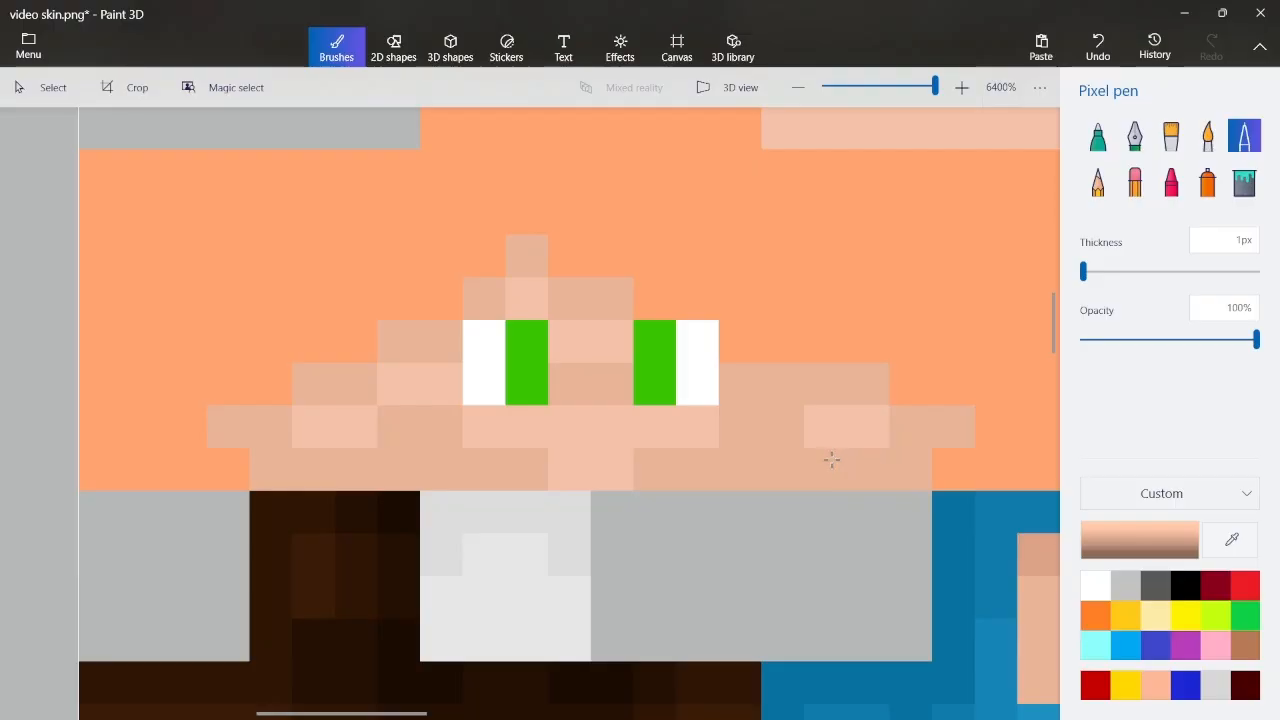
key(ctrl+z)
click(866, 464)
key(ctrl+z)
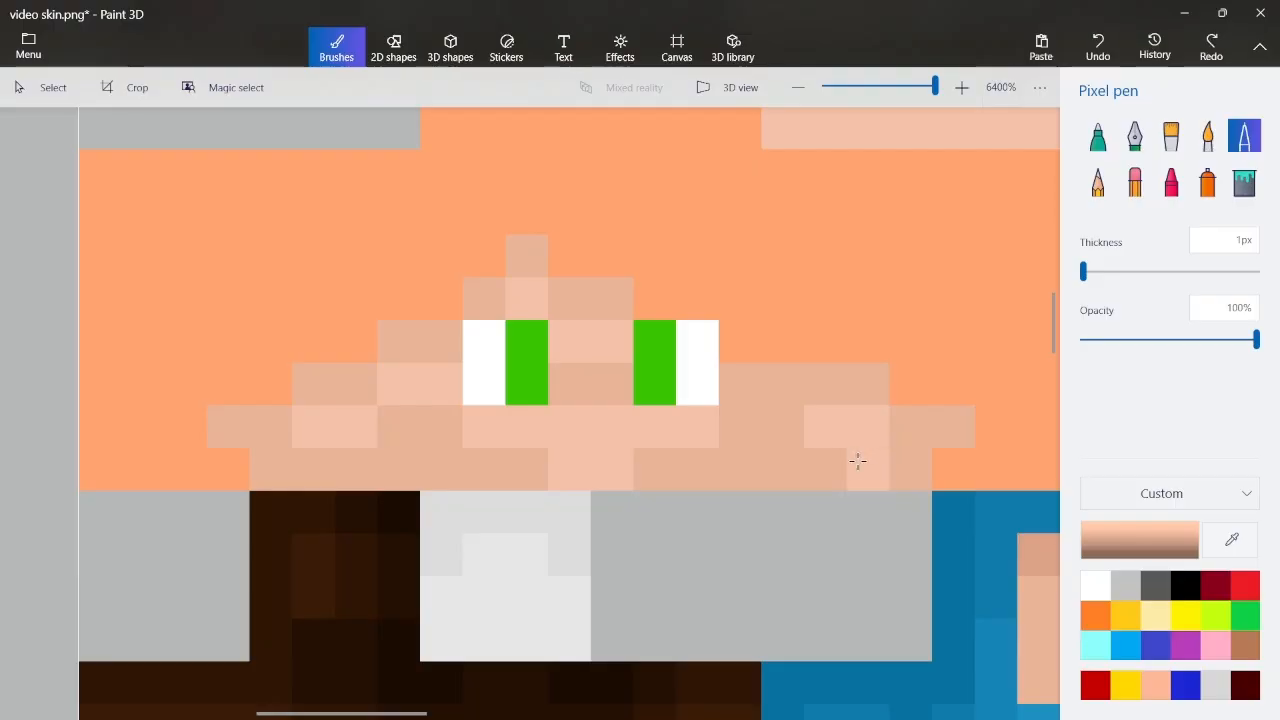
click(858, 460)
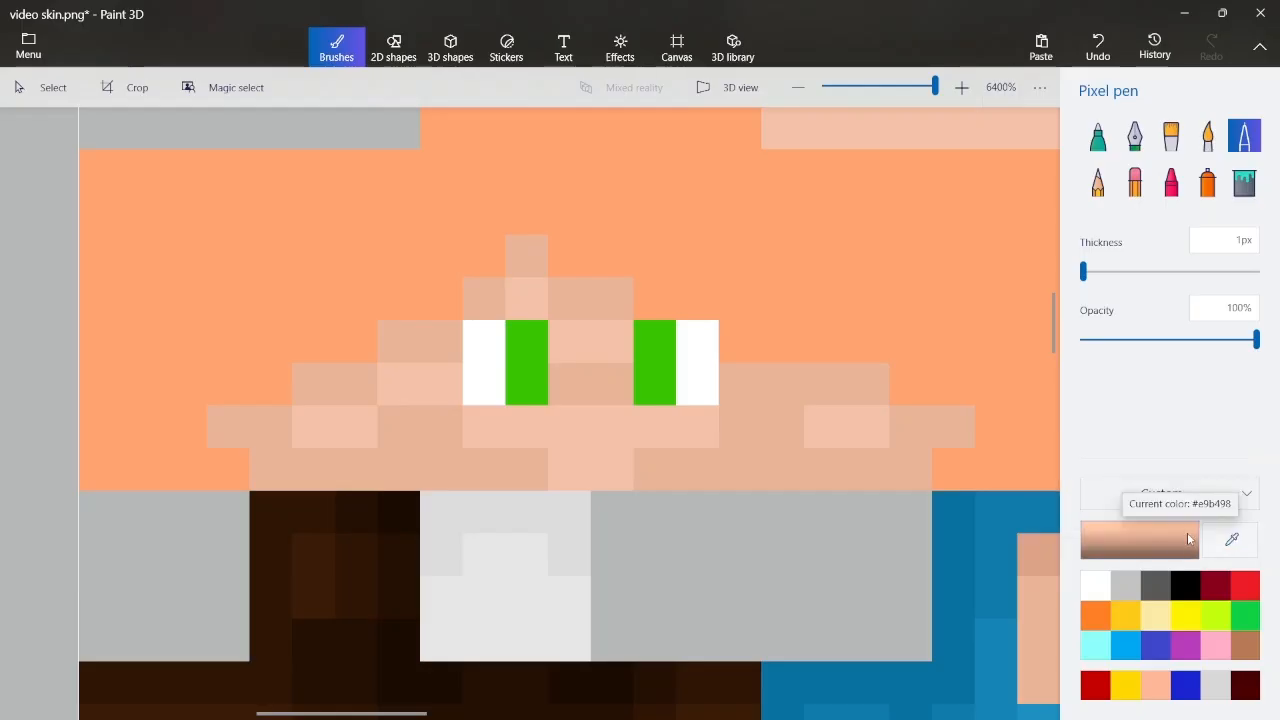
Sample the darker skin tone from the neck opening's upper corner and darken two bottom-row jaw pixels on each side
click(1231, 540)
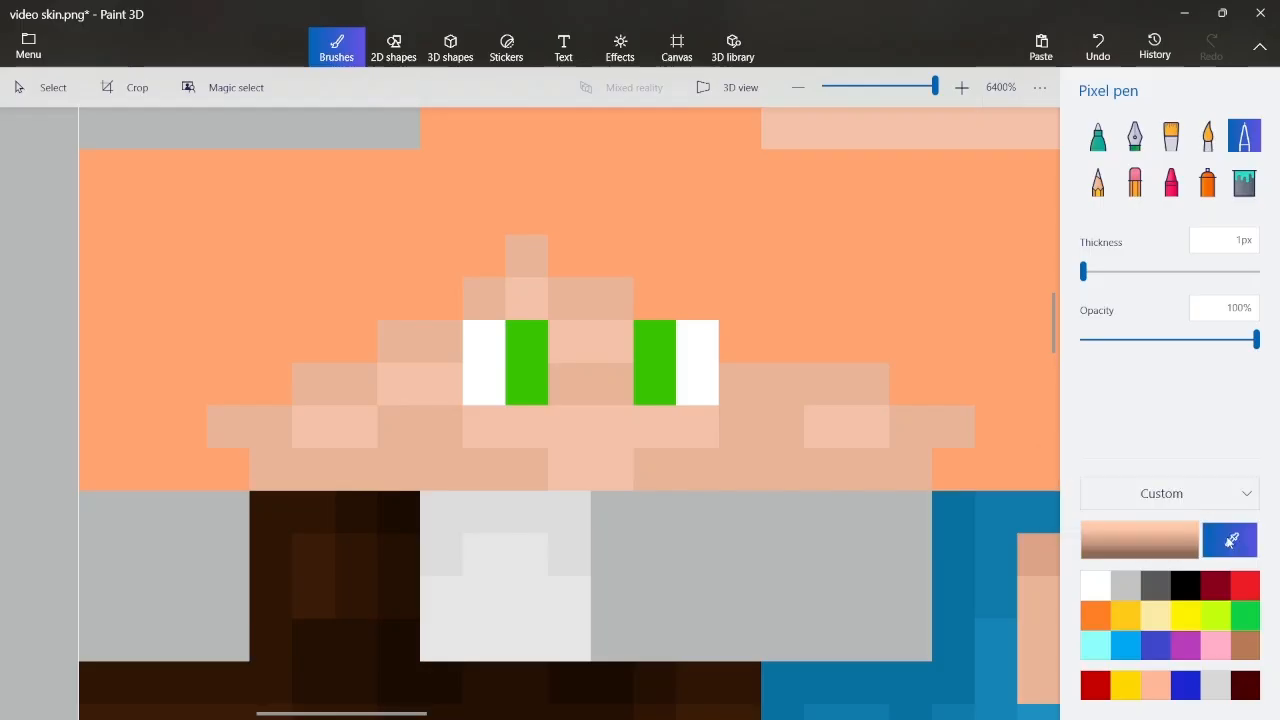
click(1038, 554)
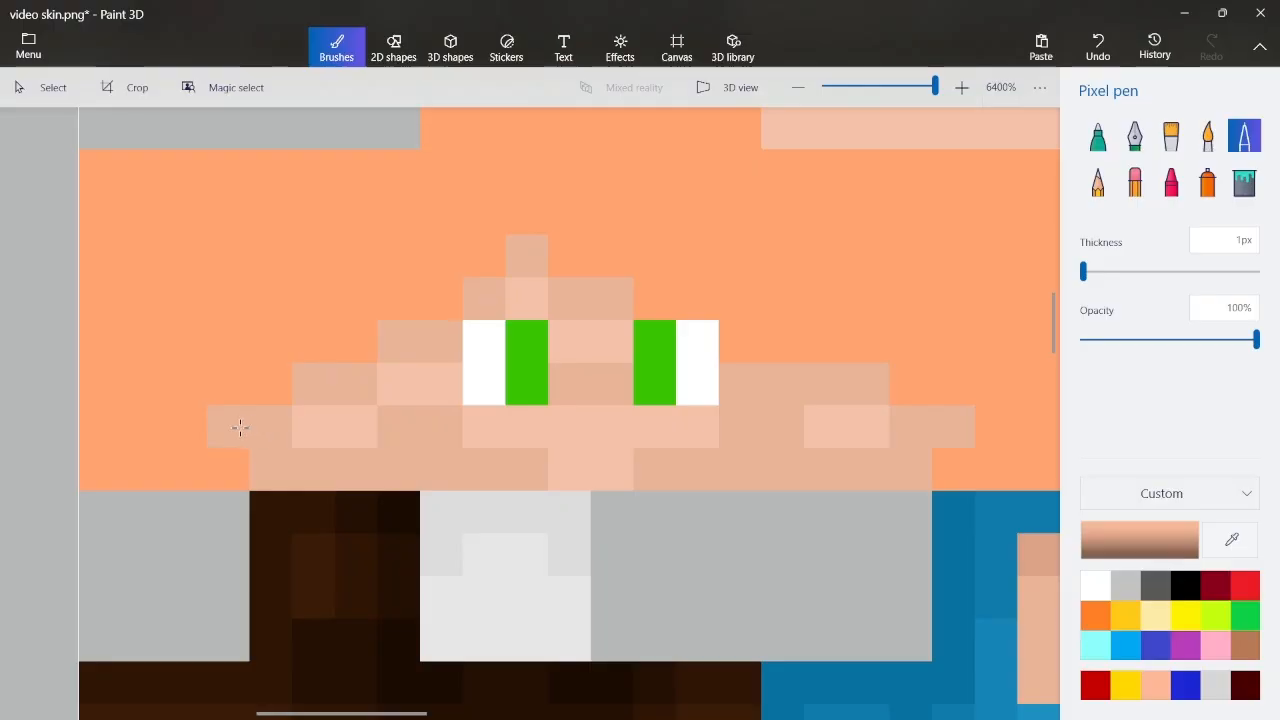
click(440, 458)
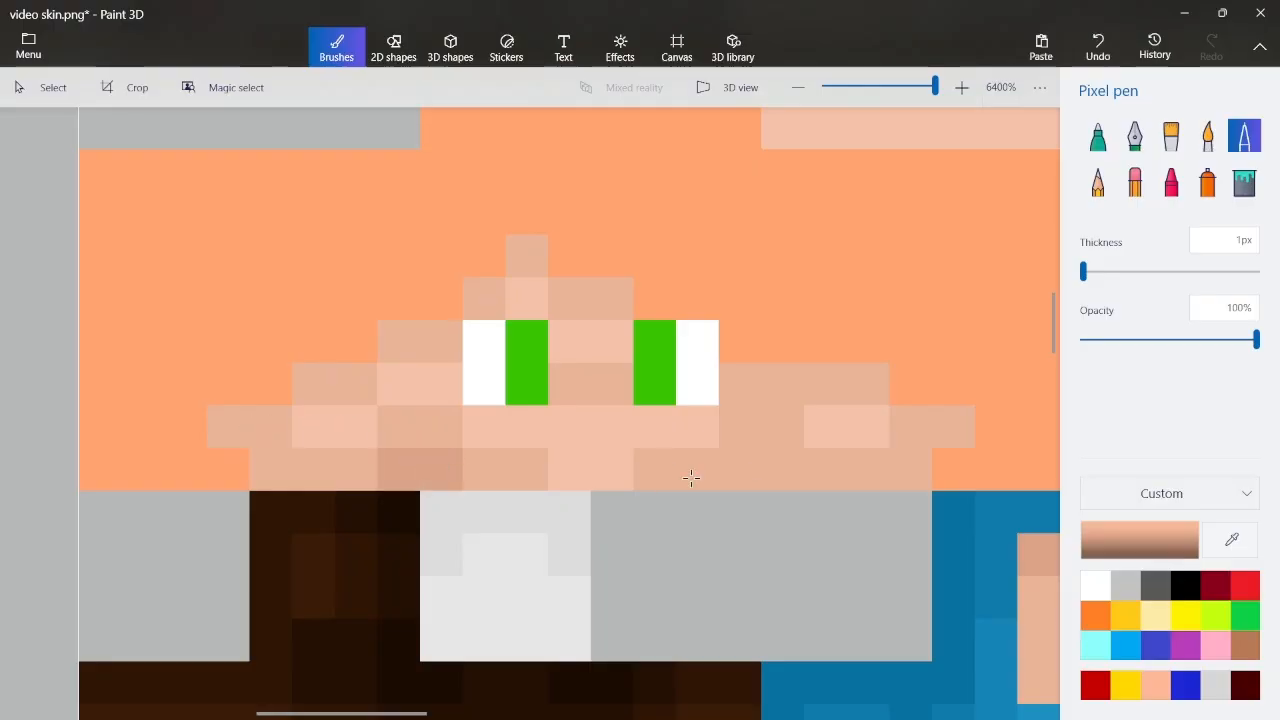
drag(777, 466, 746, 466)
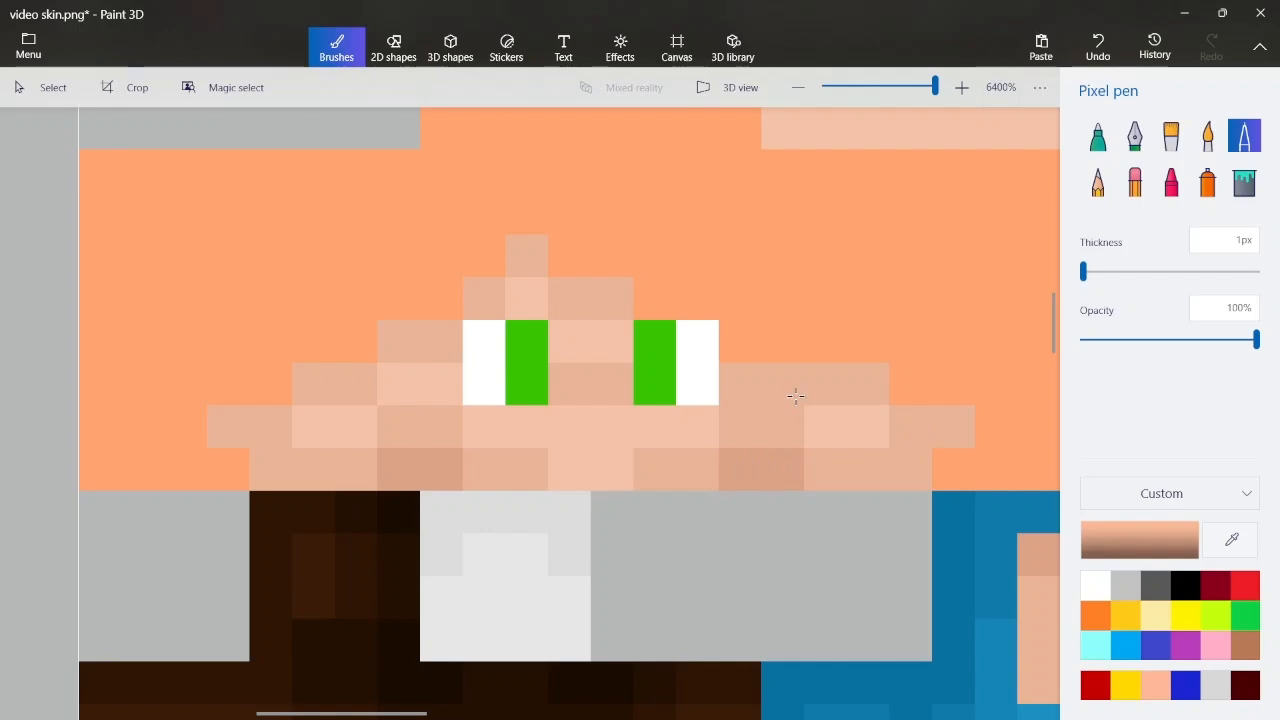
Darken the three outermost skin pixels at both the right and left ends of the face strip
drag(777, 395, 814, 414)
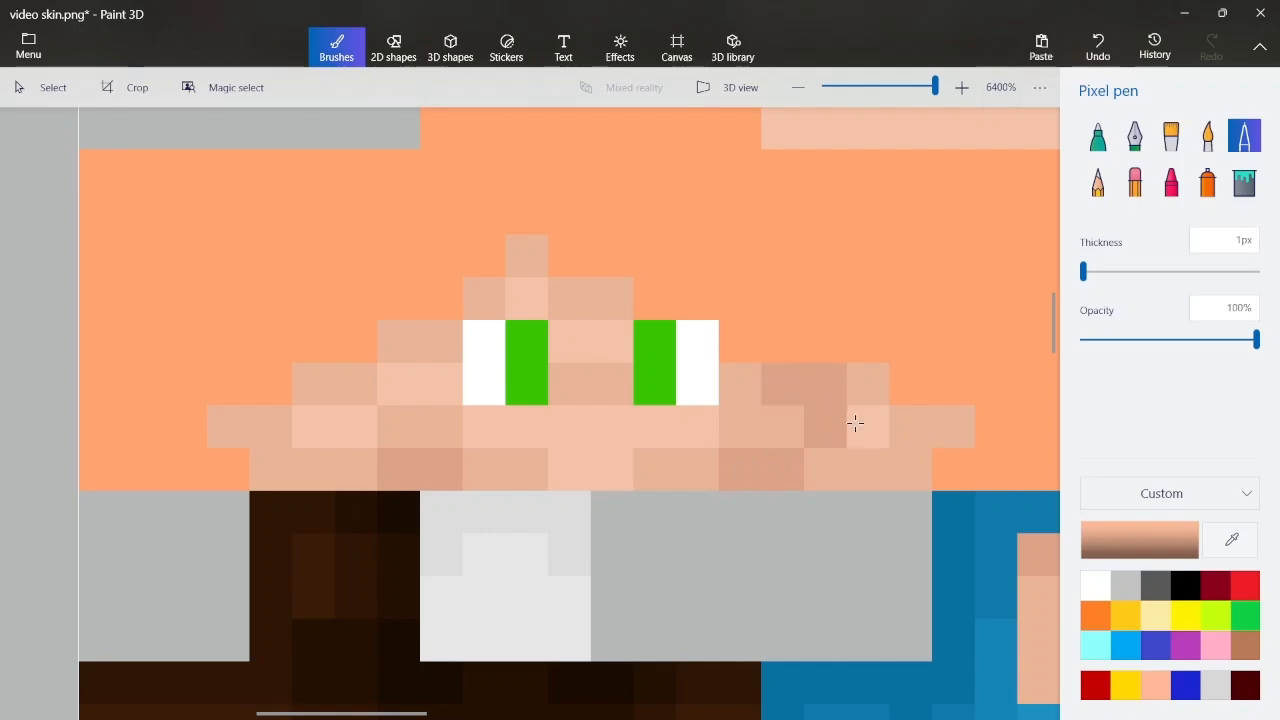
key(ctrl+z)
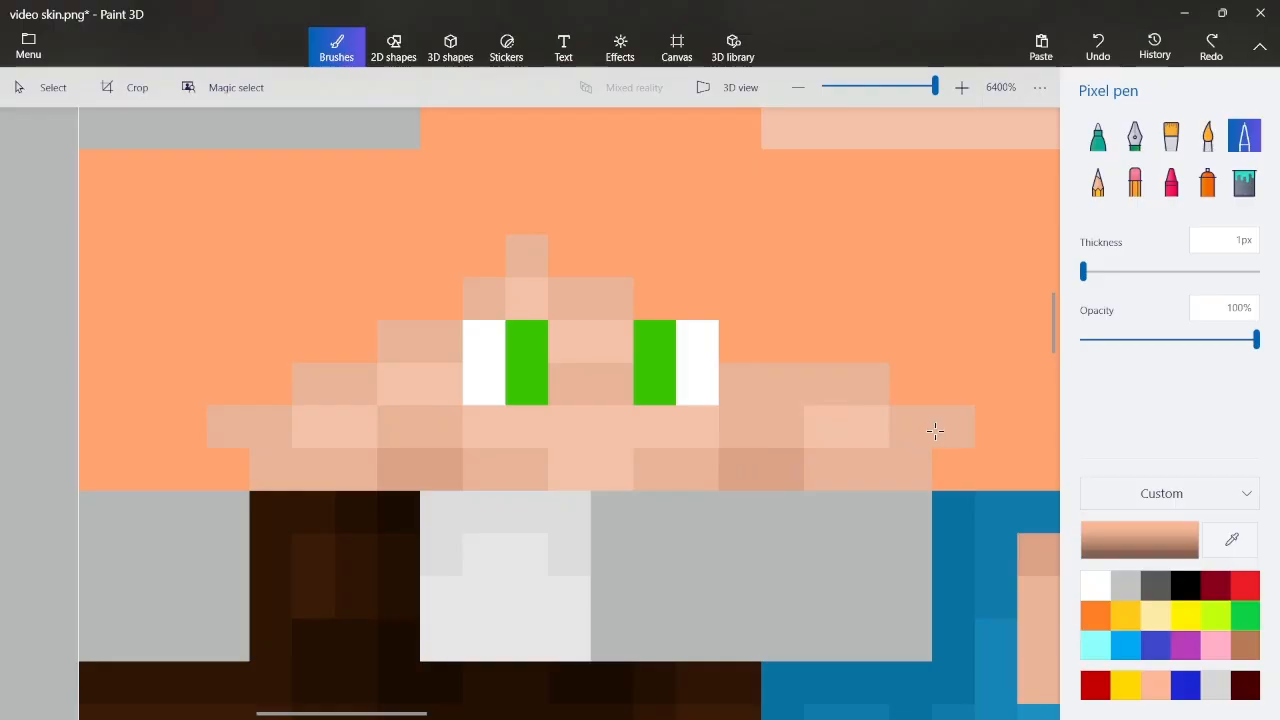
drag(935, 430, 907, 450)
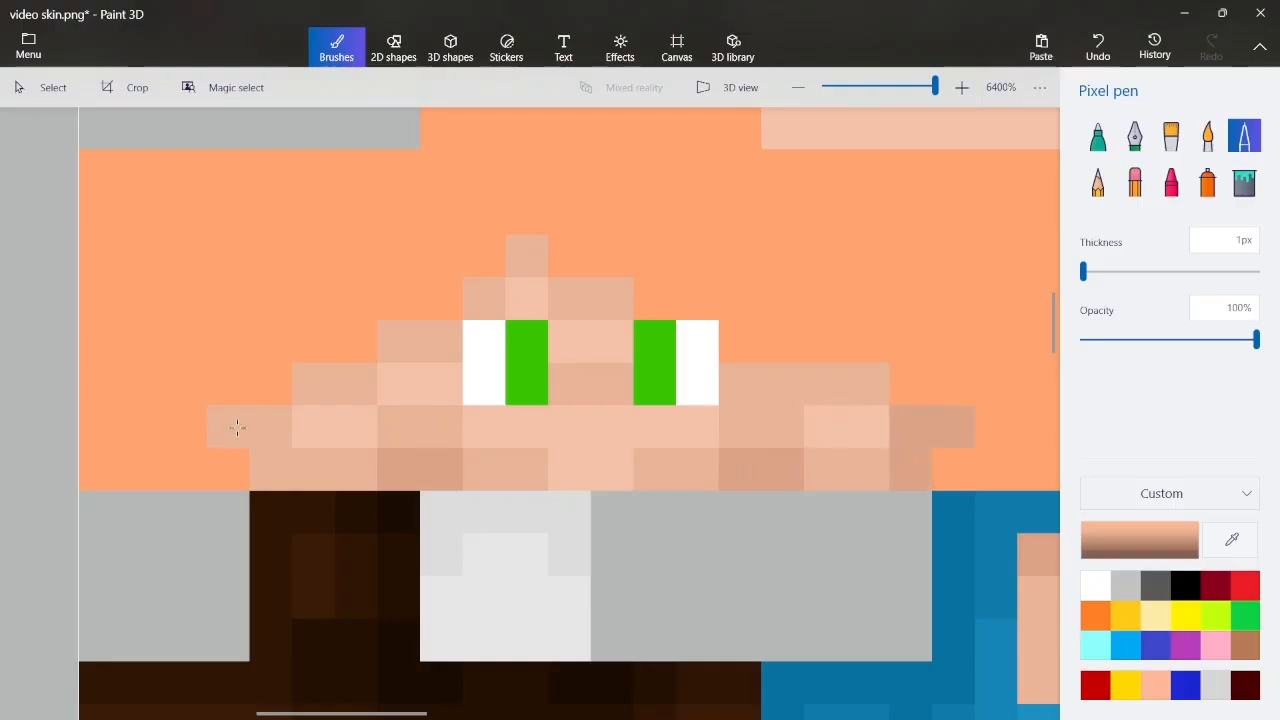
mouse_move(237, 428)
mouse_down()
mouse_move(266, 426)
mouse_move(270, 470)
mouse_up()
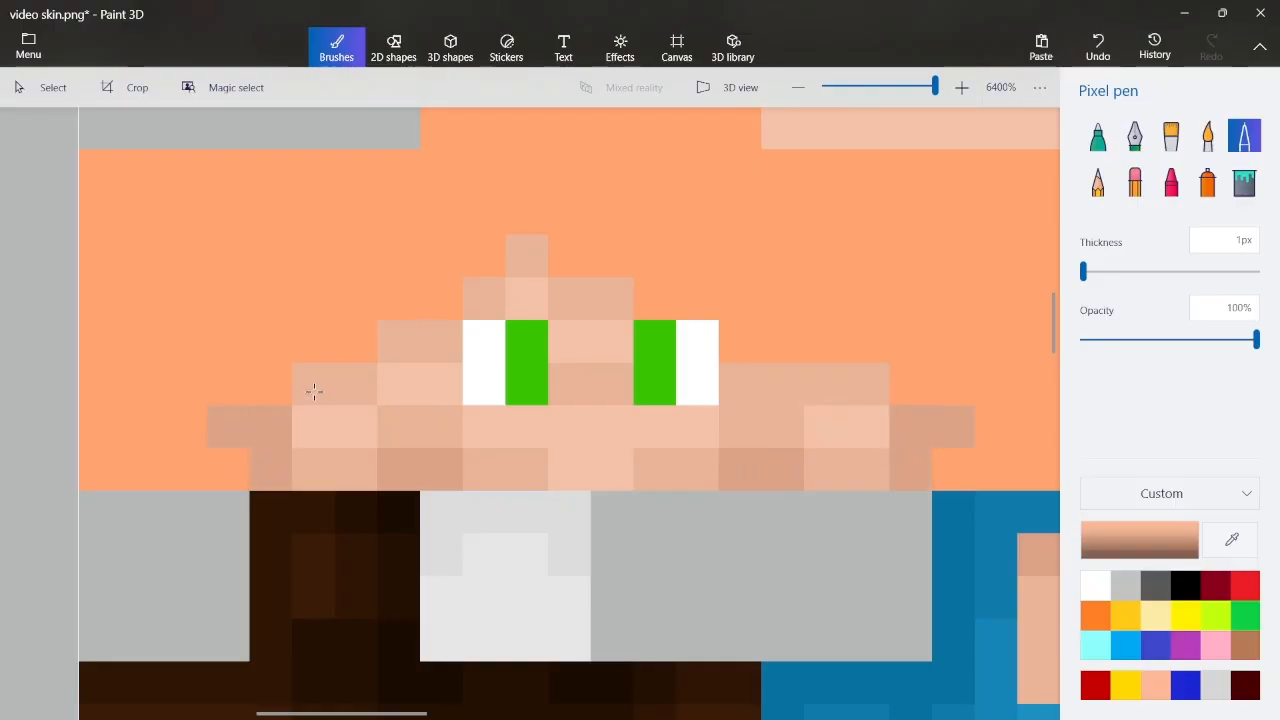
Darken selected skin pixels under the left hairline, the right end of the forehead, and the topmost forehead pixel
mouse_move(314, 392)
mouse_down()
mouse_move(394, 337)
mouse_move(431, 340)
mouse_up()
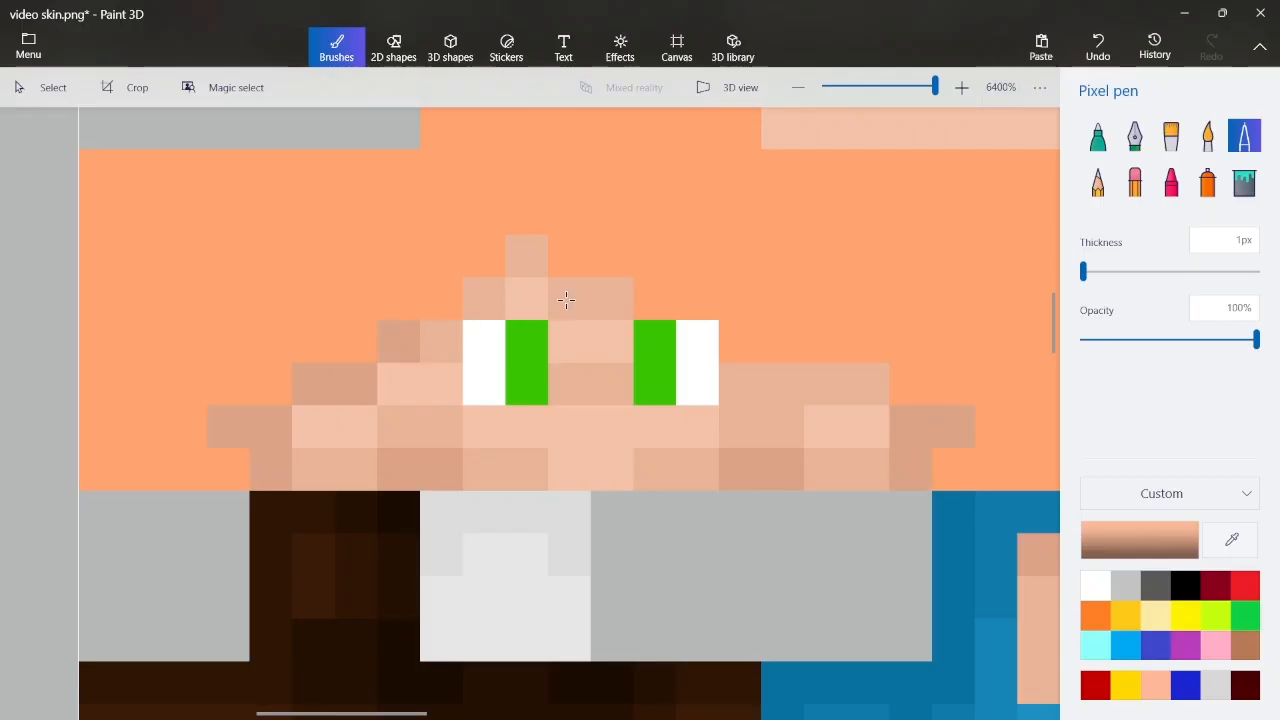
click(608, 302)
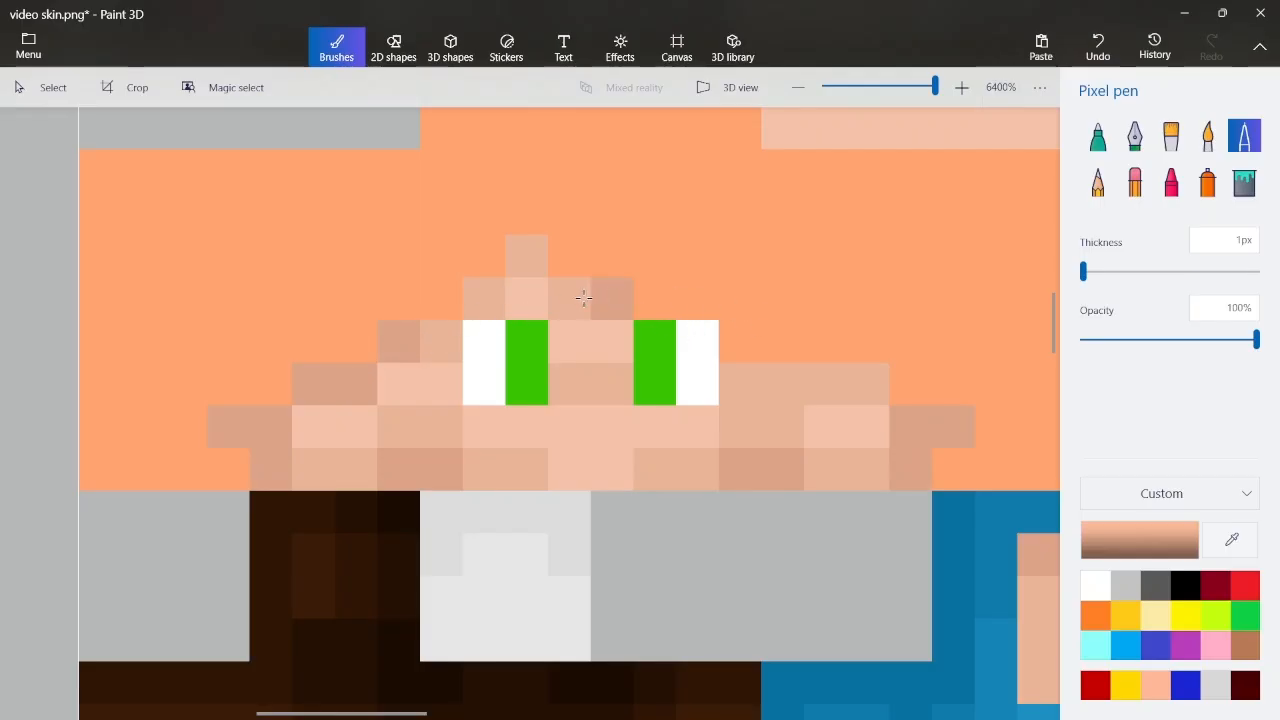
click(526, 257)
click(489, 288)
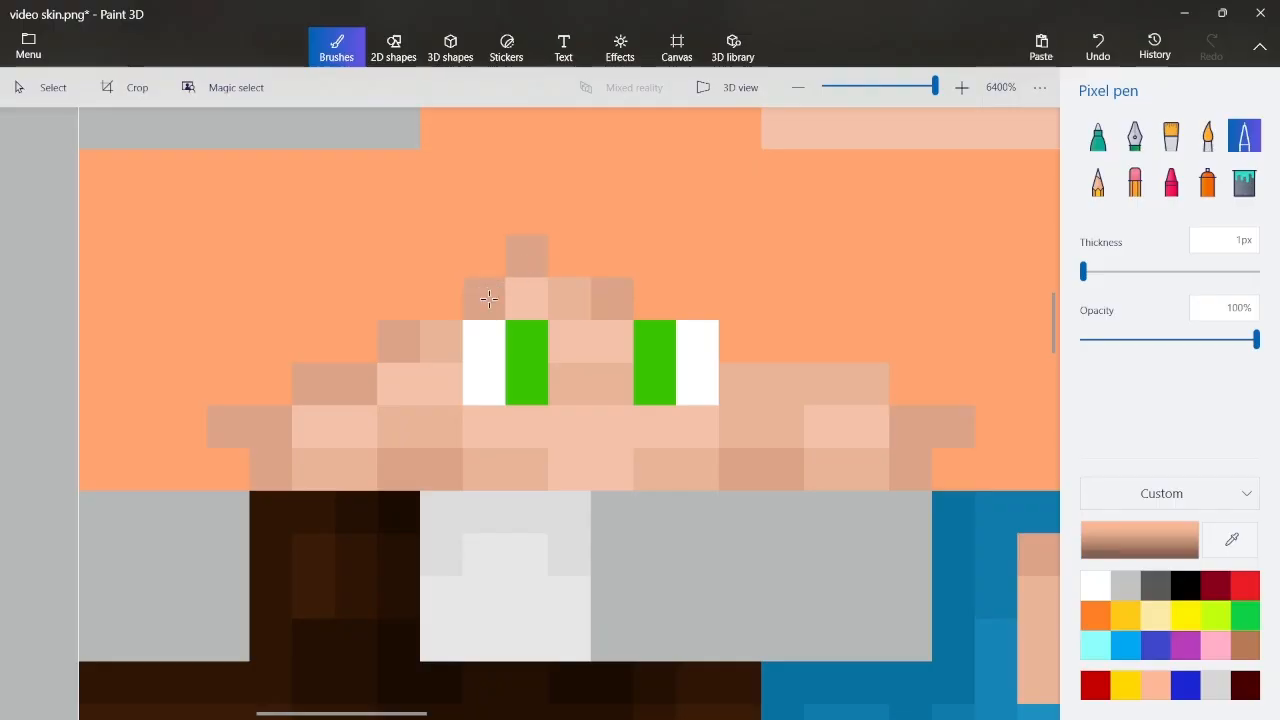
key(ctrl+z)
Sample the medium skin tone and shade the upper-right nose-bridge pixel and two light pixels on the left cheek
click(1231, 540)
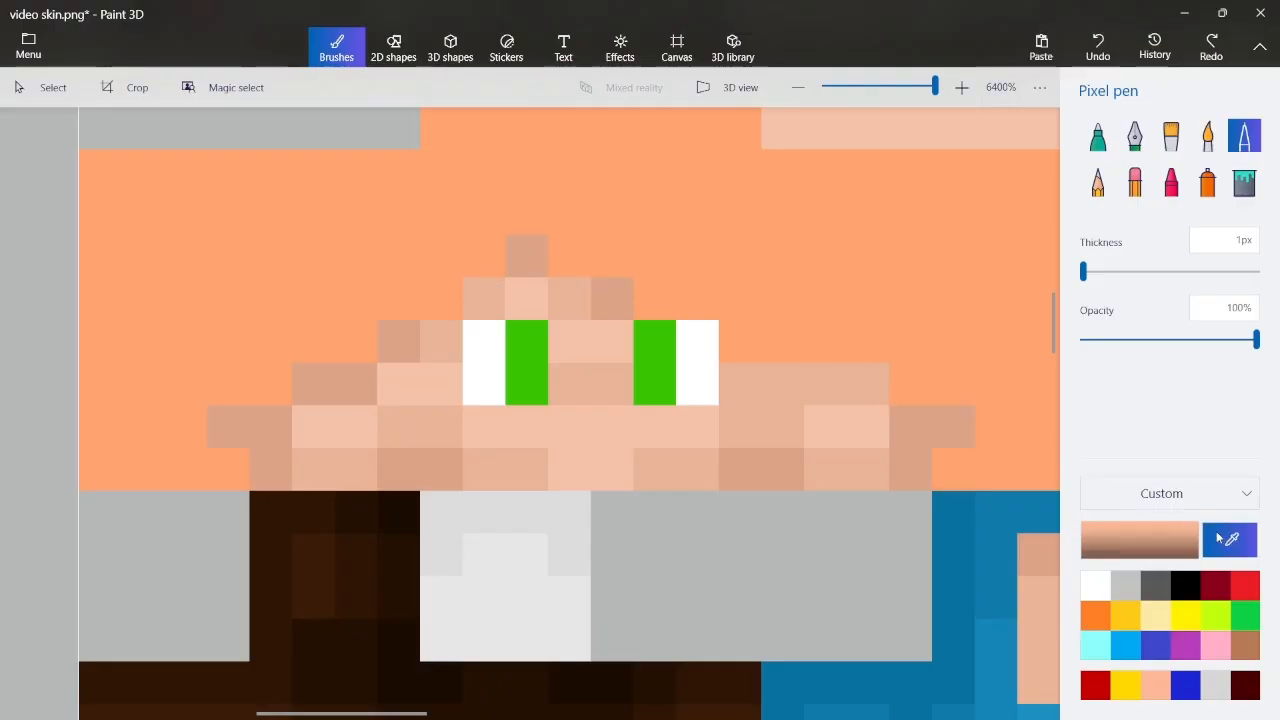
click(628, 334)
click(628, 334)
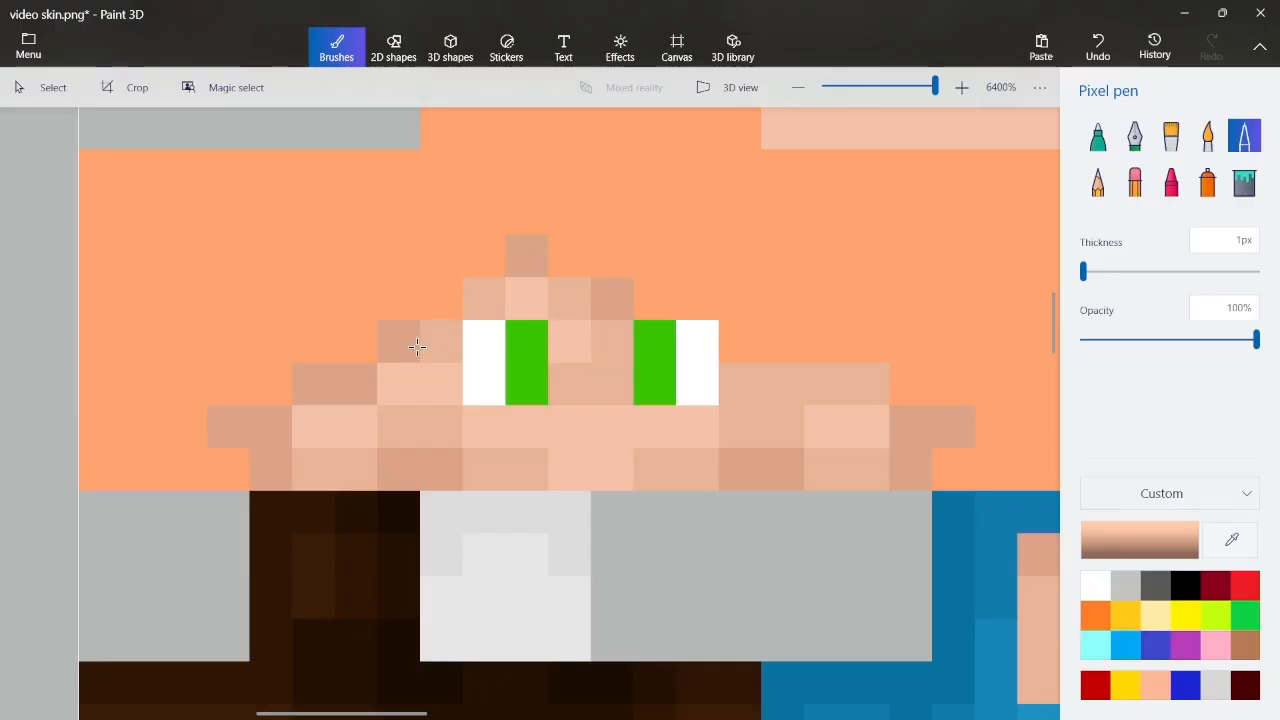
click(403, 380)
click(310, 428)
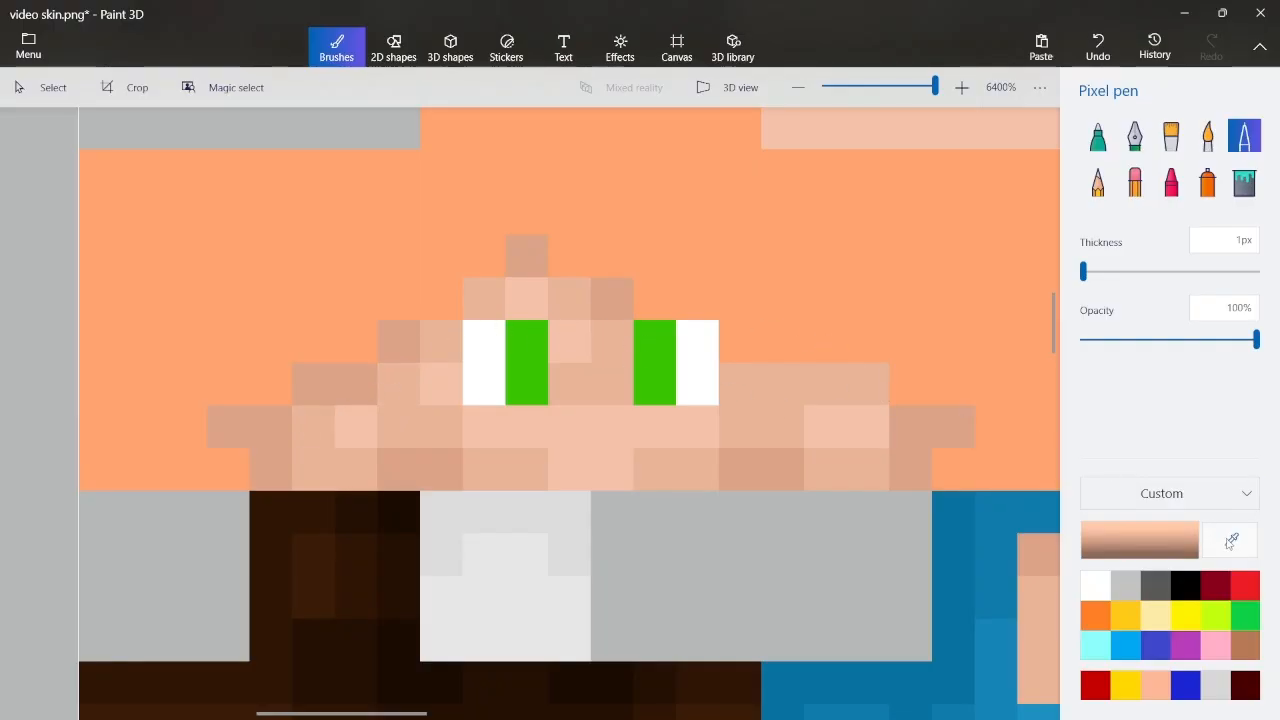
Sample the darker skin tone and darken the three outermost pixels of the skin row beneath the right hairline
click(1231, 540)
click(613, 326)
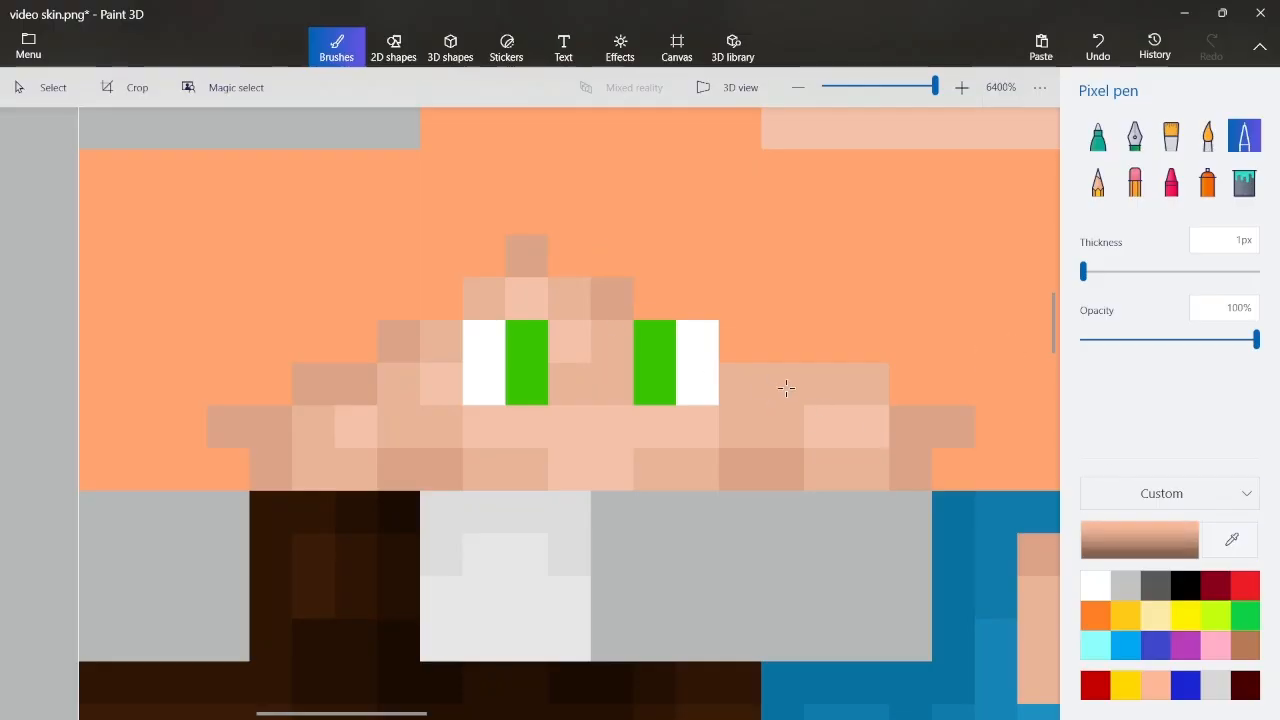
click(790, 388)
key(ctrl+z)
click(864, 390)
click(827, 388)
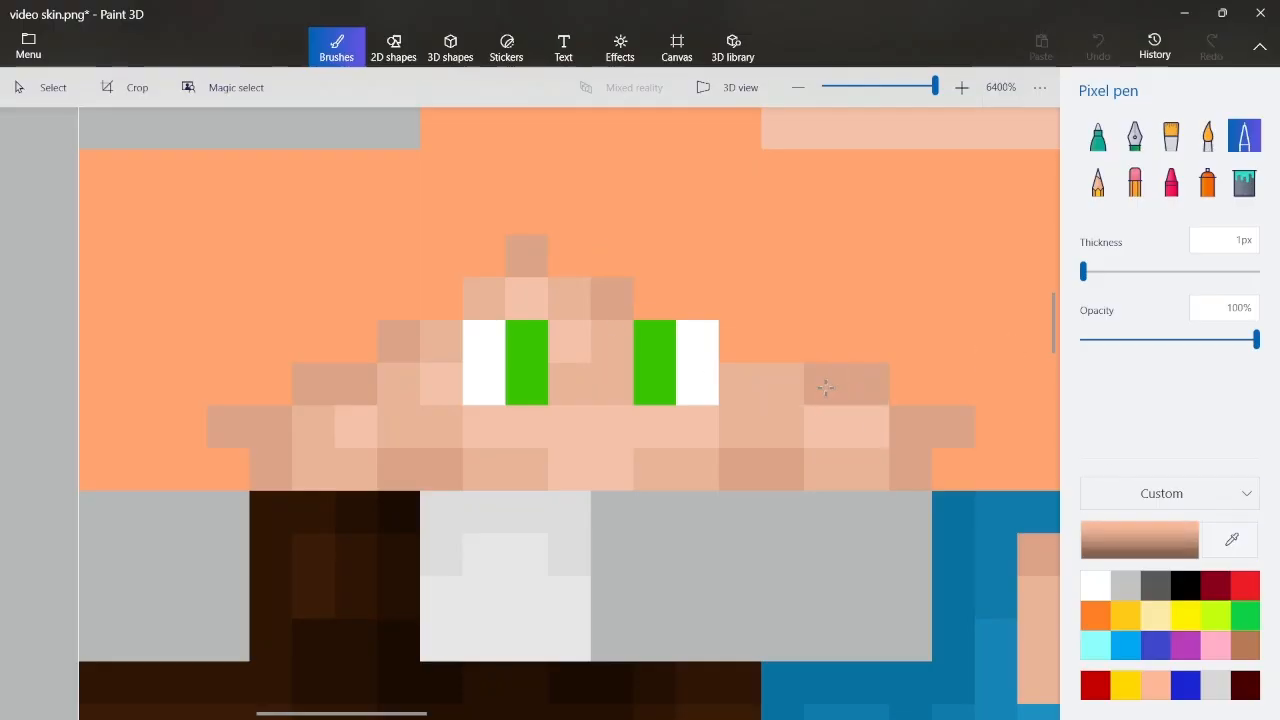
click(778, 384)
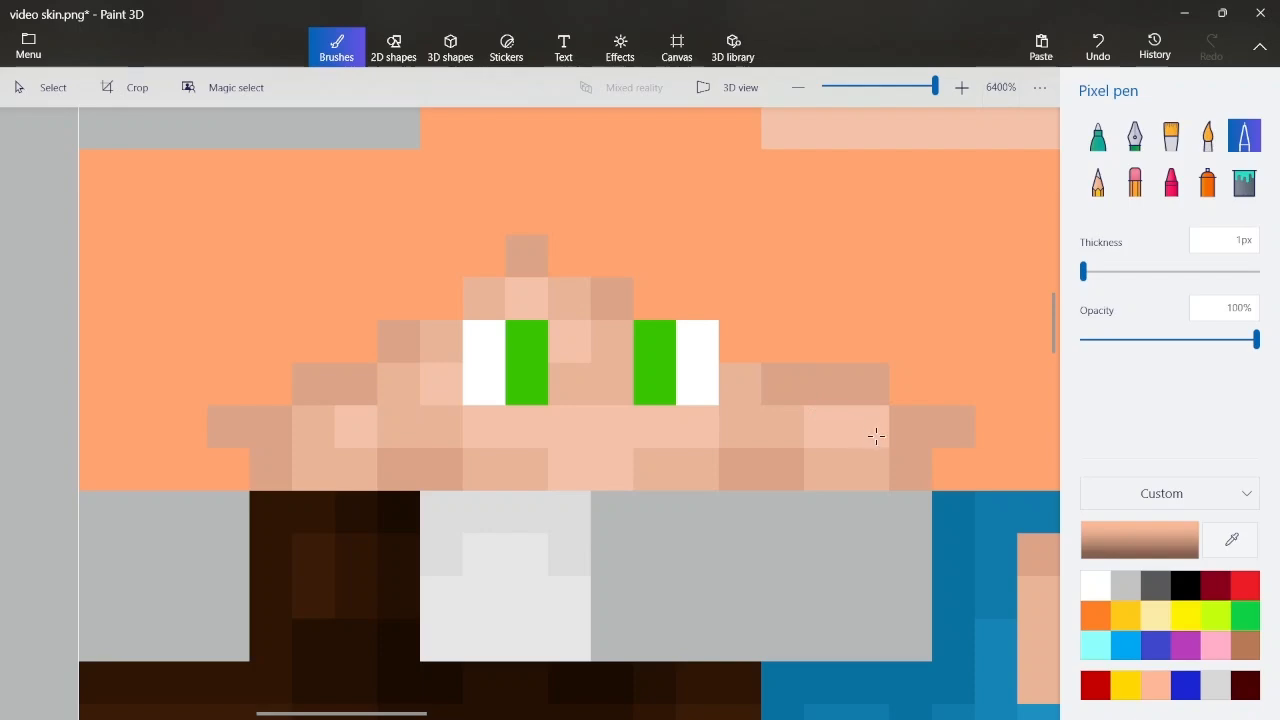
Sample the medium skin tone and shade the outer light pixel on the right cheek
click(1231, 540)
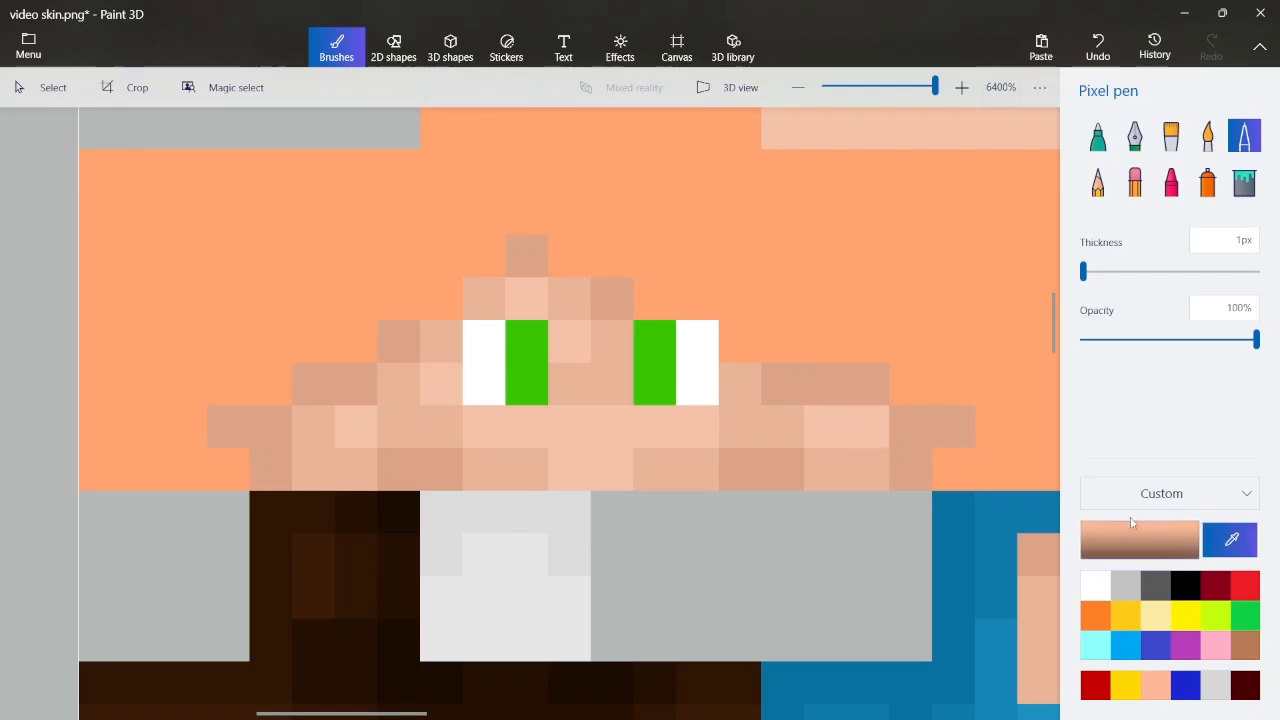
click(878, 465)
scroll(513, 354, down, 1)
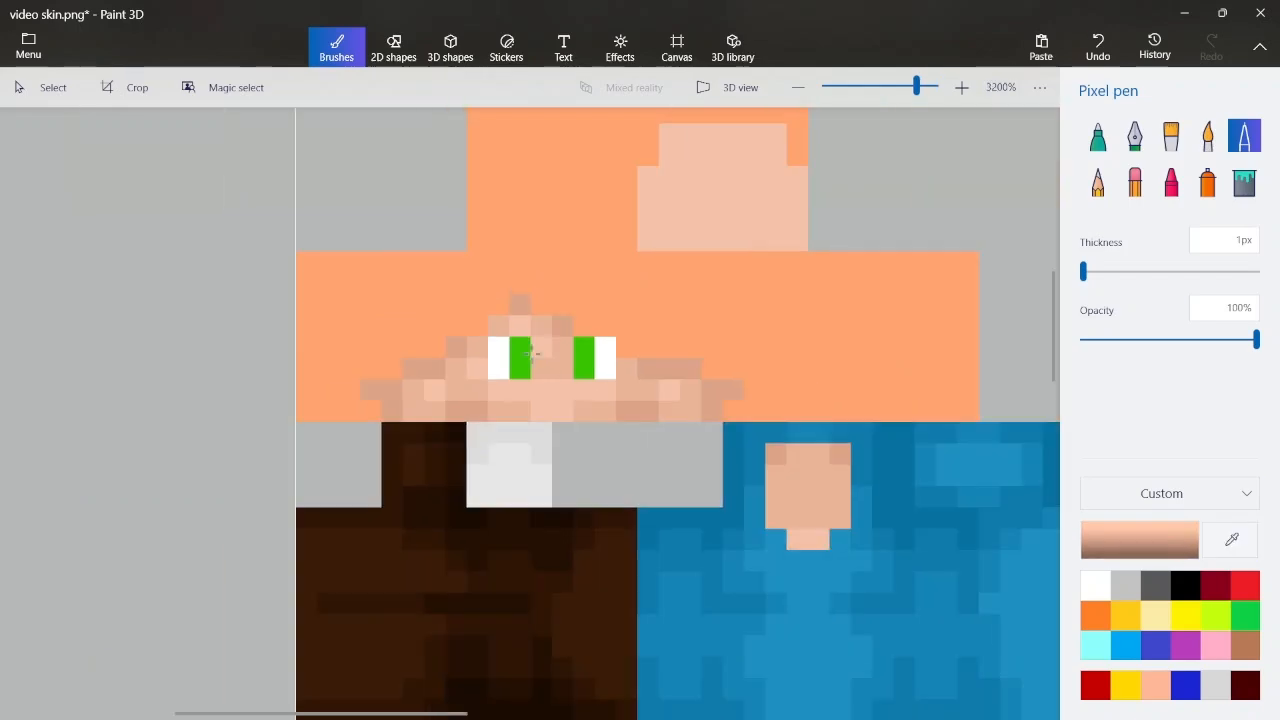
scroll(668, 340, up, 1)
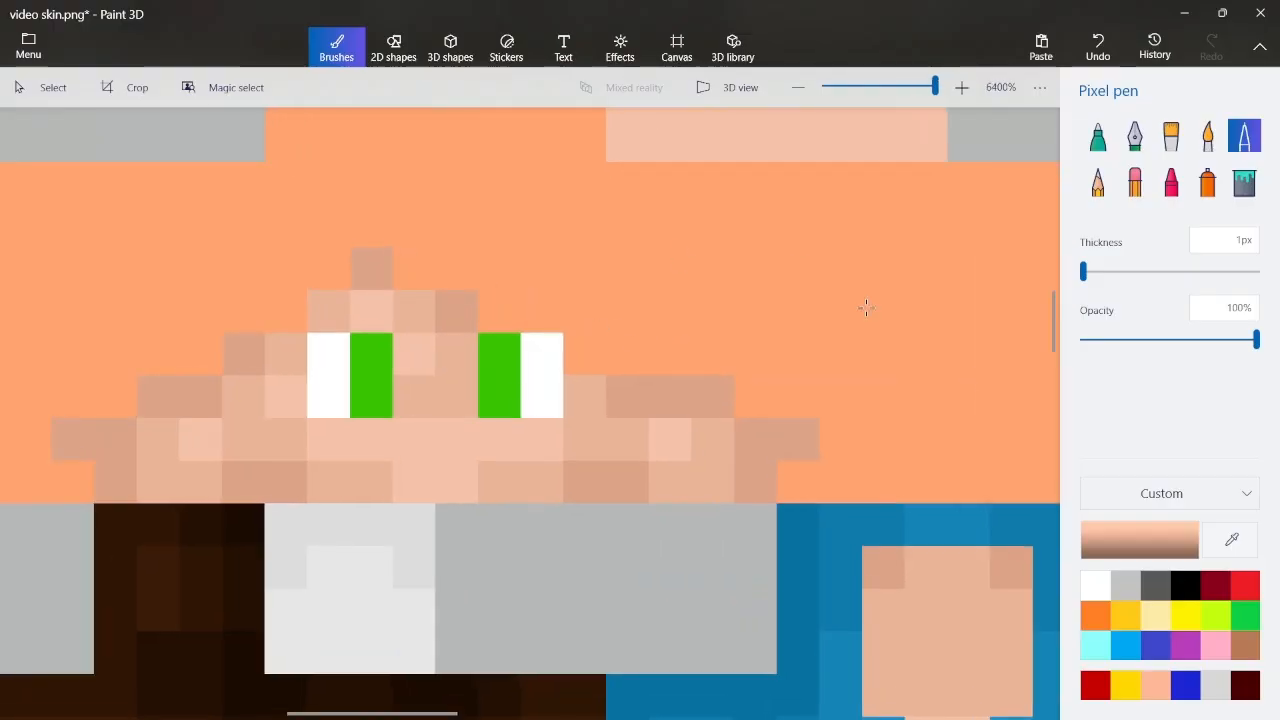
Sample the iris green, mix a slightly darker shade, and paint the upper pixel of both irises with it
click(1212, 536)
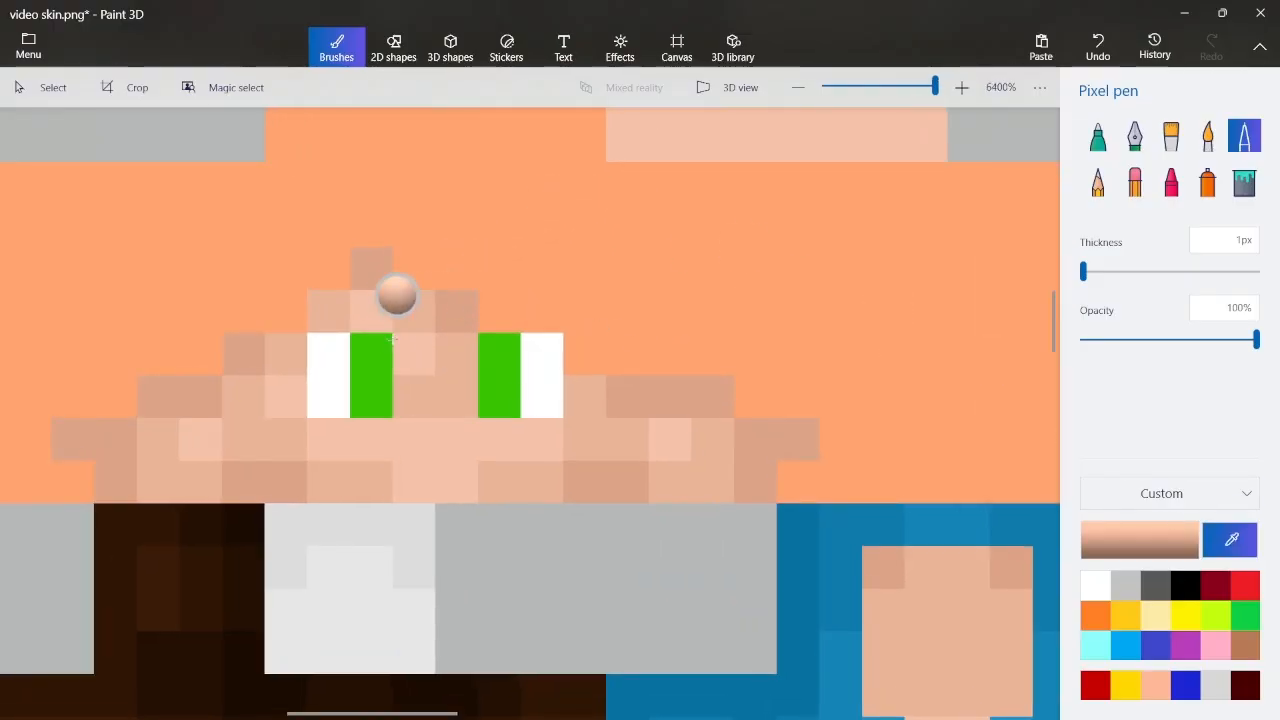
click(388, 340)
click(1140, 540)
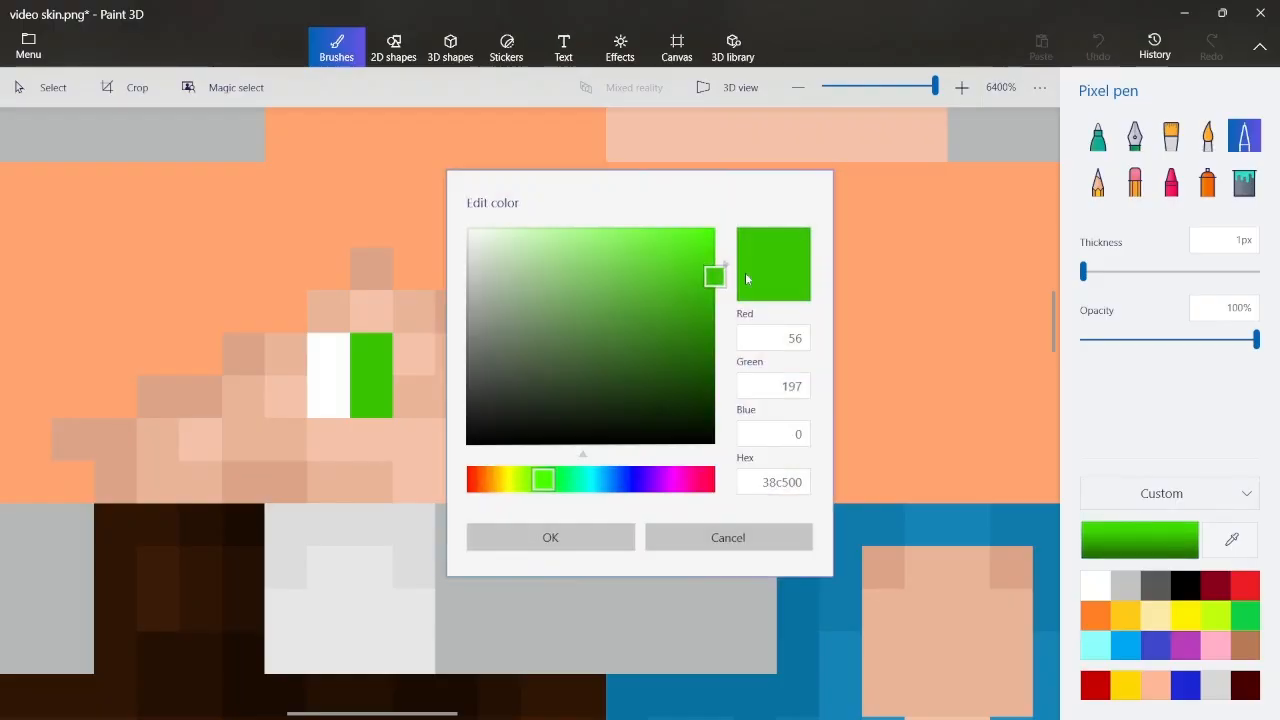
drag(711, 279, 733, 295)
click(600, 530)
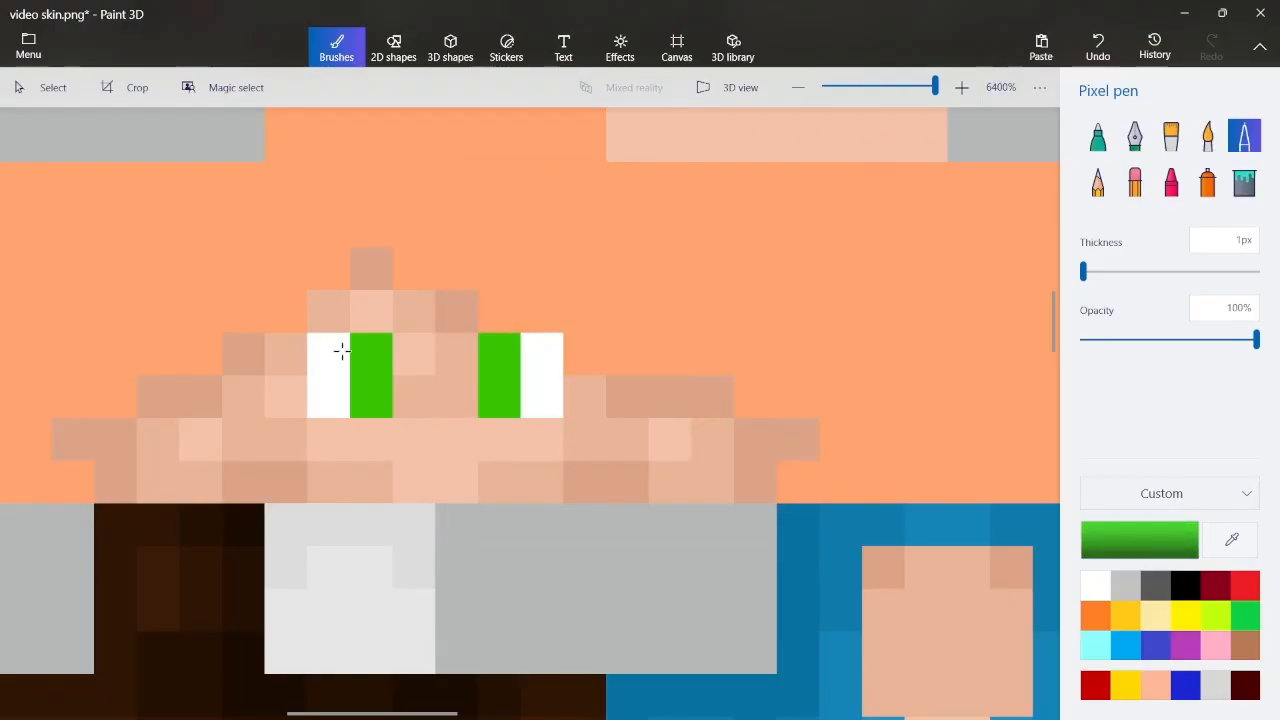
click(371, 354)
click(500, 353)
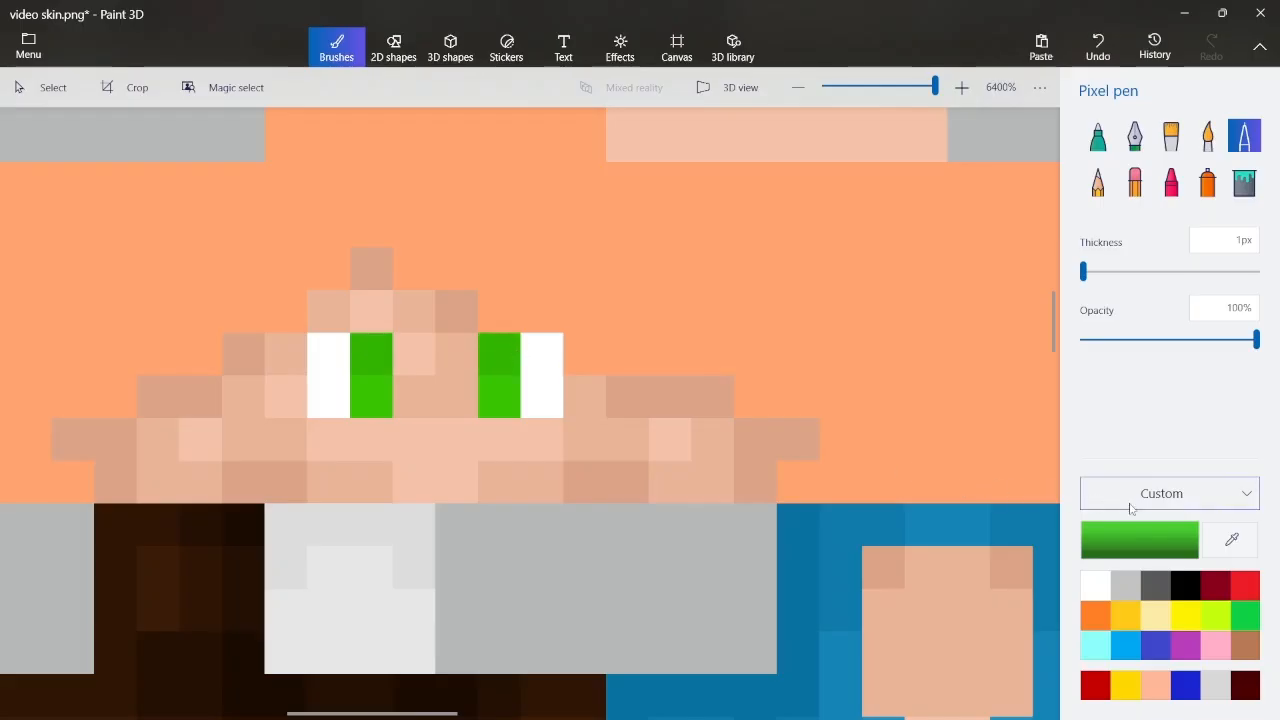
Sample the eye white, darken it to light grey e9e9e9, and paint the upper pixel of both eye whites
click(1232, 540)
click(556, 343)
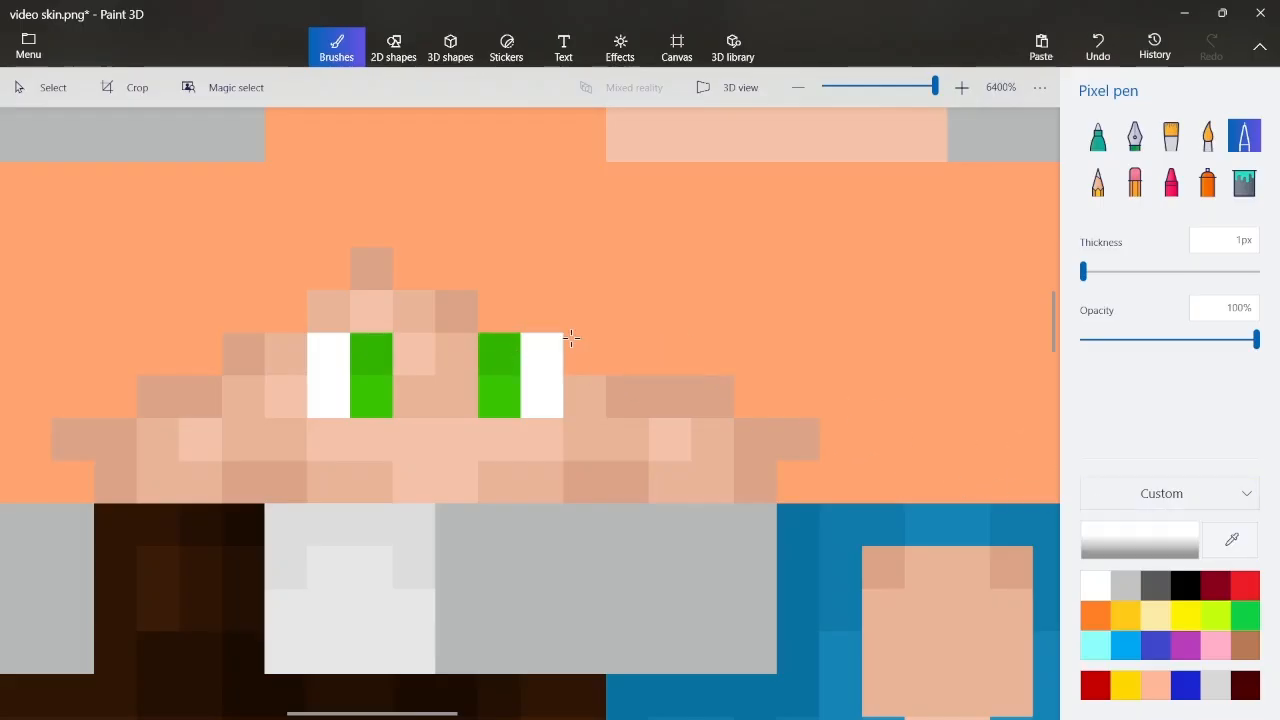
click(1155, 527)
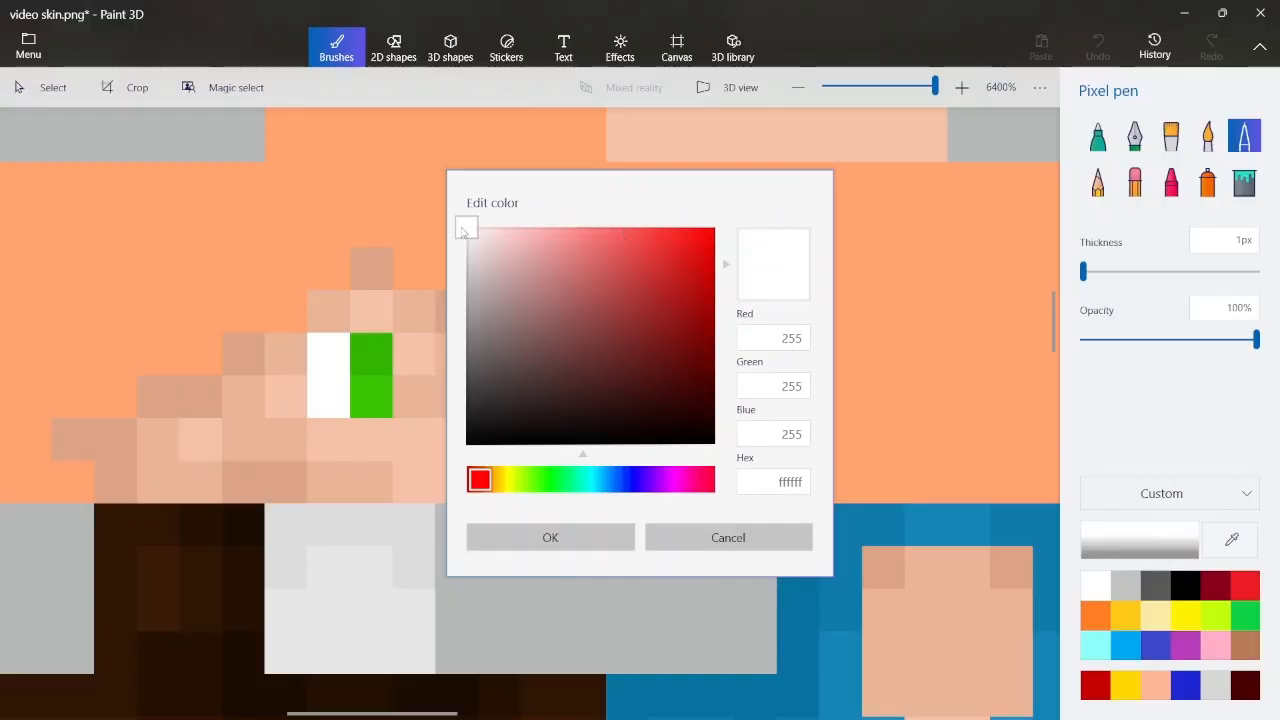
click(452, 238)
drag(452, 238, 456, 254)
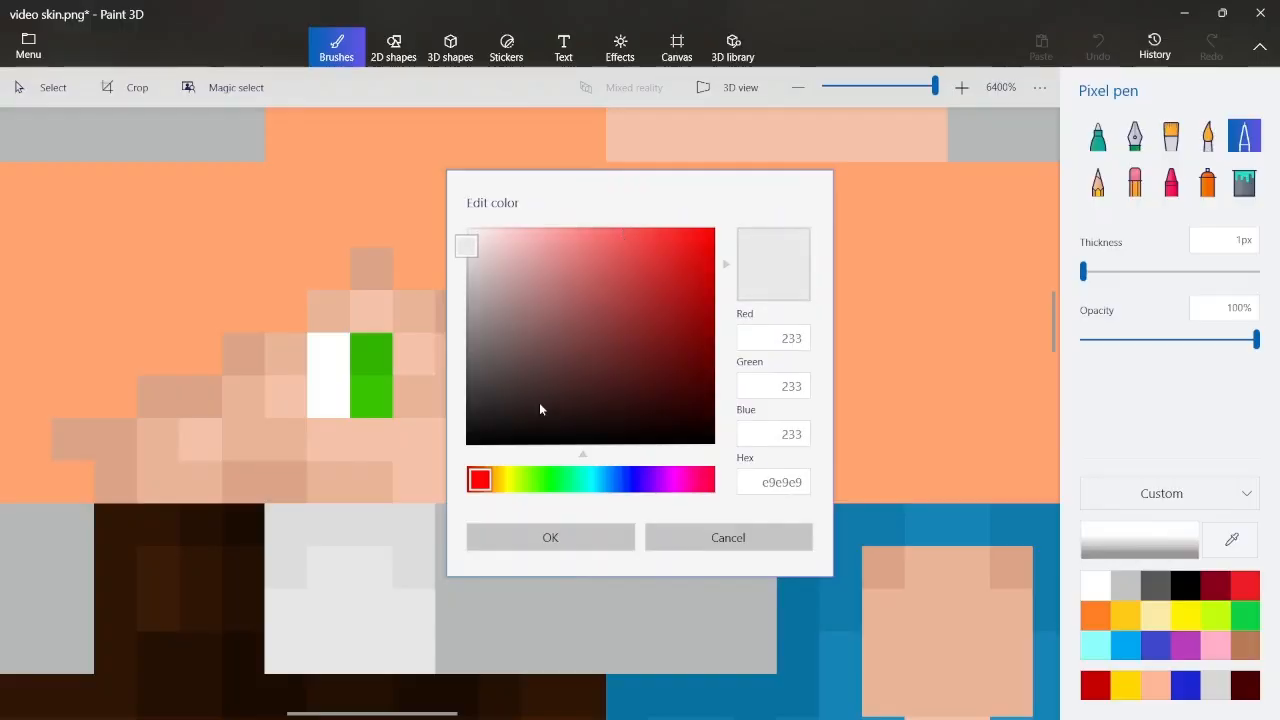
click(550, 537)
click(530, 350)
click(336, 354)
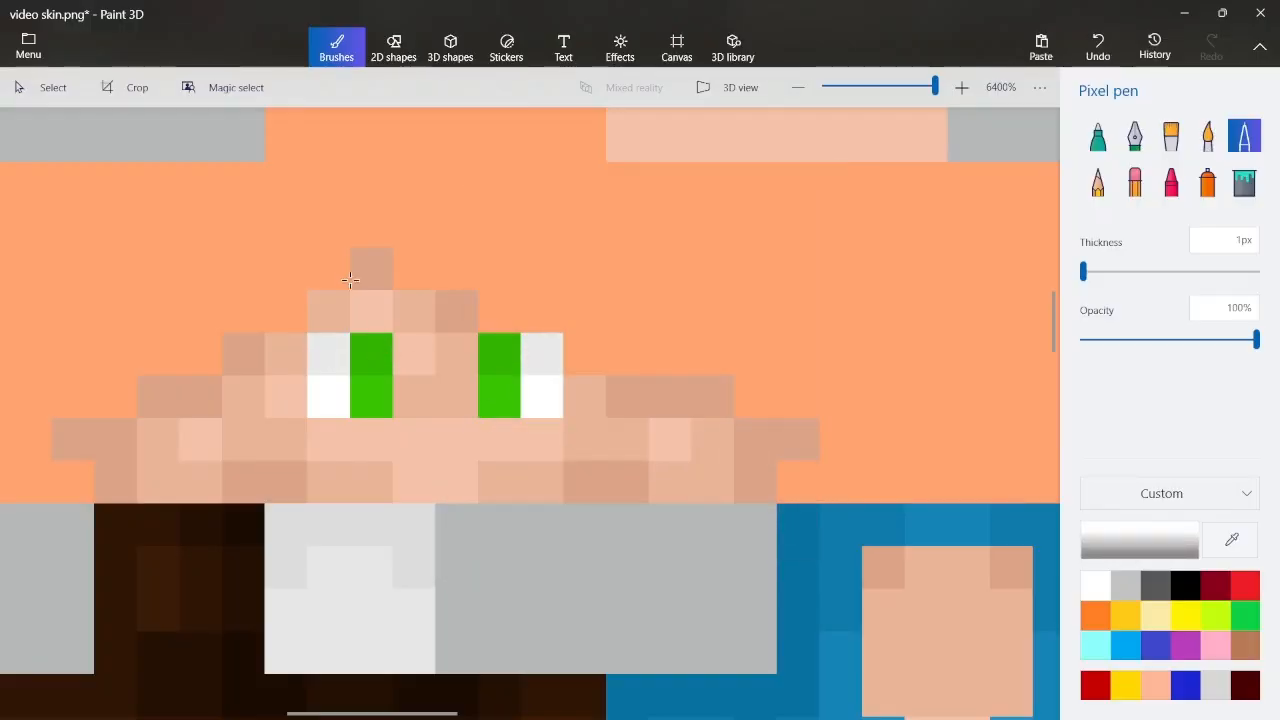
Darken the sampled hair orange to f59762 and shade six top-edge hair pixels around the face's upper-left corner, plus two below
scroll(349, 260, down, 2)
scroll(240, 216, up, 2)
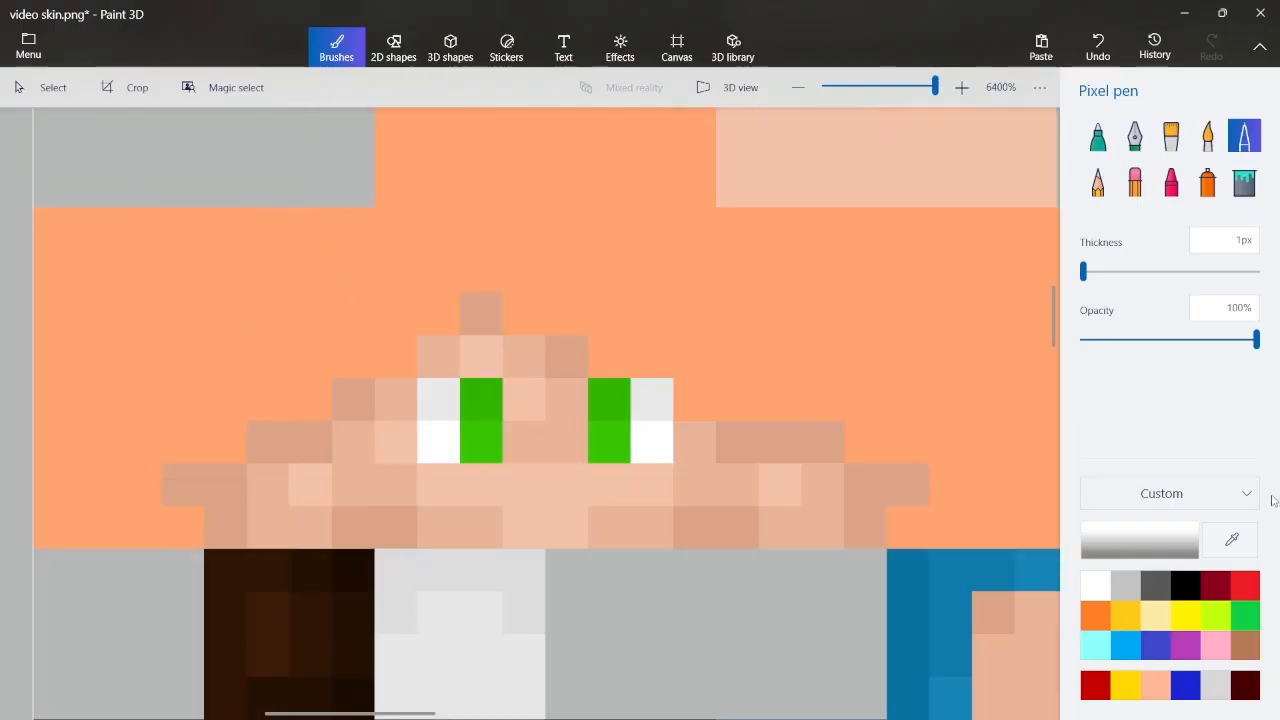
click(1232, 540)
click(818, 343)
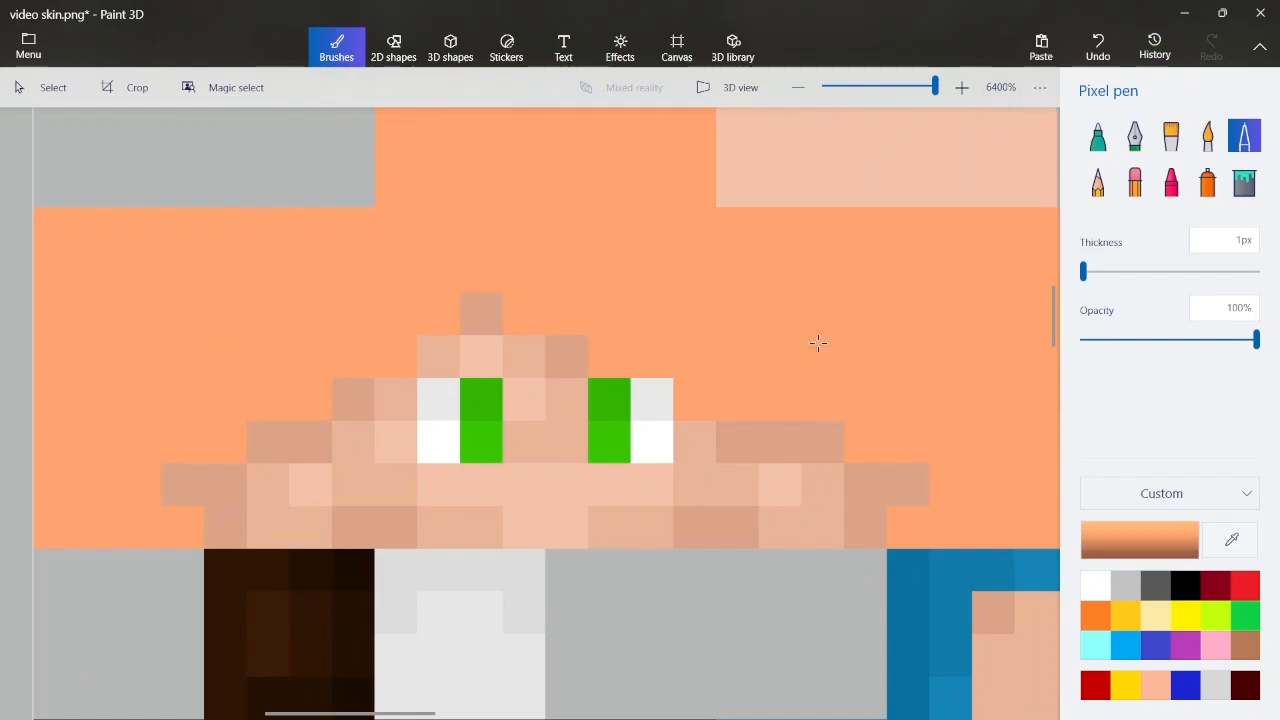
click(1146, 549)
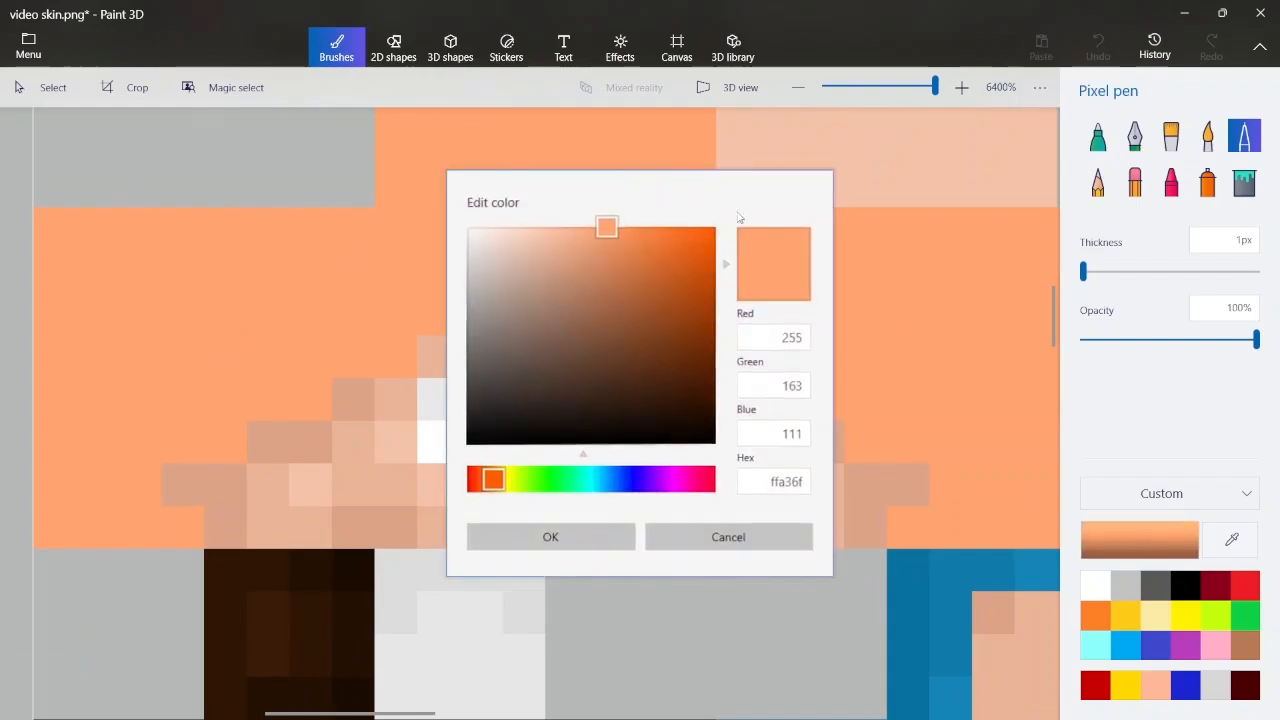
click(614, 236)
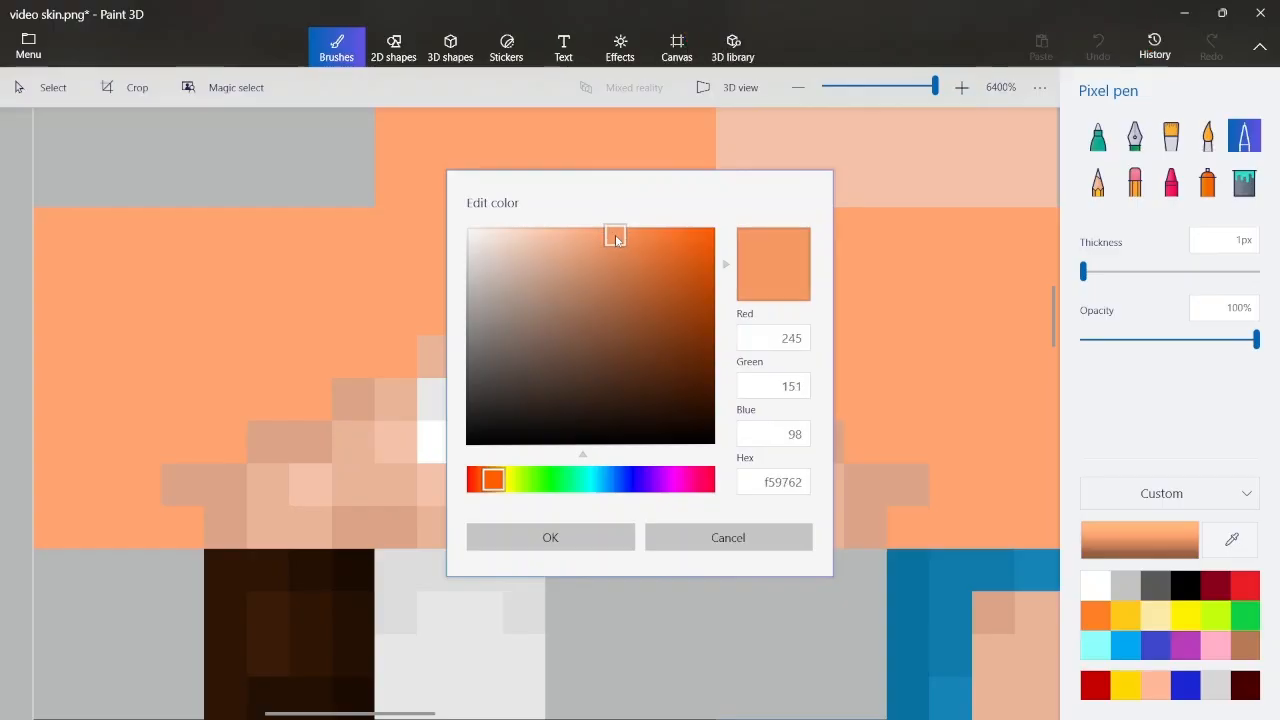
click(608, 537)
mouse_move(380, 236)
mouse_down()
mouse_move(396, 254)
mouse_move(446, 230)
mouse_up()
click(468, 226)
mouse_move(362, 256)
mouse_down()
mouse_move(261, 219)
mouse_move(282, 227)
mouse_move(248, 237)
mouse_up()
Shade the upper-left and lower-left corners of the side hair with four darker orange pixels each
drag(105, 229, 50, 229)
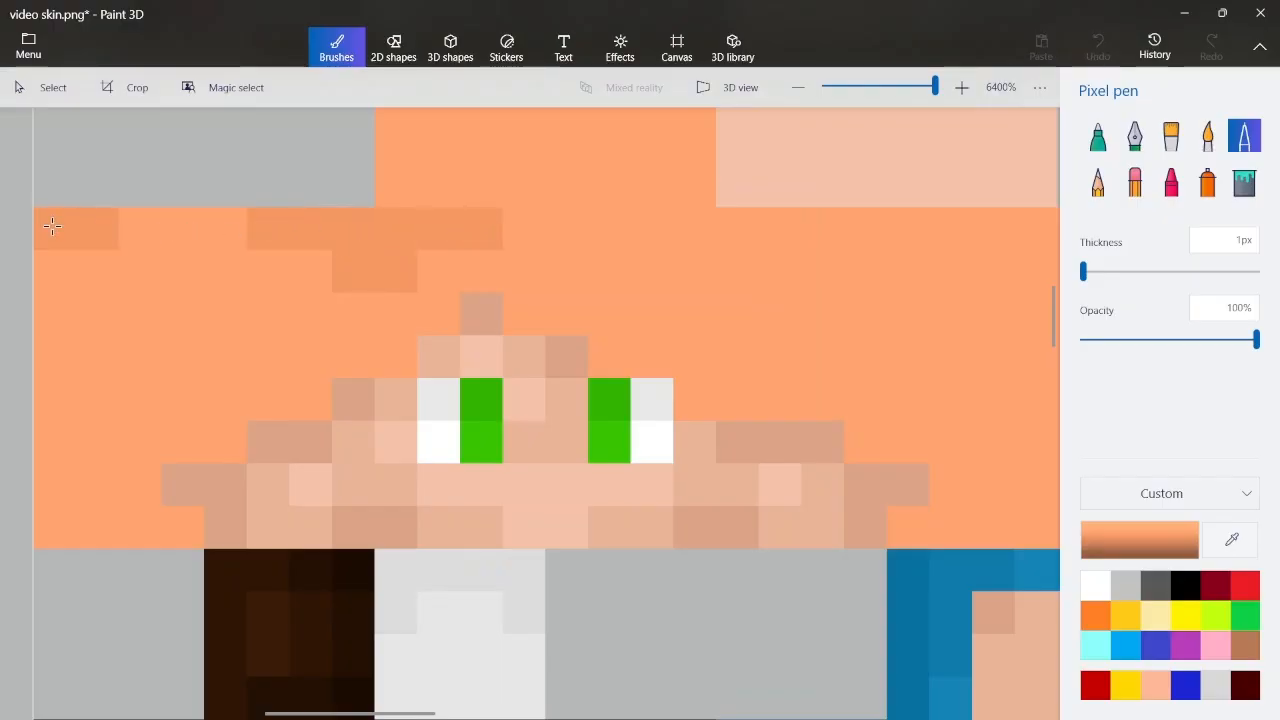
click(52, 270)
click(138, 229)
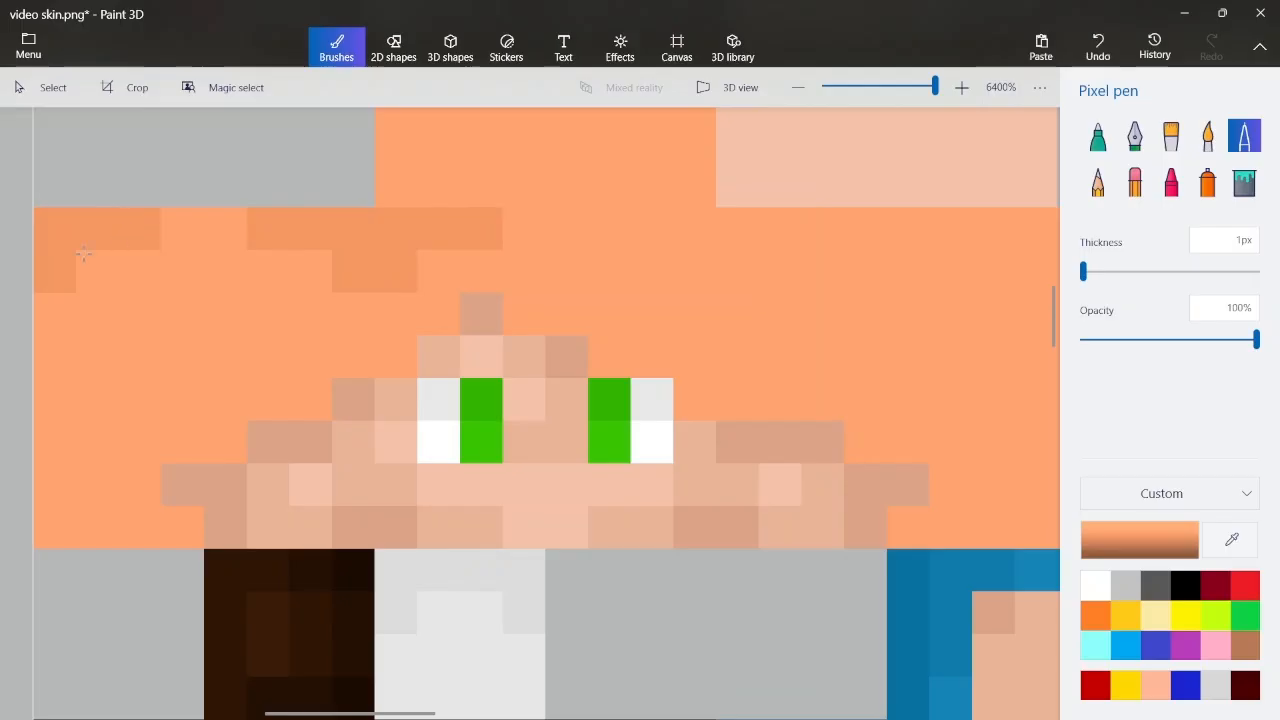
click(52, 487)
drag(52, 527, 135, 520)
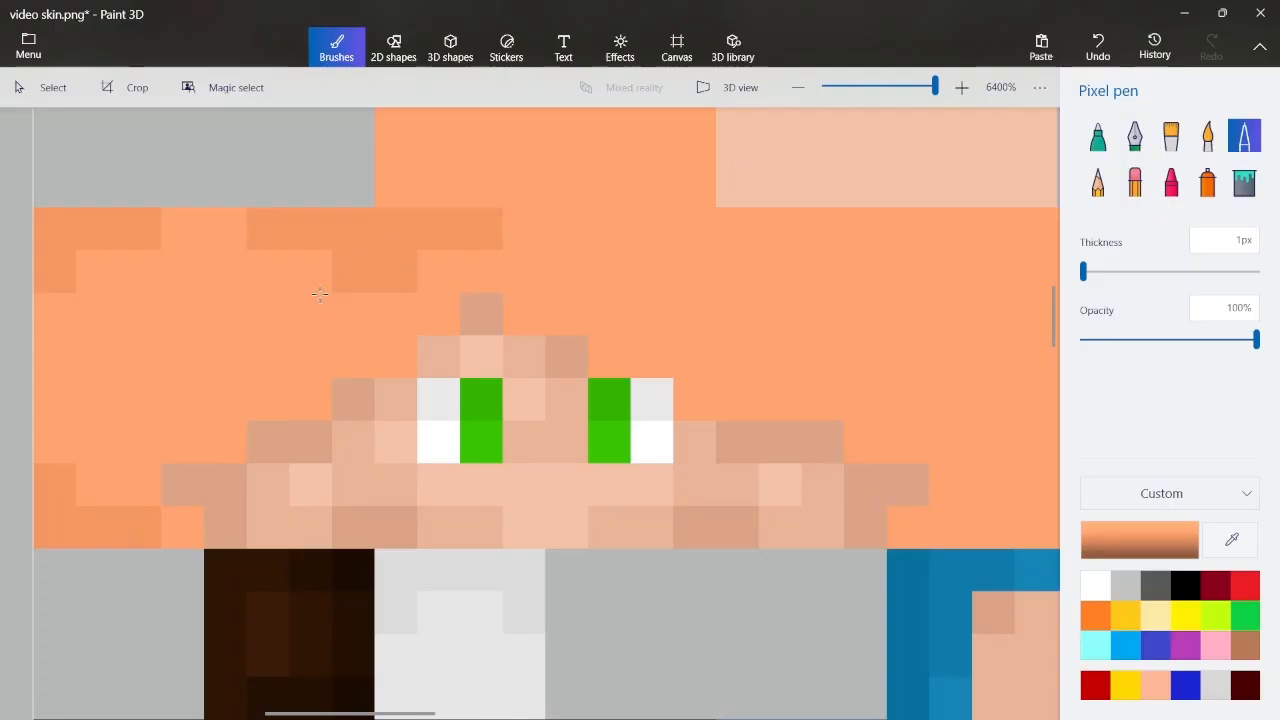
mouse_move(272, 320)
mouse_down()
mouse_move(205, 329)
mouse_move(192, 366)
mouse_move(132, 369)
mouse_up()
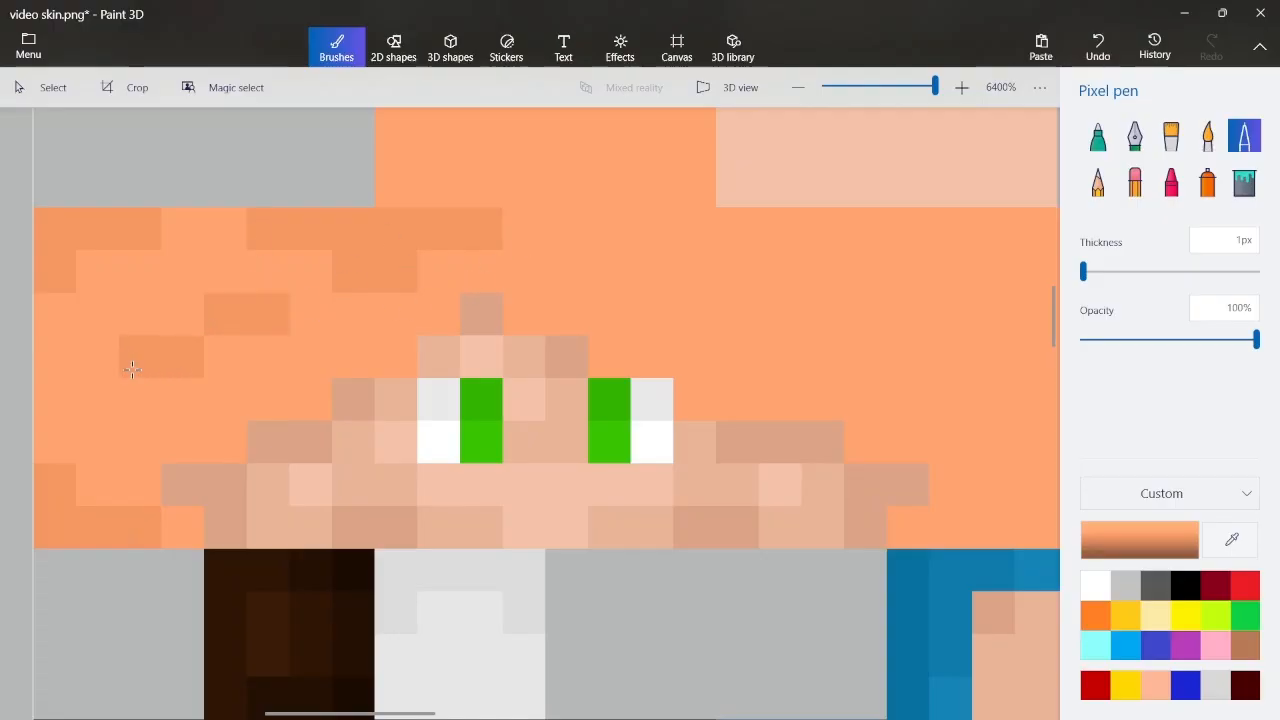
click(124, 435)
drag(231, 390, 257, 391)
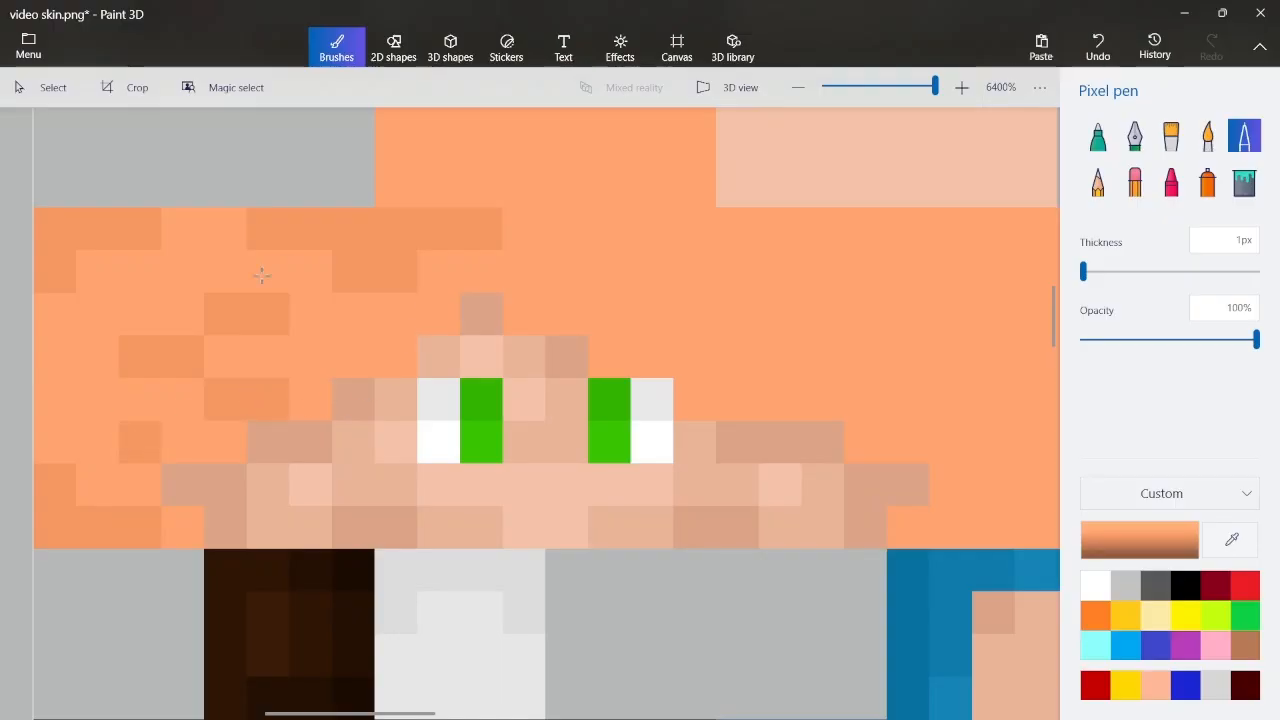
key(ctrl+z)
key(ctrl+z)
key(ctrl+z)
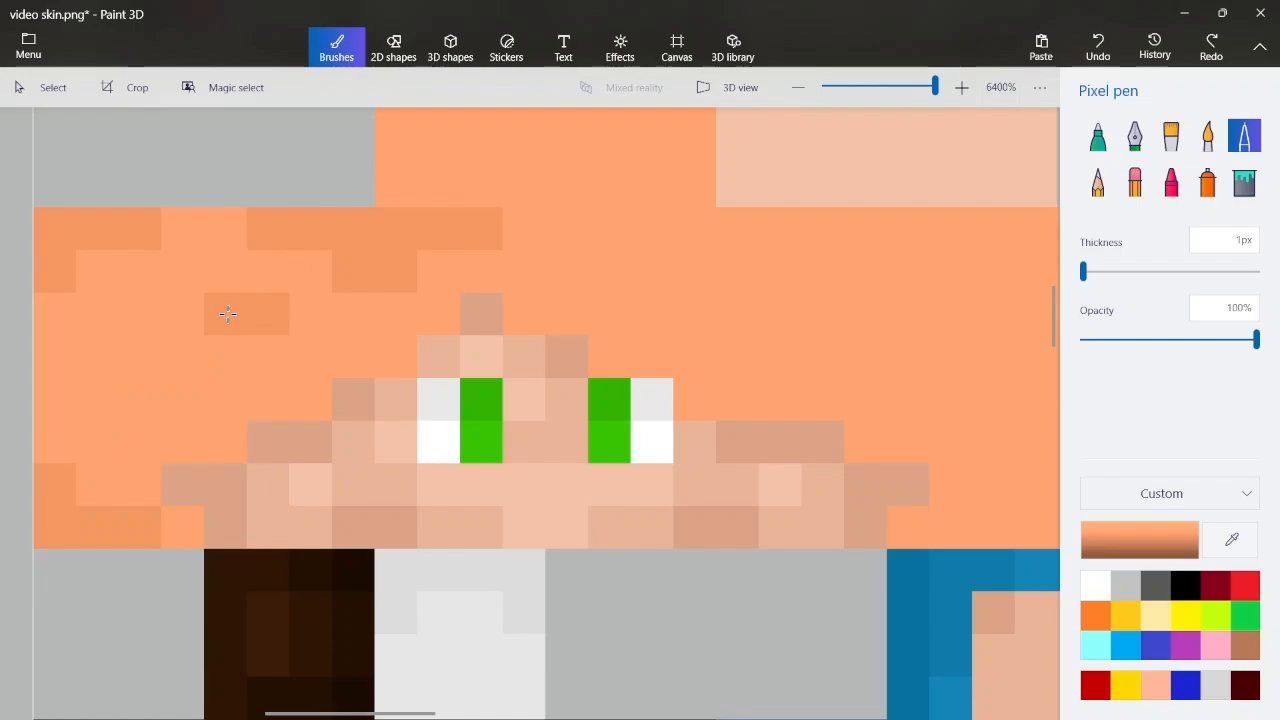
key(ctrl+z)
Add scattered darker orange strands to the left side hair and one pixel left of the topmost forehead pixel
drag(227, 315, 175, 317)
click(137, 345)
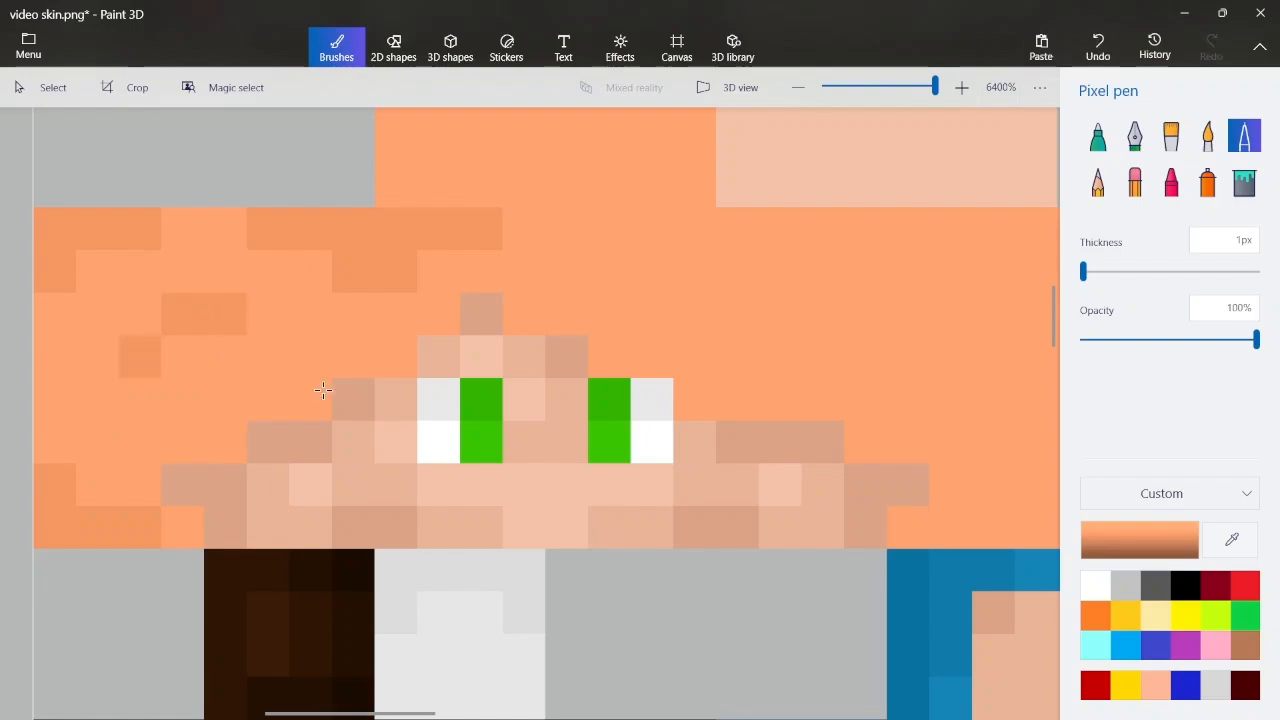
drag(323, 391, 263, 400)
click(170, 447)
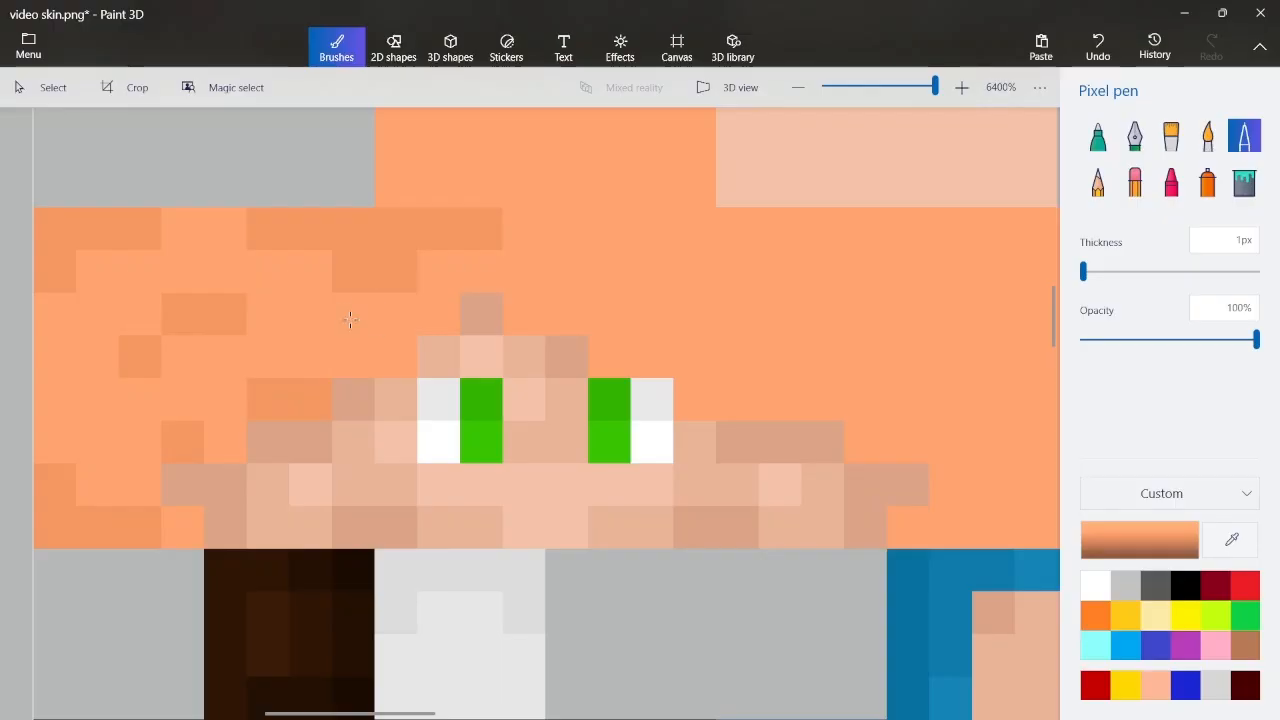
click(436, 314)
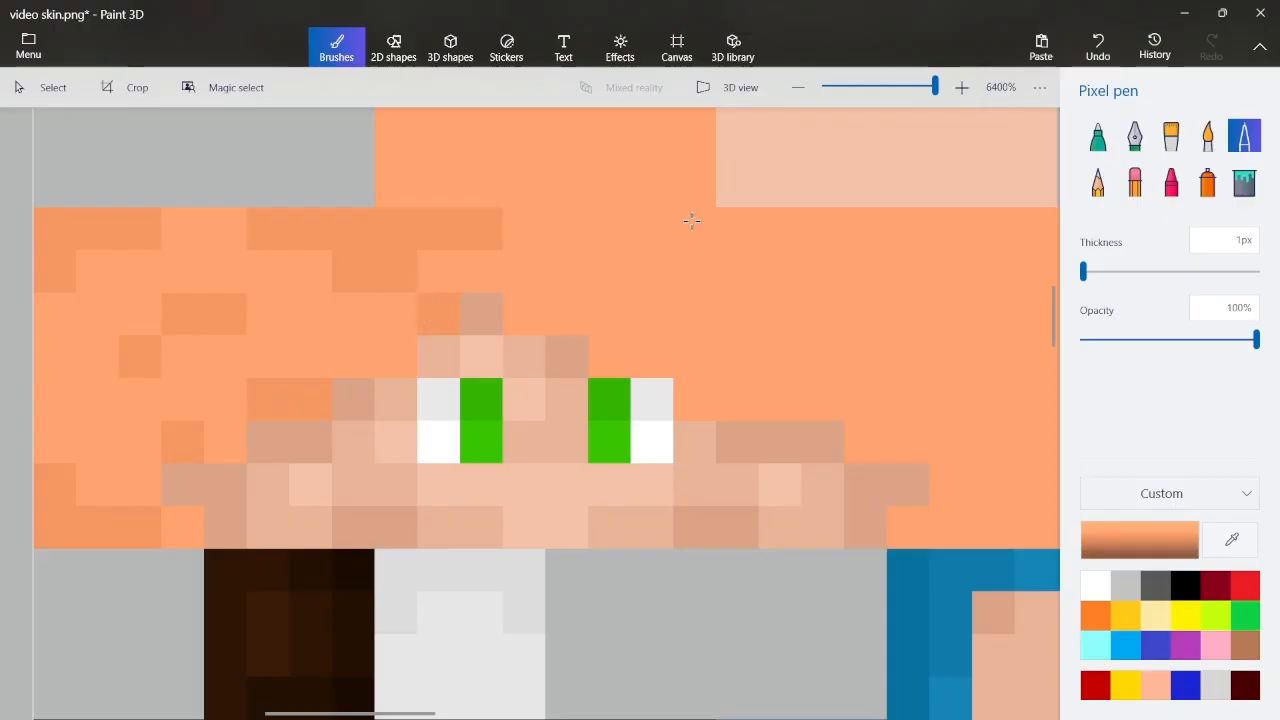
Shade the front hair's upper-right corner, one pixel beside the forehead peak, two above the right eye, and one outside it
drag(692, 223, 600, 228)
click(694, 274)
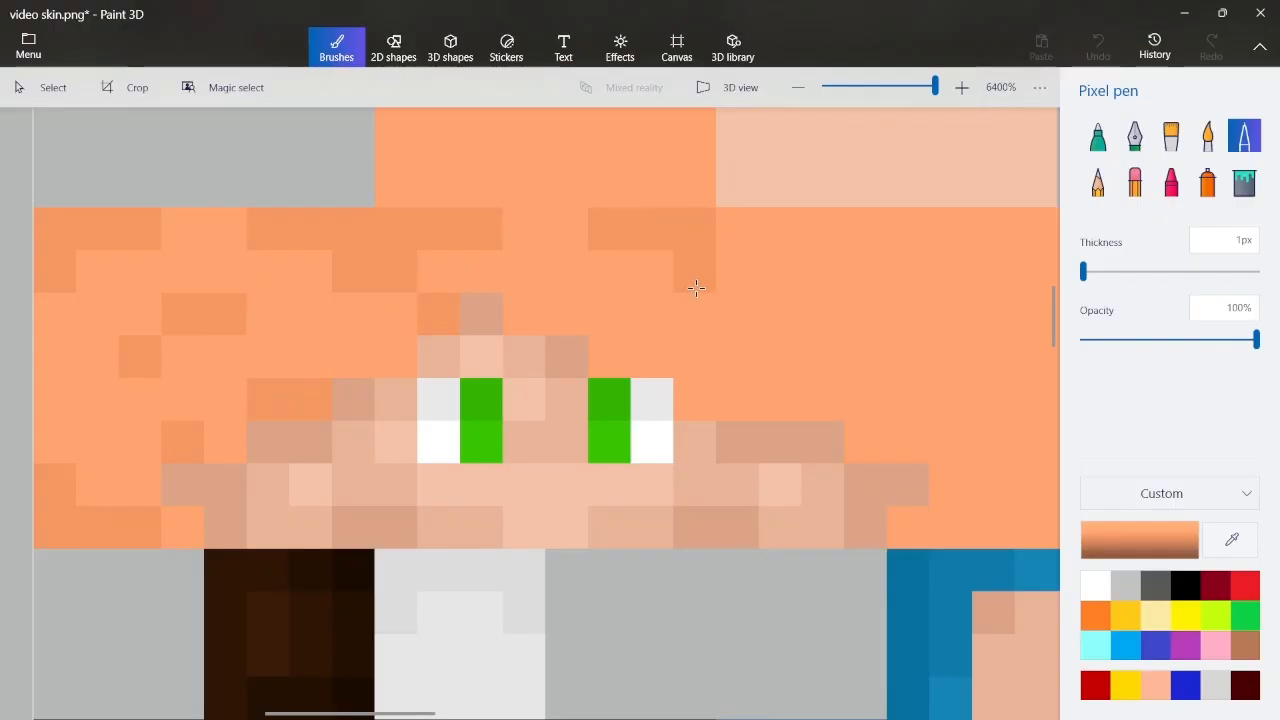
click(567, 315)
drag(603, 357, 697, 360)
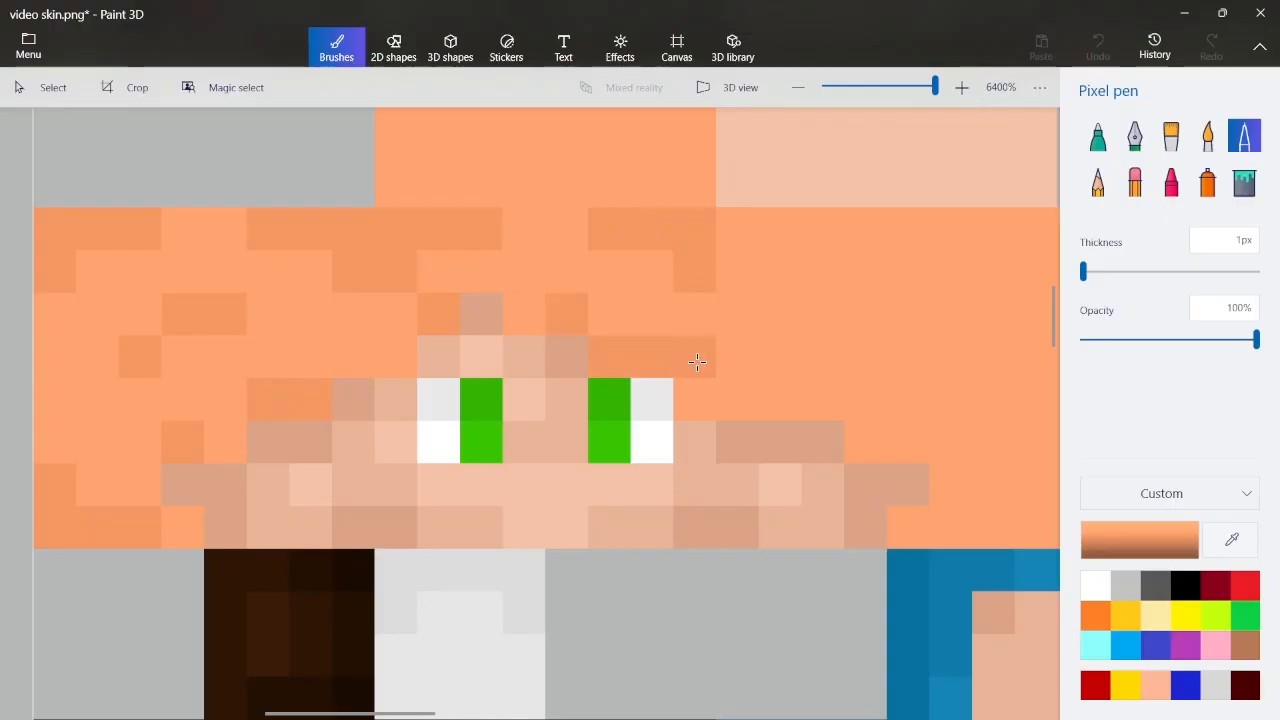
key(ctrl+z)
drag(600, 357, 643, 354)
click(690, 400)
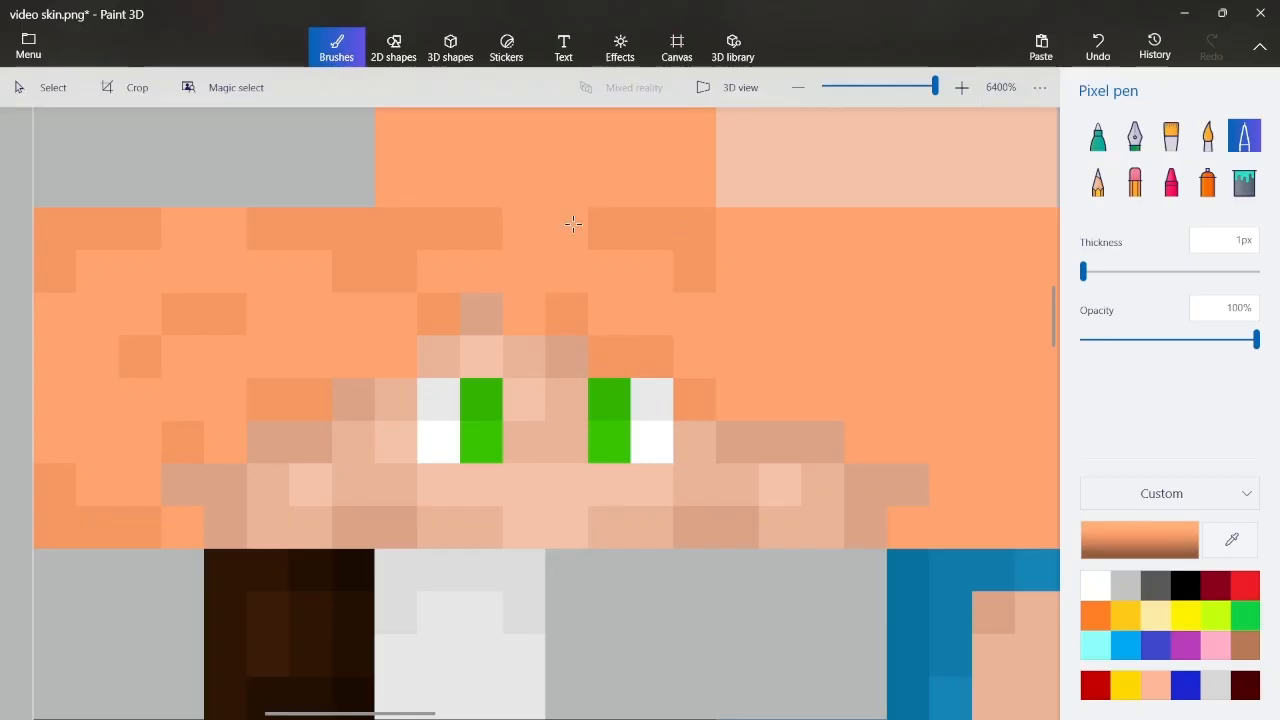
Shade the right side hair darker orange with three top-edge pixels beside the face, four in the upper-right corner, and the lower-right corner
scroll(567, 196, down, 5)
scroll(566, 177, up, 5)
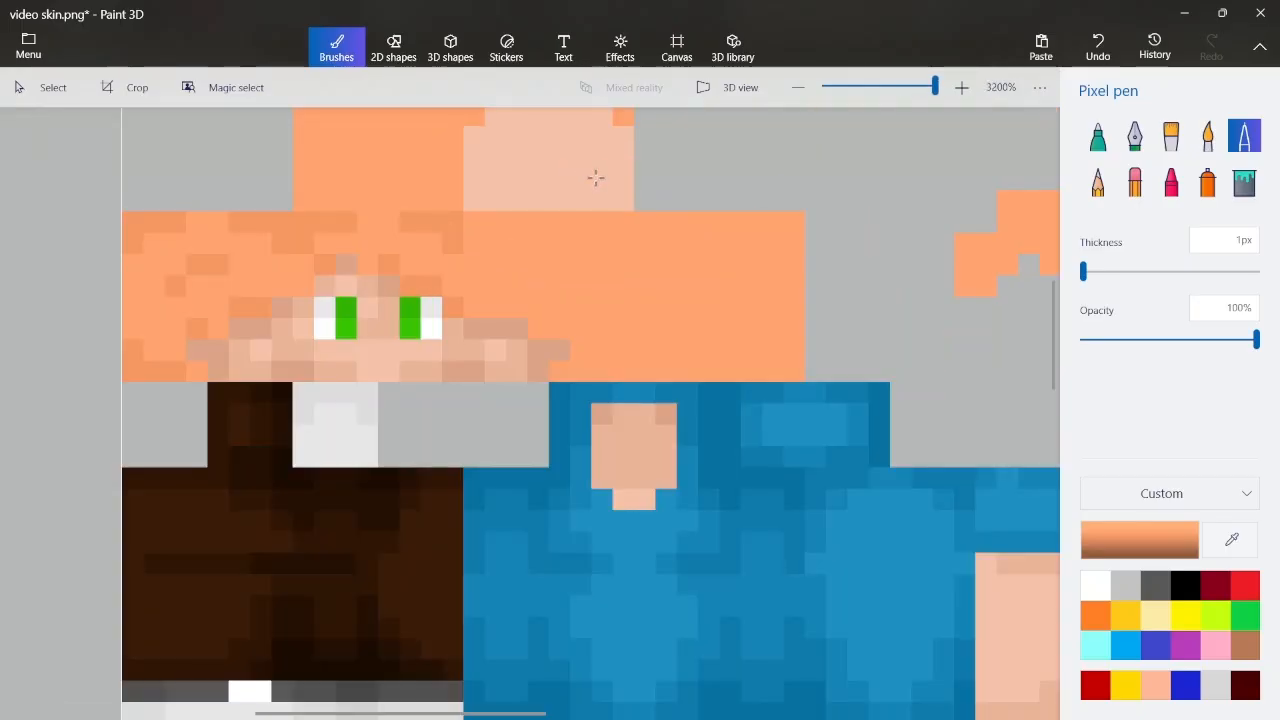
drag(356, 308, 358, 272)
click(396, 272)
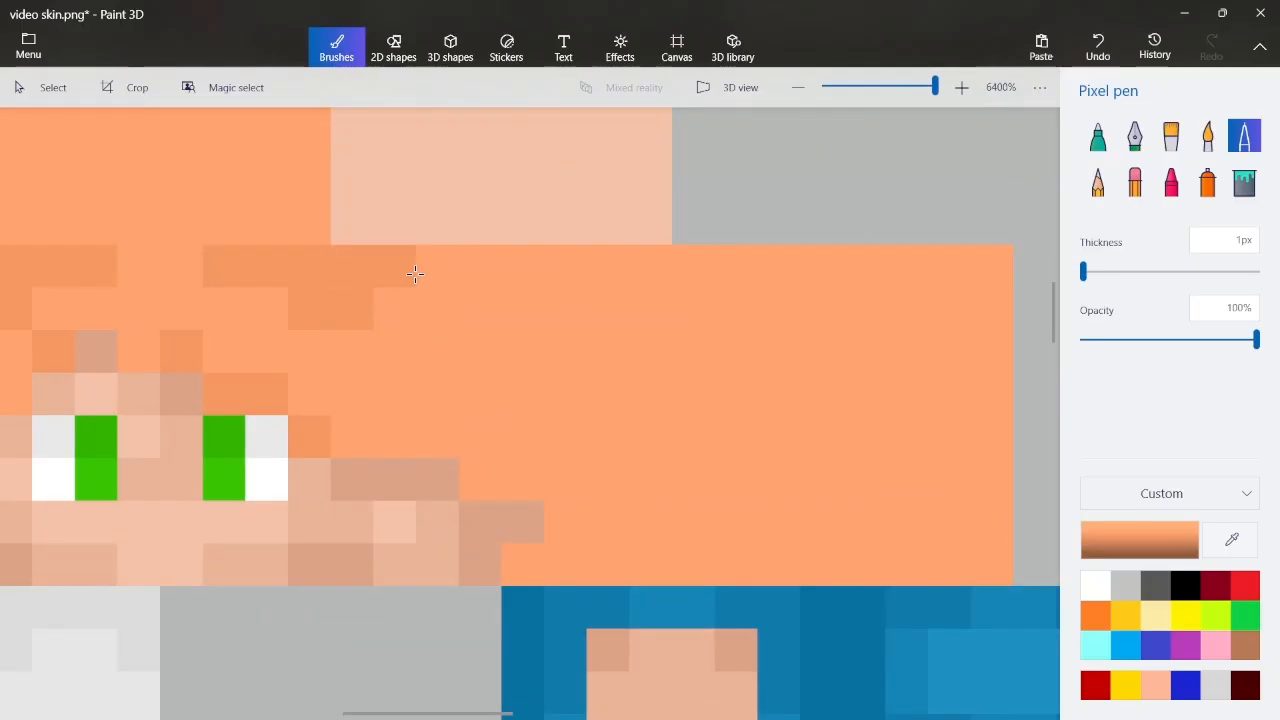
click(436, 270)
drag(610, 279, 643, 277)
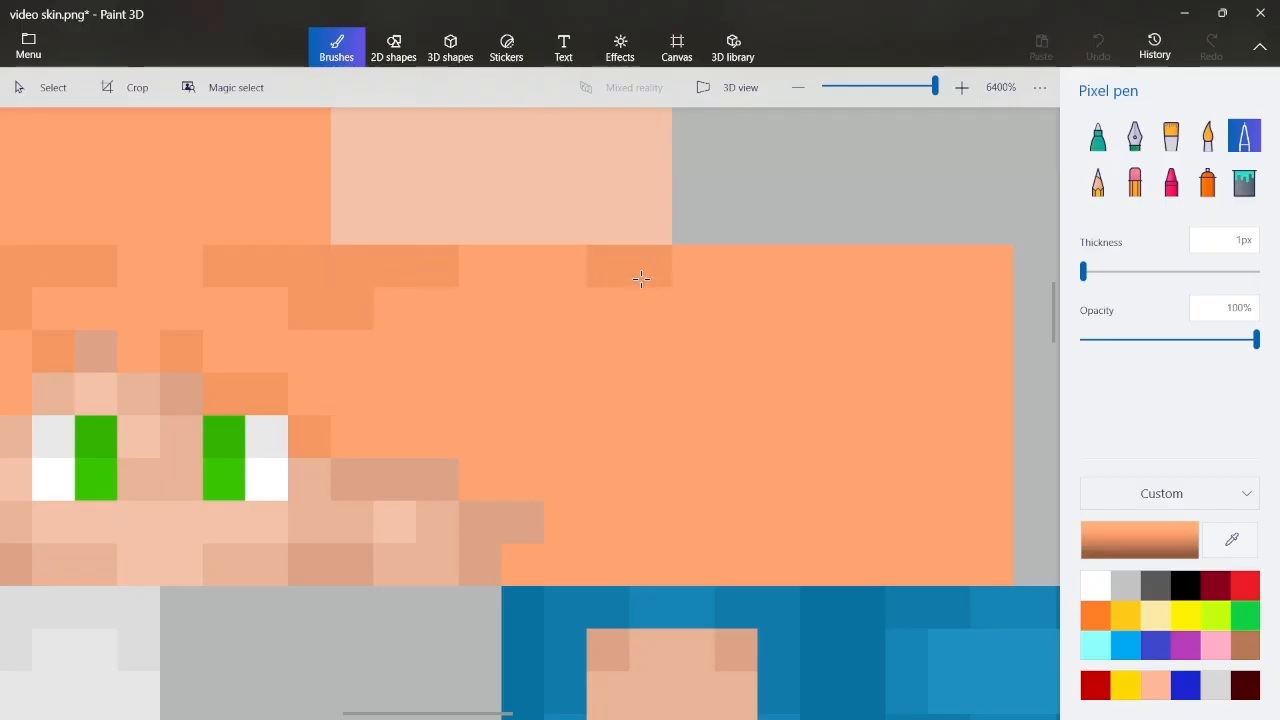
click(565, 266)
click(634, 301)
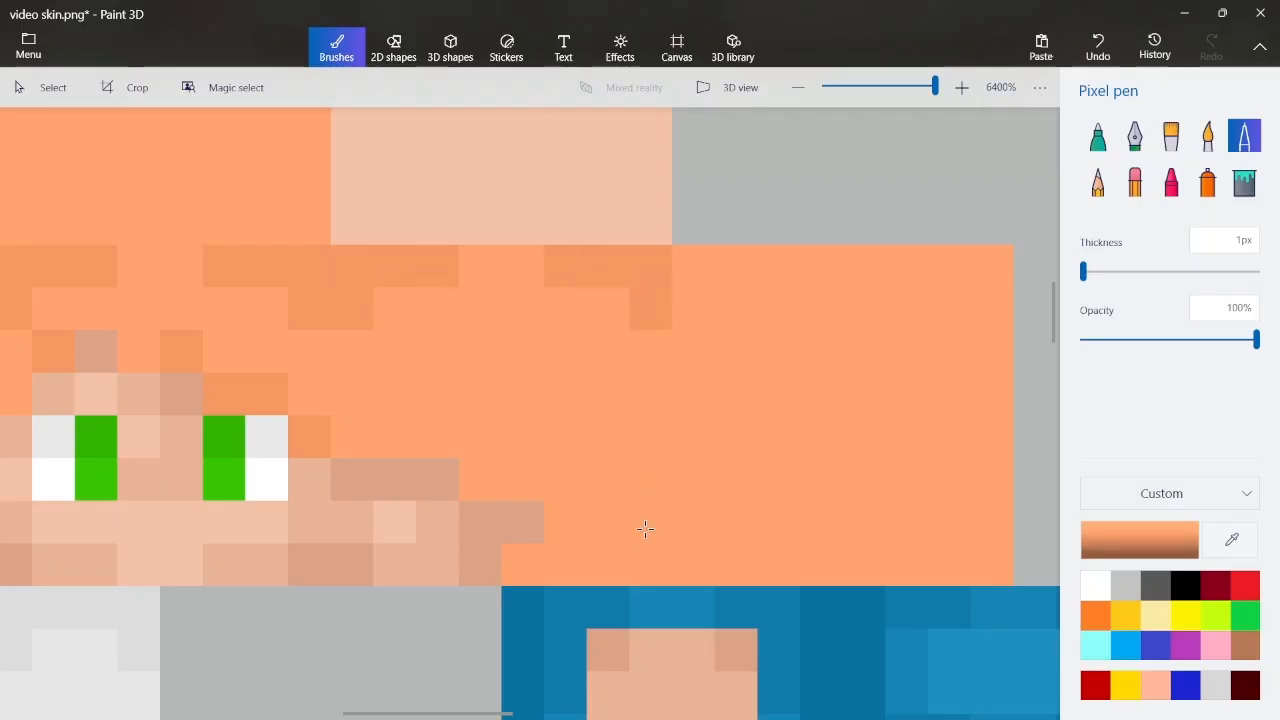
mouse_move(645, 529)
mouse_down()
mouse_move(644, 562)
mouse_move(580, 557)
mouse_up()
scroll(535, 443, down, 2)
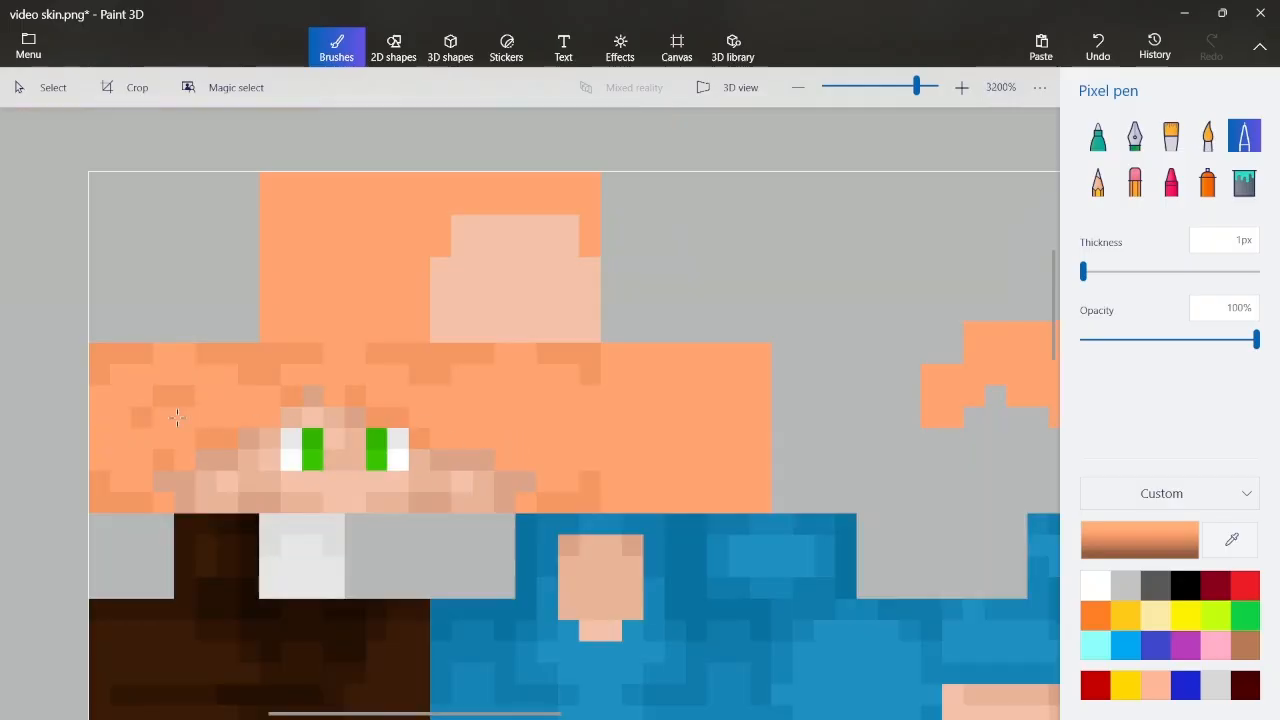
Extend the left side hair shading down the outer edge, around the top-edge patches, and by one pixel in the lower-left corner
scroll(68, 396, up, 2)
click(100, 402)
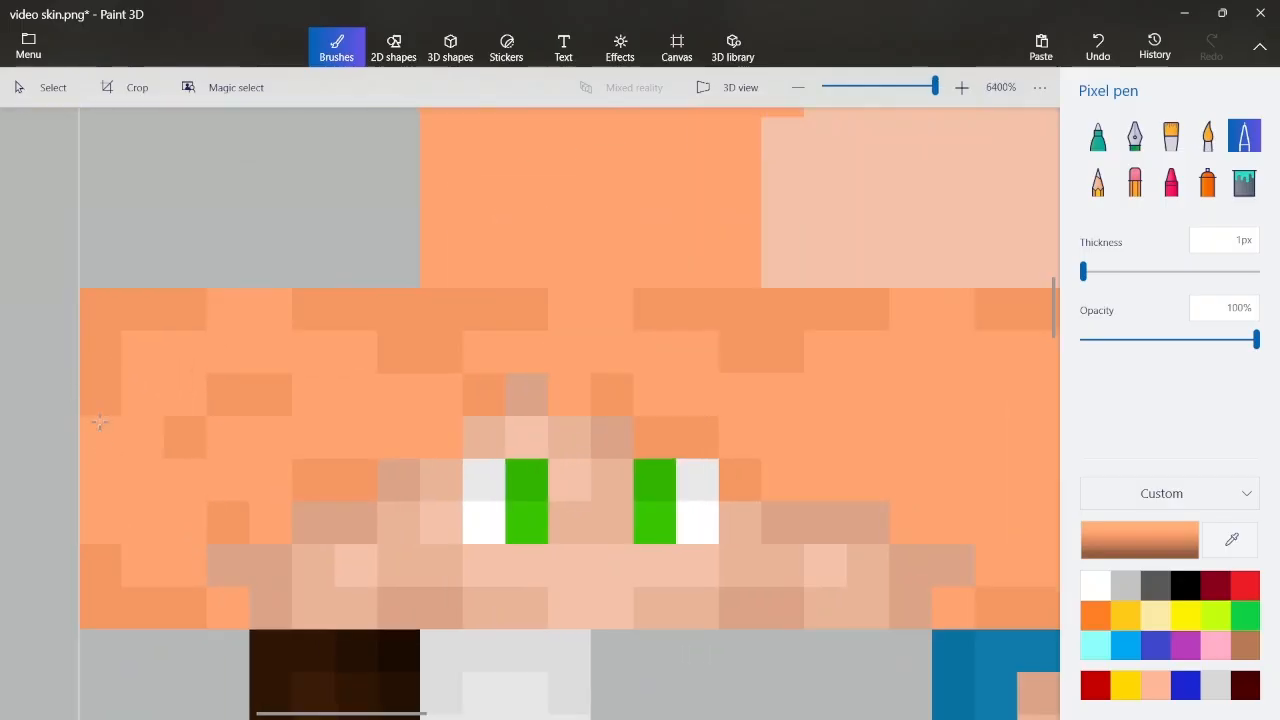
click(140, 352)
click(100, 437)
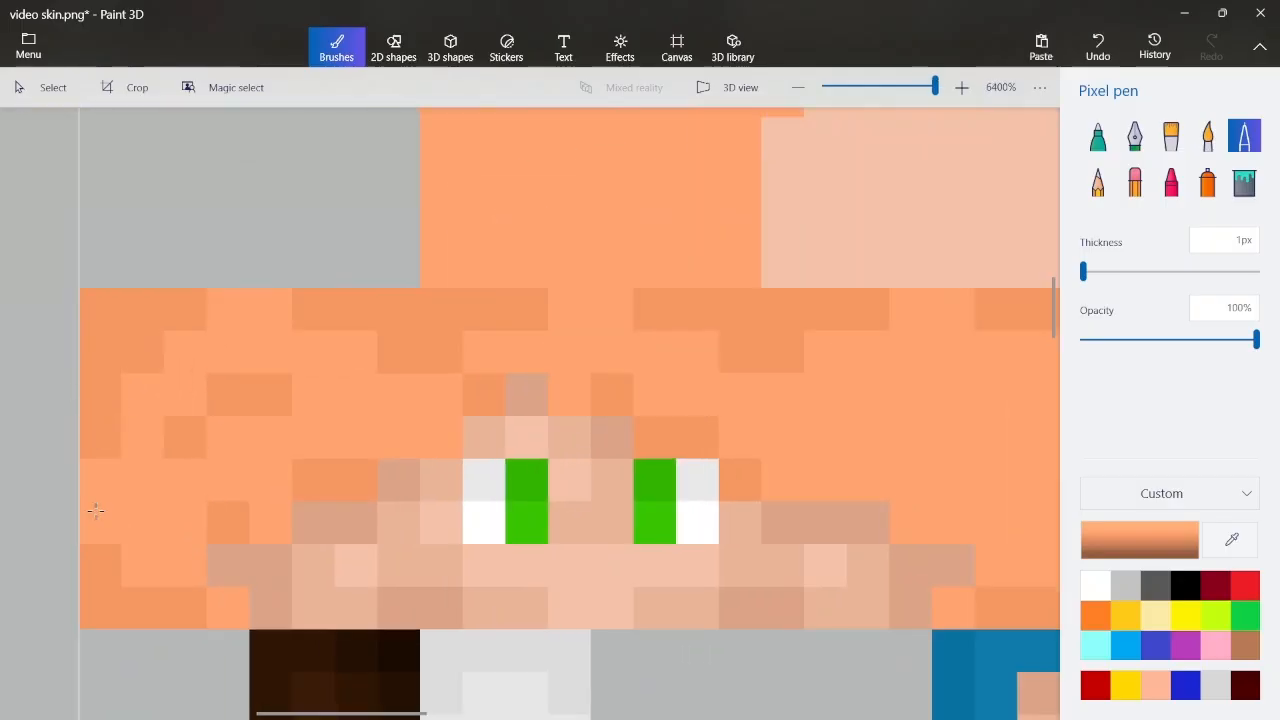
click(280, 311)
click(359, 358)
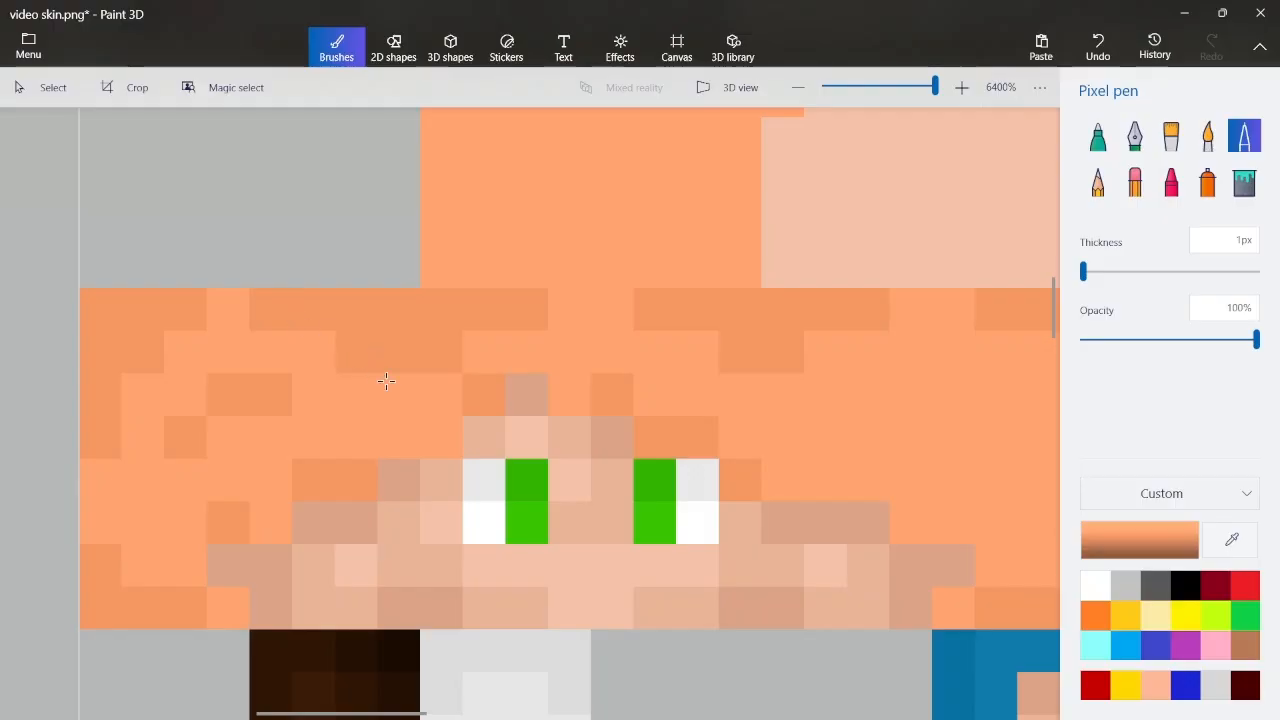
click(386, 381)
click(147, 558)
scroll(283, 416, down, 1)
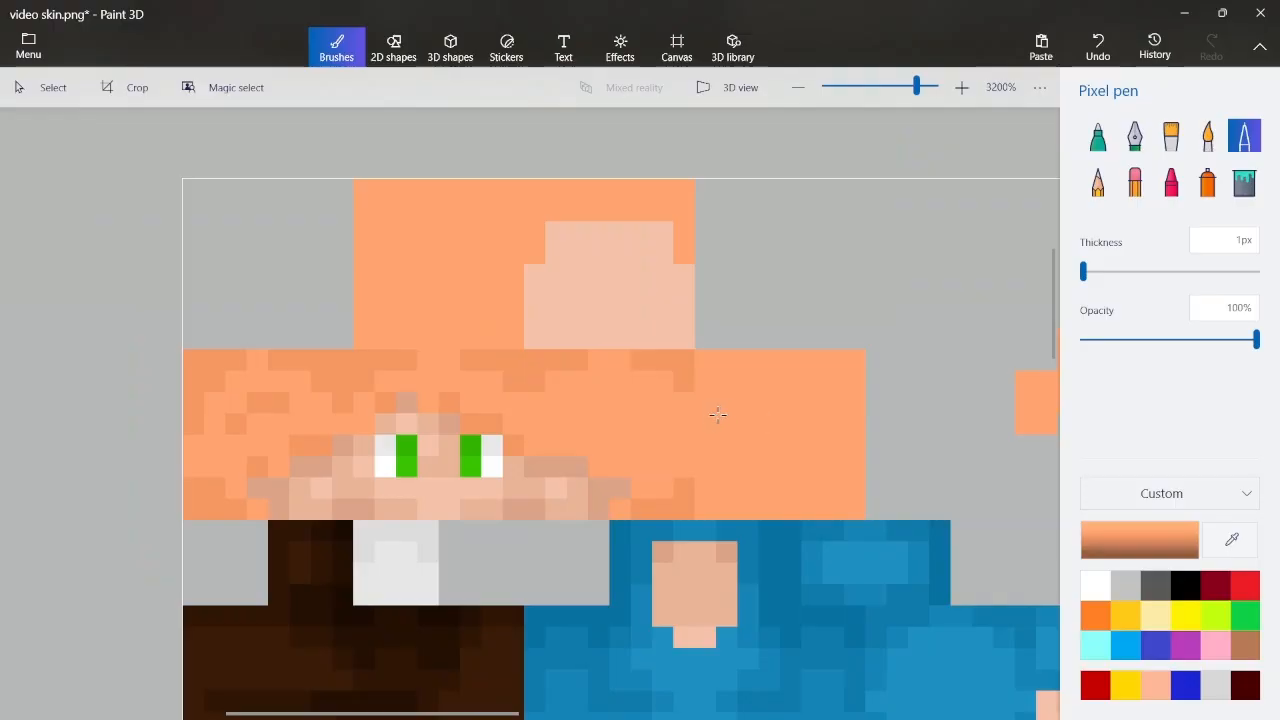
Extend the right side hair shading at its top edge, outer edge and lower corner, and add scattered strands mirroring the left side
scroll(716, 418, up, 1)
click(590, 558)
scroll(534, 380, down, 1)
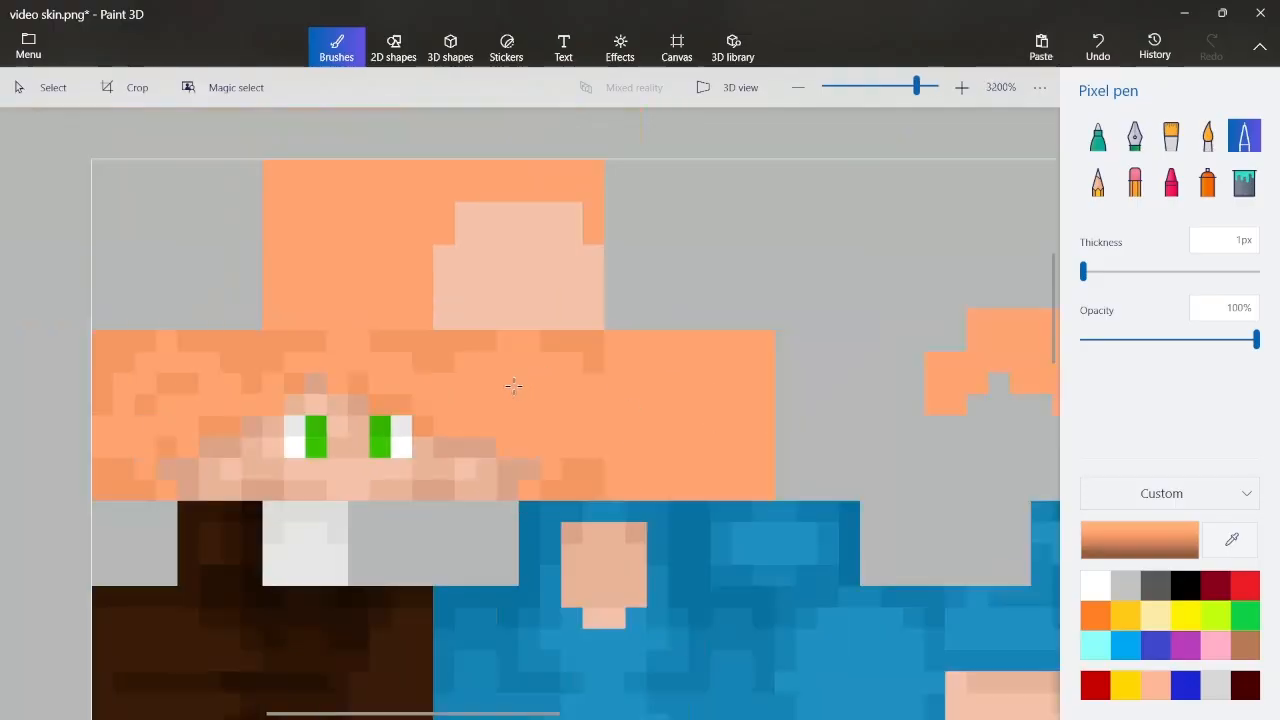
drag(580, 366, 591, 400)
click(506, 340)
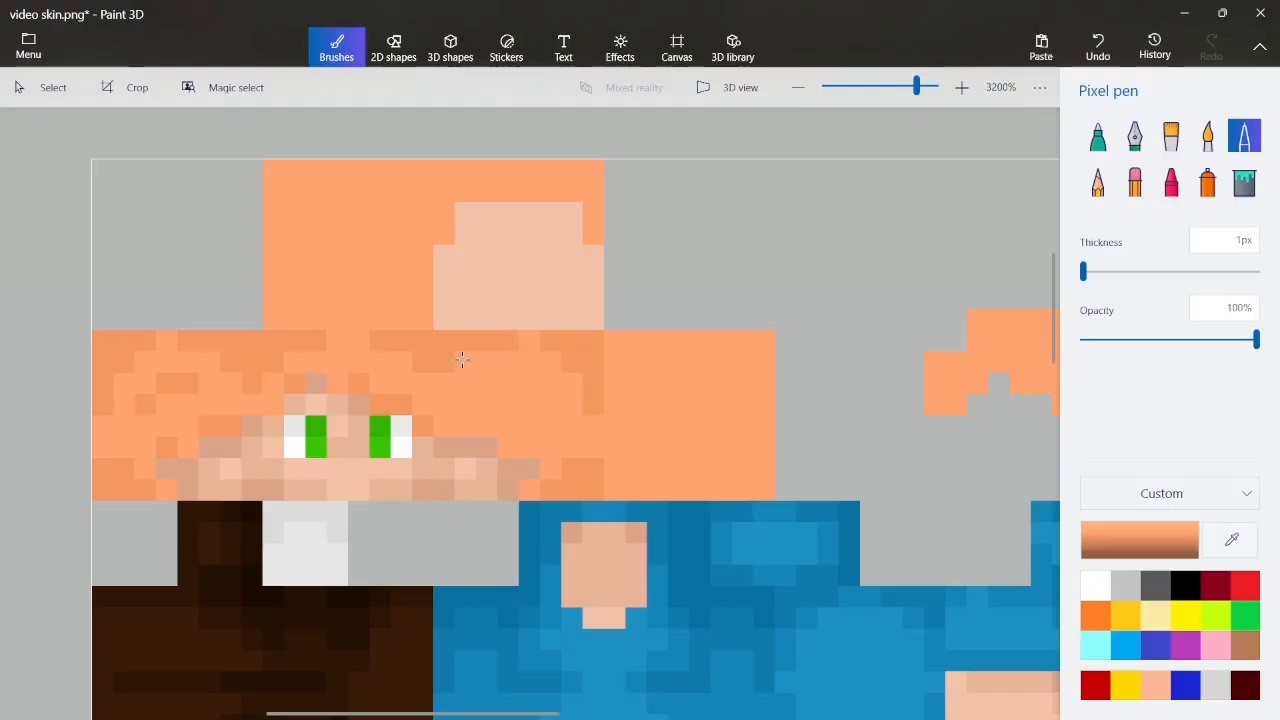
click(464, 360)
click(451, 382)
scroll(536, 373, up, 2)
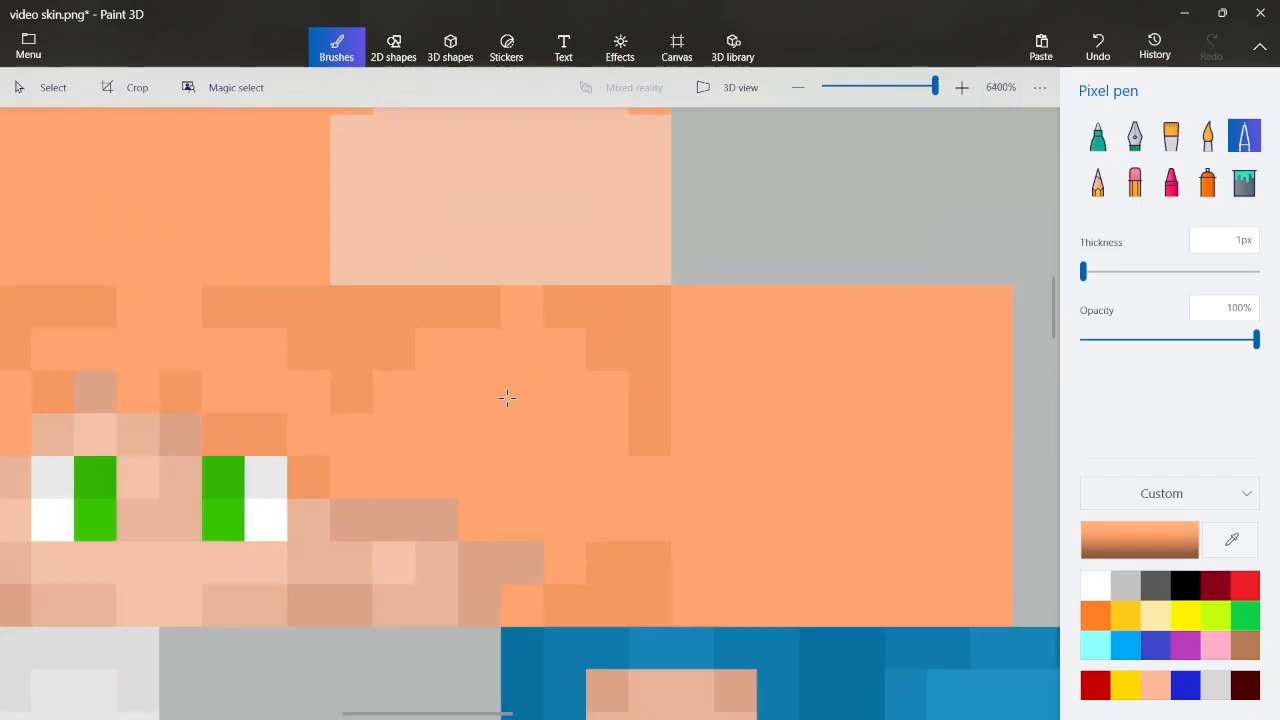
scroll(455, 396, down, 2)
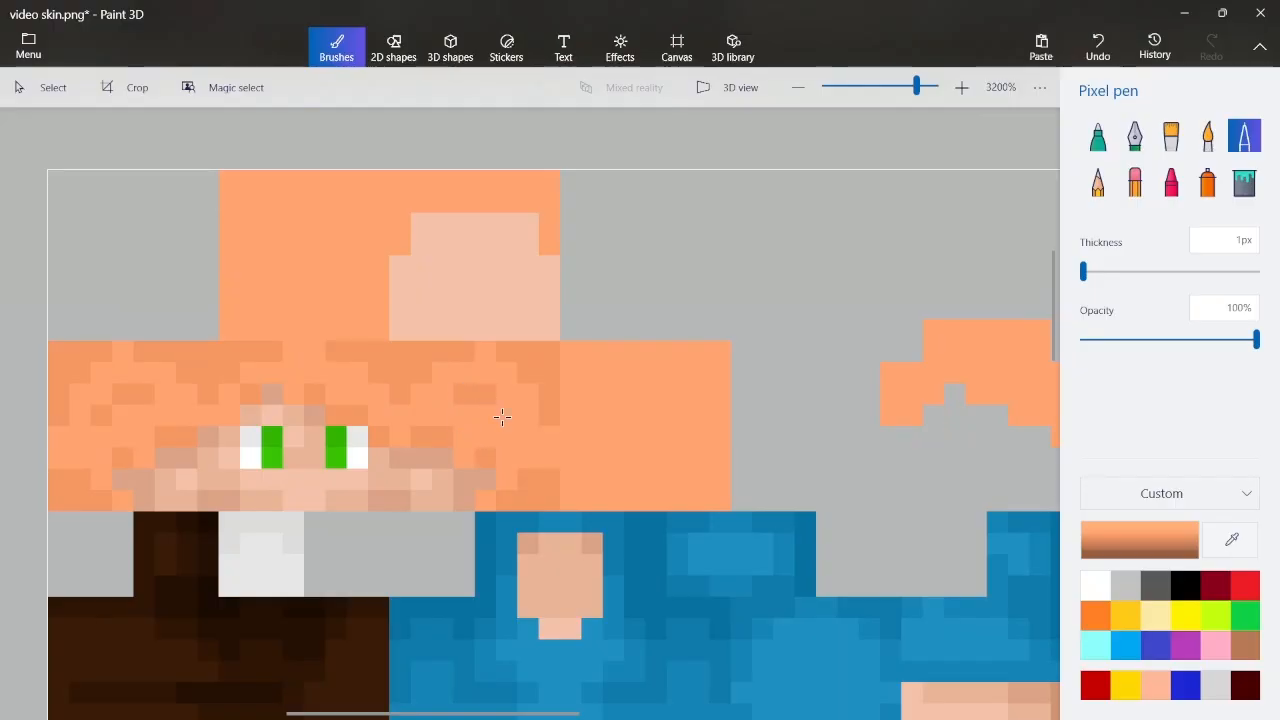
scroll(300, 367, down, 3)
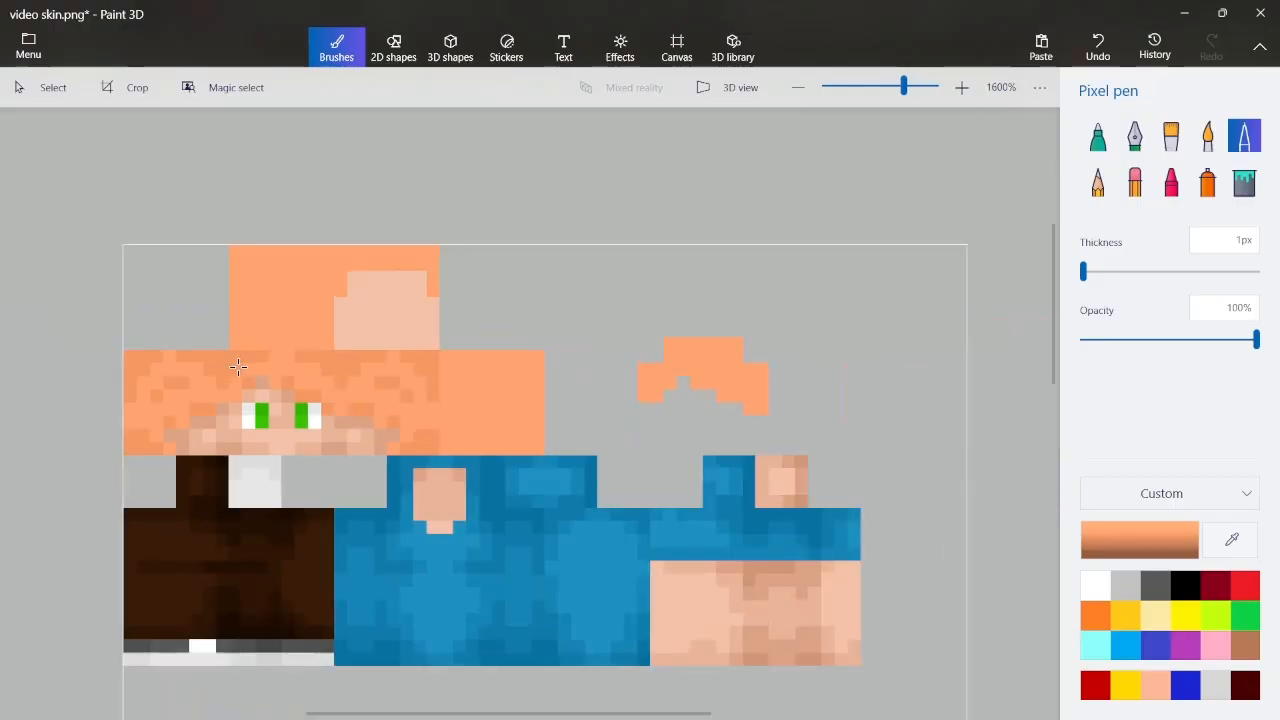
Darken the brush orange slightly and shade two lower-left corner pixels and five upper-left corner pixels of the left side hair
scroll(120, 357, up, 3)
click(1150, 540)
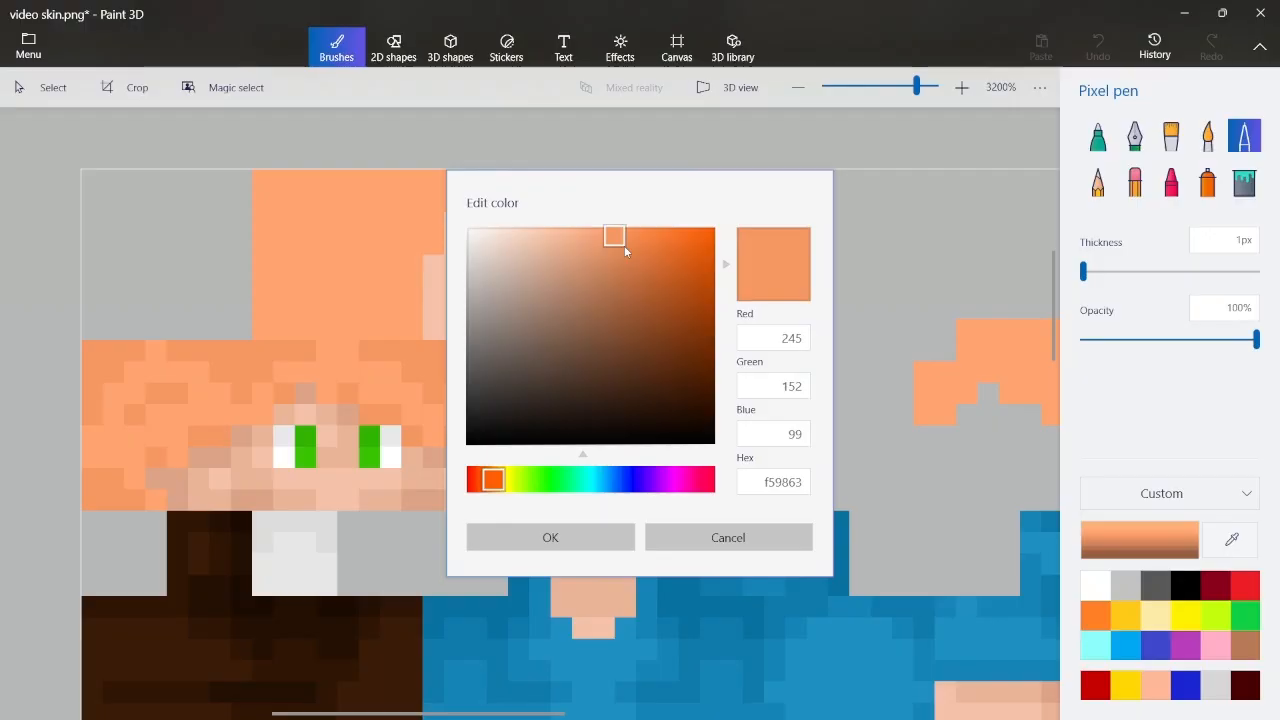
click(624, 247)
click(585, 531)
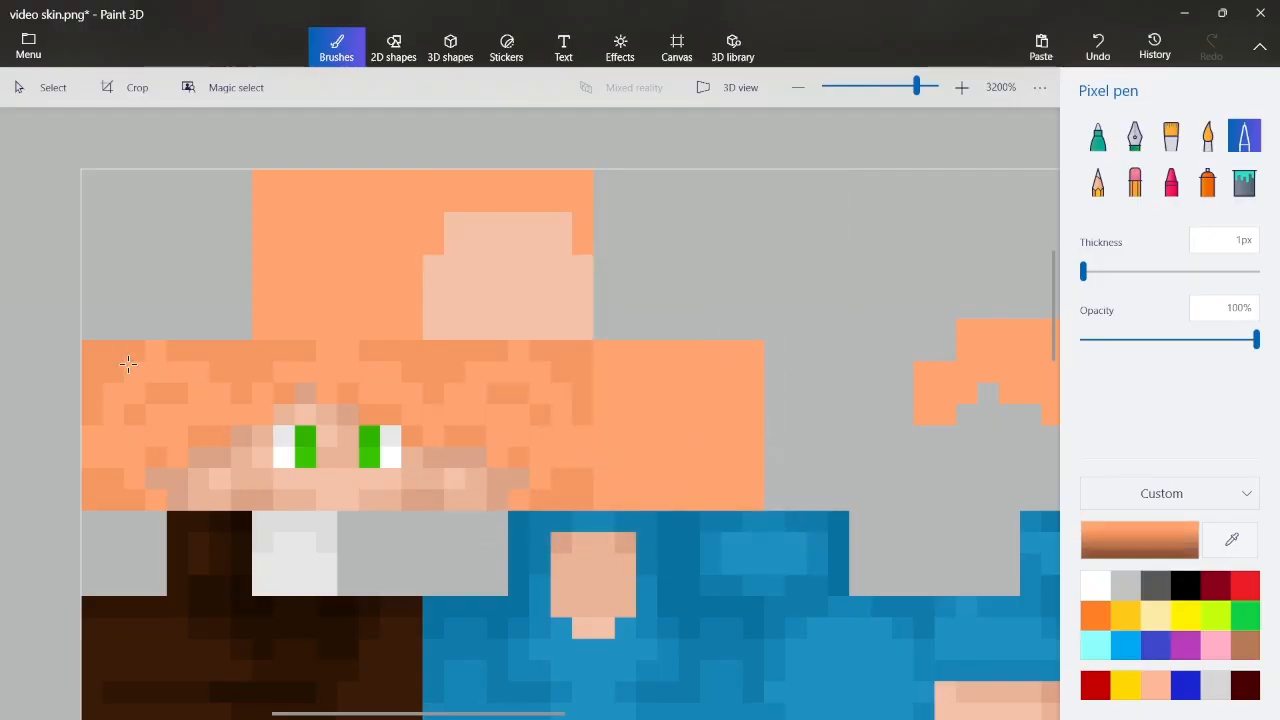
scroll(64, 406, up, 1)
click(118, 591)
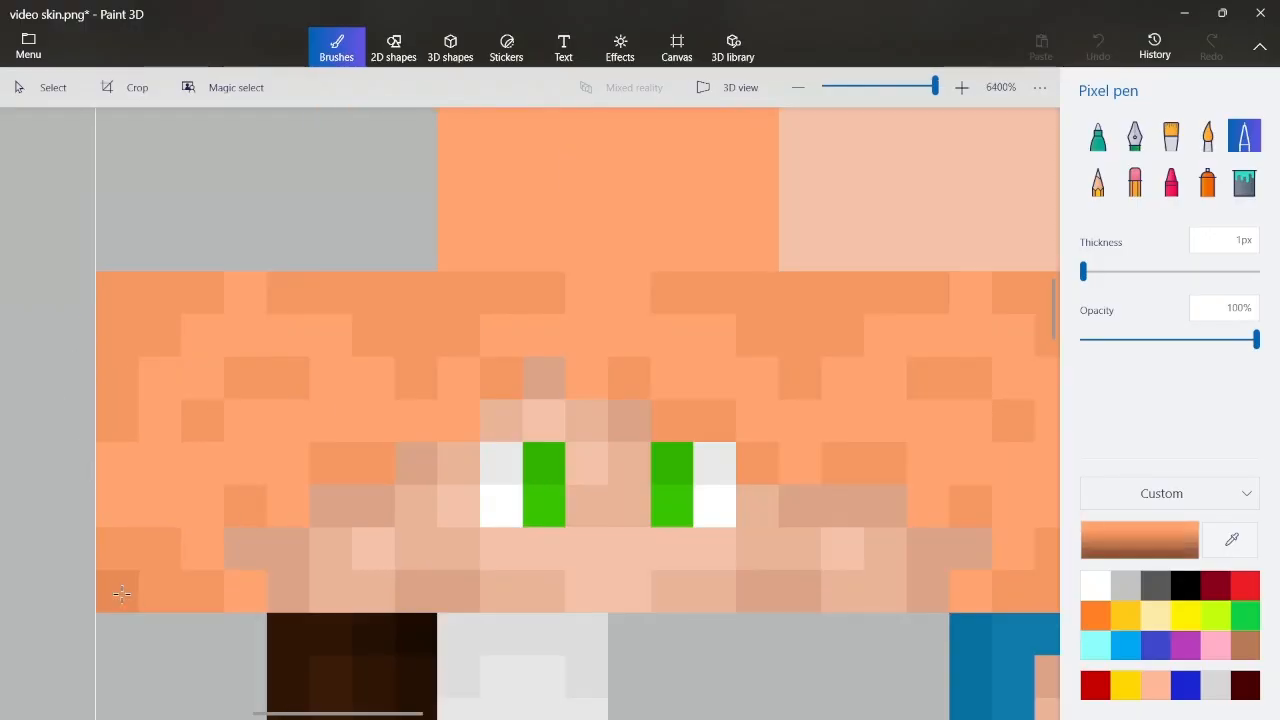
click(159, 591)
click(118, 292)
click(124, 330)
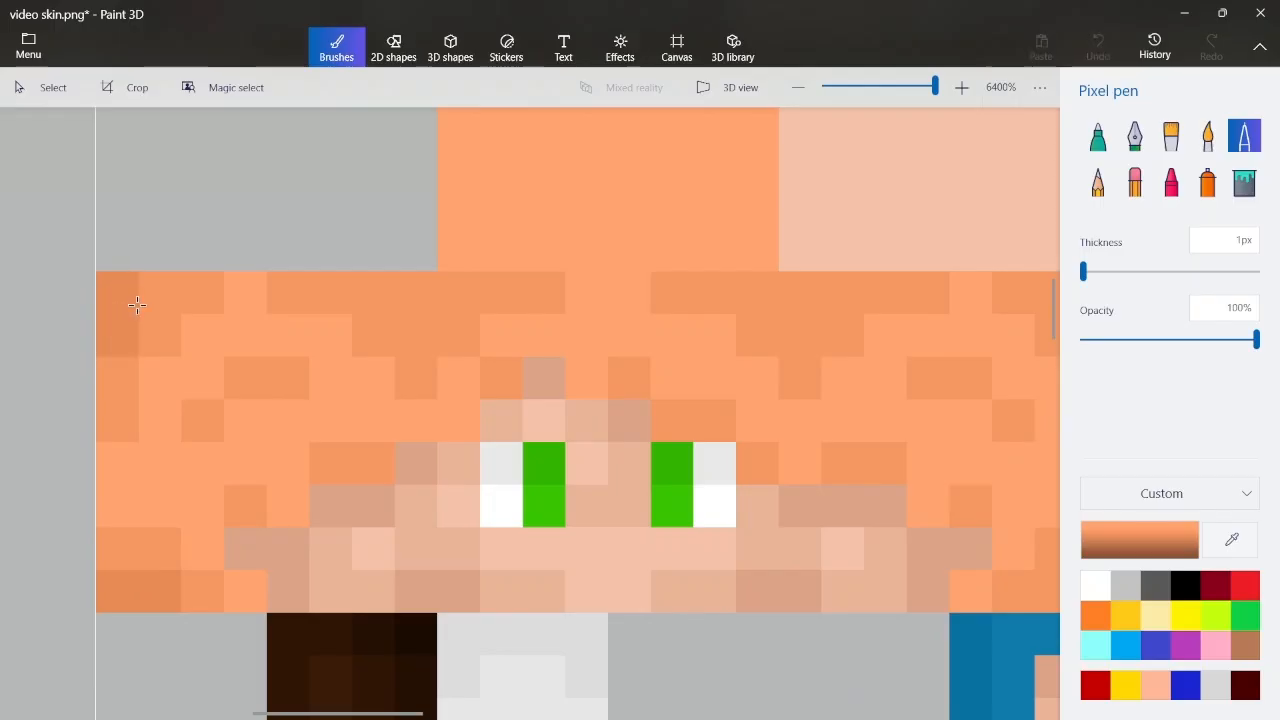
click(155, 293)
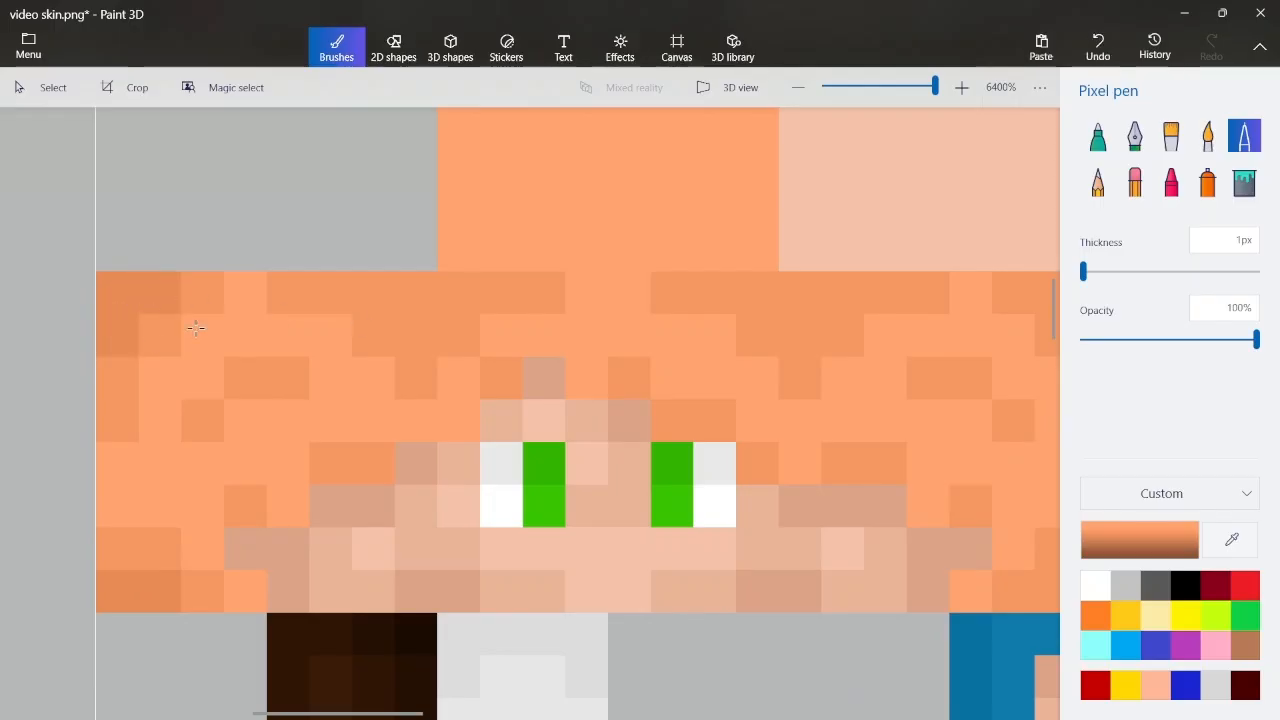
click(120, 363)
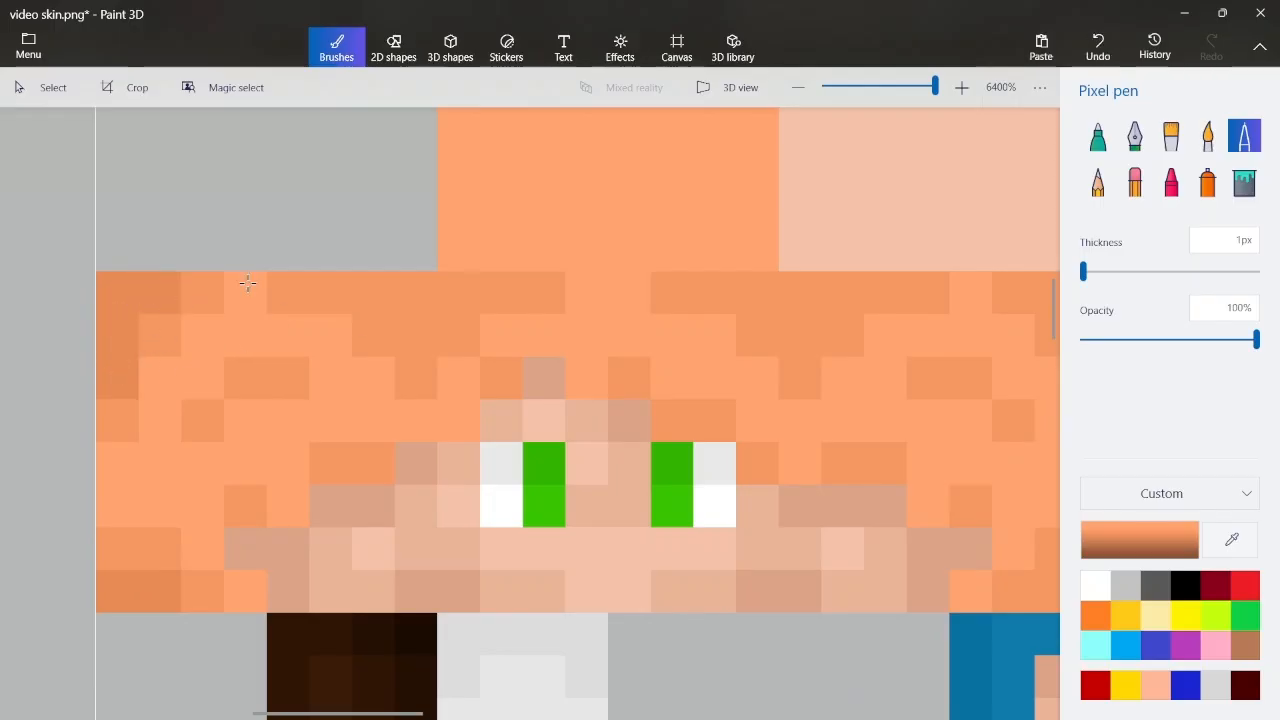
Shade three top-edge hair pixels on each side of the parting above the face with the deeper orange
click(410, 294)
click(374, 294)
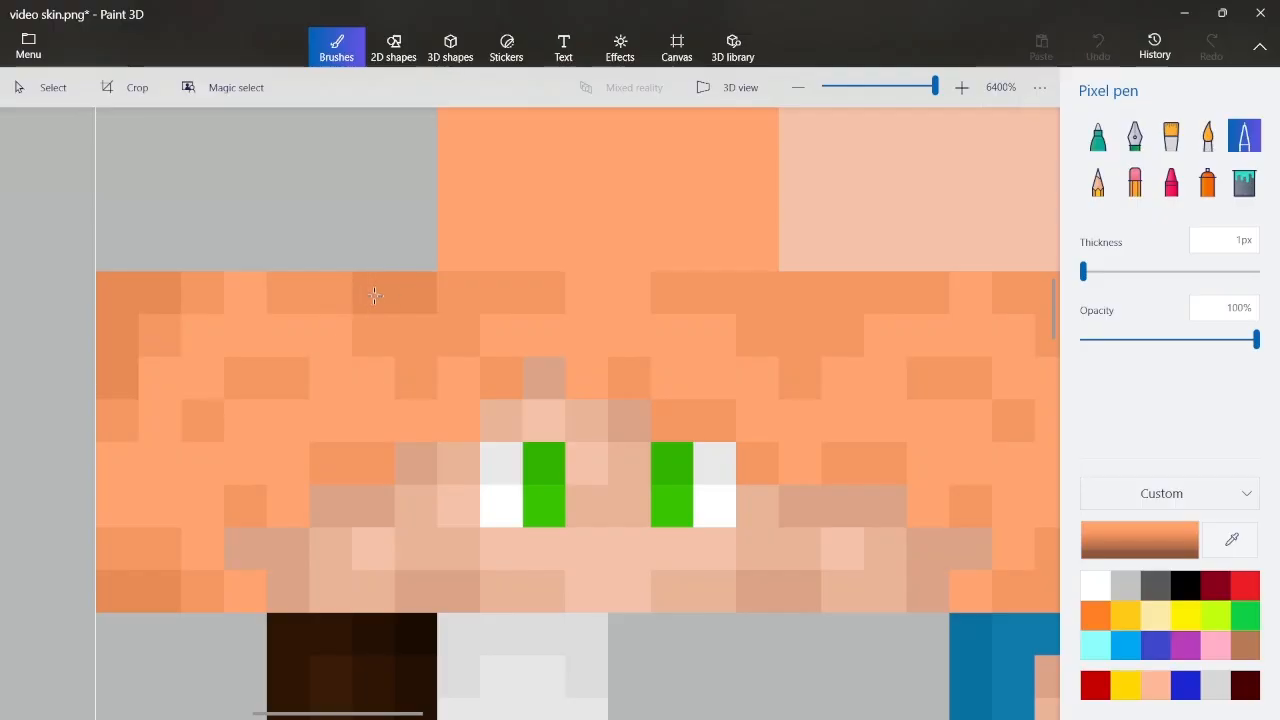
click(442, 294)
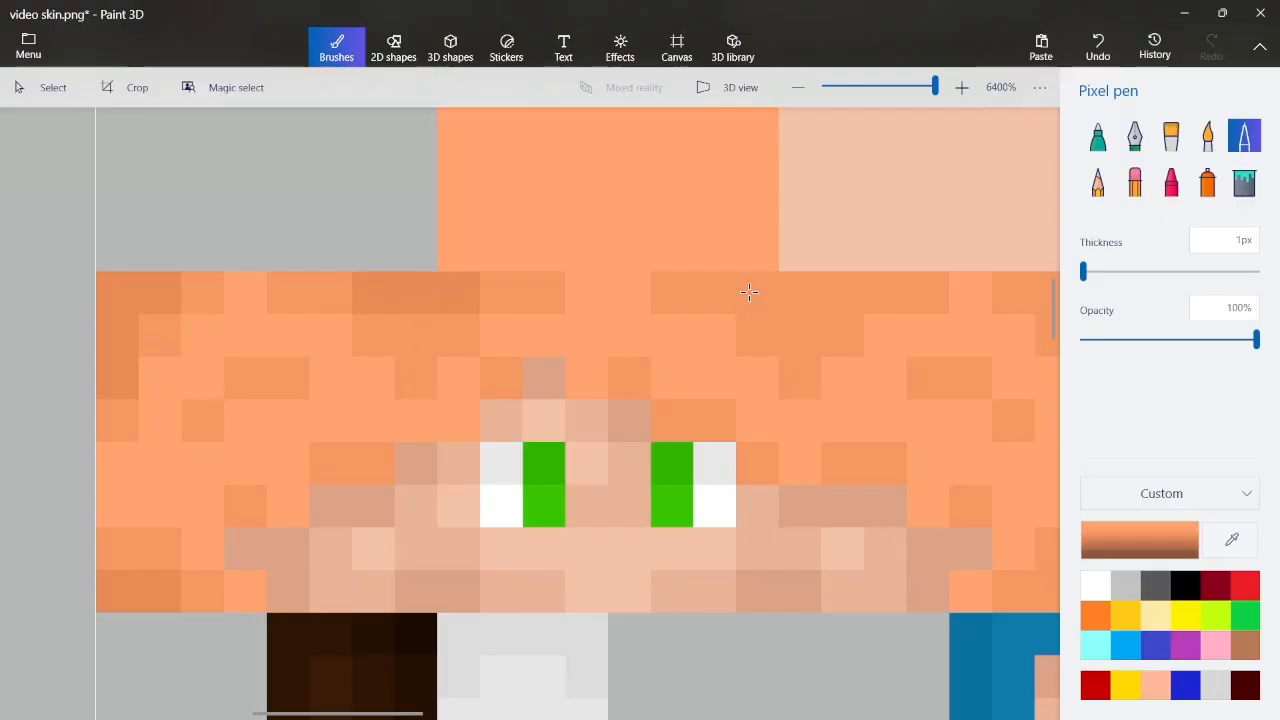
drag(749, 292, 820, 296)
Shade four pixels in the upper-right corner and two in the lower-right corner of the right side hair with the deeper orange
scroll(770, 286, down, 2)
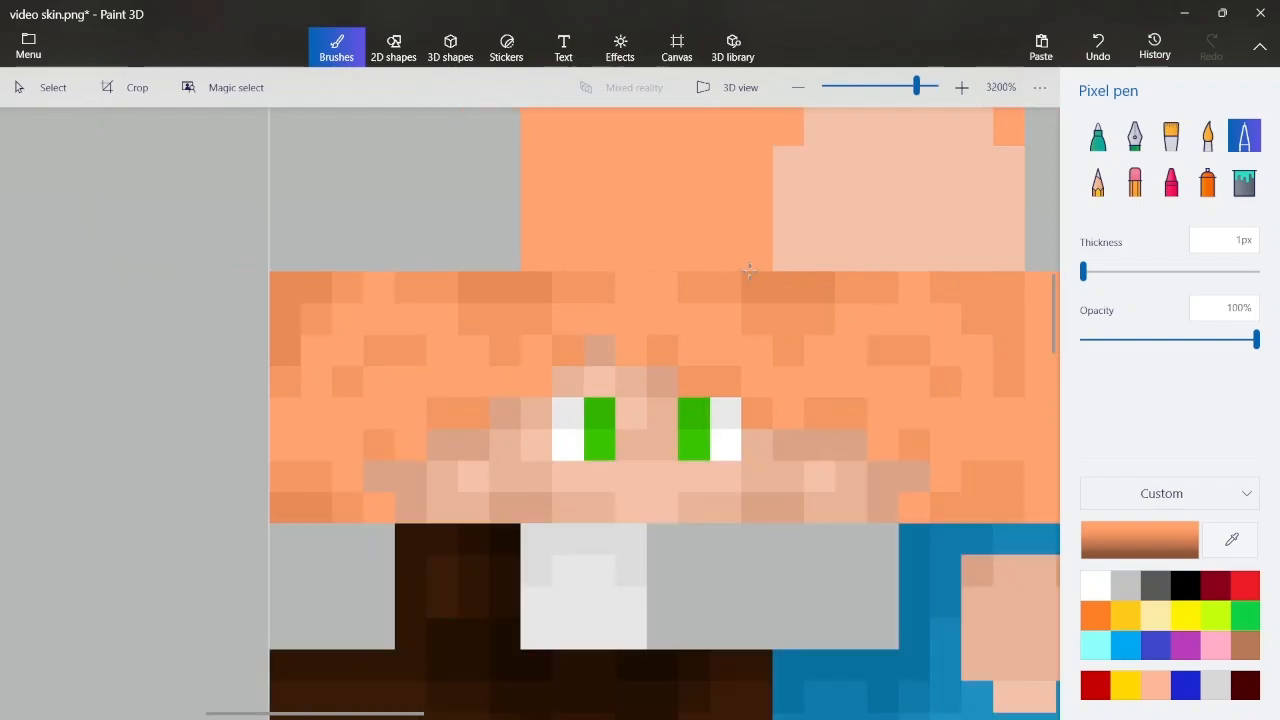
scroll(890, 280, up, 2)
click(904, 272)
drag(904, 272, 918, 362)
click(918, 572)
click(880, 572)
scroll(772, 320, down, 2)
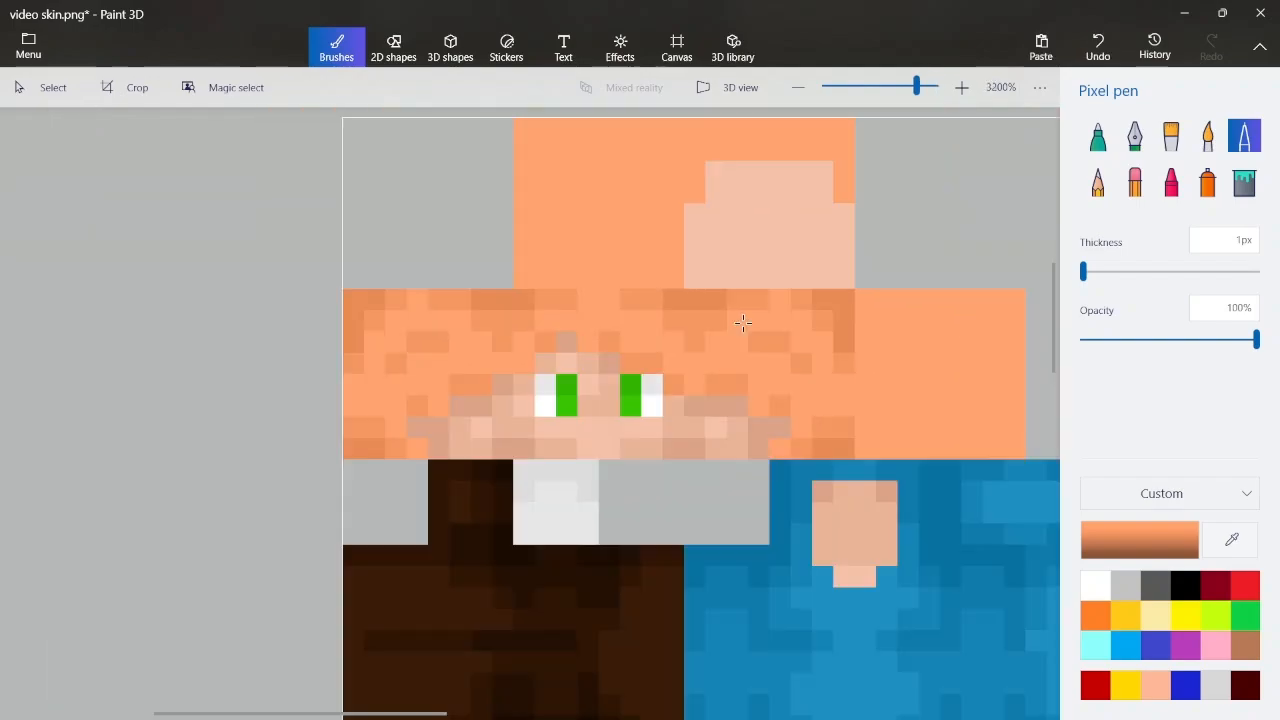
Sample the medium orange from the hair beside the right eye and add shaded pixels to the separate overlay fringe
scroll(629, 283, down, 2)
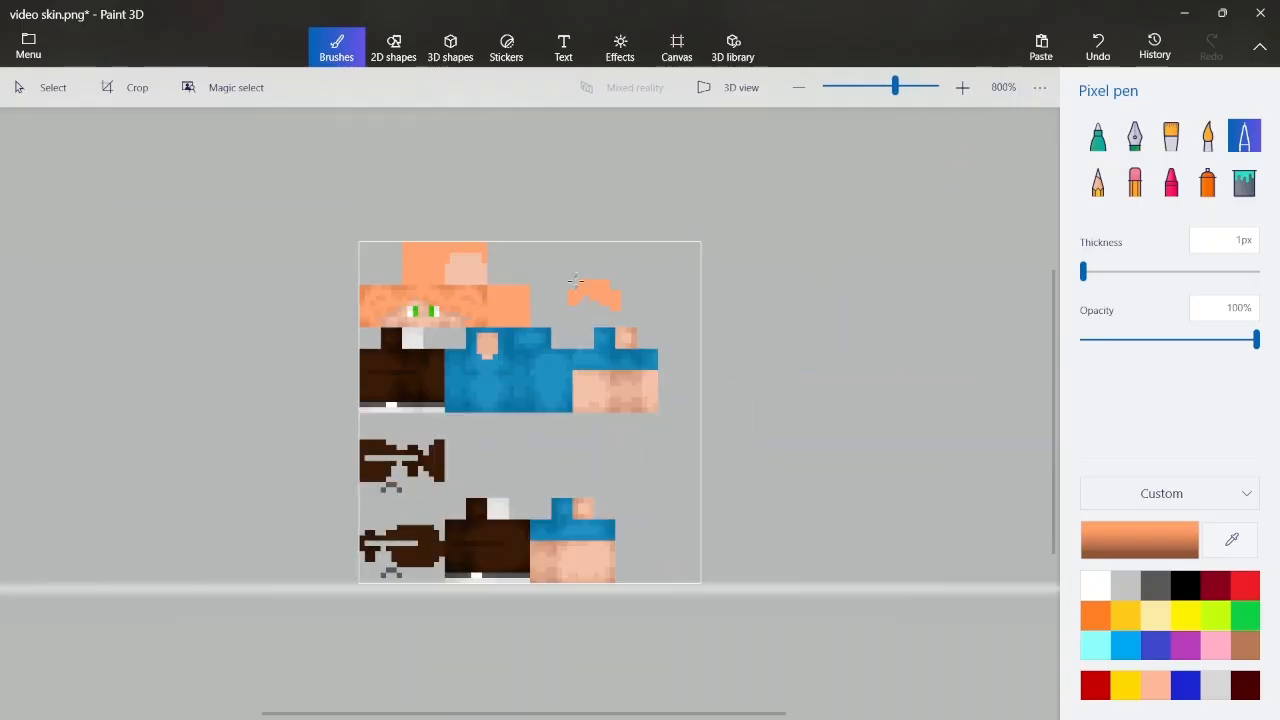
scroll(211, 247, up, 2)
scroll(404, 373, up, 2)
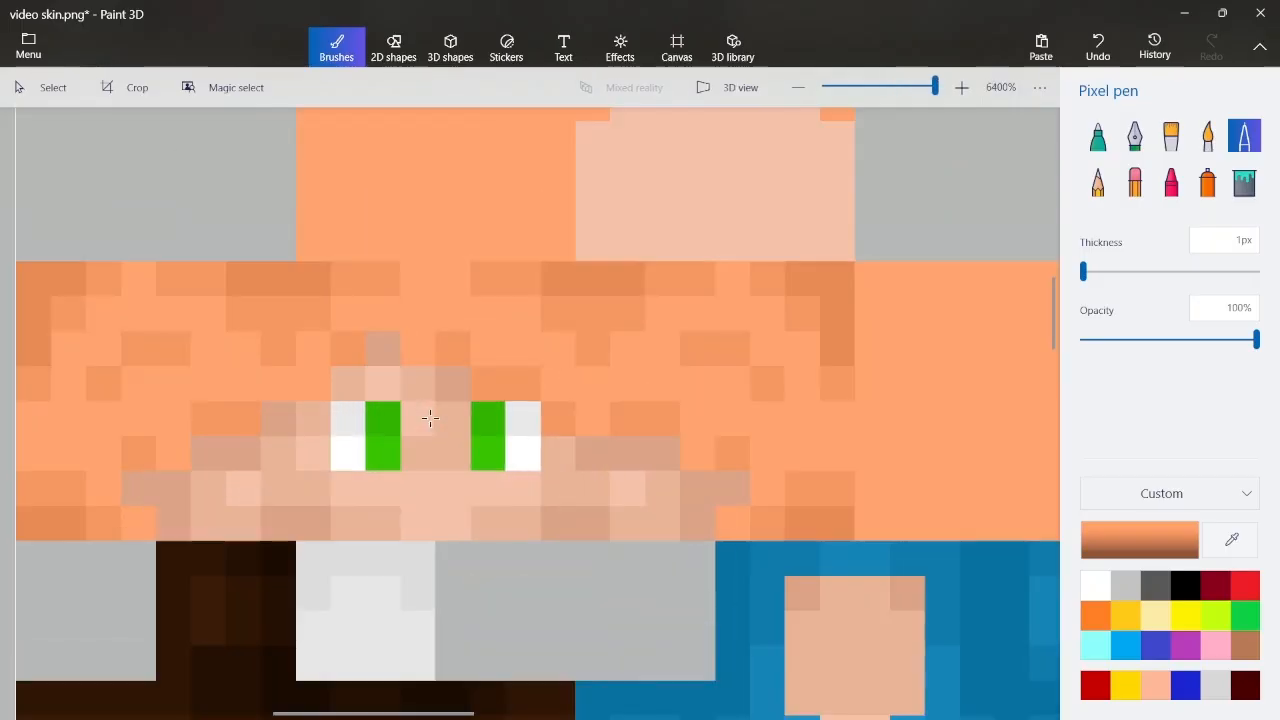
scroll(504, 318, down, 2)
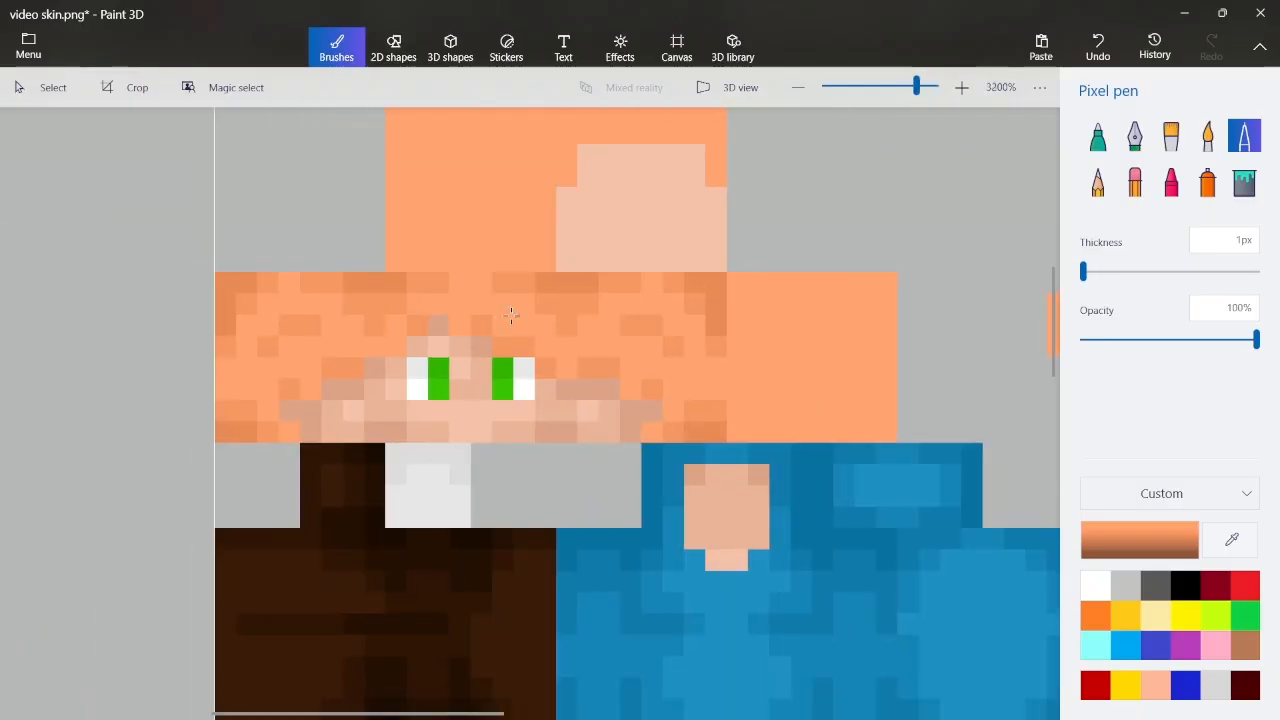
scroll(717, 296, down, 2)
scroll(691, 248, up, 2)
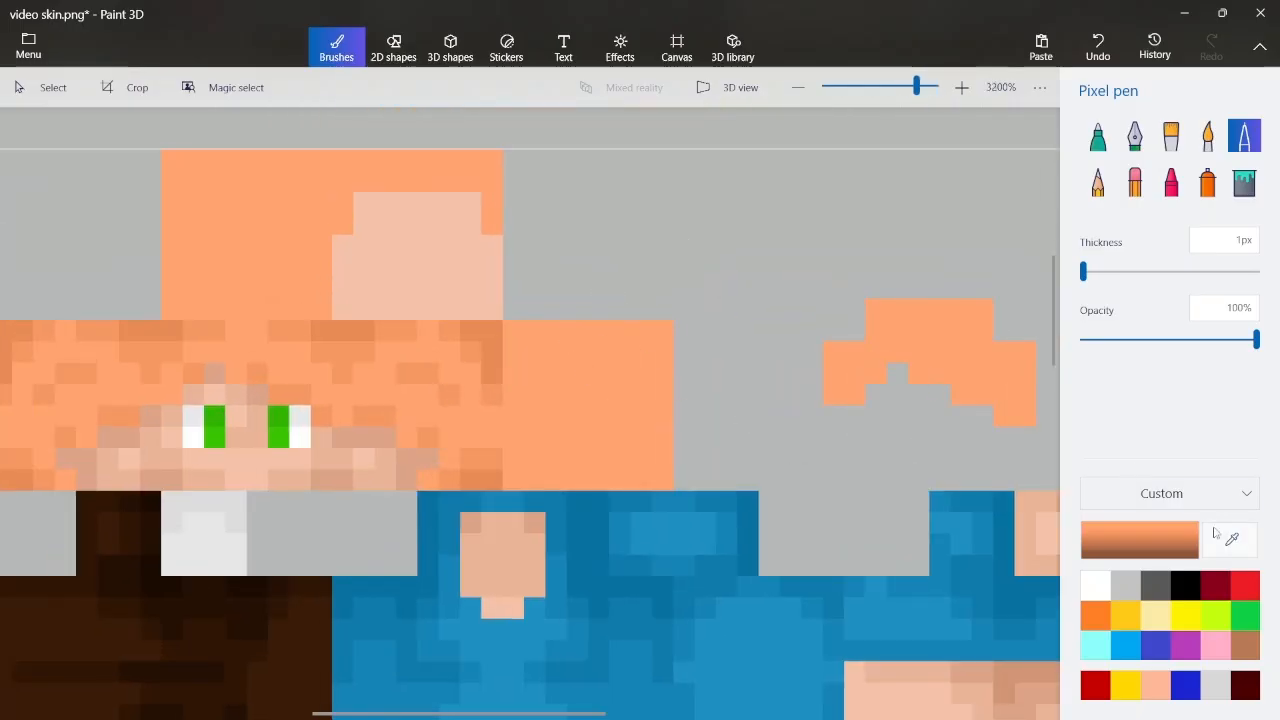
click(1229, 538)
click(322, 417)
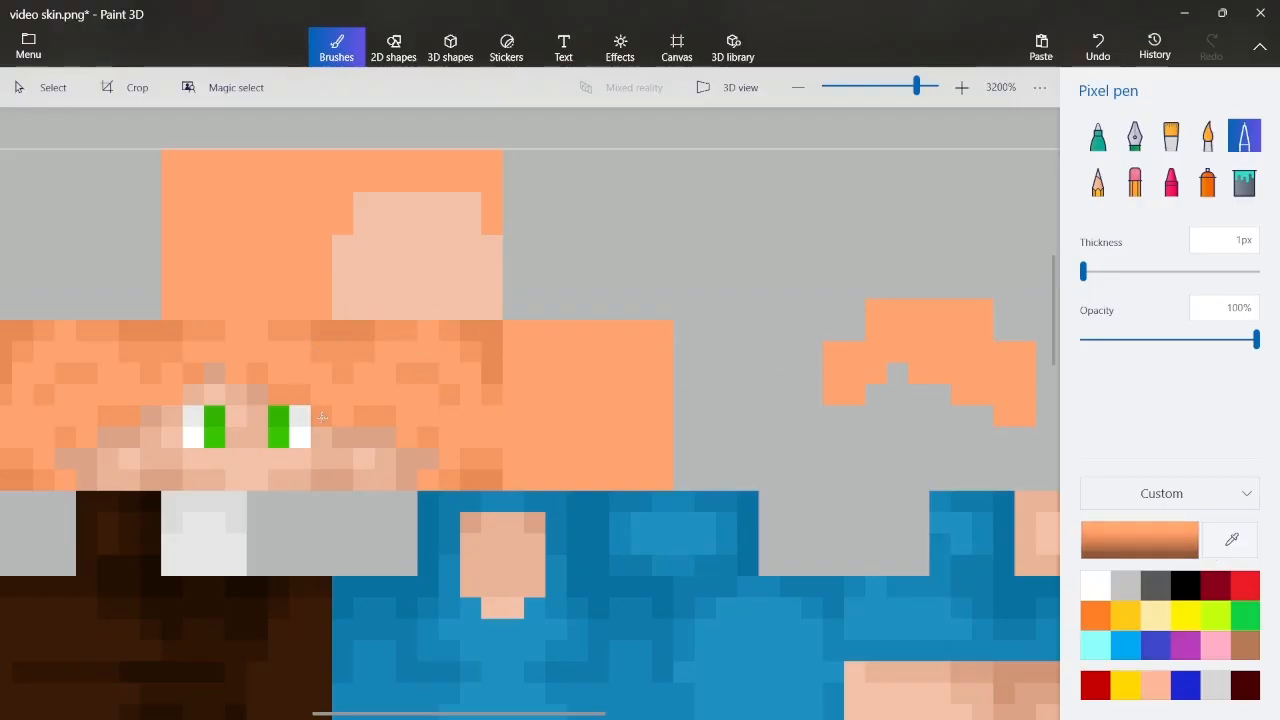
scroll(222, 332, down, 2)
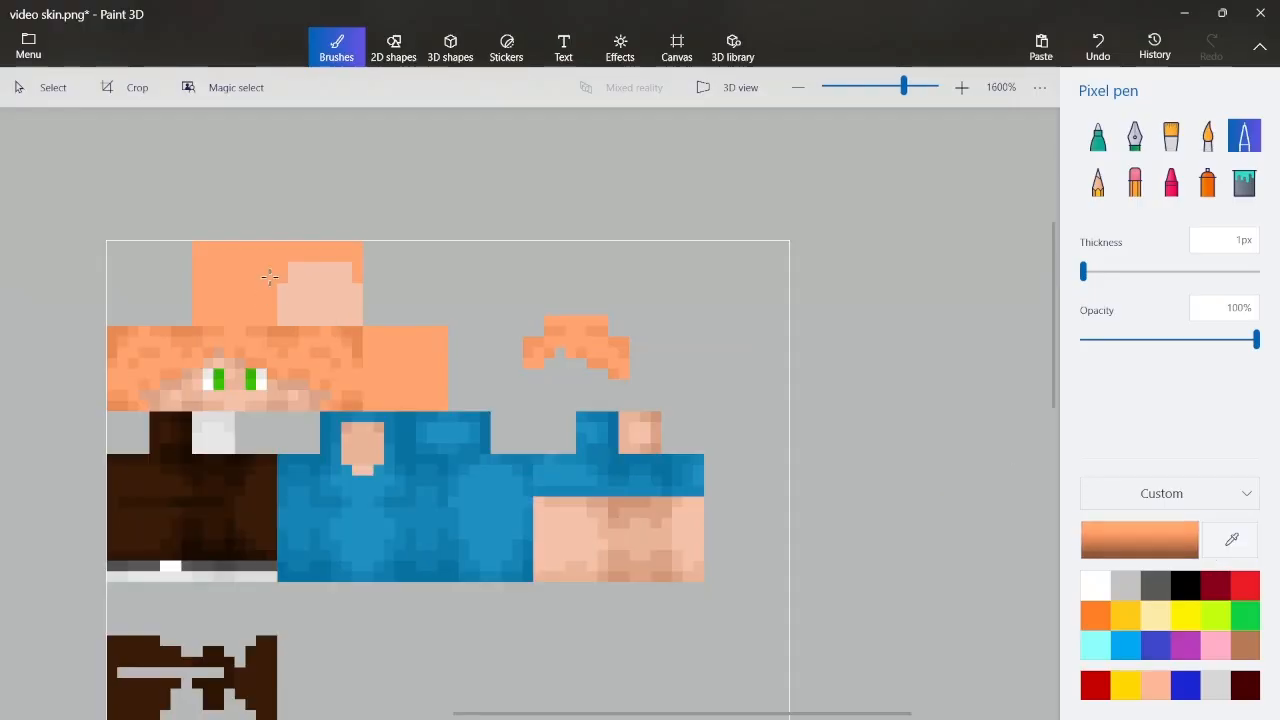
scroll(208, 317, up, 2)
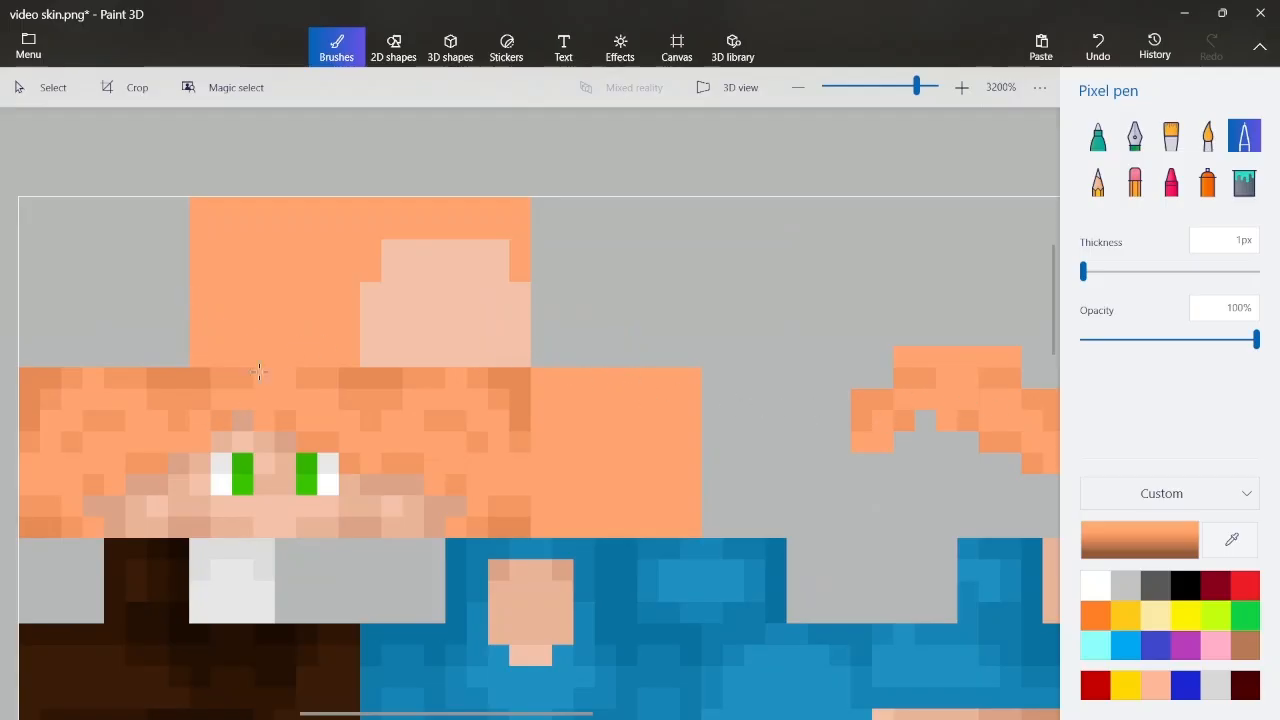
Sample the medium hair orange and shade the back hair's upper-left corner with three top-row, two second-row and two lower edge pixels
click(1232, 540)
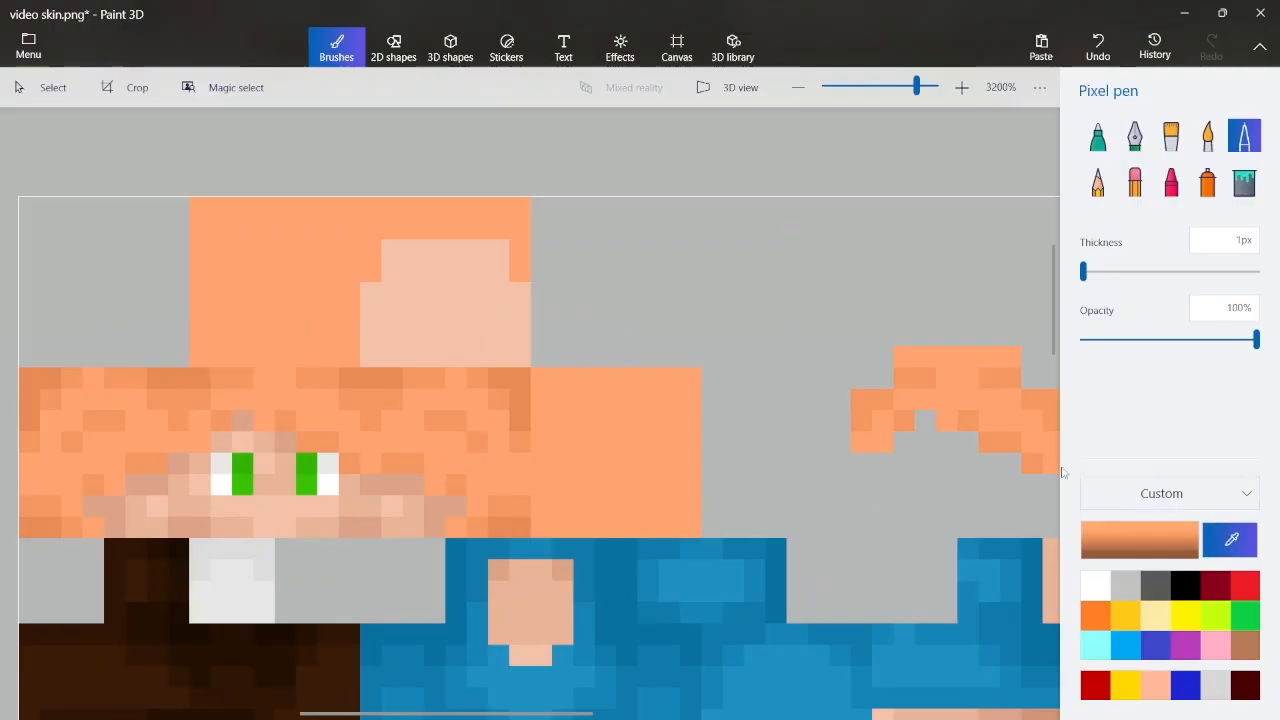
click(378, 395)
scroll(542, 399, up, 2)
click(548, 347)
click(540, 392)
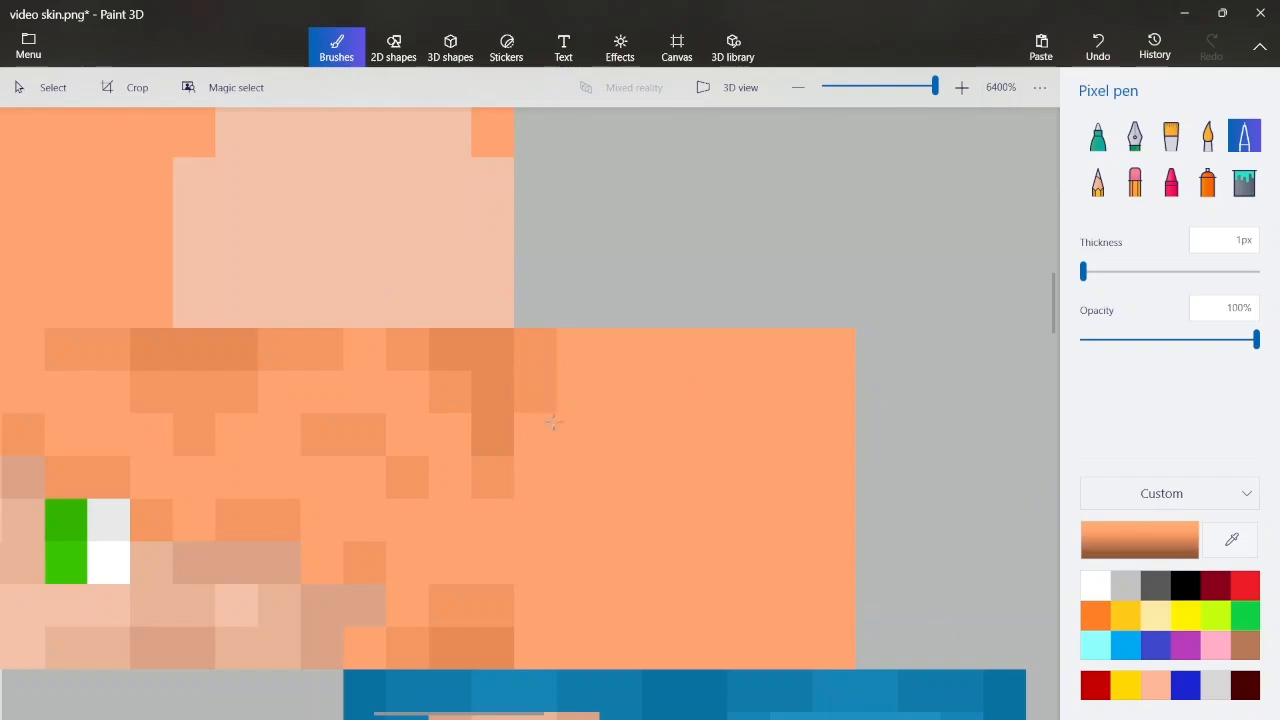
click(540, 435)
click(582, 352)
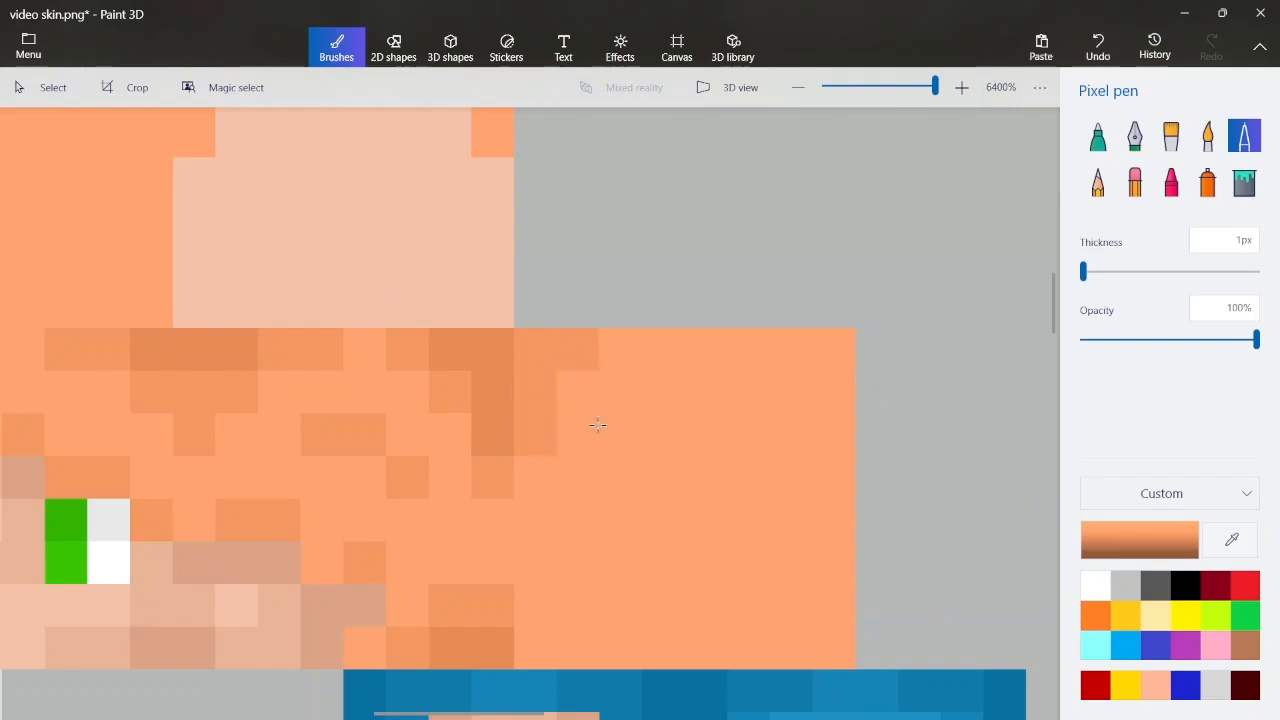
click(619, 355)
click(578, 391)
click(535, 477)
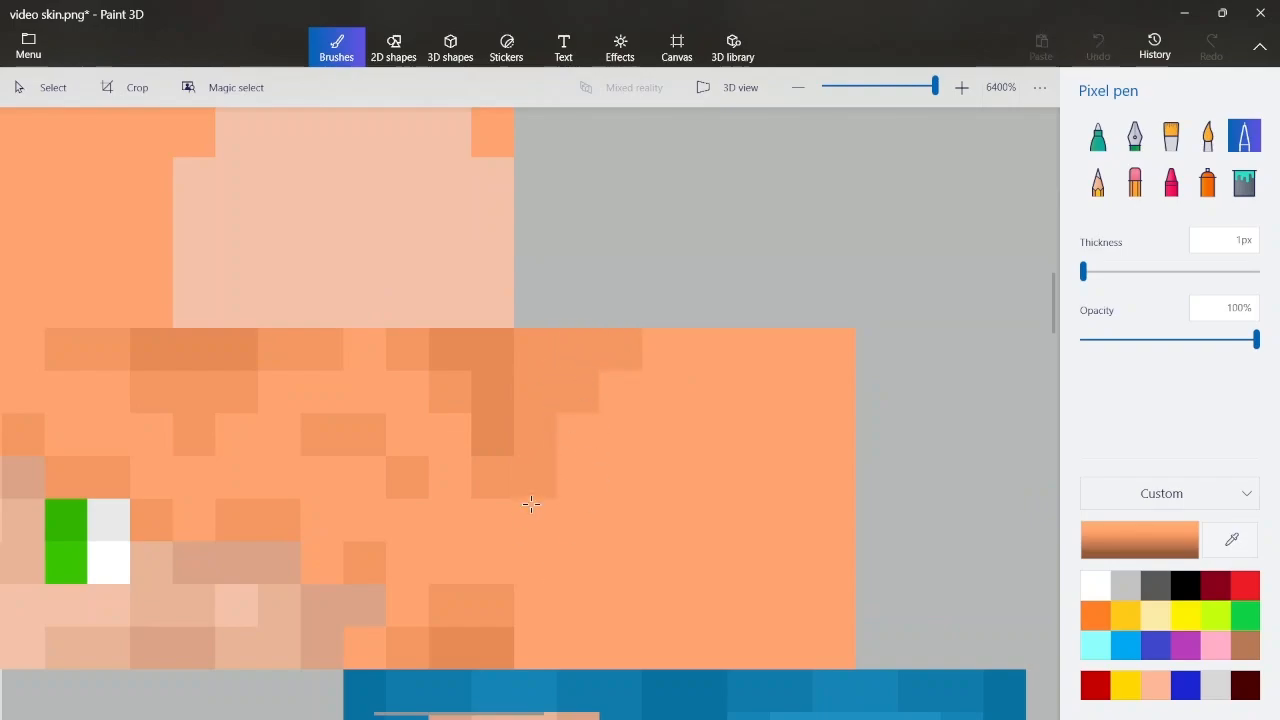
Extend the back hair's medium-orange shading with two left-edge pixels, four bottom-row pixels and four pixels in the lower-right corner
click(530, 512)
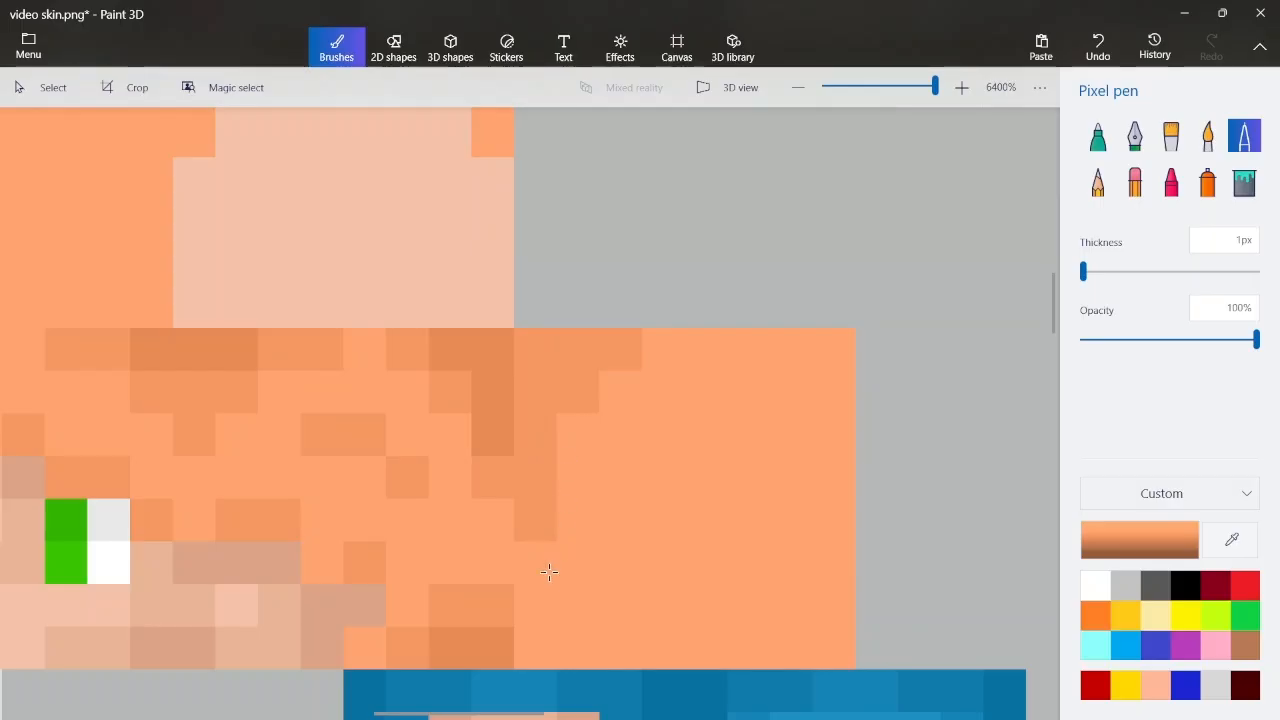
click(535, 605)
drag(535, 648, 610, 650)
click(664, 648)
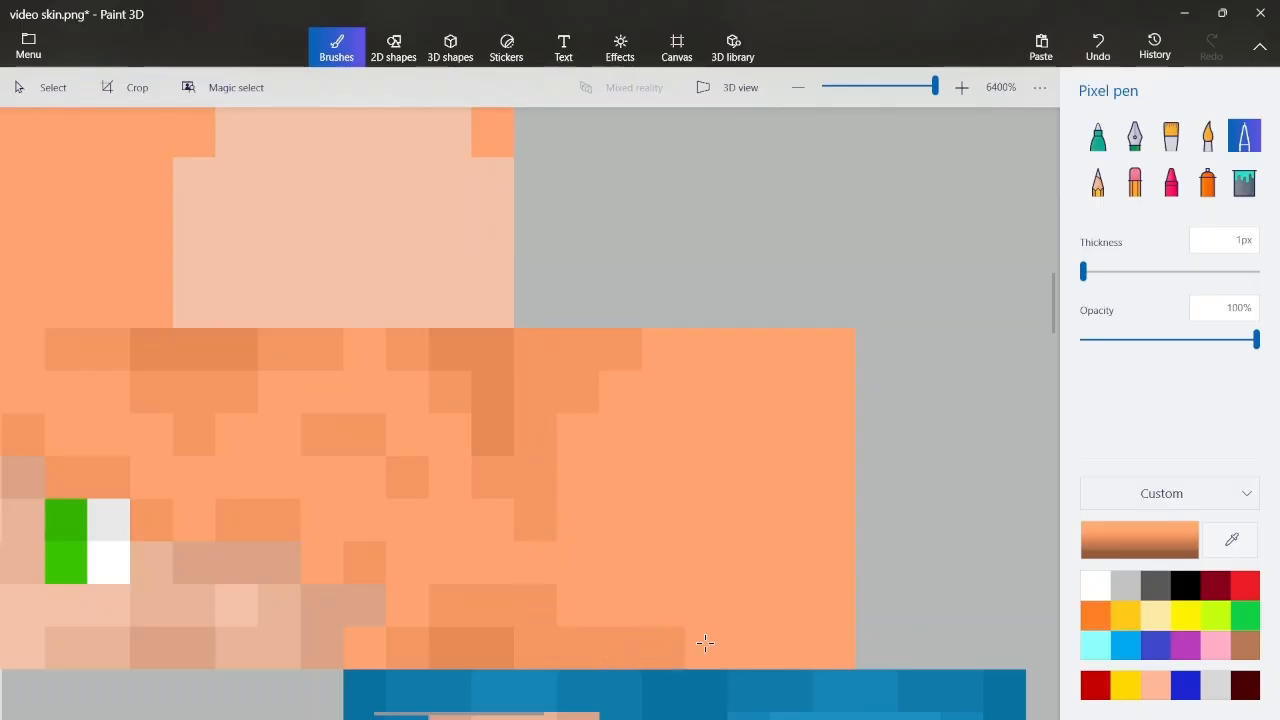
mouse_move(835, 605)
mouse_down()
mouse_move(826, 644)
mouse_move(750, 648)
mouse_up()
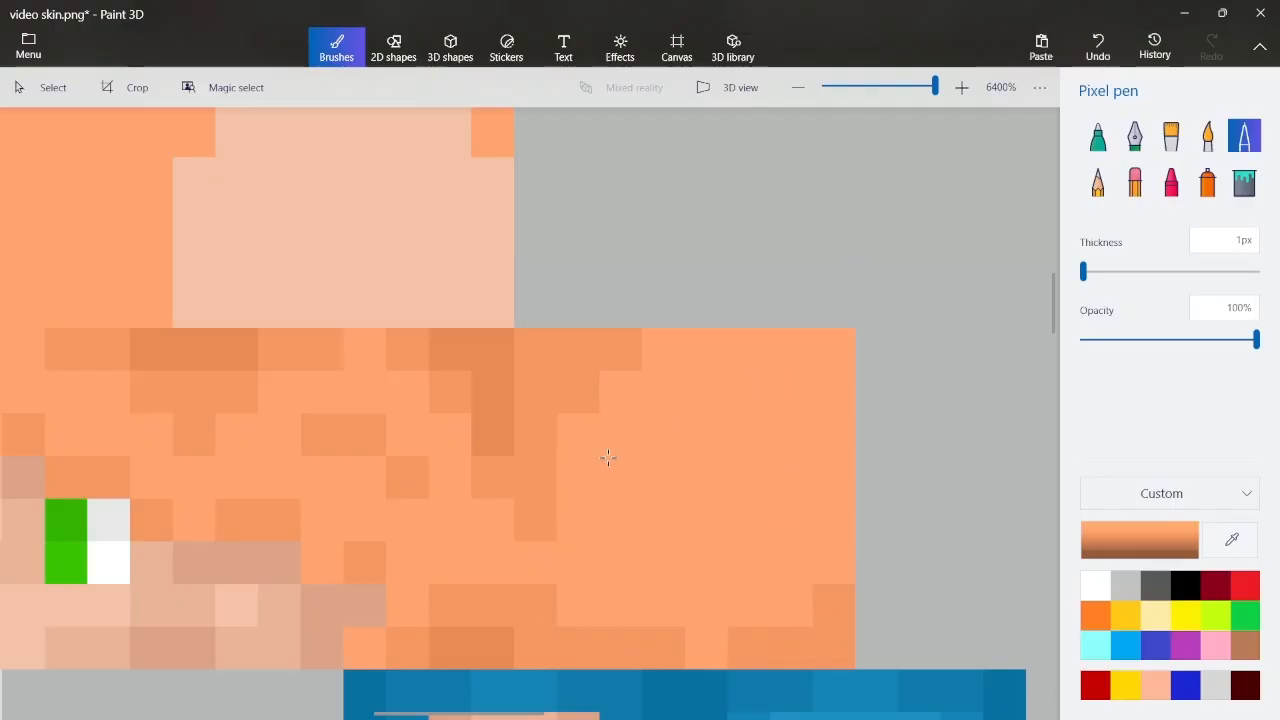
Add scattered medium-orange strand pixels inside the back hair and shade its upper-right corner down the right edge
drag(608, 457, 620, 514)
click(656, 598)
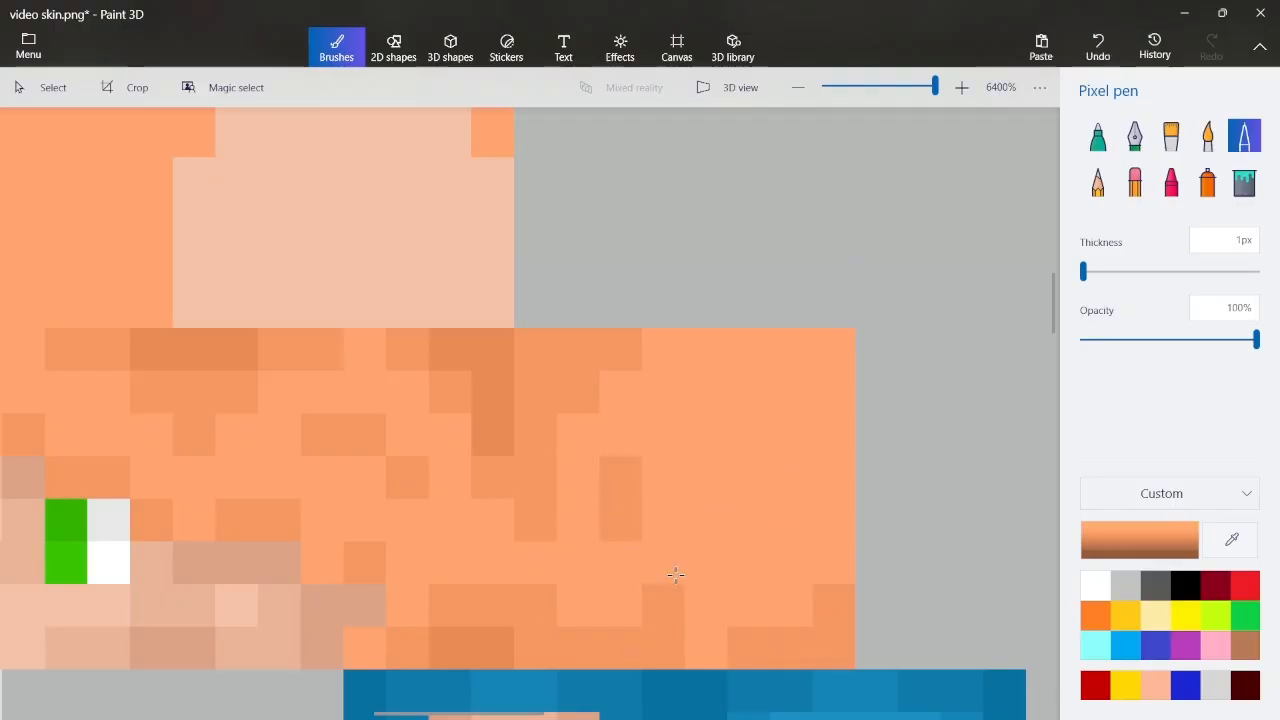
click(747, 432)
drag(790, 470, 789, 512)
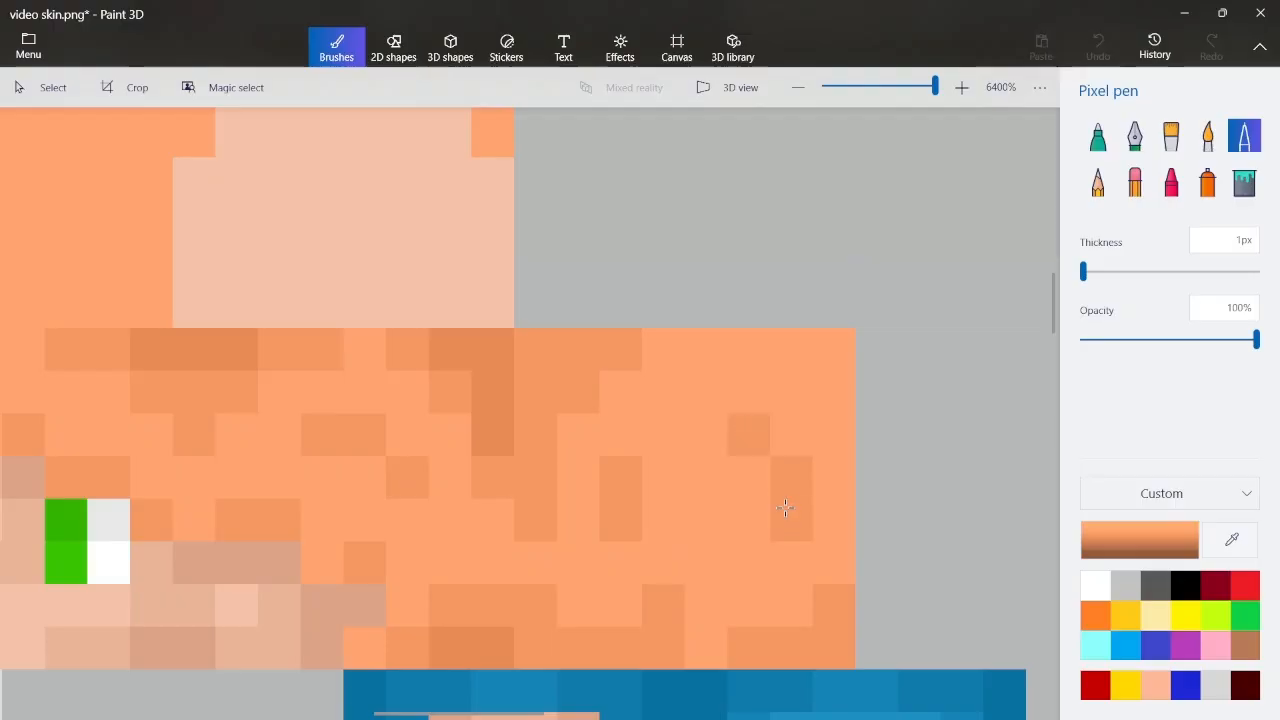
mouse_move(766, 350)
mouse_down()
mouse_move(749, 349)
mouse_move(809, 354)
mouse_move(835, 478)
mouse_up()
click(800, 387)
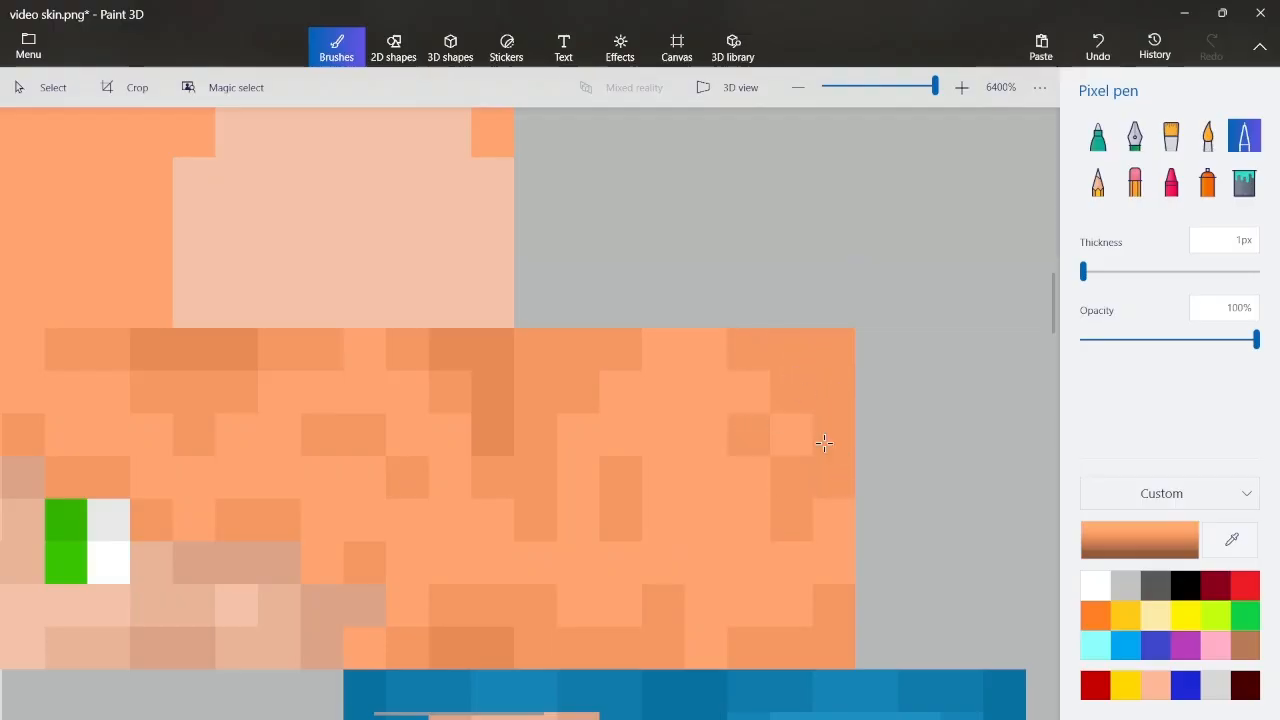
Sample the deeper orange from the neighbouring side hair and shade five pixels across and down the back hair's upper-left corner
click(1231, 539)
click(491, 352)
click(535, 391)
click(535, 433)
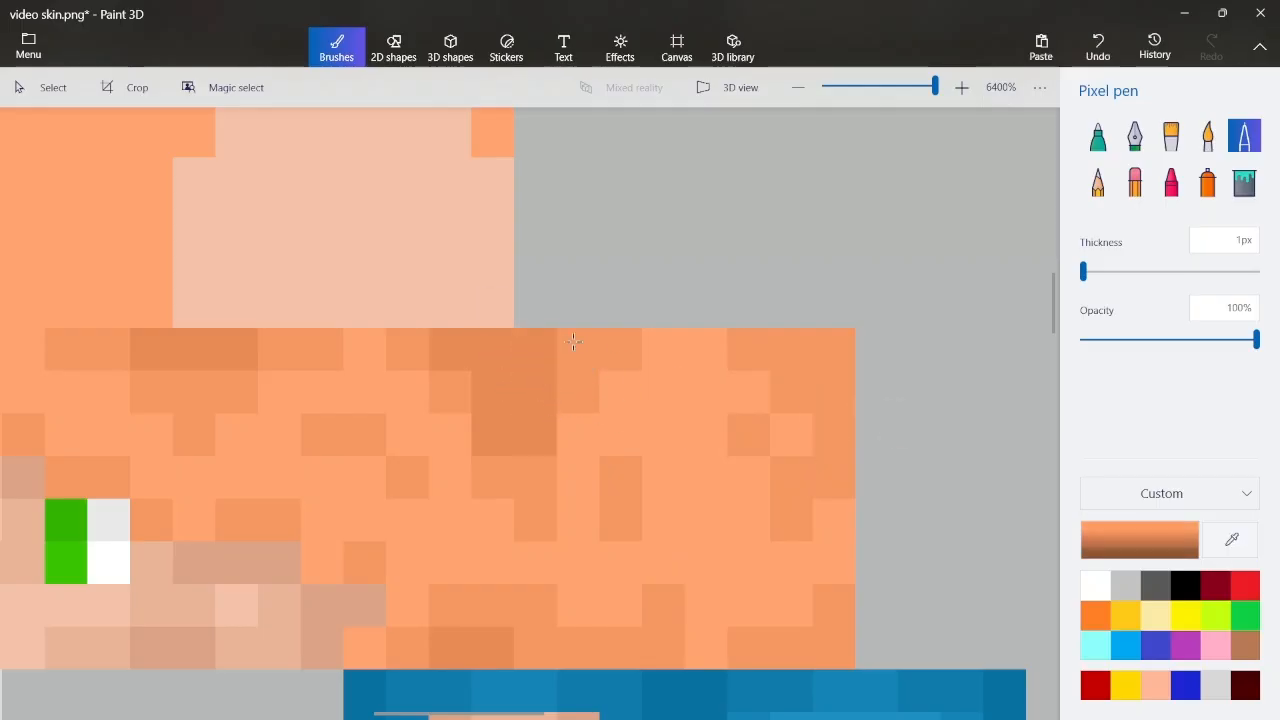
click(576, 347)
click(540, 474)
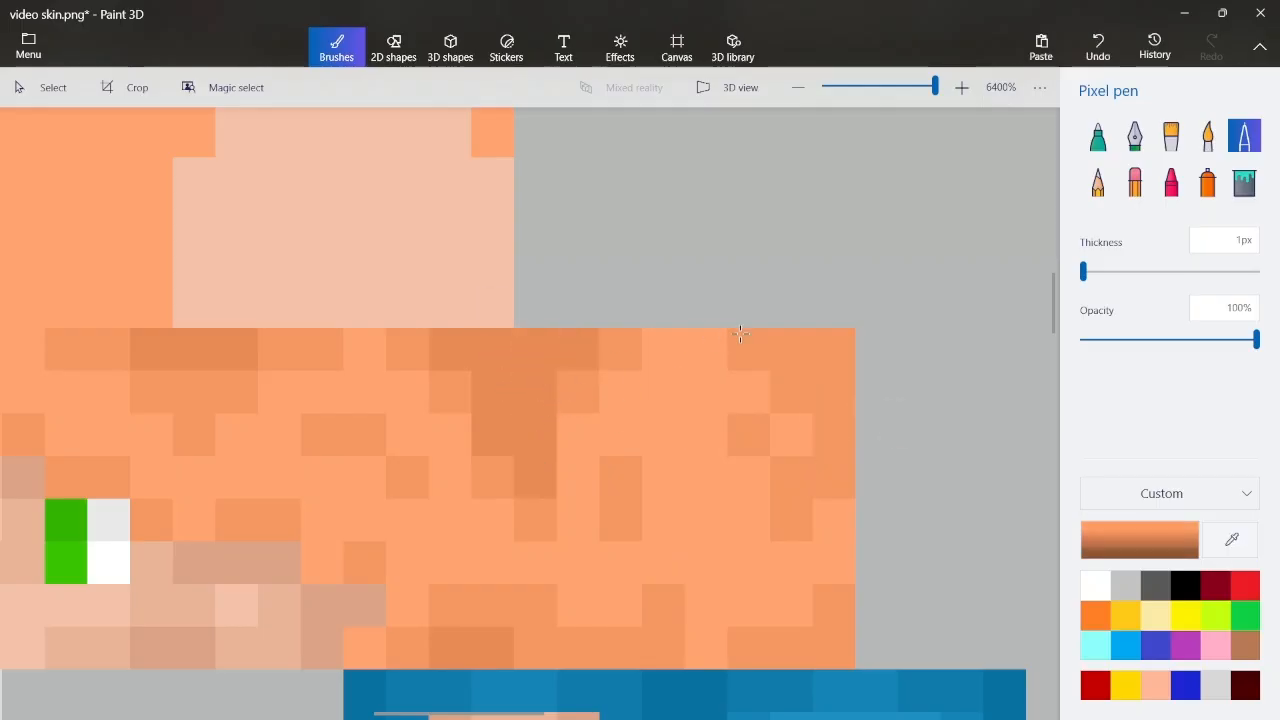
Add deeper orange to the back hair: three upper-right corner pixels, three bottom-left pixels and two bottom-right pixels
click(790, 348)
drag(826, 352, 827, 390)
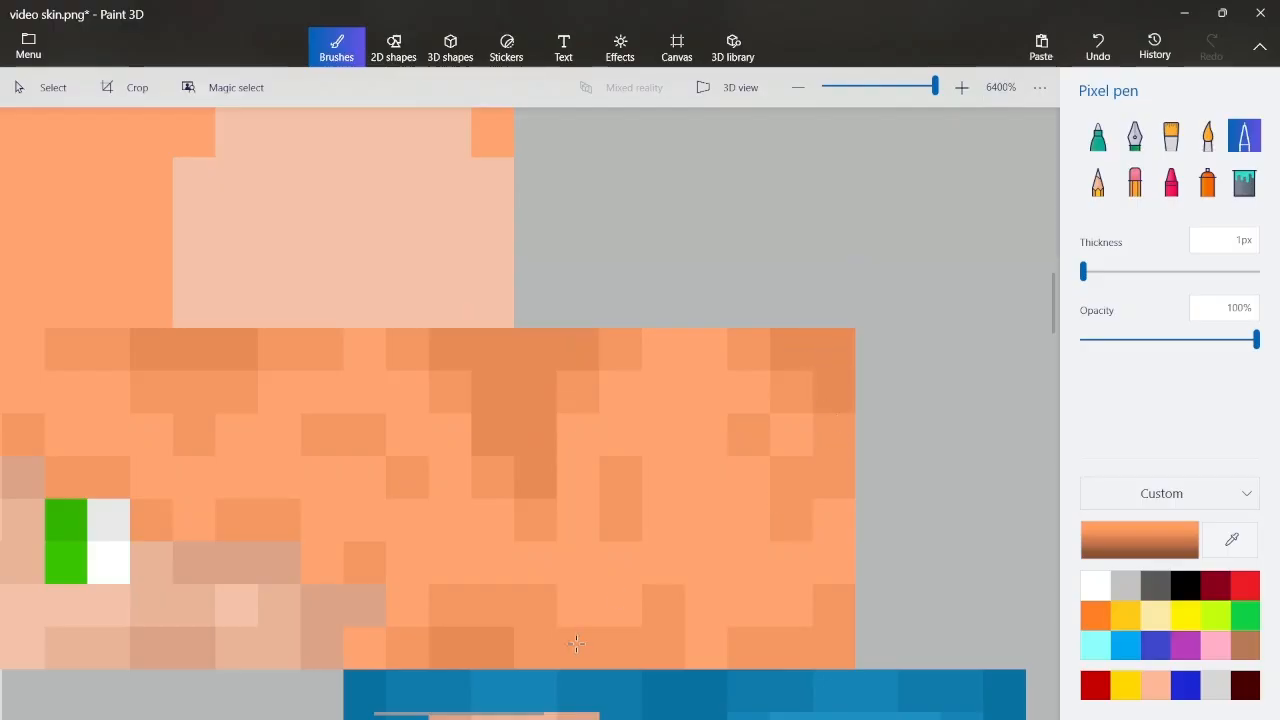
drag(563, 645, 535, 646)
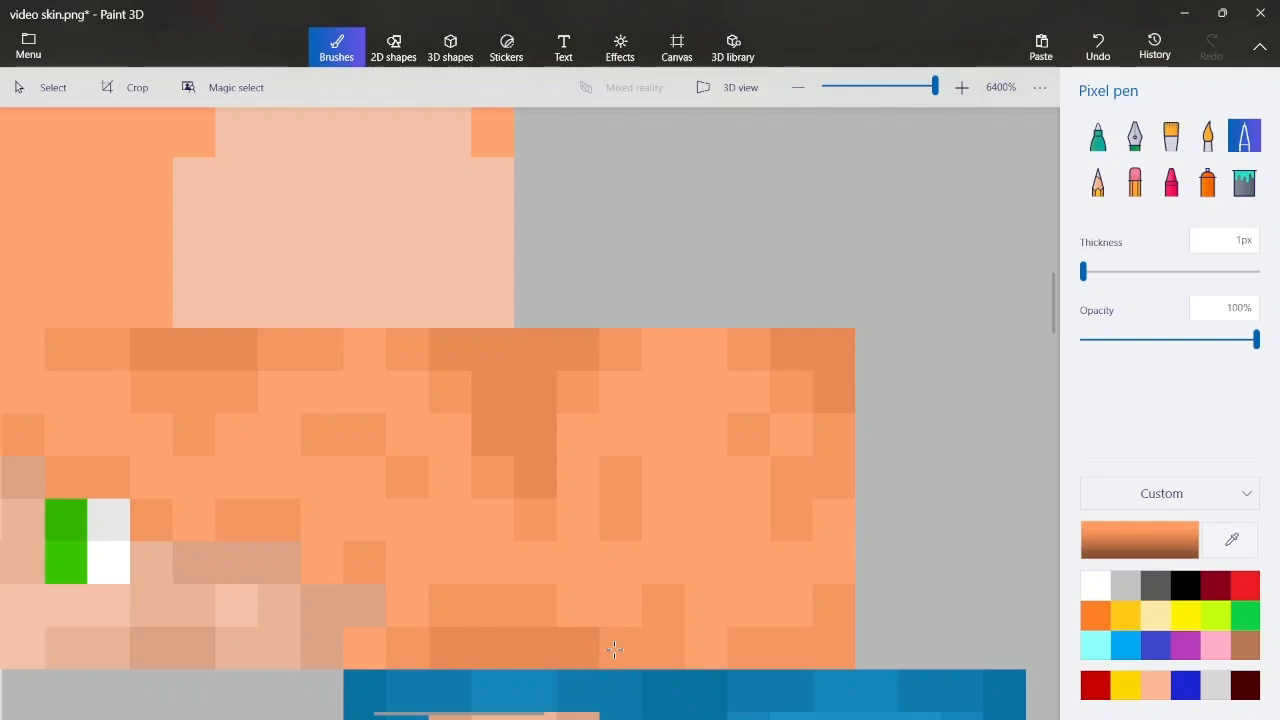
click(620, 648)
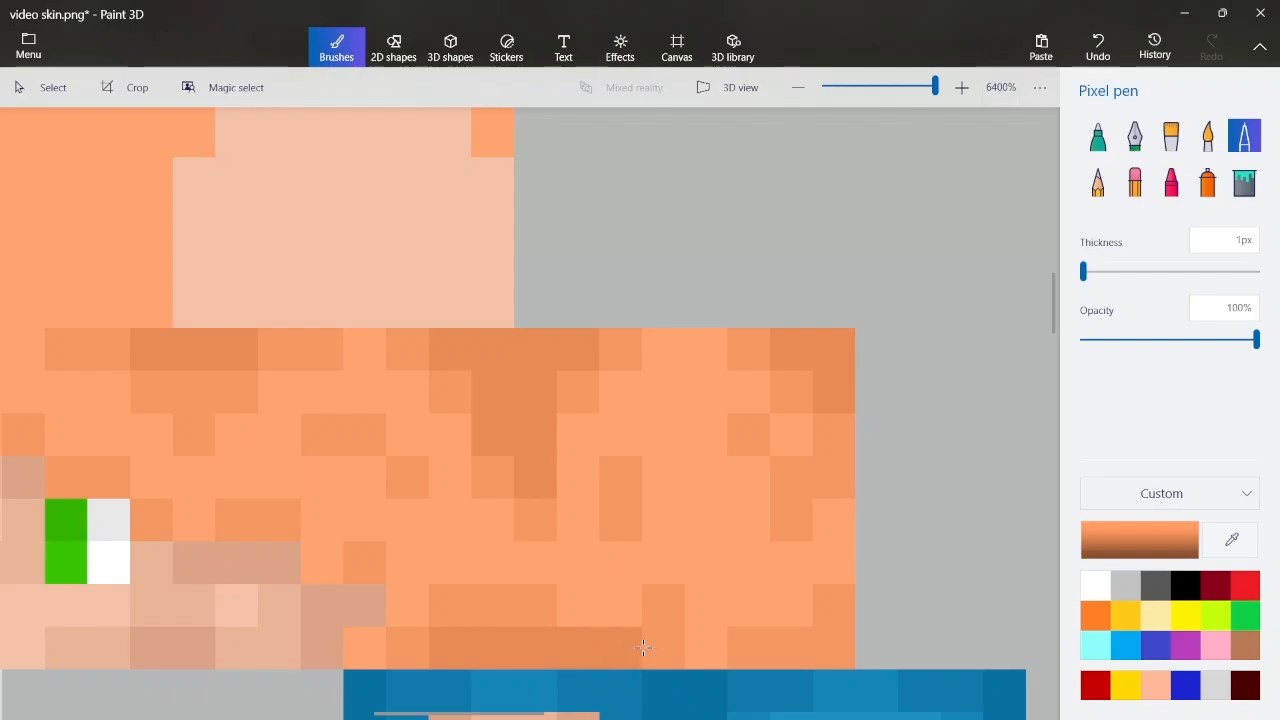
drag(819, 643, 810, 648)
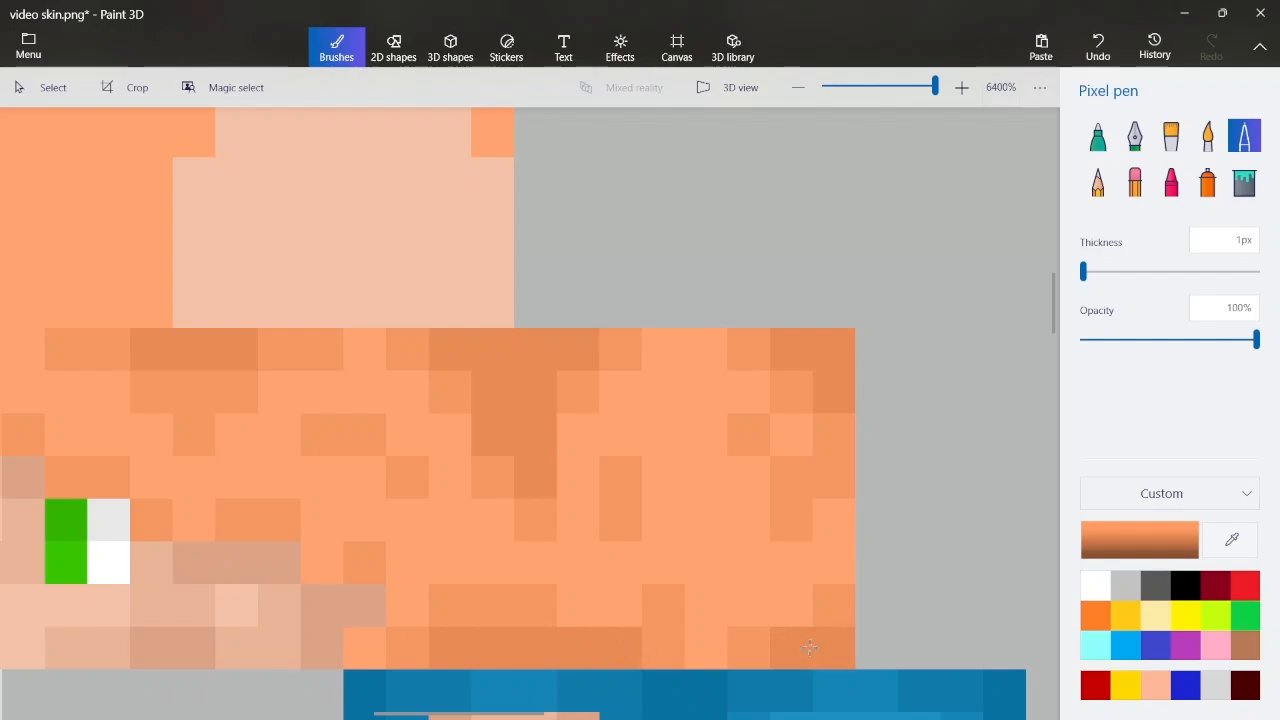
Sample the deeper orange and shade two edge pixels each in the lower-right, lower-left and upper-left corners of the top-of-head hair
scroll(660, 420, down, 4)
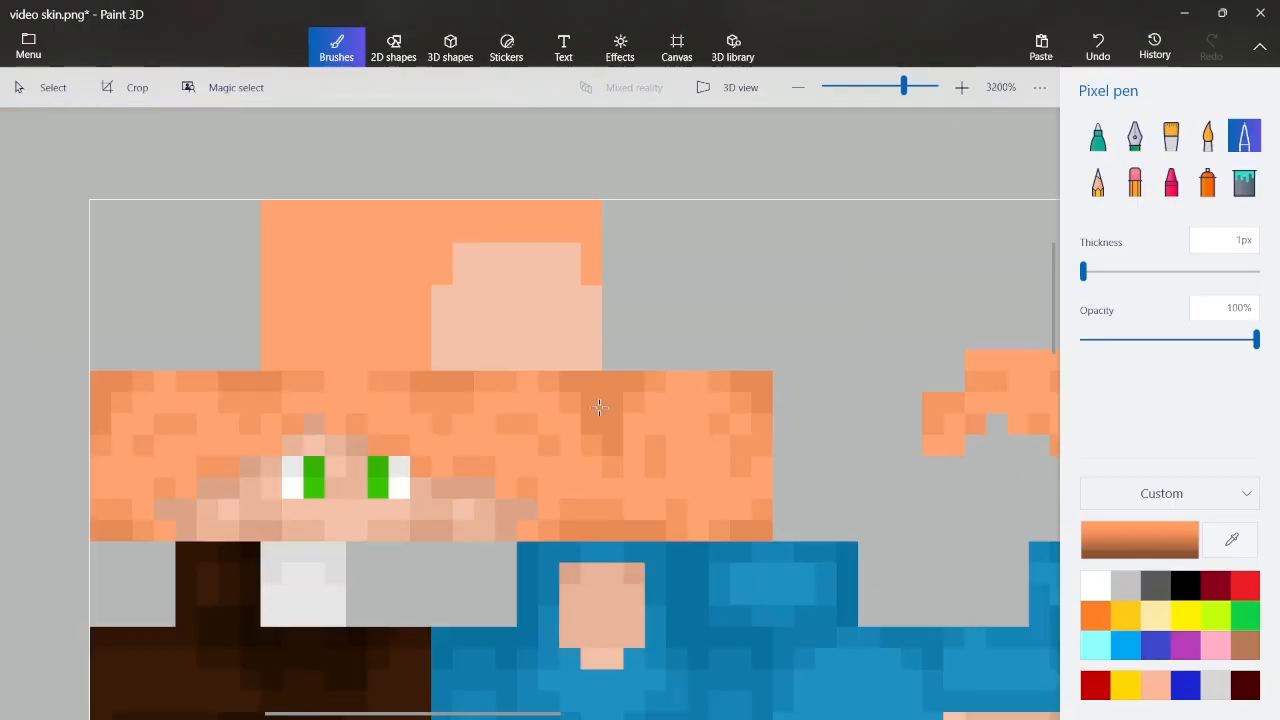
scroll(391, 311, up, 2)
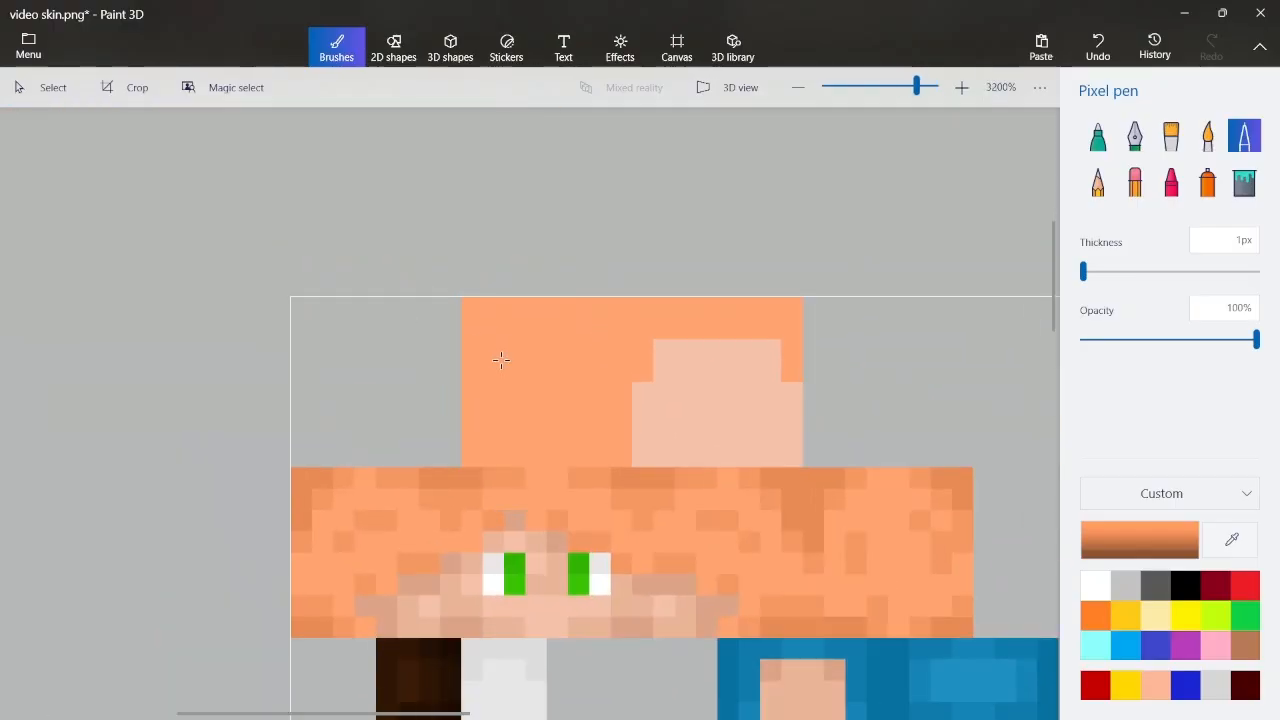
scroll(463, 335, up, 2)
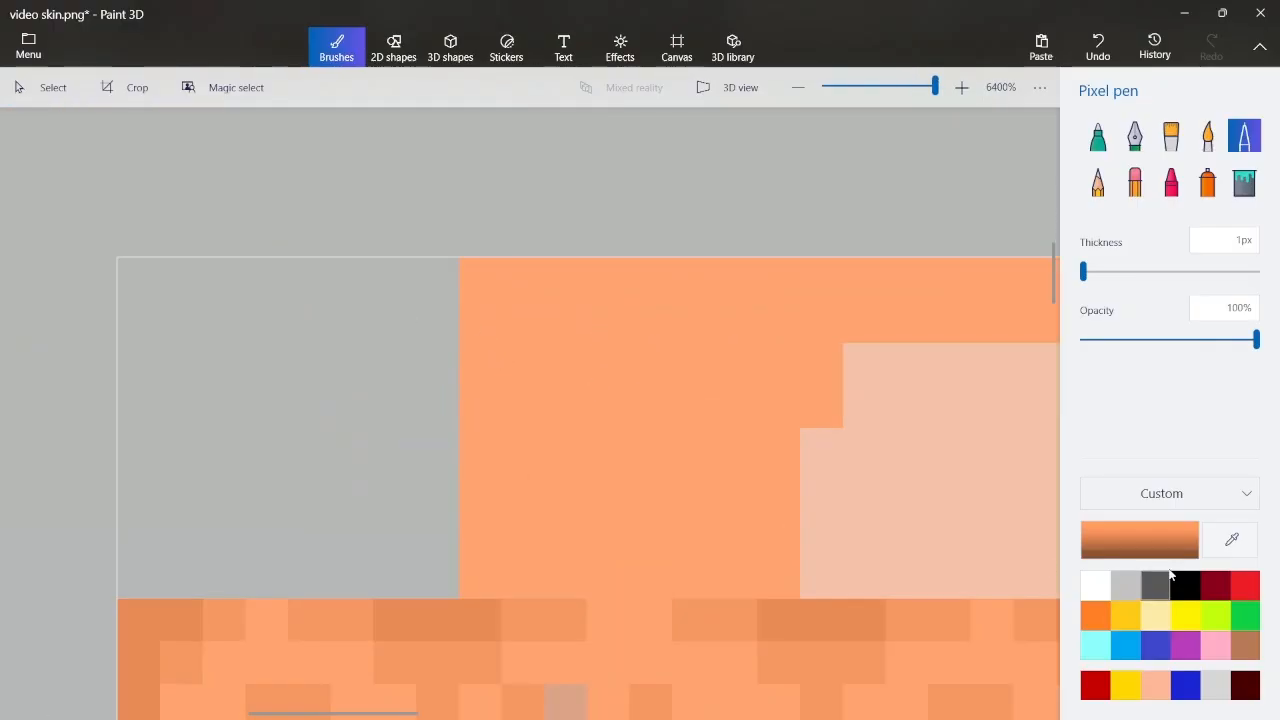
click(1231, 541)
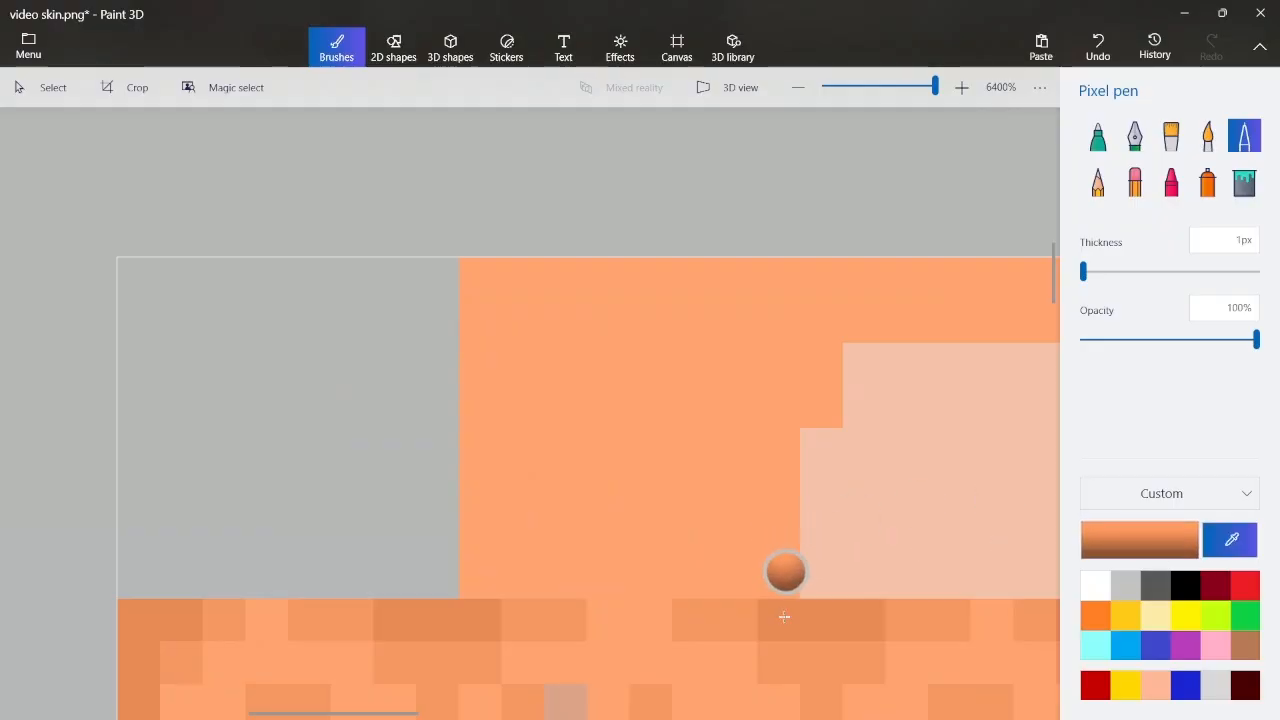
click(773, 586)
click(773, 586)
click(780, 528)
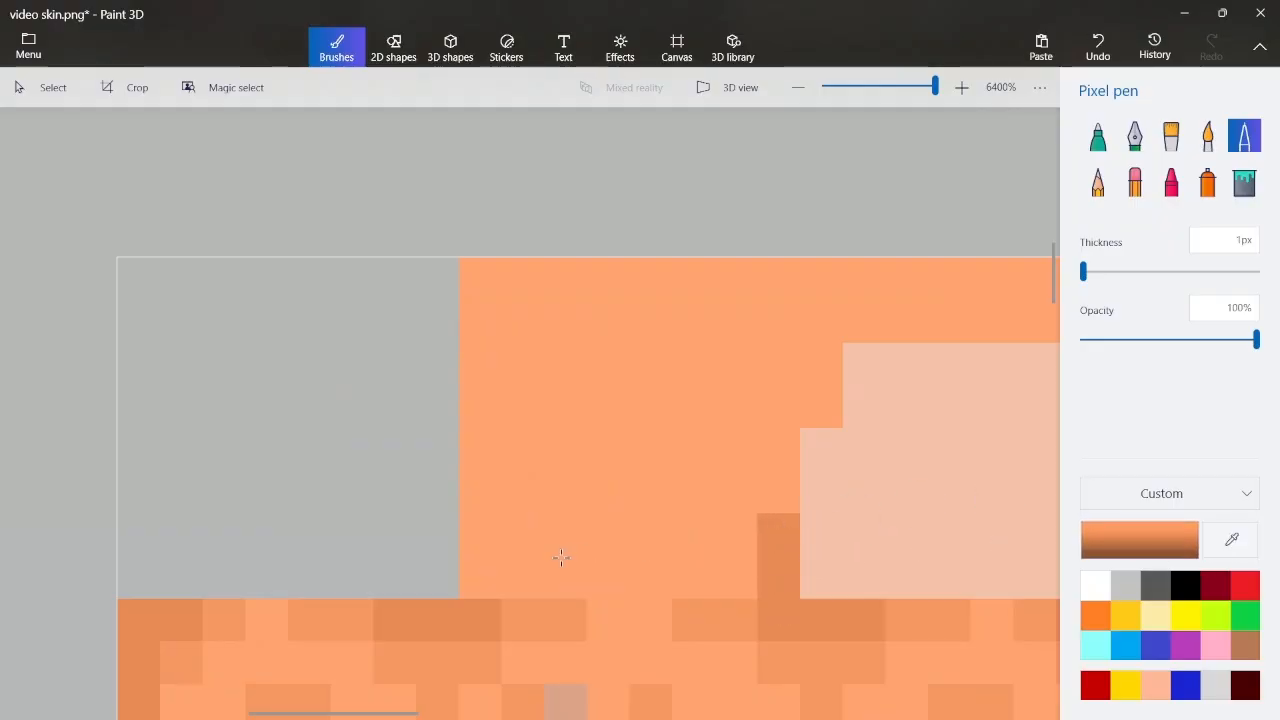
click(476, 574)
click(472, 549)
click(470, 280)
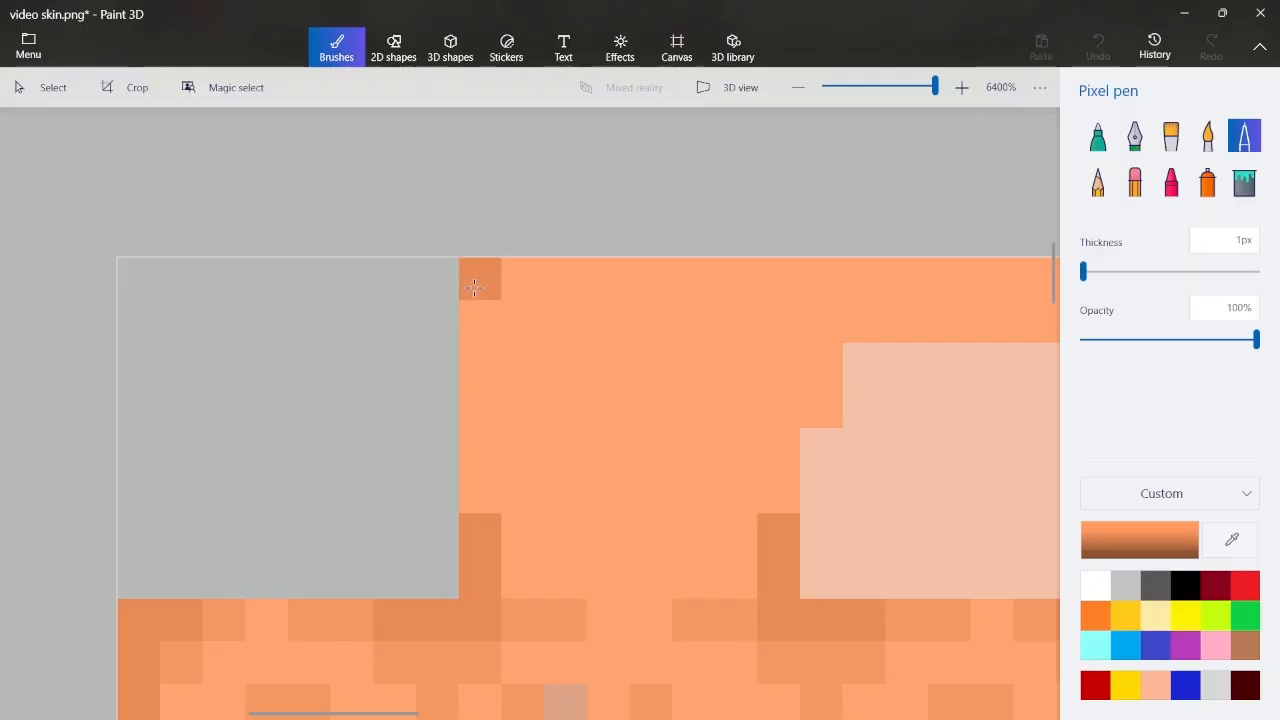
click(472, 320)
Sample the deeper orange from the back hair's bottom row and shade the top row of hair on the head's underside
scroll(530, 300, down, 2)
scroll(402, 280, down, 1)
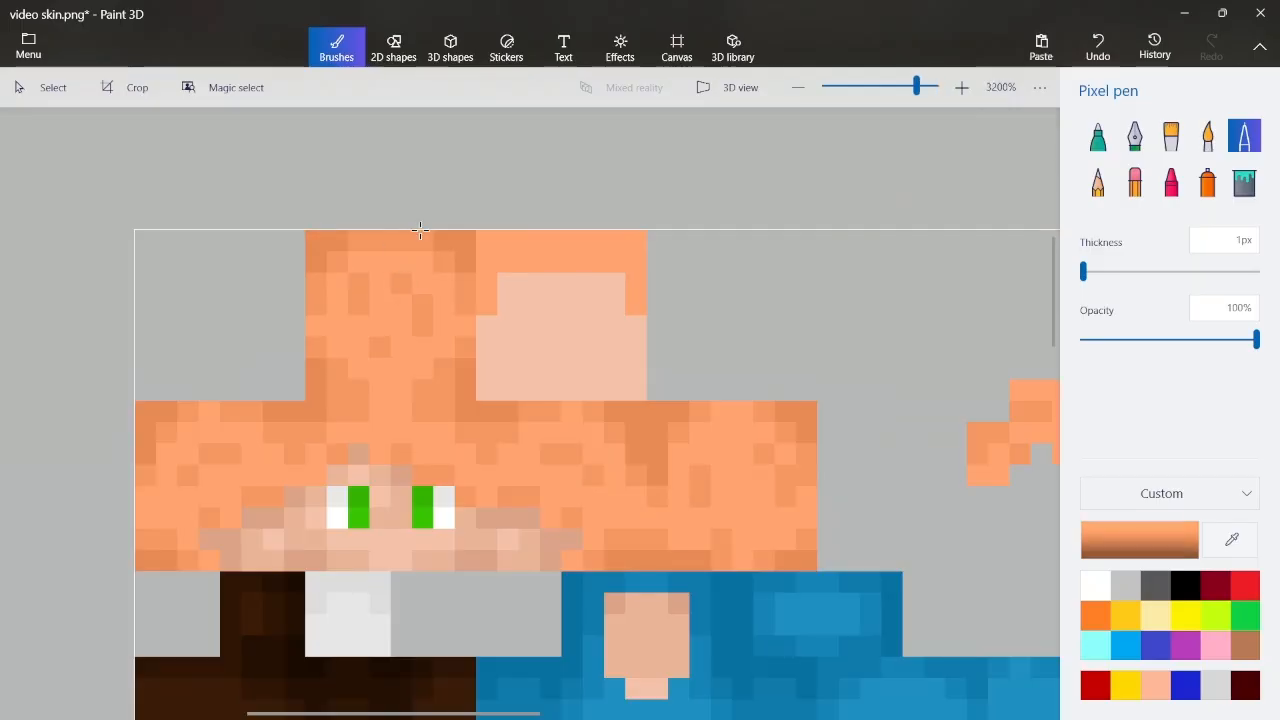
scroll(420, 230, down, 1)
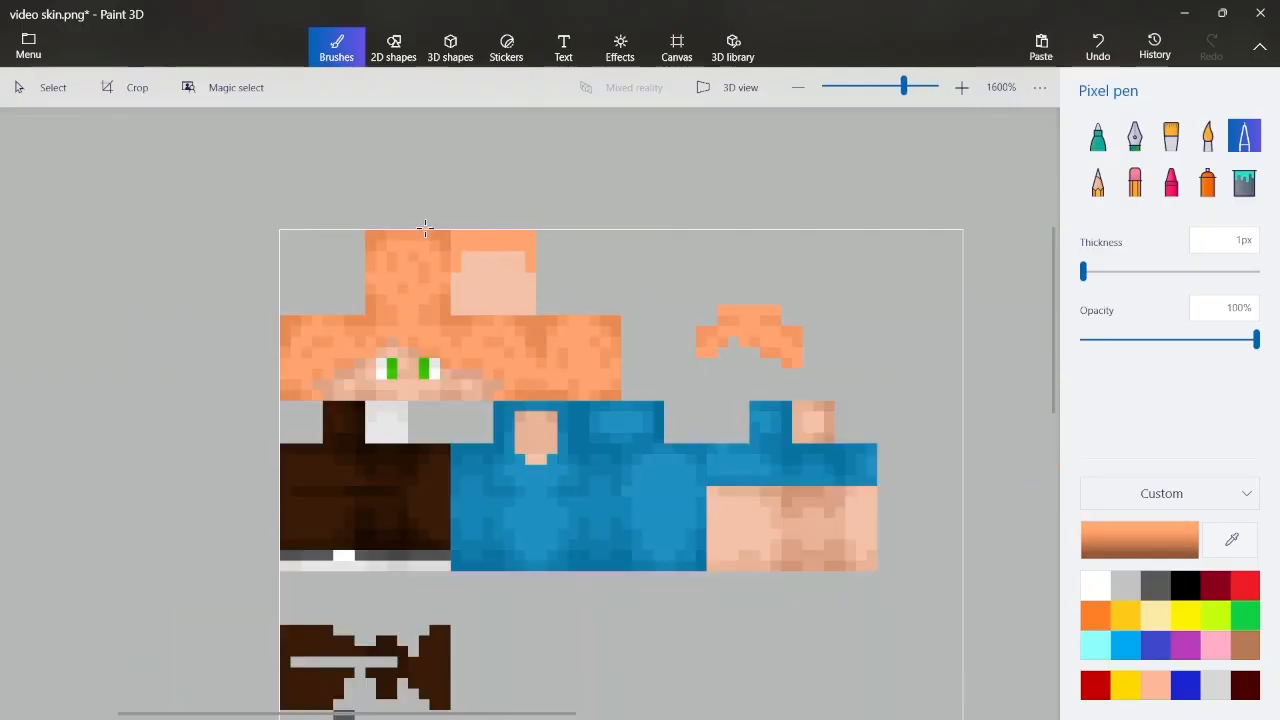
scroll(414, 245, up, 3)
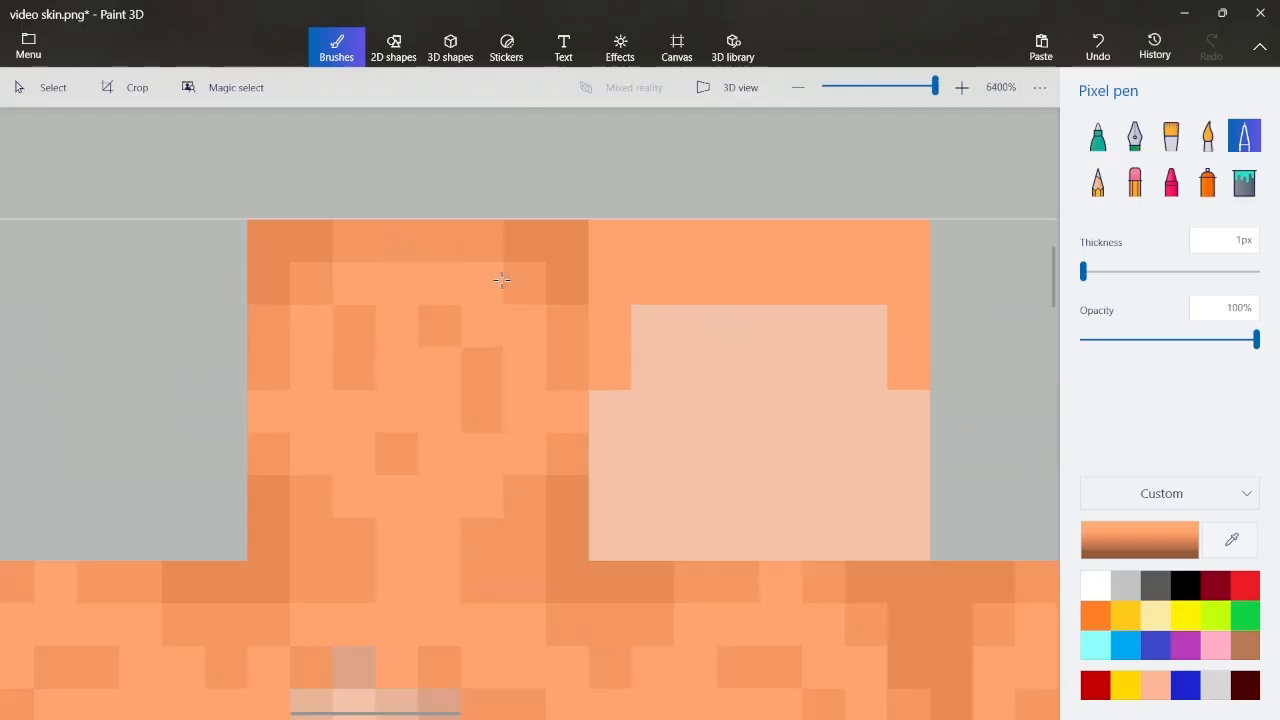
scroll(720, 355, down, 2)
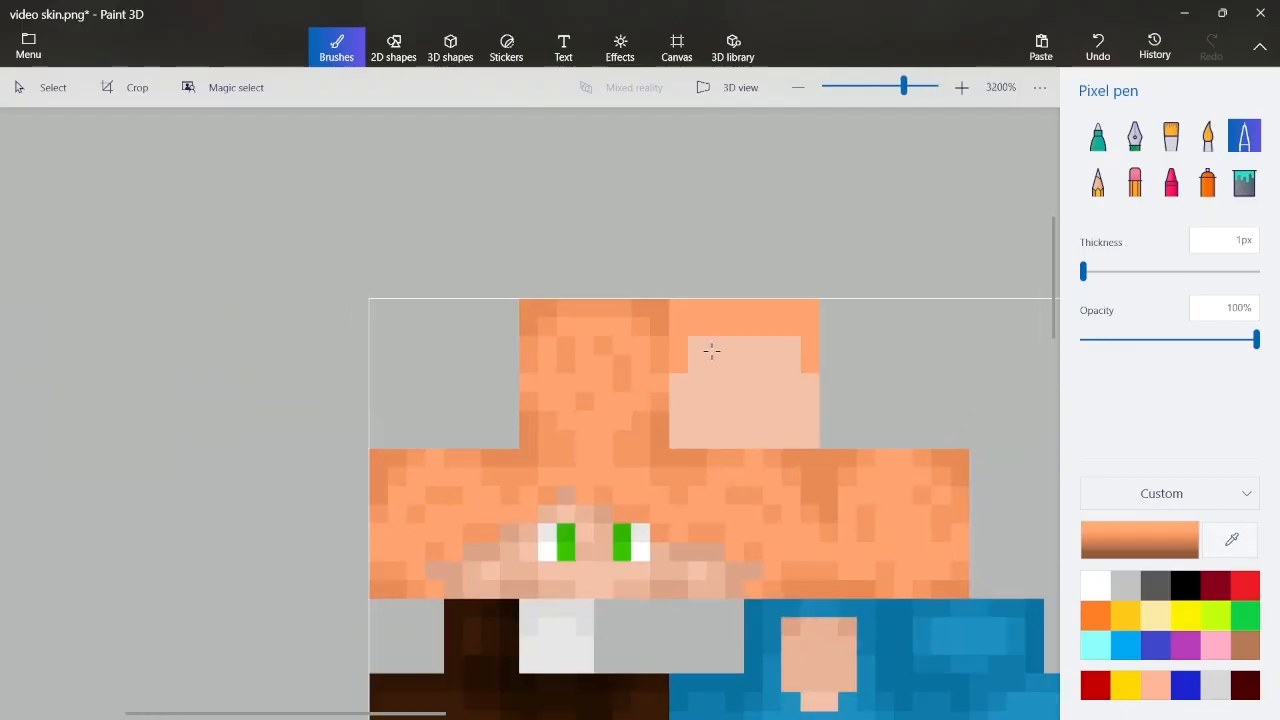
scroll(530, 338, up, 1)
scroll(543, 355, up, 1)
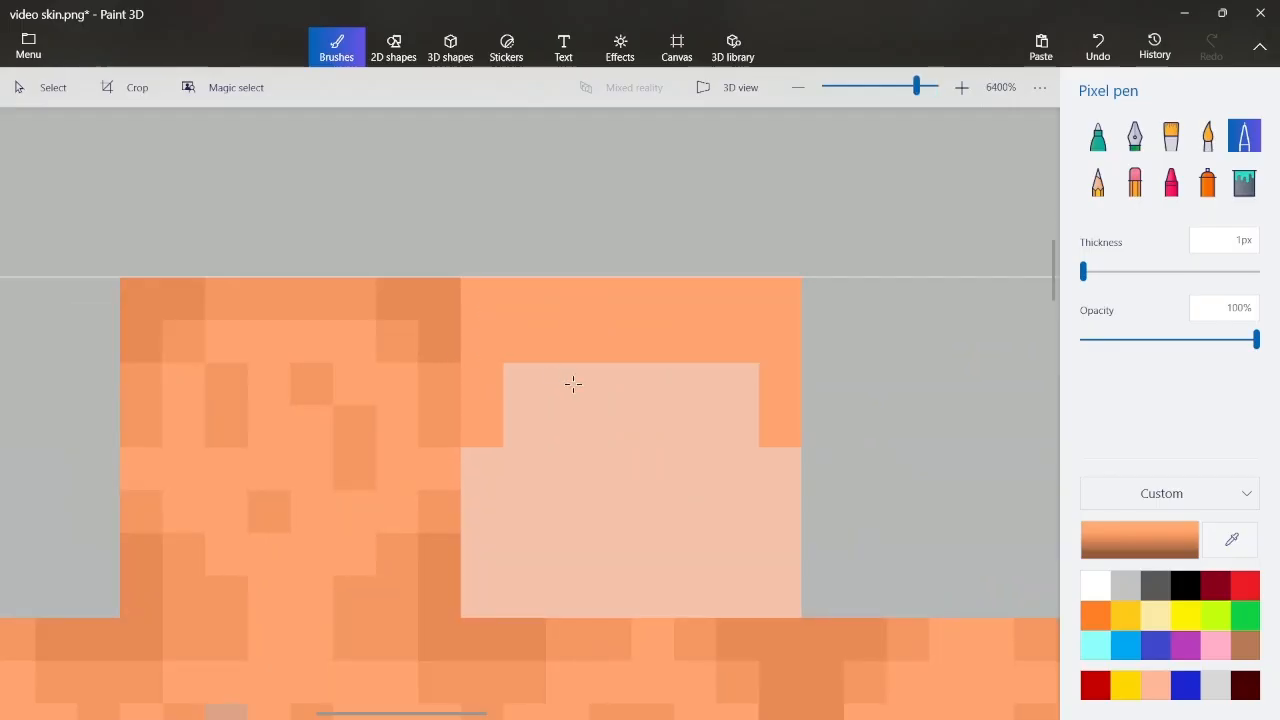
scroll(616, 469, down, 1)
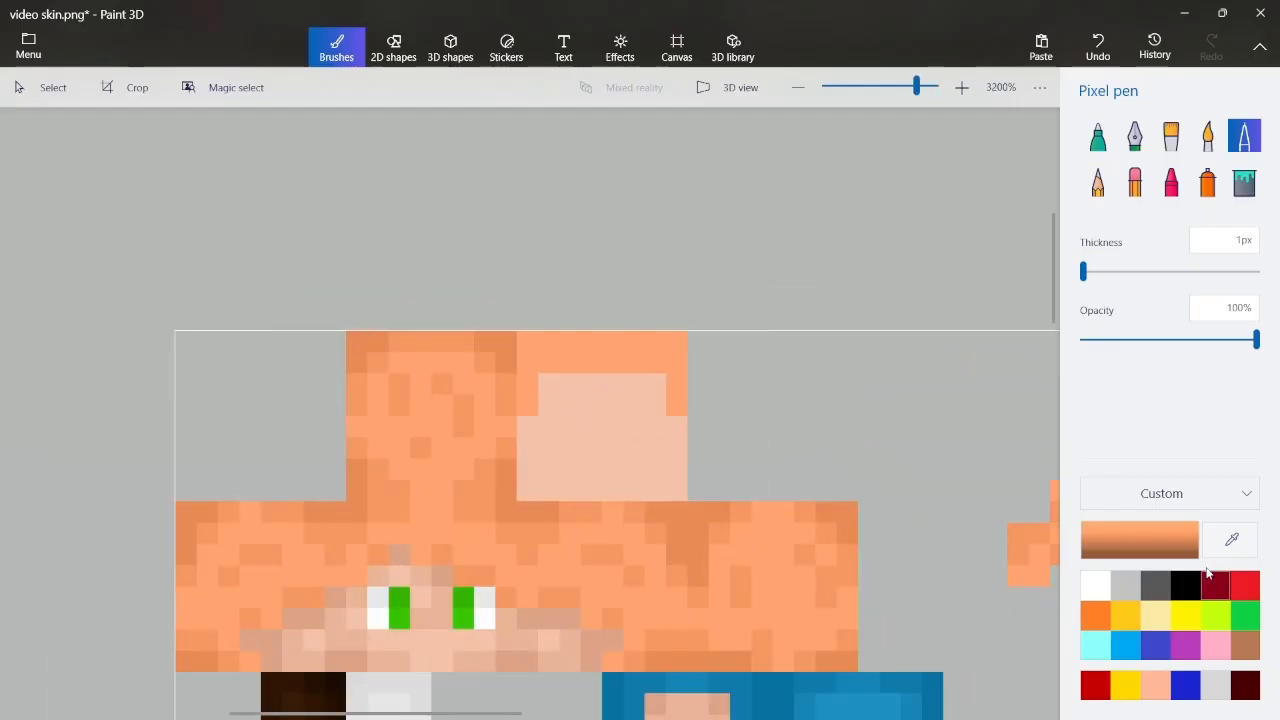
click(1231, 539)
click(745, 661)
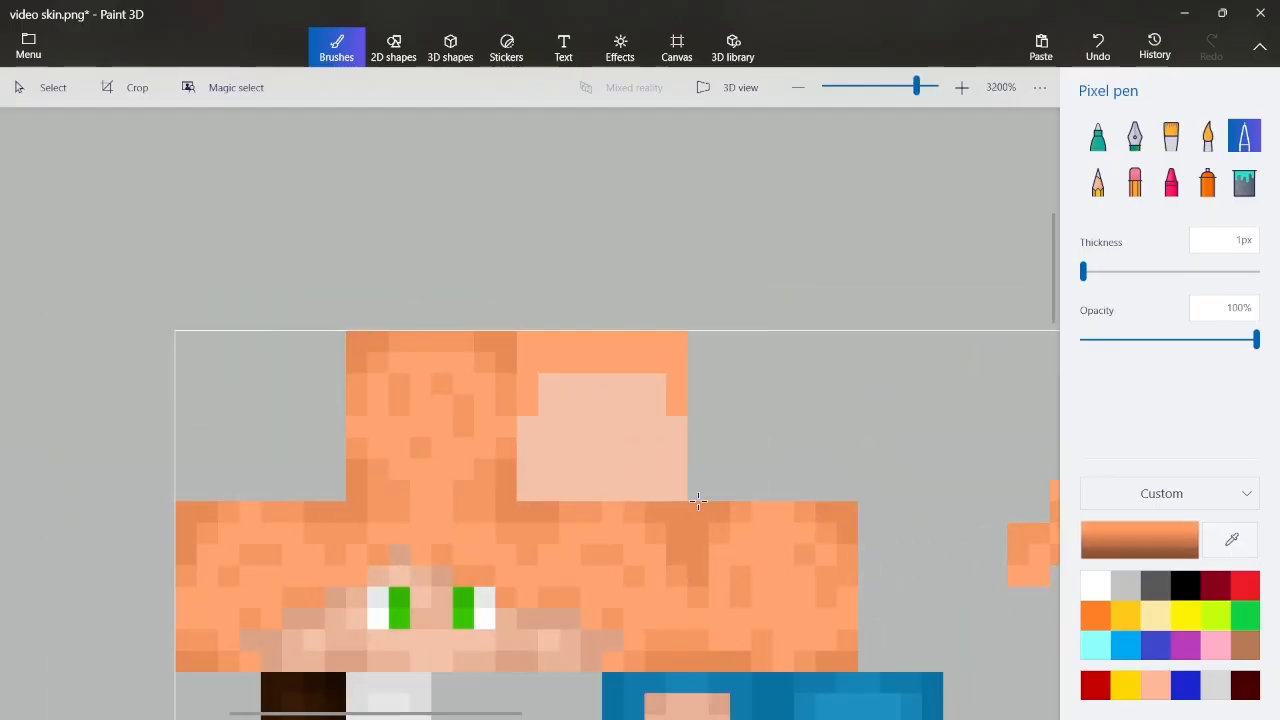
drag(574, 339, 550, 341)
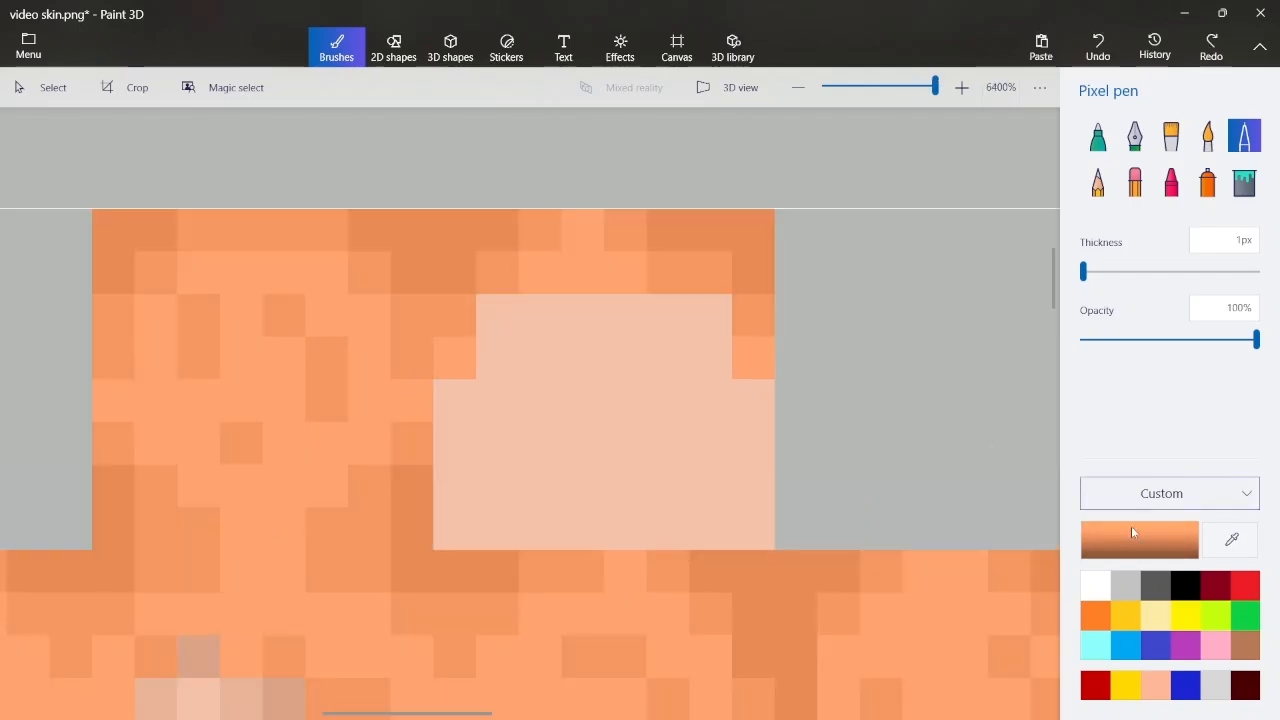
Paint a black test square over the skin on the head's underside and undo it
click(1186, 585)
mouse_move(566, 330)
mouse_down()
mouse_move(624, 328)
mouse_move(546, 323)
mouse_move(614, 335)
mouse_move(645, 324)
mouse_move(657, 340)
mouse_move(655, 457)
mouse_move(548, 440)
mouse_move(533, 368)
mouse_move(549, 360)
mouse_move(630, 406)
mouse_up()
scroll(516, 301, down, 3)
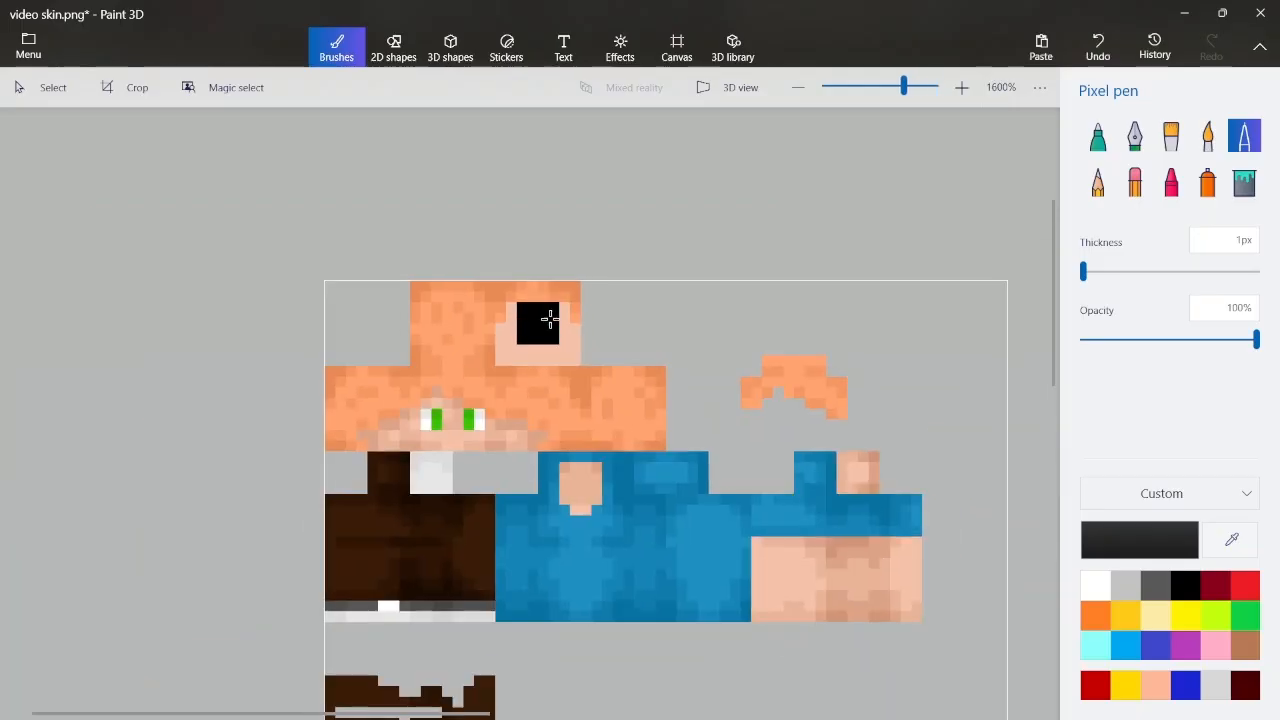
scroll(549, 319, up, 2)
key(ctrl+z)
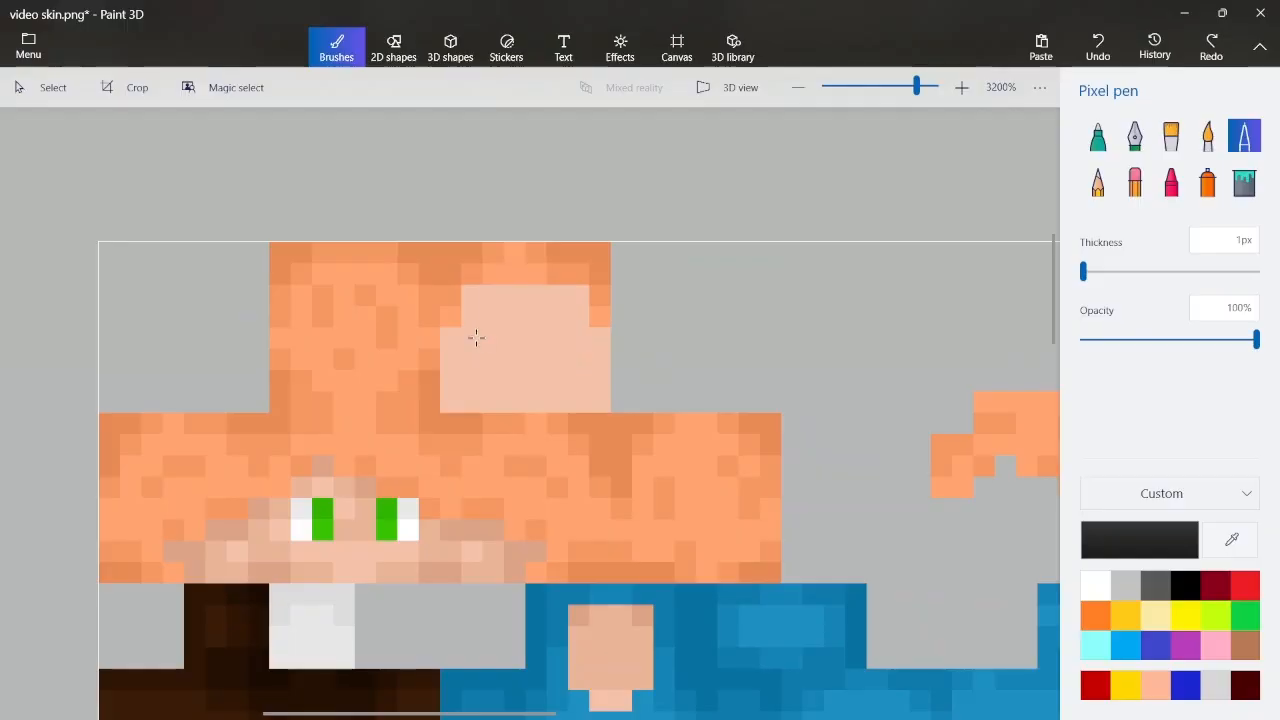
Save the shaded skin texture under its existing file name
scroll(477, 354, up, 2)
scroll(737, 325, down, 2)
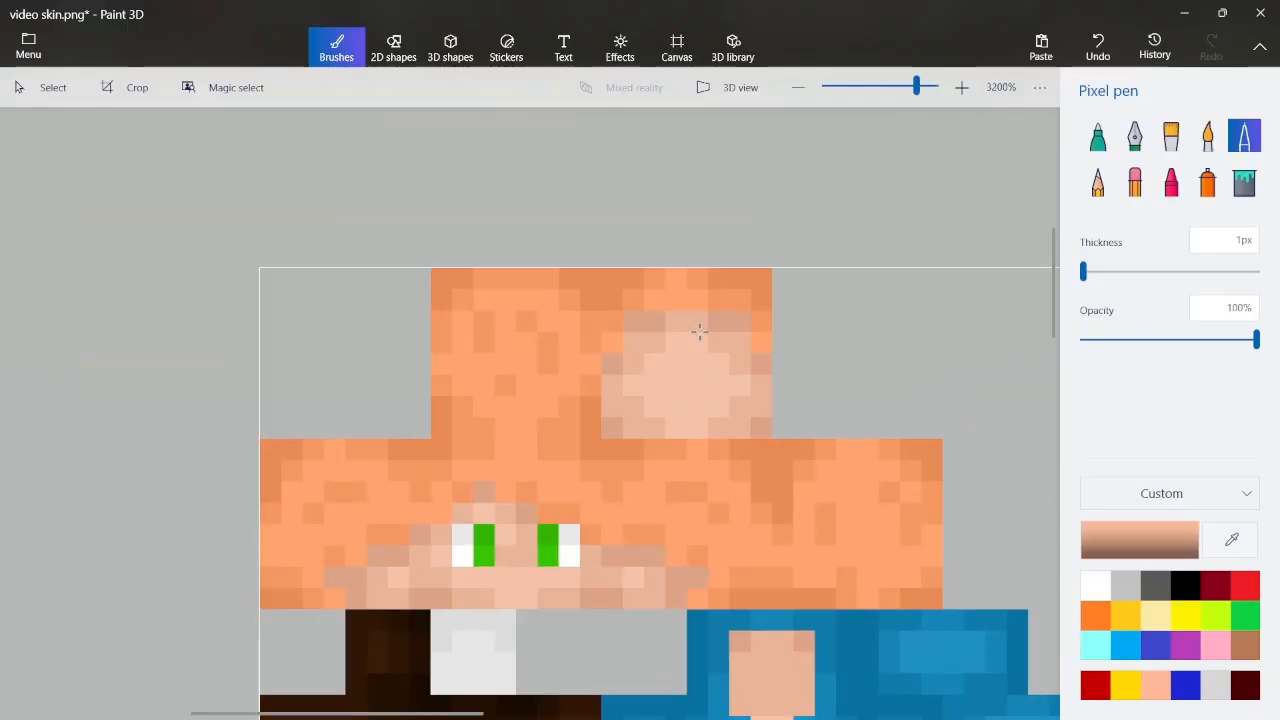
scroll(651, 339, down, 1)
scroll(681, 374, down, 1)
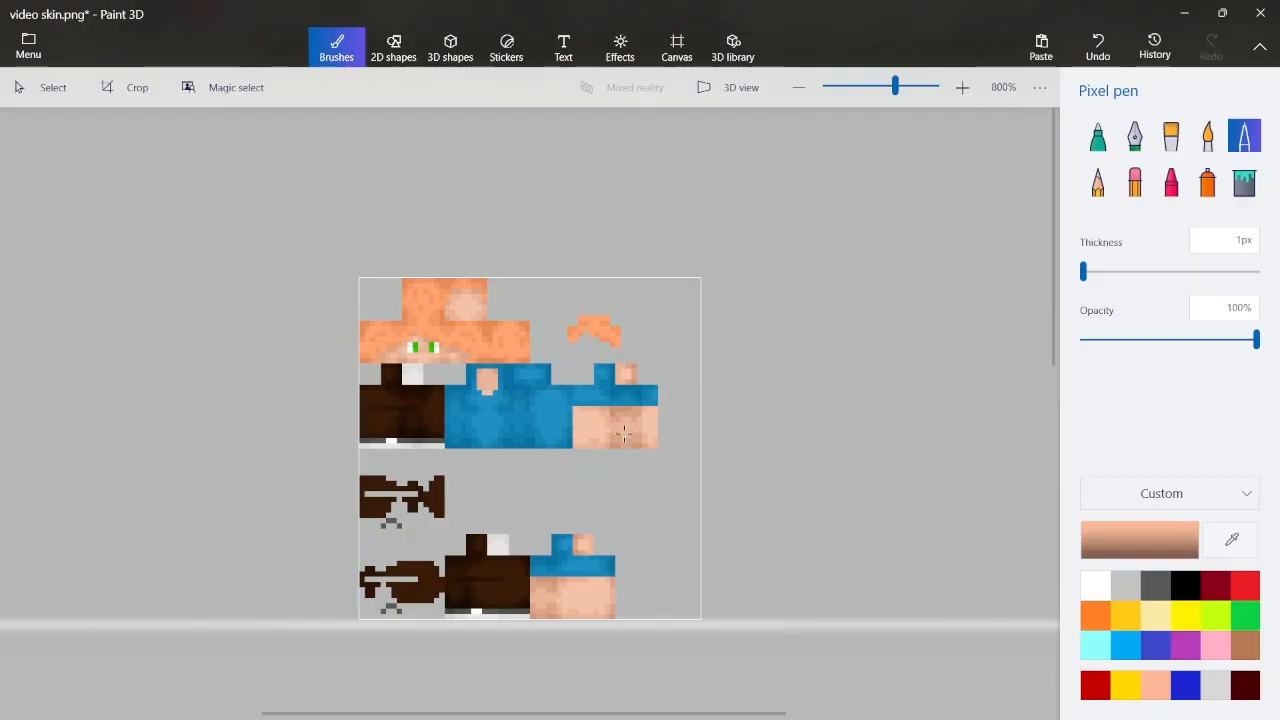
key(ctrl+s)
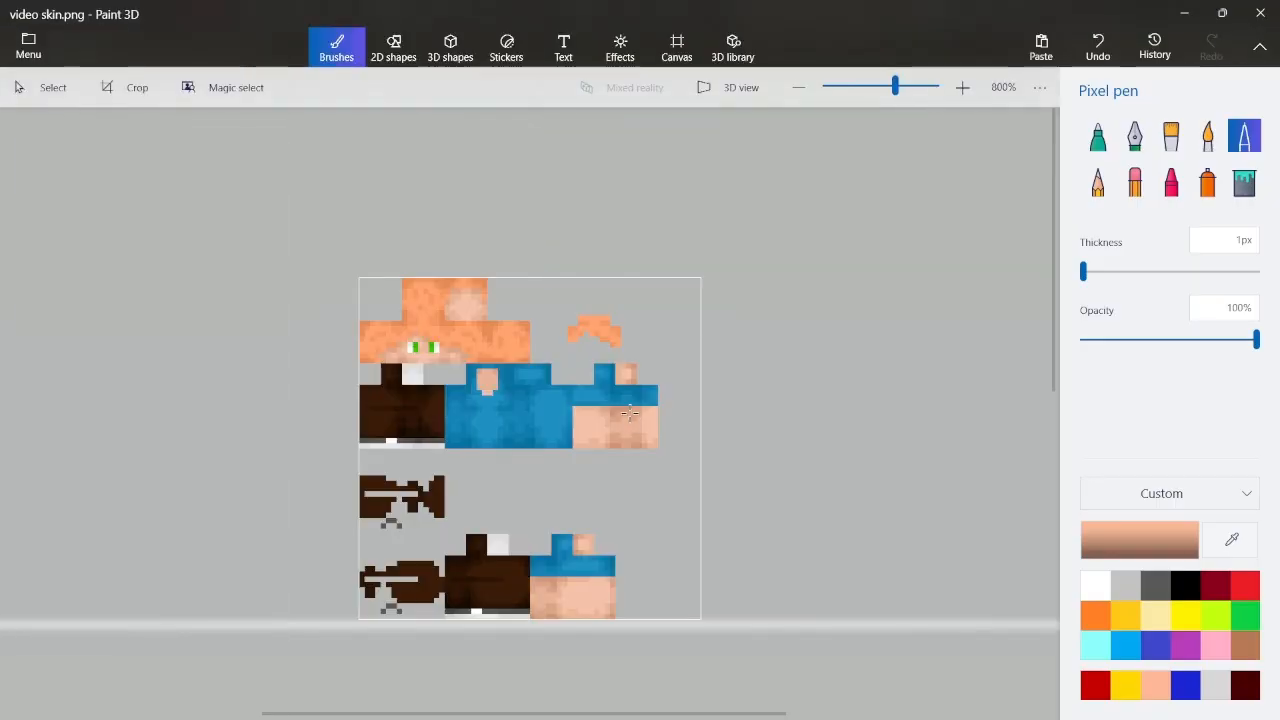
Switch to the Nova Skin editor, load video skin.png from Downloads and rotate the model to view the side of the head
key(alt+Tab)
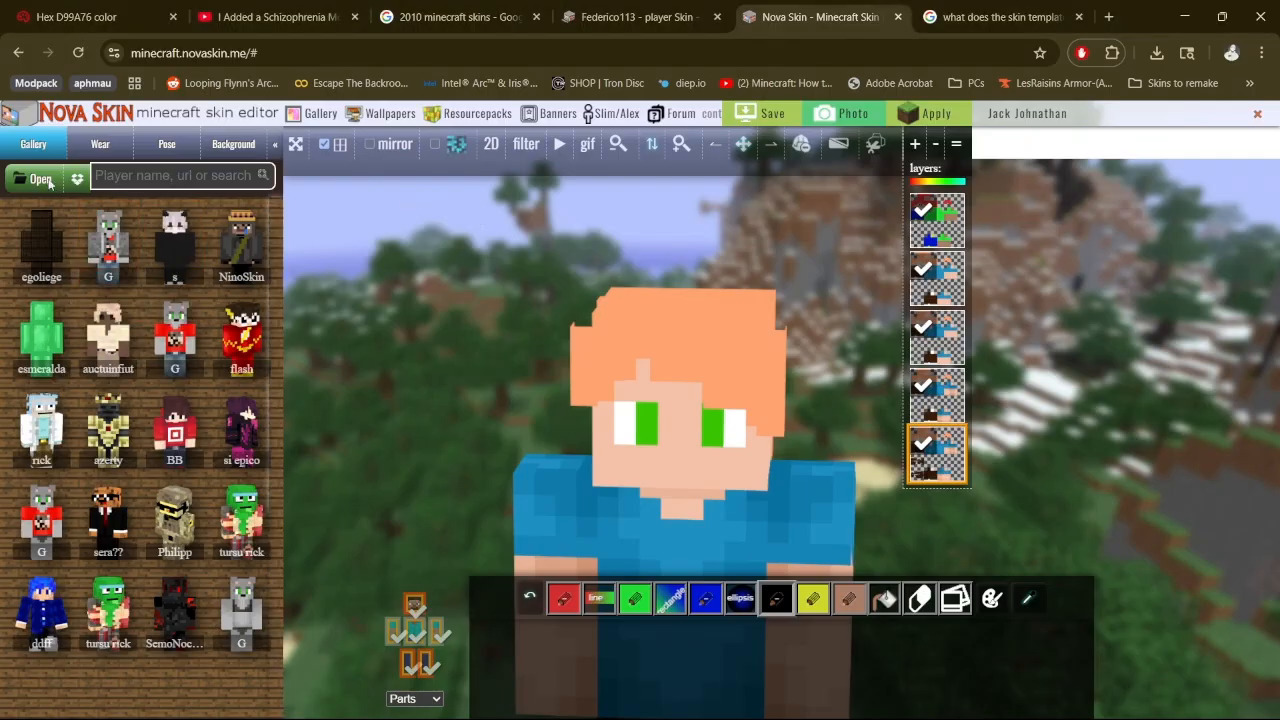
click(40, 179)
click(210, 152)
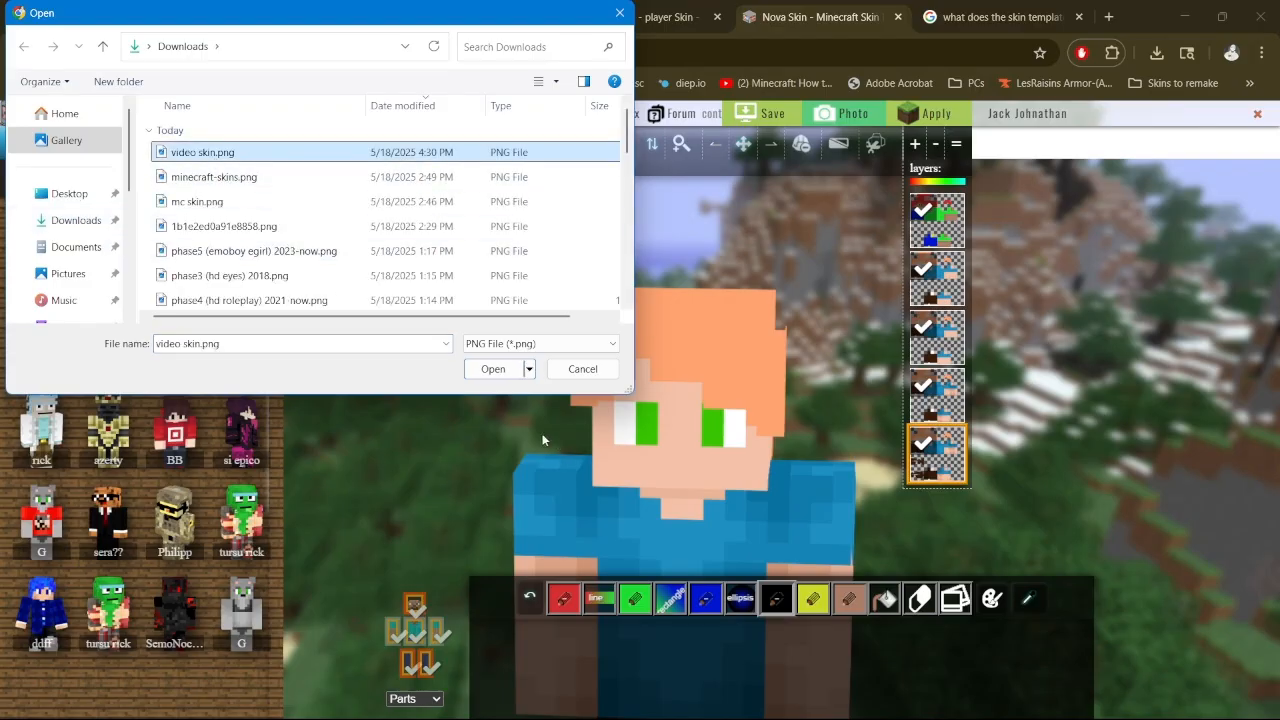
click(515, 370)
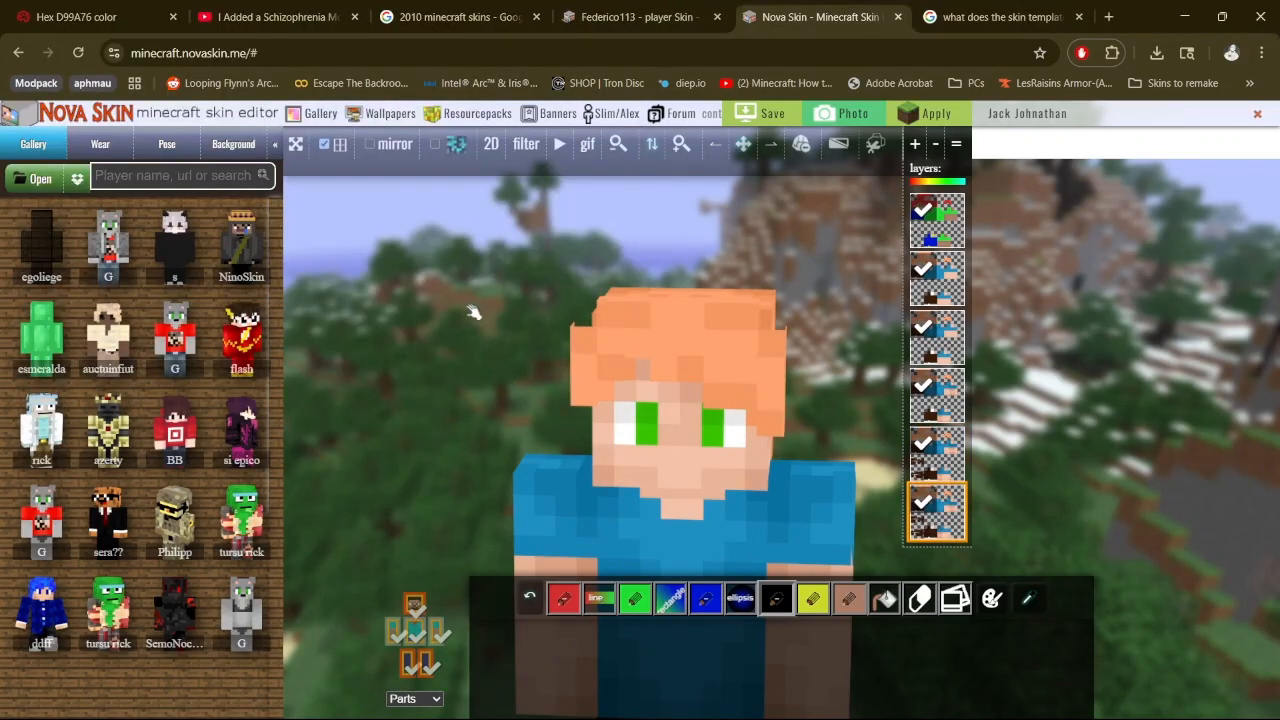
drag(474, 312, 429, 291)
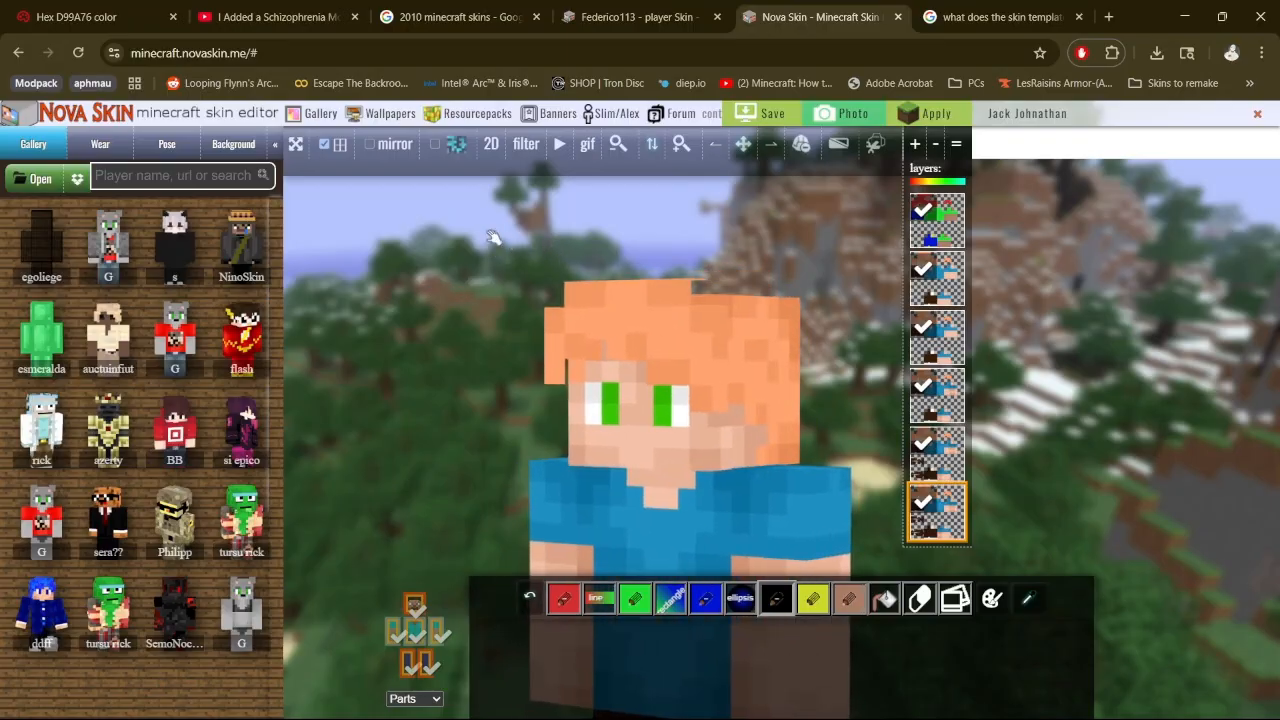
Switch to Paint 3D, sample the medium orange from the back hair, and shade two pixels at each end of the hair overlay's top row
mouse_move(492, 218)
mouse_down()
mouse_move(506, 249)
mouse_move(512, 204)
mouse_move(540, 206)
mouse_move(443, 217)
mouse_move(465, 200)
mouse_move(424, 213)
mouse_move(591, 220)
mouse_move(652, 254)
mouse_move(575, 257)
mouse_up()
key(alt+Tab)
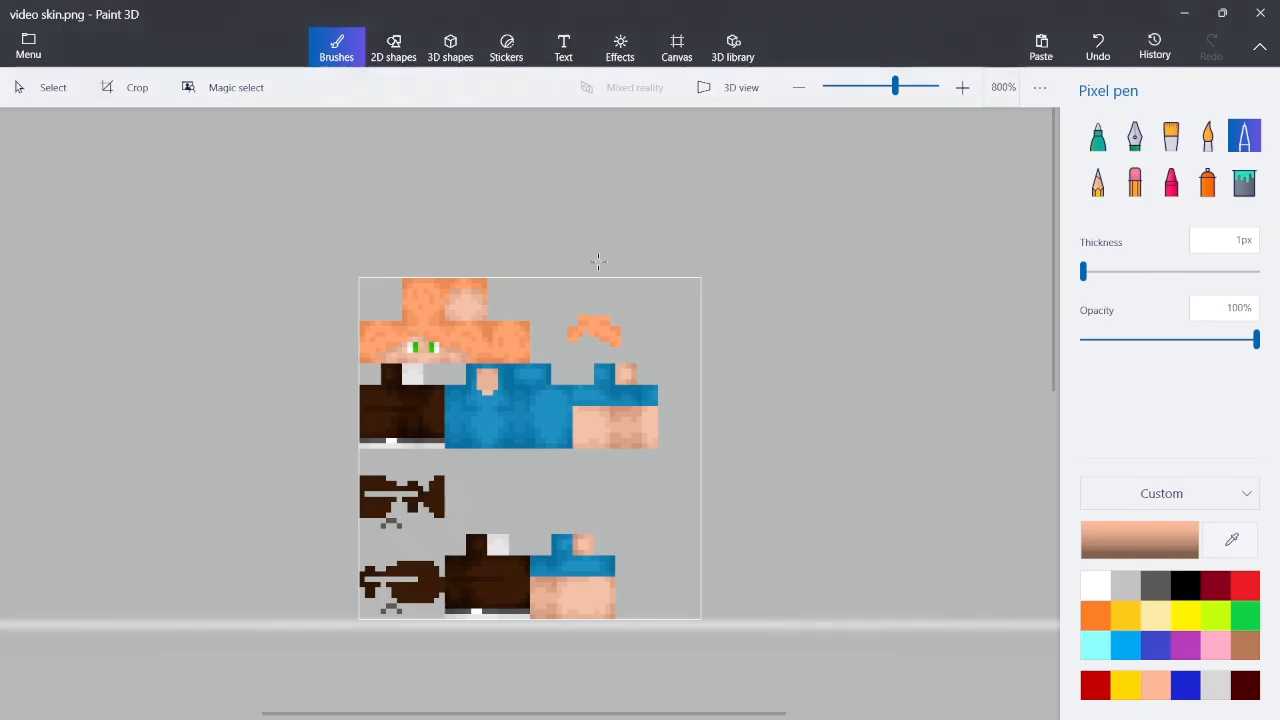
ctrl+scroll(525, 318, up, 2)
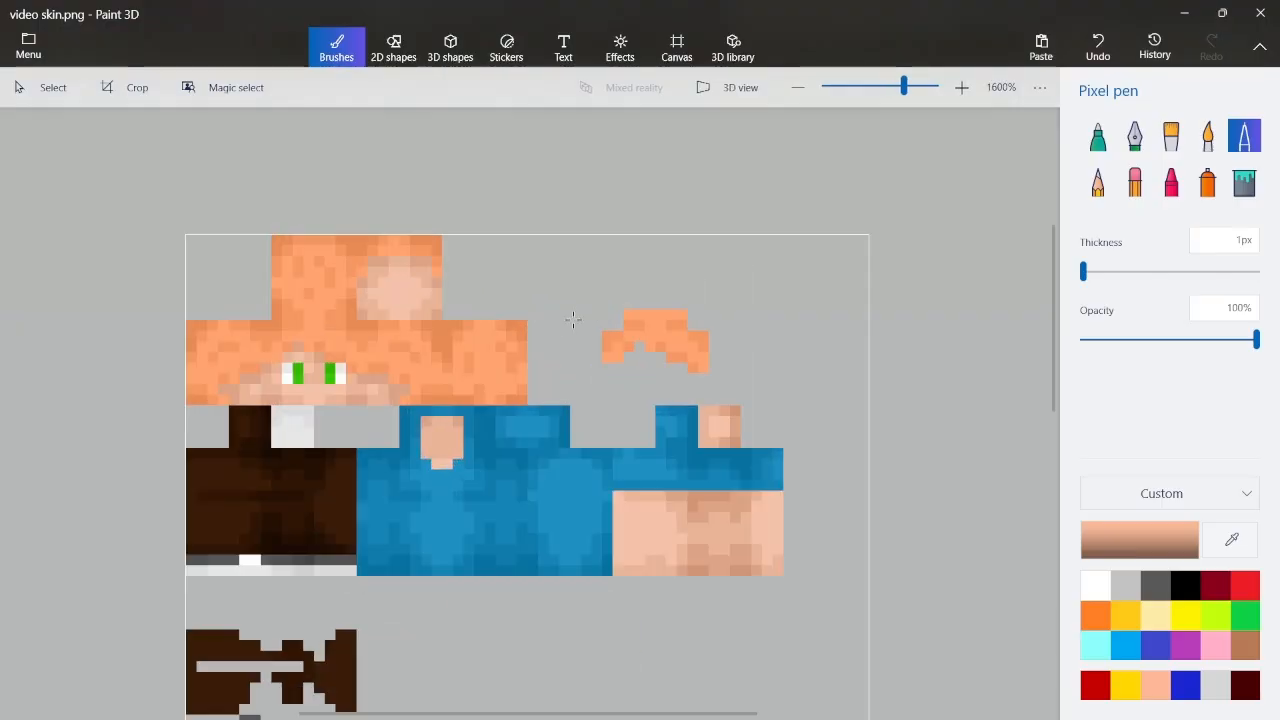
scroll(573, 319, up, 2)
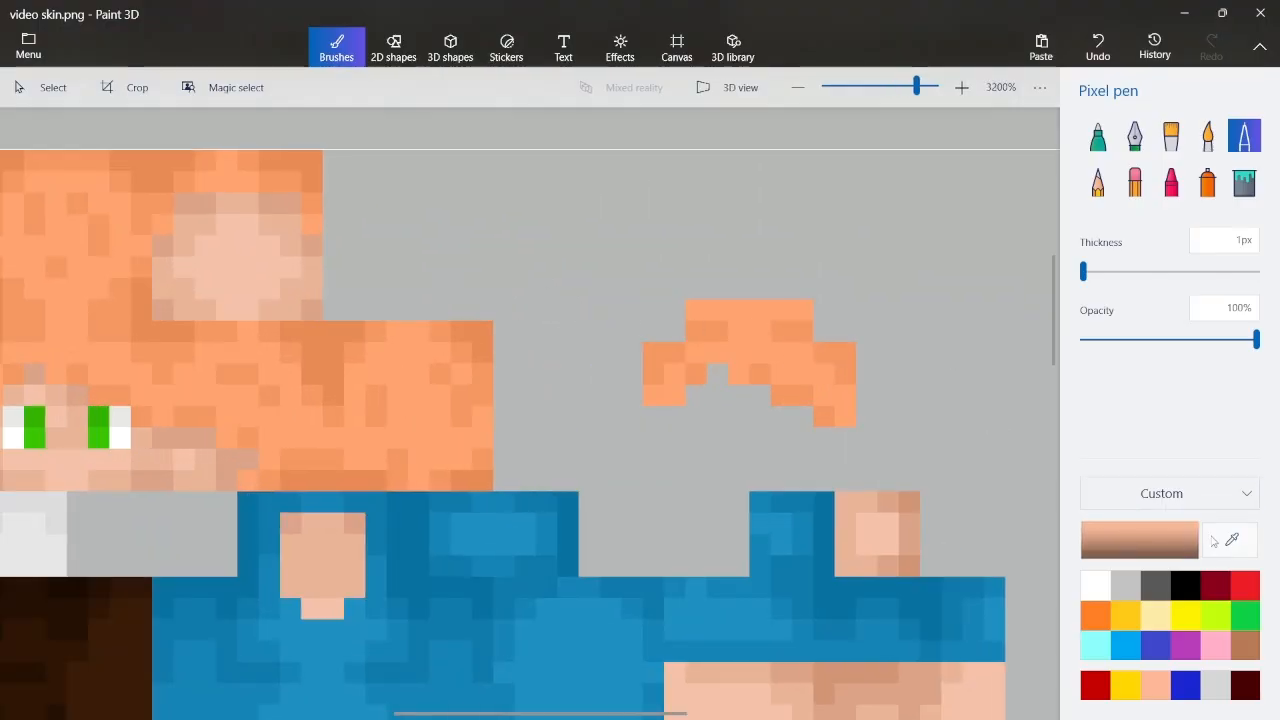
click(1231, 539)
click(450, 336)
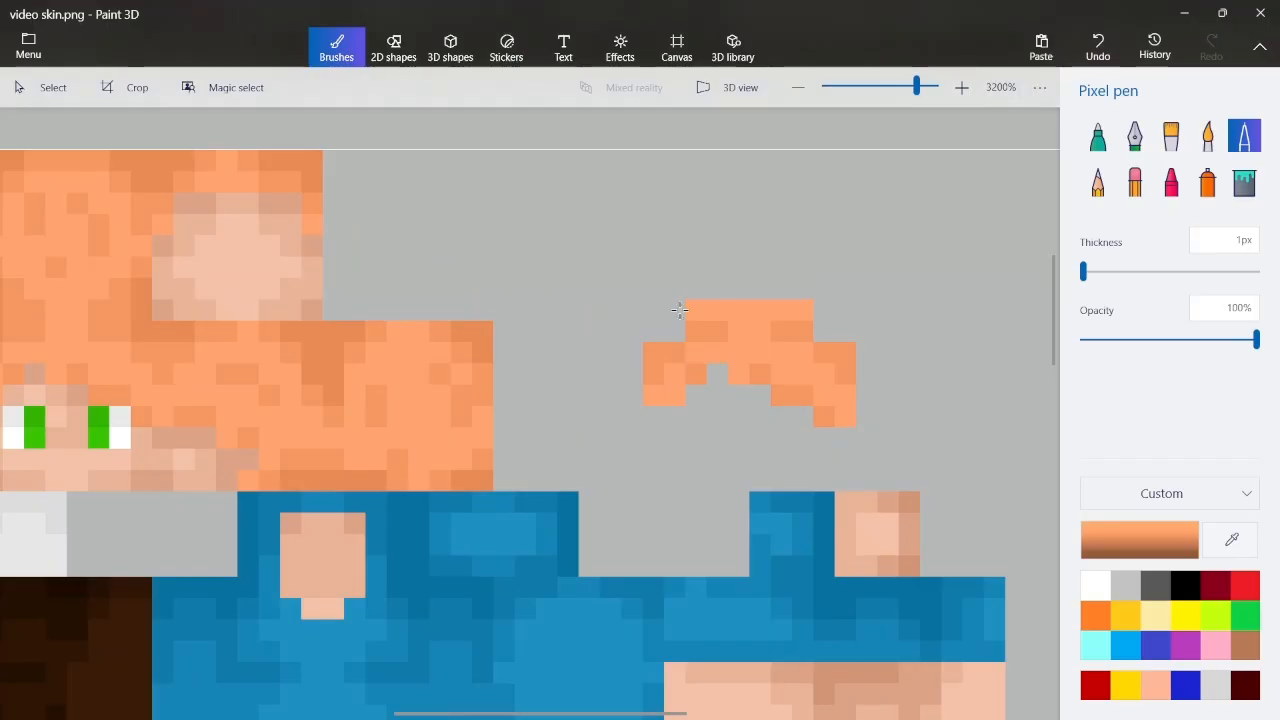
drag(690, 310, 720, 310)
drag(807, 311, 784, 311)
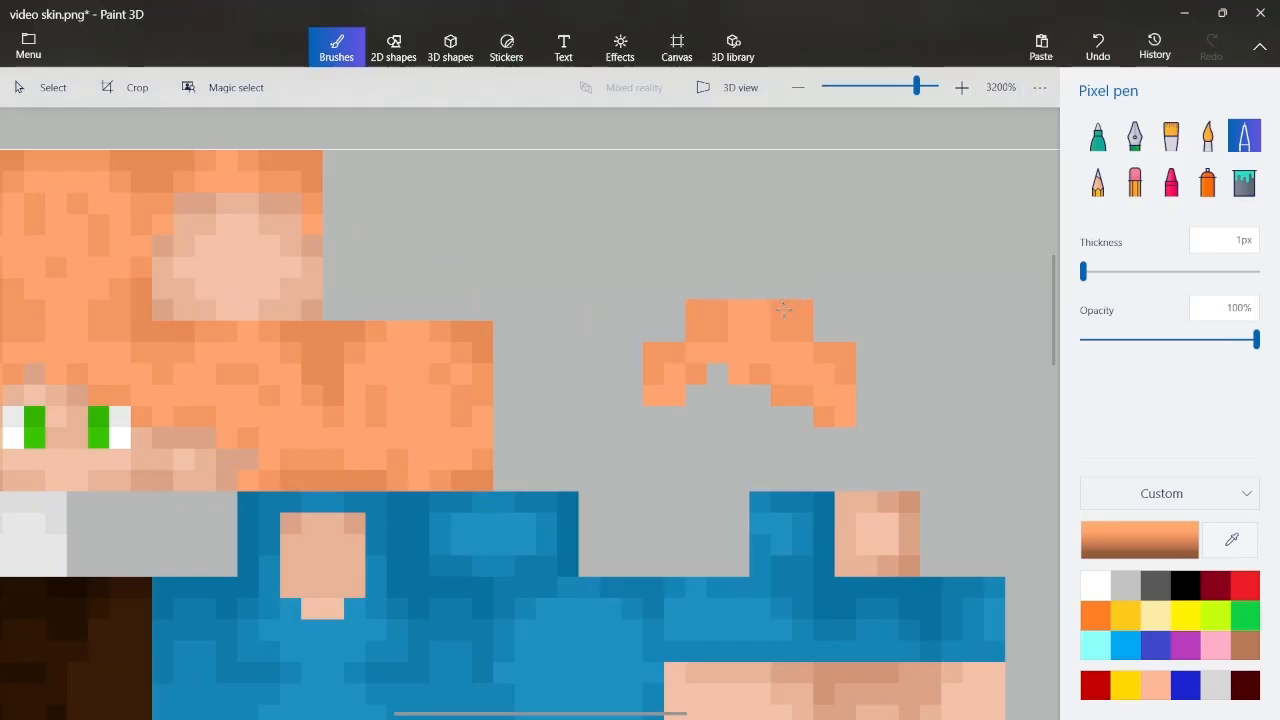
Save the texture under its existing file name and load video skin.png from Downloads into the Nova Skin editor
key(ctrl+s)
key(alt+Tab)
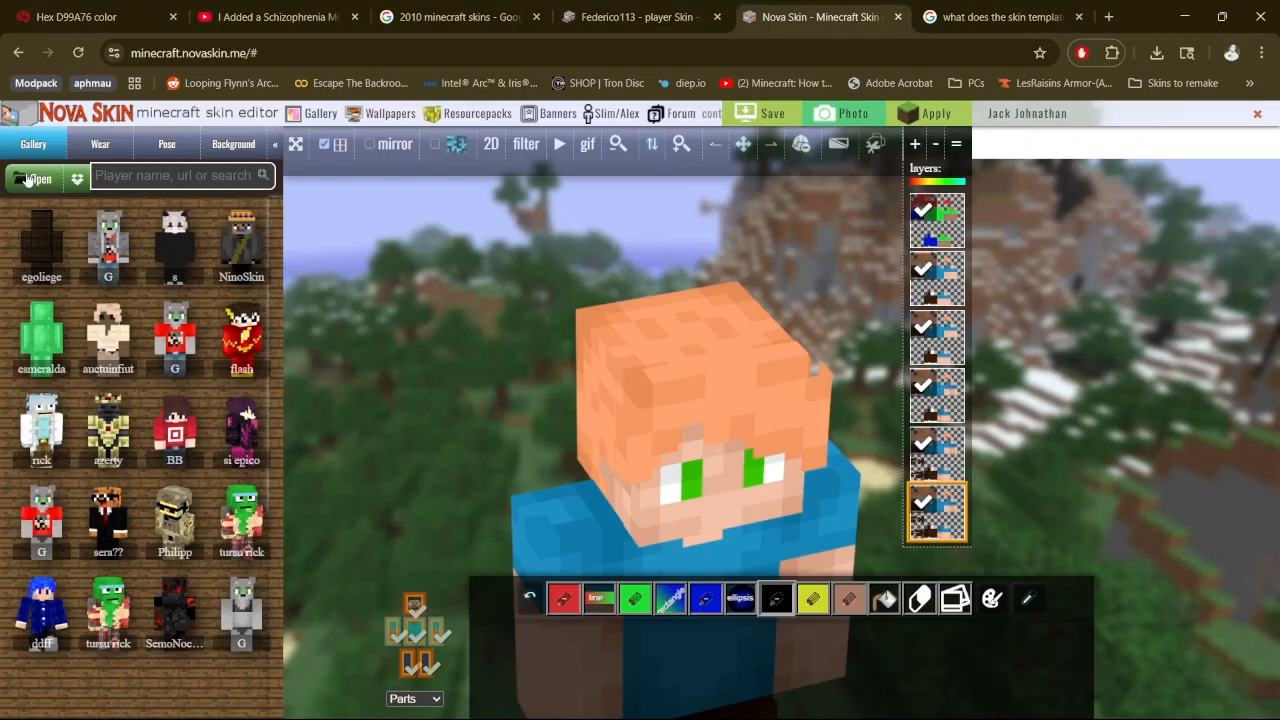
click(29, 179)
click(200, 152)
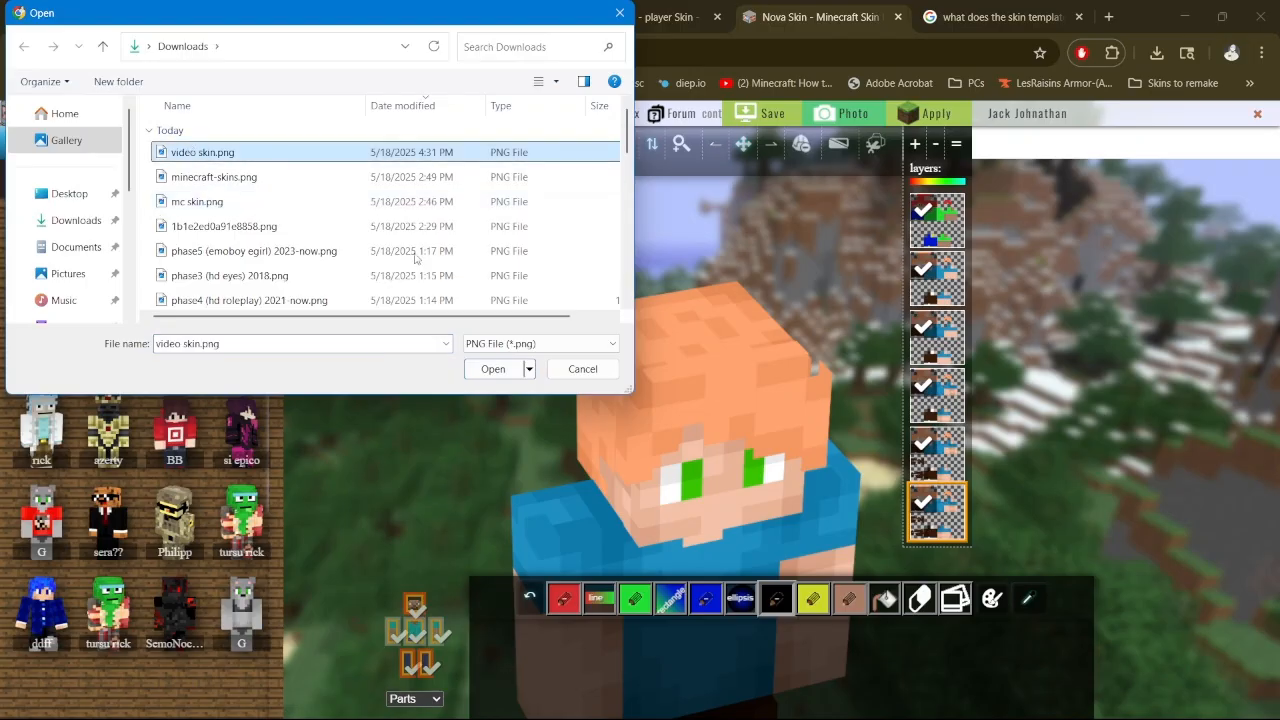
click(505, 368)
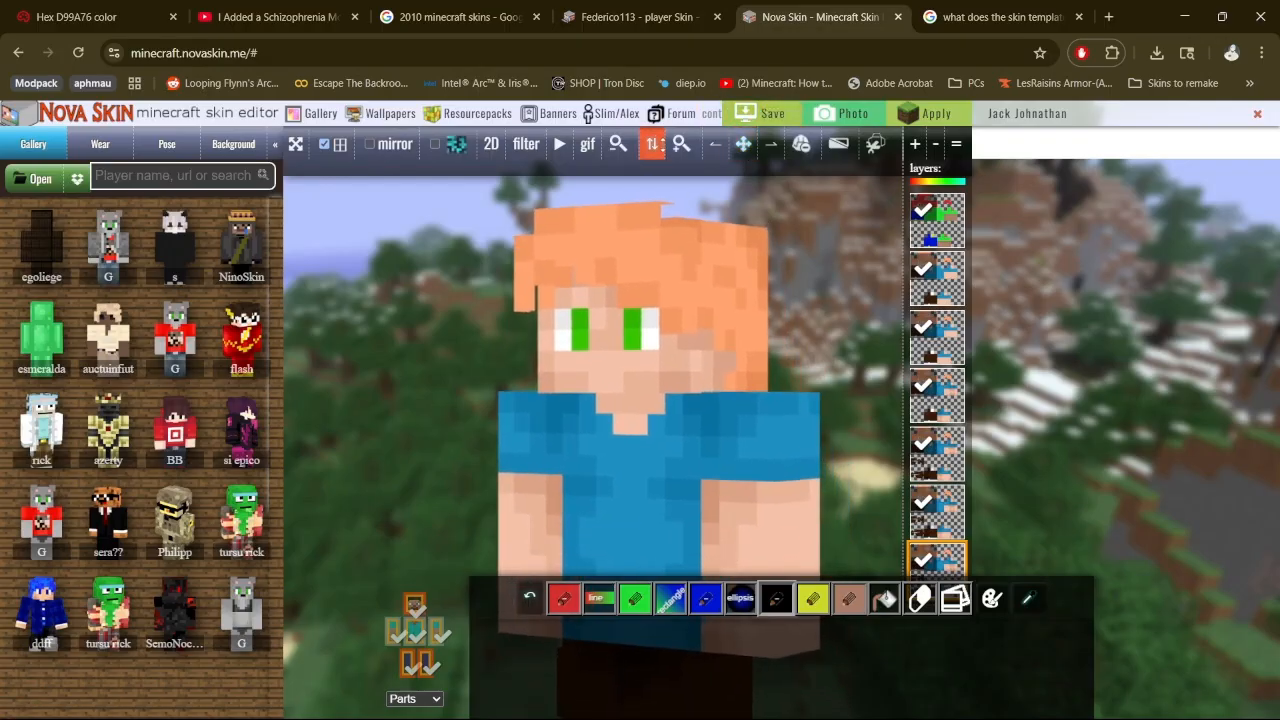
Zoom out, reposition and rotate the model to inspect the shaded skin's head, torso and legs from different sides
click(651, 144)
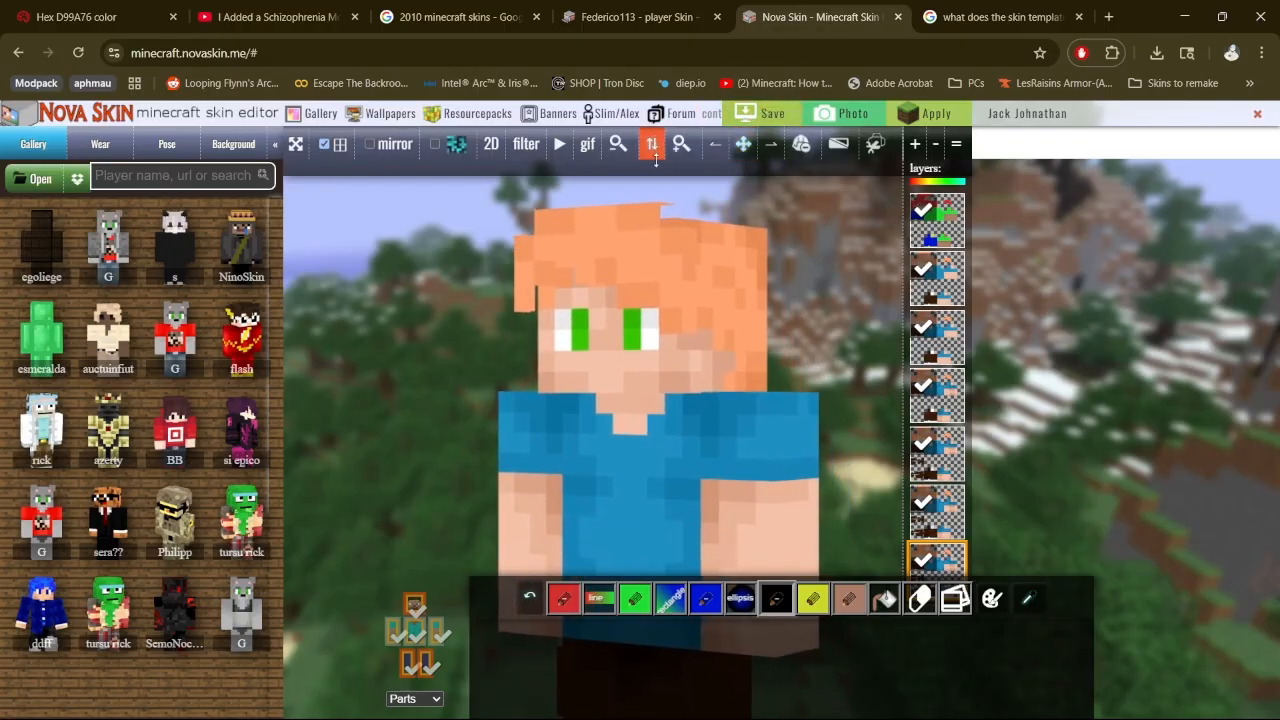
click(743, 144)
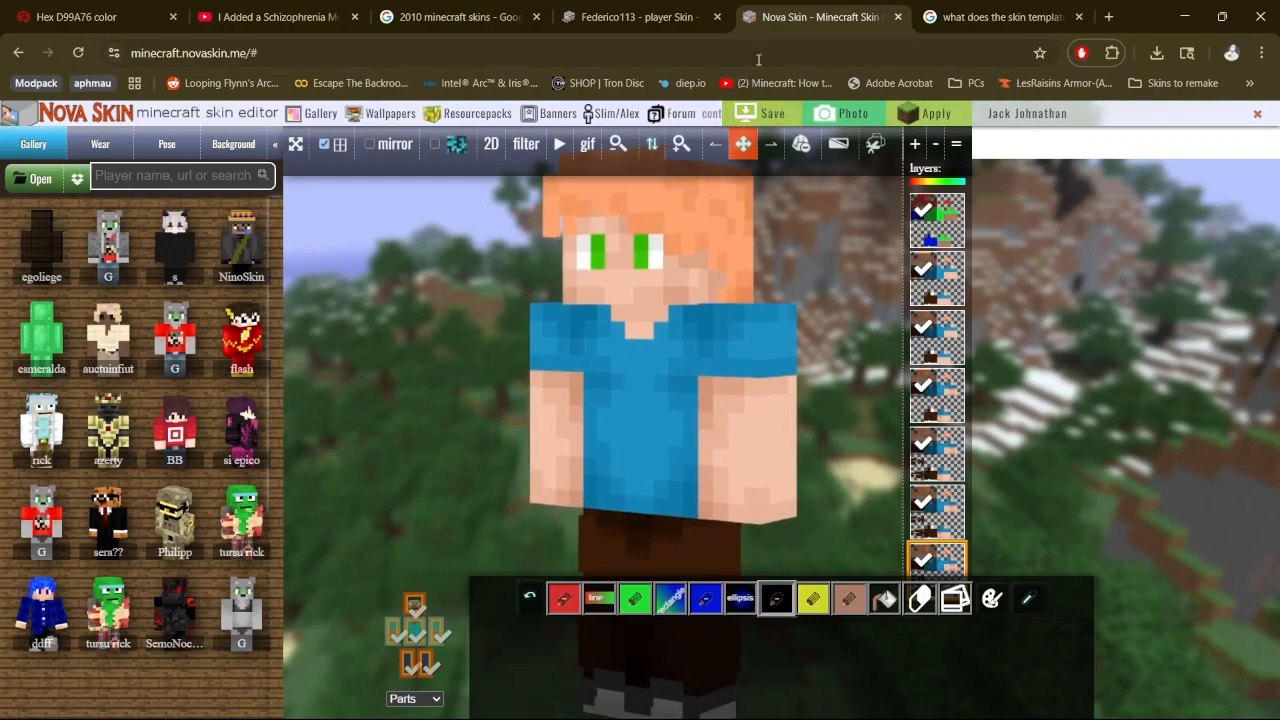
click(650, 145)
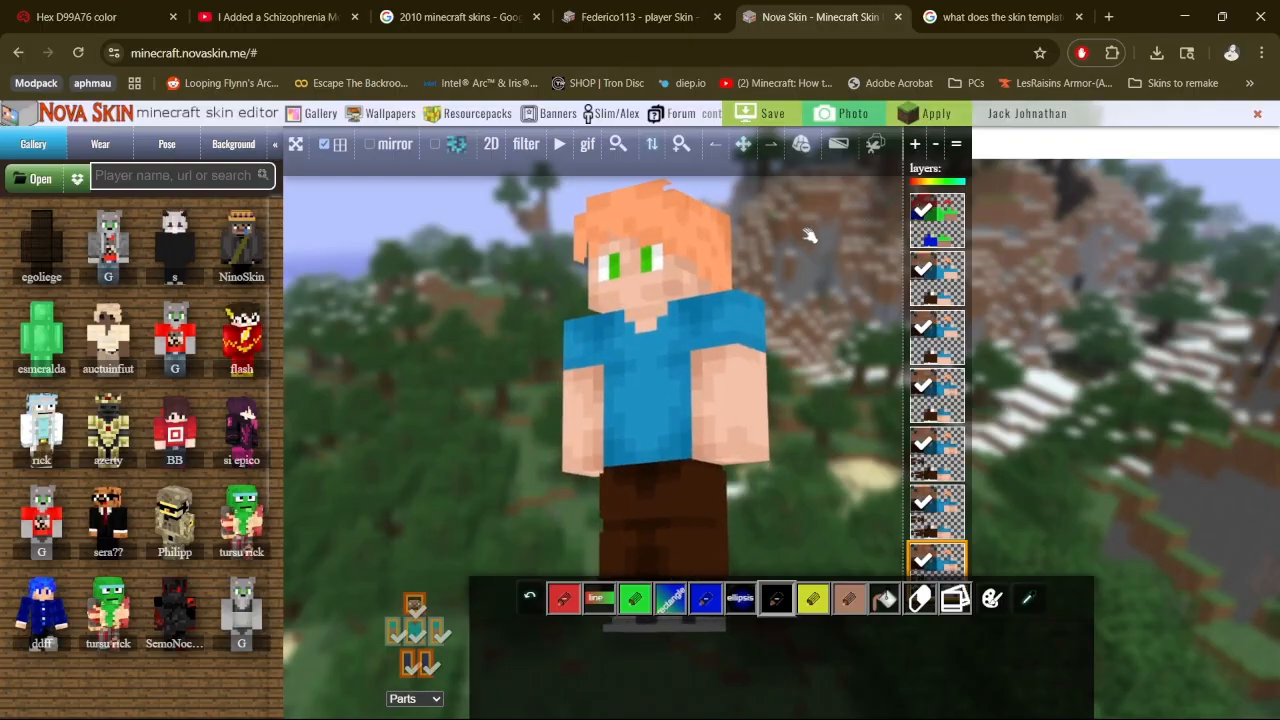
drag(804, 229, 340, 258)
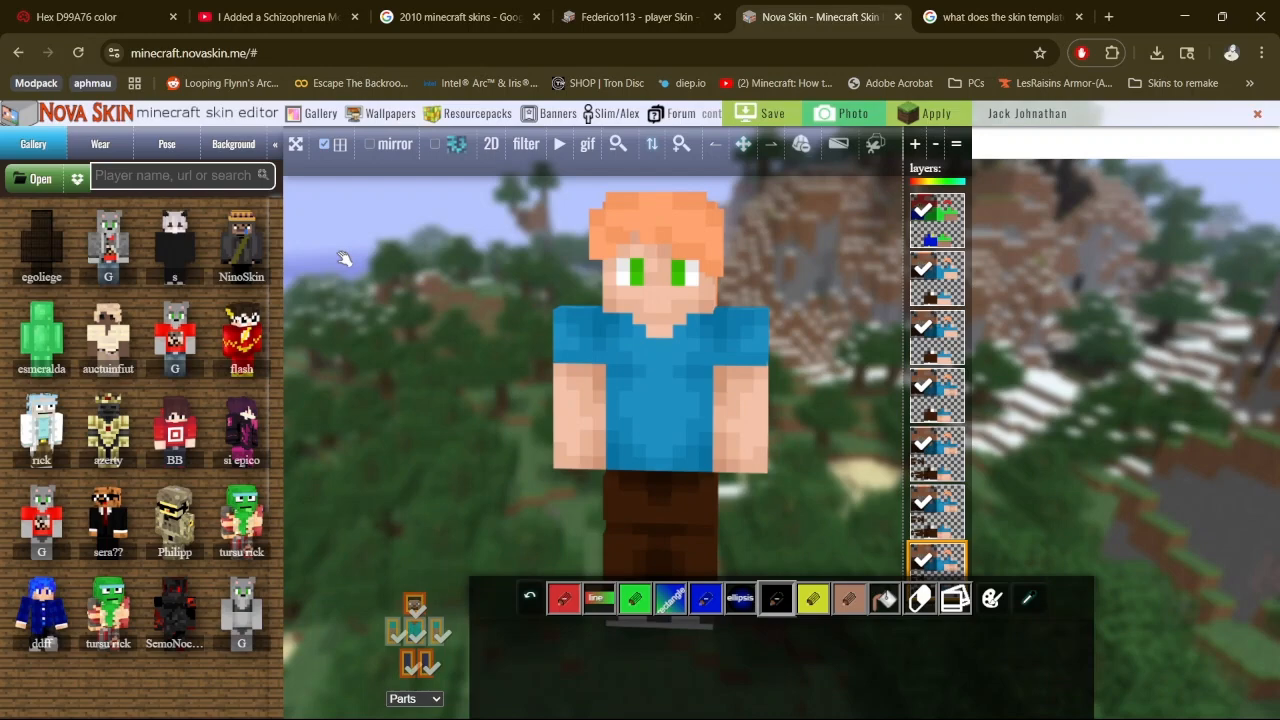
key(alt+Tab)
key(alt+Tab)
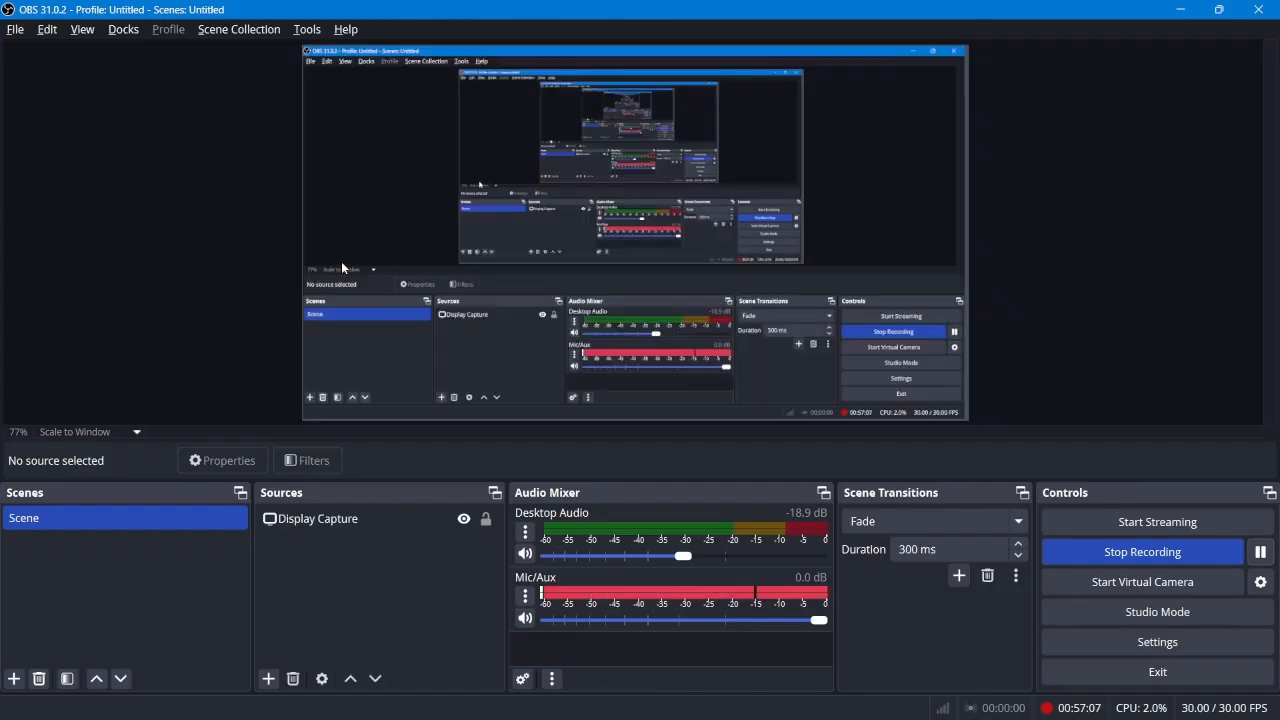